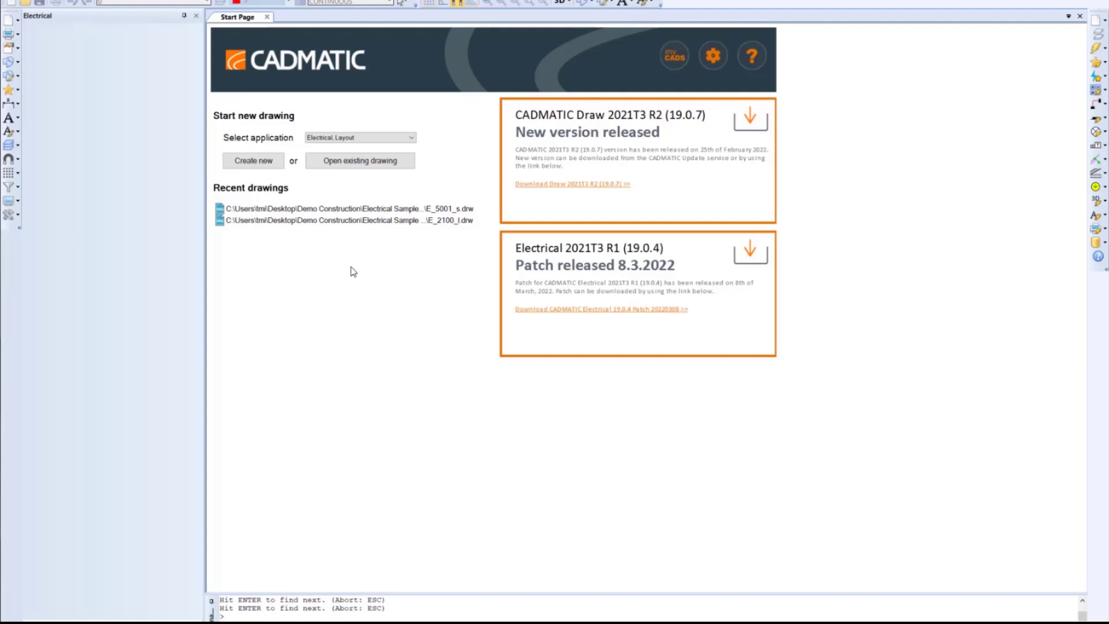
pyautogui.click(376, 136)
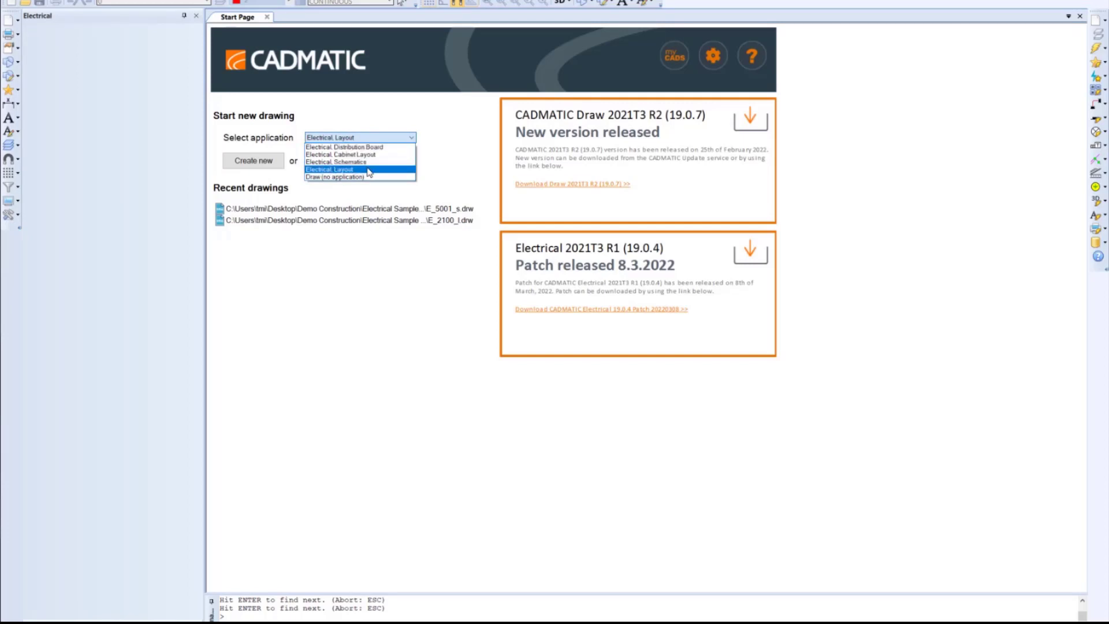
pyautogui.click(401, 283)
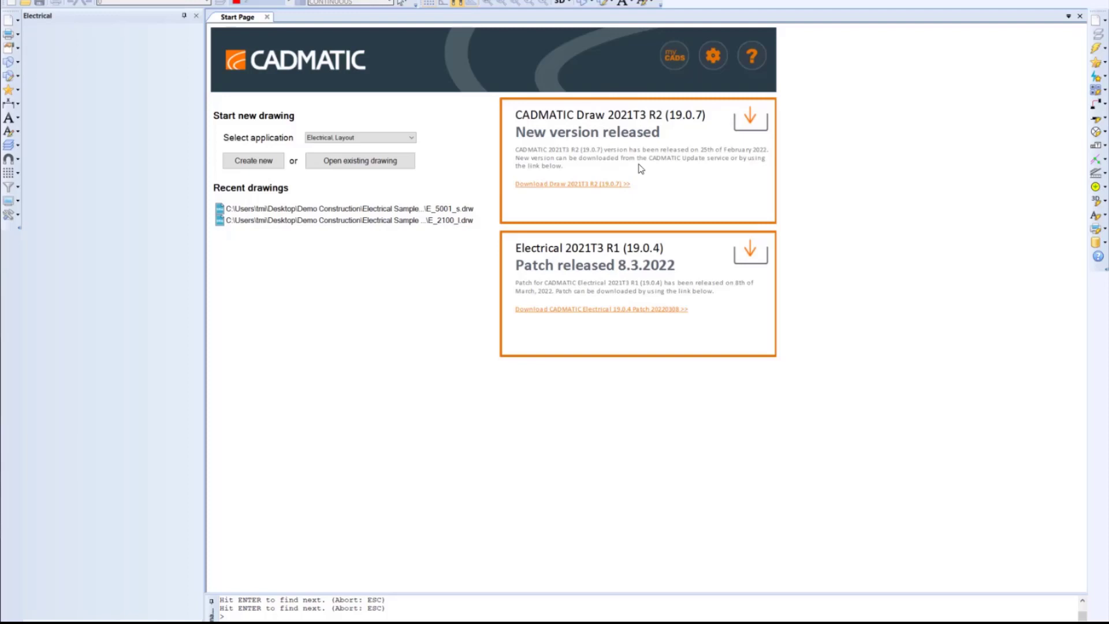
pyautogui.click(266, 1)
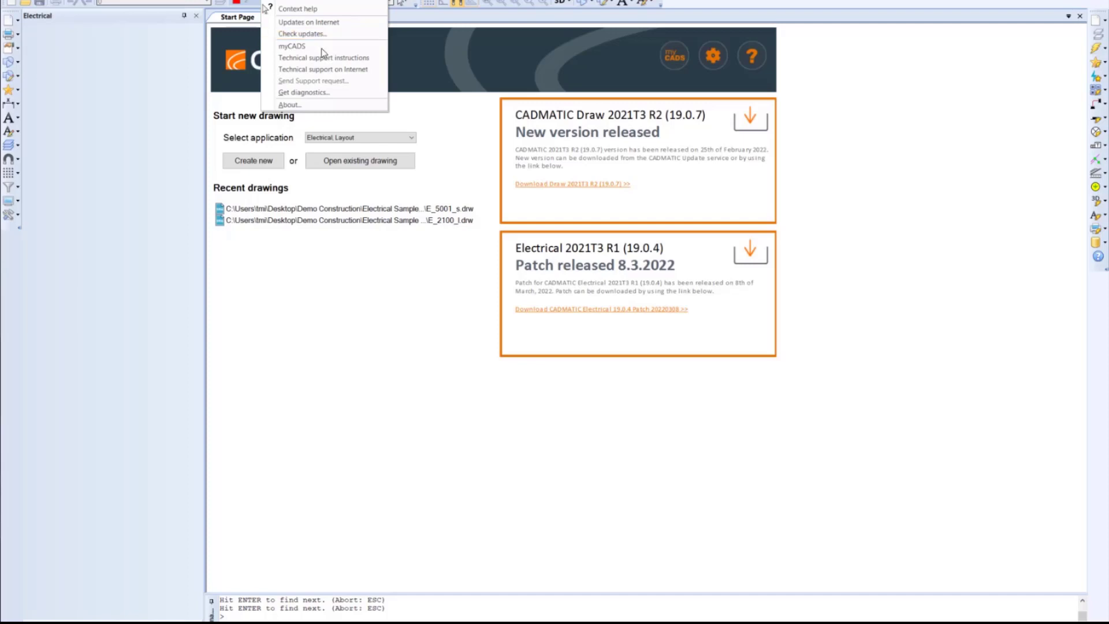
pyautogui.click(346, 71)
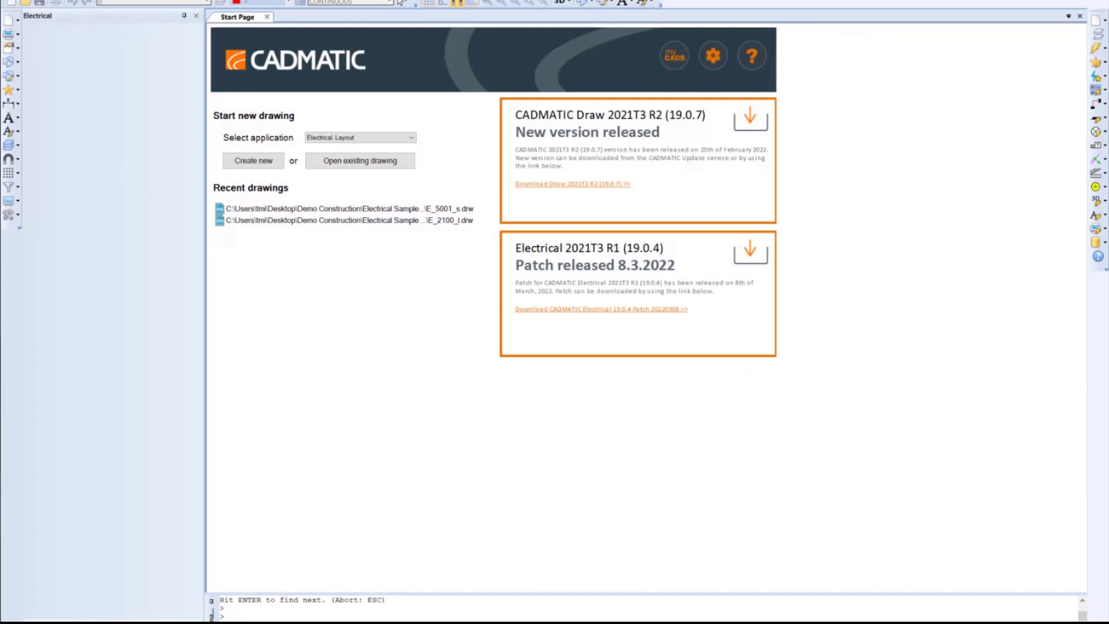
# Switch to File Explorer and examine the contents of the REF, IFC and DIALux folders in the Electrical Sample Project
pyautogui.moveTo(0, 12); pyautogui.dragTo(642, 40)
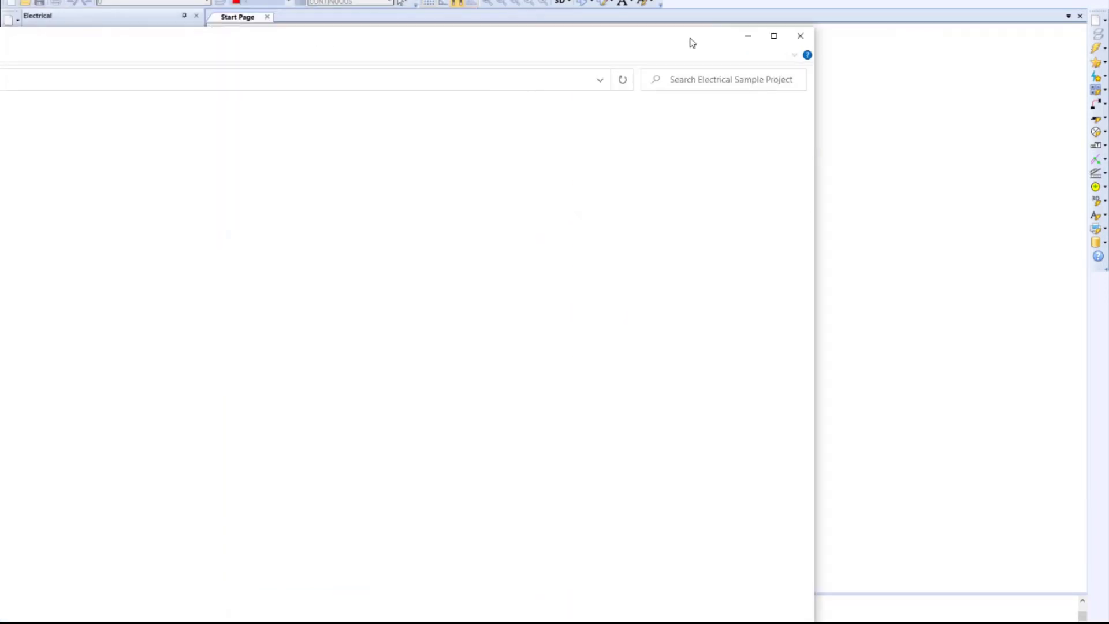
pyautogui.click(735, 34)
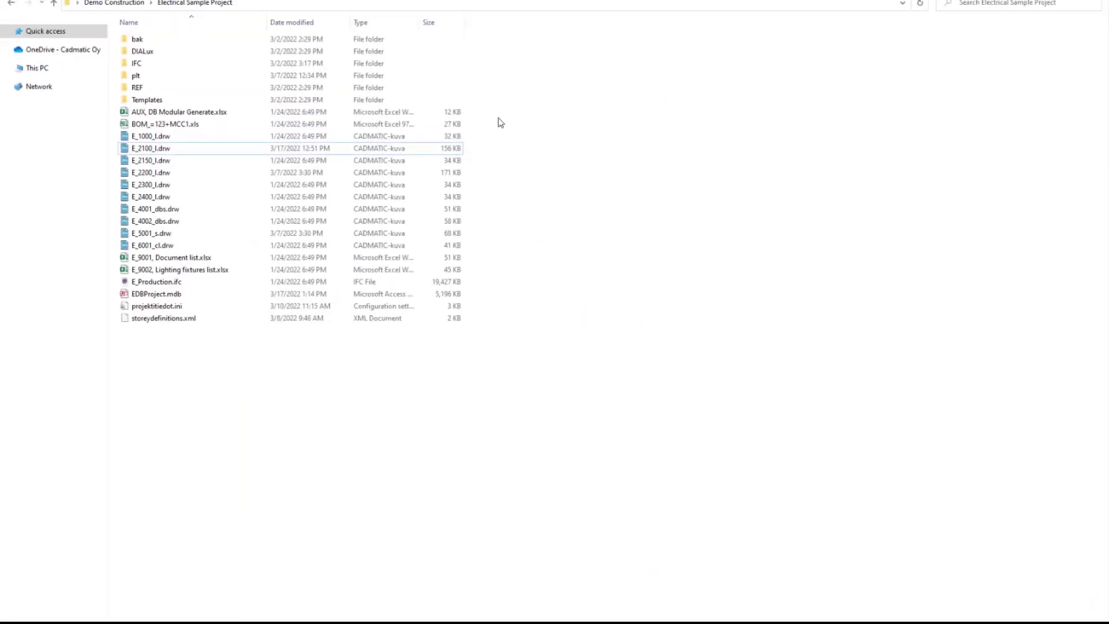
pyautogui.click(166, 153)
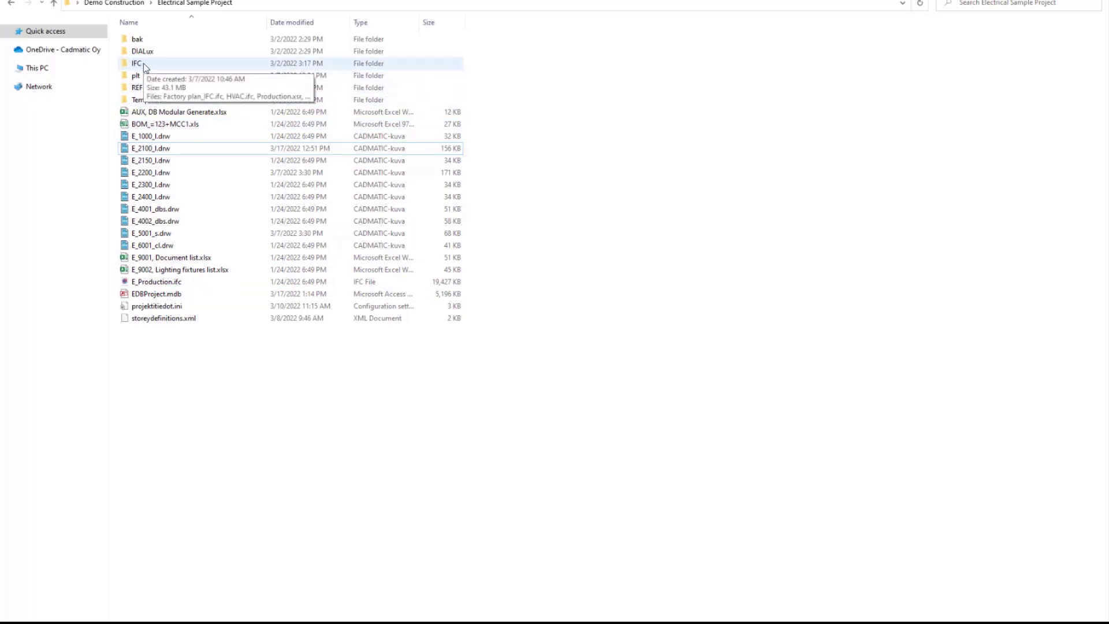
pyautogui.doubleClick(136, 88)
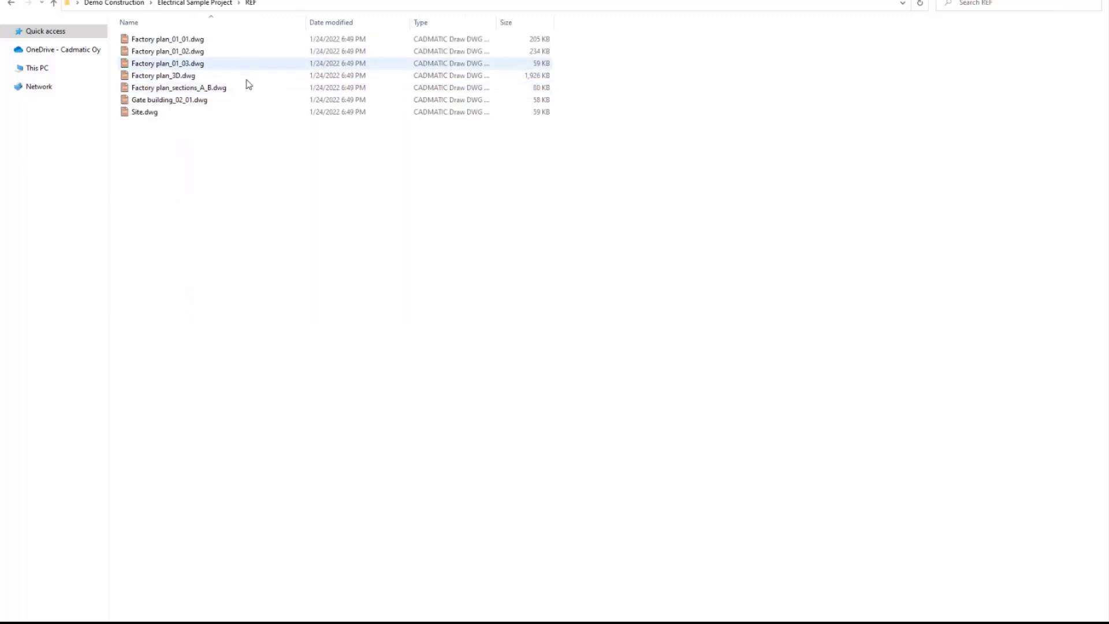
pyautogui.click(194, 3)
pyautogui.doubleClick(160, 66)
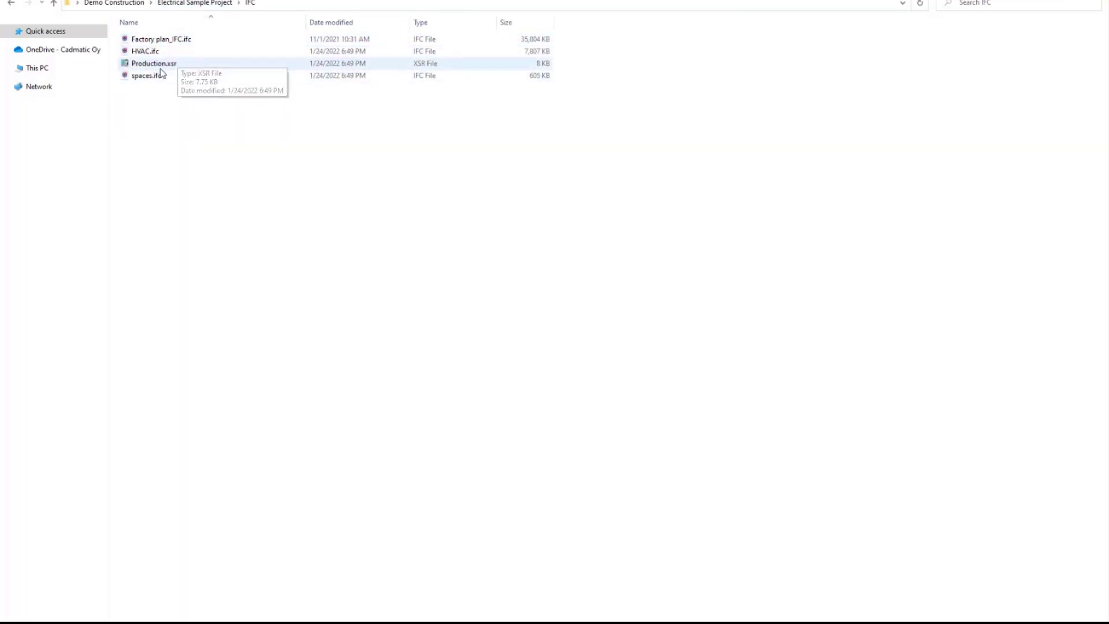
pyautogui.click(189, 2)
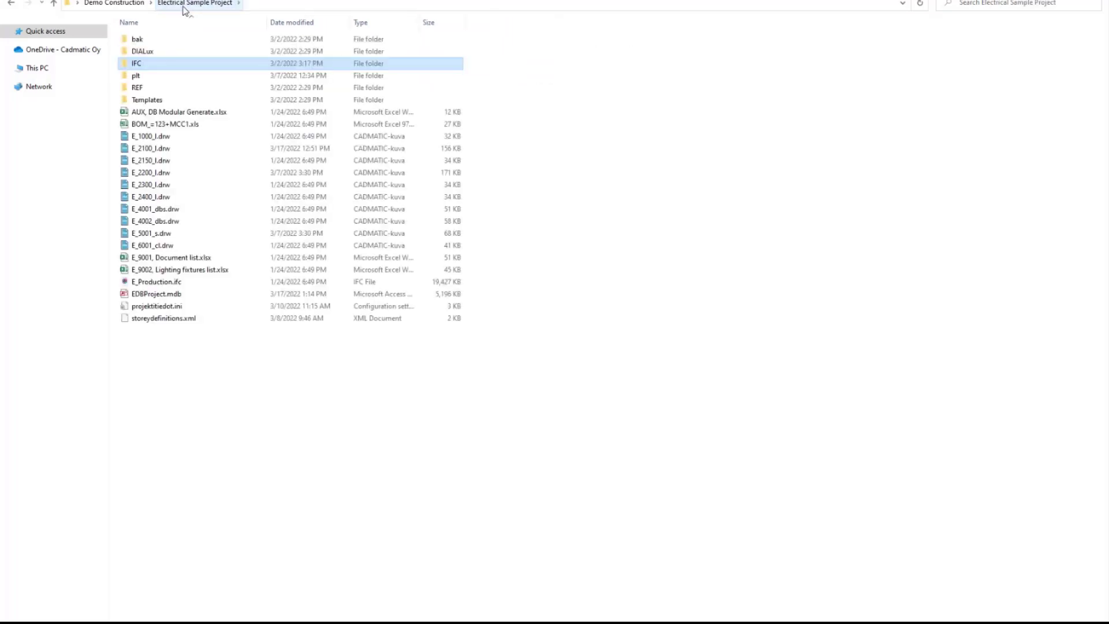
pyautogui.doubleClick(142, 53)
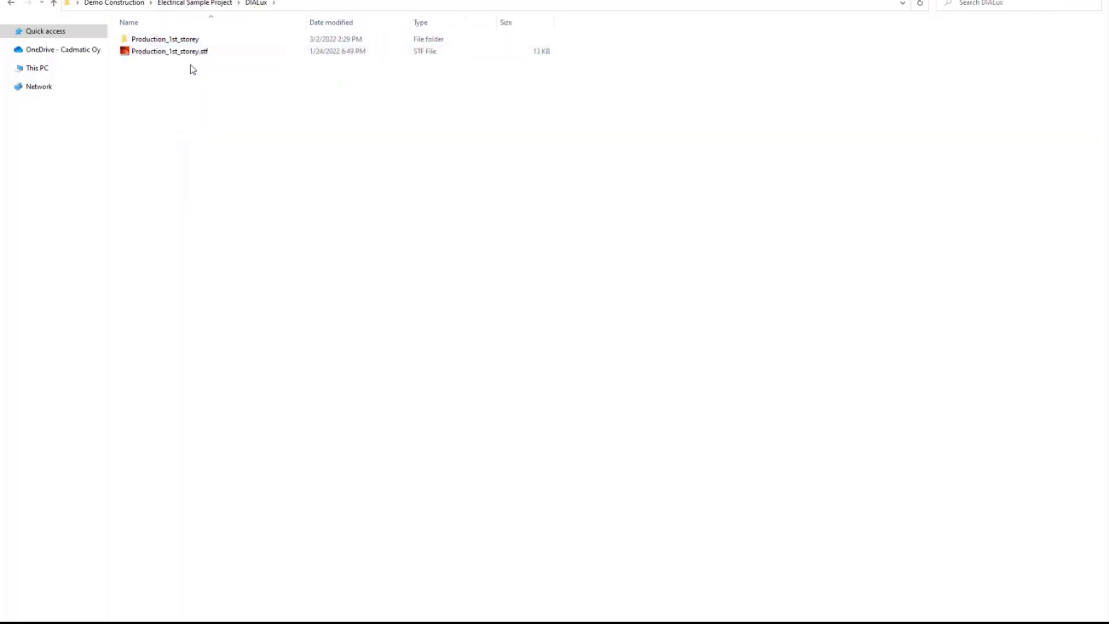
pyautogui.click(201, 4)
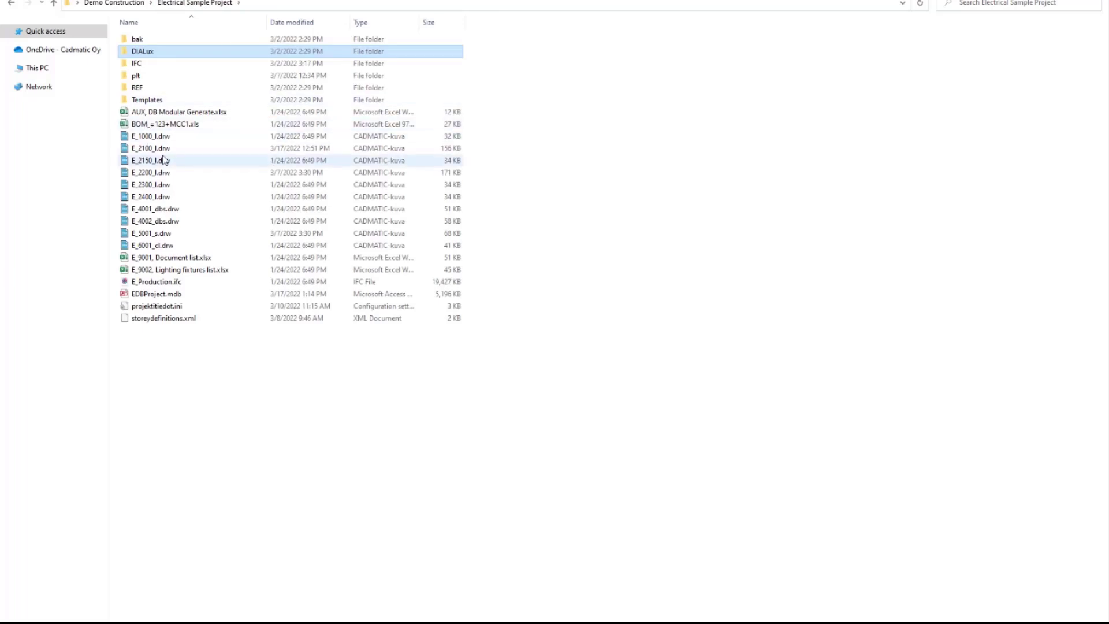
# Open the layout drawing E_2100_l.drw from the Electrical Sample Project folder and look over its floor plan
pyautogui.click(164, 149)
pyautogui.doubleClick(164, 151)
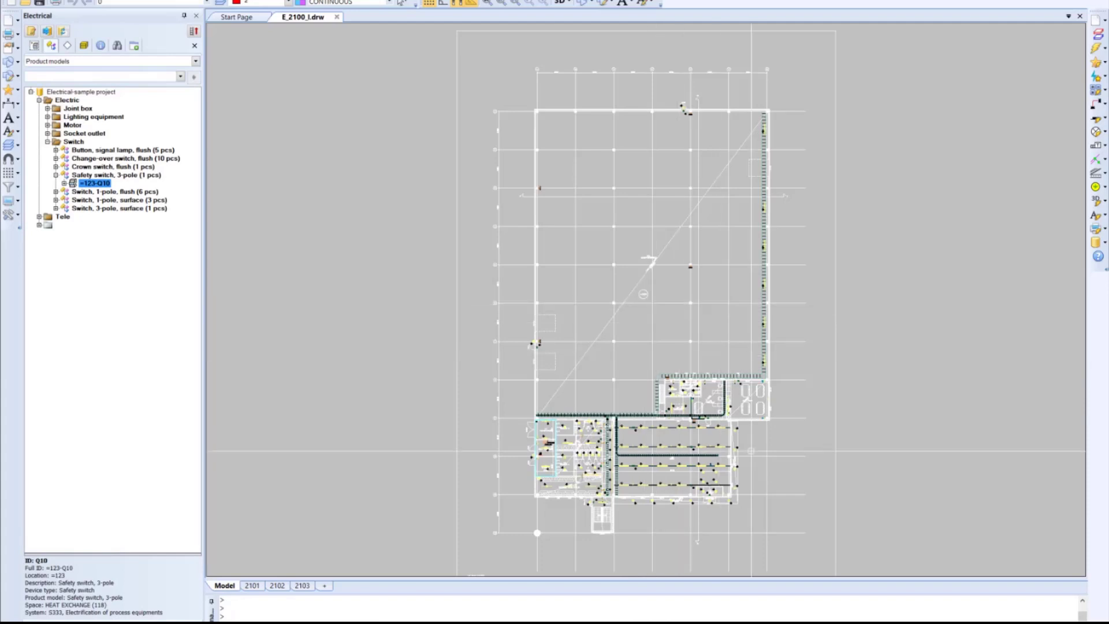
pyautogui.scroll(1, 655, 465)
pyautogui.moveTo(655, 465); pyautogui.dragTo(642, 418, button='middle')
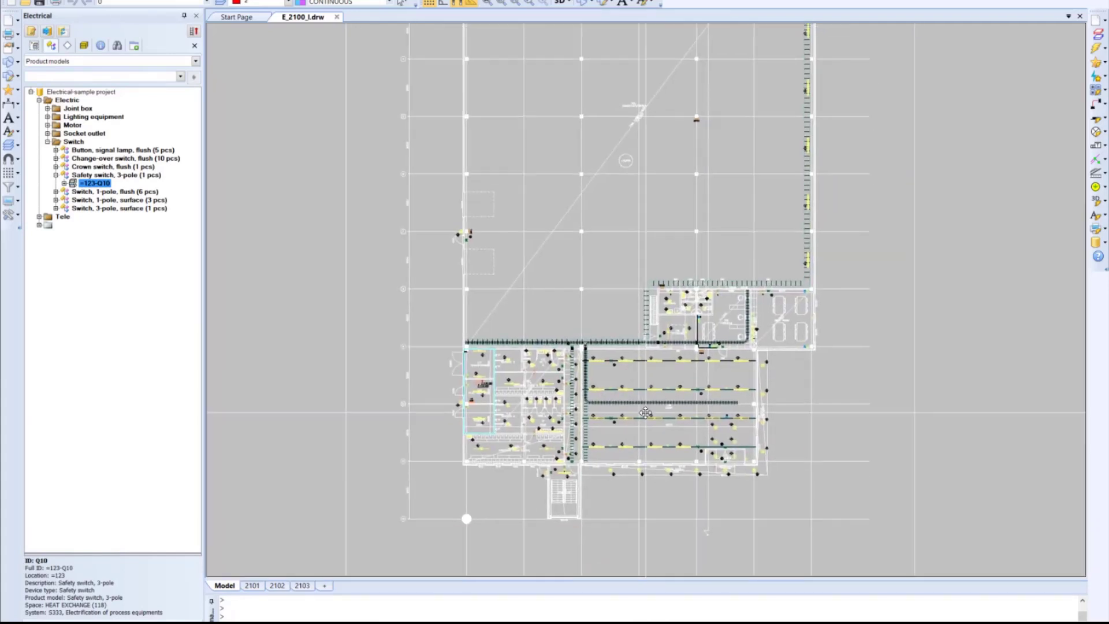
pyautogui.scroll(2, 645, 349)
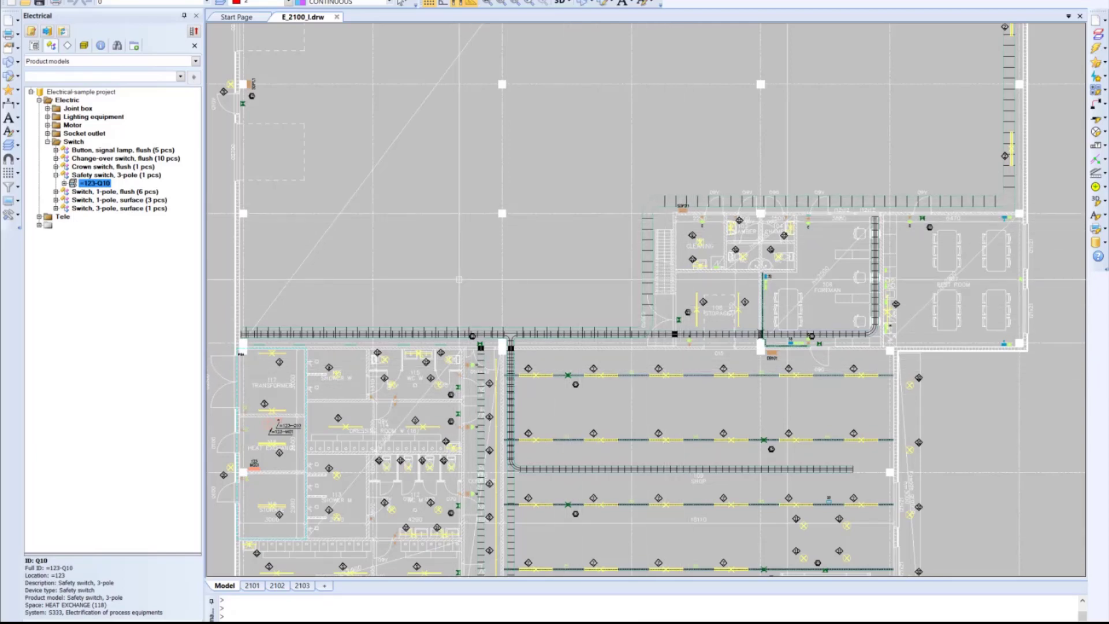
pyautogui.scroll(-5, 496, 288)
pyautogui.moveTo(496, 288); pyautogui.dragTo(537, 320, button='middle')
# Collapse the Switch models and expand Cabinet Layout, Distribution Board Schema, IFC, Layout and Schema in the project's document tree
pyautogui.click(47, 141)
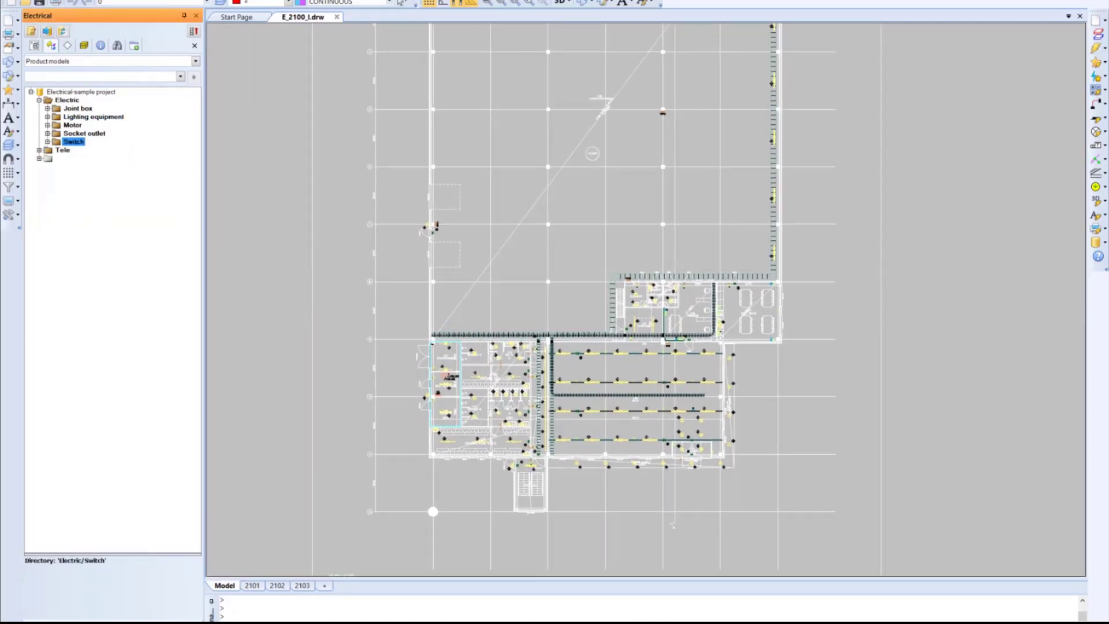
pyautogui.click(66, 620)
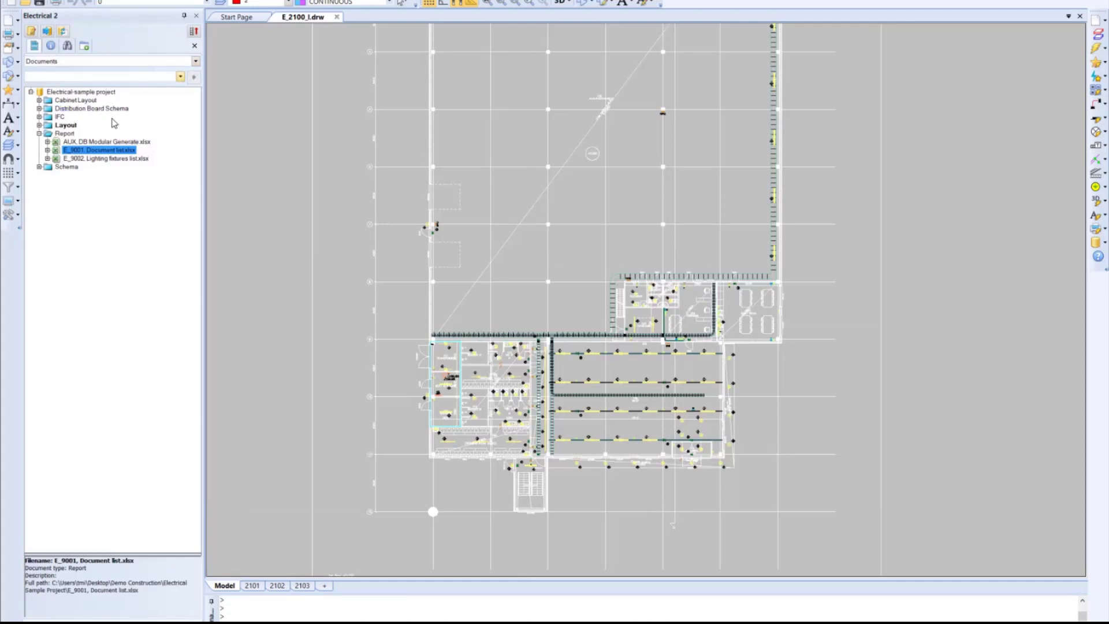
pyautogui.click(39, 100)
pyautogui.click(39, 116)
pyautogui.click(39, 142)
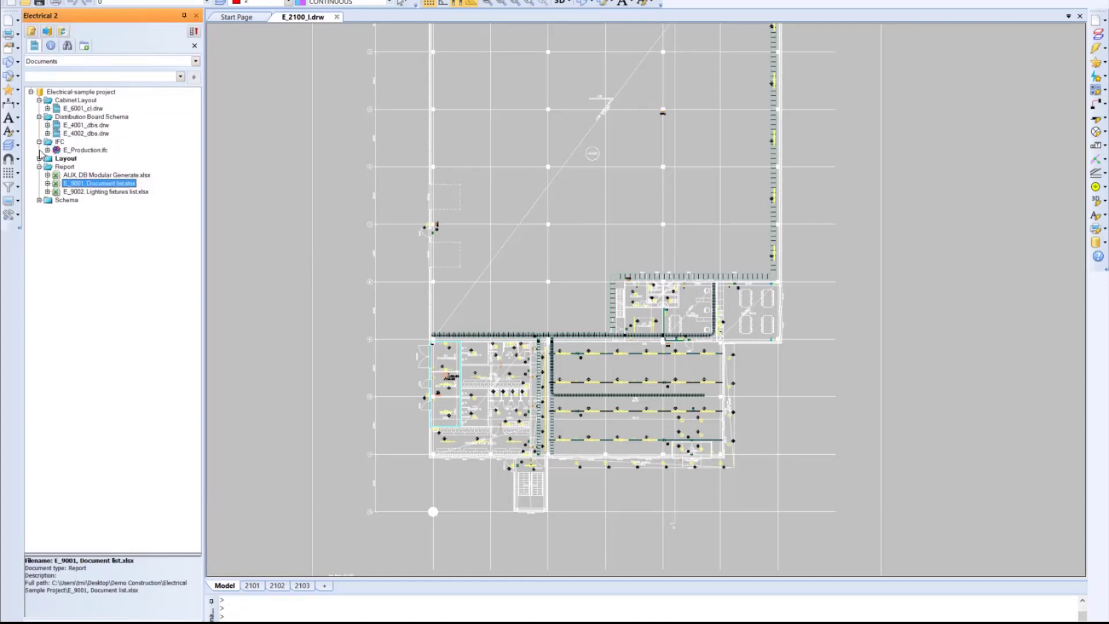
pyautogui.click(39, 158)
pyautogui.click(39, 251)
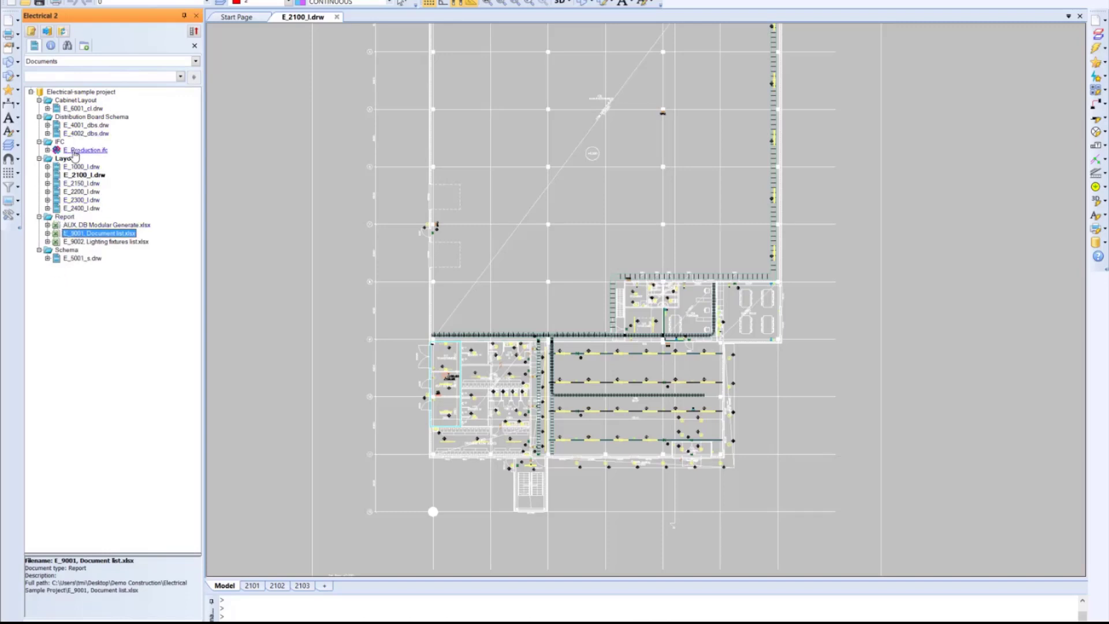
pyautogui.click(68, 218)
pyautogui.rightClick(70, 218)
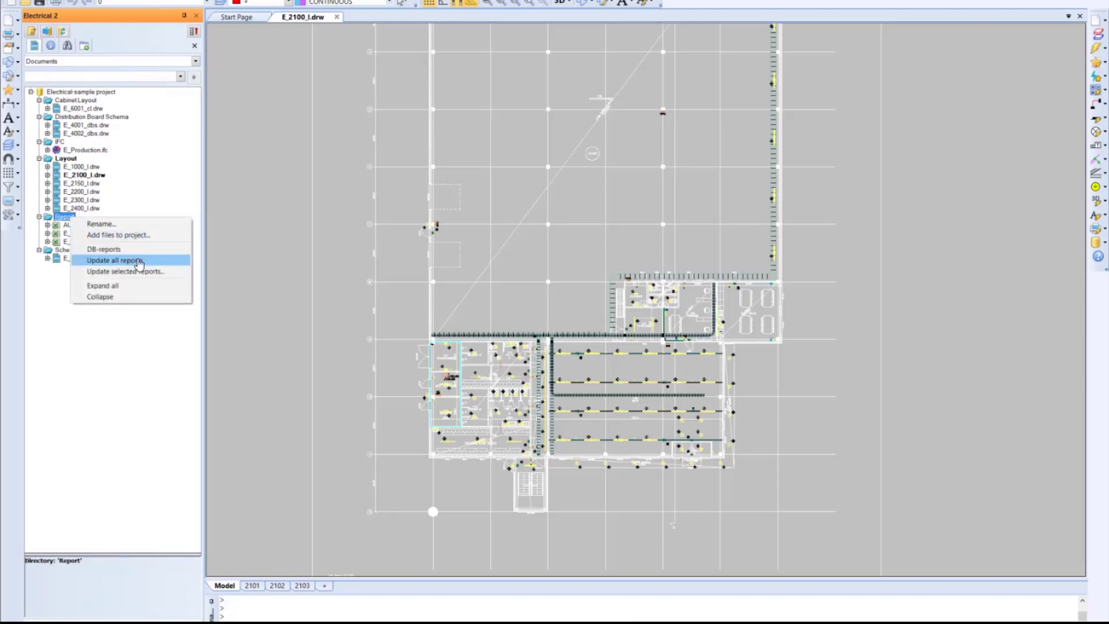
pyautogui.click(138, 370)
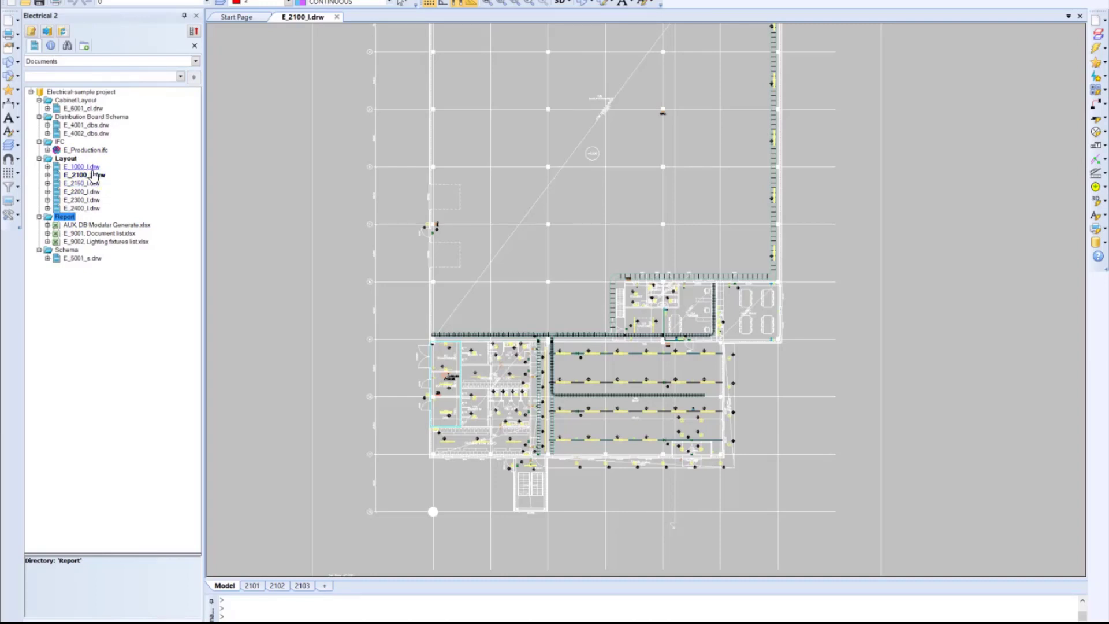
# Open the report E_9002, Lighting fixtures list.xlsx in Excel, review its fixture rows and close the workbook
pyautogui.rightClick(111, 242)
pyautogui.click(149, 251)
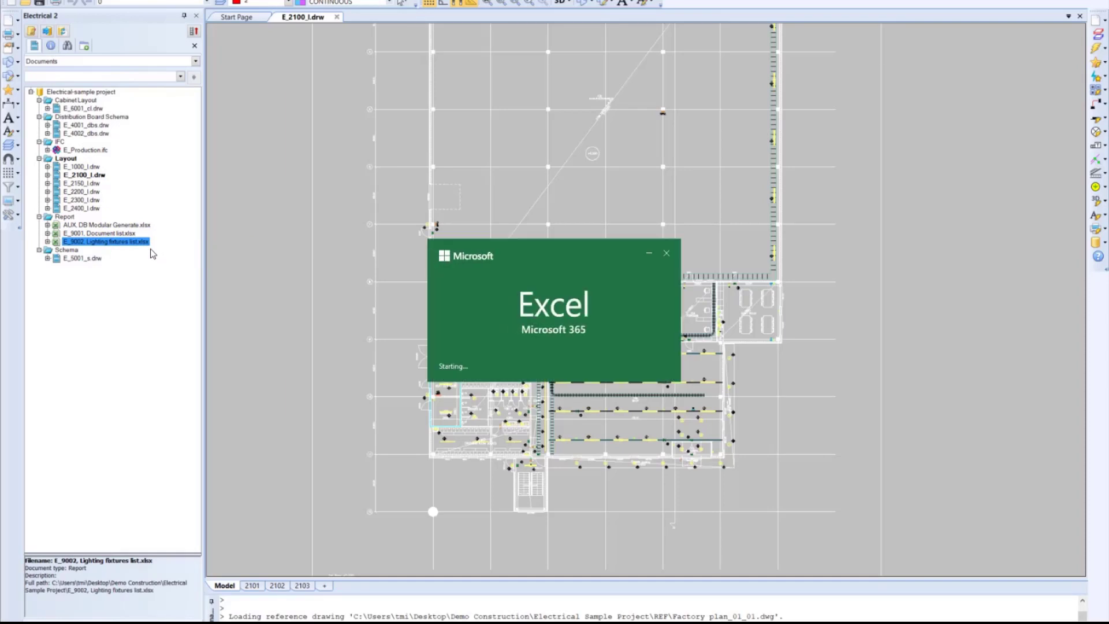
pyautogui.scroll(-6, 703, 269)
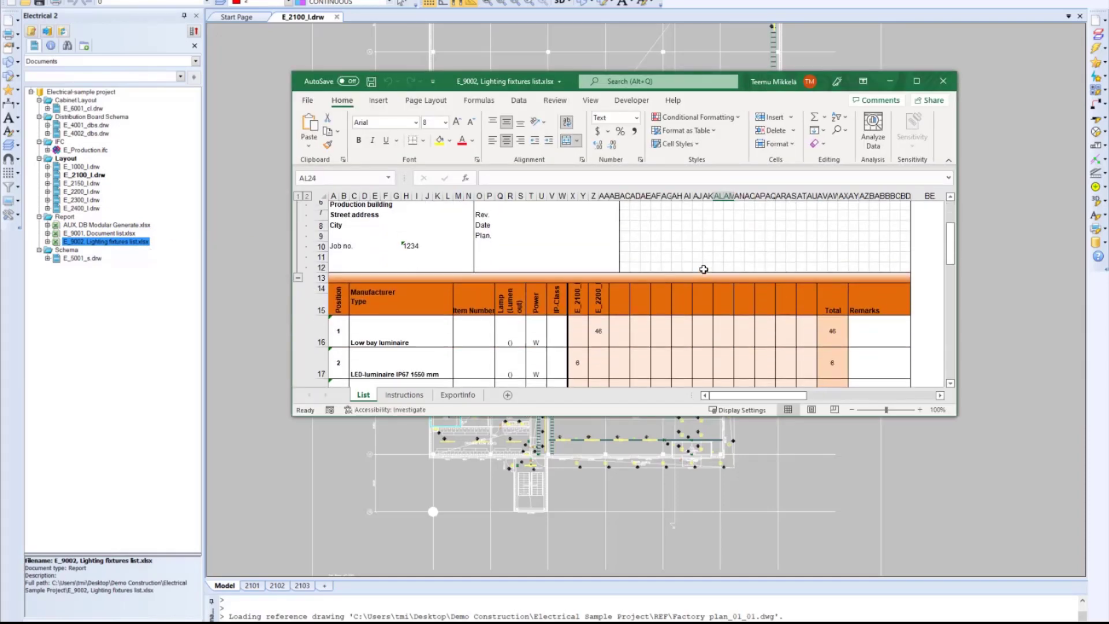
pyautogui.click(944, 82)
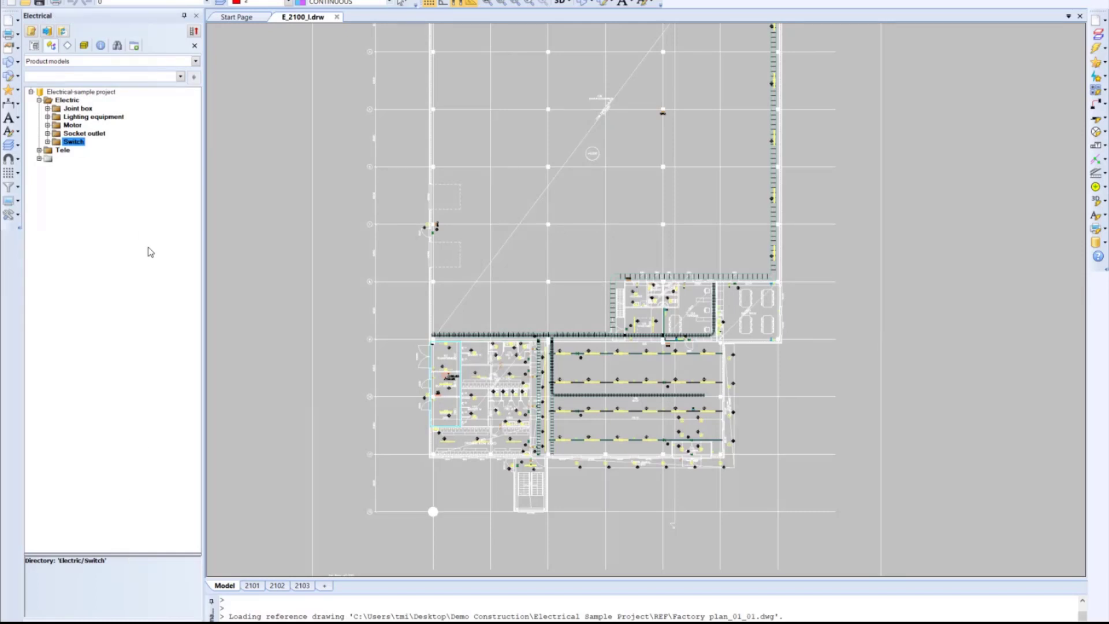
# Look over the Lighting equipment models and search the product model tree for q10
pyautogui.click(47, 116)
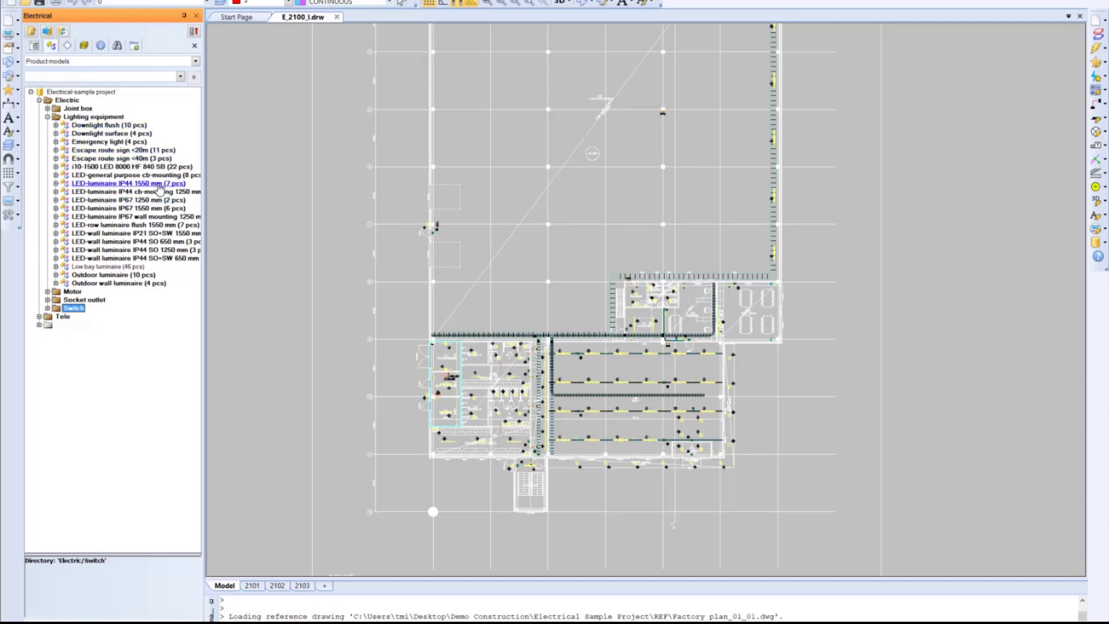
pyautogui.click(47, 117)
pyautogui.click(61, 76)
pyautogui.write('d')
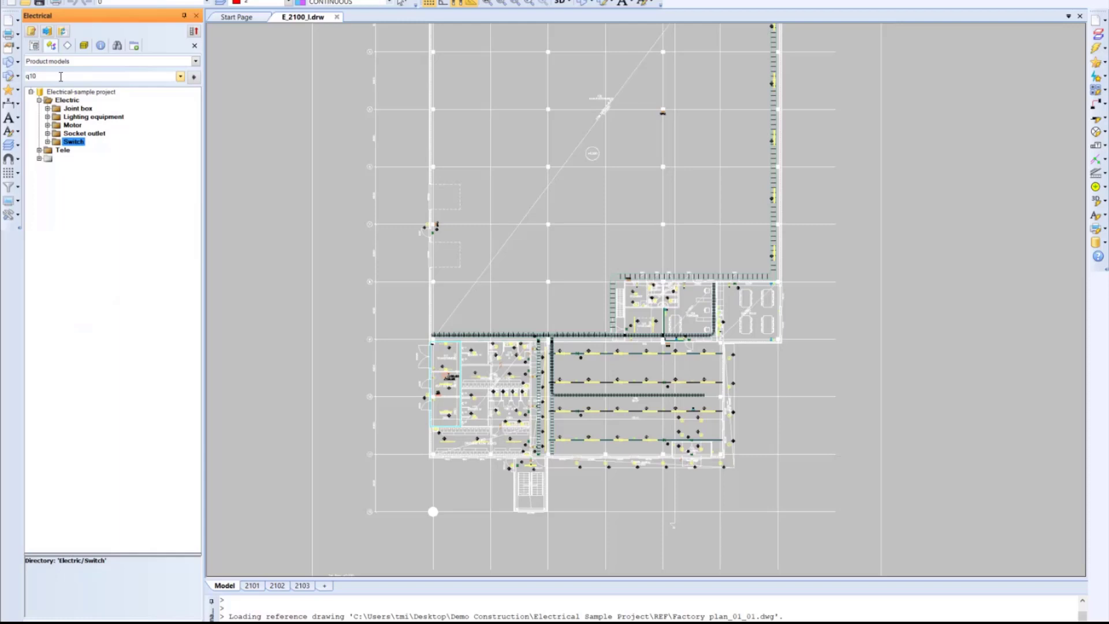
pyautogui.press('Return')
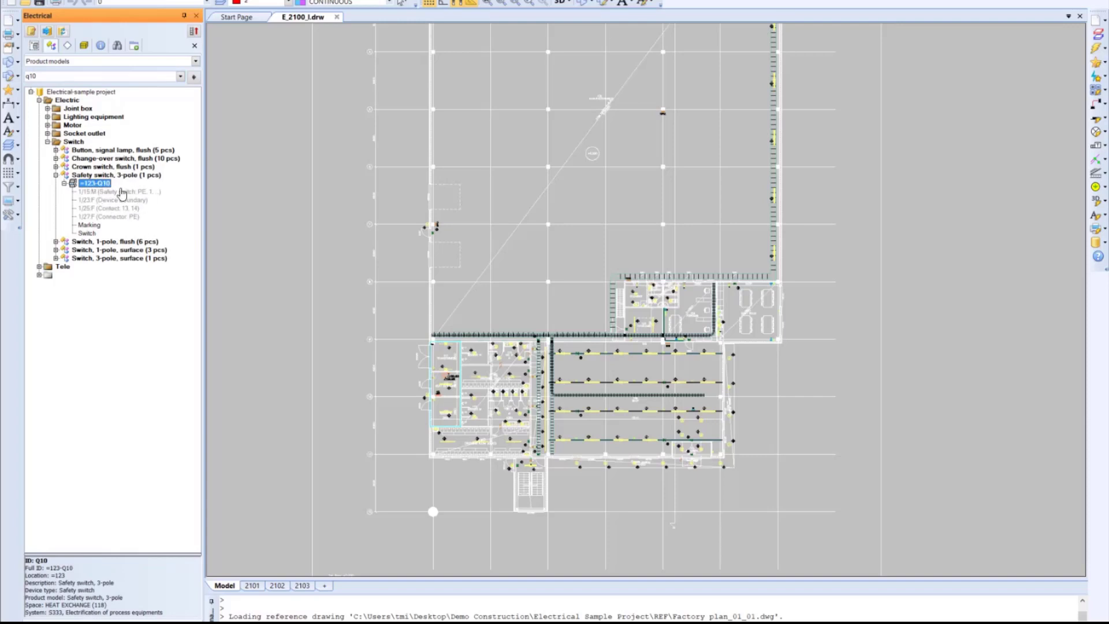
# Show the drawing occurrences of safety switch =123-Q10 and go through them in the layout and circuit diagrams
pyautogui.rightClick(100, 184)
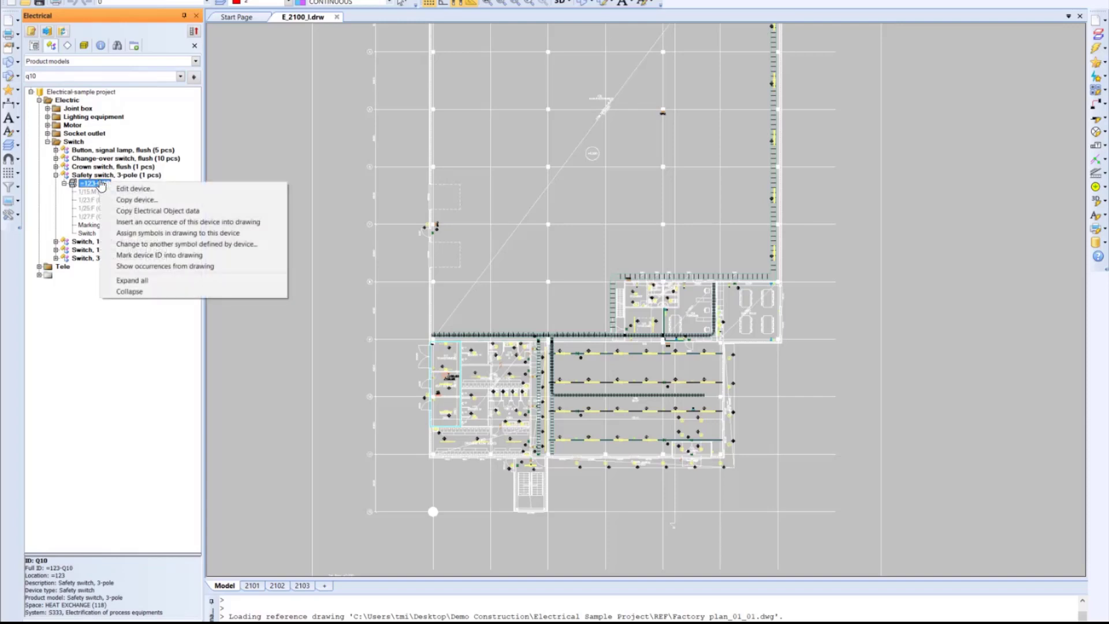
pyautogui.click(187, 266)
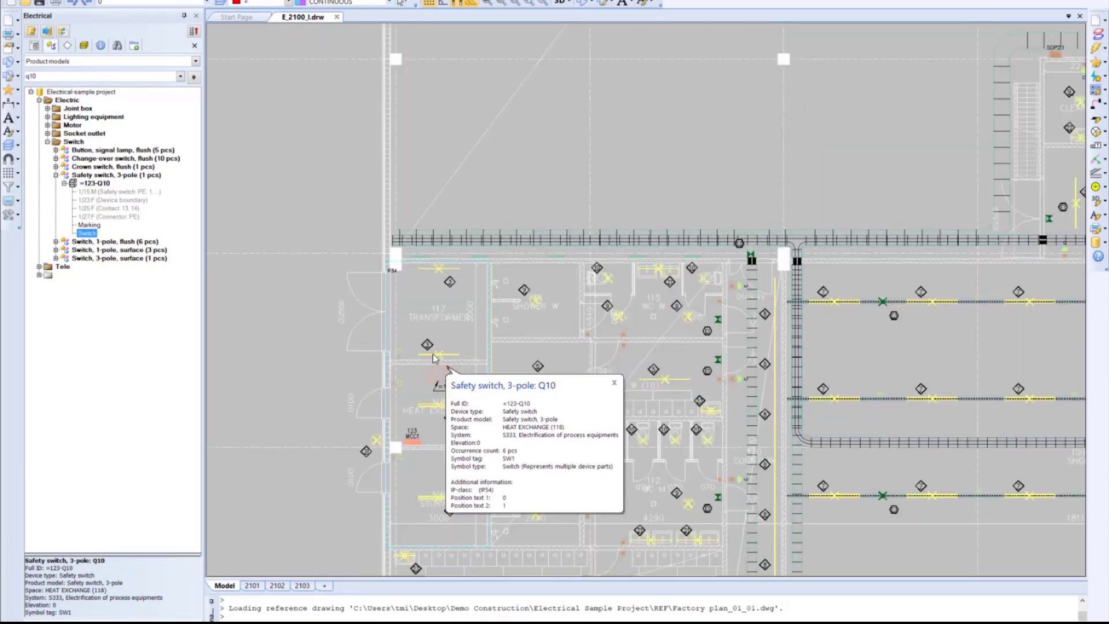
pyautogui.press('Return')
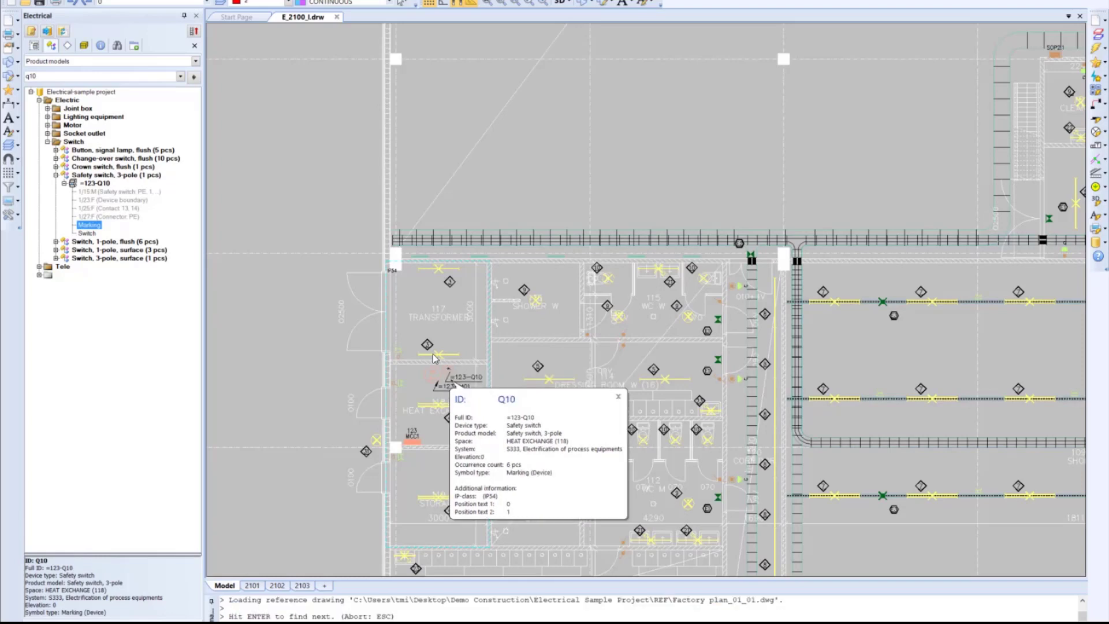
pyautogui.press('Return')
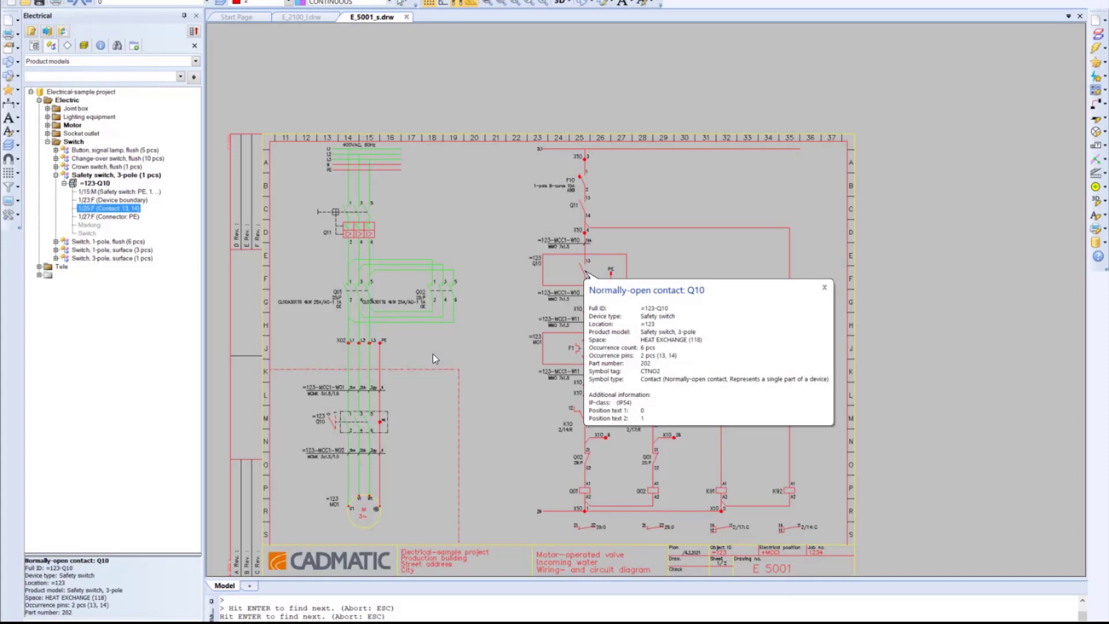
pyautogui.press('Return')
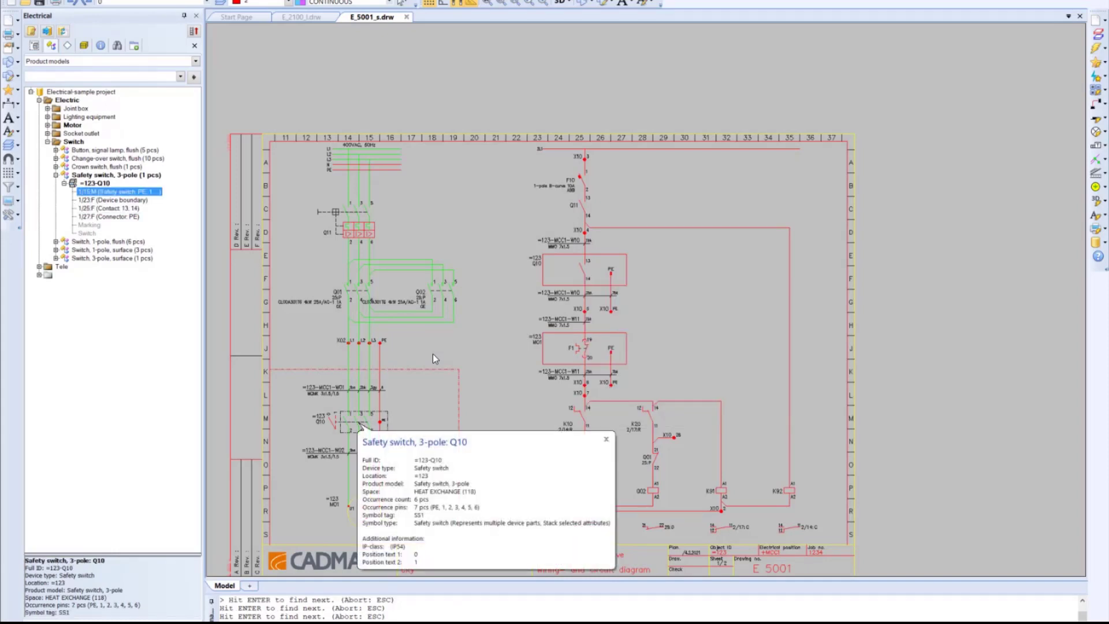
pyautogui.press('Return')
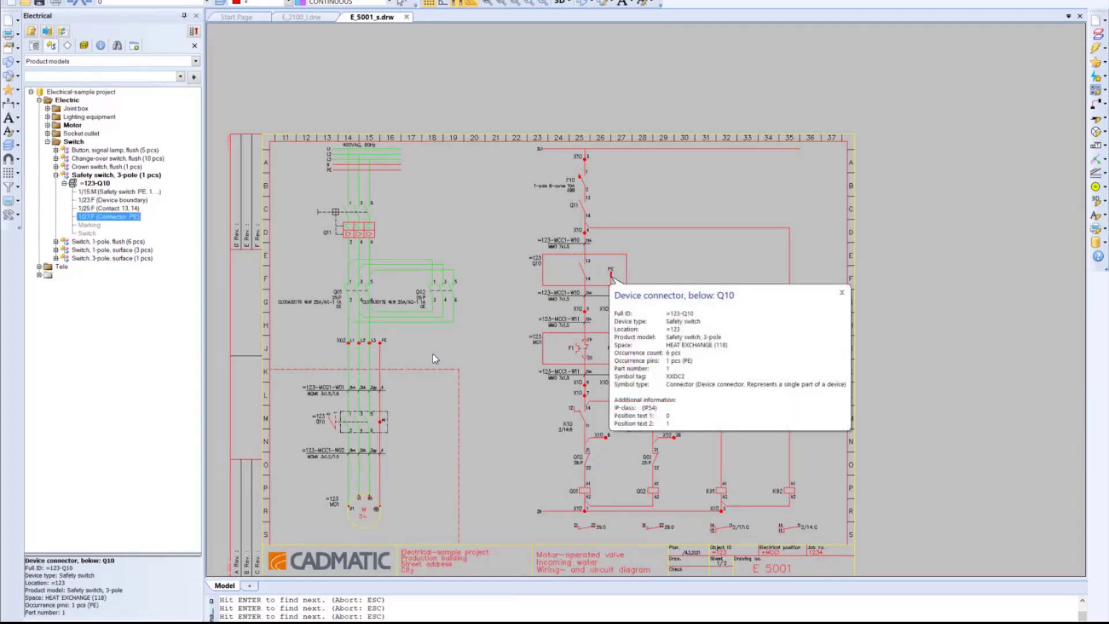
pyautogui.click(842, 294)
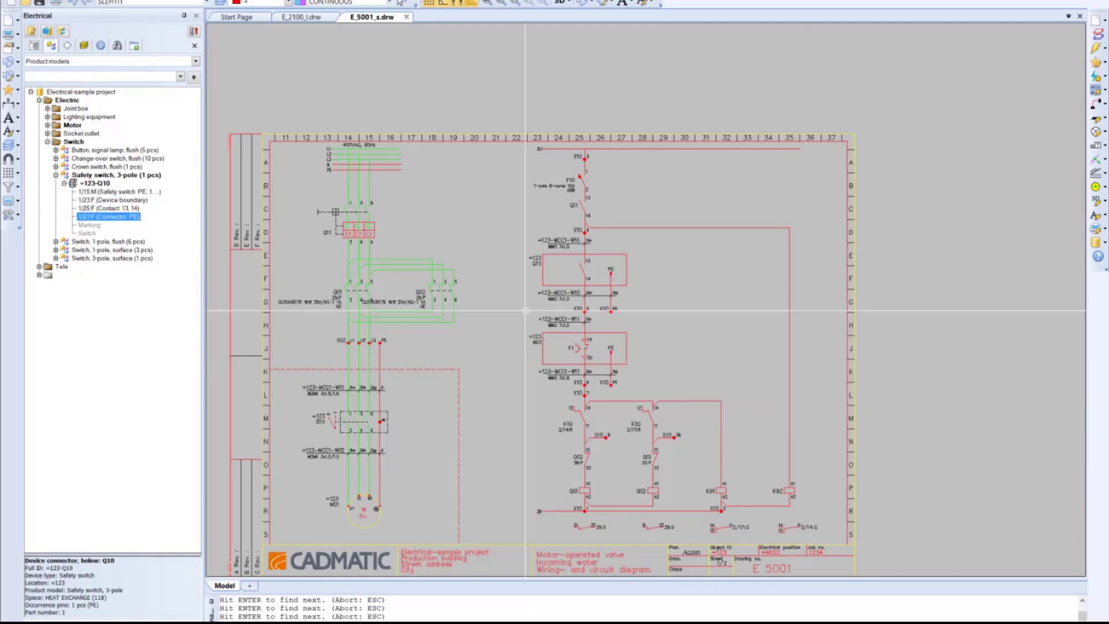
# Change the ID of safety switch =123-Q10 to Q101 in its device properties
pyautogui.rightClick(93, 182)
pyautogui.click(115, 188)
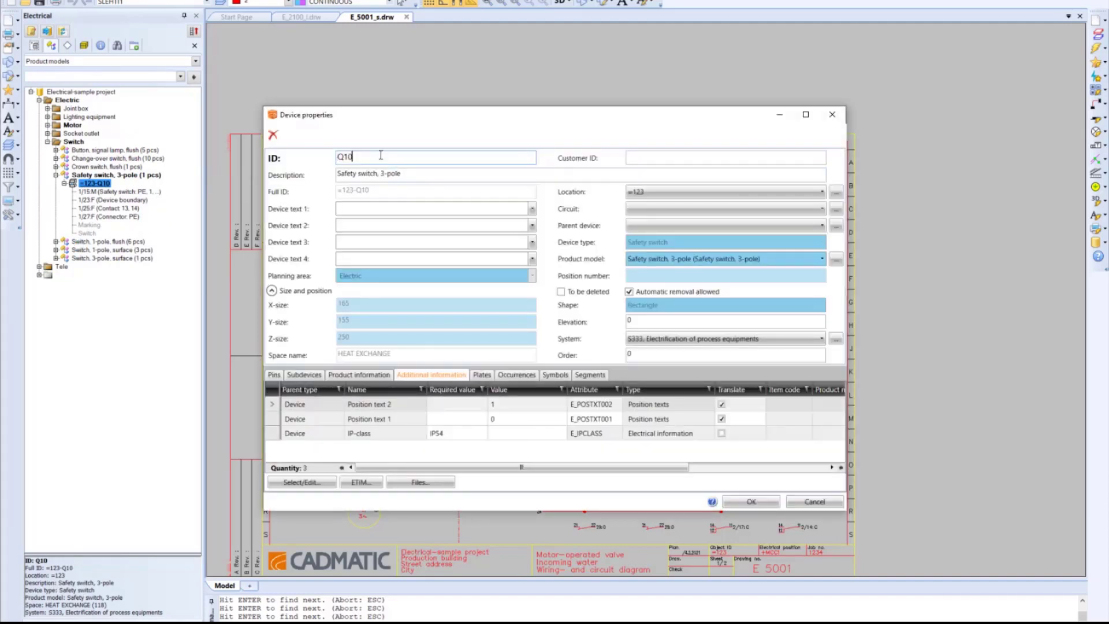
pyautogui.write('1')
pyautogui.click(752, 503)
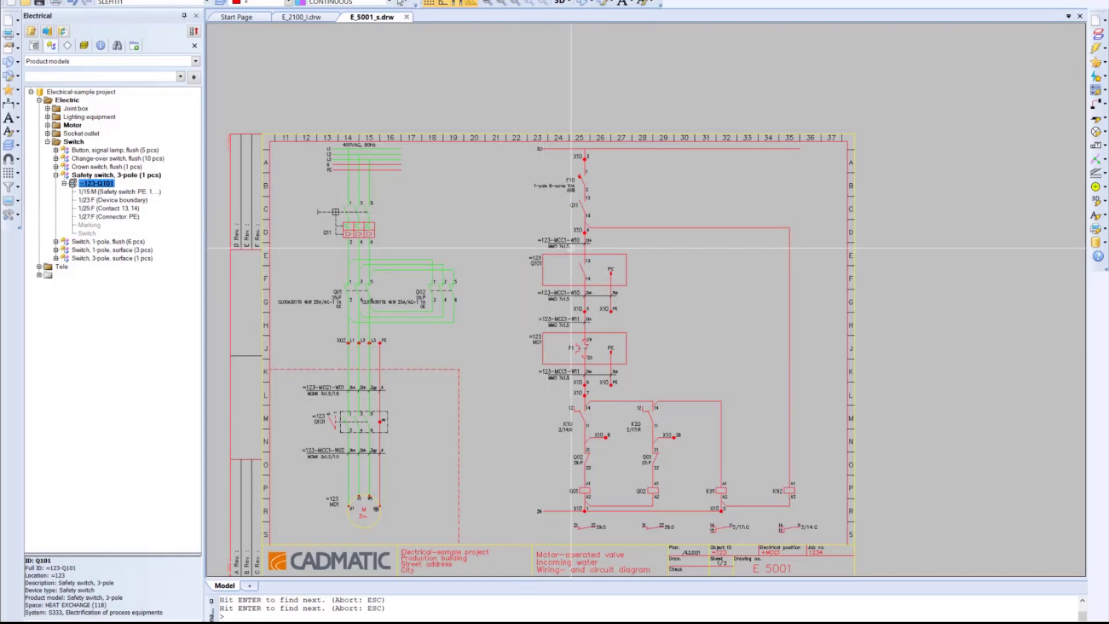
# Check the renamed safety switch's label in E_5001_s.drw and E_2100_l.drw, and save the layout drawing
pyautogui.moveTo(505, 313); pyautogui.dragTo(517, 288, button='middle')
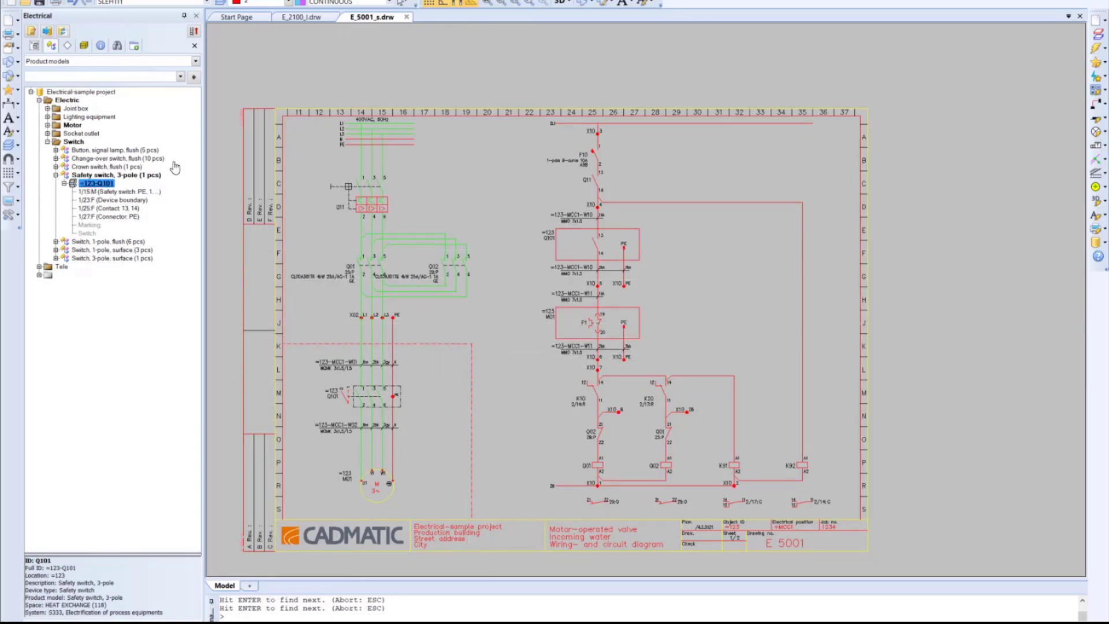
pyautogui.click(312, 19)
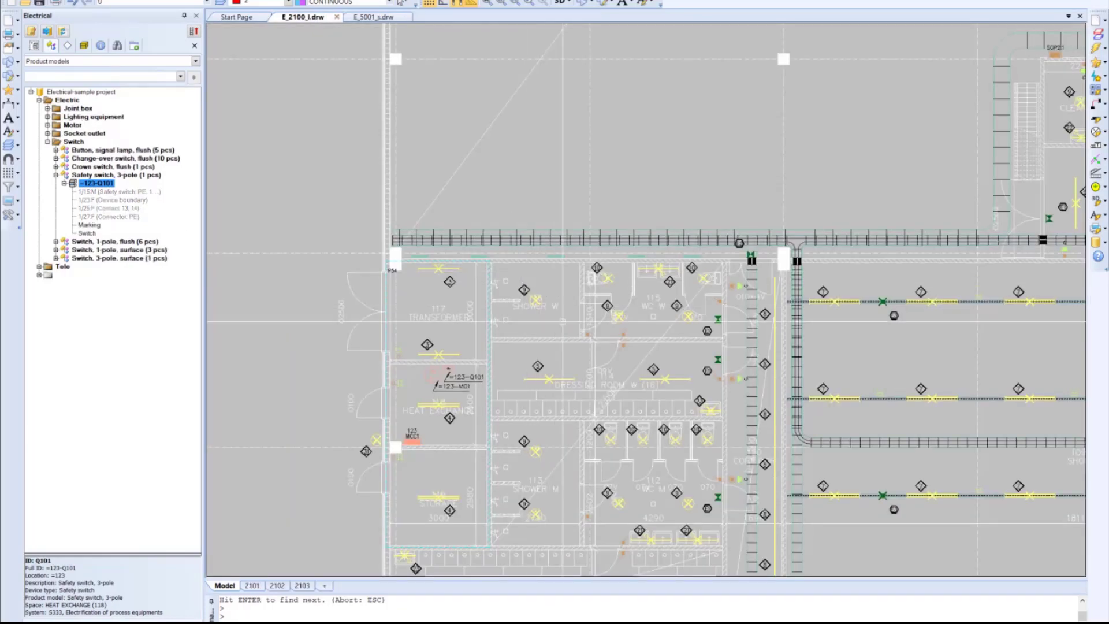
pyautogui.scroll(3, 451, 382)
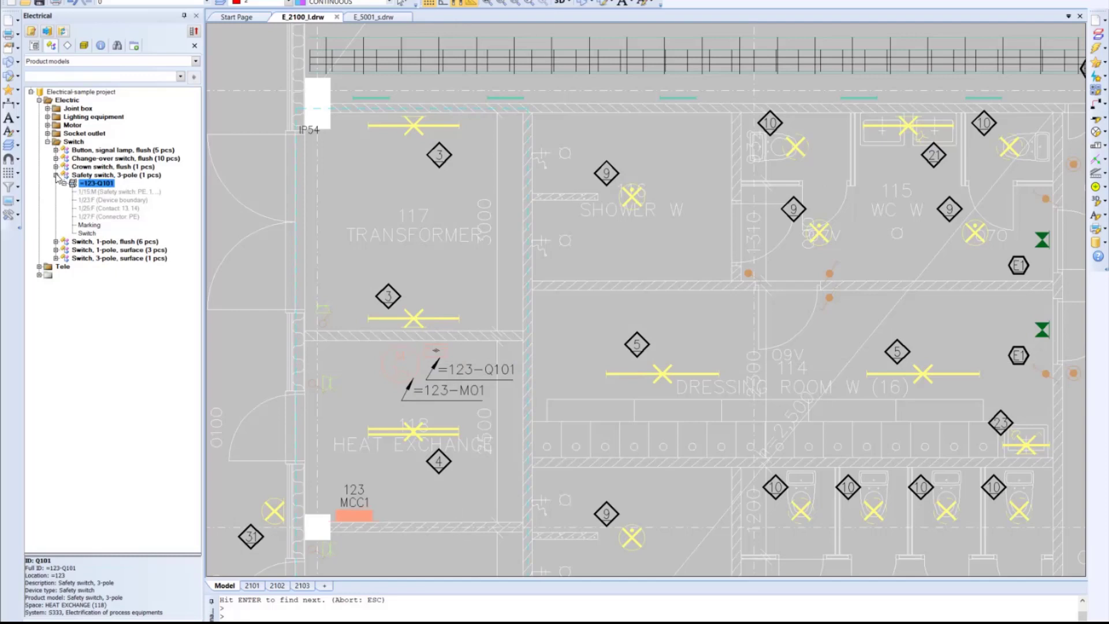
pyautogui.click(56, 175)
pyautogui.click(41, 4)
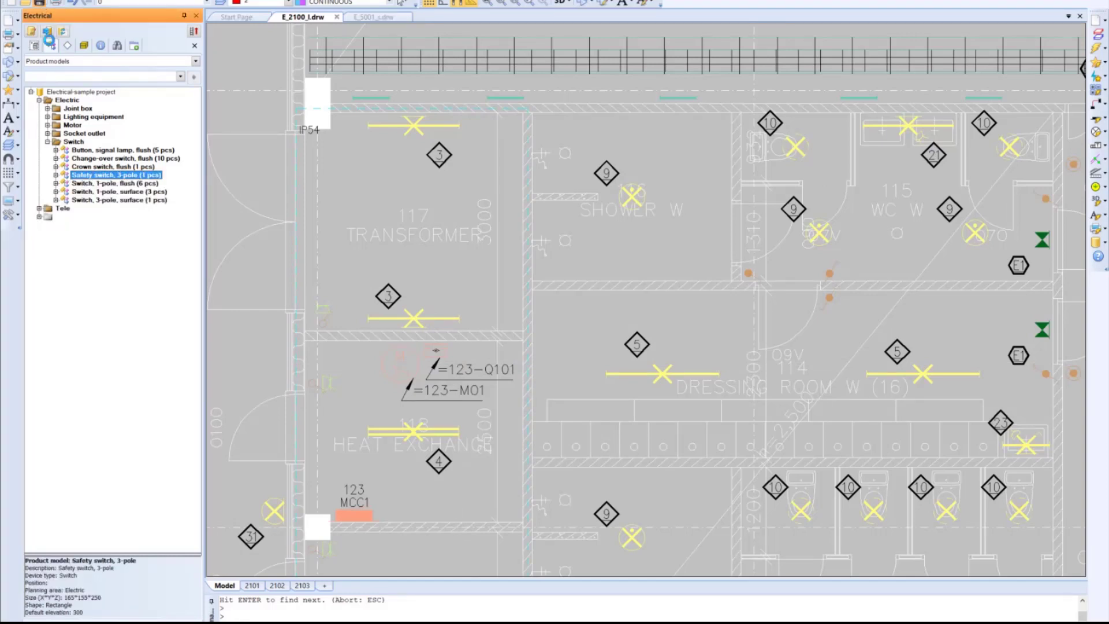
# Open the Electrical-sample project's data tables and look through devices, cables, product information and documents
pyautogui.rightClick(75, 91)
pyautogui.click(118, 99)
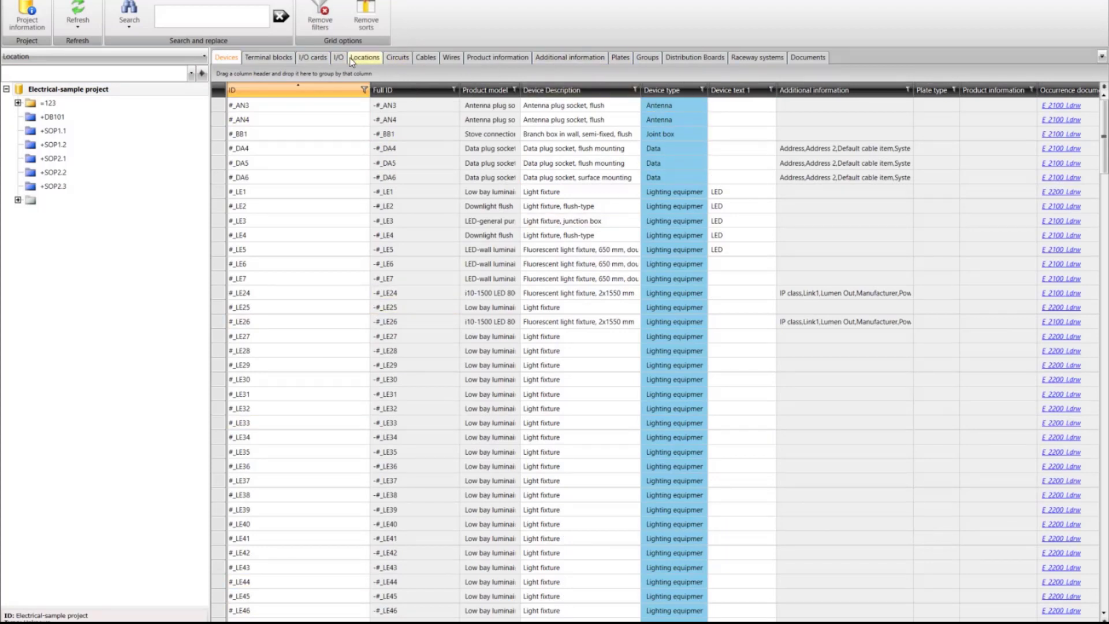
pyautogui.click(432, 58)
pyautogui.click(507, 57)
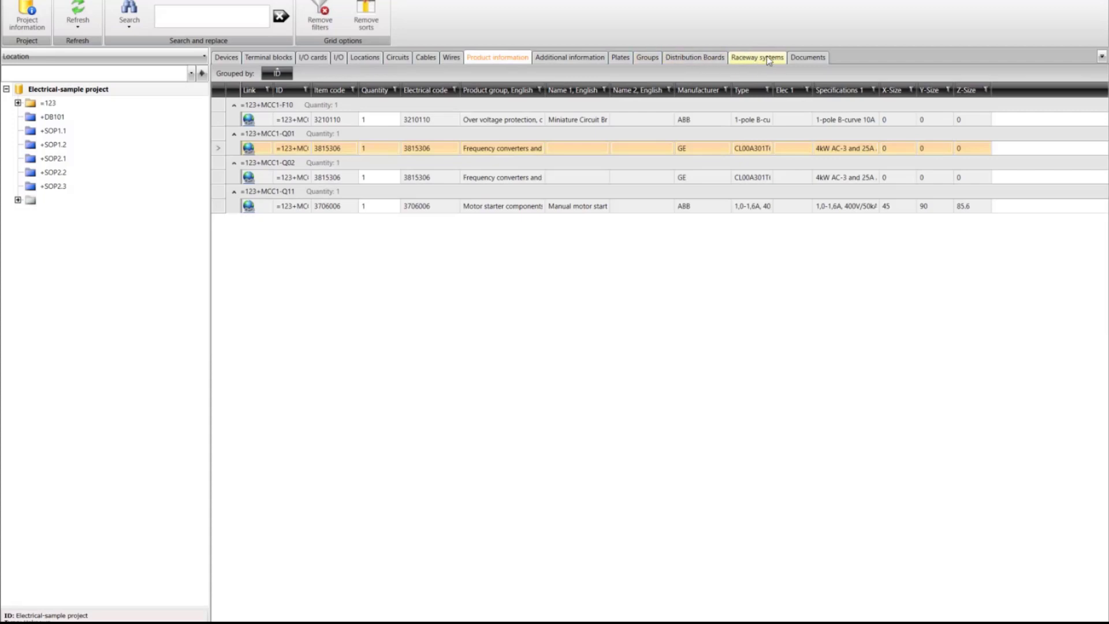
pyautogui.click(803, 57)
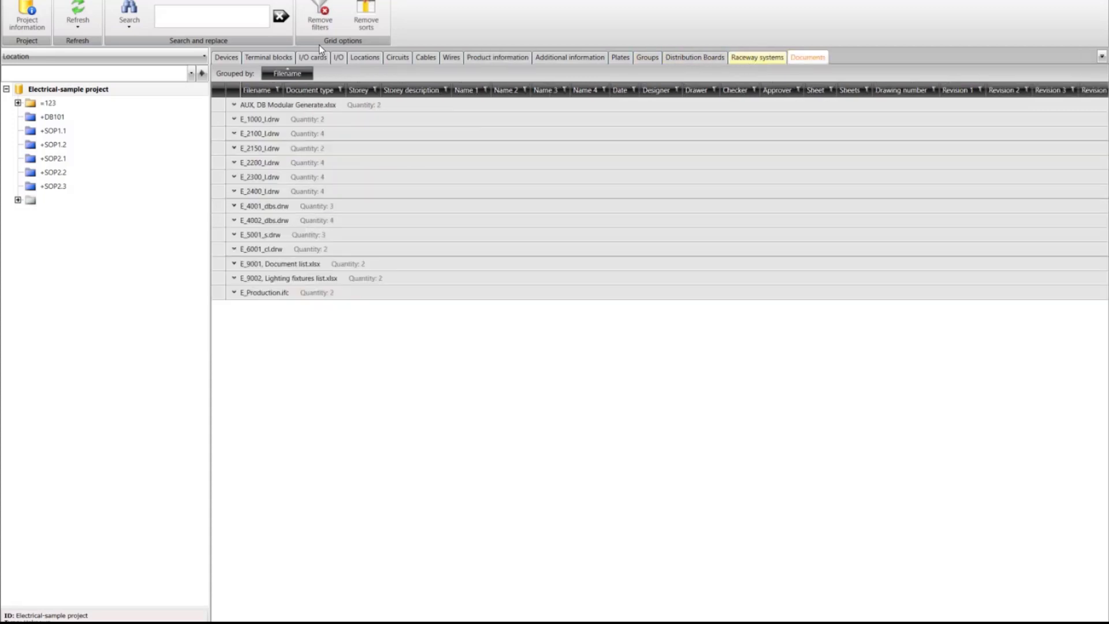
pyautogui.click(234, 58)
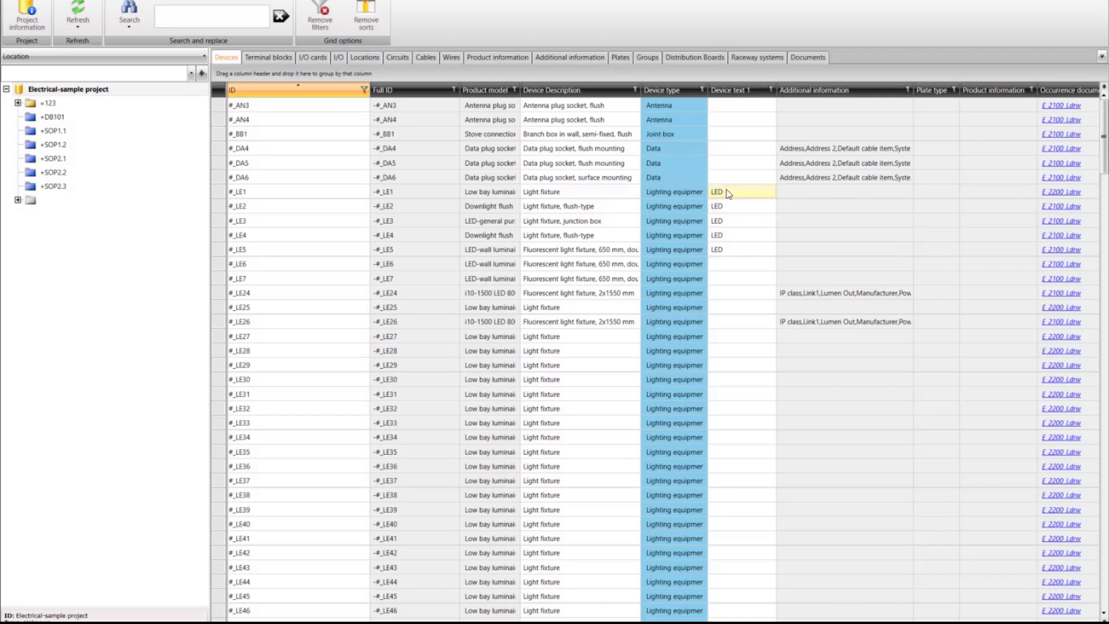
# Set Device text 1 to LED1 for light fixtures #_LE1 to #_LE5 in the devices table
pyautogui.moveTo(728, 193); pyautogui.dragTo(742, 248)
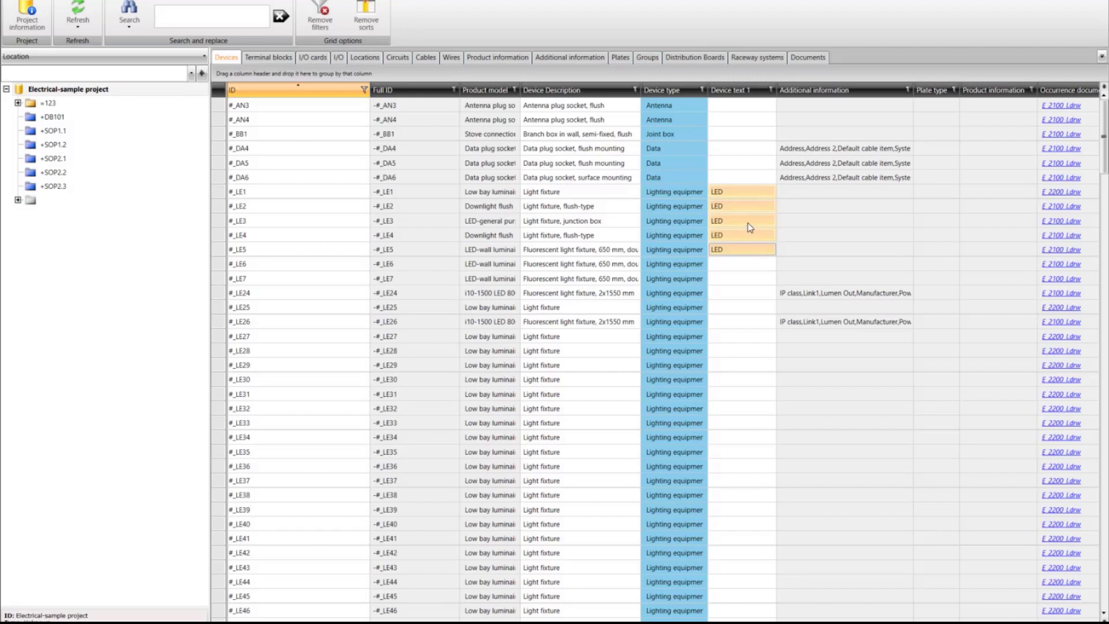
pyautogui.rightClick(750, 227)
pyautogui.click(793, 312)
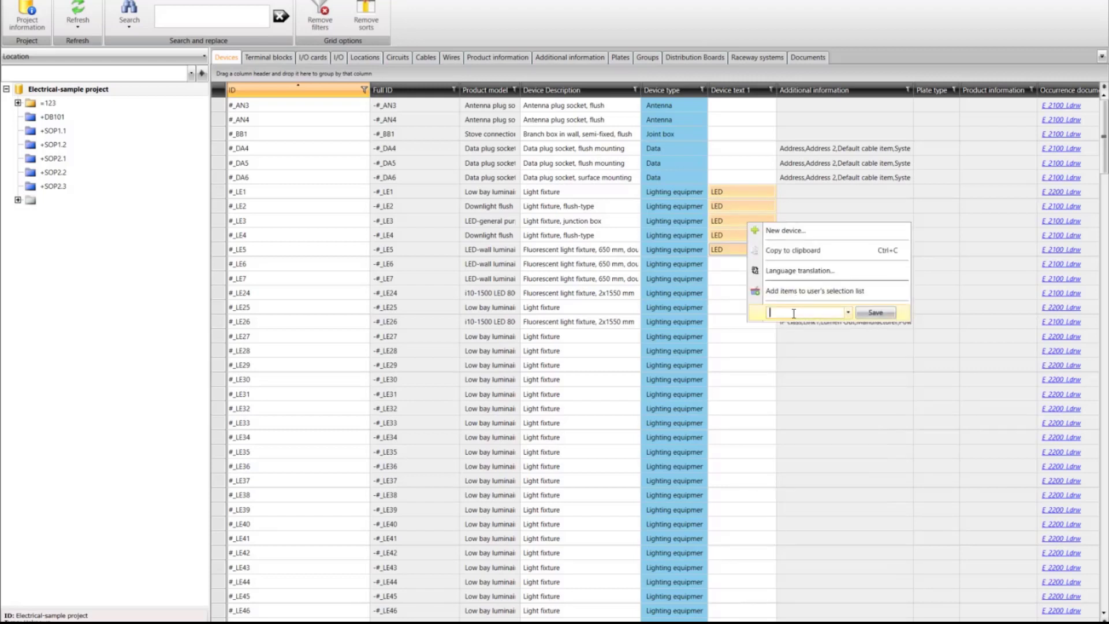
pyautogui.write('LED1')
pyautogui.click(874, 313)
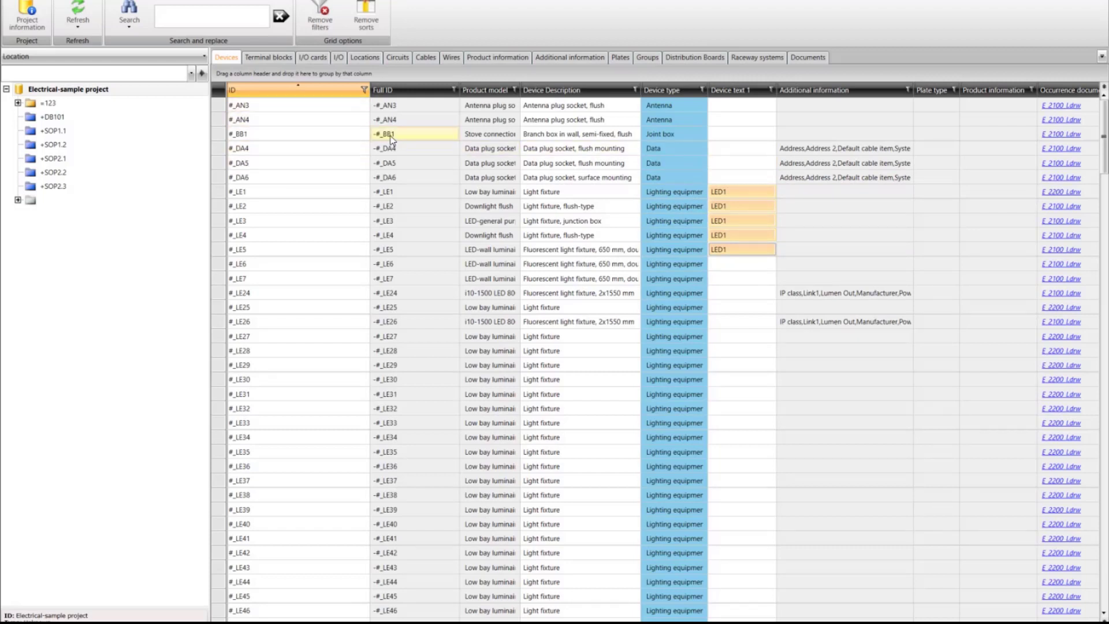
# Search the devices table for q101 and set that safety switch's ID to Q10
pyautogui.click(238, 15)
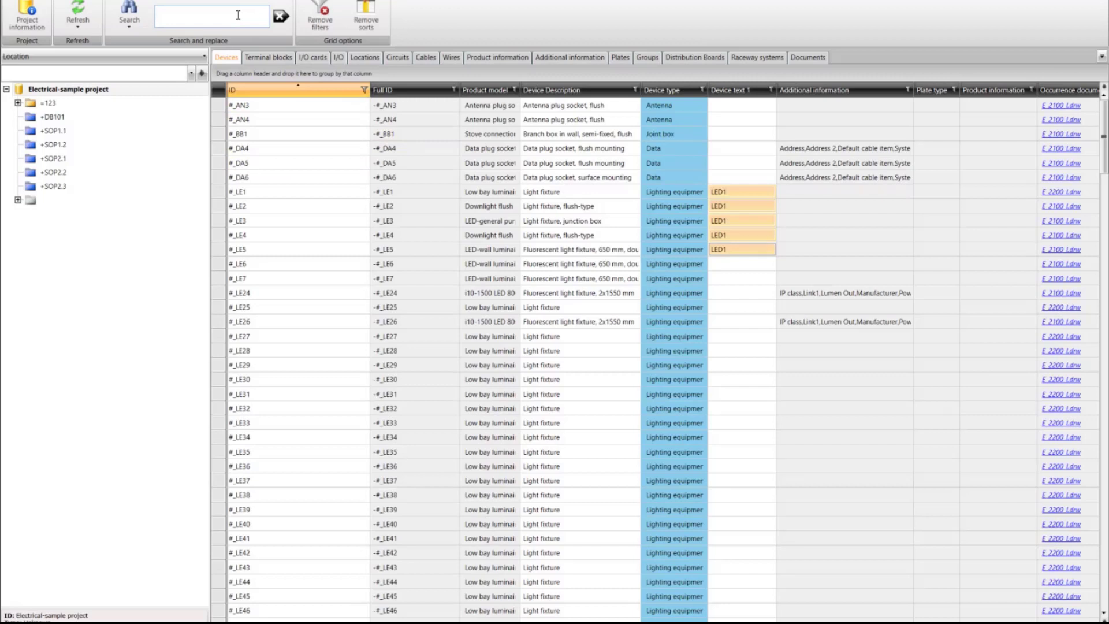
pyautogui.write('q101')
pyautogui.press('Return')
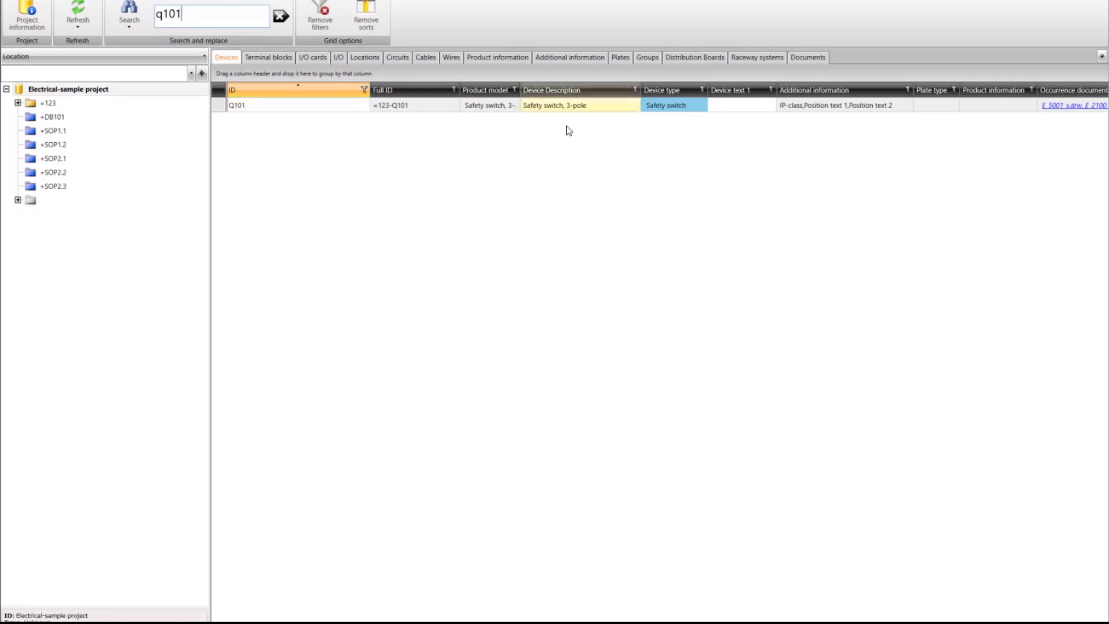
pyautogui.click(272, 108)
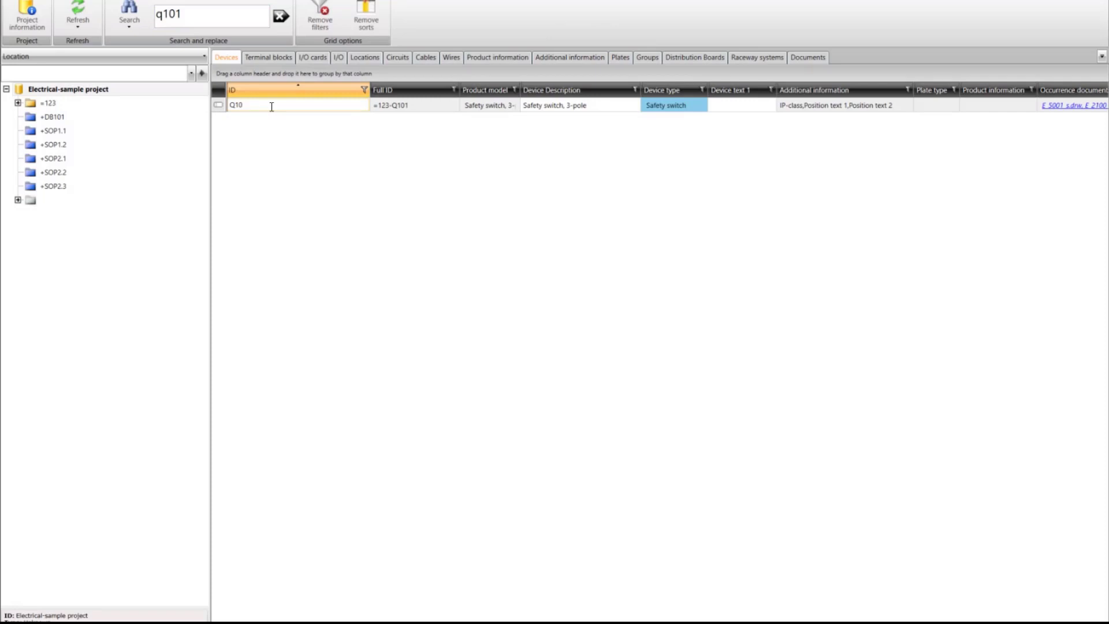
pyautogui.press('Return')
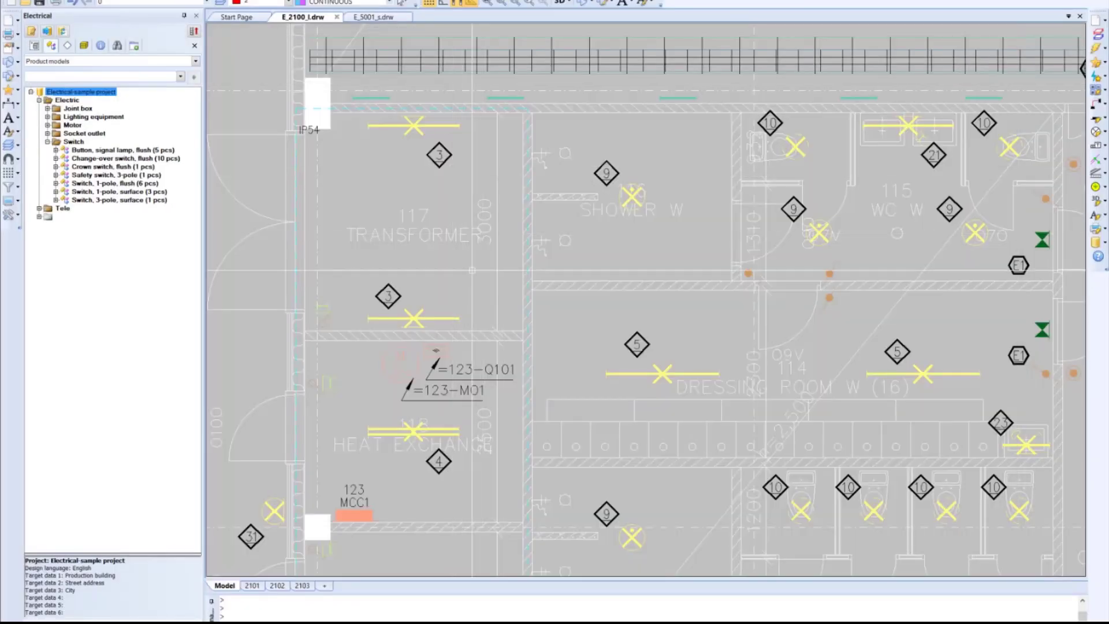
# Examine the safety switch's label in layout drawing E_2100_l.drw and at its occurrences in circuit diagram E_5001_s.drw
pyautogui.scroll(-3, 421, 317)
pyautogui.scroll(3, 421, 317)
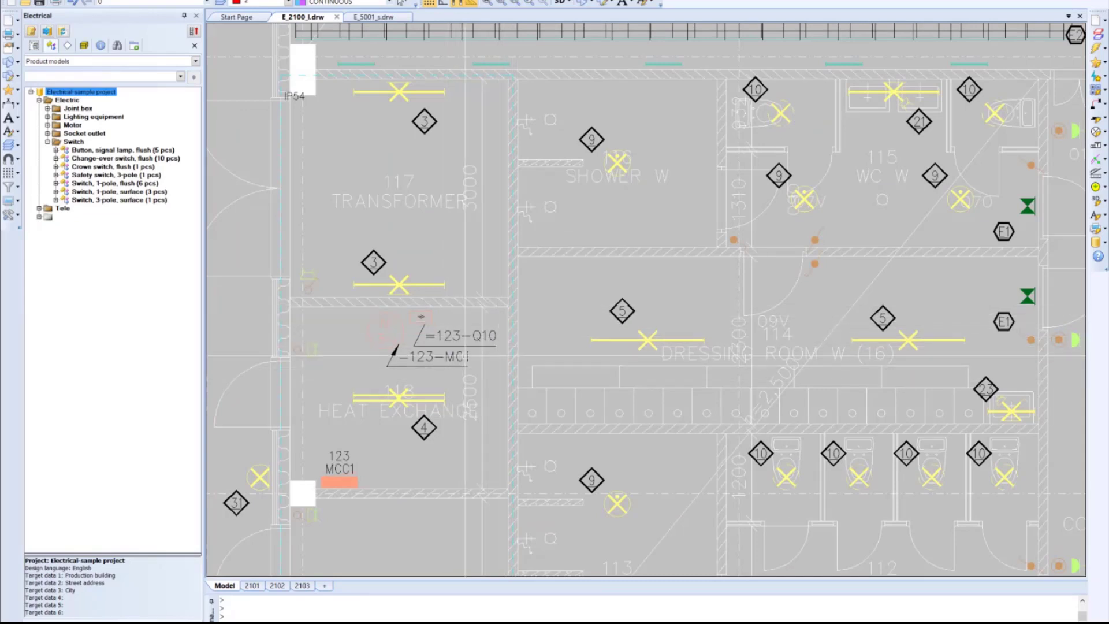
pyautogui.click(374, 17)
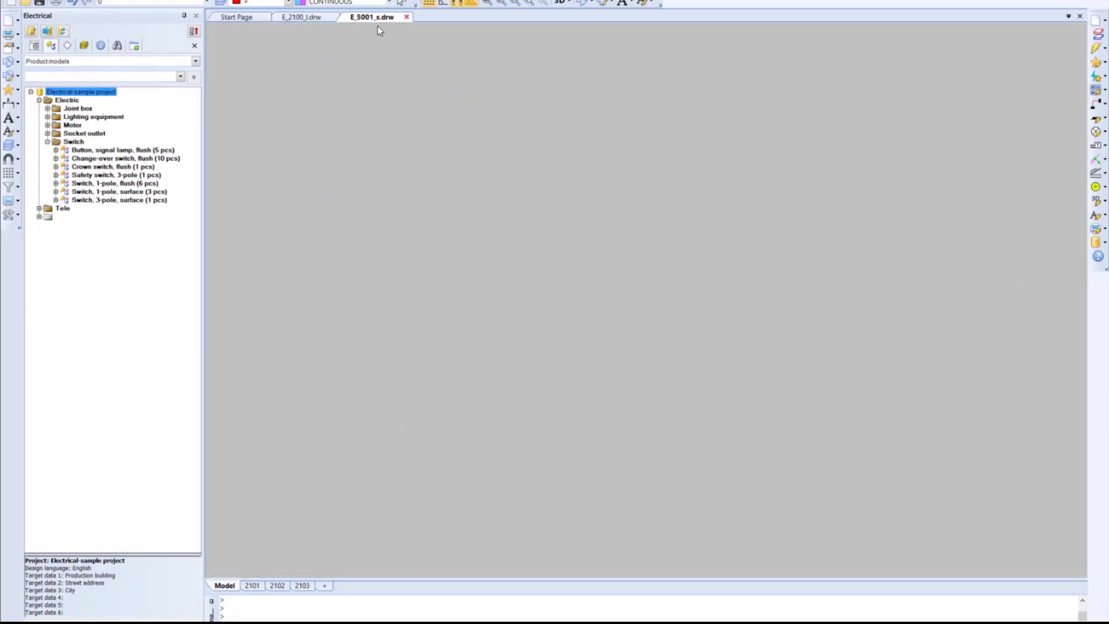
pyautogui.click(342, 393)
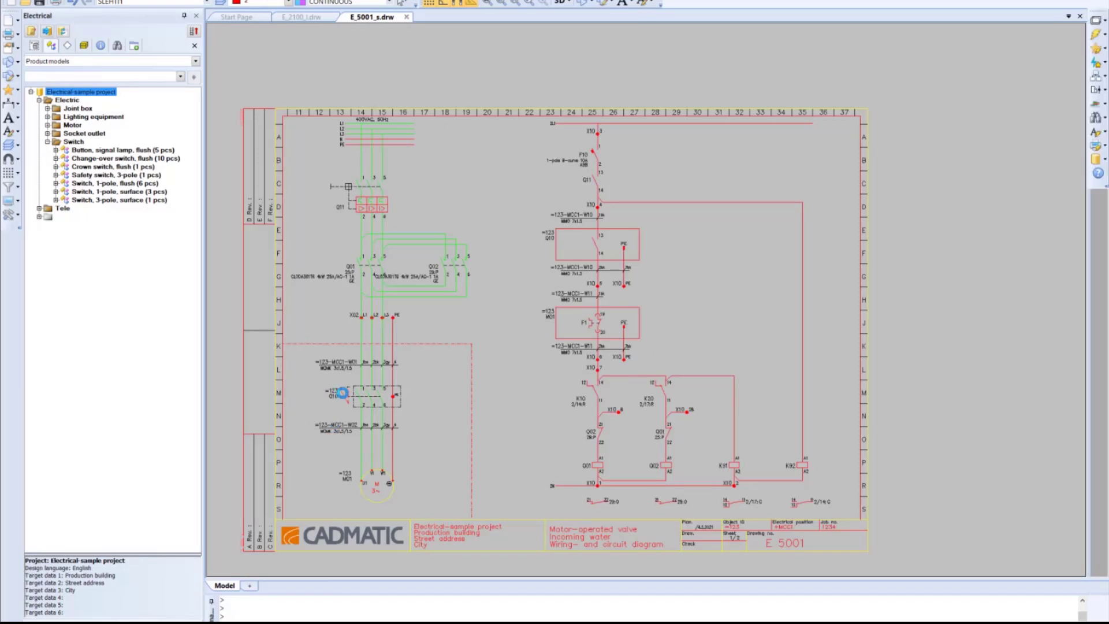
pyautogui.scroll(2, 342, 393)
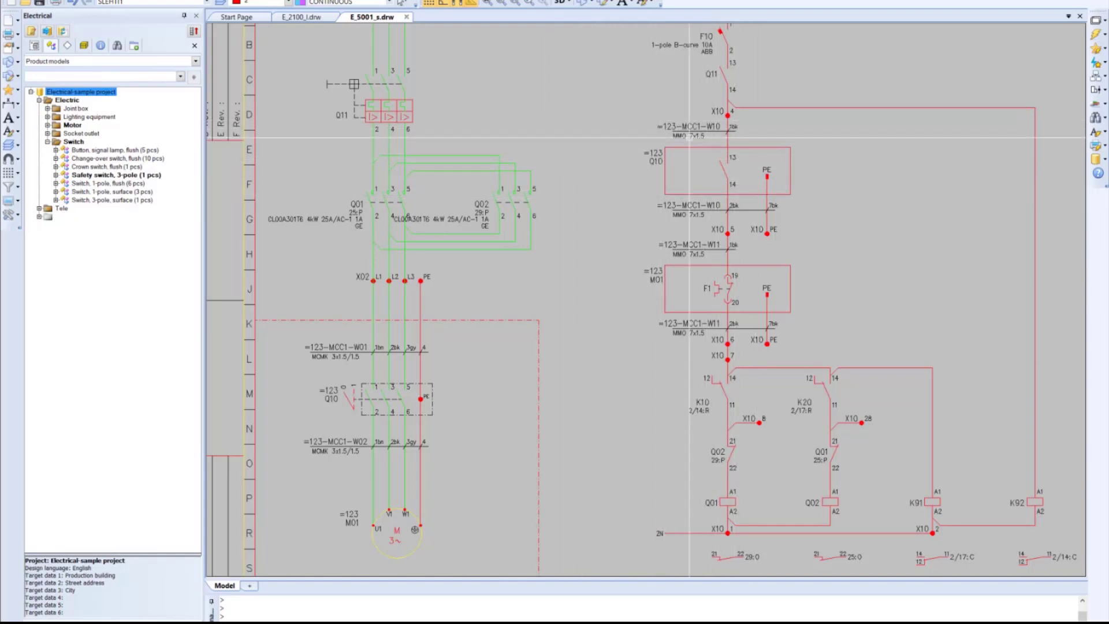
pyautogui.scroll(-4, 686, 165)
pyautogui.scroll(4, 672, 234)
pyautogui.moveTo(672, 233); pyautogui.dragTo(715, 238, button='middle')
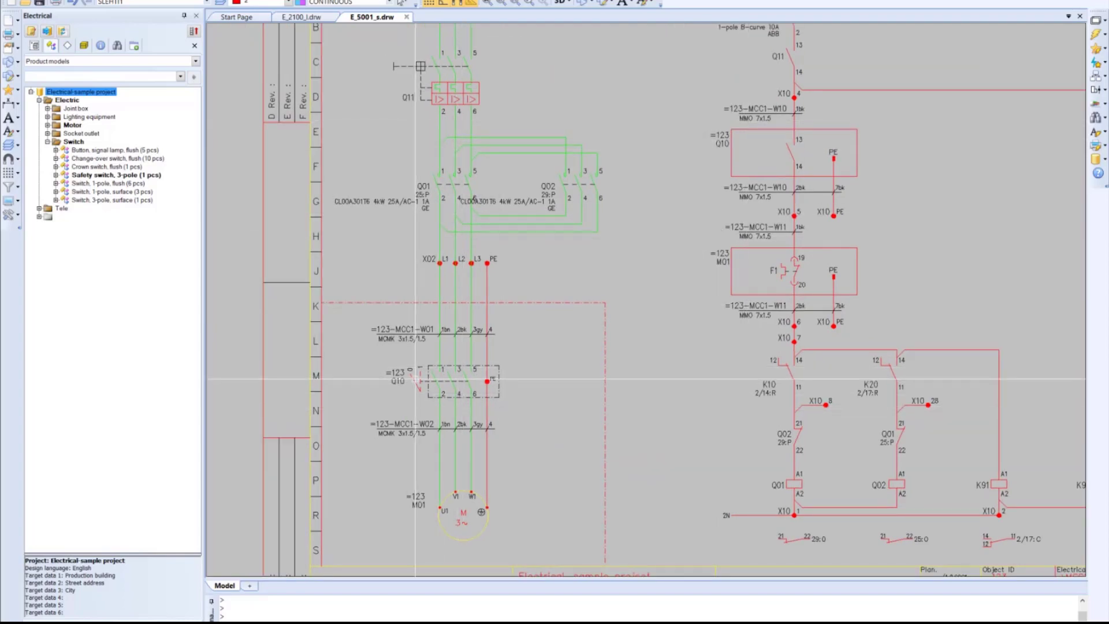
pyautogui.scroll(-5, 416, 378)
pyautogui.scroll(4, 452, 191)
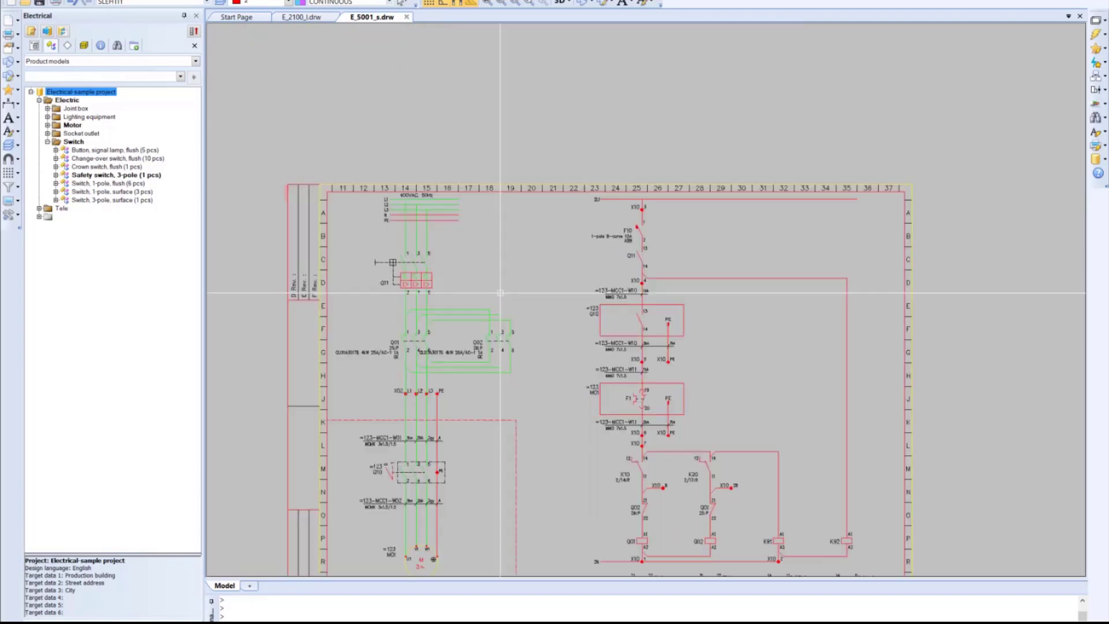
pyautogui.moveTo(499, 232); pyautogui.dragTo(496, 198, button='middle')
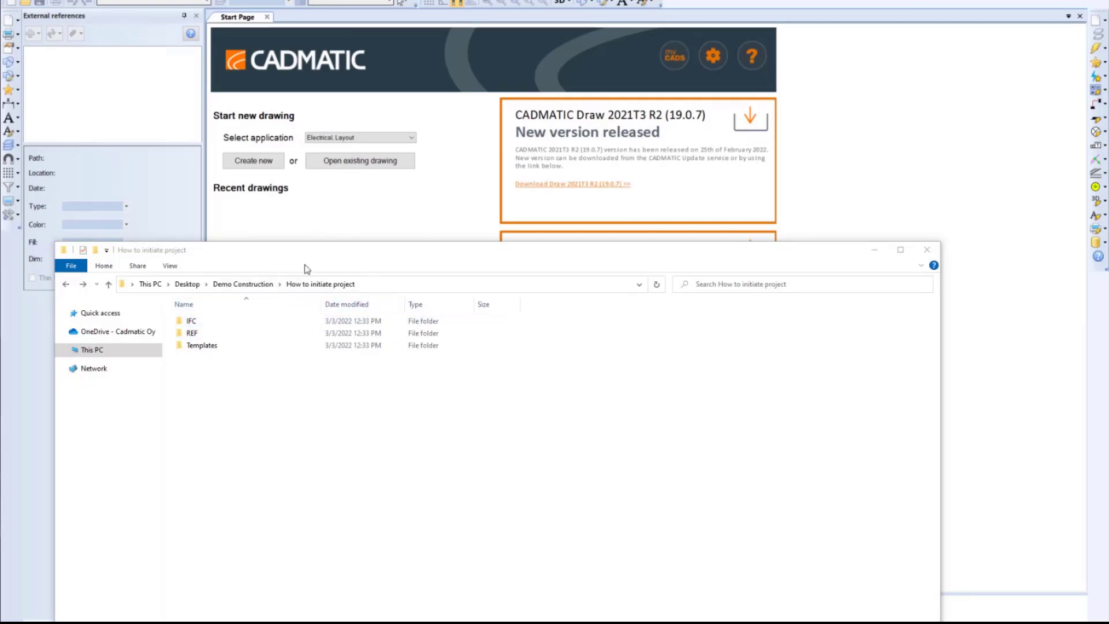
# Review the IFC, REF and Templates folders of How to initiate project in File Explorer, including ReportFiles, and return to CADMATIC
pyautogui.doubleClick(283, 325)
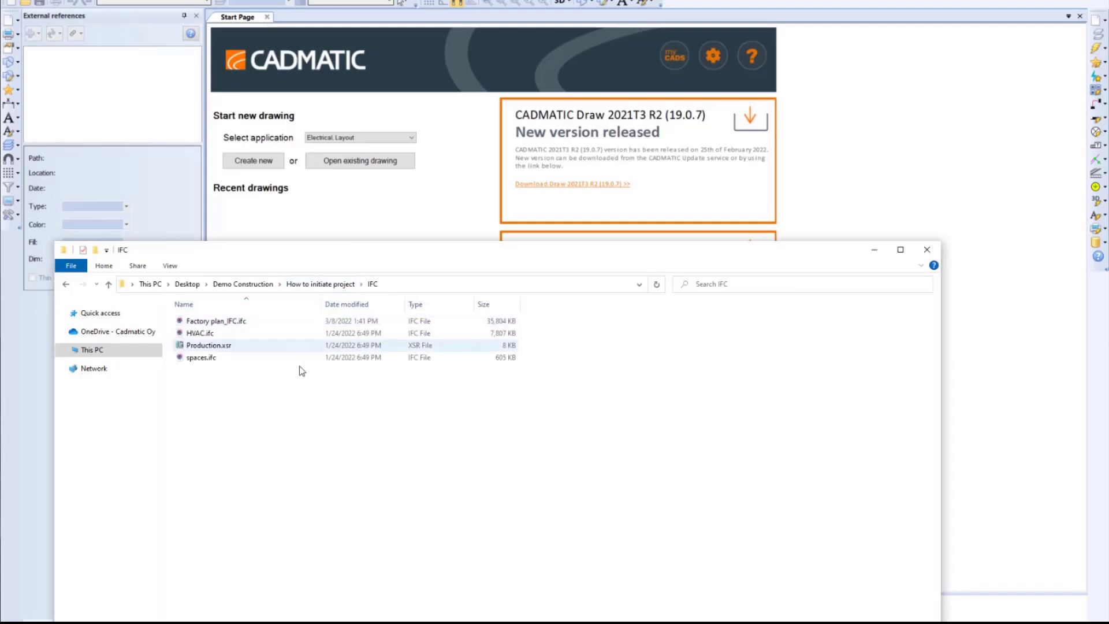
pyautogui.click(318, 282)
pyautogui.doubleClick(260, 333)
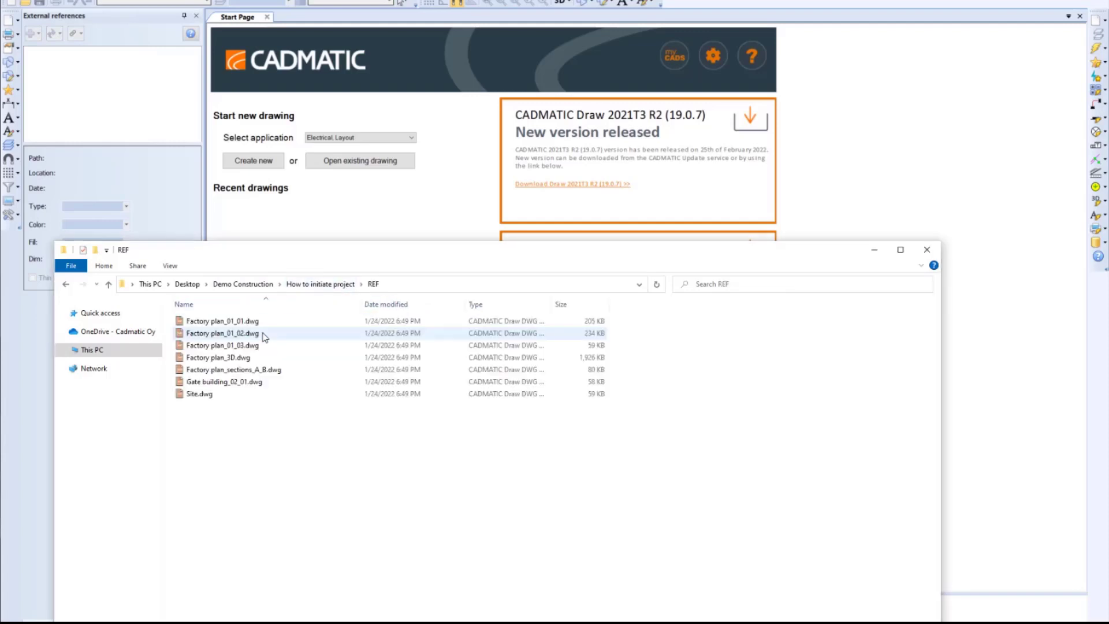
pyautogui.click(320, 283)
pyautogui.doubleClick(219, 344)
pyautogui.doubleClick(234, 321)
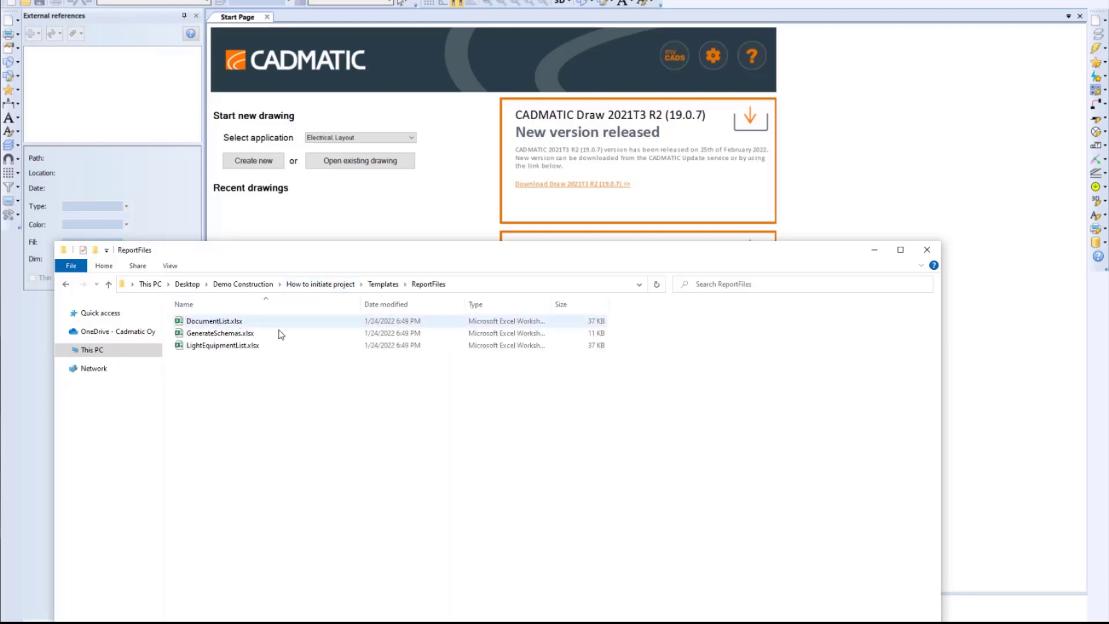
pyautogui.click(318, 283)
pyautogui.click(397, 216)
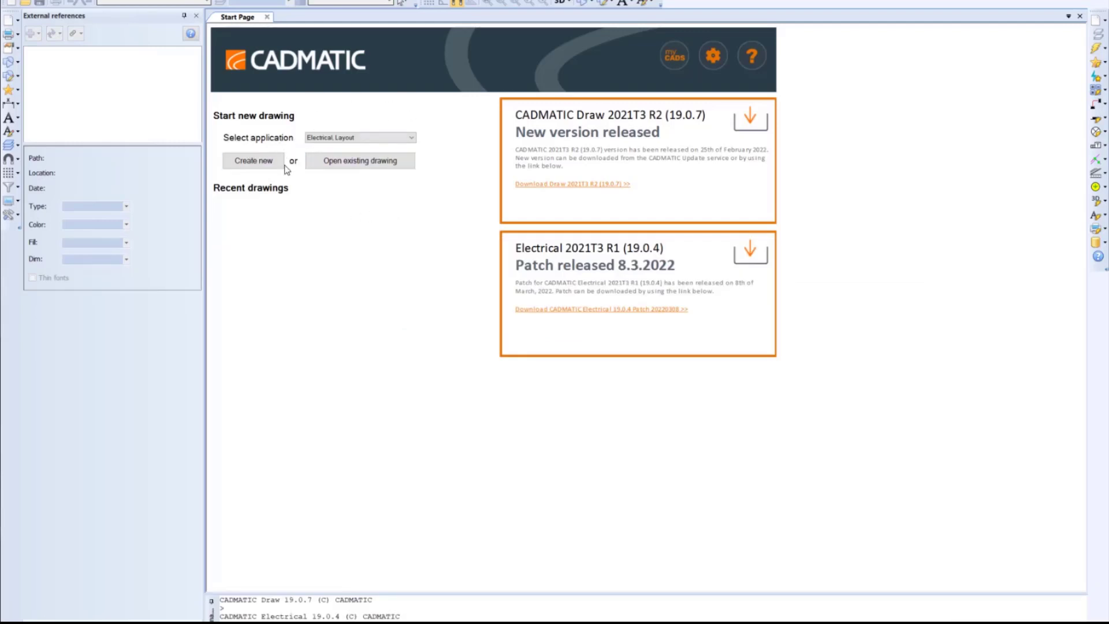
# Start a new Electrical layout drawing named S2100 in the How to initiate project folder and add it to the project database
pyautogui.click(242, 165)
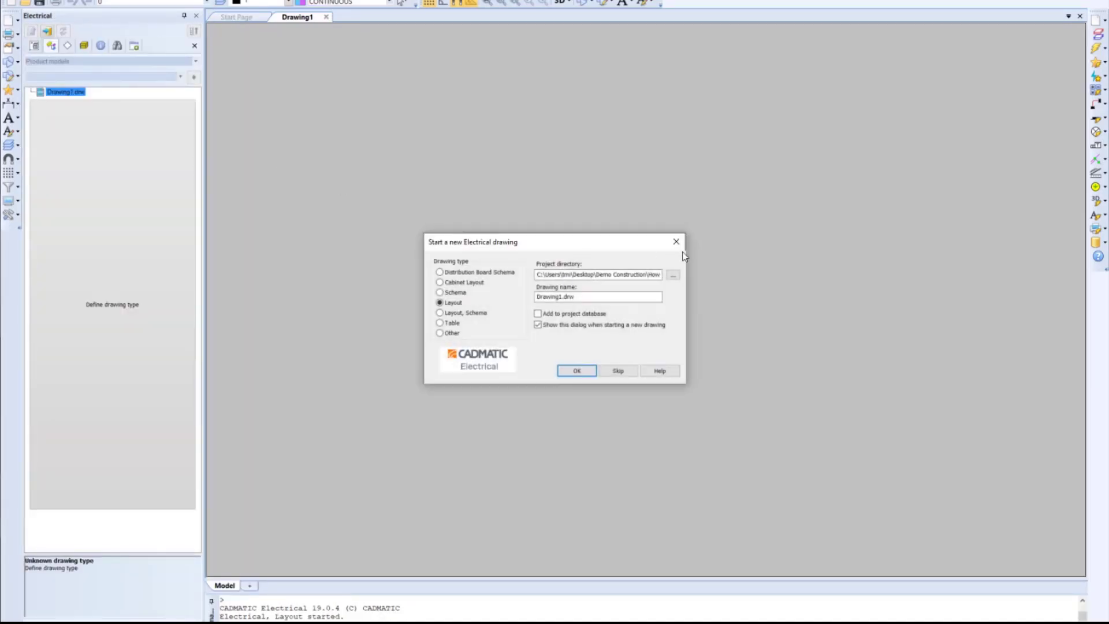
pyautogui.click(673, 275)
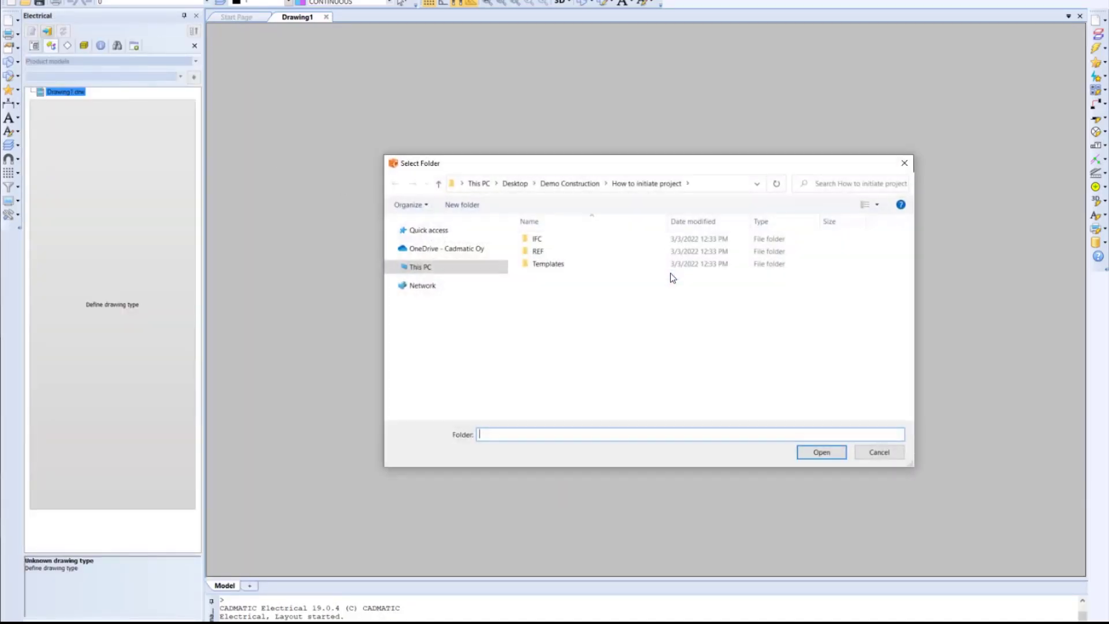
pyautogui.click(823, 453)
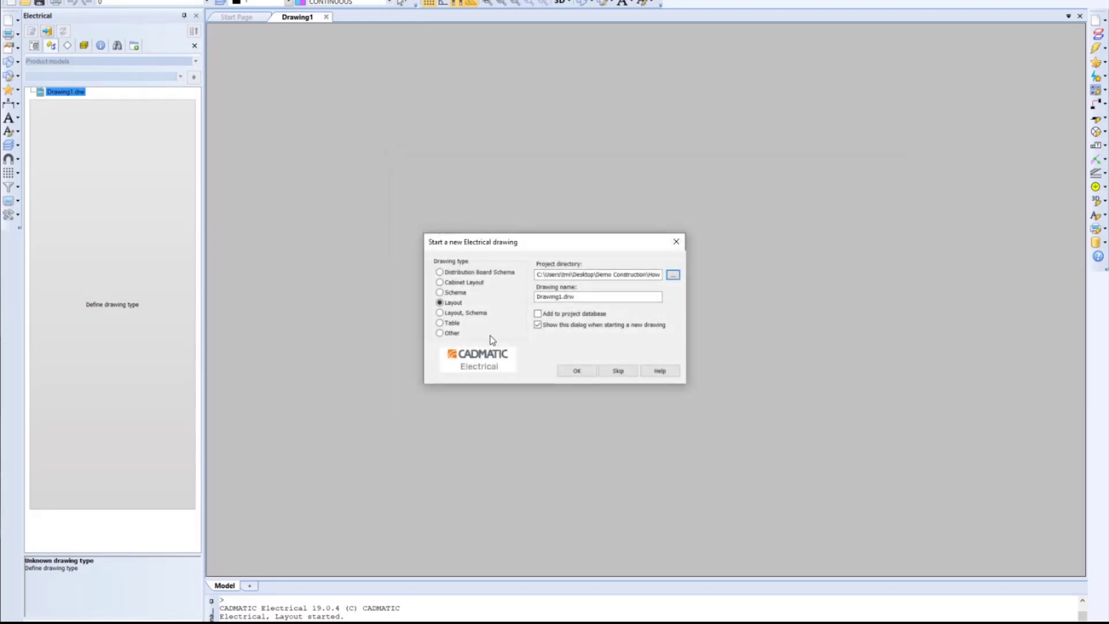
pyautogui.doubleClick(551, 297)
pyautogui.write('S2100')
pyautogui.click(553, 314)
pyautogui.click(577, 371)
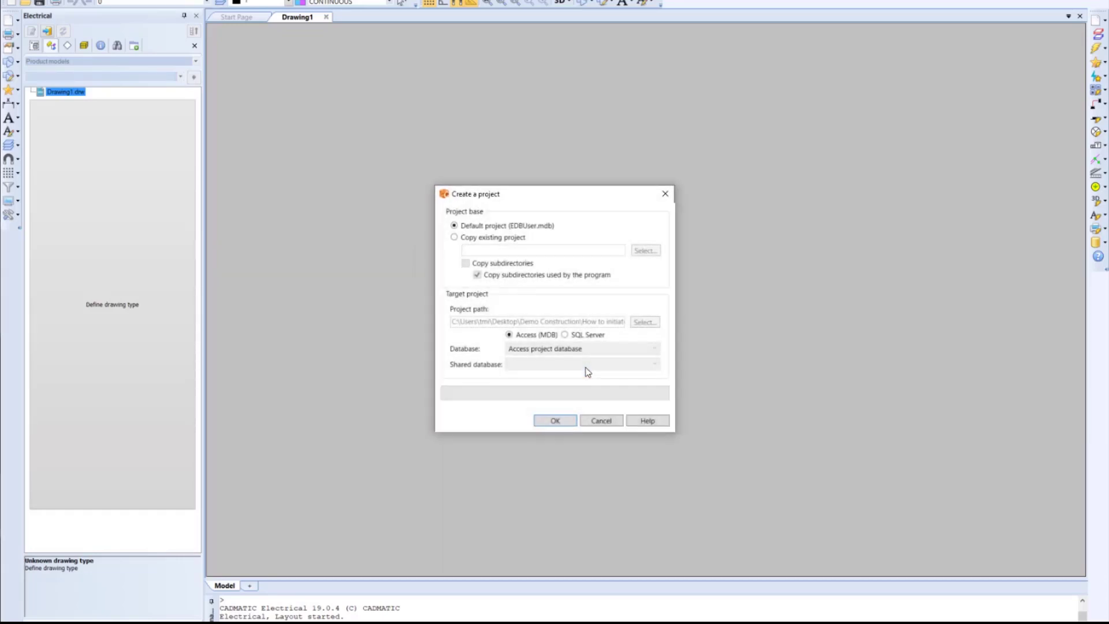
# Create the project from the default project base with an Access database and accept the new layout drawing's scale settings
pyautogui.click(556, 420)
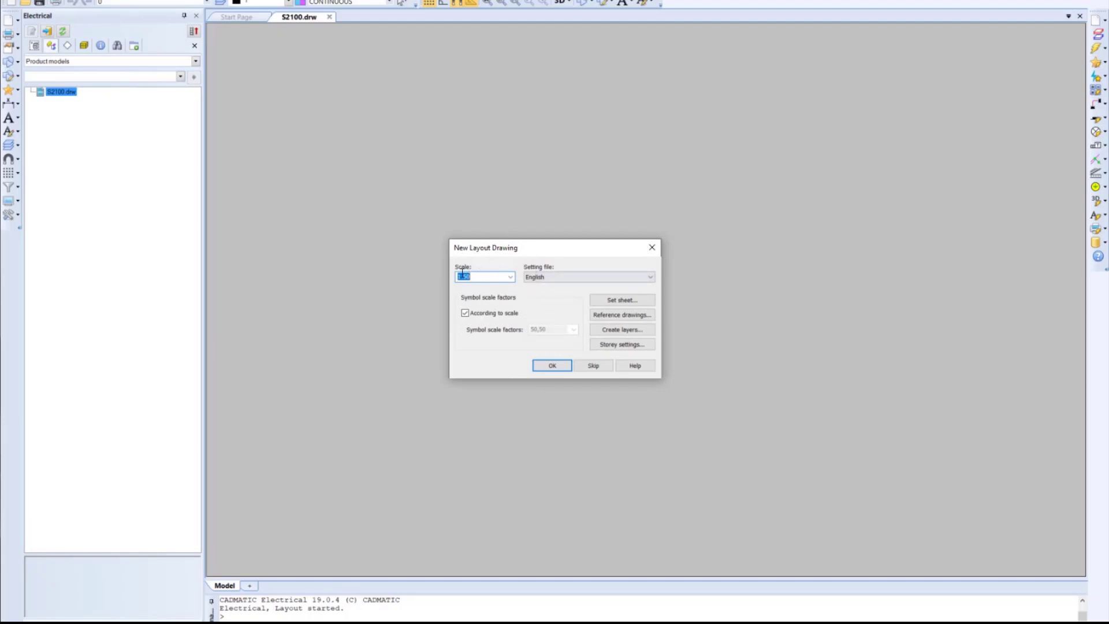
pyautogui.click(475, 277)
pyautogui.click(556, 366)
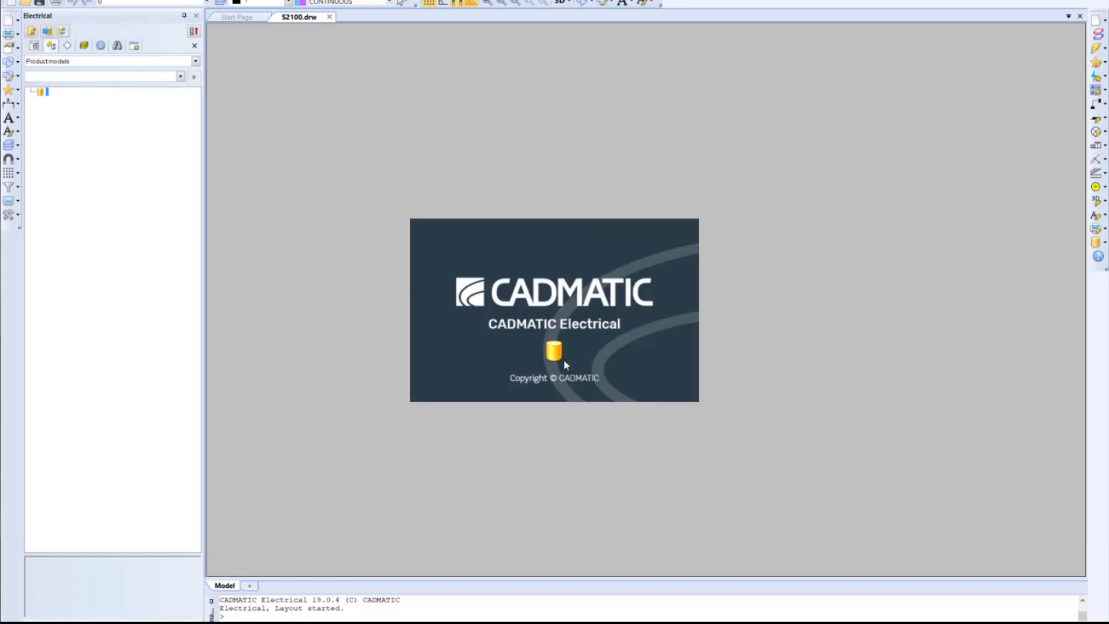
# Name the project Test Project, set Target data 1 to Southern Finland, and fill in the postal city, street address and job number
pyautogui.click(485, 226)
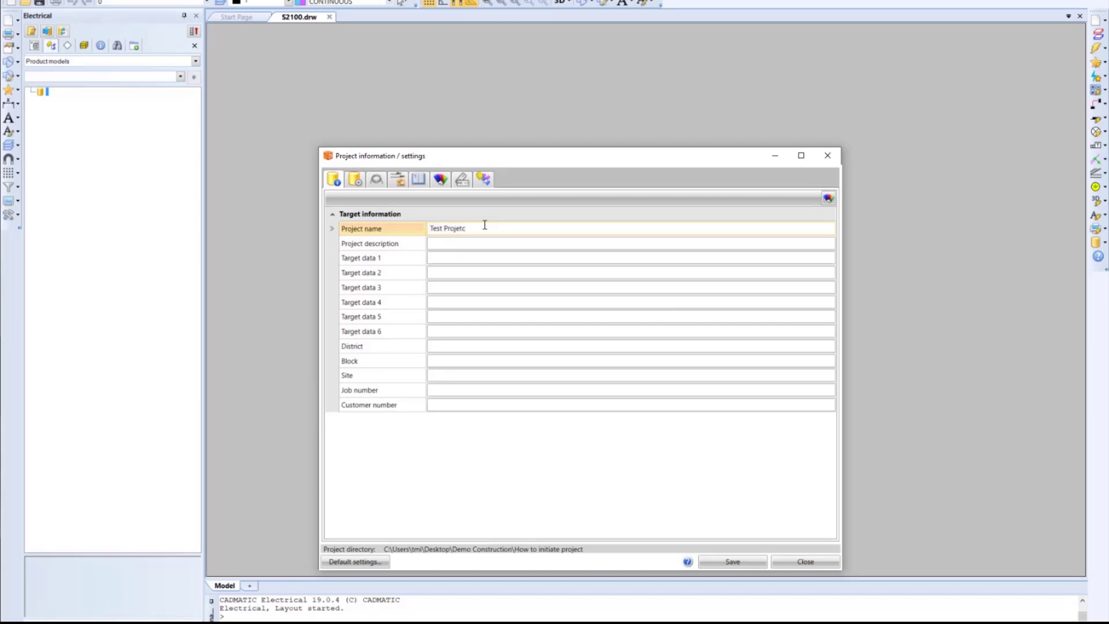
pyautogui.click(458, 260)
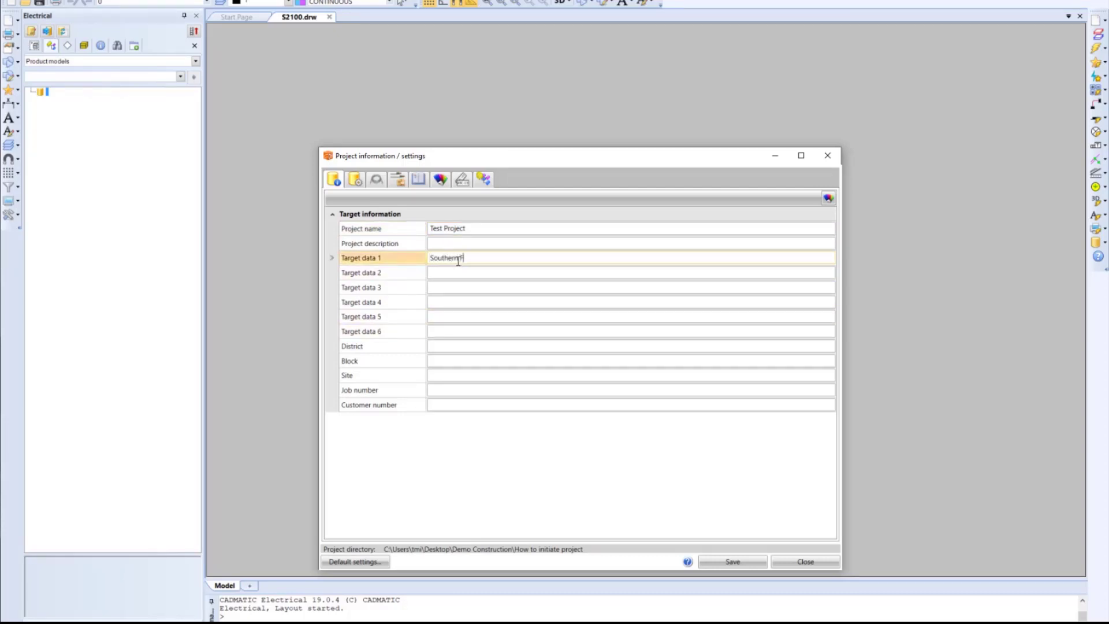
pyautogui.write('Southern Finland')
pyautogui.press('Tab')
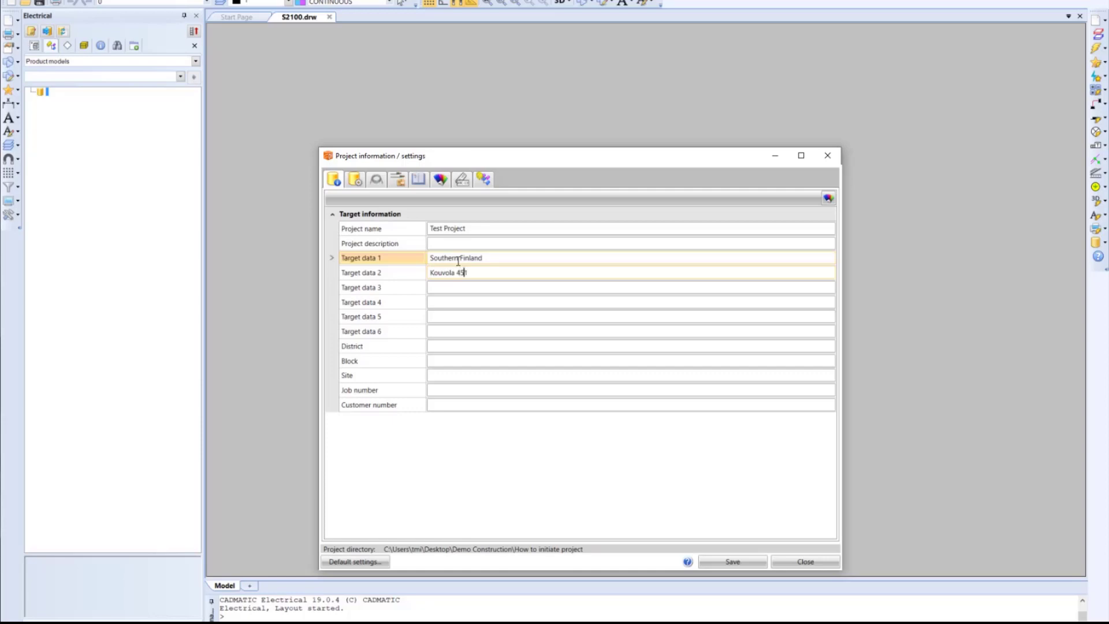
pyautogui.press('Tab')
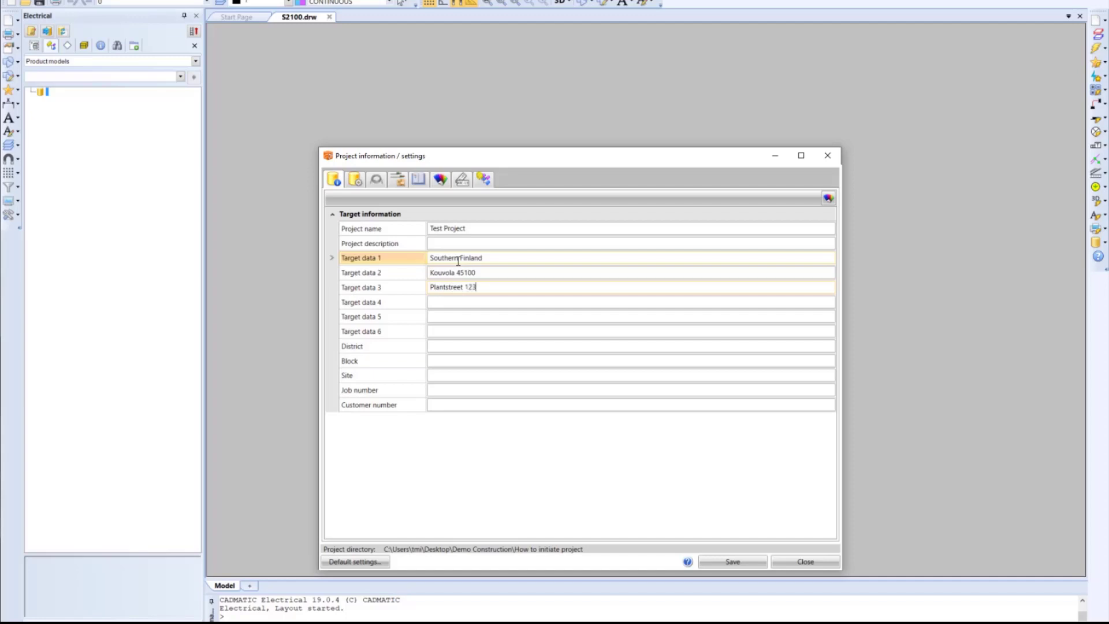
pyautogui.click(447, 390)
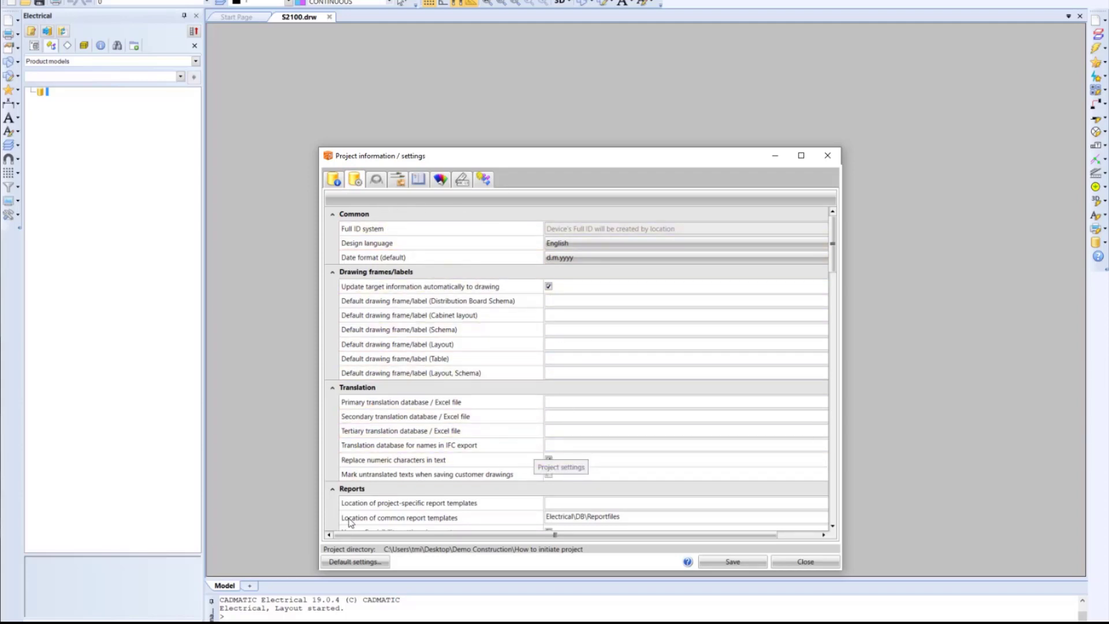
# Review the default settings and the cable, wiring set, plate and product model definitions, and save the project information
pyautogui.click(370, 563)
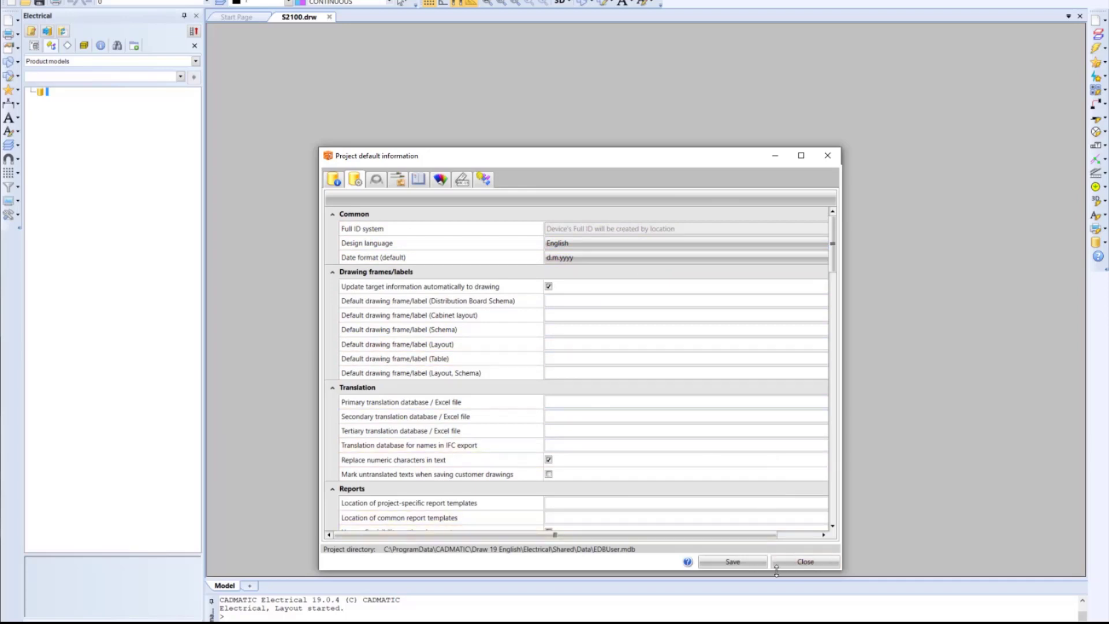
pyautogui.click(798, 563)
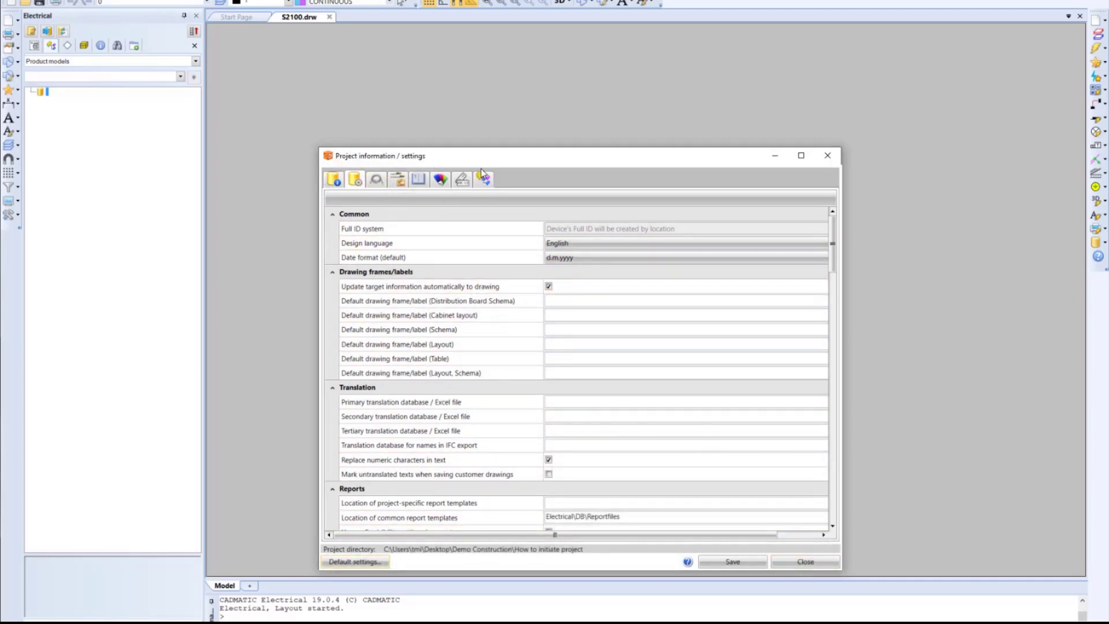
pyautogui.click(376, 182)
pyautogui.click(395, 181)
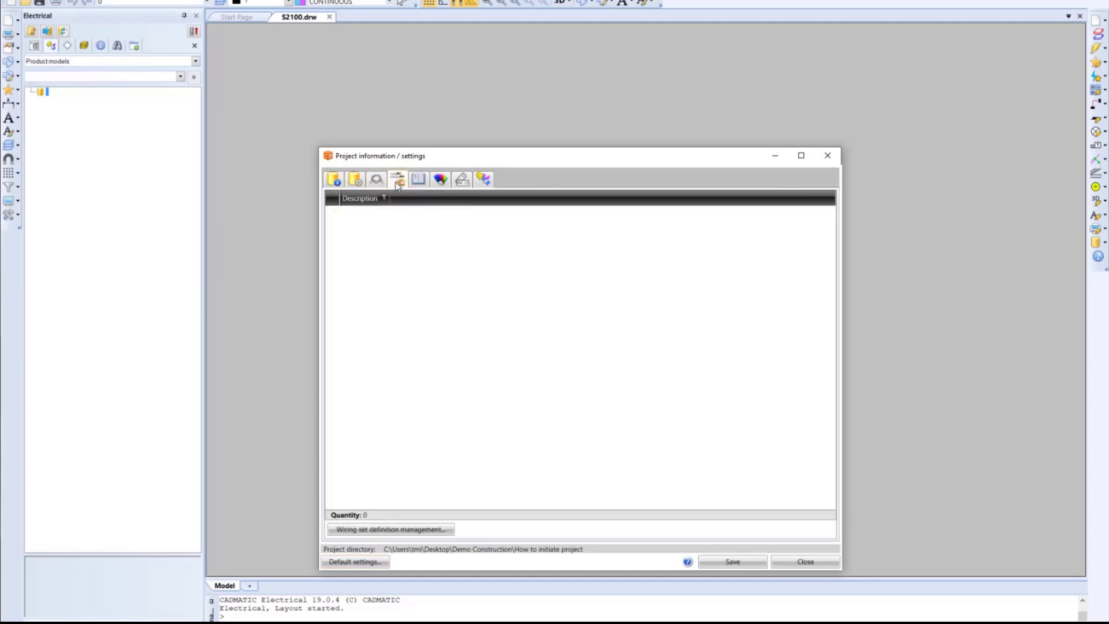
pyautogui.click(383, 182)
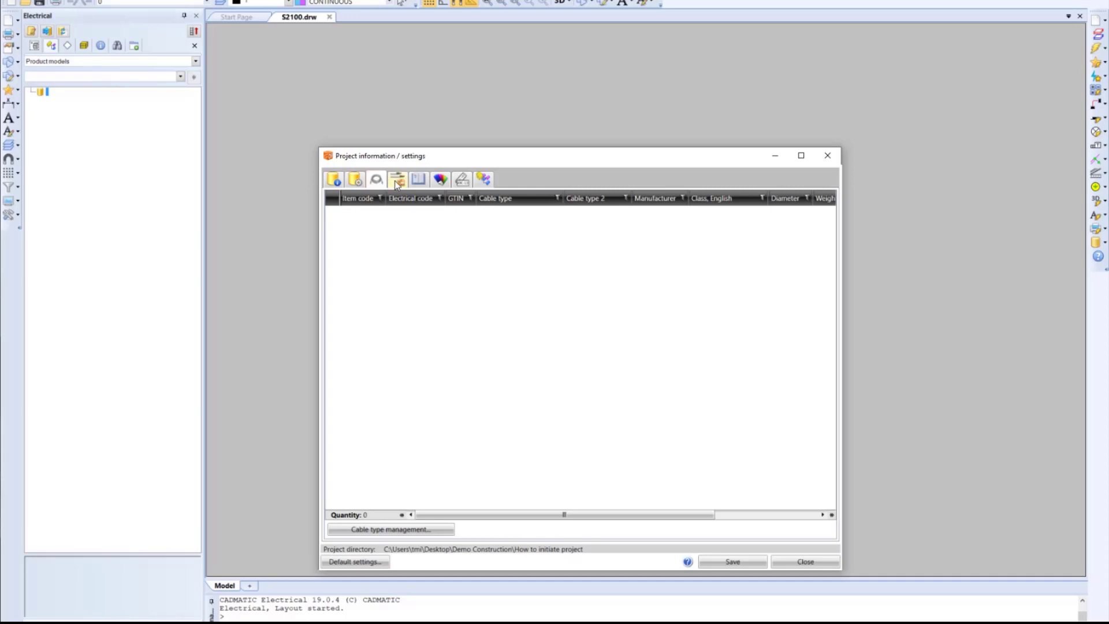
pyautogui.click(420, 180)
pyautogui.click(440, 180)
pyautogui.click(462, 181)
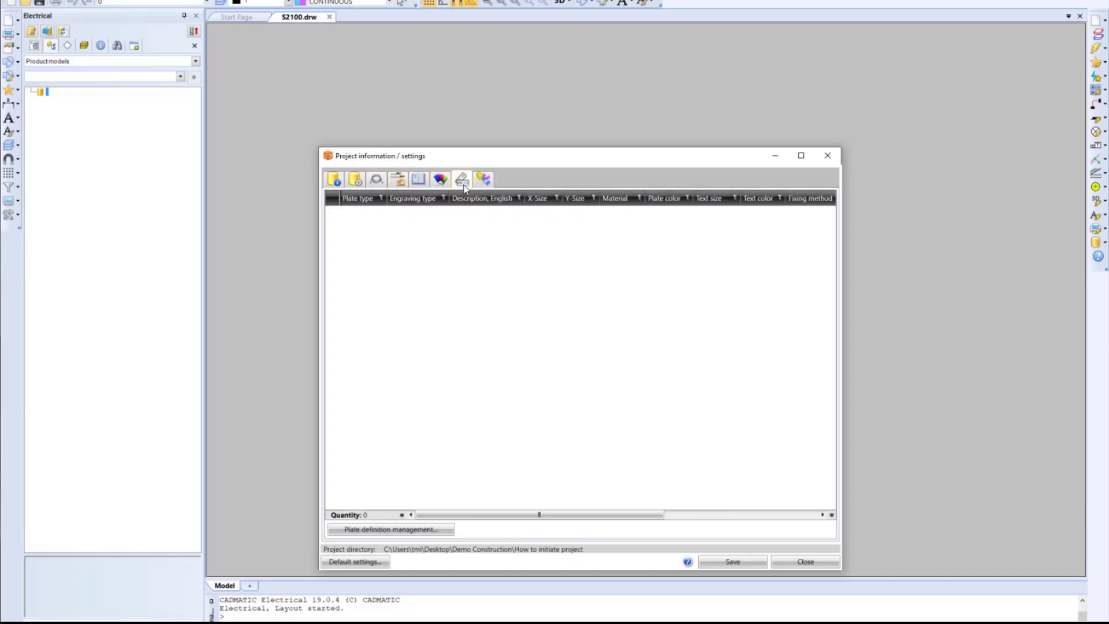
pyautogui.click(482, 183)
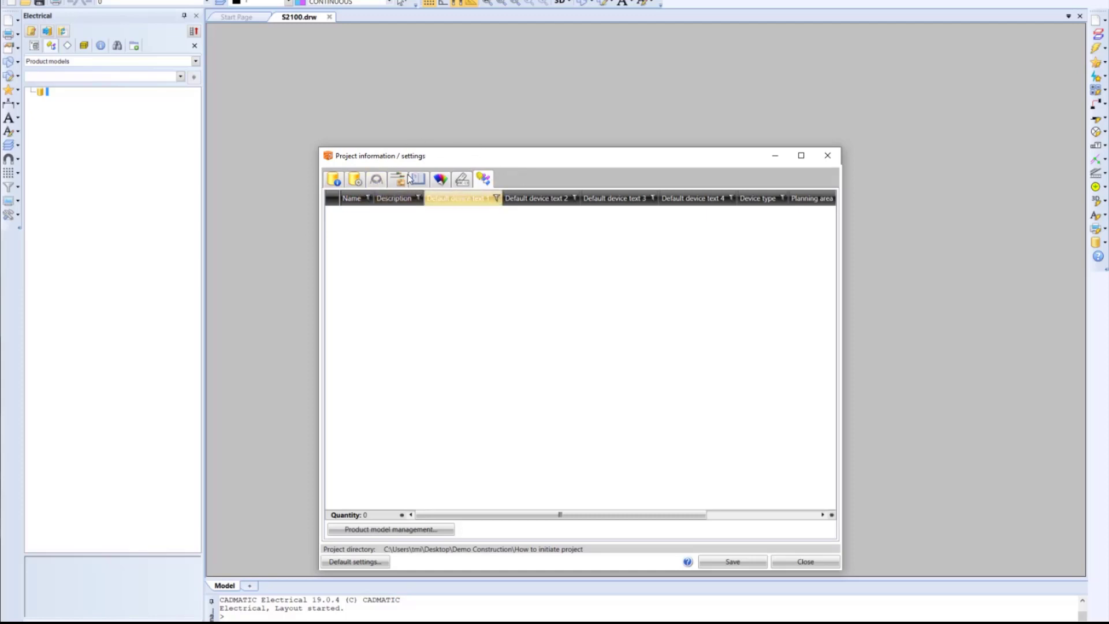
pyautogui.click(335, 180)
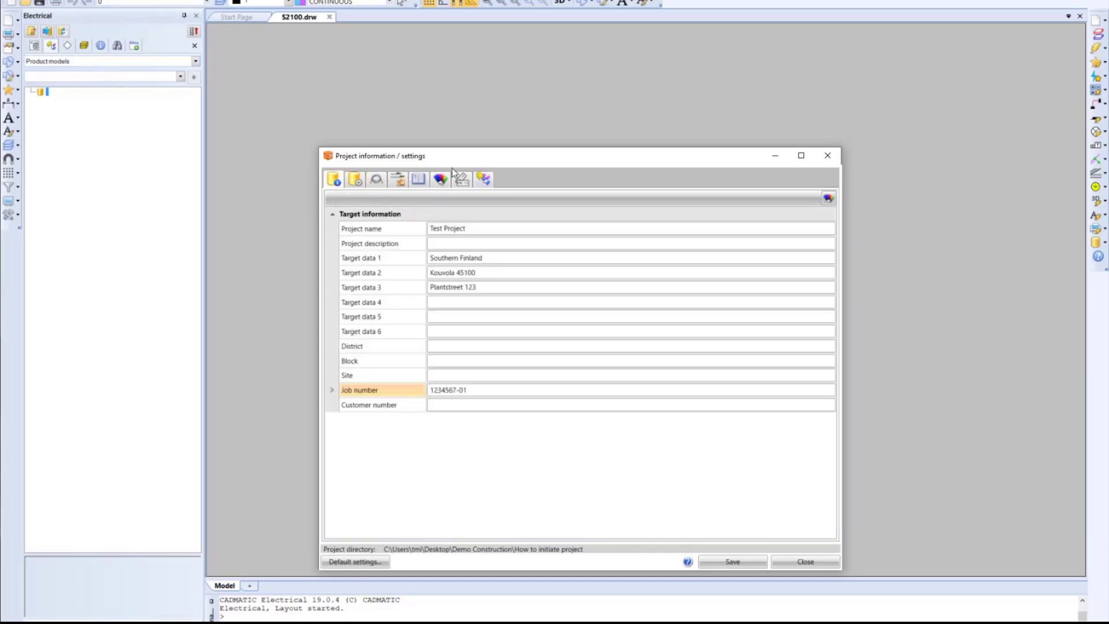
pyautogui.click(732, 561)
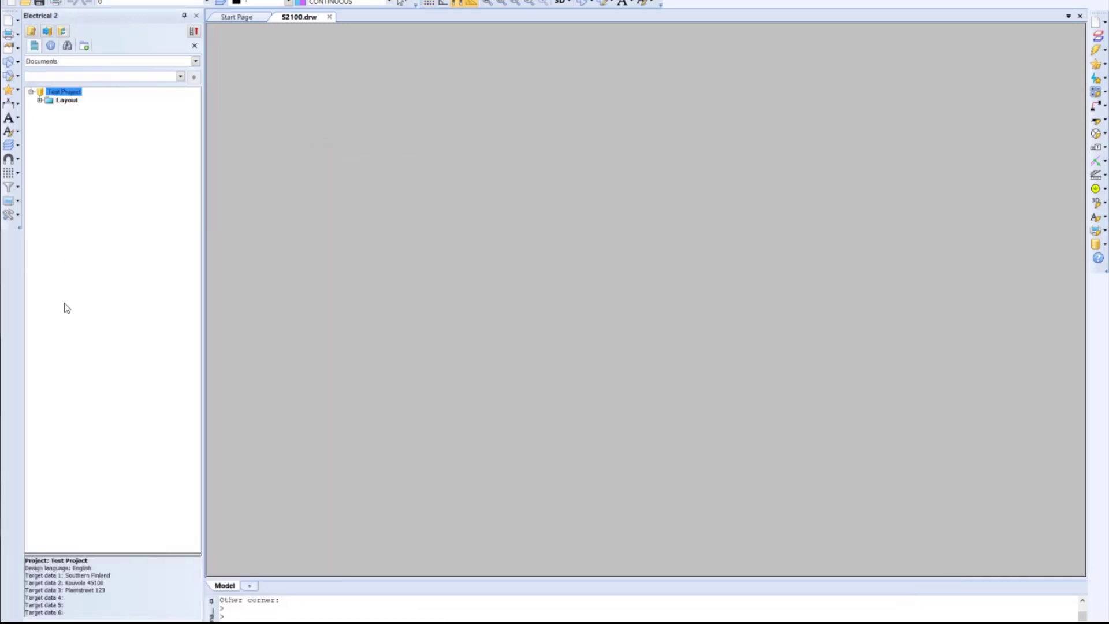
# Attach Factory plan_01_01.dwg from the REF folder to S2100 as a reference drawing with the default insertion settings
pyautogui.click(98, 616)
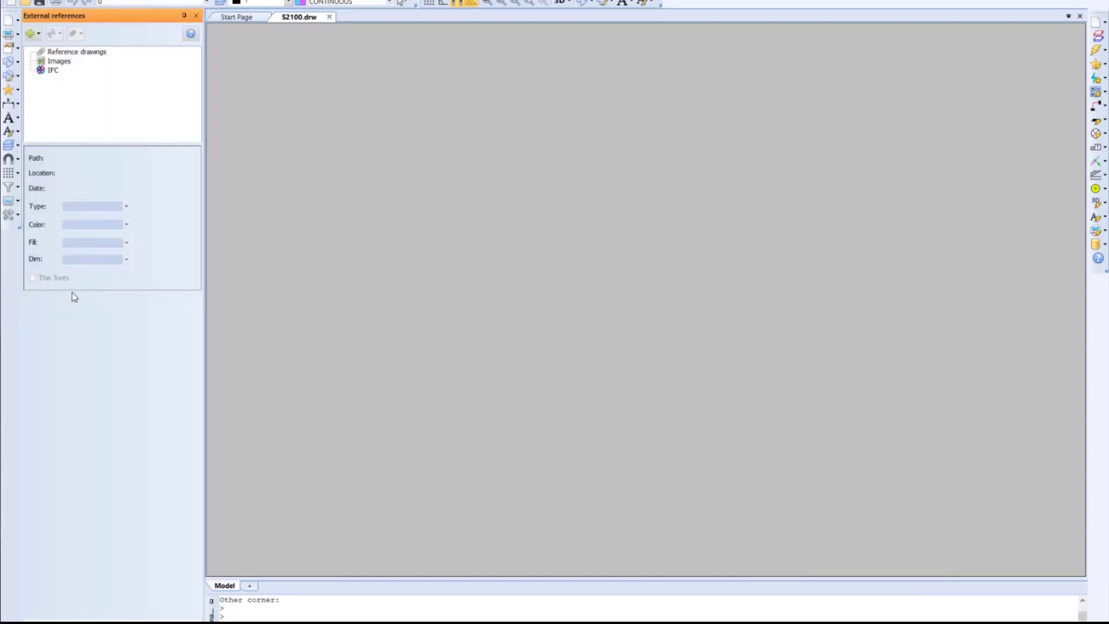
pyautogui.click(31, 34)
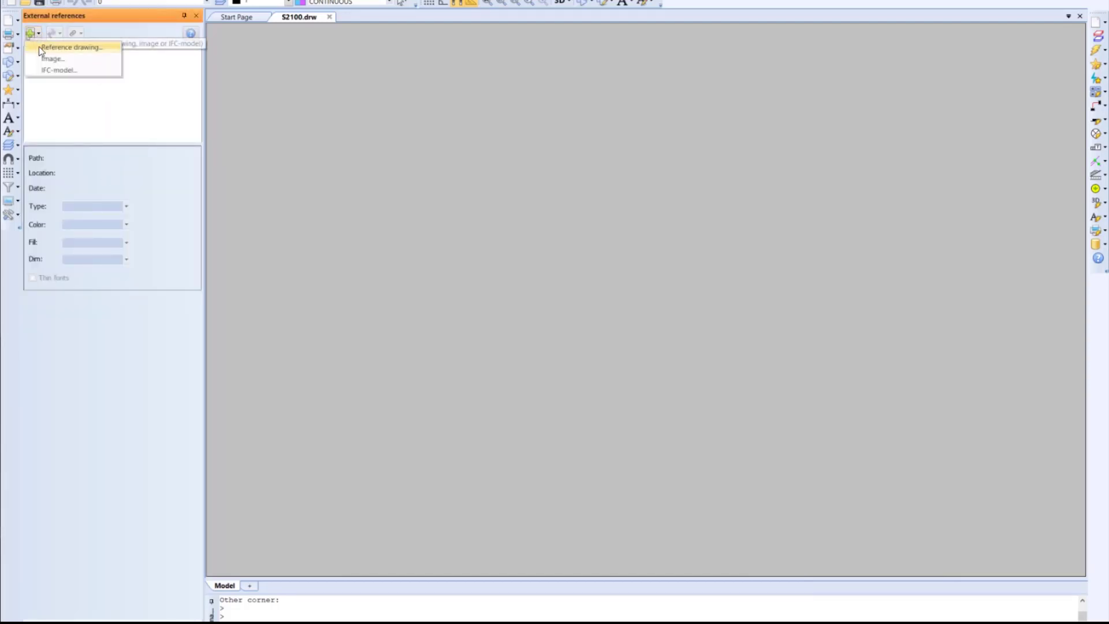
pyautogui.click(51, 47)
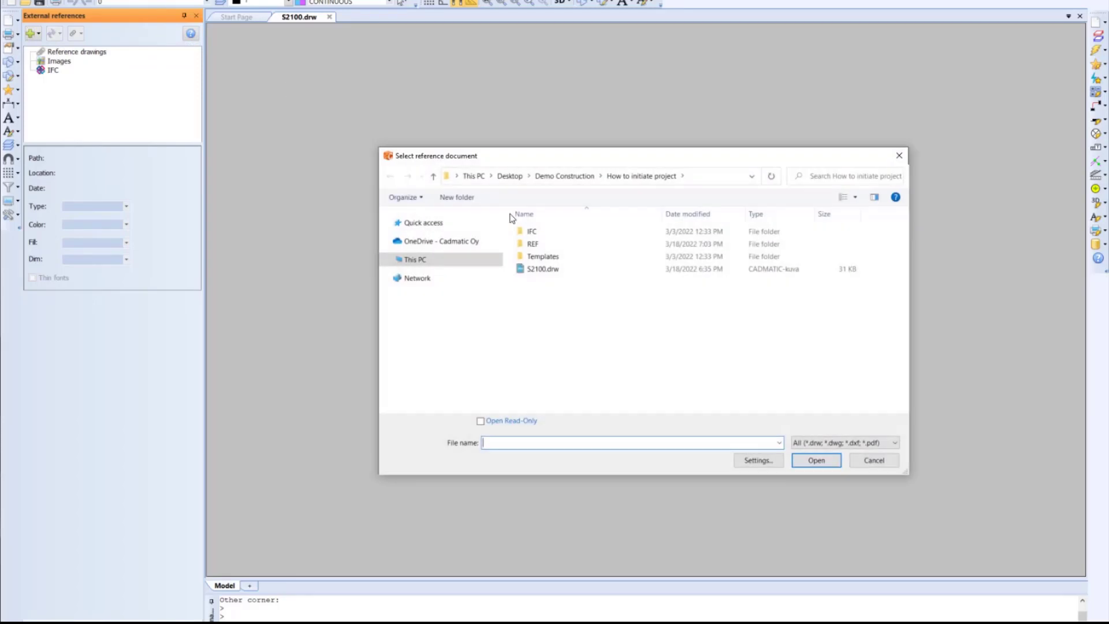
pyautogui.click(576, 249)
pyautogui.doubleClick(576, 249)
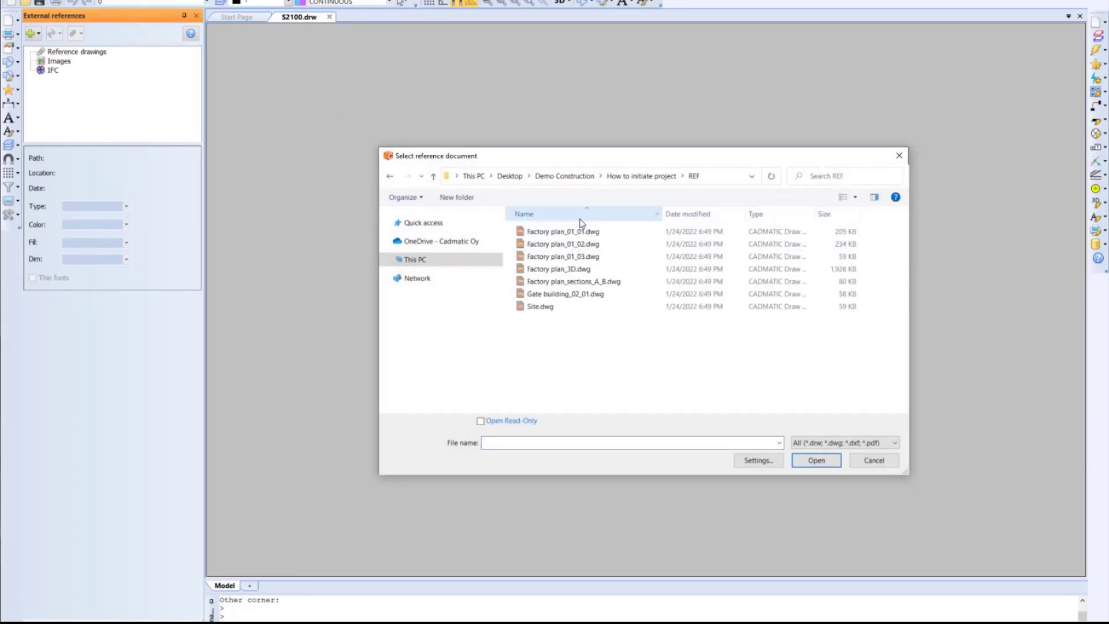
pyautogui.doubleClick(599, 232)
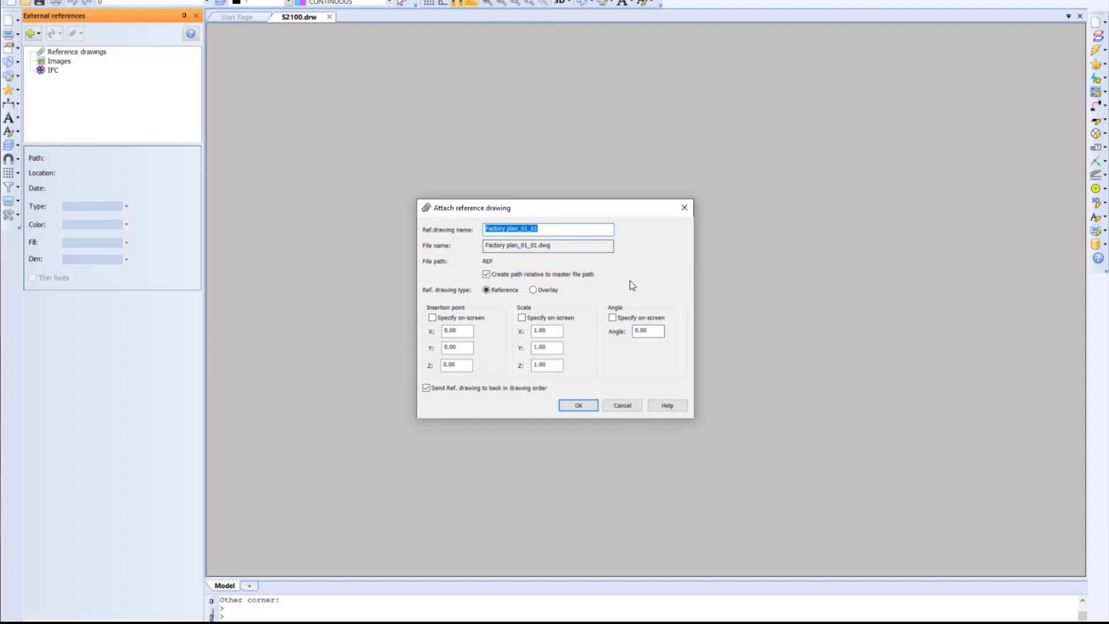
pyautogui.click(579, 406)
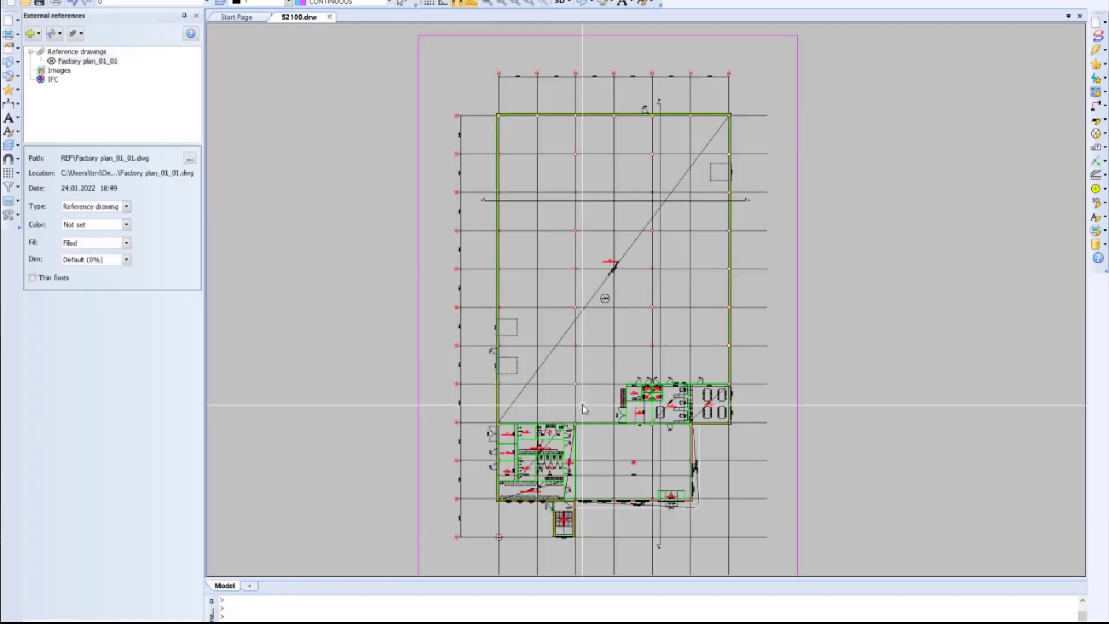
pyautogui.click(516, 2)
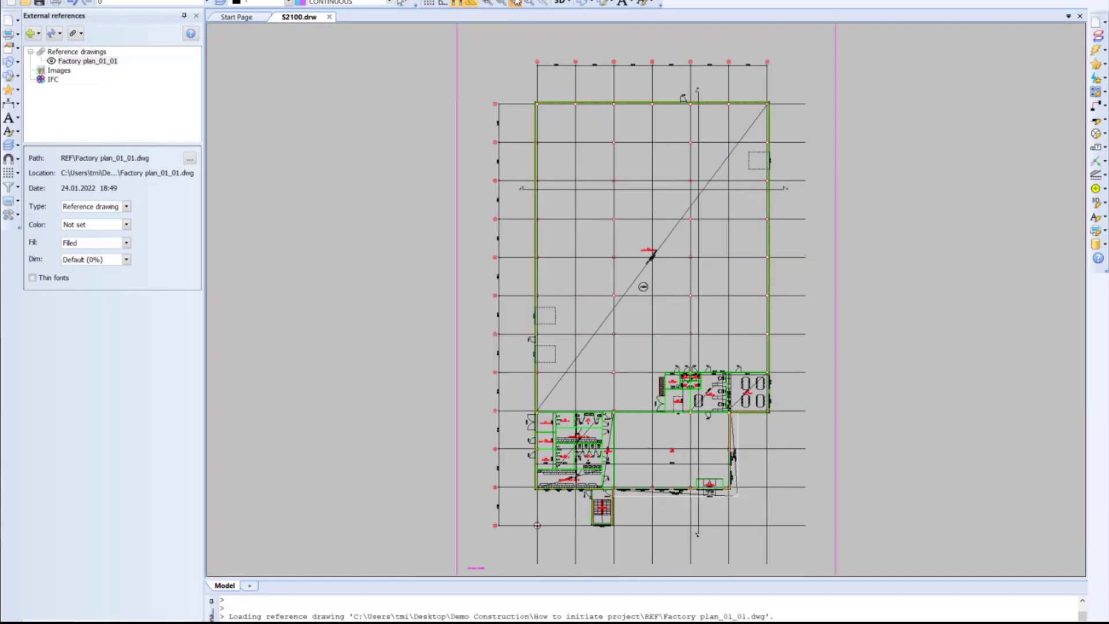
# Open the attached Factory plan_01_01 drawing for viewing and close it again
pyautogui.rightClick(104, 62)
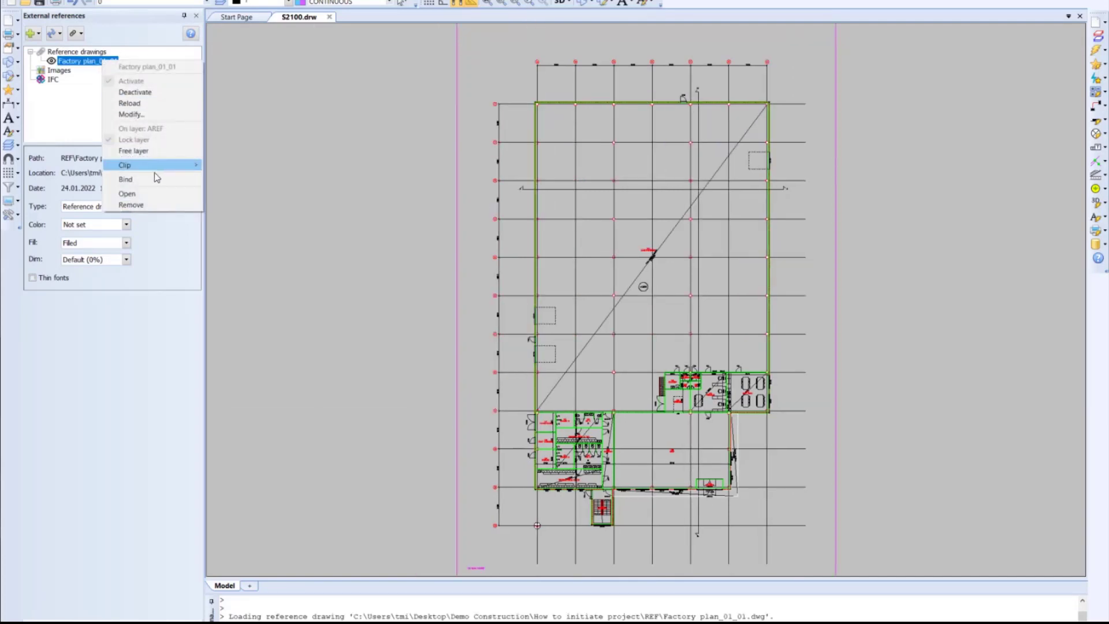
pyautogui.click(151, 196)
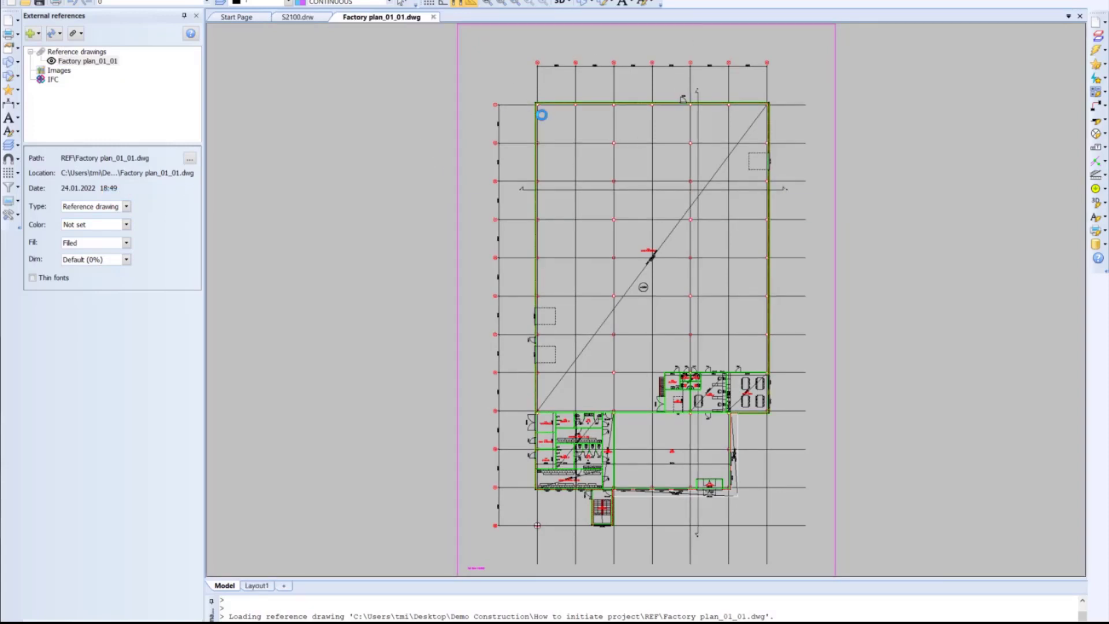
pyautogui.click(433, 17)
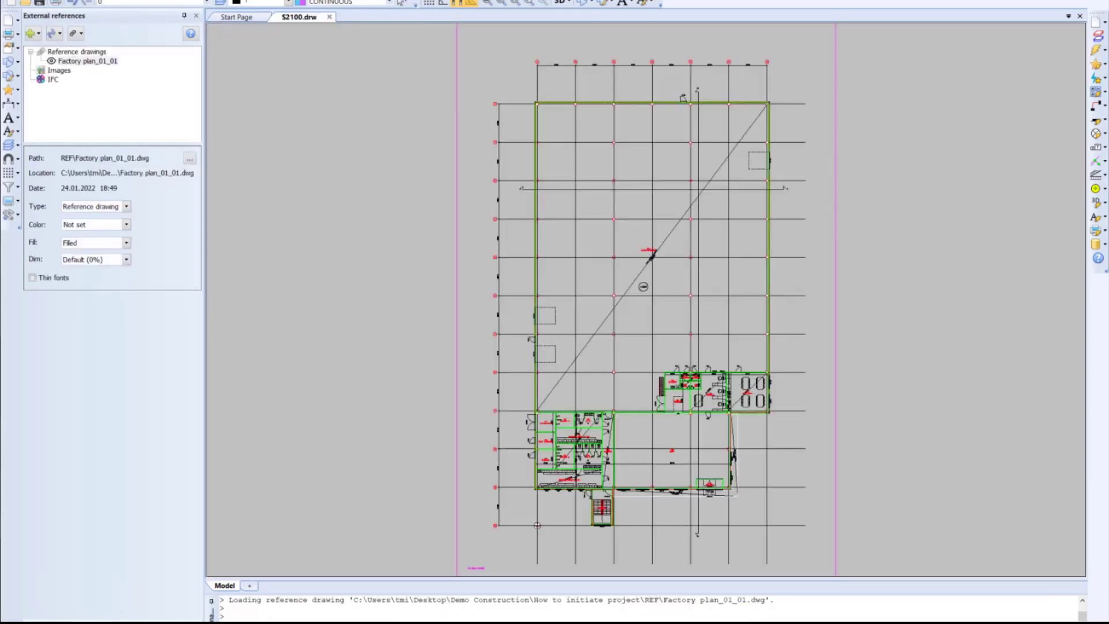
# Set the DWG conversion file for reference drawings to thin9.cnv and reload Factory plan_01_01
pyautogui.click(108, 0)
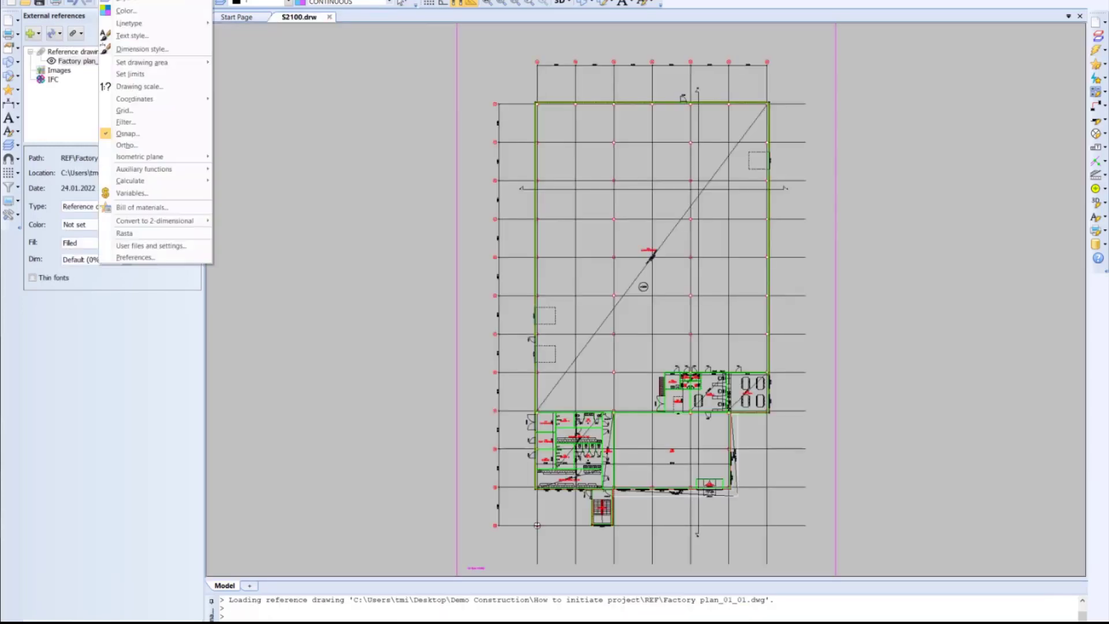
pyautogui.click(151, 257)
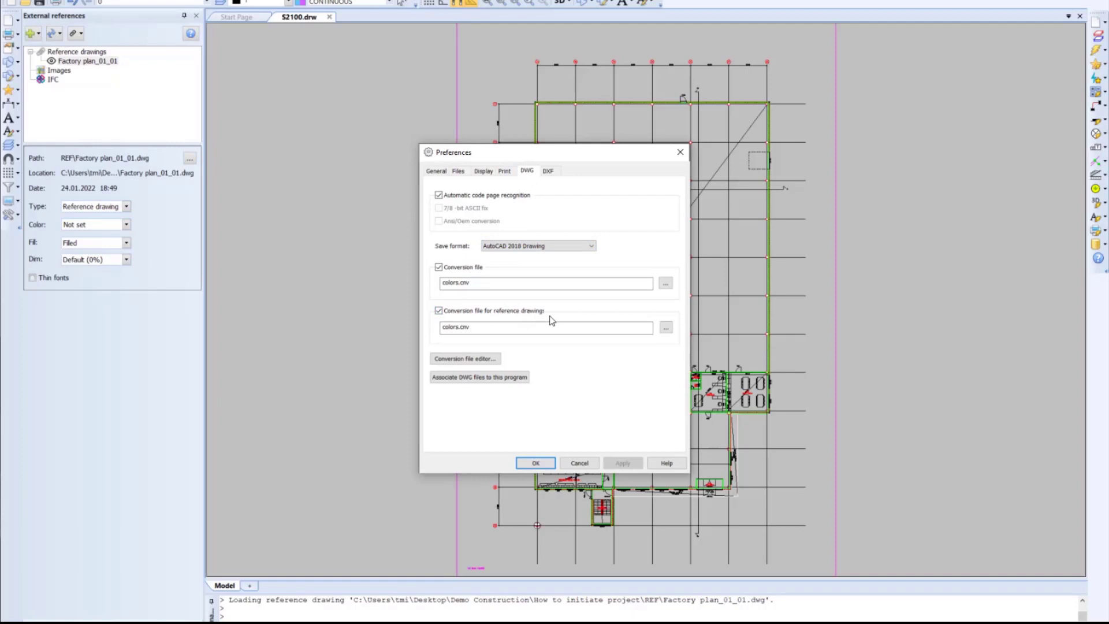
pyautogui.click(666, 326)
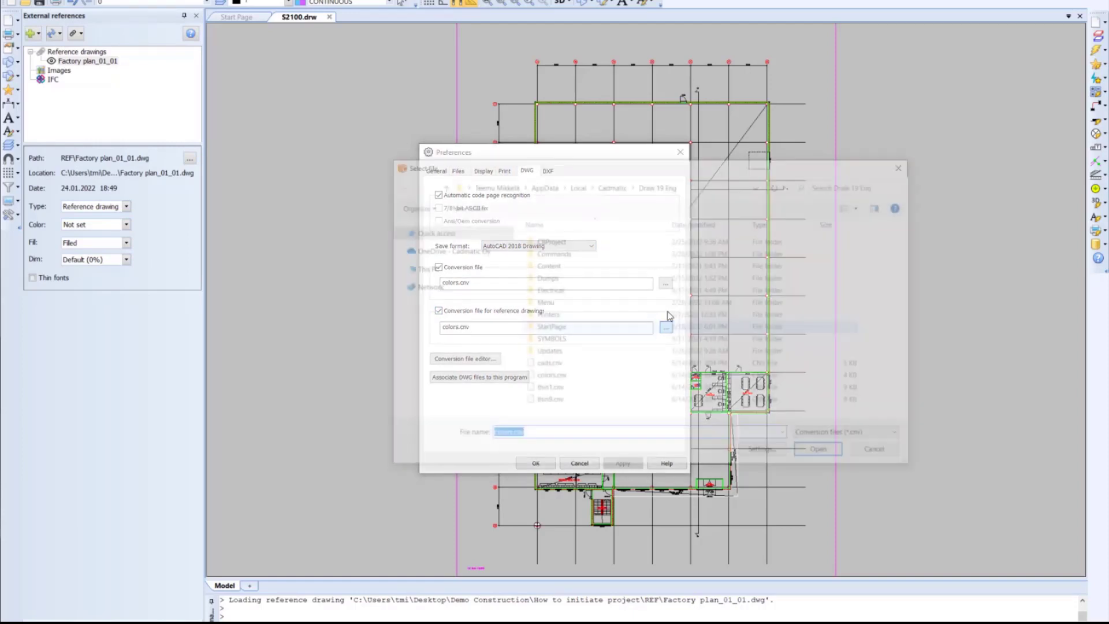
pyautogui.doubleClick(543, 402)
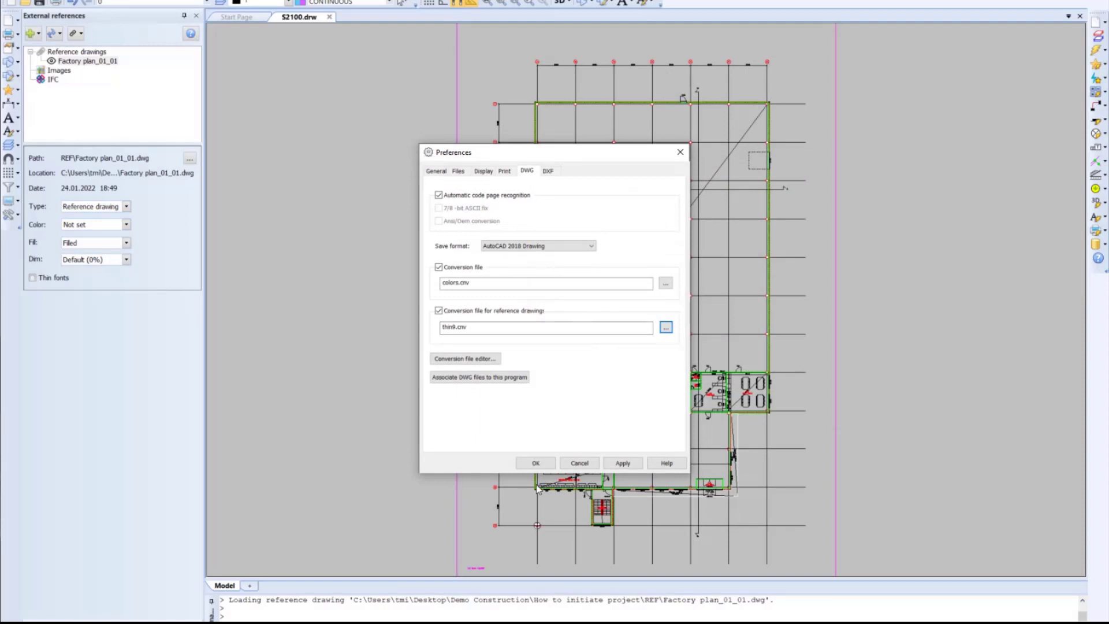
pyautogui.click(537, 464)
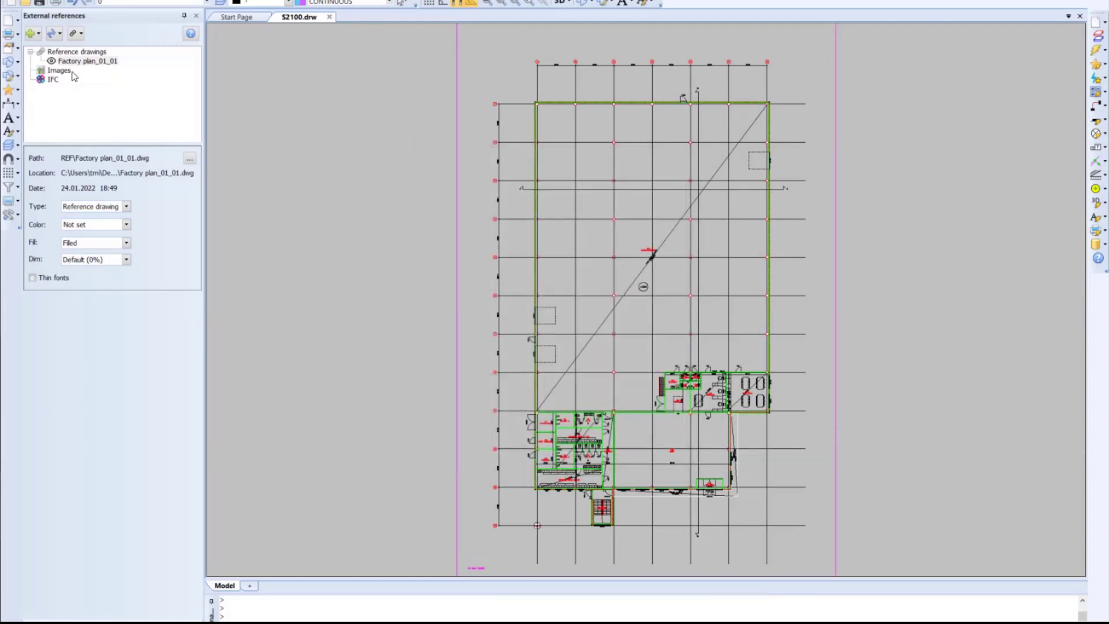
pyautogui.rightClick(74, 62)
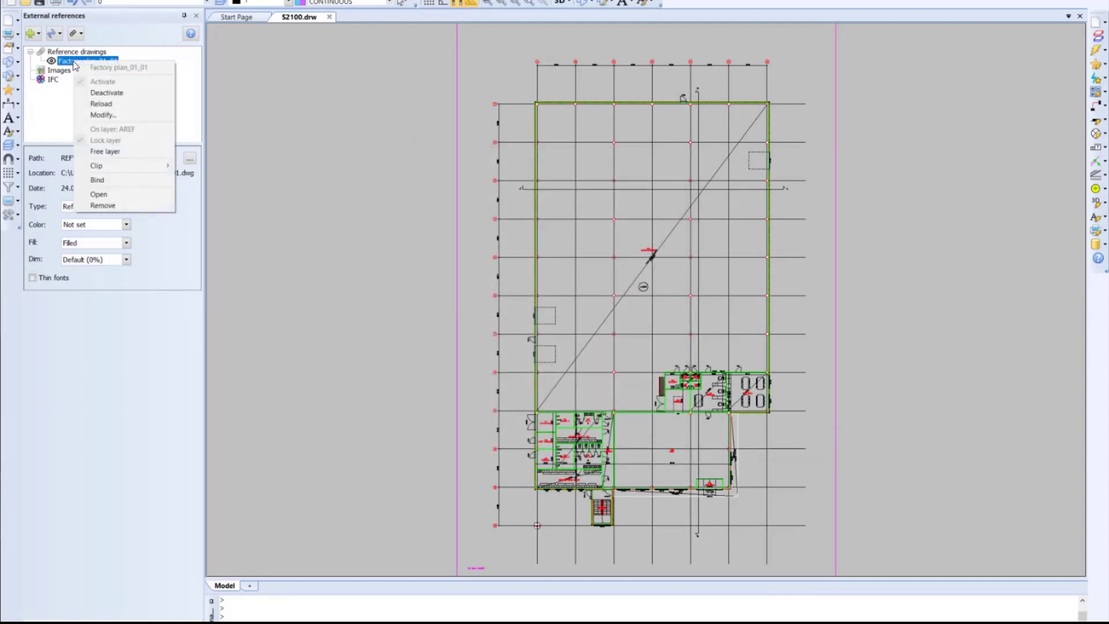
pyautogui.click(113, 105)
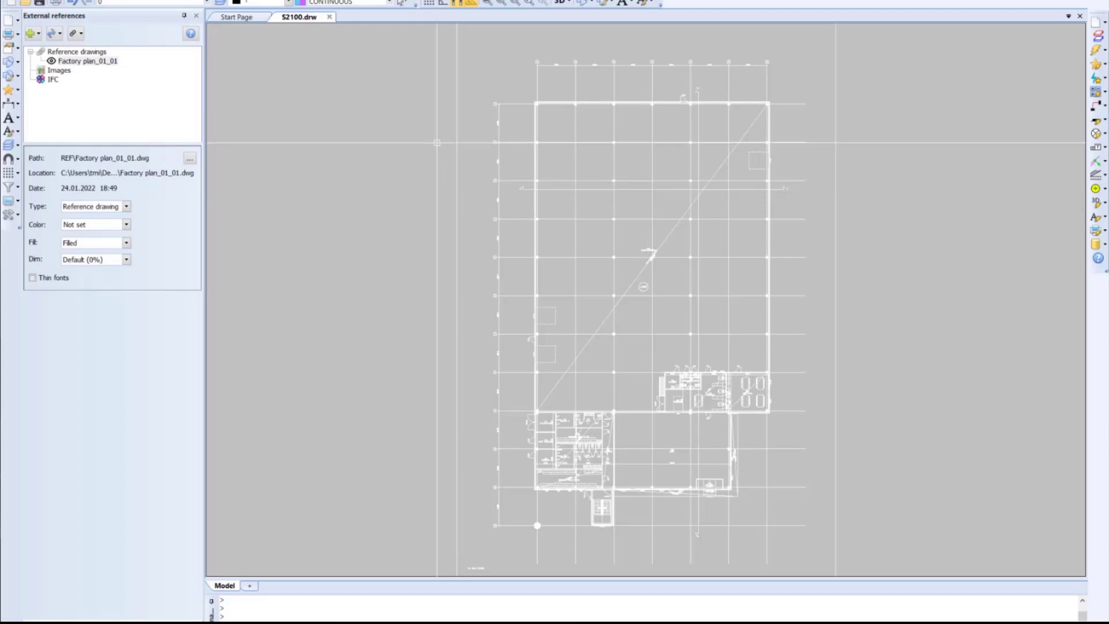
# Try colors 1 and 250 on the Factory plan_01_01 reference drawing and reset its color to Not set
pyautogui.click(92, 224)
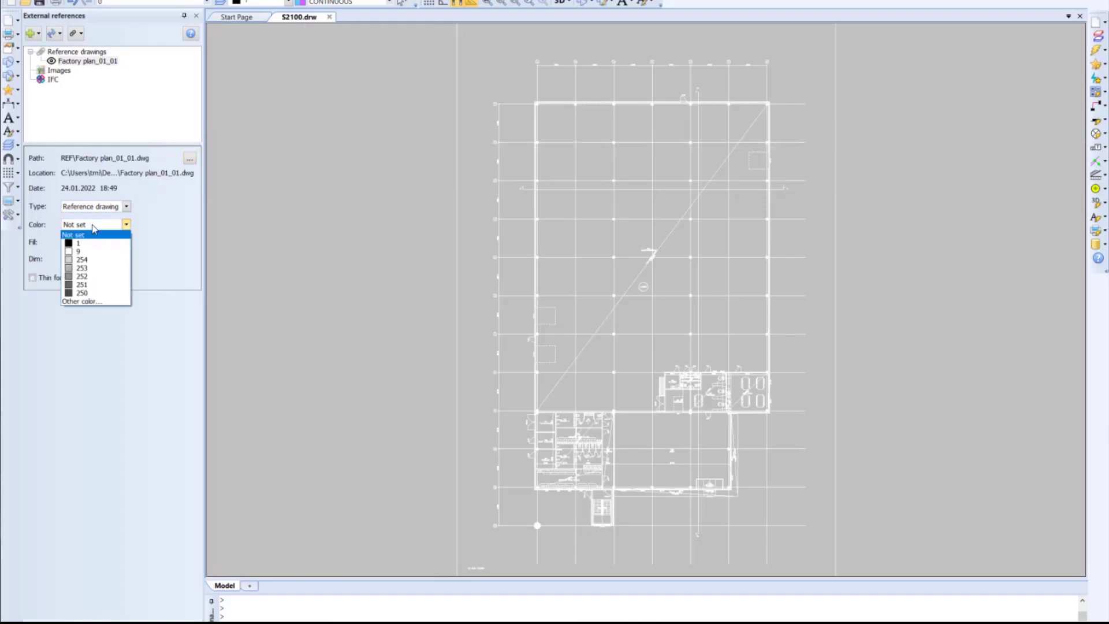
pyautogui.click(90, 243)
pyautogui.click(92, 224)
pyautogui.click(87, 293)
pyautogui.click(99, 225)
pyautogui.click(97, 234)
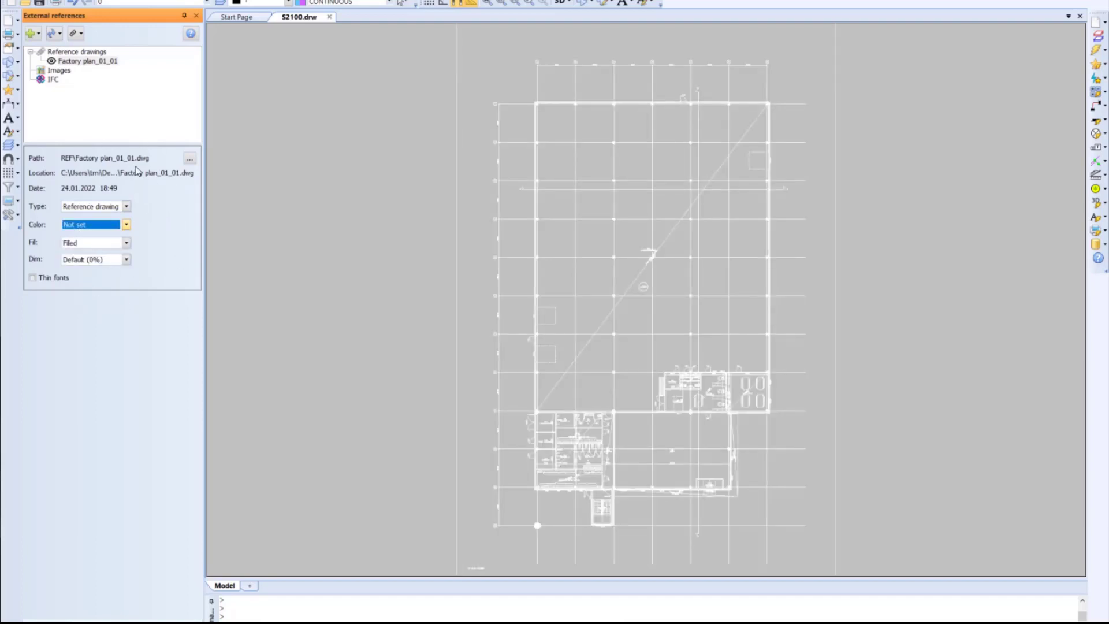
pyautogui.rightClick(70, 61)
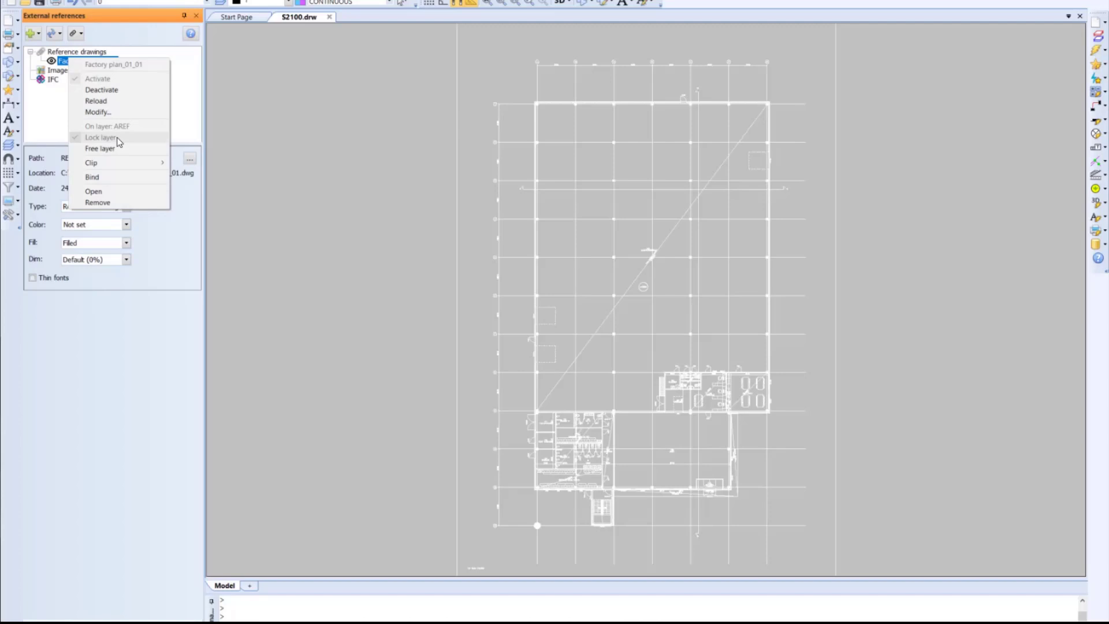
pyautogui.click(318, 147)
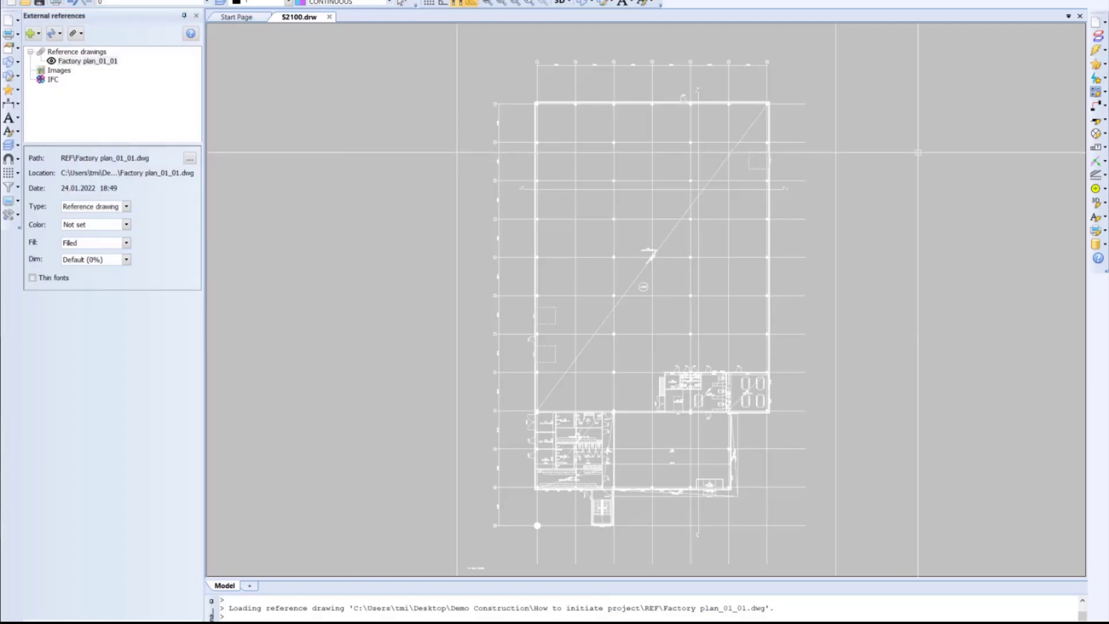
# Set a drawing area with an A0 landscape (1189, 841) sheet at 1:50 on Layout1, covering the lower part of the factory plan
pyautogui.click(1101, 24)
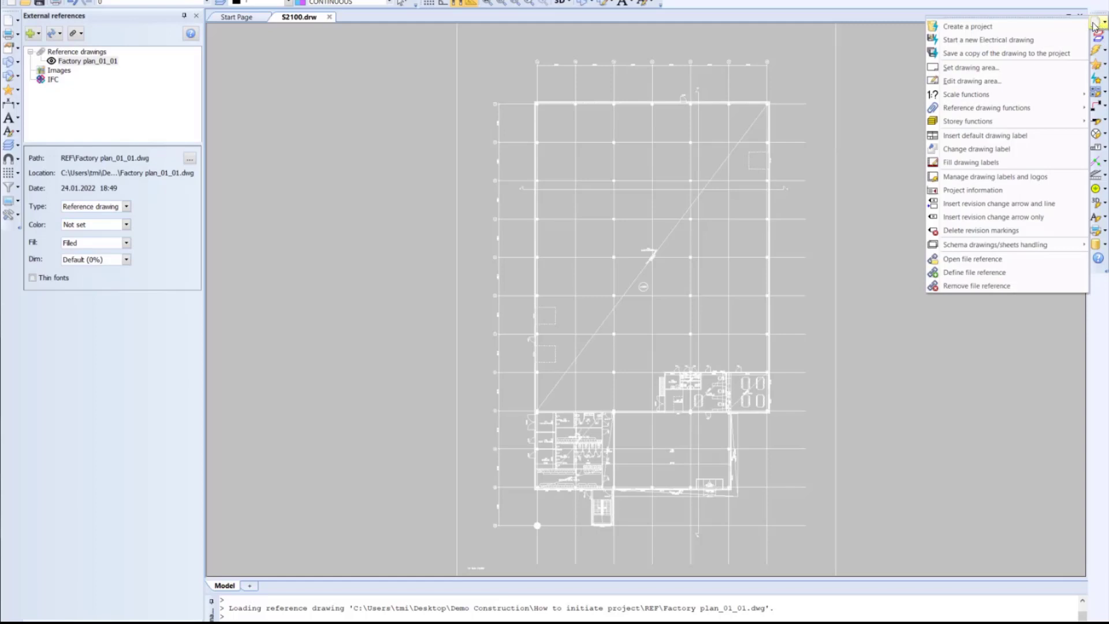
pyautogui.click(1011, 68)
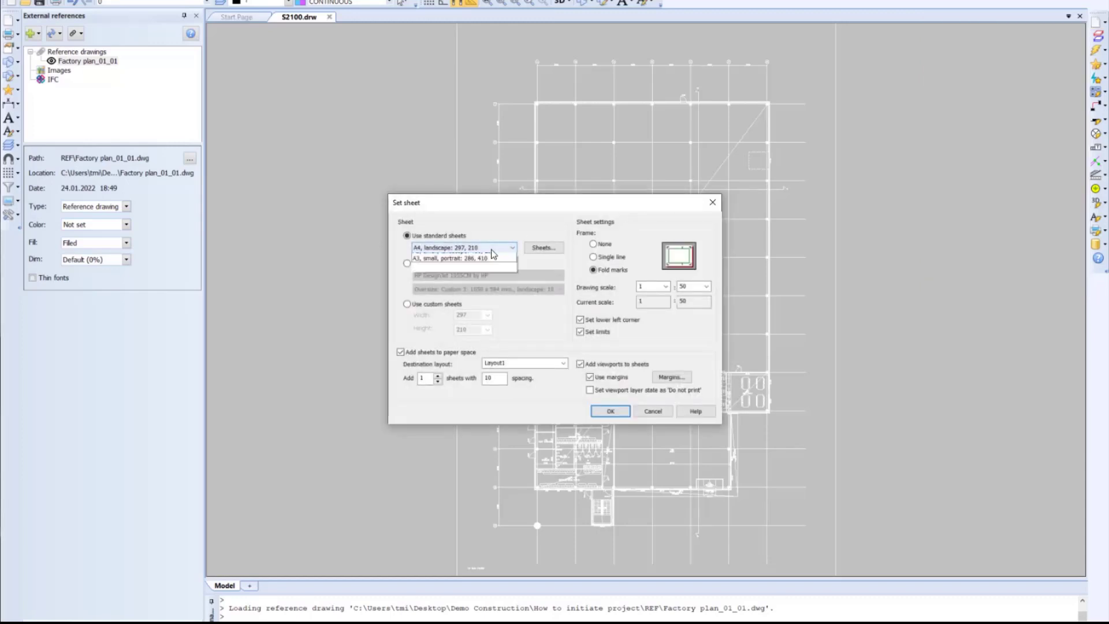
pyautogui.click(490, 249)
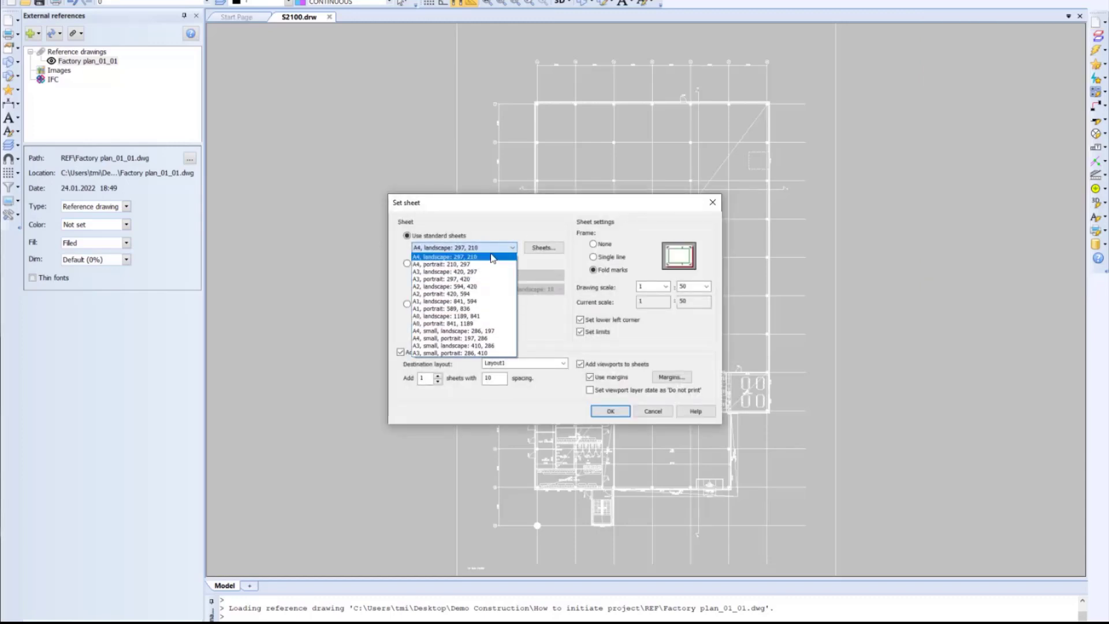
pyautogui.click(457, 316)
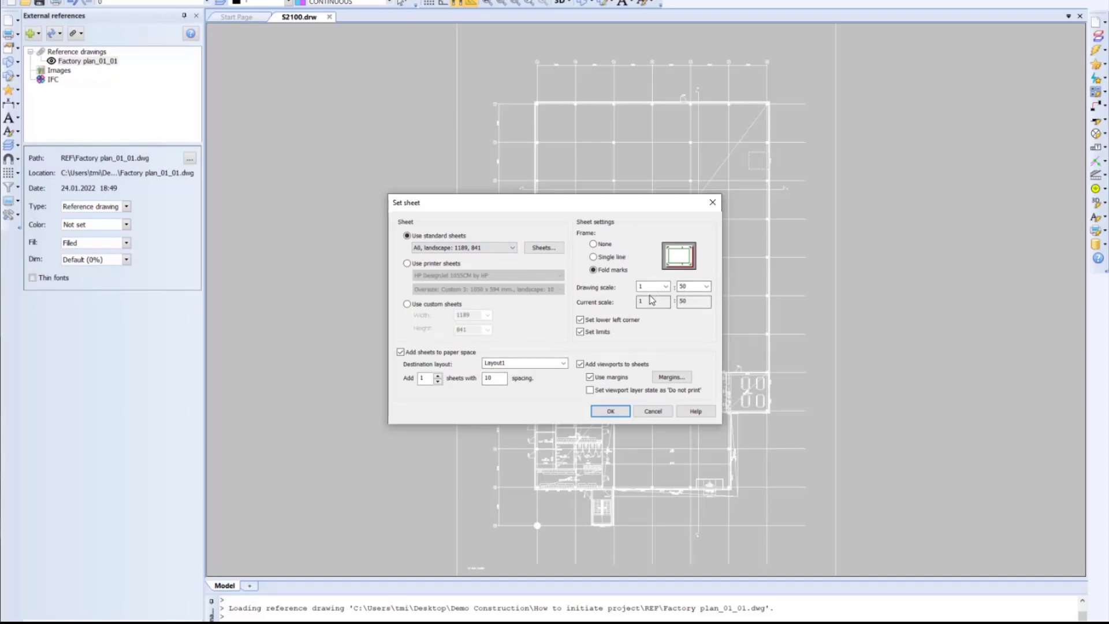
pyautogui.click(611, 412)
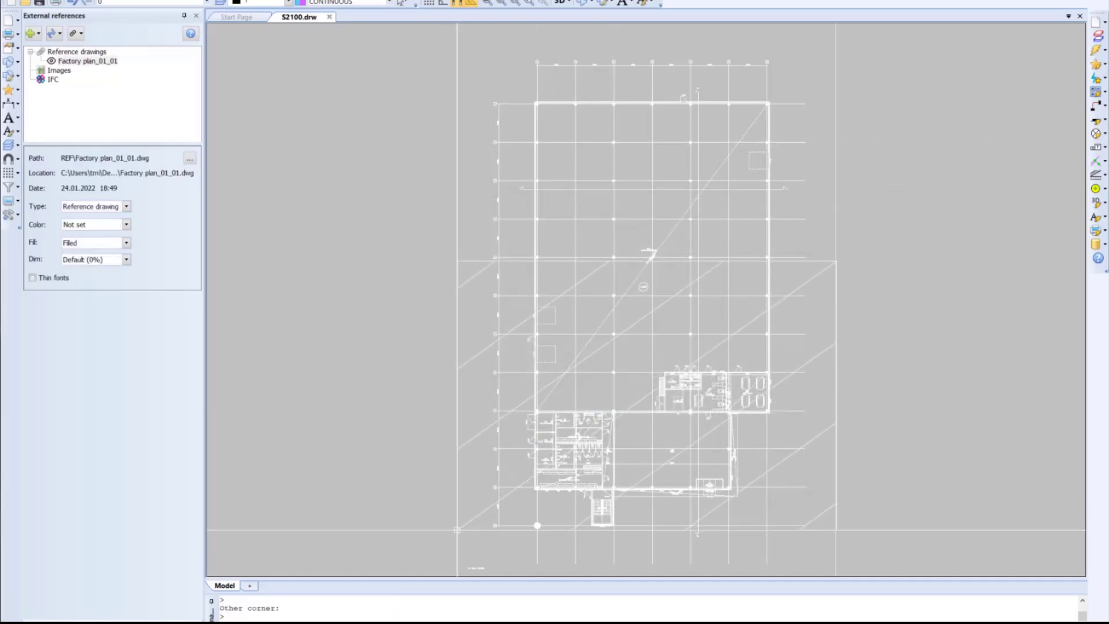
pyautogui.click(457, 530)
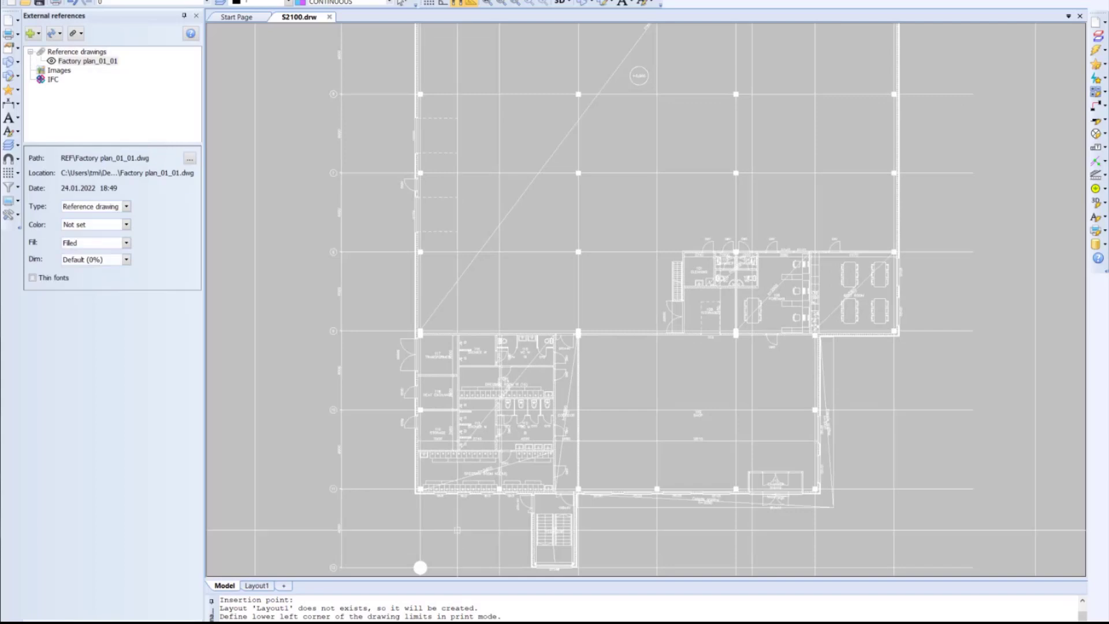
# Open Layout1 and insert the default drawing label, using the E_OTSIKKOTAULU system, at the sheet's lower right corner
pyautogui.click(256, 585)
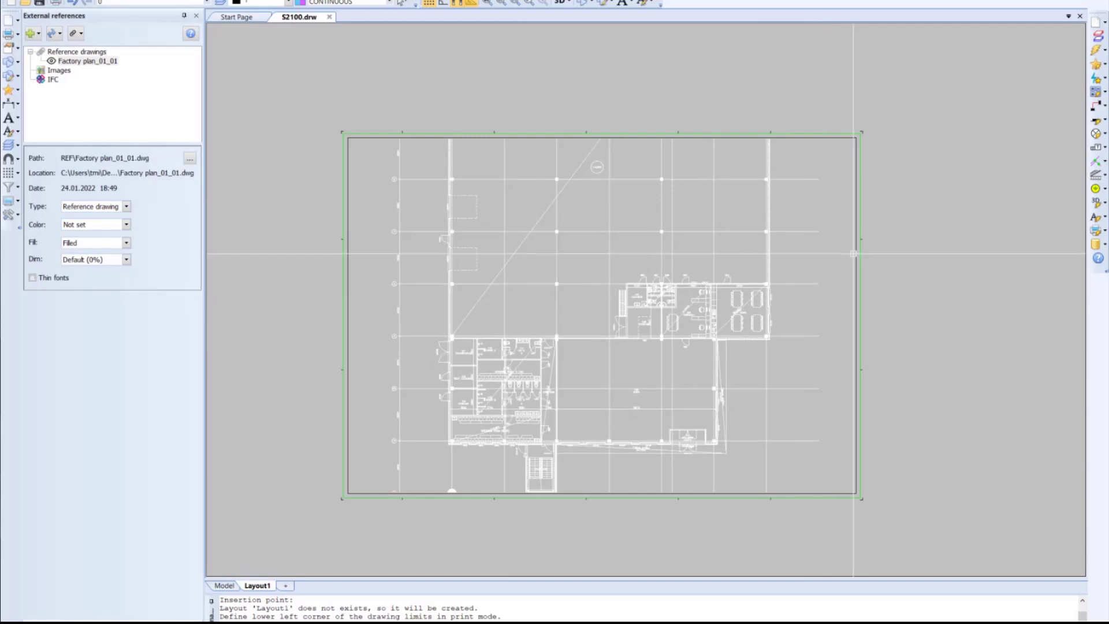
pyautogui.click(1097, 23)
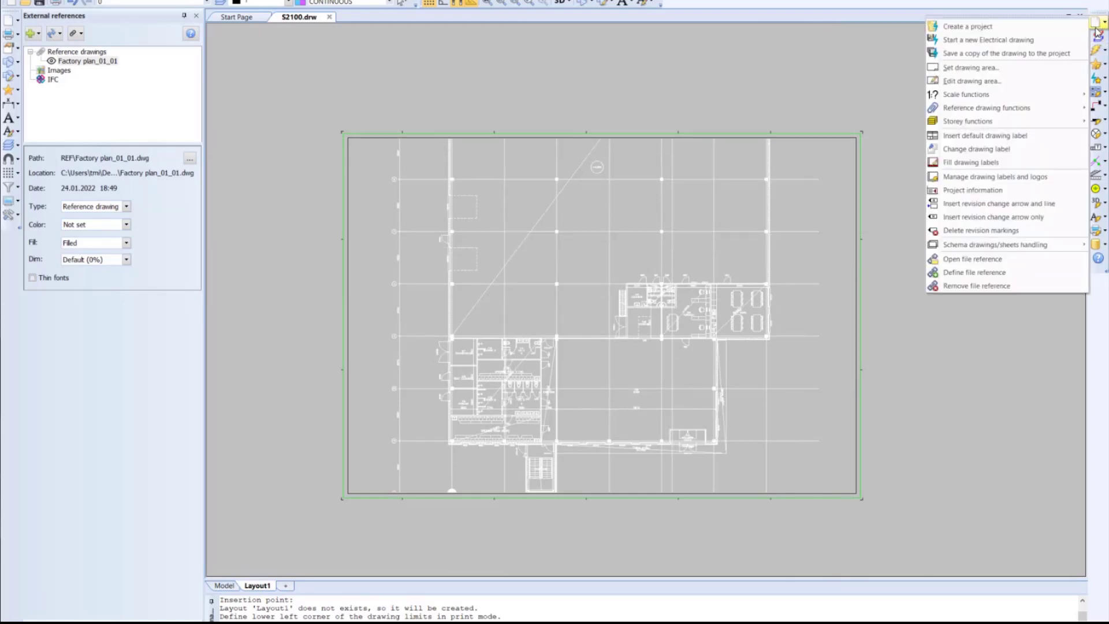
pyautogui.click(1020, 135)
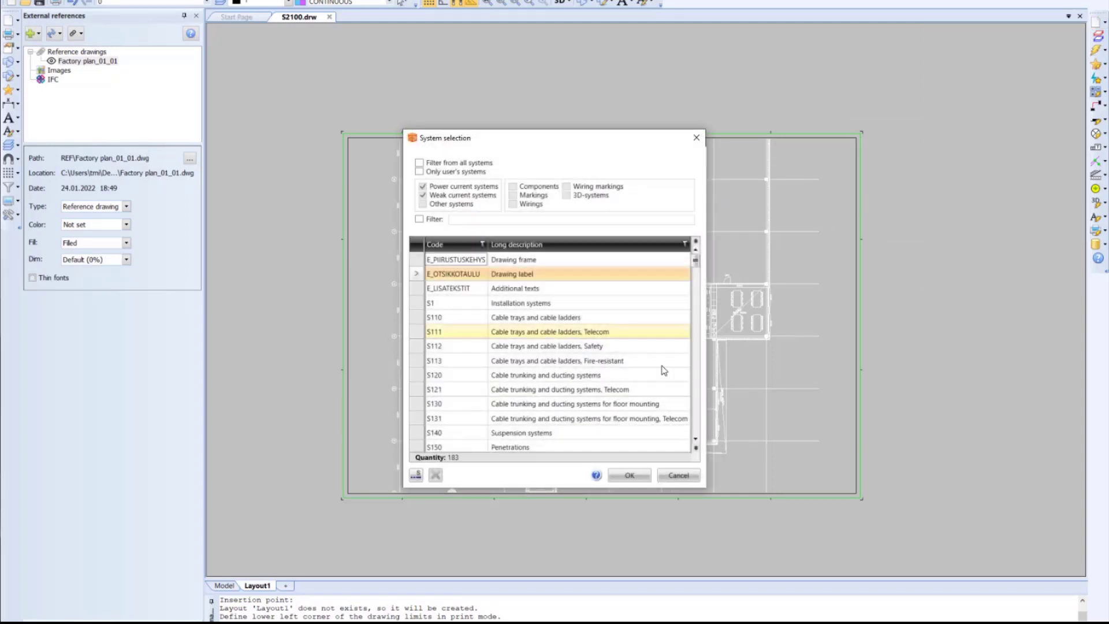
pyautogui.click(630, 475)
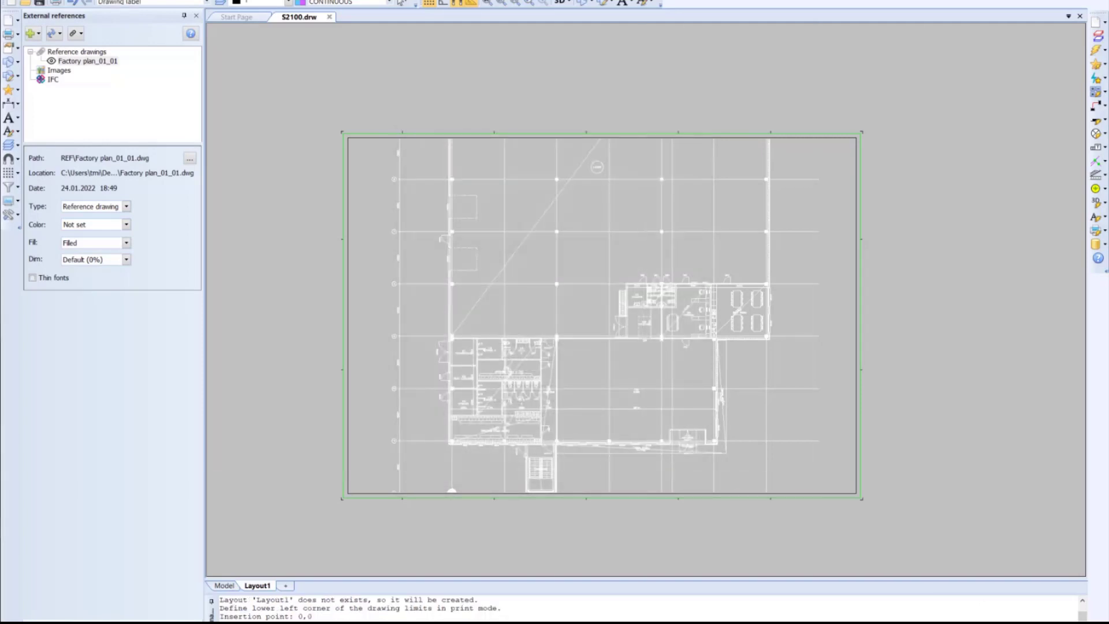
pyautogui.click(965, 621)
pyautogui.click(977, 443)
pyautogui.scroll(2, 863, 496)
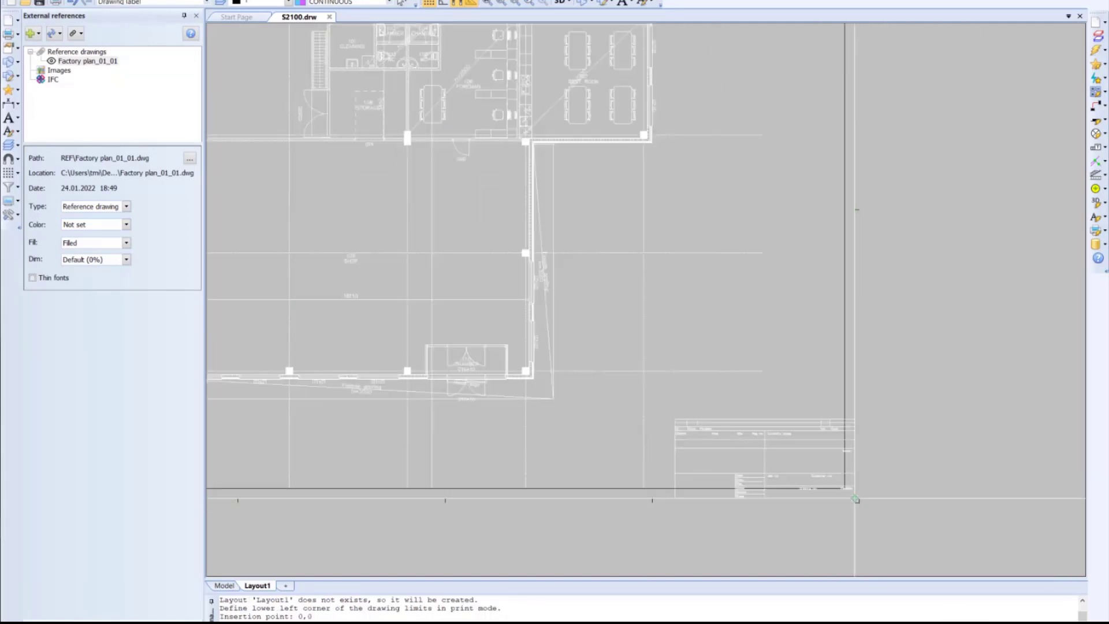
pyautogui.click(856, 499)
# Raise the lower edge of the Layout1 viewport so that it ends just above the drawing label
pyautogui.scroll(-5, 613, 489)
pyautogui.moveTo(720, 479); pyautogui.dragTo(731, 482, button='middle')
pyautogui.scroll(1, 723, 501)
pyautogui.click(863, 502)
pyautogui.scroll(1, 863, 504)
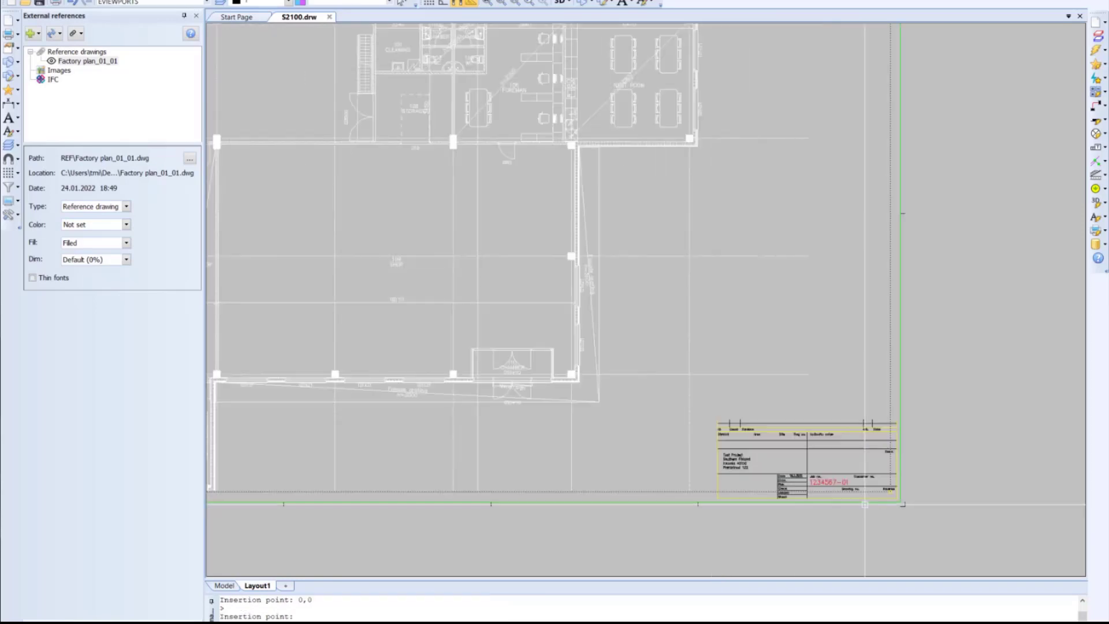
pyautogui.scroll(1, 872, 494)
pyautogui.press('Escape')
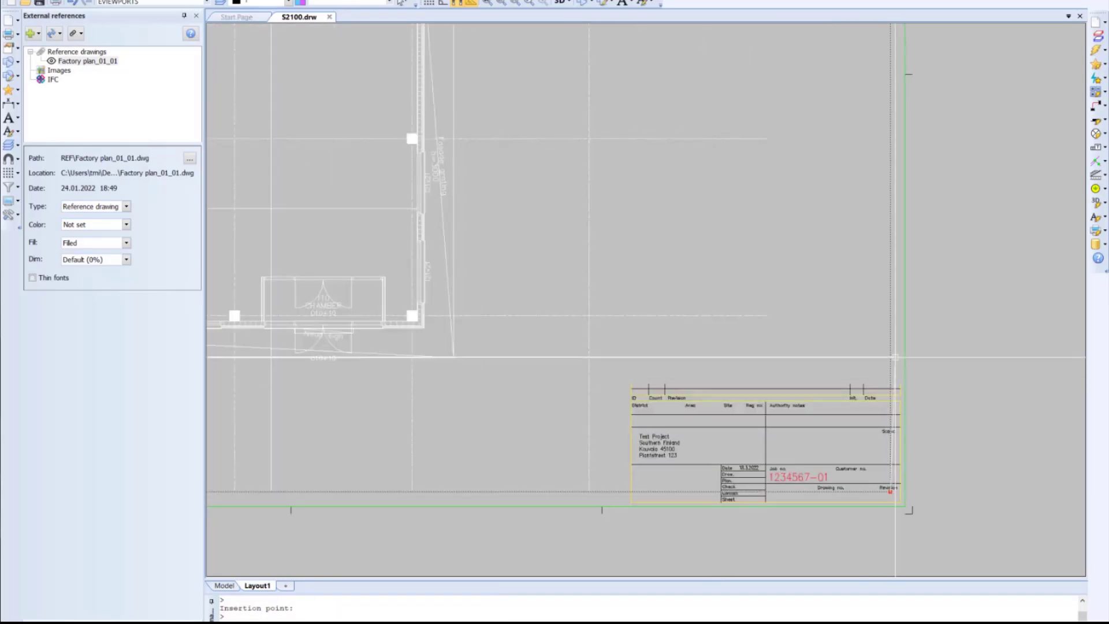
pyautogui.scroll(-3, 890, 376)
pyautogui.scroll(-2, 719, 418)
pyautogui.scroll(1, 750, 438)
pyautogui.press('Escape')
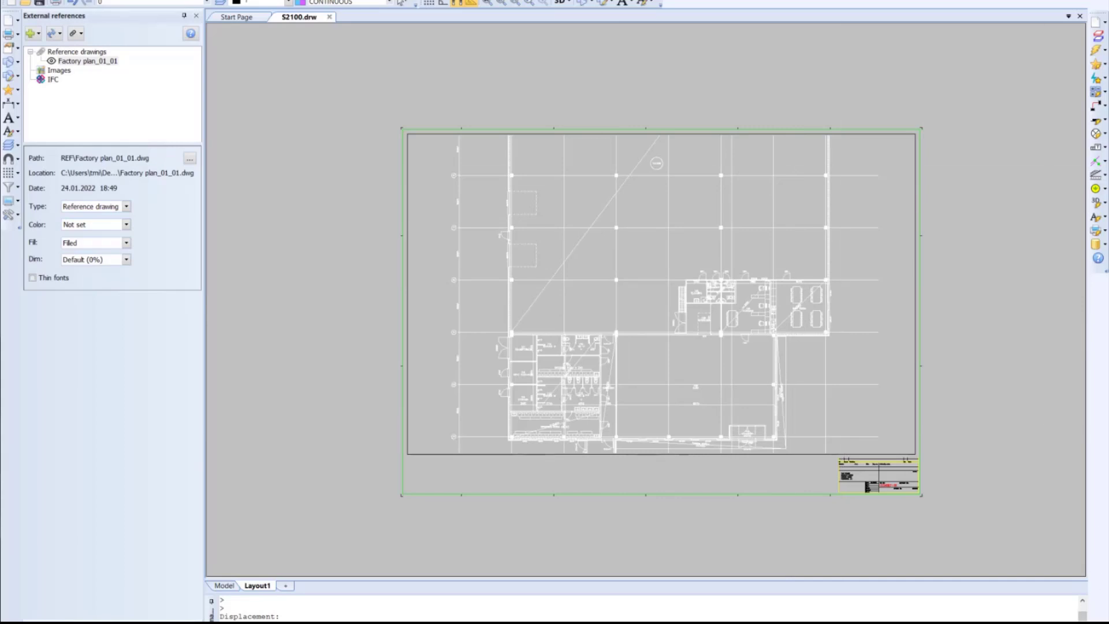
# Activate the Layout1 viewport, shift the plan upward until the lower stairwell is fully shown, and deactivate the viewport
pyautogui.click(1035, 622)
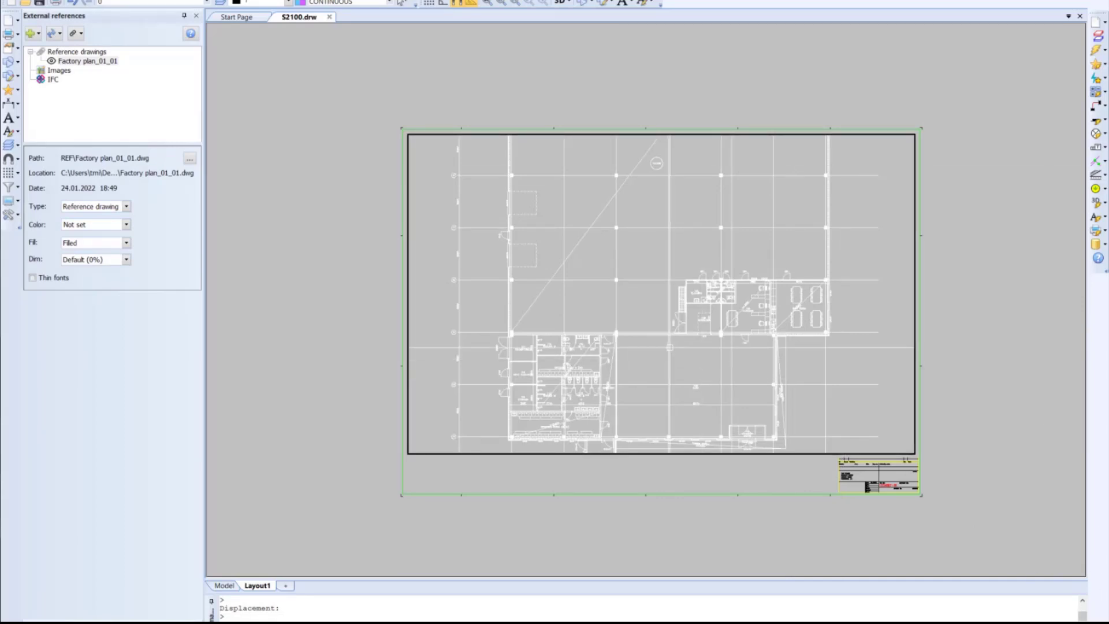
pyautogui.moveTo(706, 397); pyautogui.dragTo(698, 346, button='middle')
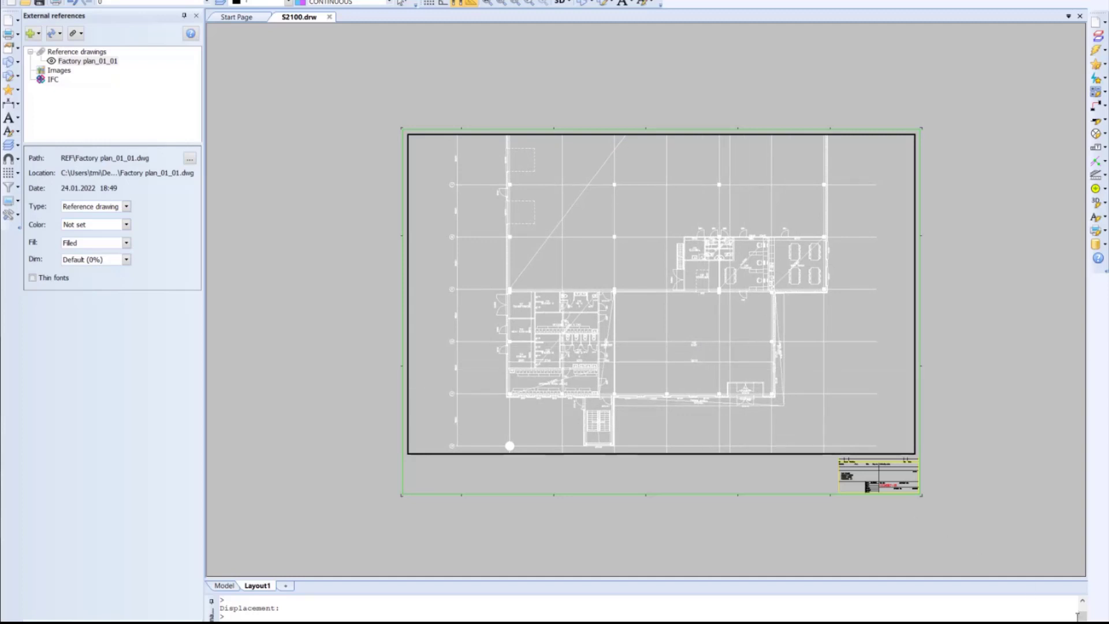
pyautogui.press('Escape')
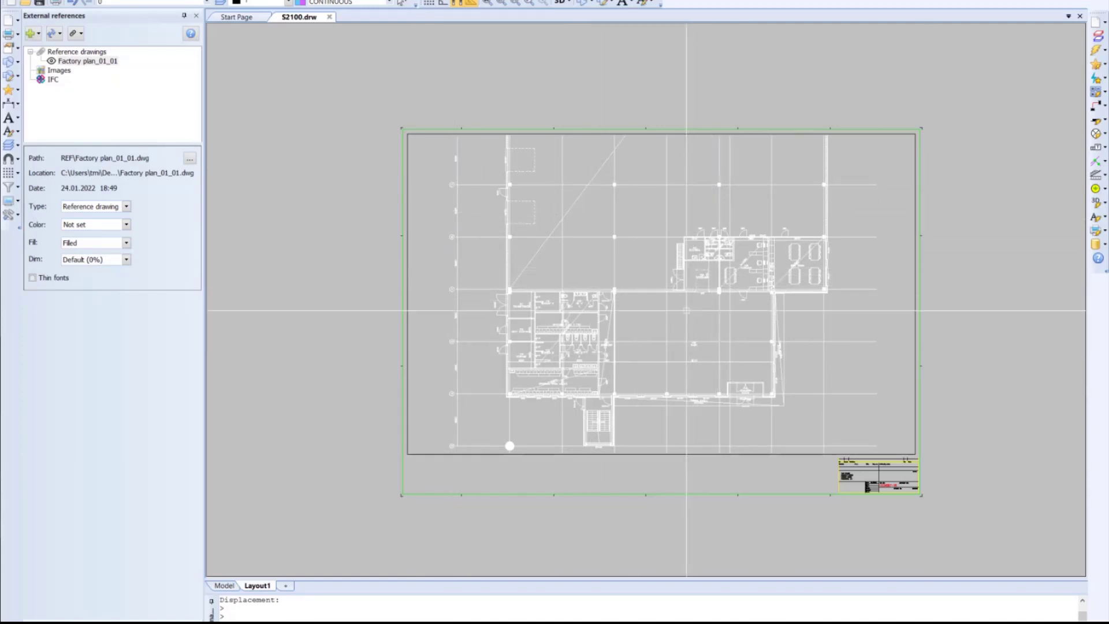
# Return to the model and start setting a second drawing area with the standard A0 landscape sheet
pyautogui.click(224, 585)
pyautogui.scroll(-3, 379, 298)
pyautogui.moveTo(379, 295); pyautogui.dragTo(438, 365, button='middle')
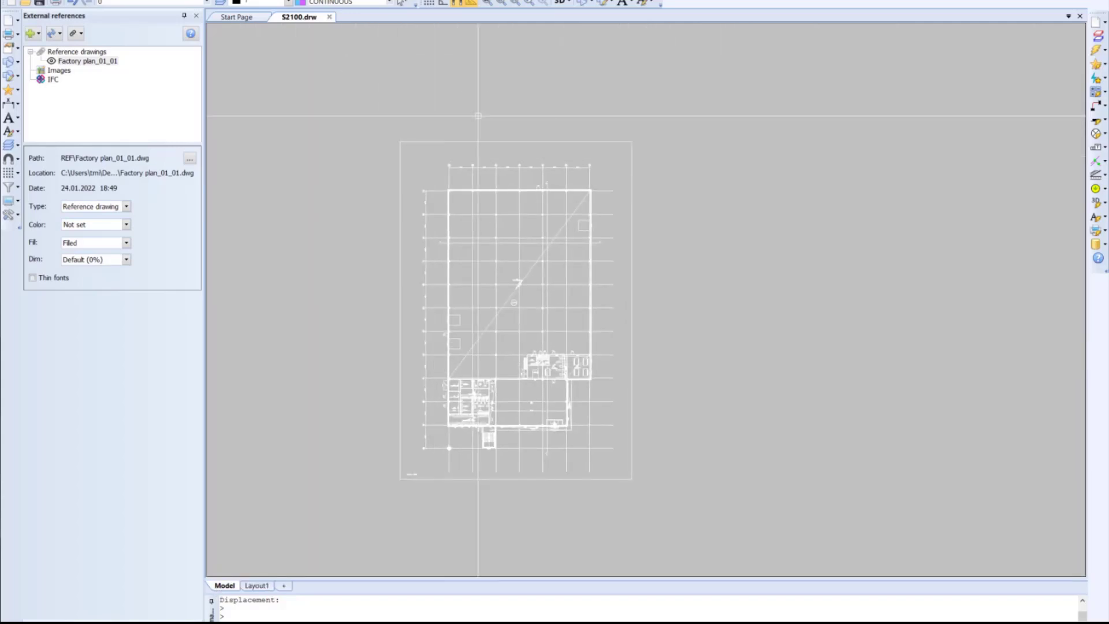
pyautogui.click(1101, 22)
pyautogui.click(1001, 67)
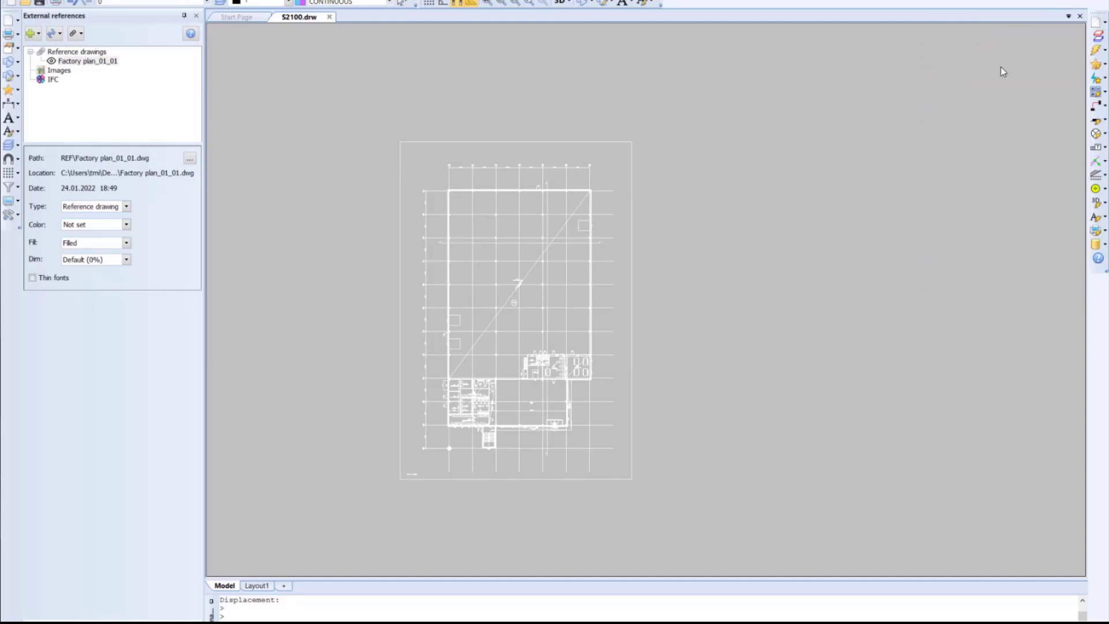
pyautogui.click(478, 248)
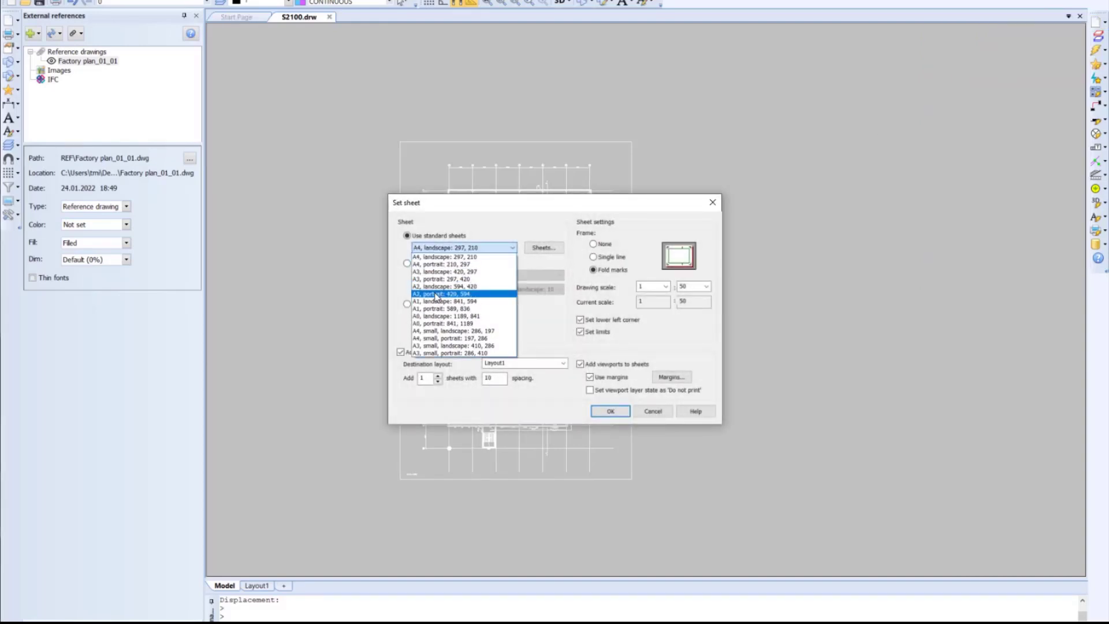
pyautogui.click(457, 308)
# Set the destination layout to Layout2 and place the sheet area over the upper part of the factory plan
pyautogui.click(518, 364)
pyautogui.click(524, 365)
pyautogui.press('BackSpace')
pyautogui.write('2')
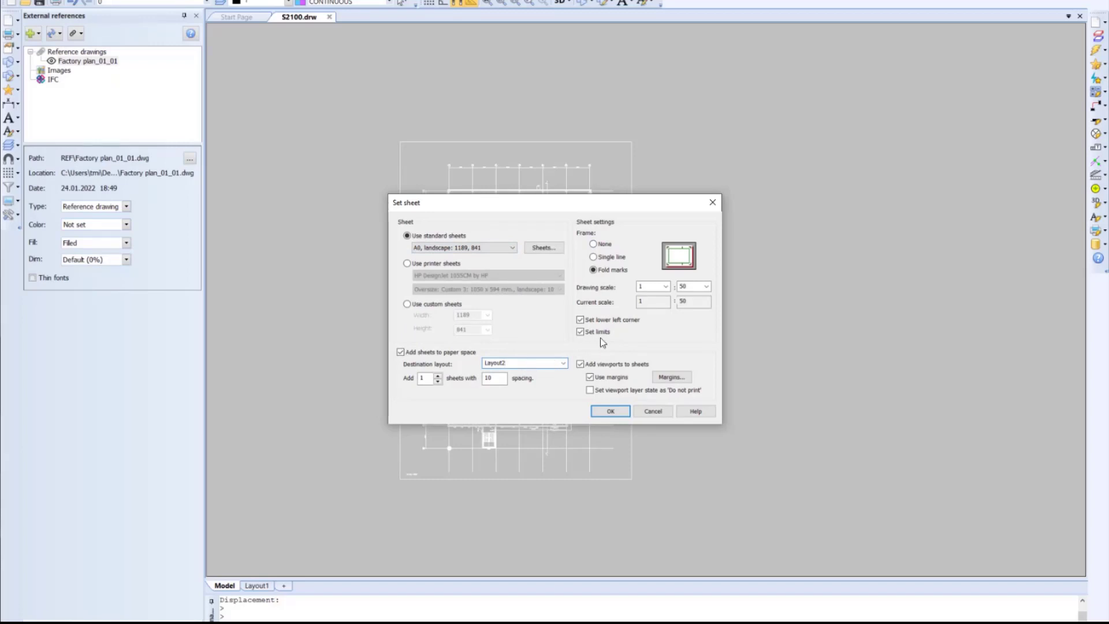
pyautogui.click(609, 411)
pyautogui.scroll(3, 384, 304)
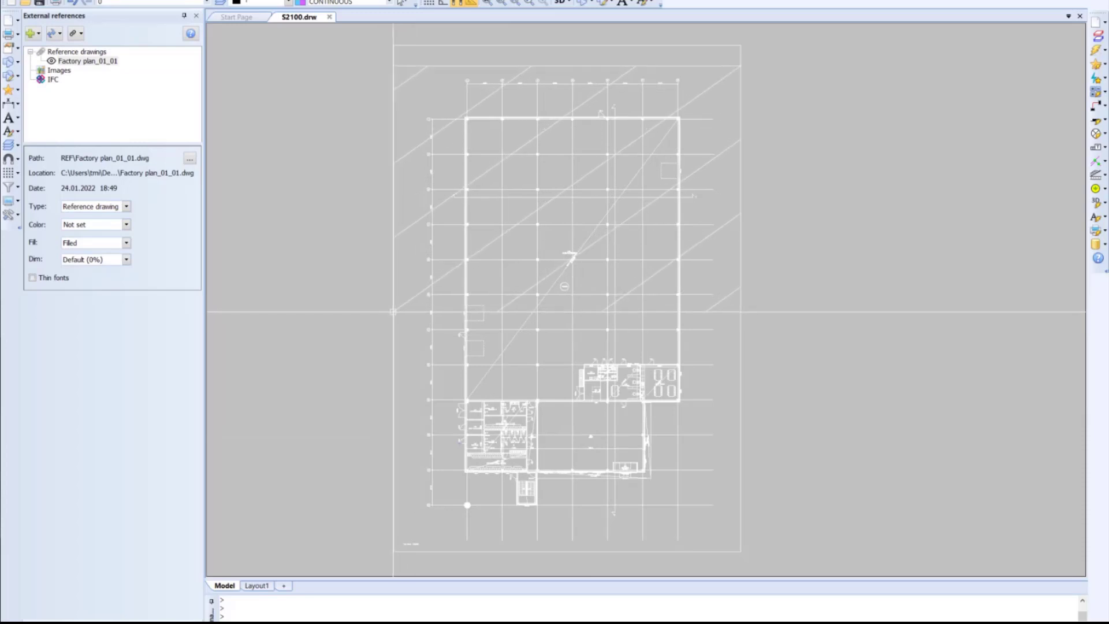
pyautogui.click(393, 312)
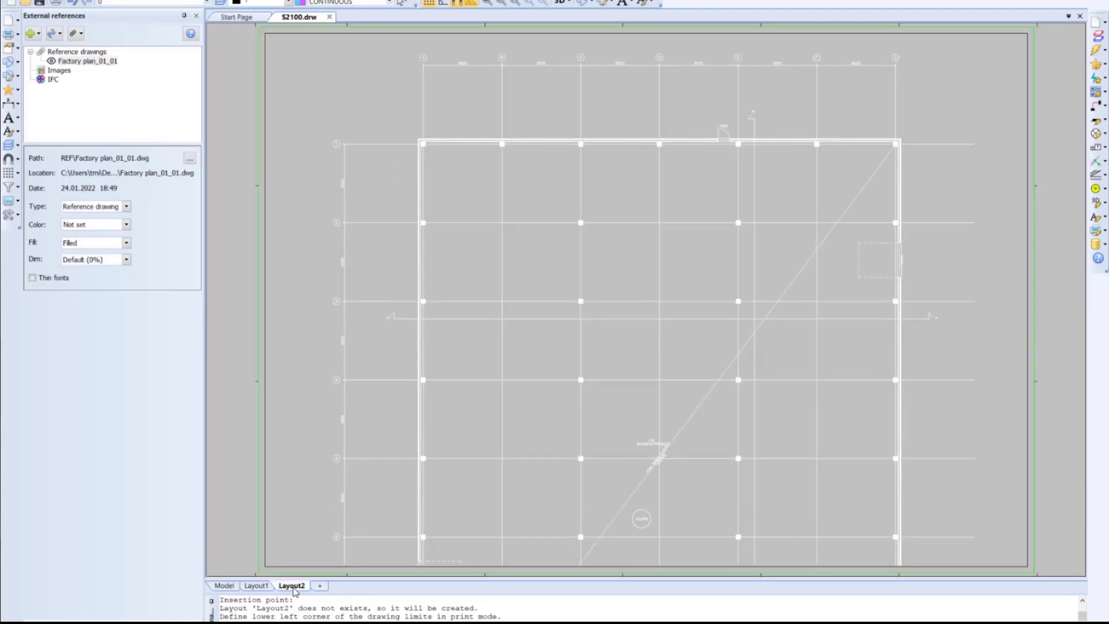
# Open Layout2 and insert the default drawing label at the sheet's lower right corner
pyautogui.moveTo(316, 408); pyautogui.dragTo(371, 377, button='middle')
pyautogui.scroll(-2, 400, 375)
pyautogui.scroll(-1, 371, 377)
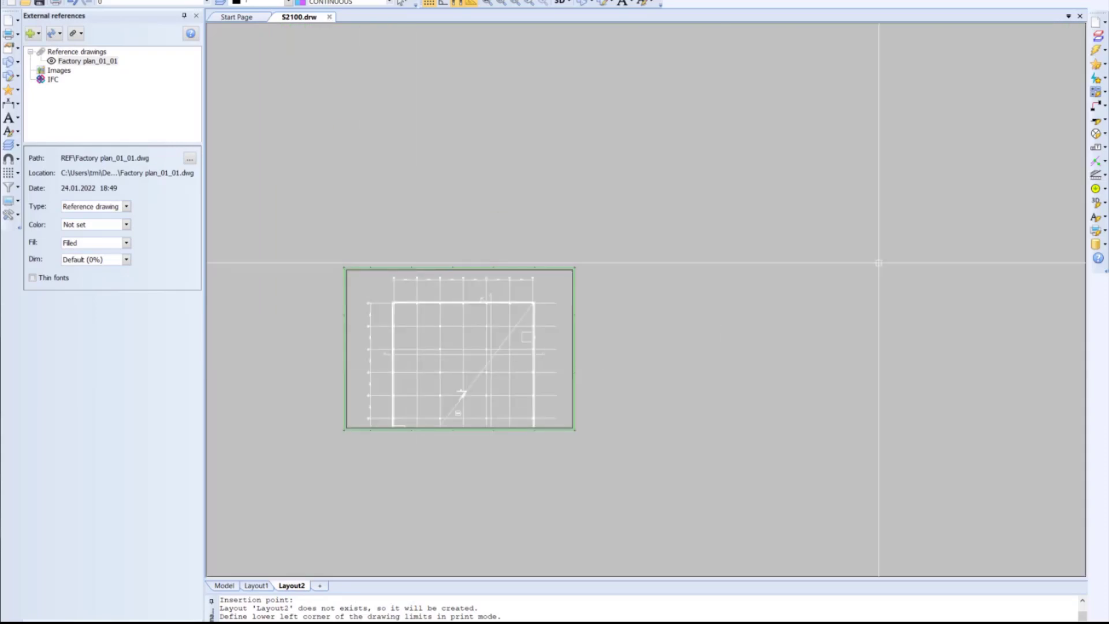
pyautogui.scroll(2, 406, 326)
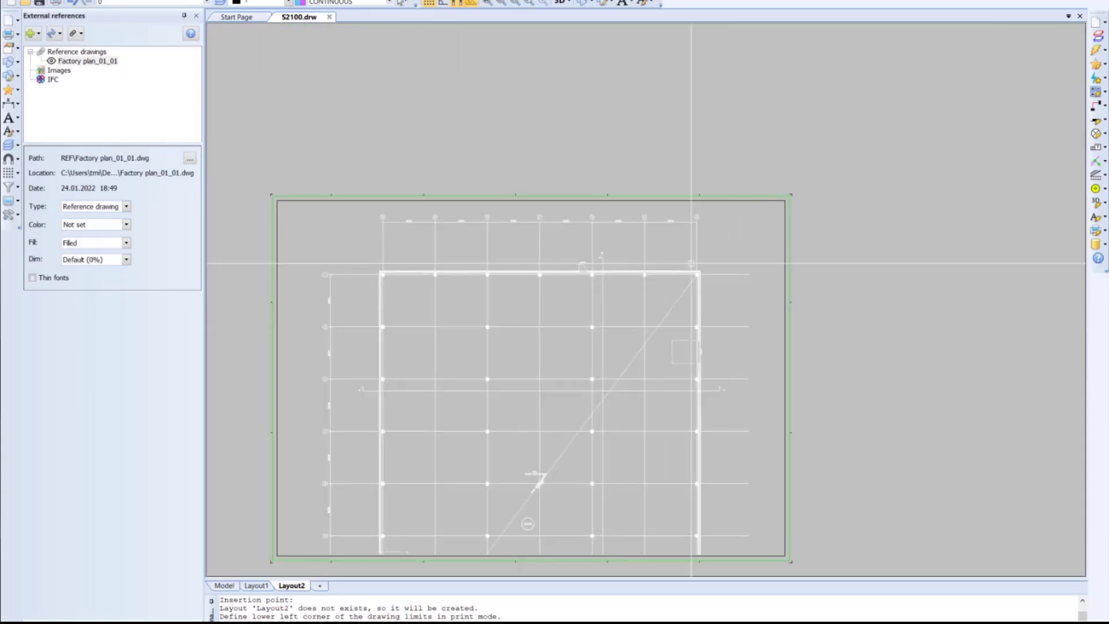
pyautogui.moveTo(697, 250); pyautogui.dragTo(718, 235, button='middle')
pyautogui.click(1097, 22)
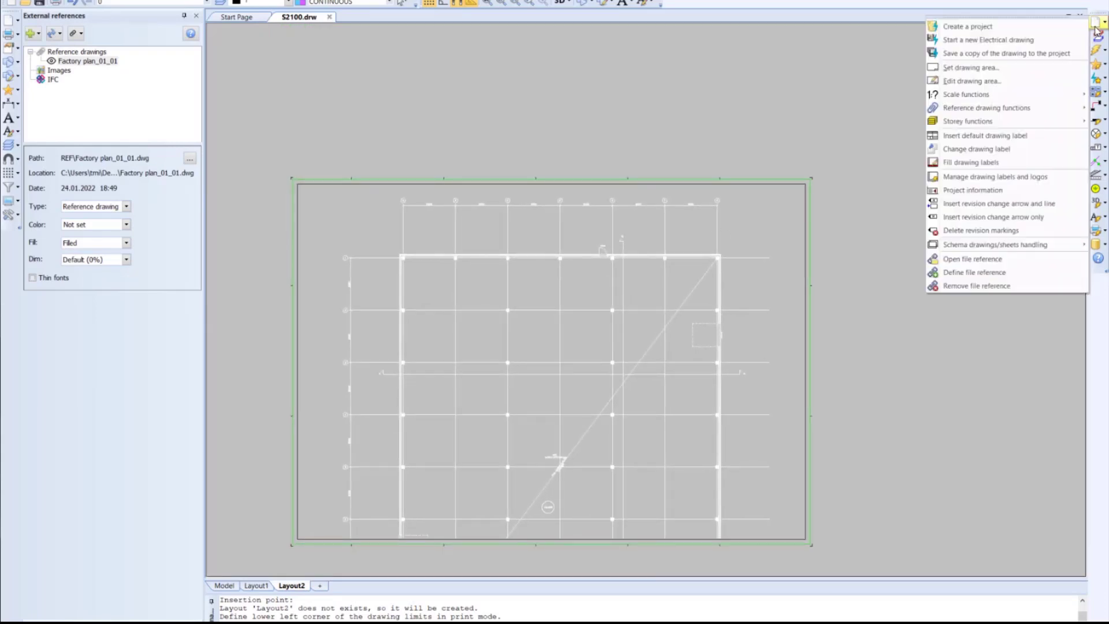
pyautogui.click(959, 136)
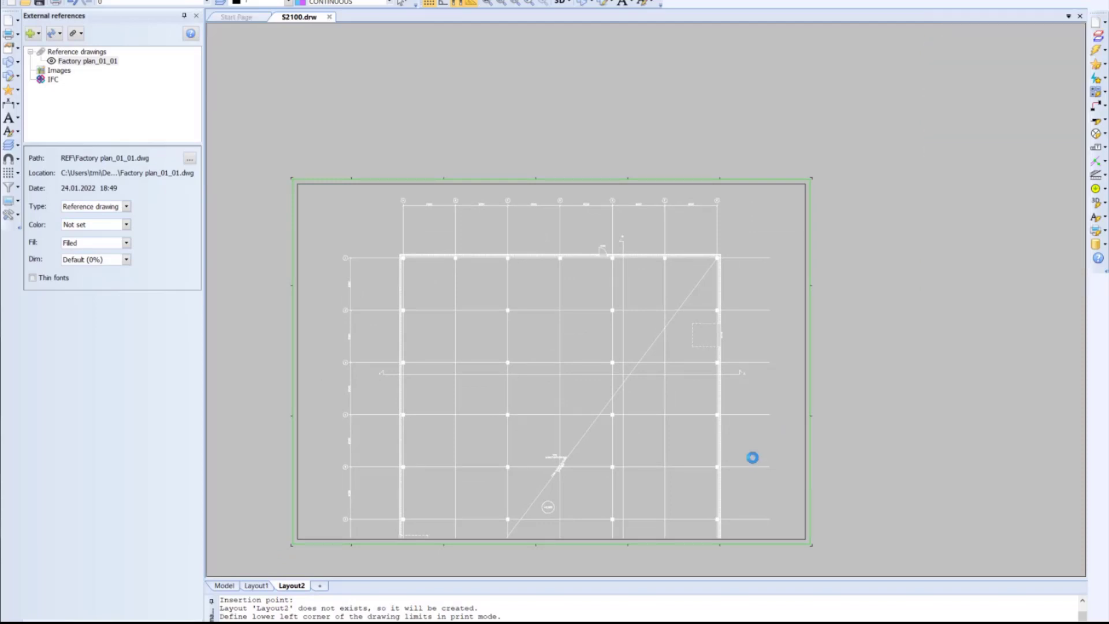
pyautogui.click(628, 474)
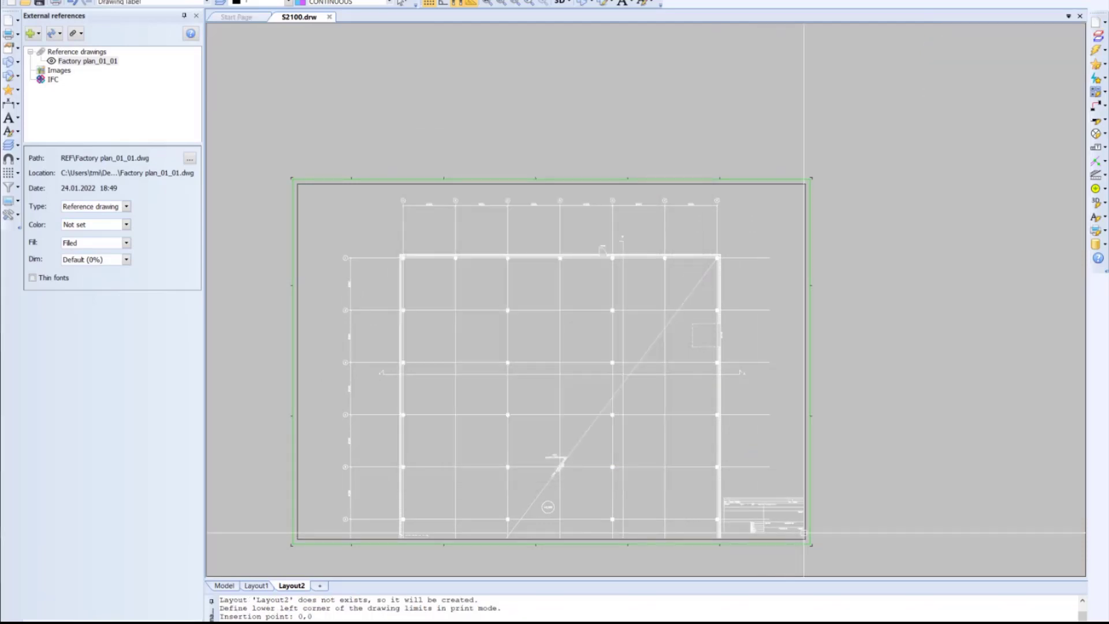
pyautogui.click(810, 544)
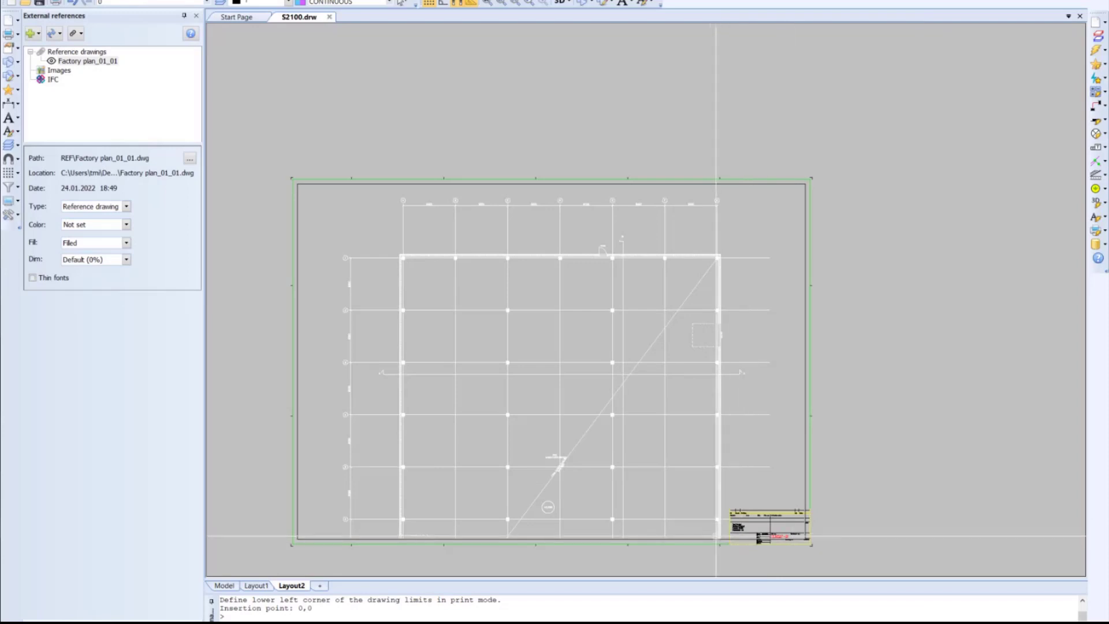
# Shorten the Layout2 viewport to end just above the drawing label and shift the plan slightly upward inside it
pyautogui.press('Return')
pyautogui.click(806, 539)
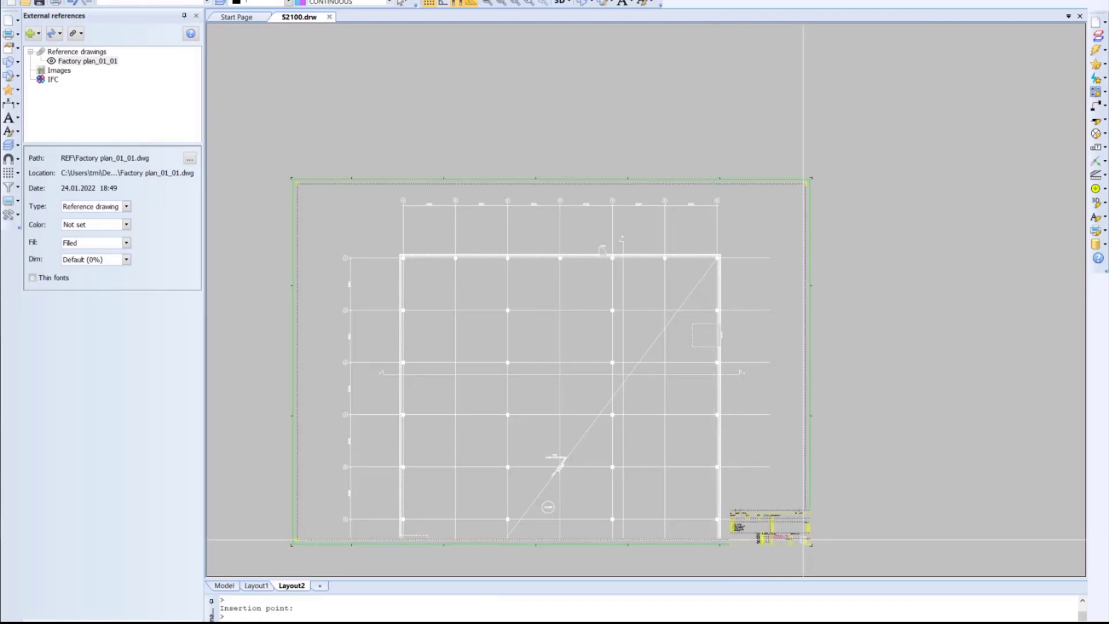
pyautogui.press('Escape')
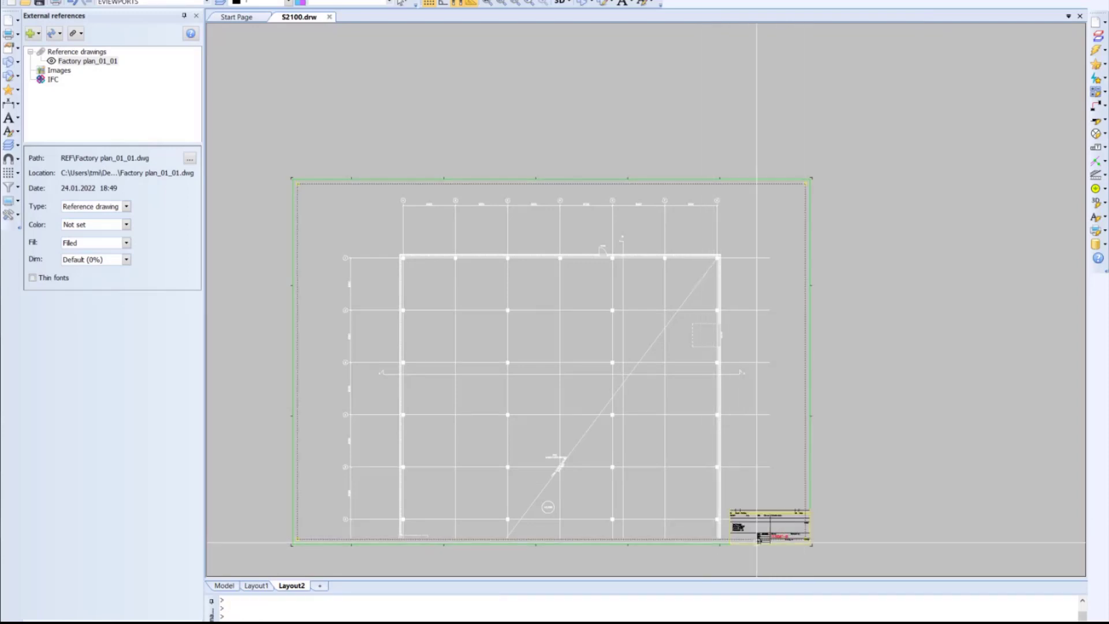
pyautogui.click(806, 540)
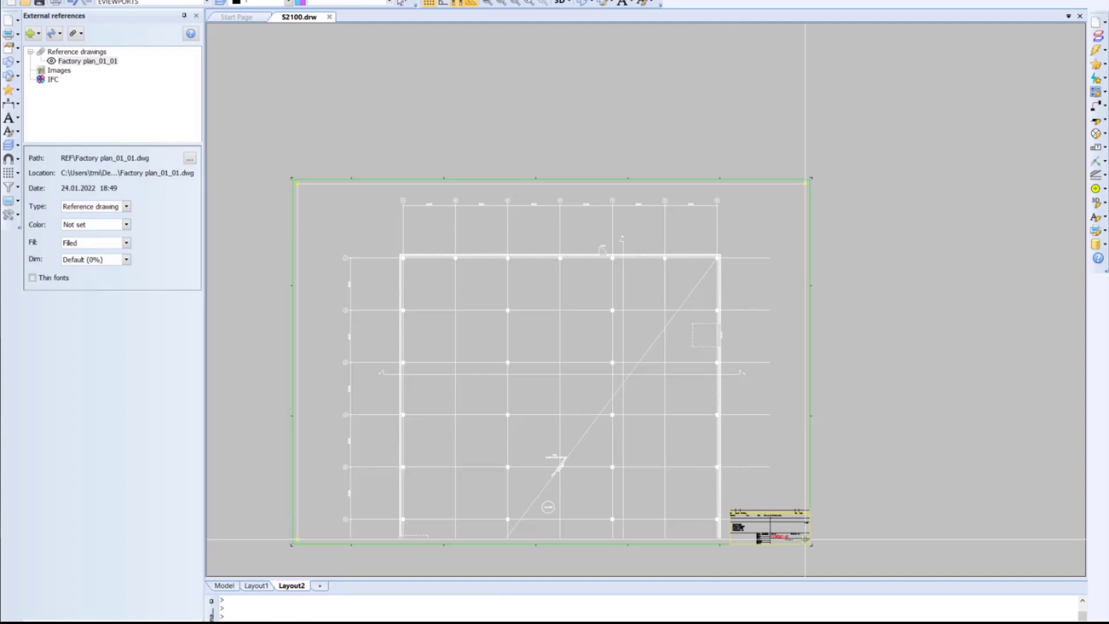
pyautogui.click(805, 507)
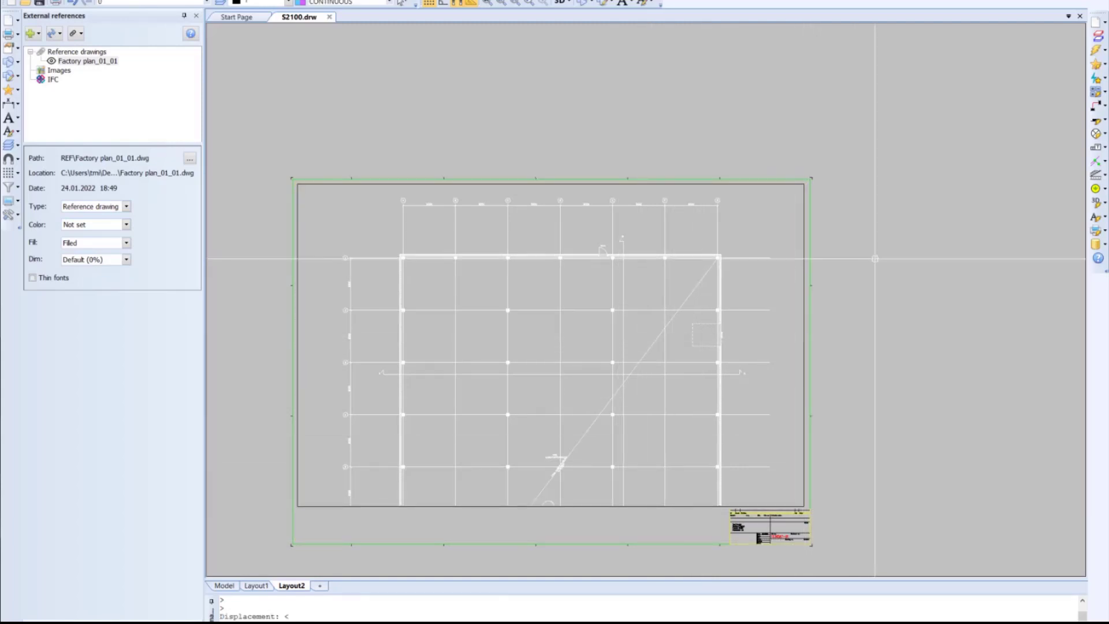
pyautogui.doubleClick(546, 415)
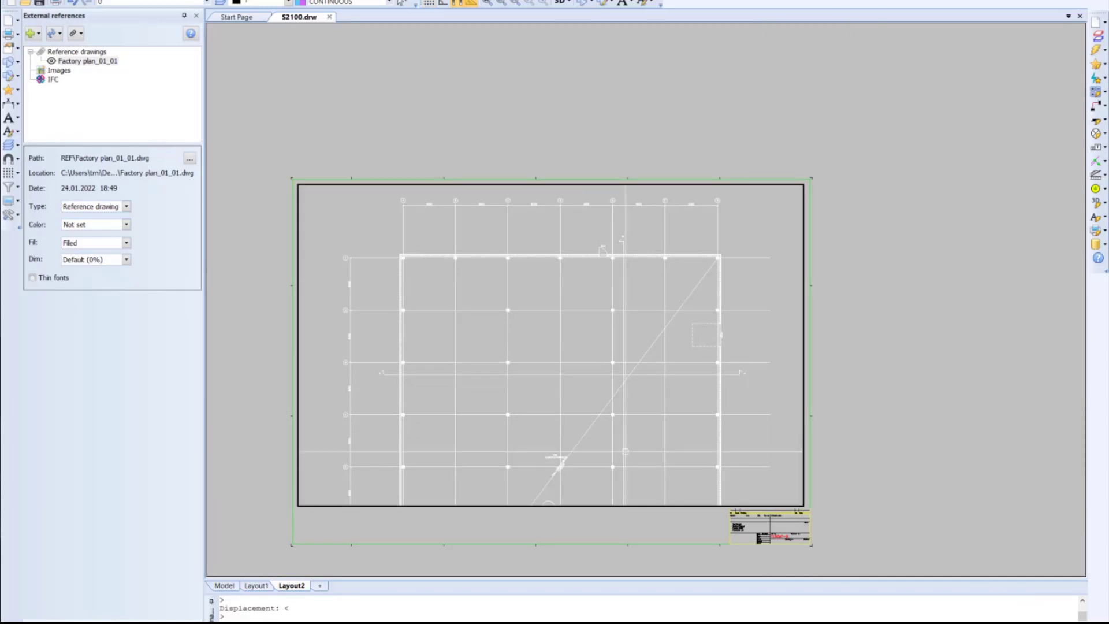
pyautogui.moveTo(545, 415); pyautogui.dragTo(547, 404, button='middle')
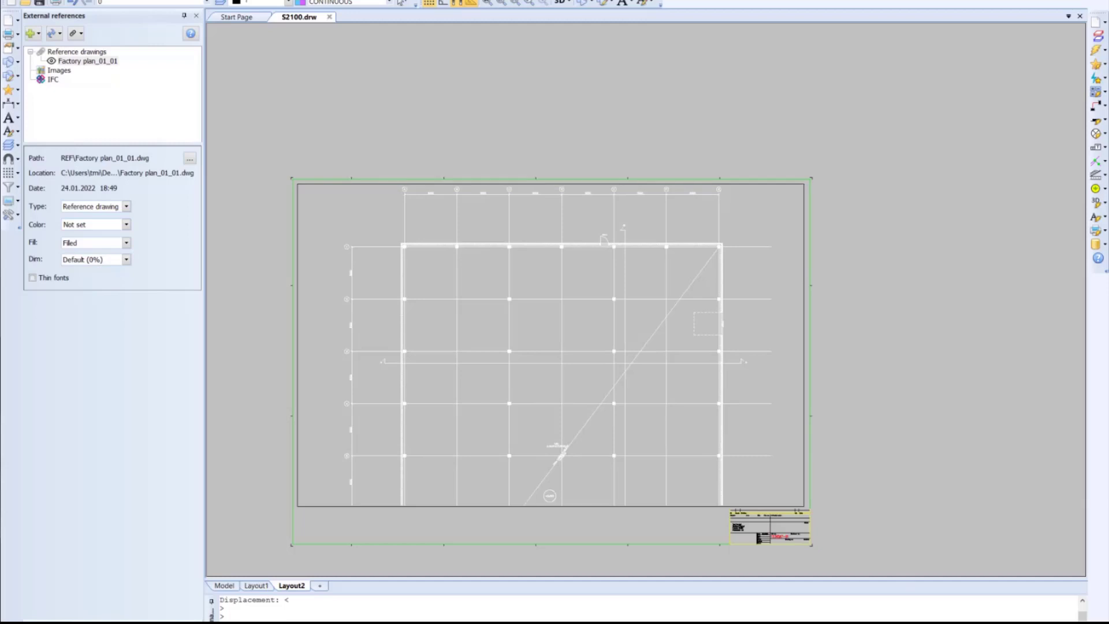
# Return to the model, save the S2100 drawing, and save a copy of it to the project as S2200.drw
pyautogui.click(224, 585)
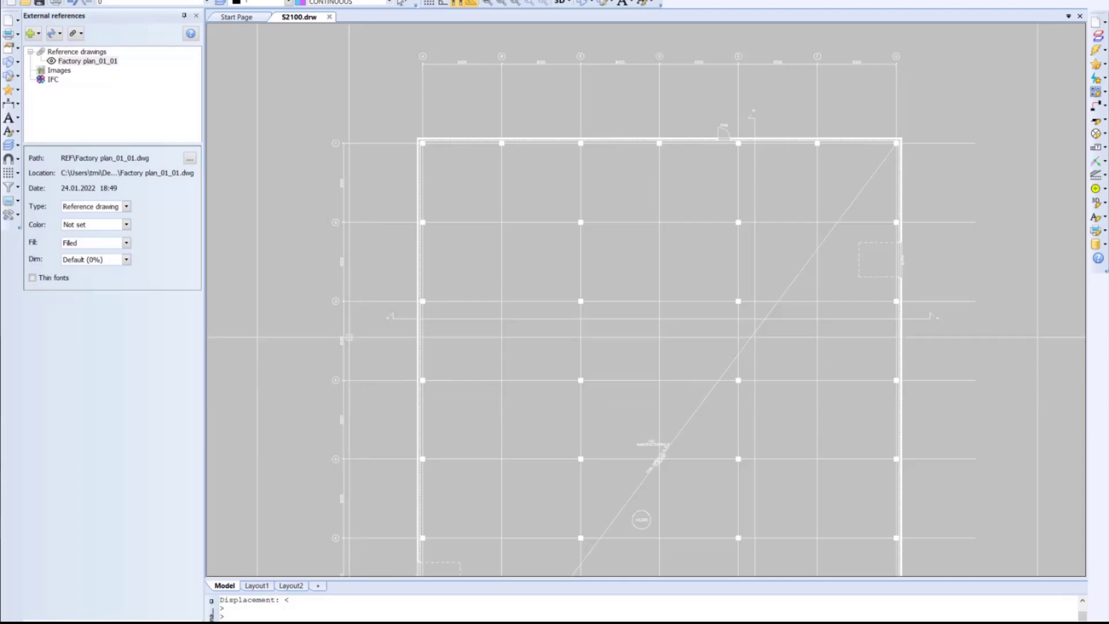
pyautogui.click(40, 3)
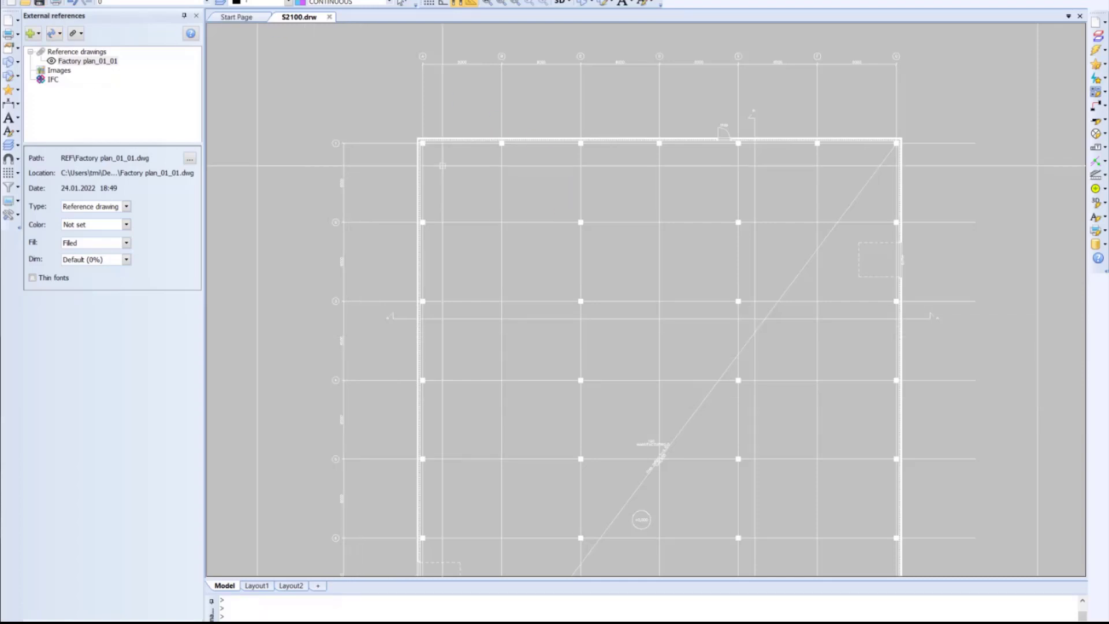
pyautogui.click(1102, 26)
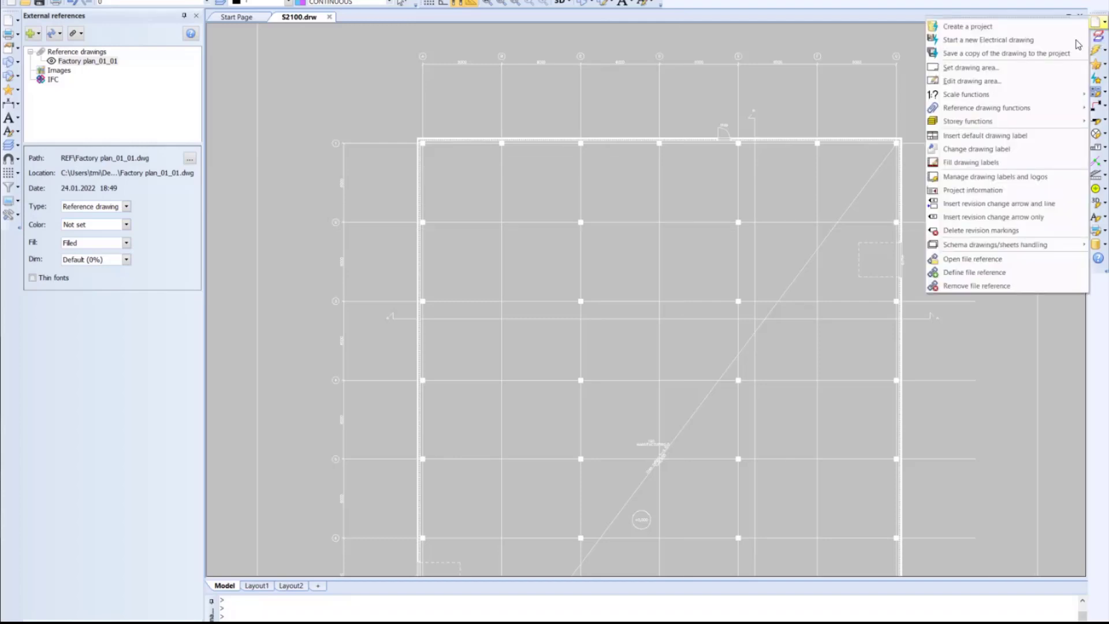
pyautogui.click(1040, 54)
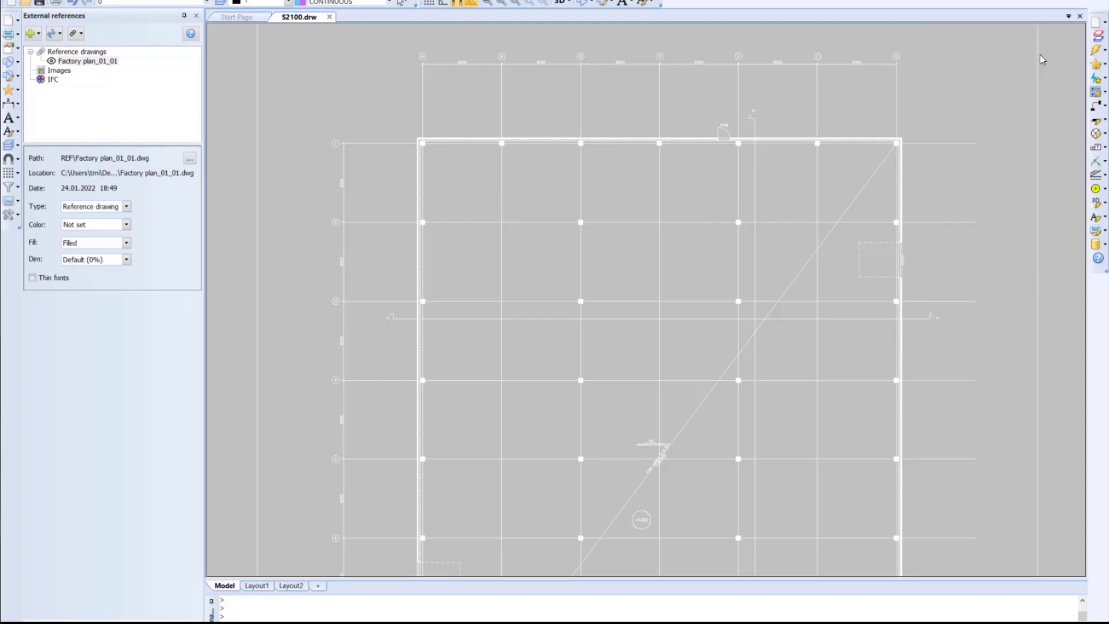
pyautogui.click(472, 408)
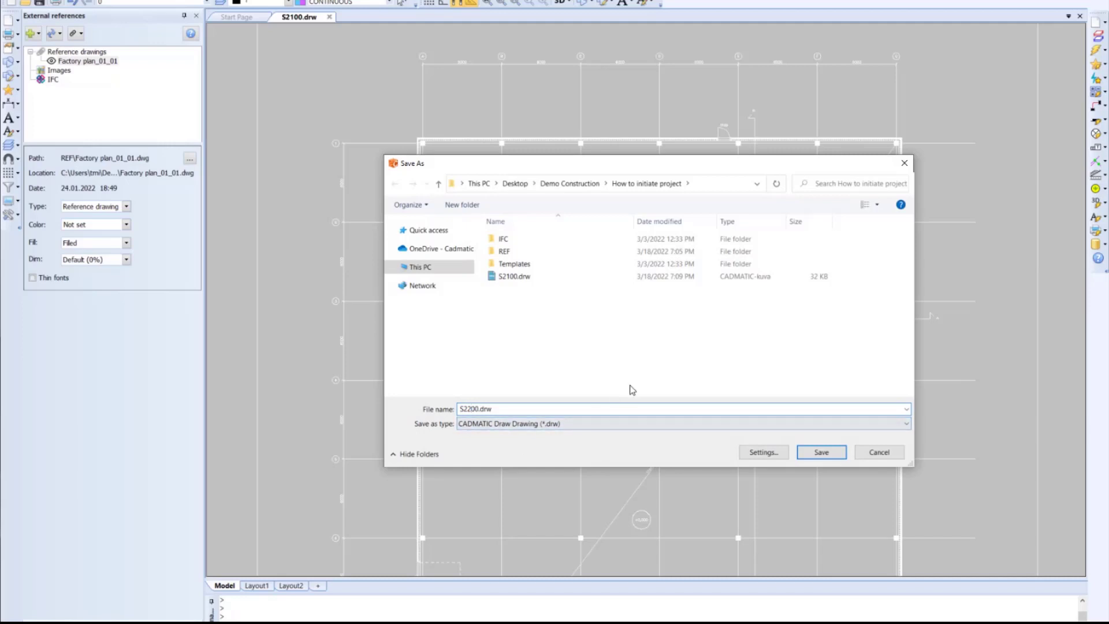
pyautogui.click(822, 452)
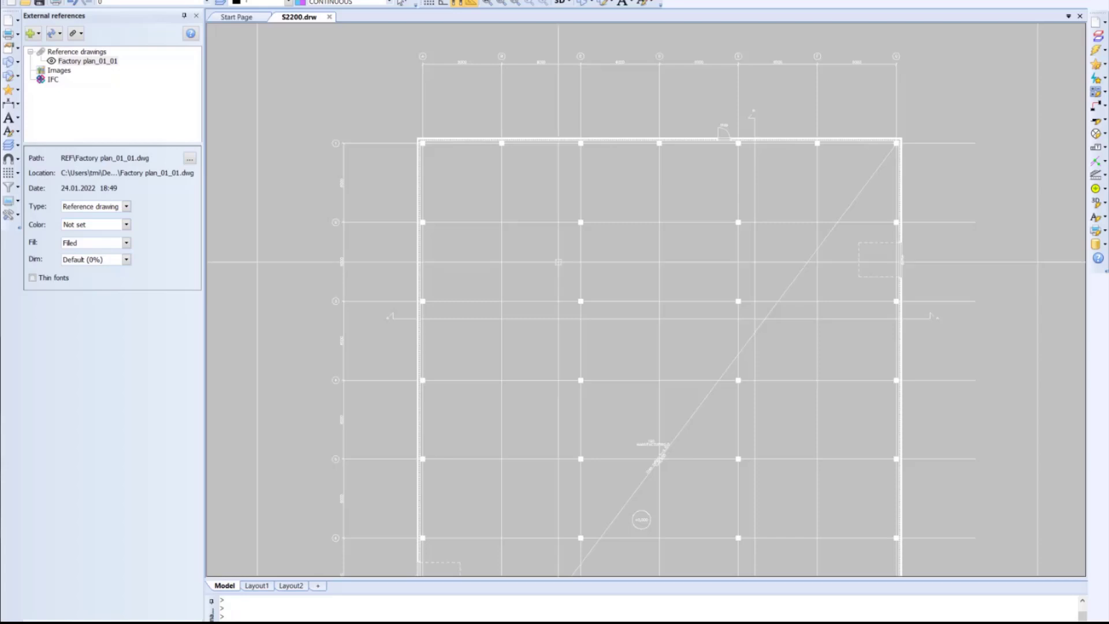
# Remove the Factory plan_01_01 reference drawing from S2200
pyautogui.rightClick(85, 62)
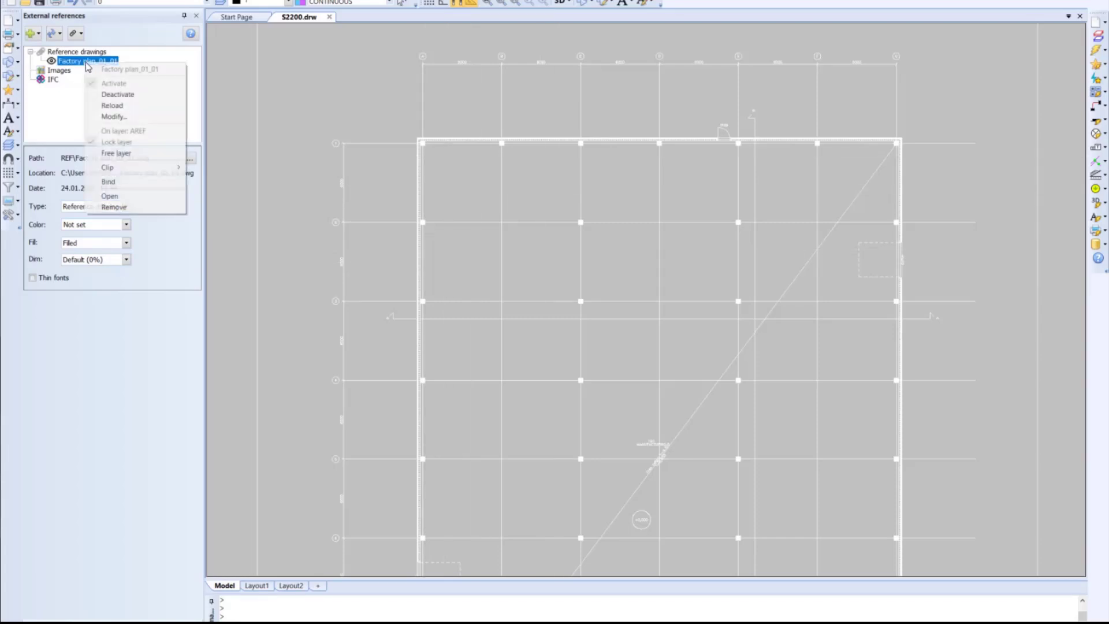
pyautogui.click(121, 199)
pyautogui.click(606, 339)
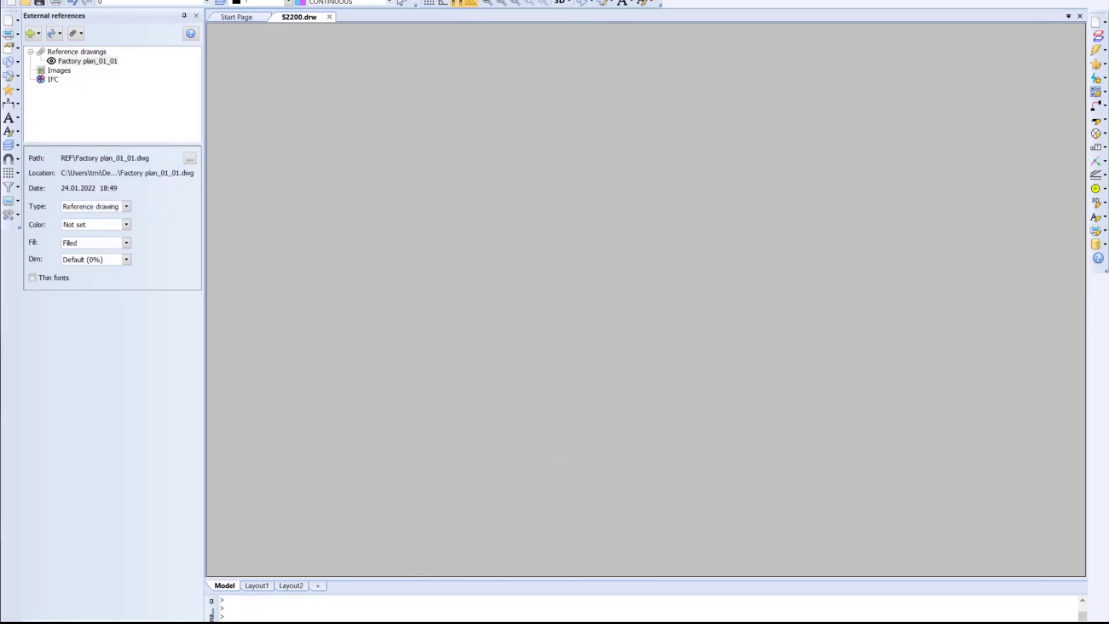
# Attach Factory plan_01_02.dwg from the REF folder as the reference drawing and check it in Layout1 and Layout2
pyautogui.rightClick(81, 53)
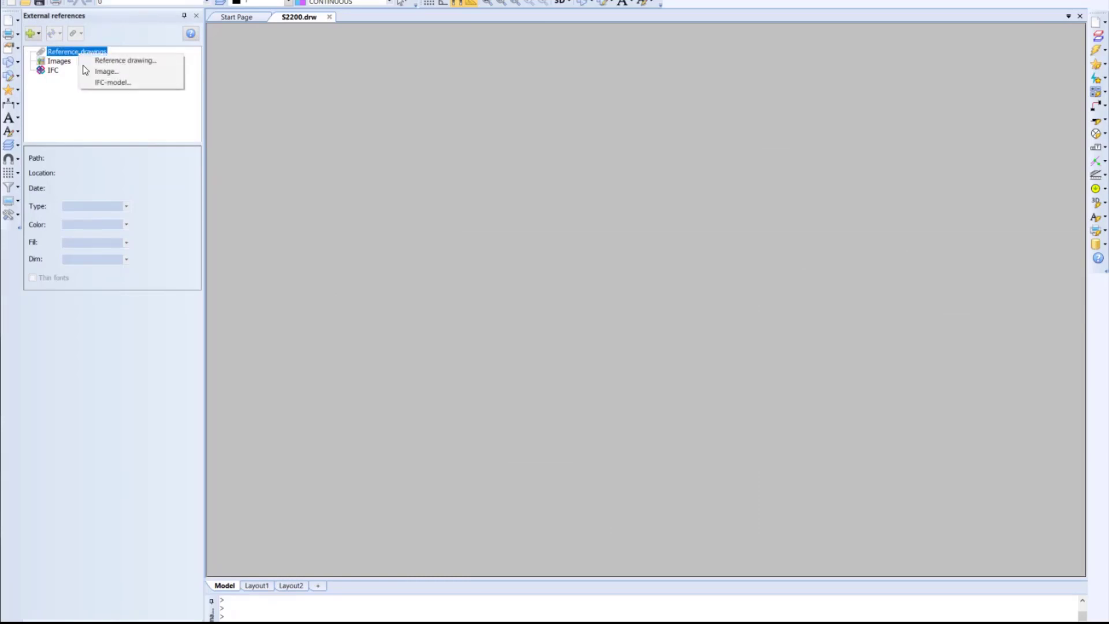
pyautogui.click(115, 60)
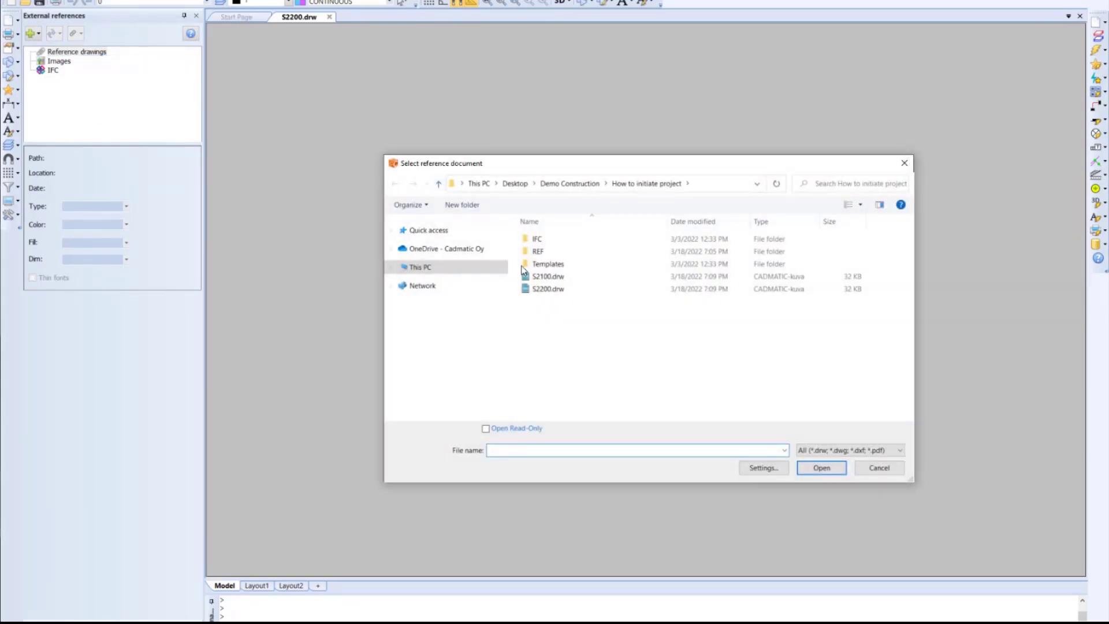
pyautogui.doubleClick(553, 254)
pyautogui.click(563, 254)
pyautogui.doubleClick(562, 255)
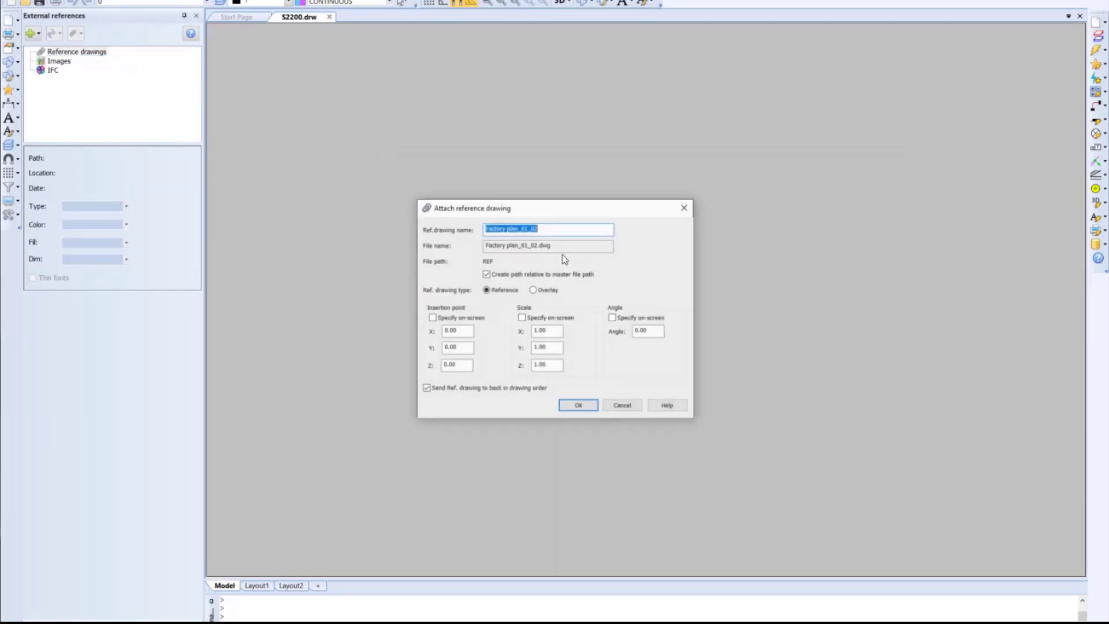
pyautogui.click(578, 409)
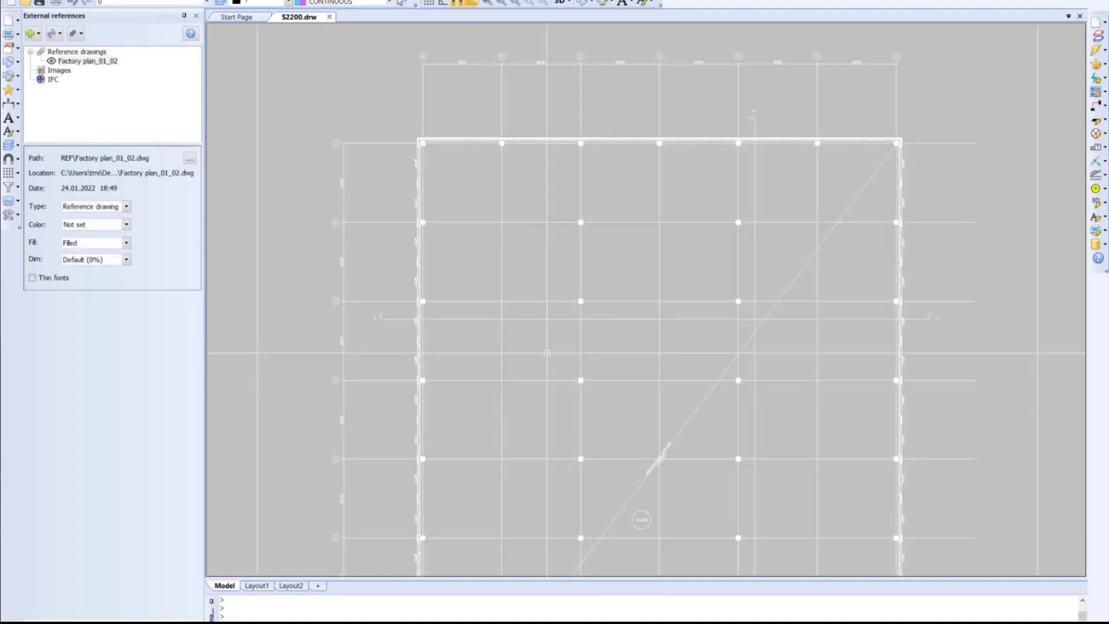
pyautogui.scroll(-4, 592, 366)
pyautogui.click(256, 585)
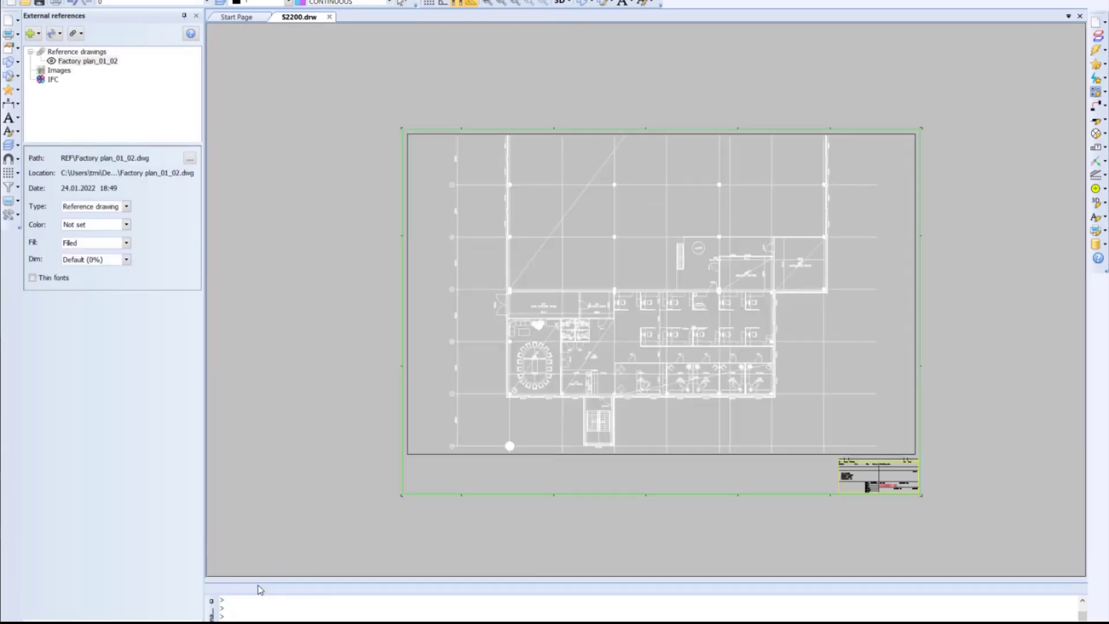
pyautogui.click(291, 585)
pyautogui.click(257, 586)
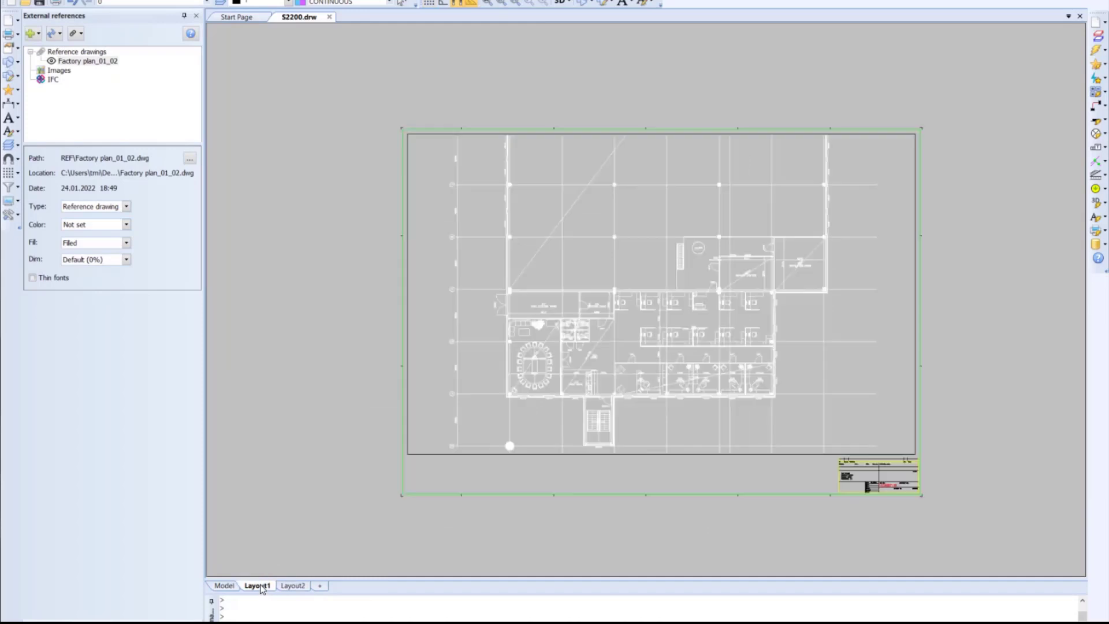
pyautogui.click(228, 587)
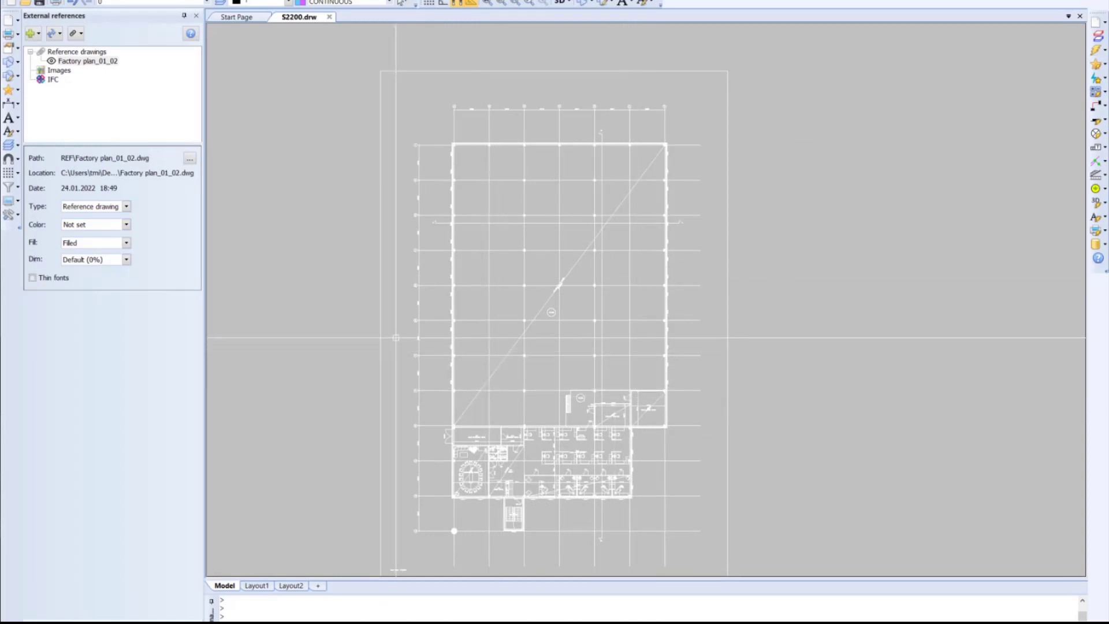
# Save the S2200 drawing and save a copy of it to the project as S2300.drw
pyautogui.click(41, 5)
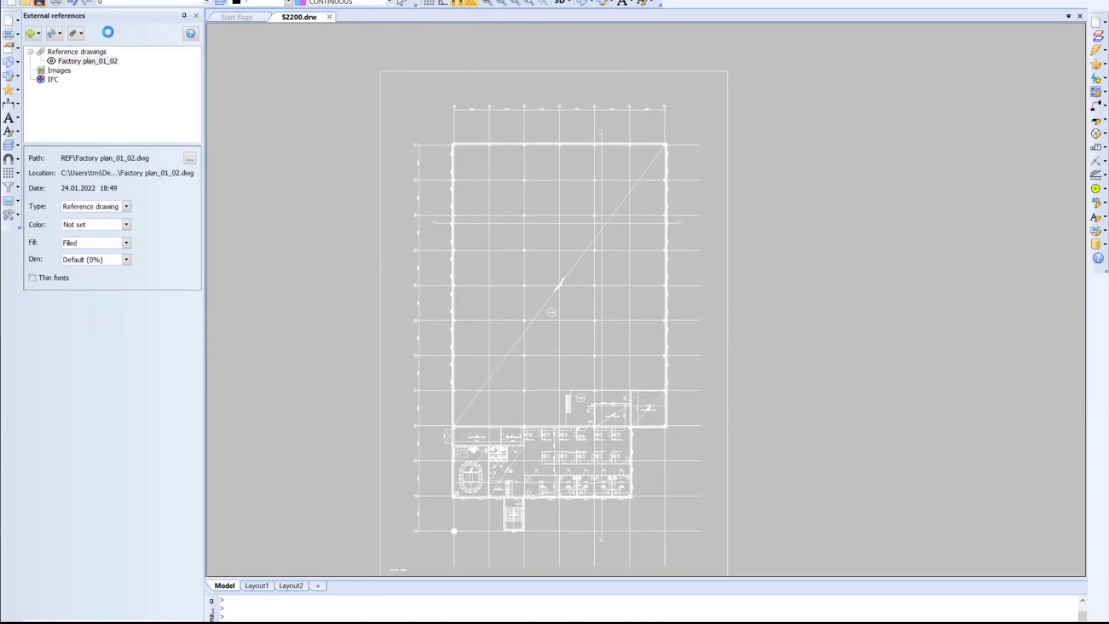
pyautogui.click(1095, 23)
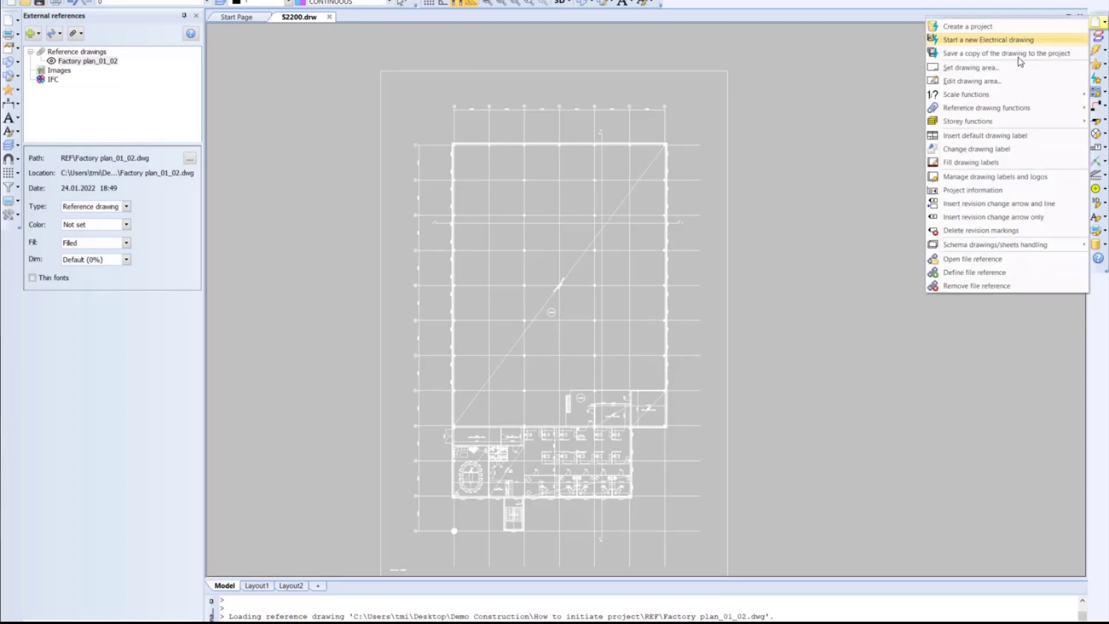
pyautogui.click(998, 54)
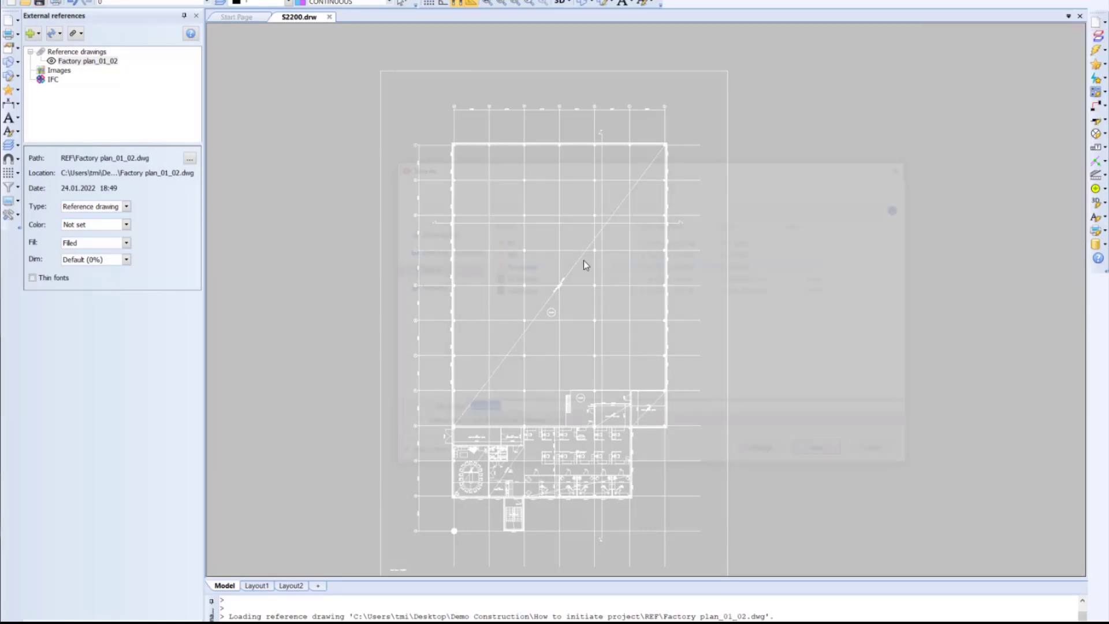
pyautogui.click(469, 408)
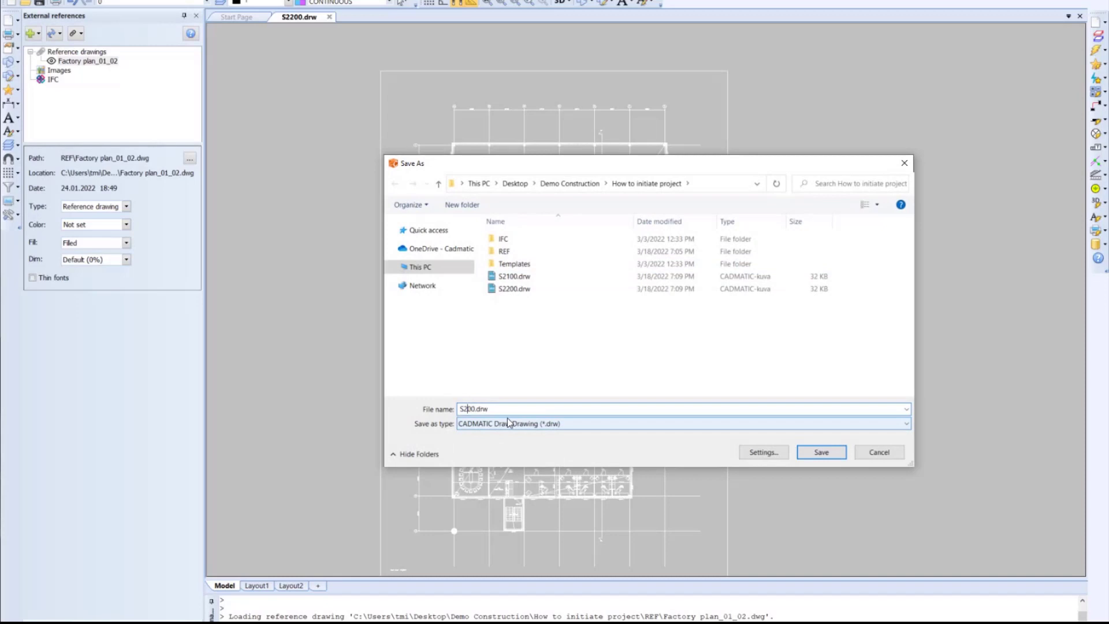
pyautogui.click(834, 451)
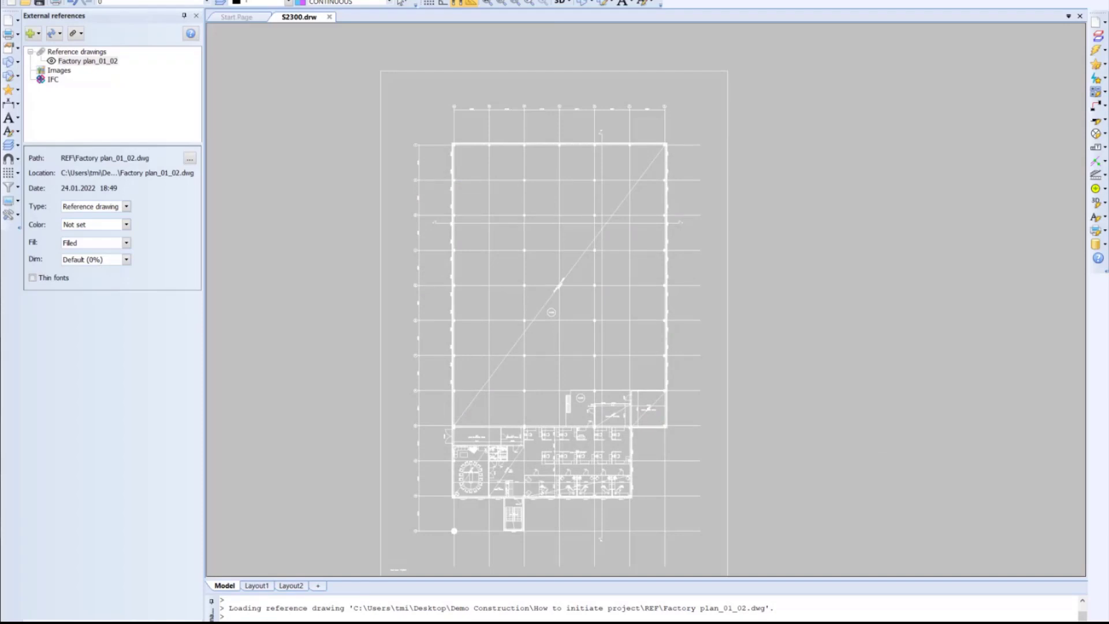
# Remove the Factory plan_01_02 reference drawing from S2300
pyautogui.rightClick(80, 61)
pyautogui.click(126, 206)
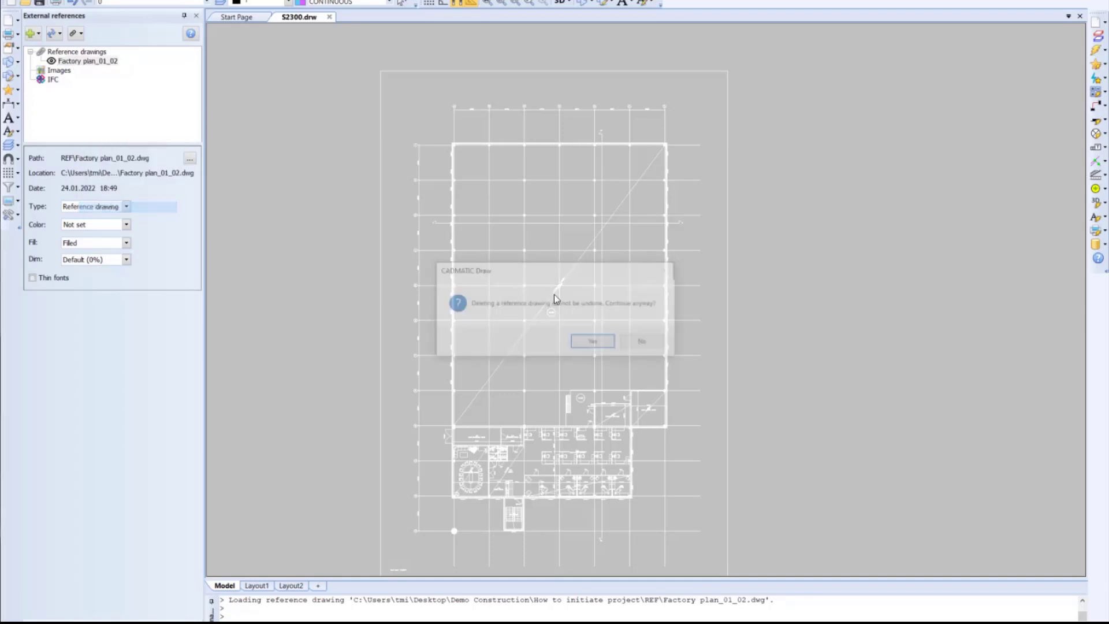
pyautogui.click(603, 344)
# Attach Factory plan_01_03.dwg from the REF folder as the reference drawing and check it in both layouts
pyautogui.rightClick(67, 56)
pyautogui.click(93, 54)
pyautogui.doubleClick(538, 253)
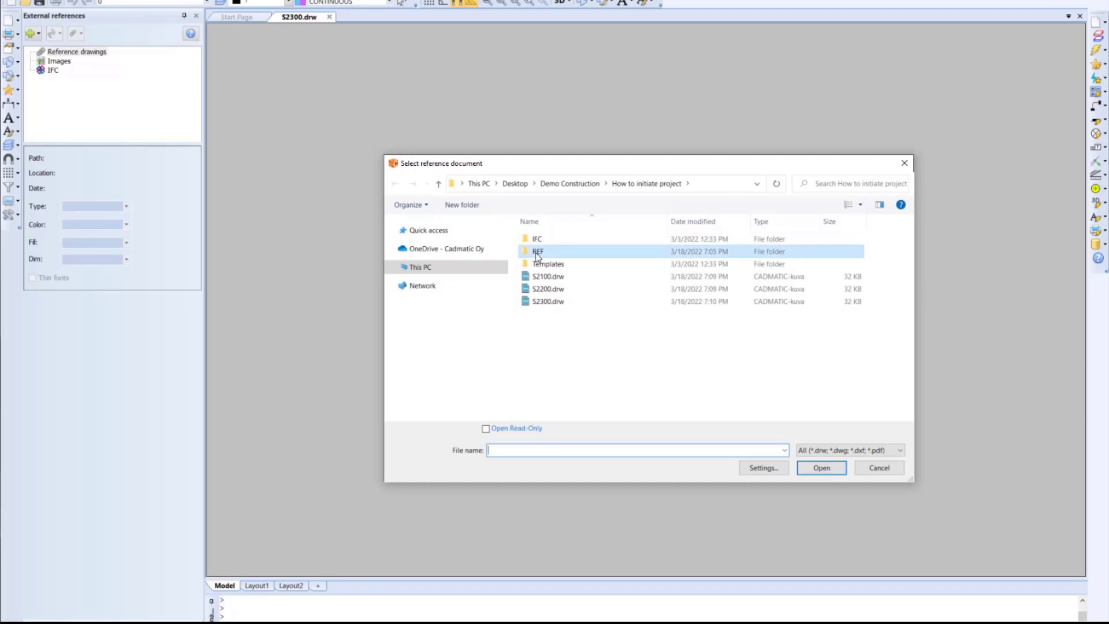
pyautogui.doubleClick(577, 264)
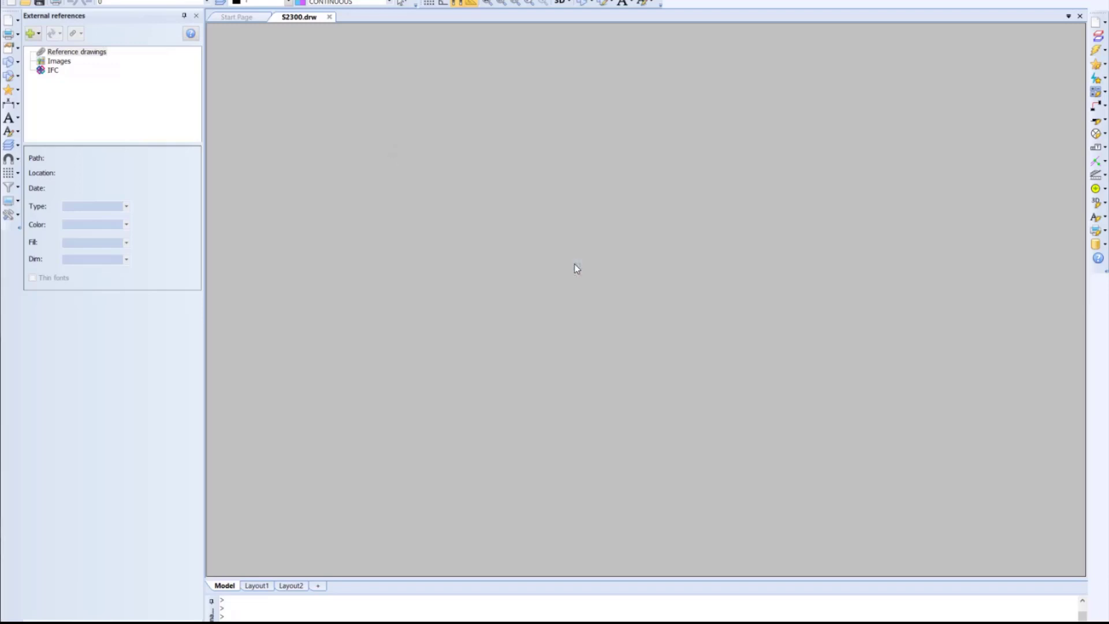
pyautogui.click(578, 405)
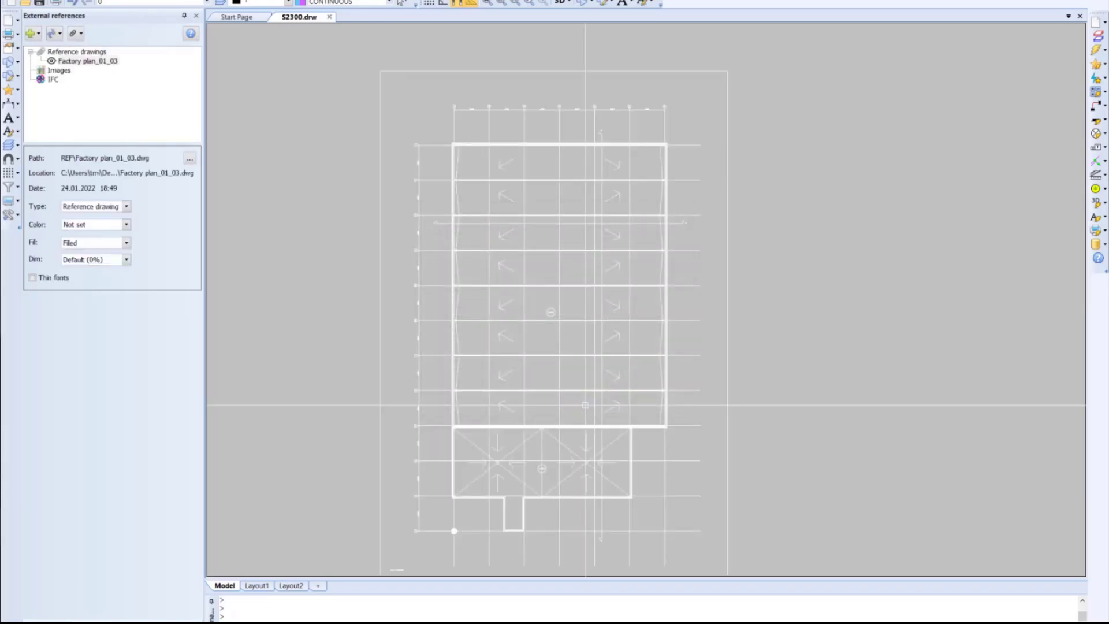
pyautogui.click(256, 586)
pyautogui.click(290, 587)
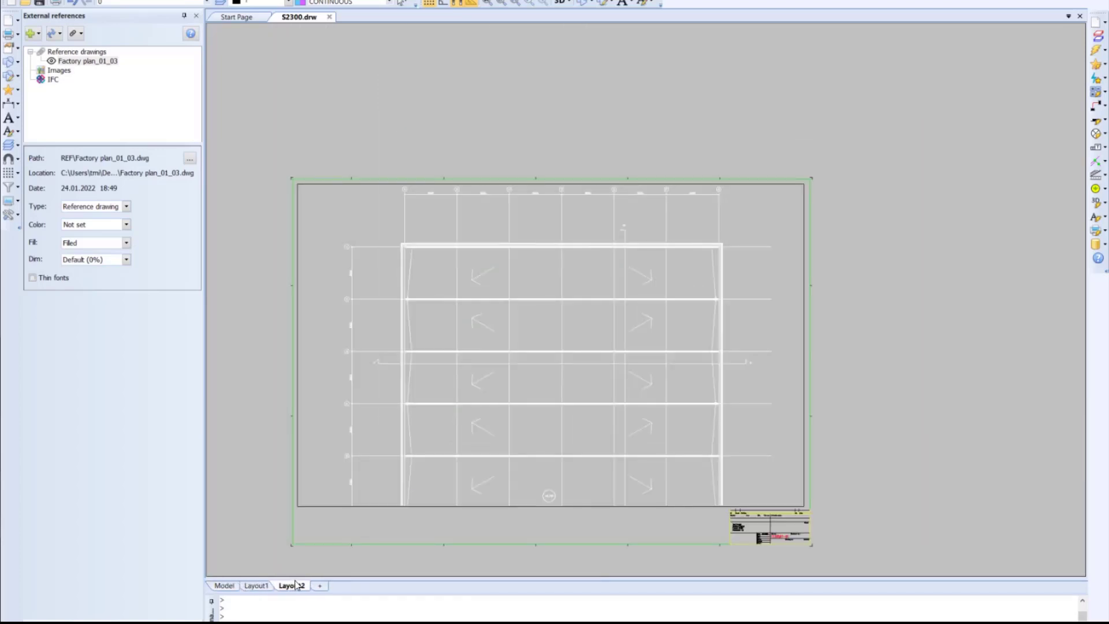
pyautogui.click(225, 586)
# Expand the Layout documents in the Test Project tree and open the S2200.drw drawing
pyautogui.click(74, 622)
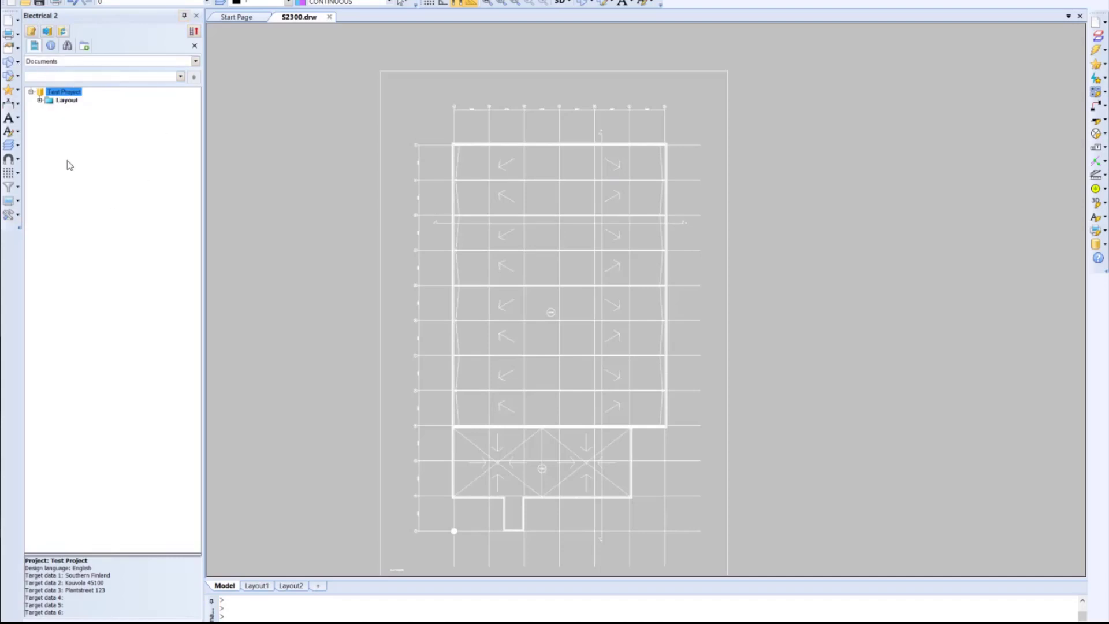
pyautogui.doubleClick(49, 101)
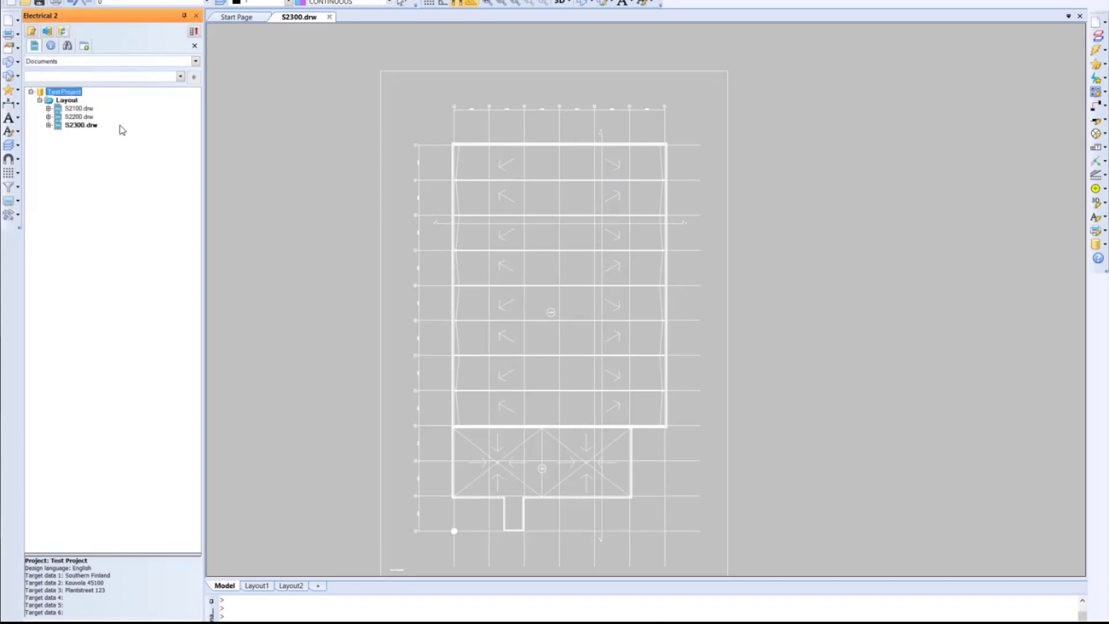
pyautogui.click(79, 118)
pyautogui.rightClick(76, 117)
pyautogui.click(110, 125)
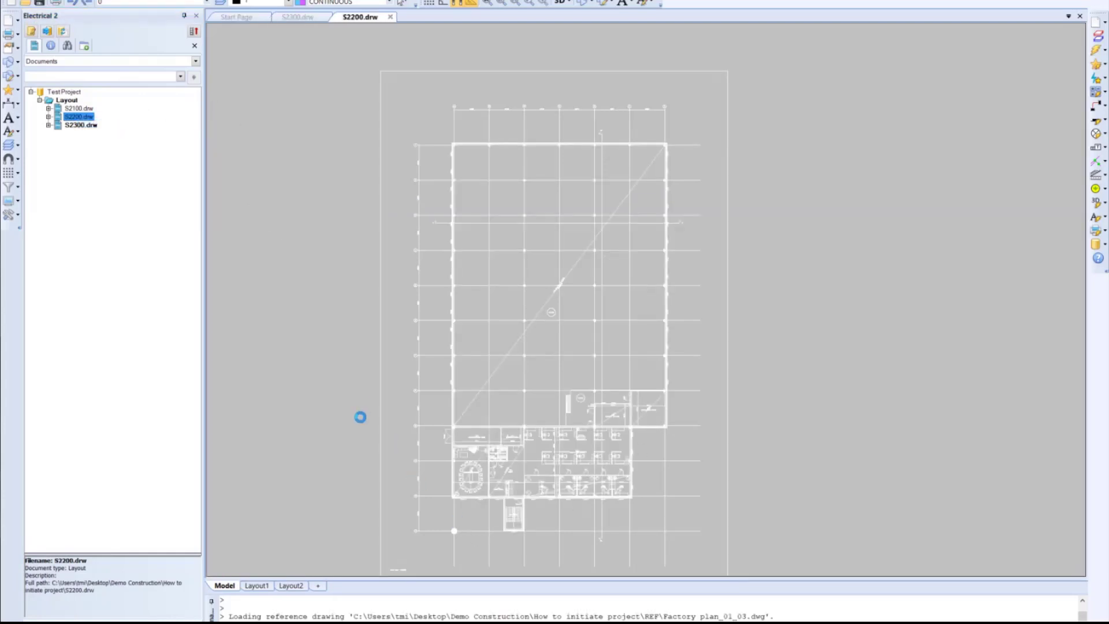
# Show the drawing label on Layout1 and change the project name to "Test Project xxx" in the project information
pyautogui.click(257, 585)
pyautogui.scroll(3, 911, 505)
pyautogui.scroll(3, 911, 505)
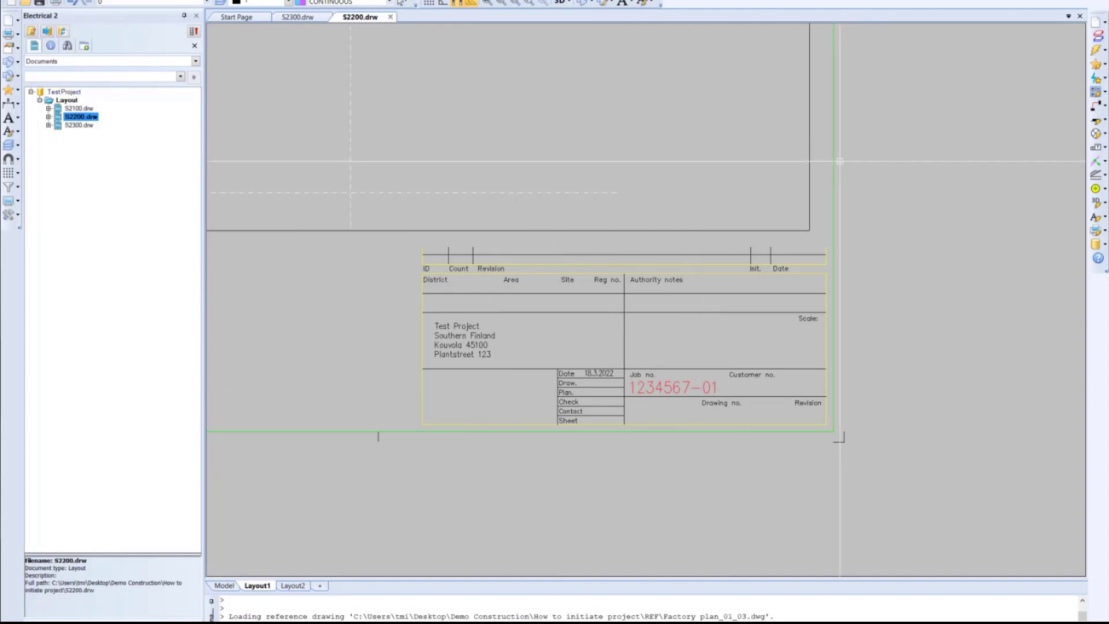
pyautogui.click(1095, 245)
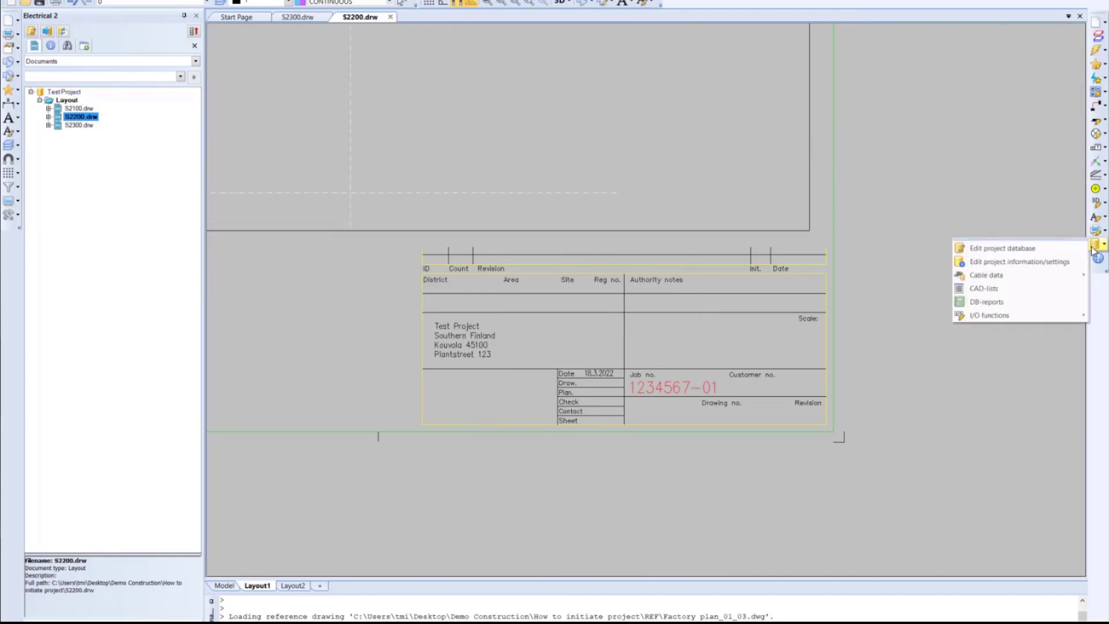
pyautogui.click(1032, 262)
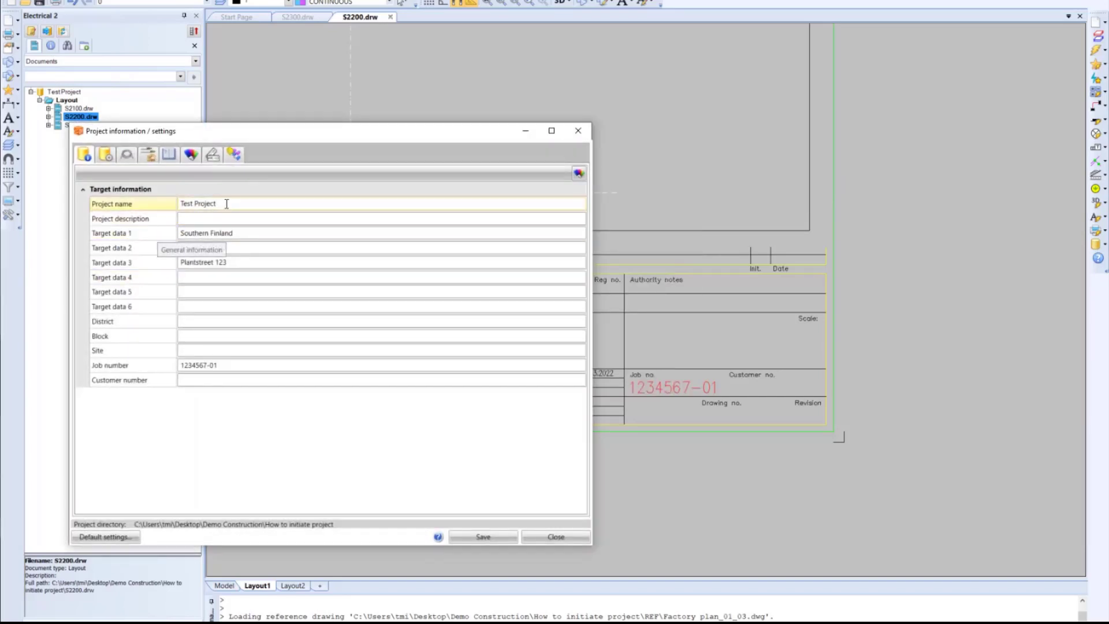
pyautogui.click(225, 205)
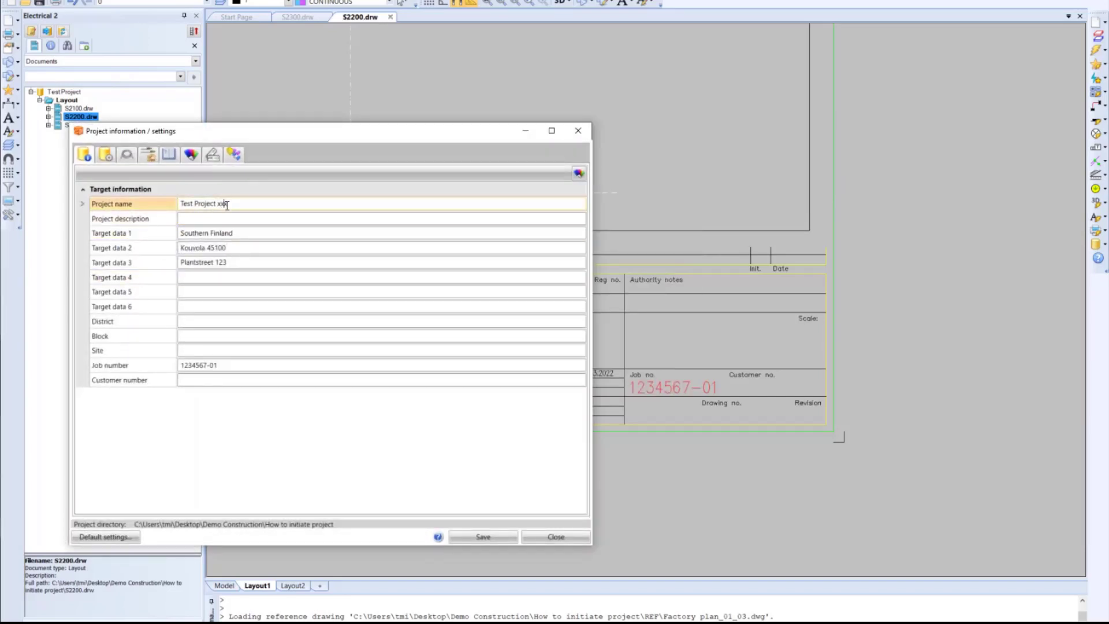
pyautogui.click(497, 539)
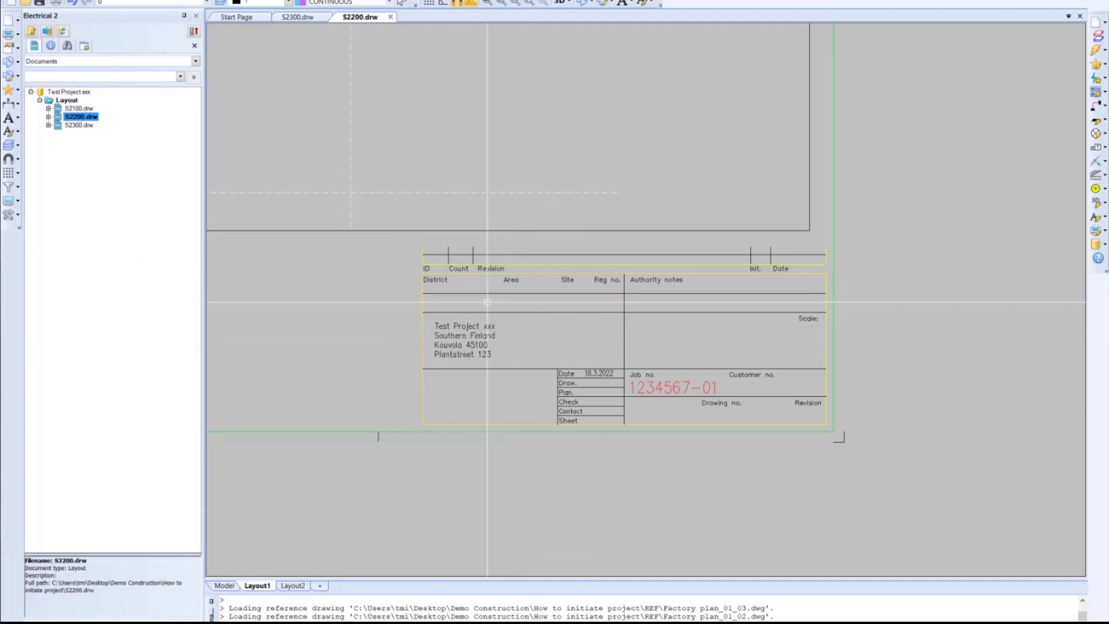
# Check the project name in the drawing labels of Layout1 and Layout2
pyautogui.scroll(-5, 487, 301)
pyautogui.scroll(5, 469, 308)
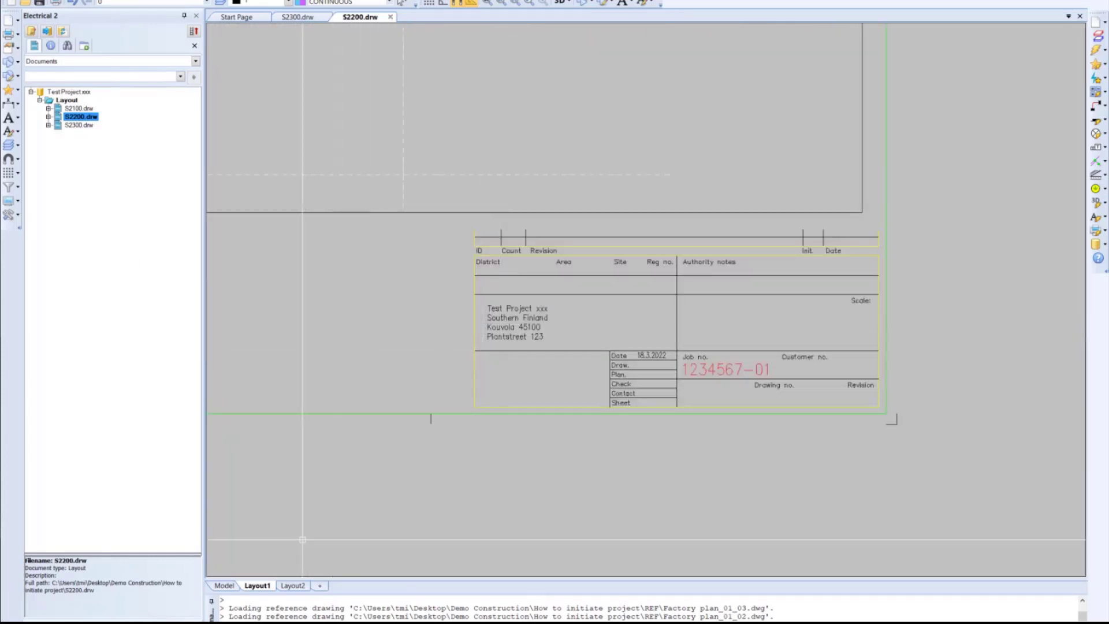
pyautogui.click(291, 586)
pyautogui.scroll(4, 745, 517)
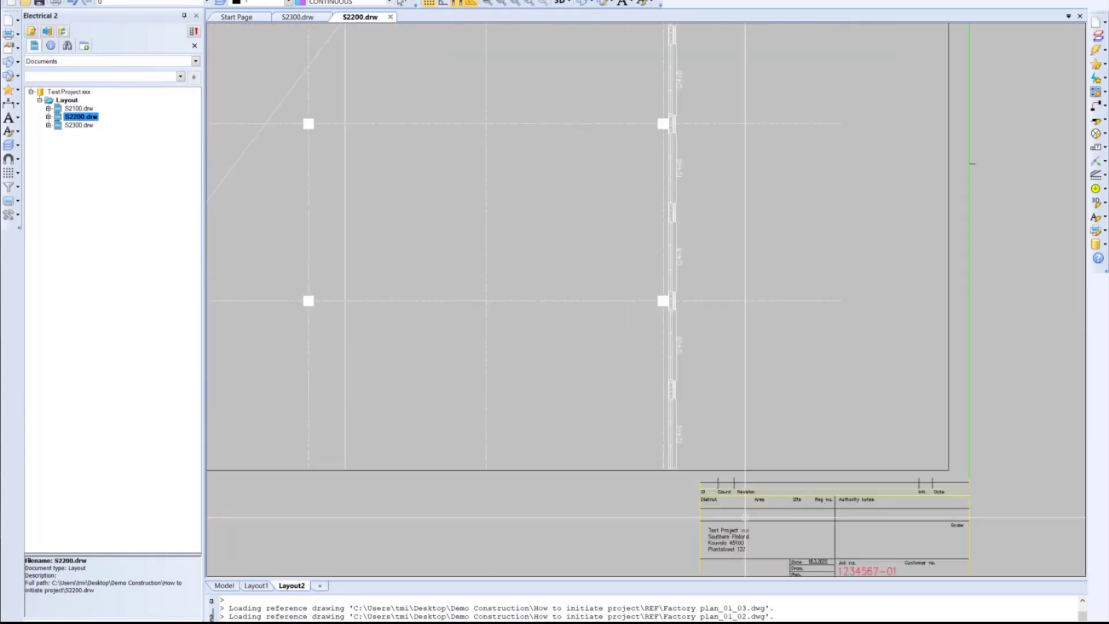
# Switch to Layout1 of S2300.drw and update its drawing label with the project name "Test Project xxx"
pyautogui.scroll(-2, 586, 497)
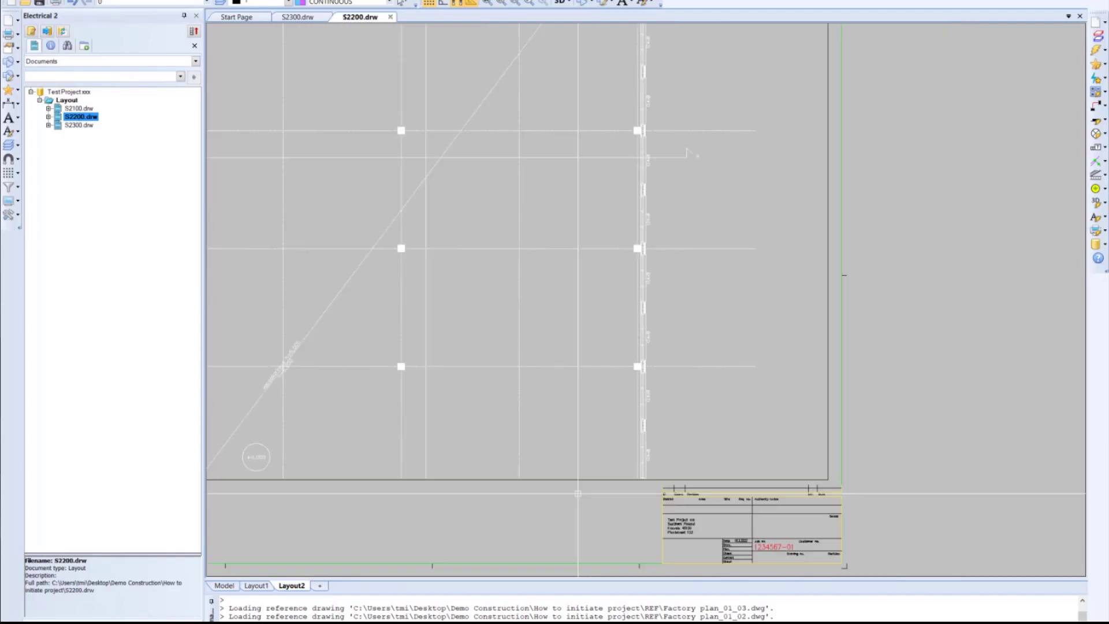
pyautogui.click(302, 17)
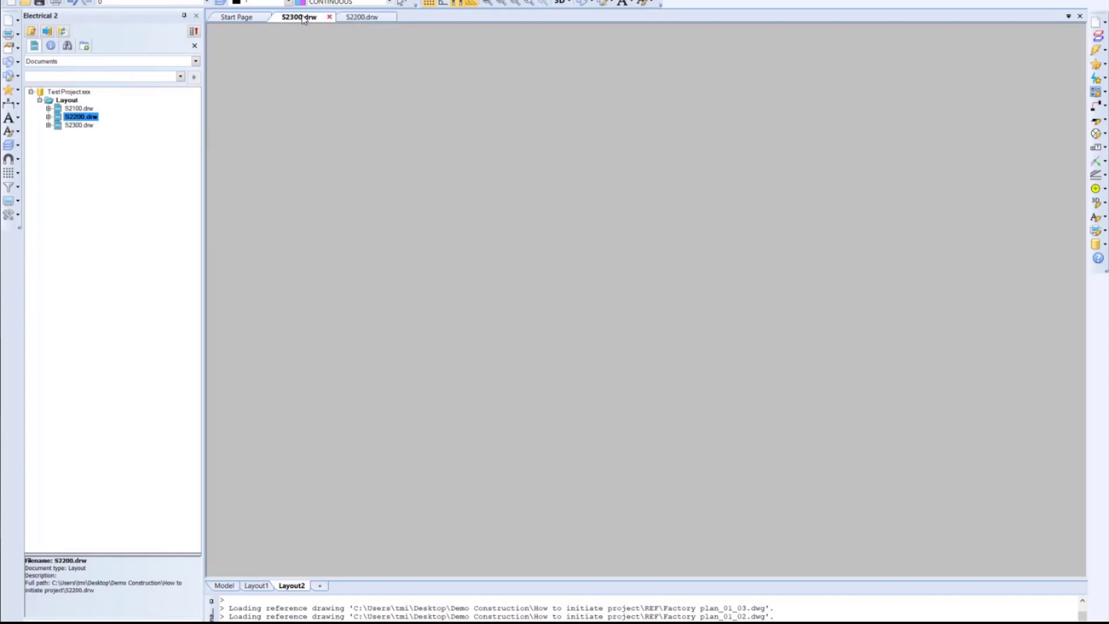
pyautogui.click(258, 586)
pyautogui.scroll(4, 803, 489)
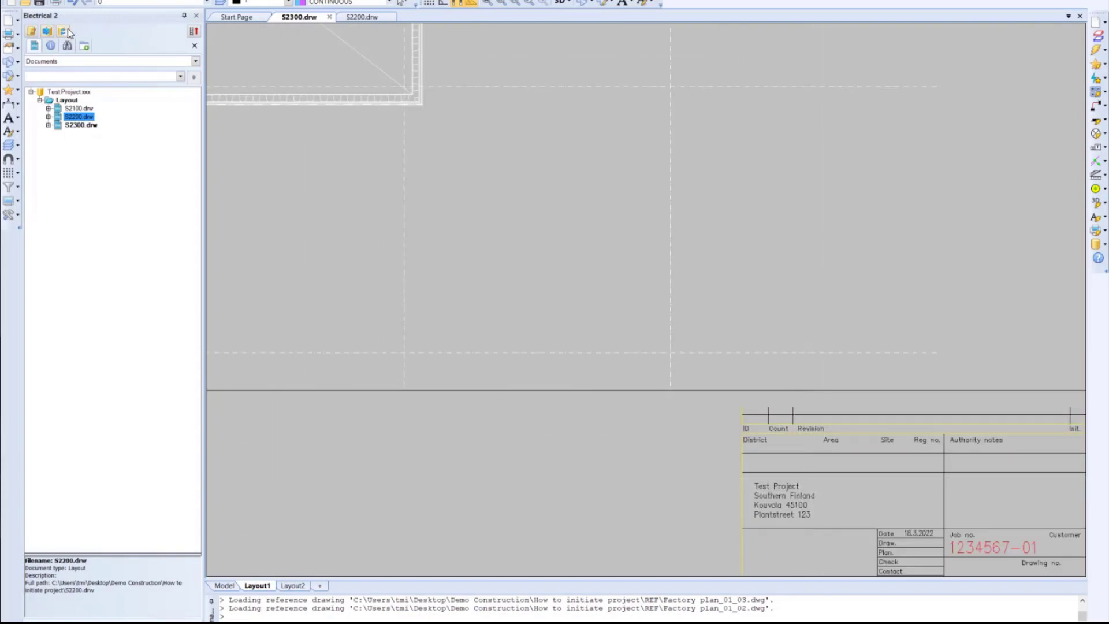
pyautogui.click(67, 30)
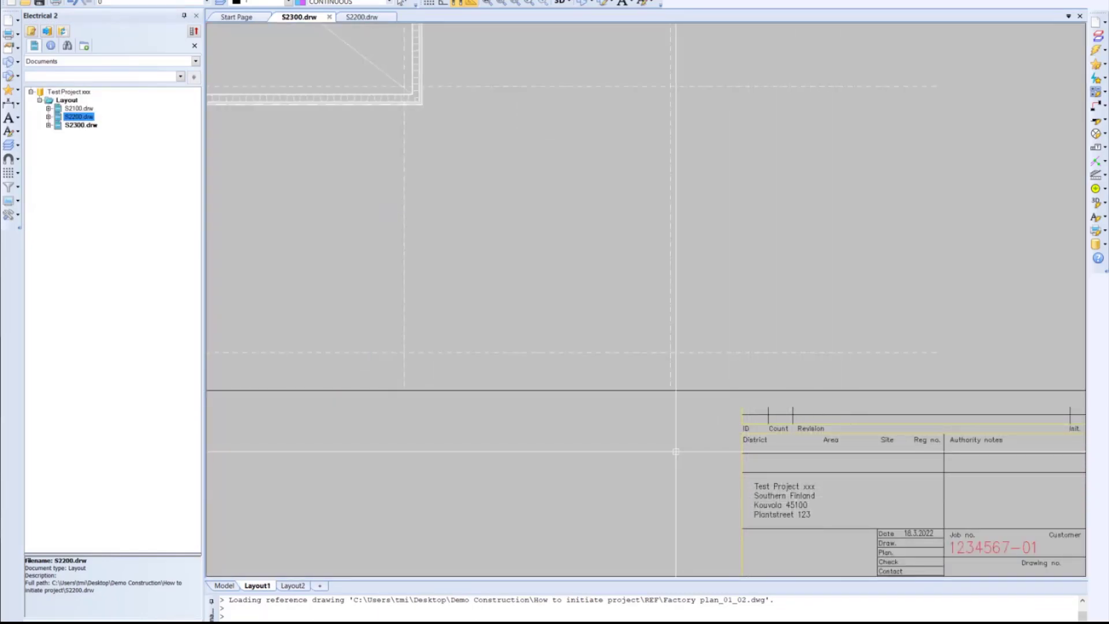
pyautogui.scroll(-3, 674, 448)
pyautogui.scroll(-2, 670, 451)
pyautogui.scroll(-2, 414, 132)
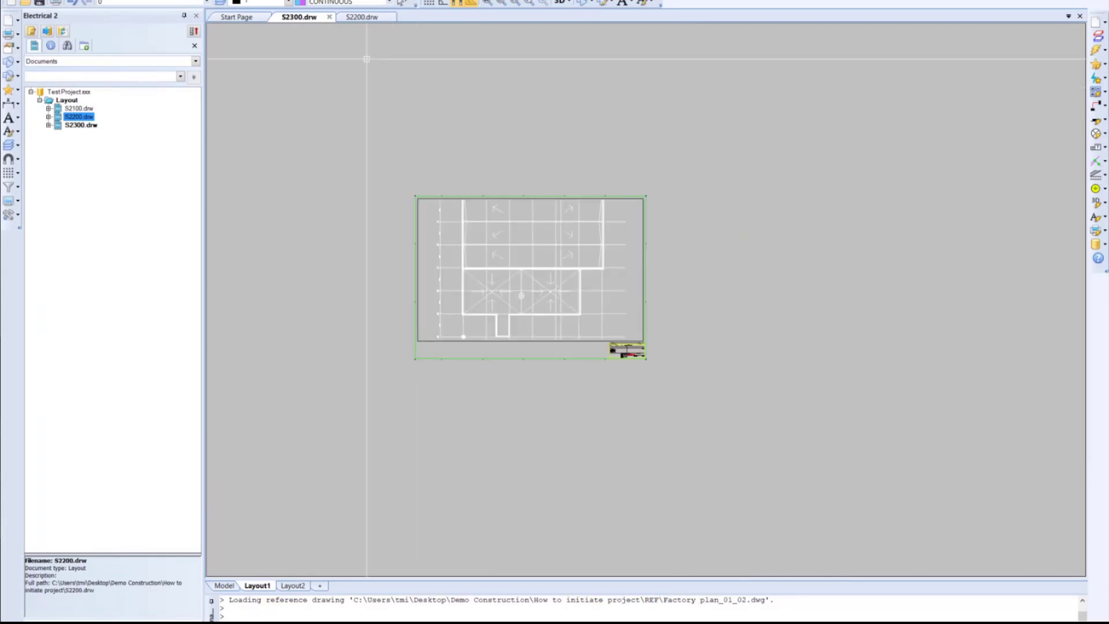
# Open the storey settings from the S2300.drw model and add storey 1 with a 3300 mm height and drawing S2100.drw
pyautogui.click(227, 585)
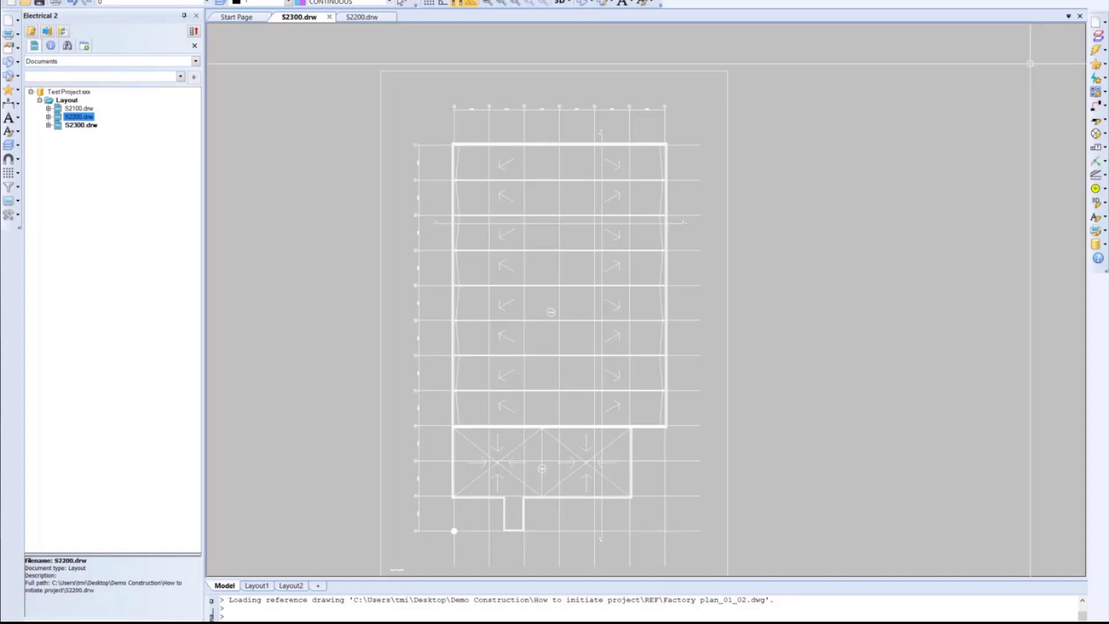
pyautogui.click(1102, 23)
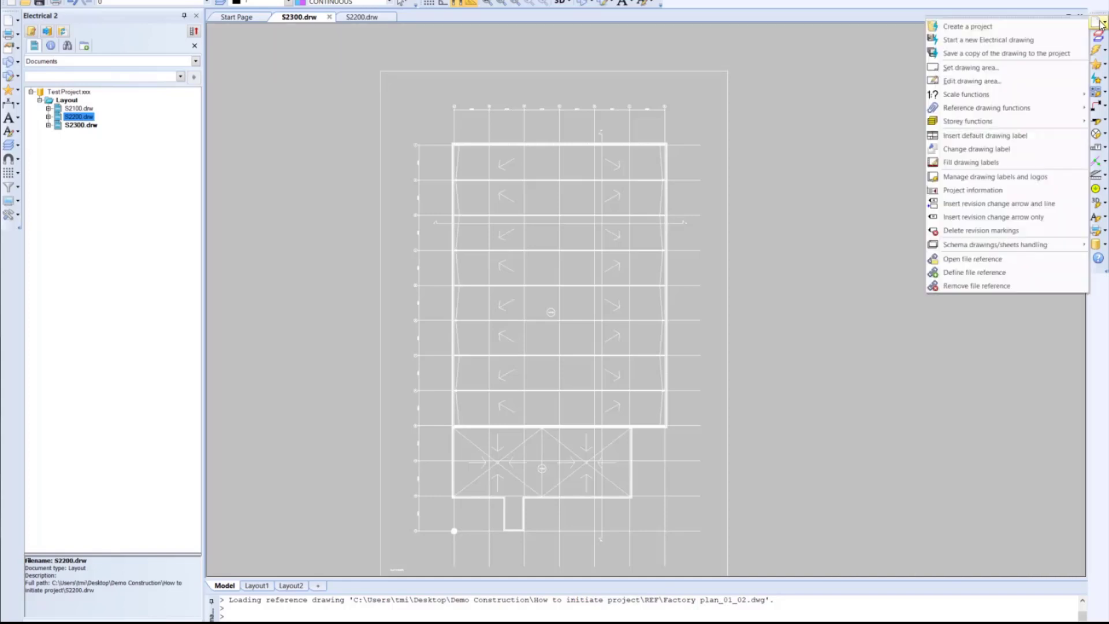
pyautogui.moveTo(982, 120)
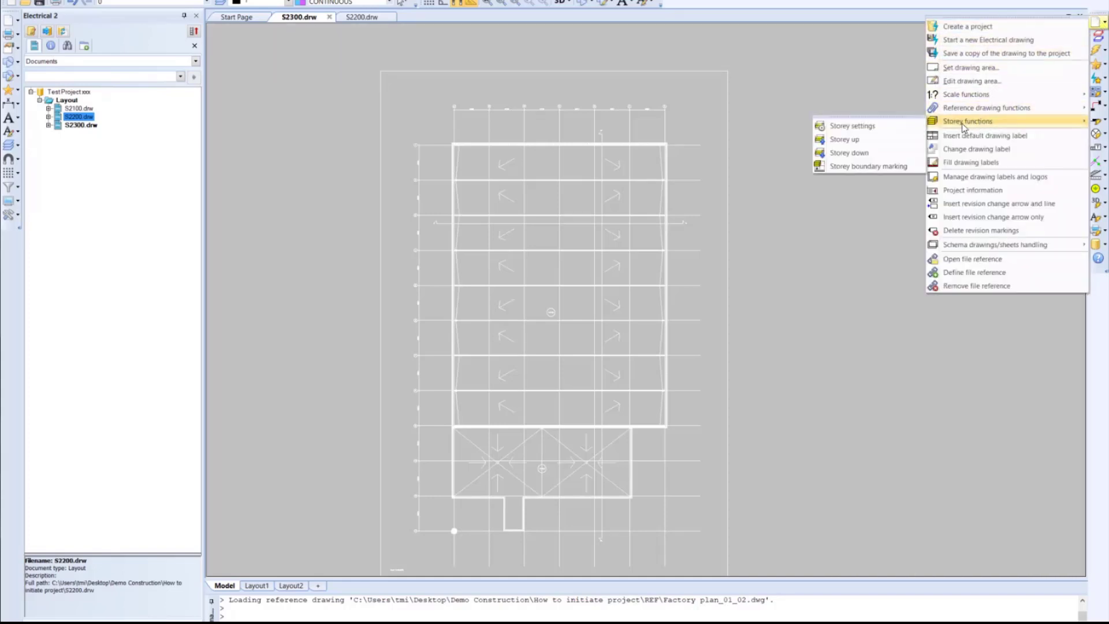
pyautogui.click(903, 127)
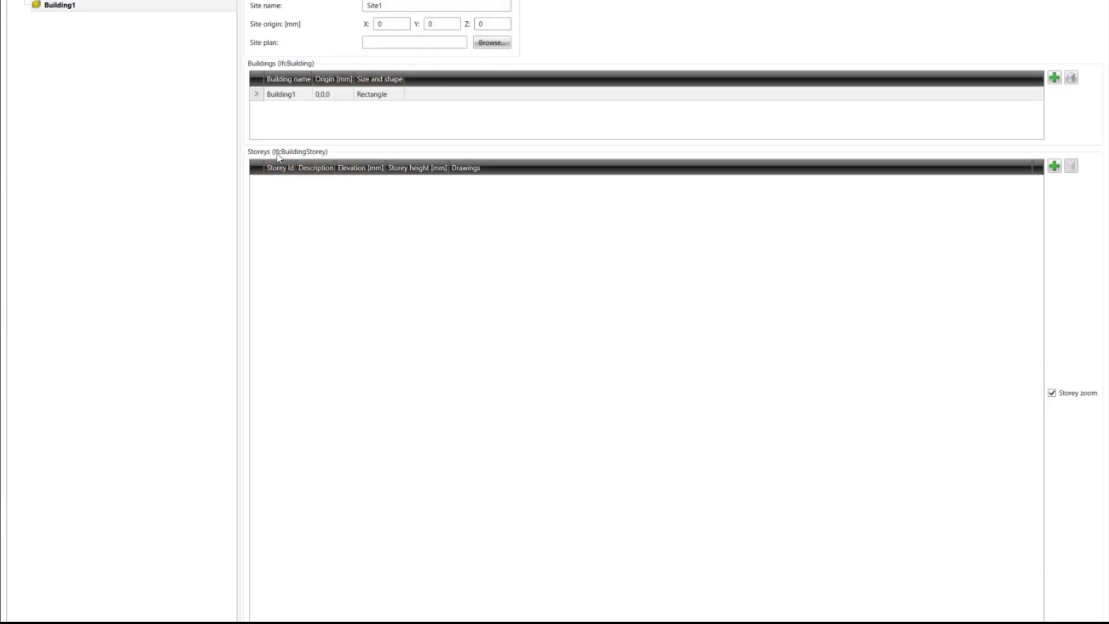
pyautogui.click(1055, 167)
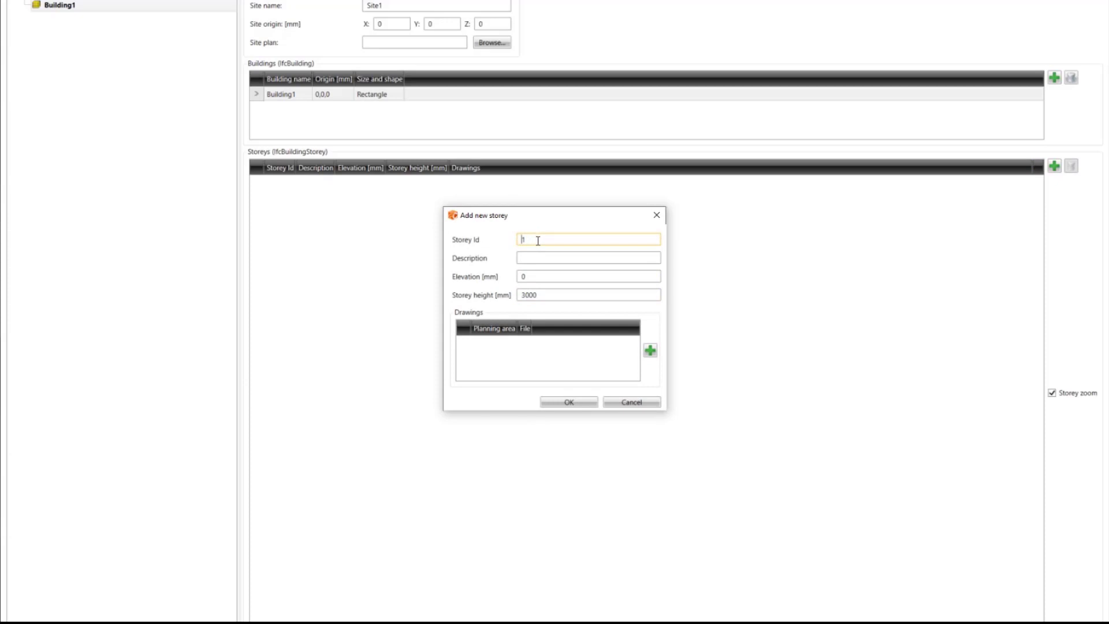
pyautogui.click(649, 353)
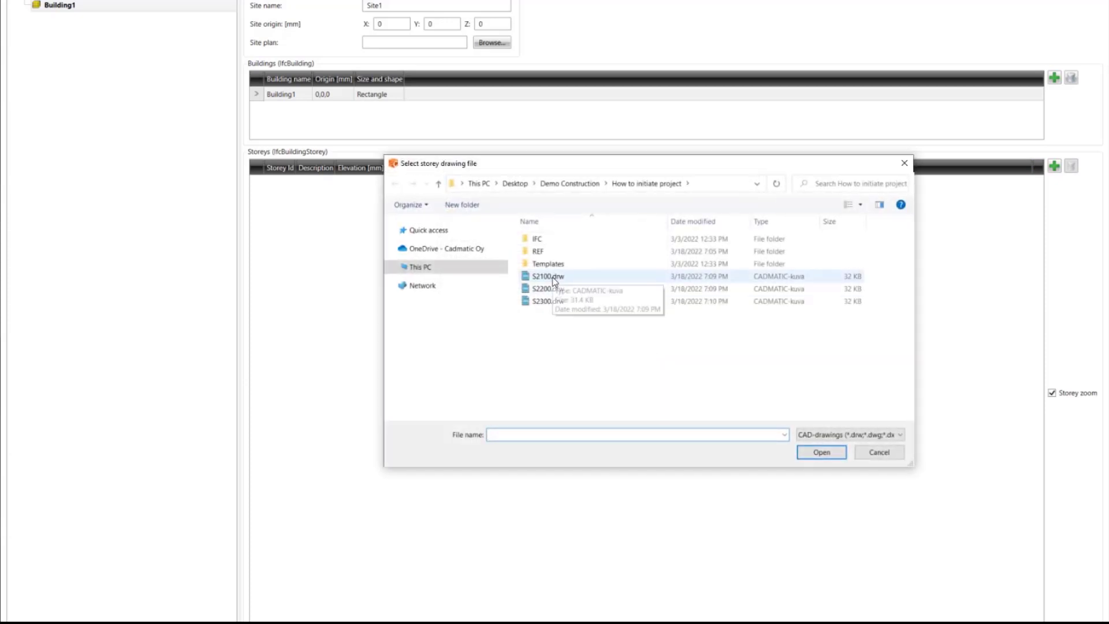
pyautogui.doubleClick(553, 279)
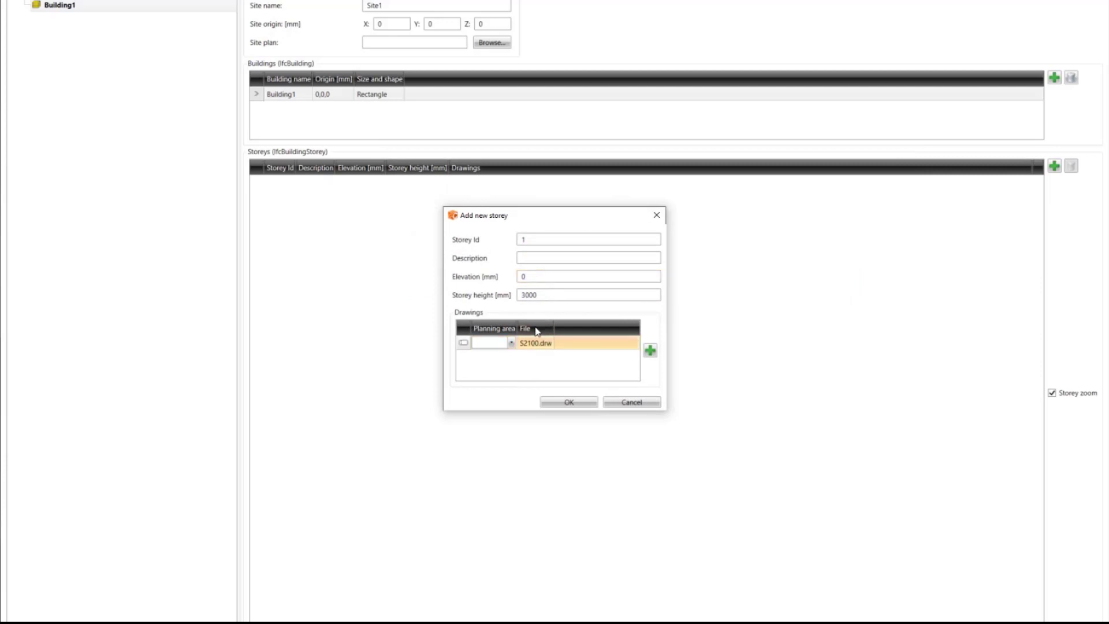
pyautogui.doubleClick(530, 295)
pyautogui.write('3')
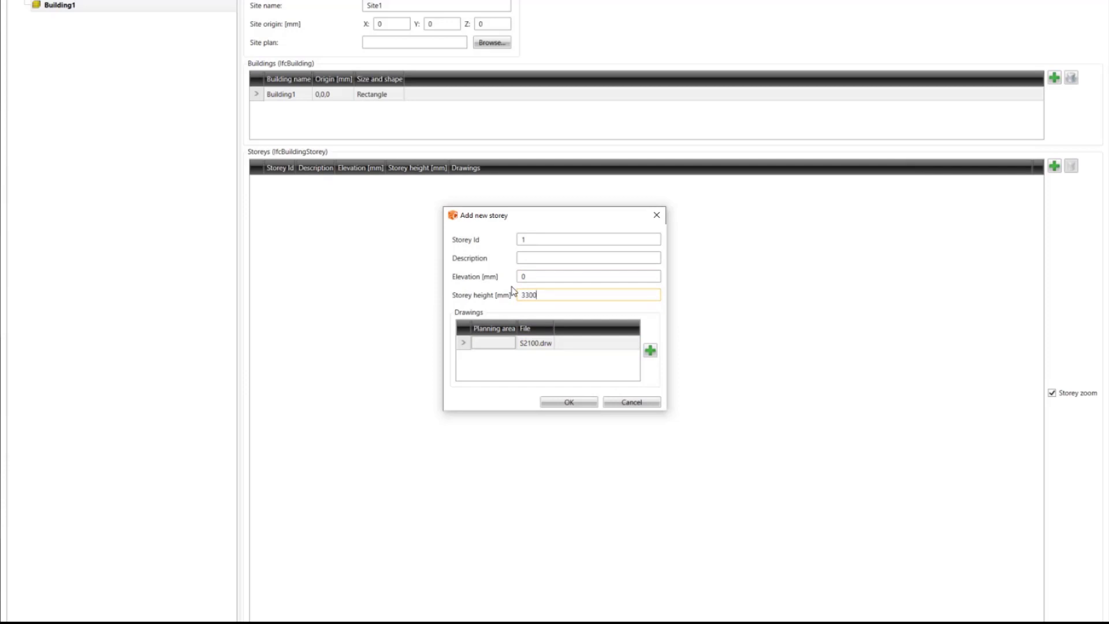
pyautogui.click(568, 402)
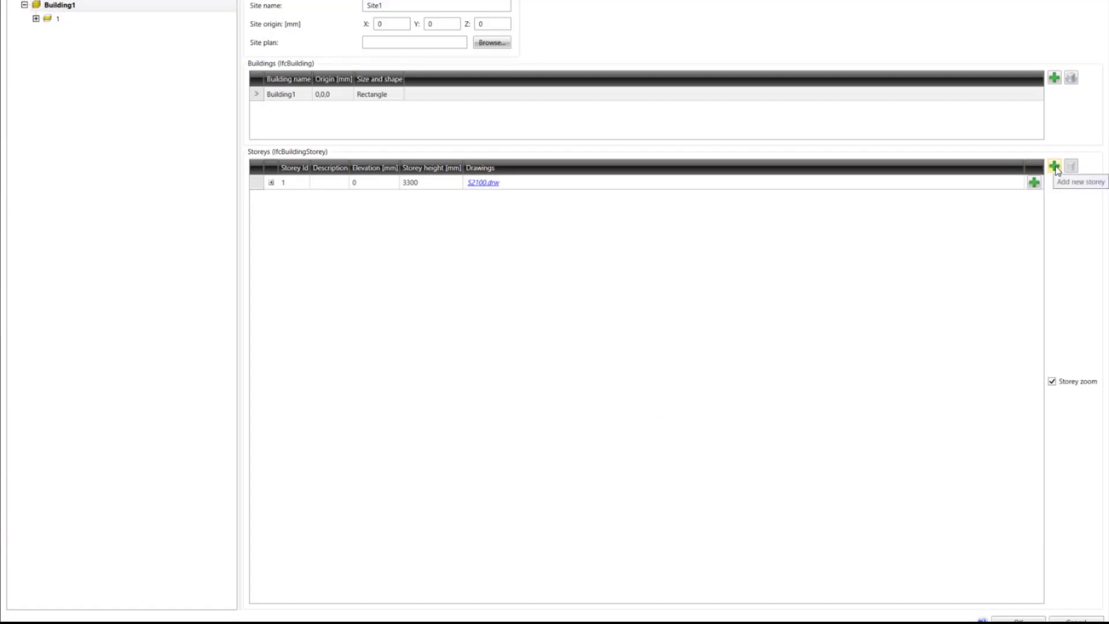
# Add storey 2 to Building1 with a storey height of 2900 mm and drawing S2200.drw
pyautogui.click(1055, 167)
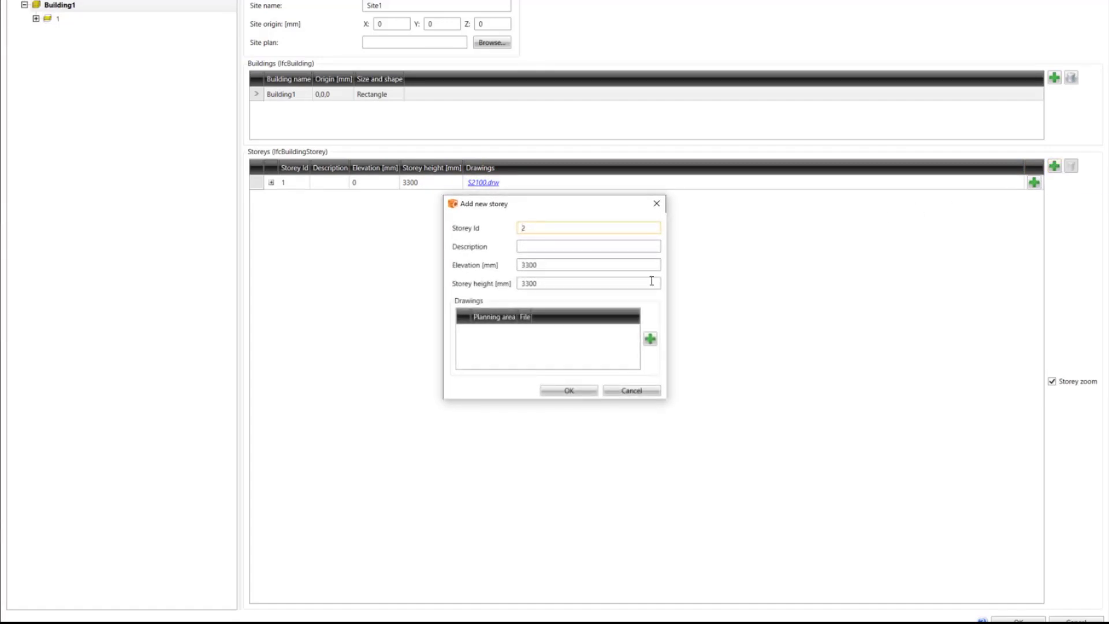
pyautogui.click(551, 284)
pyautogui.write('29')
pyautogui.click(650, 339)
pyautogui.doubleClick(577, 277)
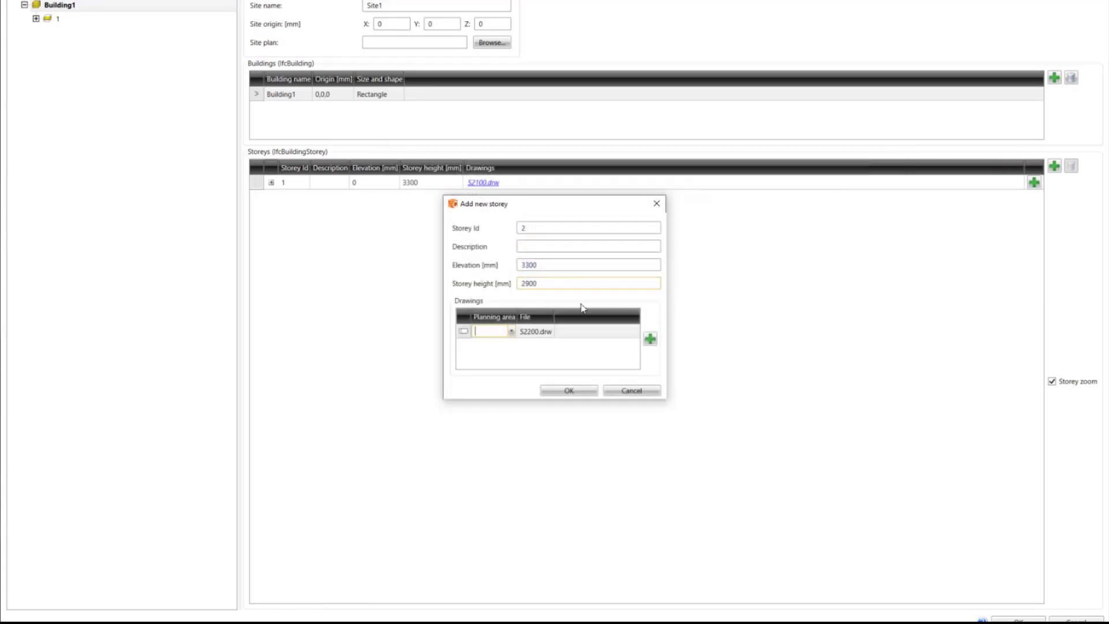
pyautogui.click(582, 393)
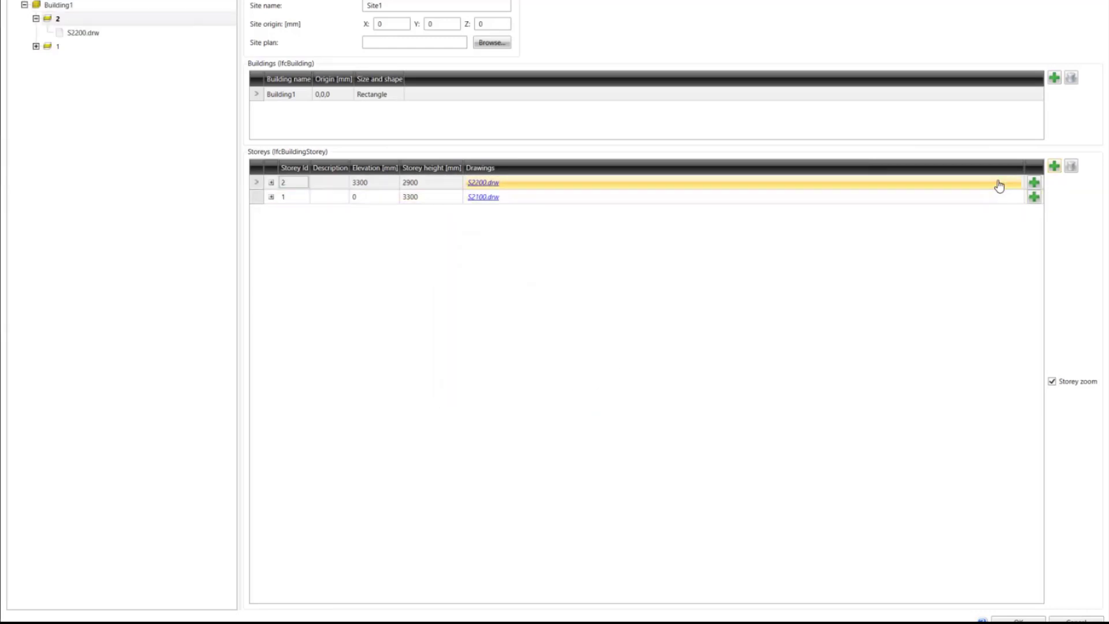
# Add storey 3 with a storey height of 2800 mm and drawing S2300.drw, and accept the storey settings
pyautogui.click(1055, 166)
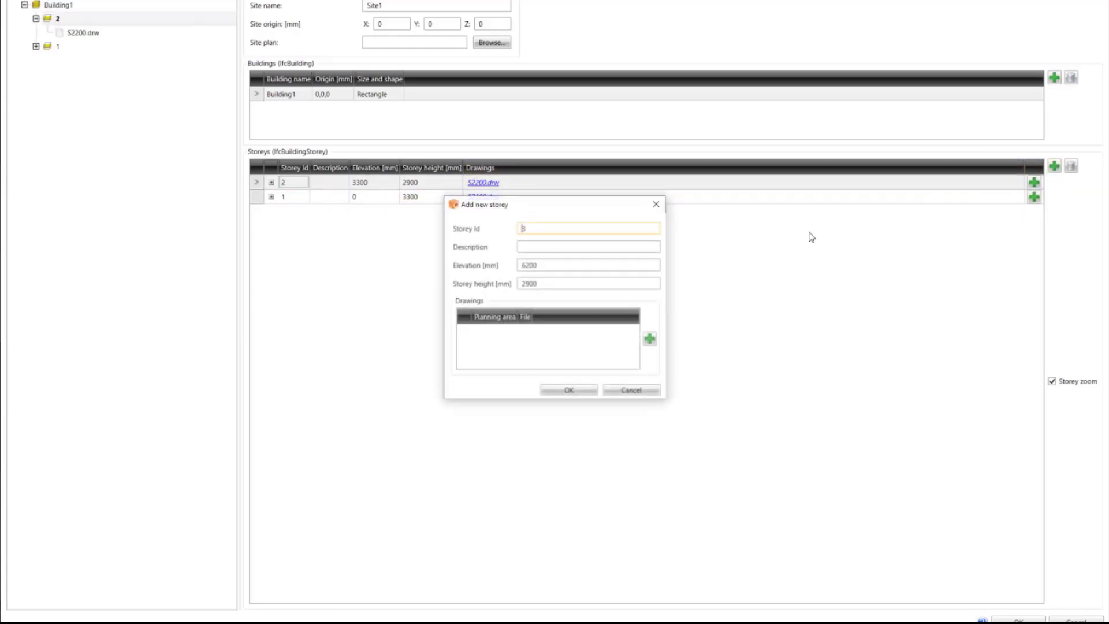
pyautogui.doubleClick(558, 285)
pyautogui.write('2')
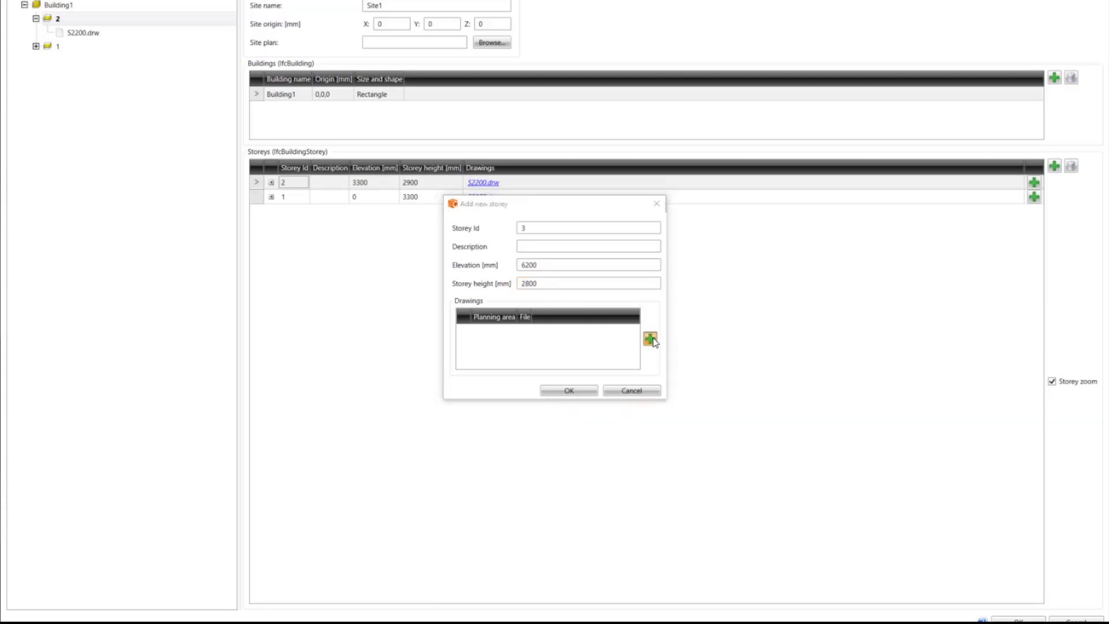
pyautogui.click(650, 339)
pyautogui.doubleClick(548, 290)
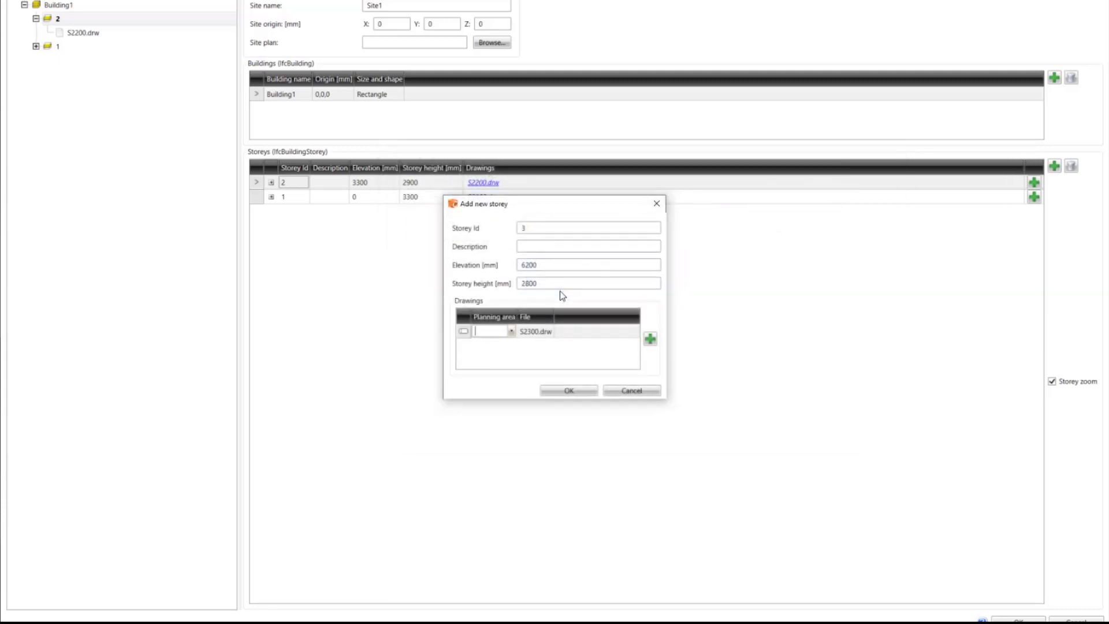
pyautogui.click(585, 392)
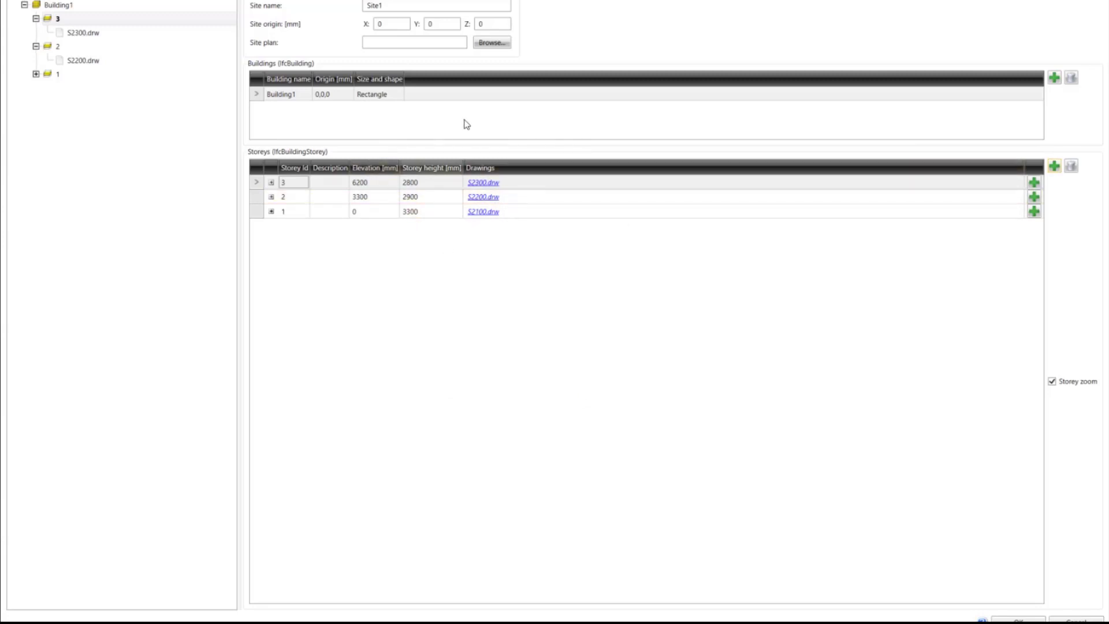
pyautogui.click(1017, 620)
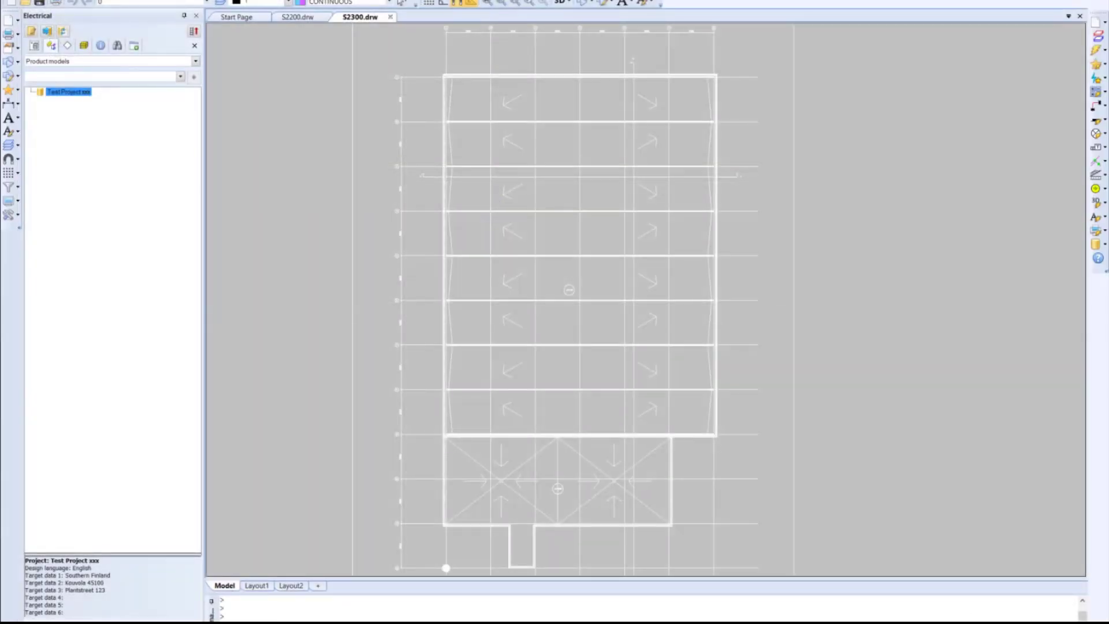
# Open the S2100.drw drawing from the project's Layout documents and float the Symbols tools over the drawing area
pyautogui.rightClick(75, 108)
pyautogui.click(137, 115)
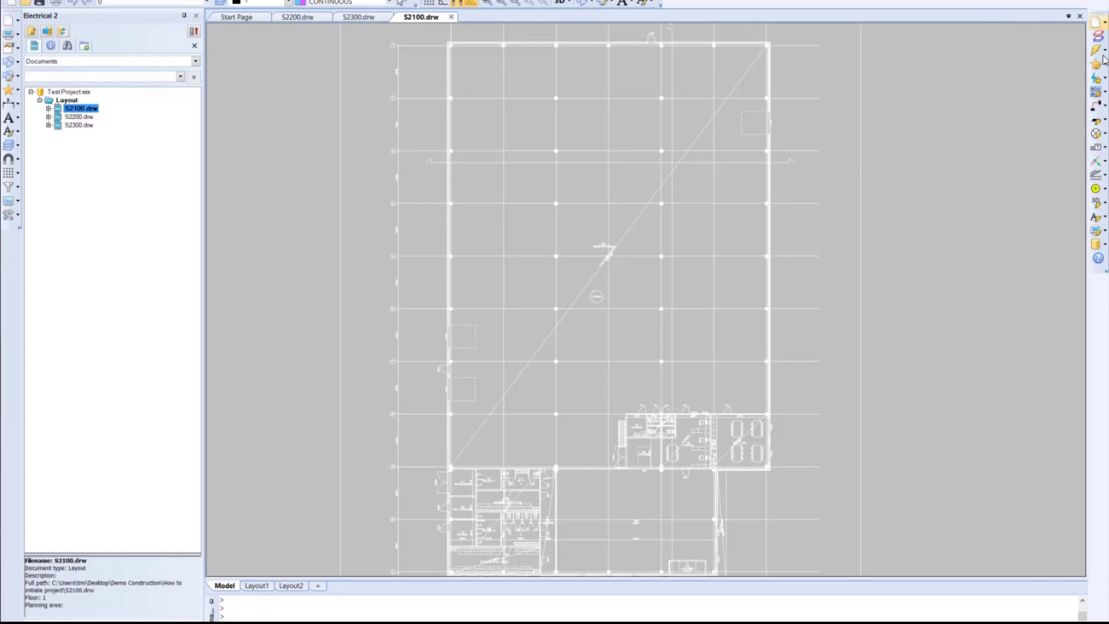
pyautogui.click(1096, 80)
pyautogui.moveTo(1065, 73); pyautogui.dragTo(673, 222)
pyautogui.click(680, 238)
pyautogui.click(1082, 257)
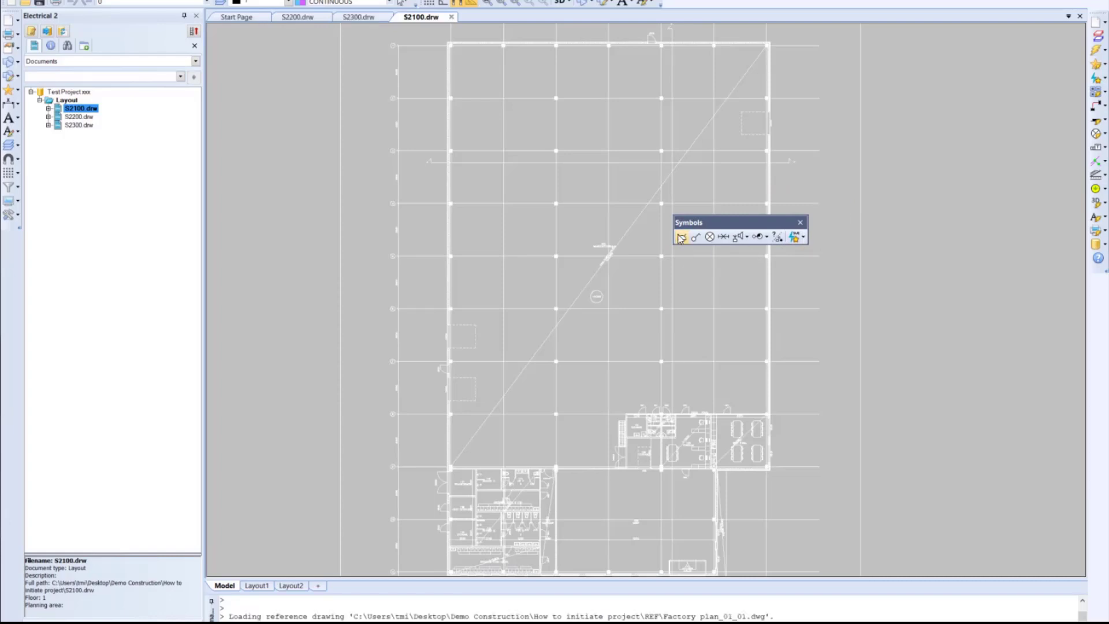
pyautogui.click(739, 238)
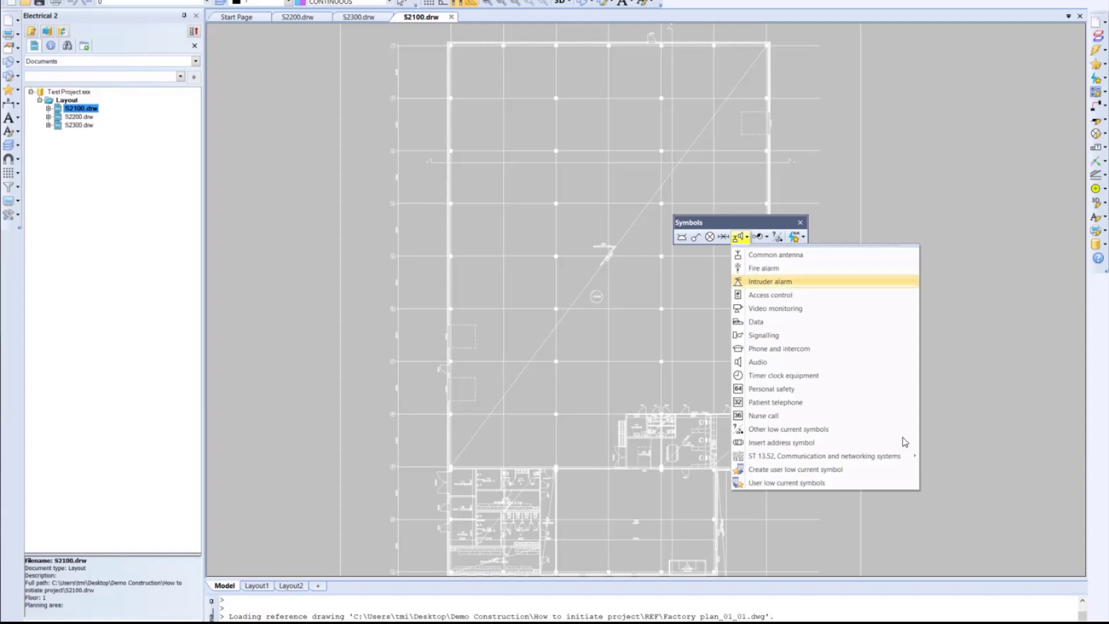
pyautogui.moveTo(897, 458)
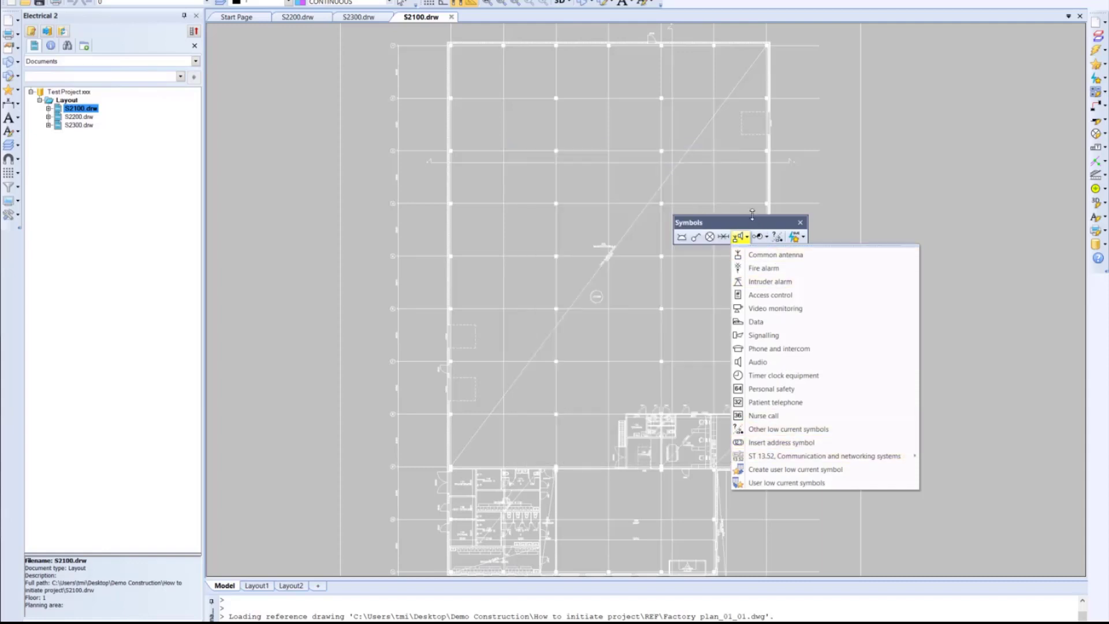
pyautogui.click(753, 220)
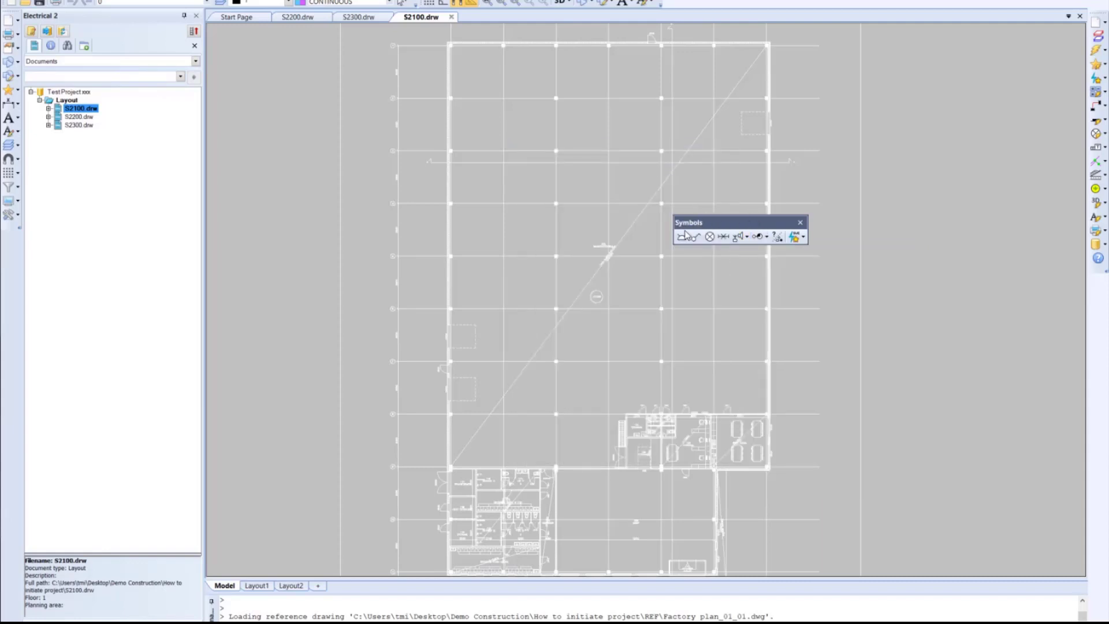
# Place two plug socket symbols in the empty area left of the factory plan's grid axes
pyautogui.moveTo(410, 245); pyautogui.dragTo(510, 249, button='middle')
pyautogui.scroll(2, 505, 284)
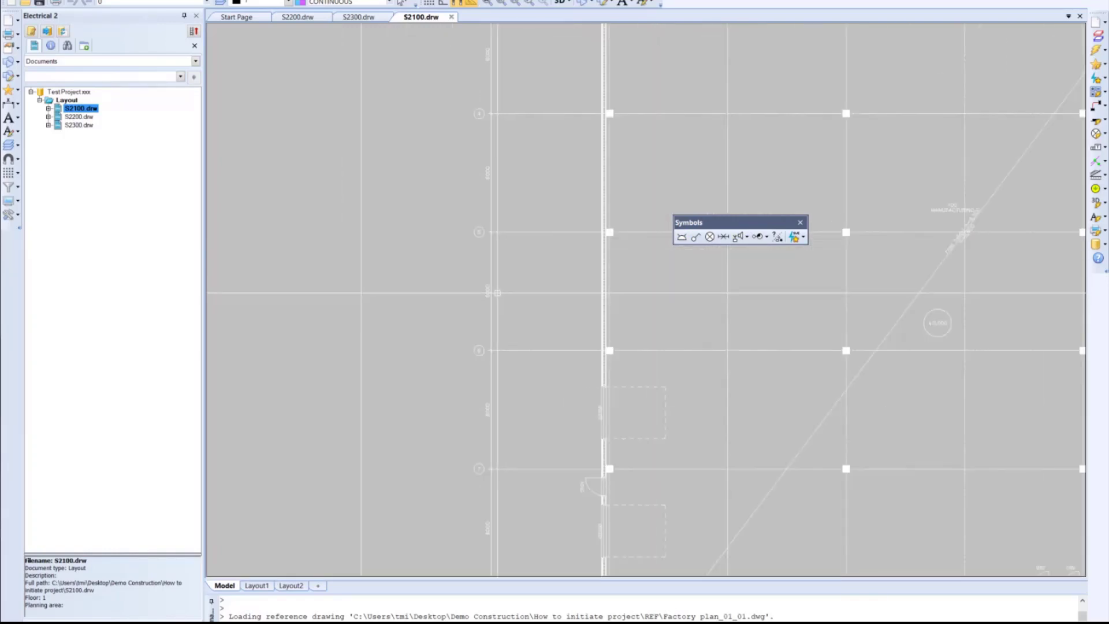
pyautogui.moveTo(500, 289); pyautogui.dragTo(668, 279, button='middle')
pyautogui.click(685, 240)
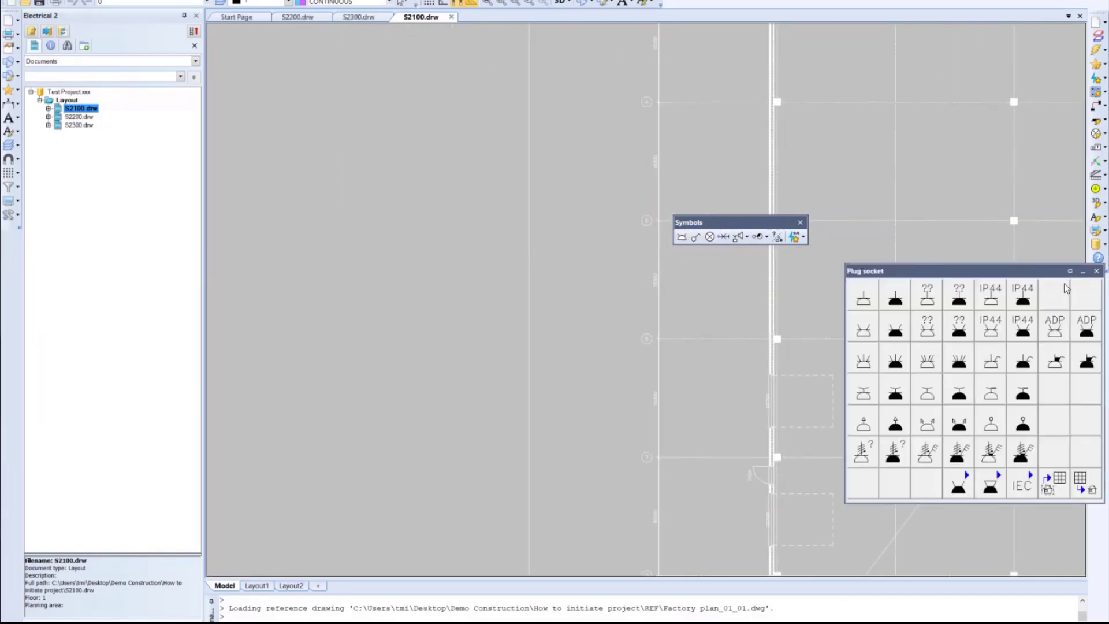
pyautogui.click(999, 299)
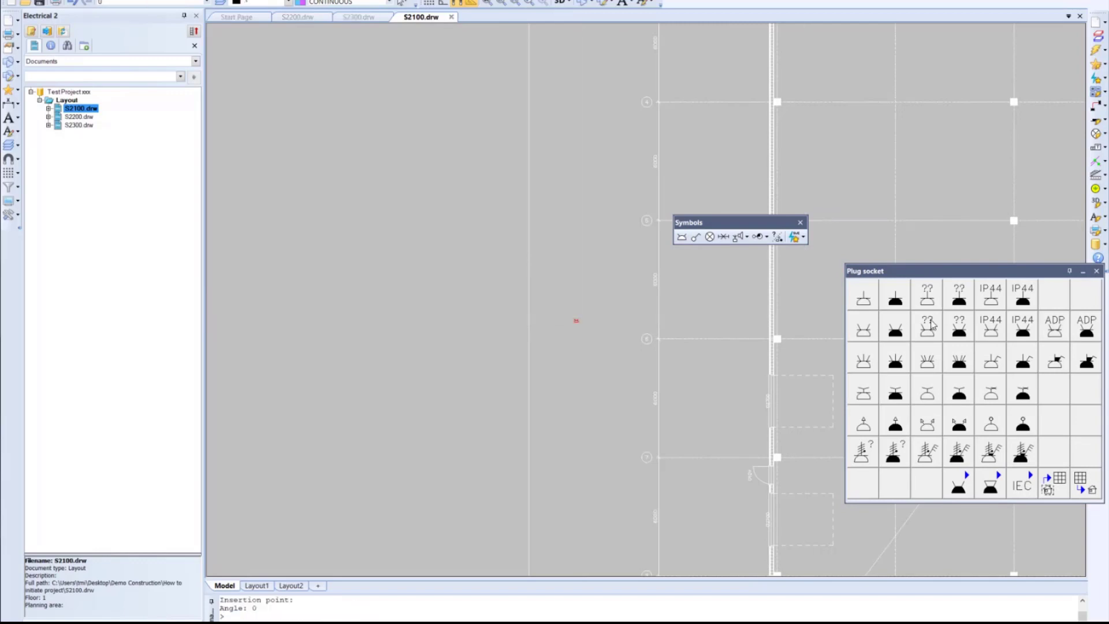
pyautogui.click(576, 320)
pyautogui.press('Escape')
# Place a switch symbol and a circled-cross light fixture symbol beside the plug sockets
pyautogui.click(695, 237)
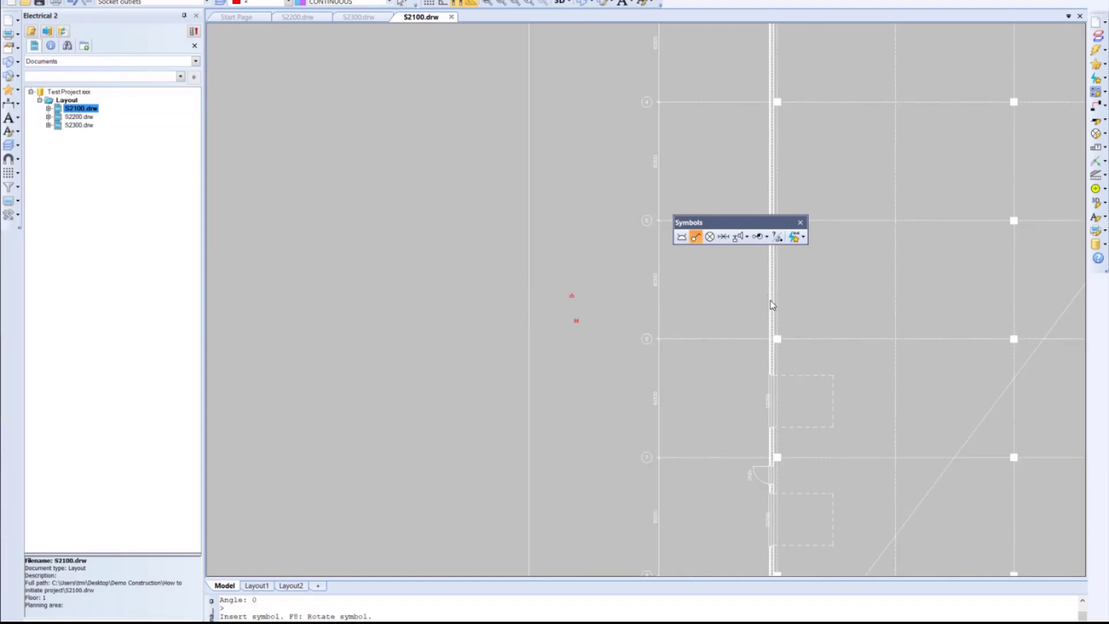
pyautogui.click(844, 341)
pyautogui.click(602, 309)
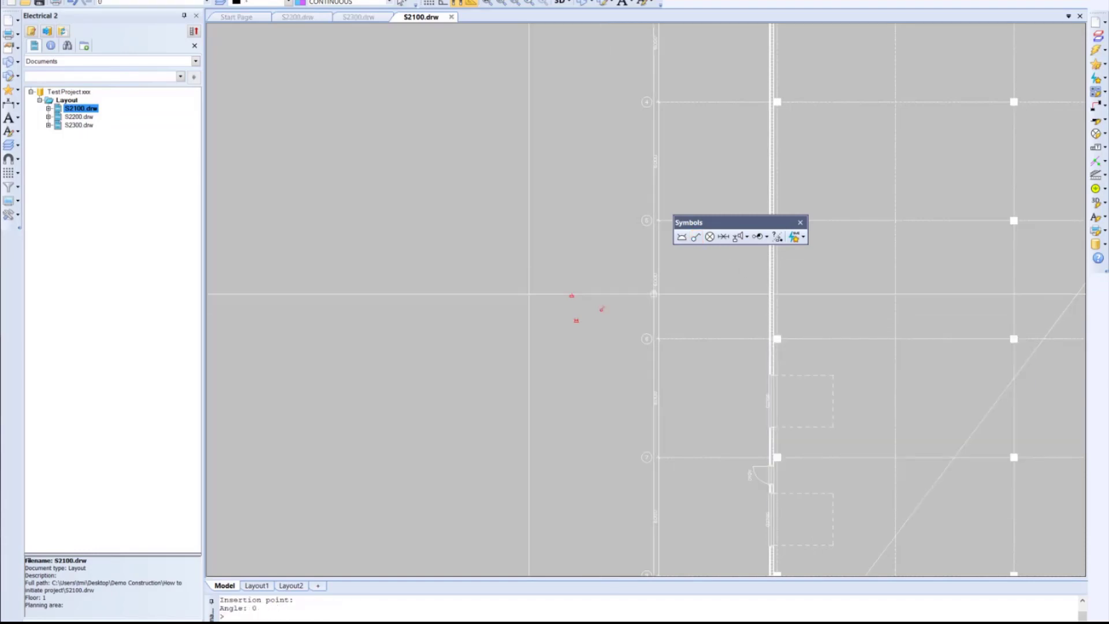
pyautogui.click(724, 236)
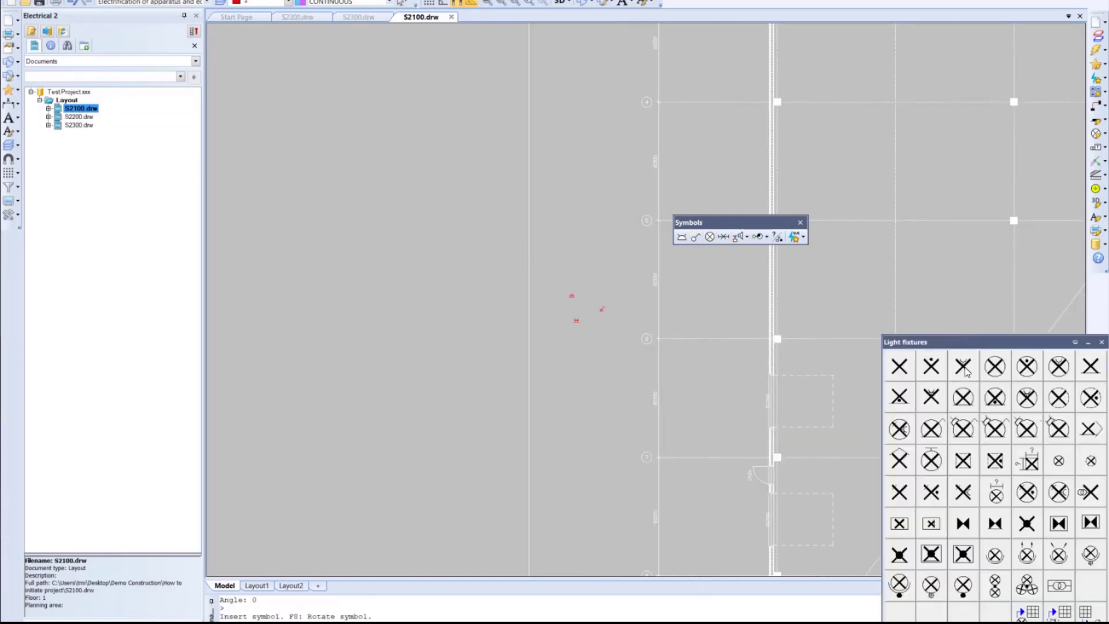
pyautogui.click(1003, 371)
pyautogui.click(600, 326)
# Place a 1250 mm and a 1550 mm fluorescent light fixture symbol below the existing symbols left of the grid axes
pyautogui.click(723, 237)
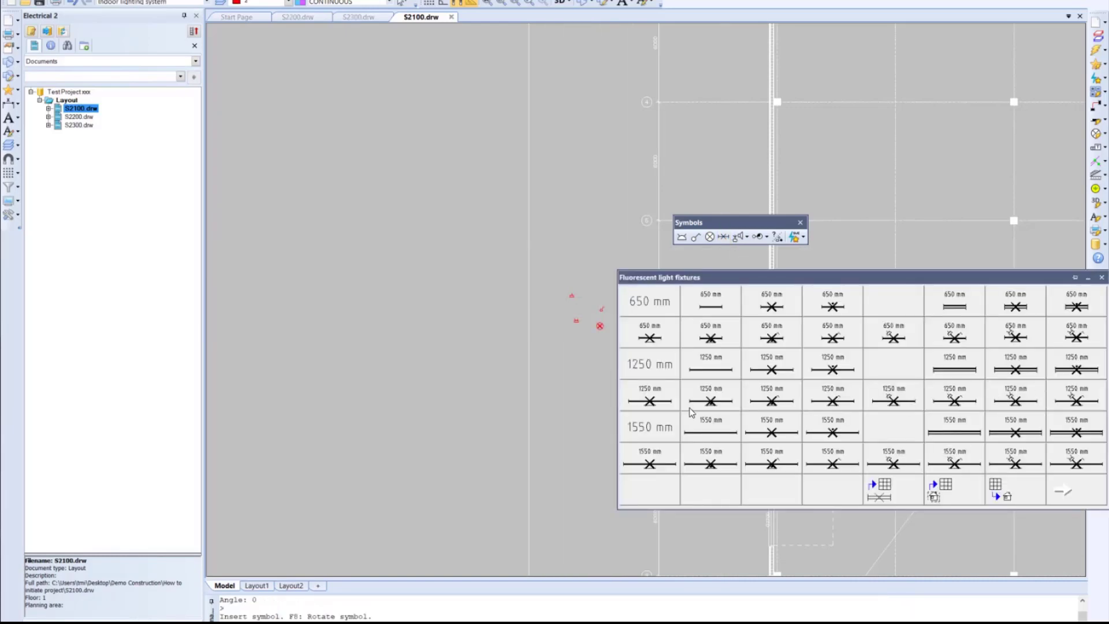
pyautogui.click(786, 369)
pyautogui.click(575, 344)
pyautogui.click(722, 236)
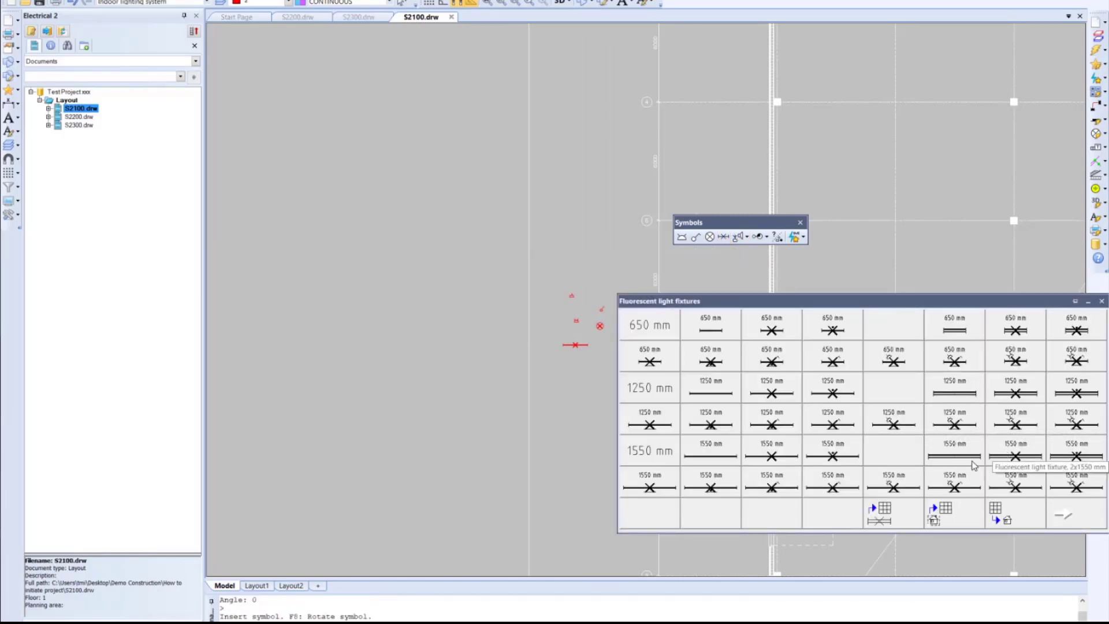
pyautogui.click(781, 460)
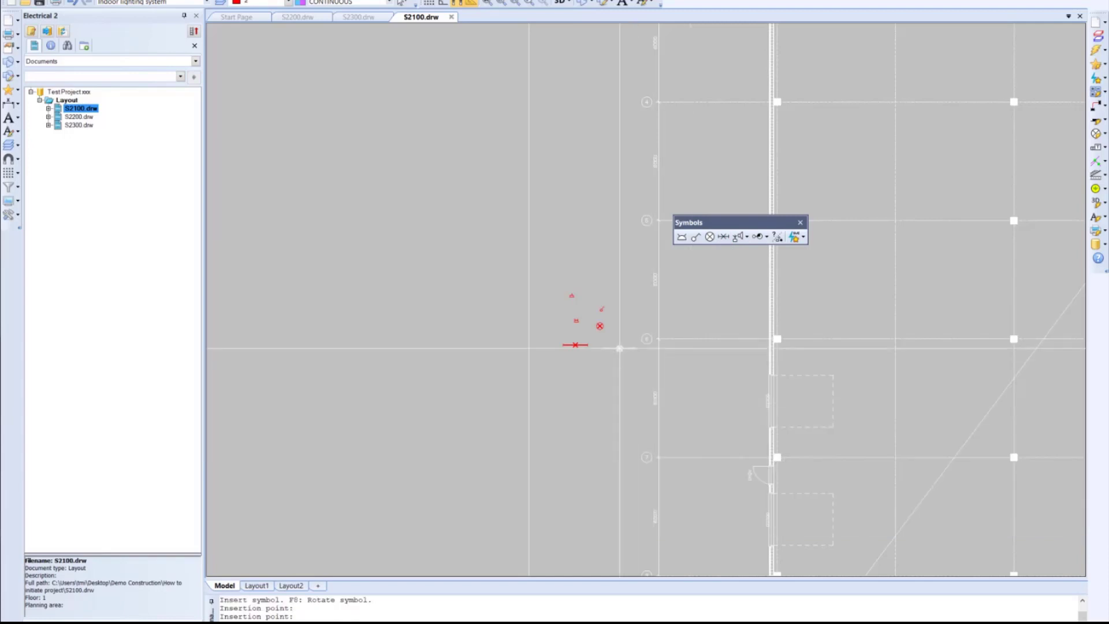
pyautogui.click(597, 357)
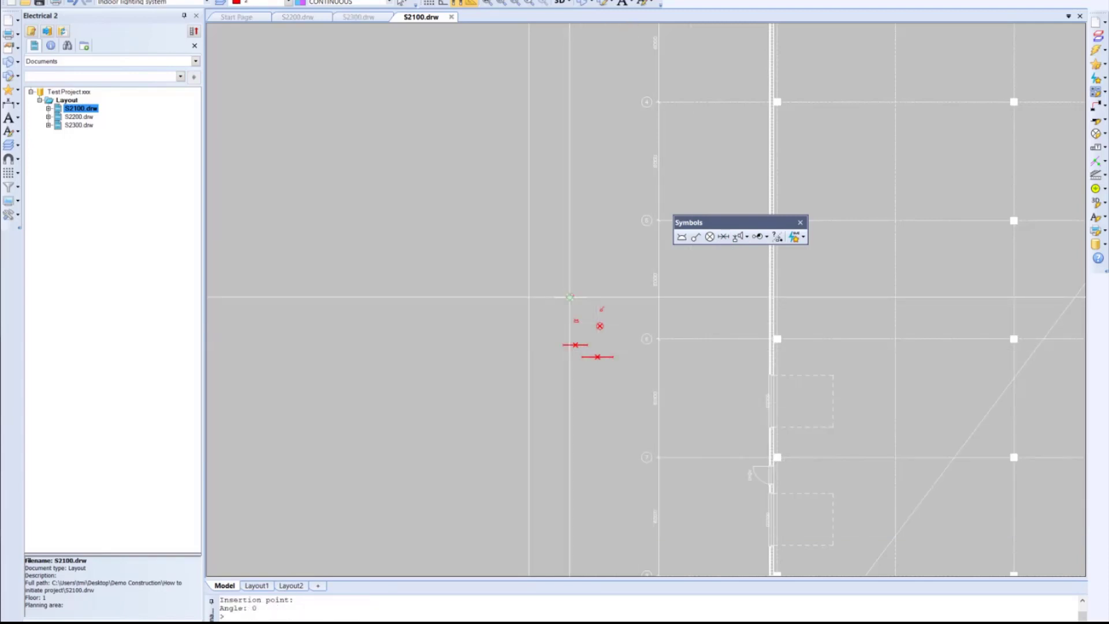
# Create new product models for the project from all the device symbols placed left of the grid axes
pyautogui.scroll(2, 525, 279)
pyautogui.click(138, 620)
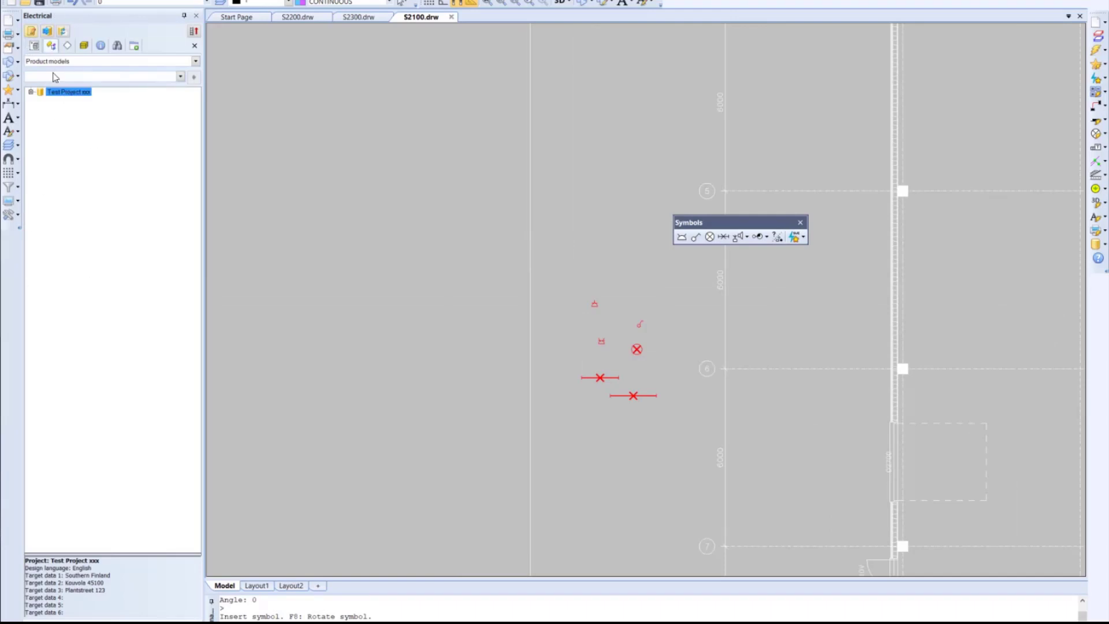
pyautogui.click(68, 94)
pyautogui.rightClick(67, 94)
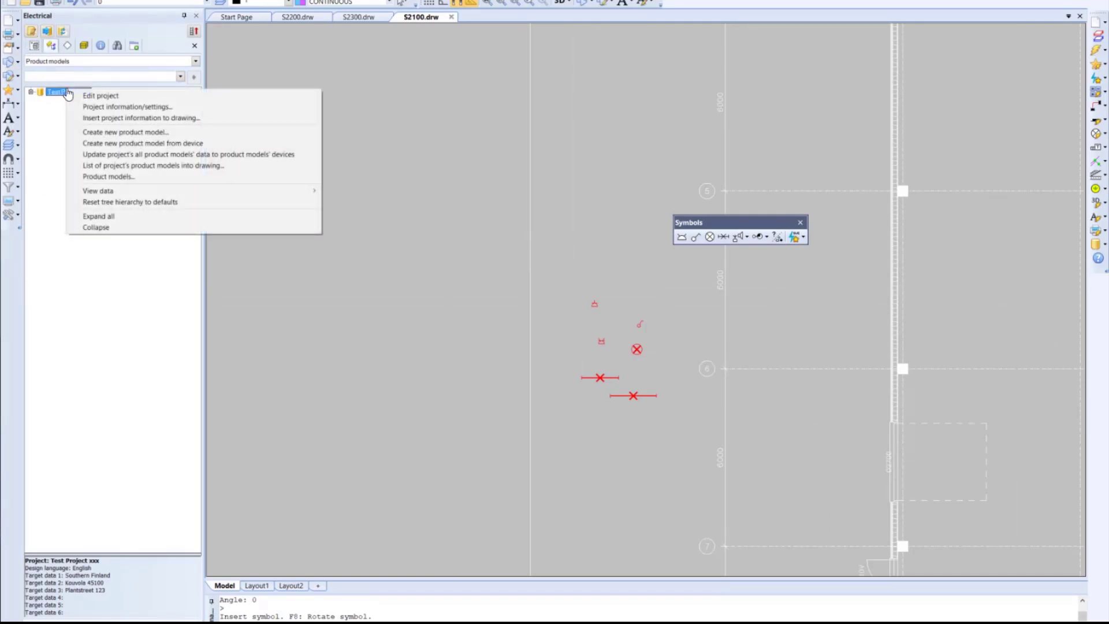
pyautogui.click(130, 145)
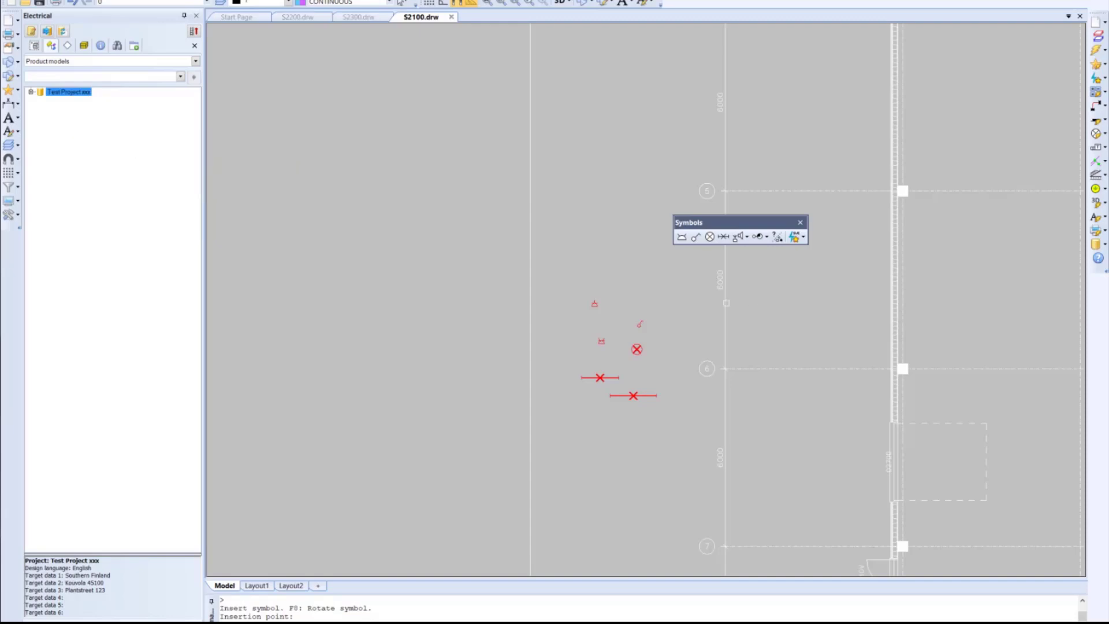
pyautogui.click(572, 290)
pyautogui.click(677, 440)
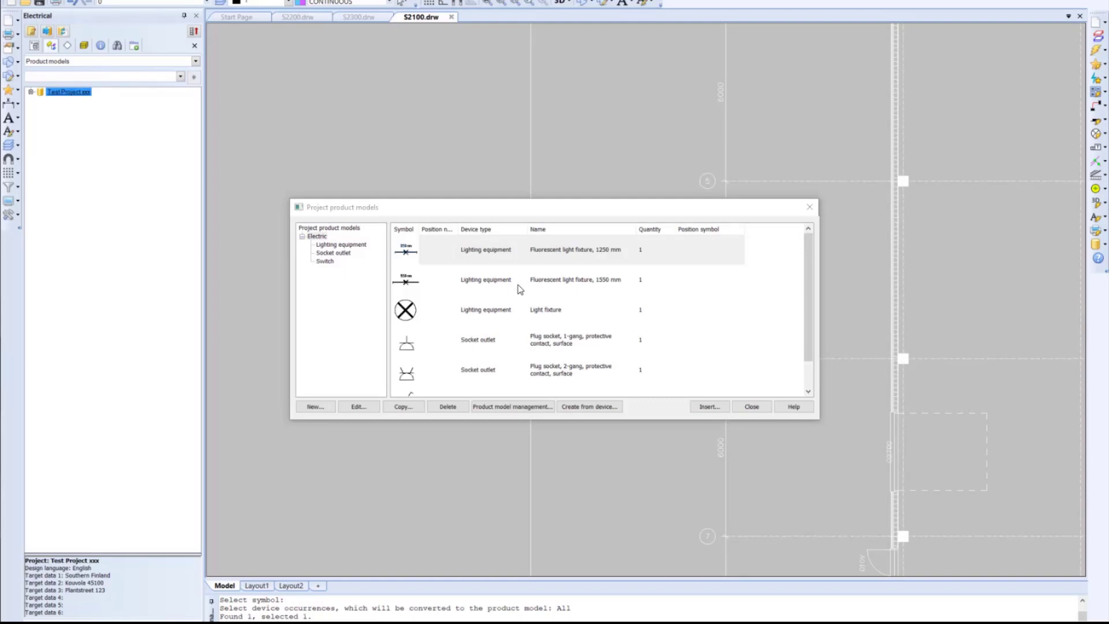
# Edit the 1550 mm fluorescent fixture's product model with an i10-1500 LED 8000 HF name, position 1 and a diamond position symbol
pyautogui.click(478, 285)
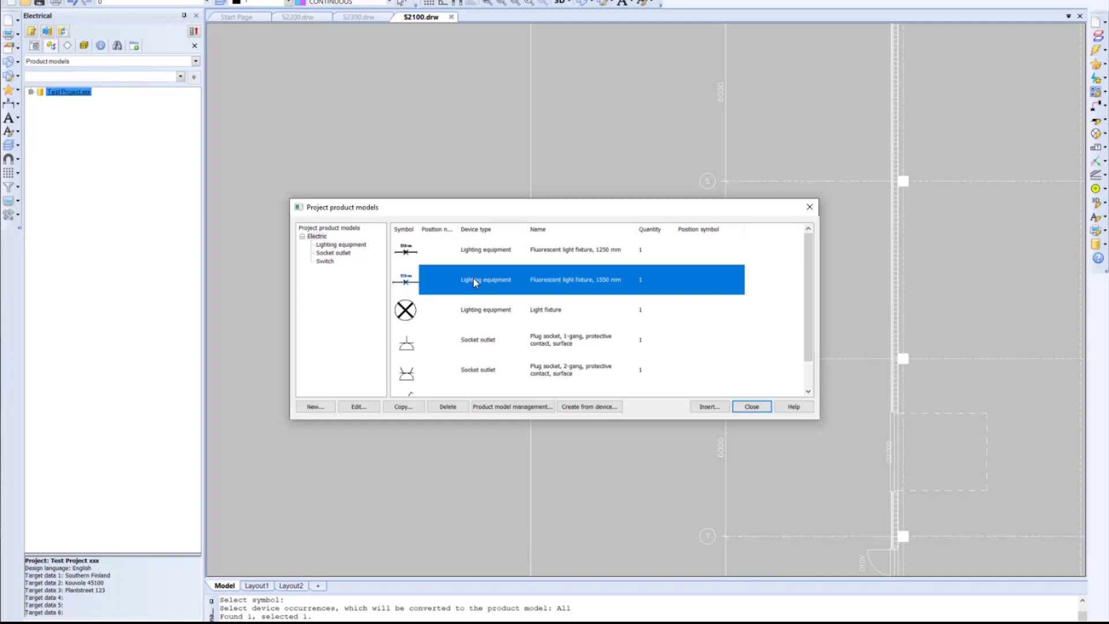
pyautogui.rightClick(473, 278)
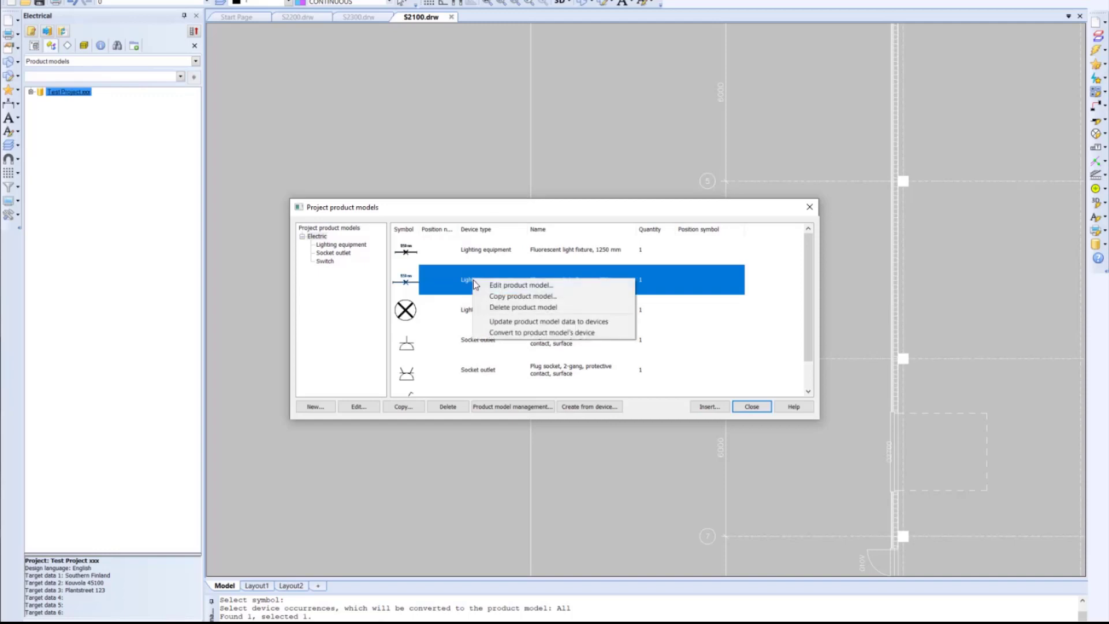
pyautogui.click(510, 285)
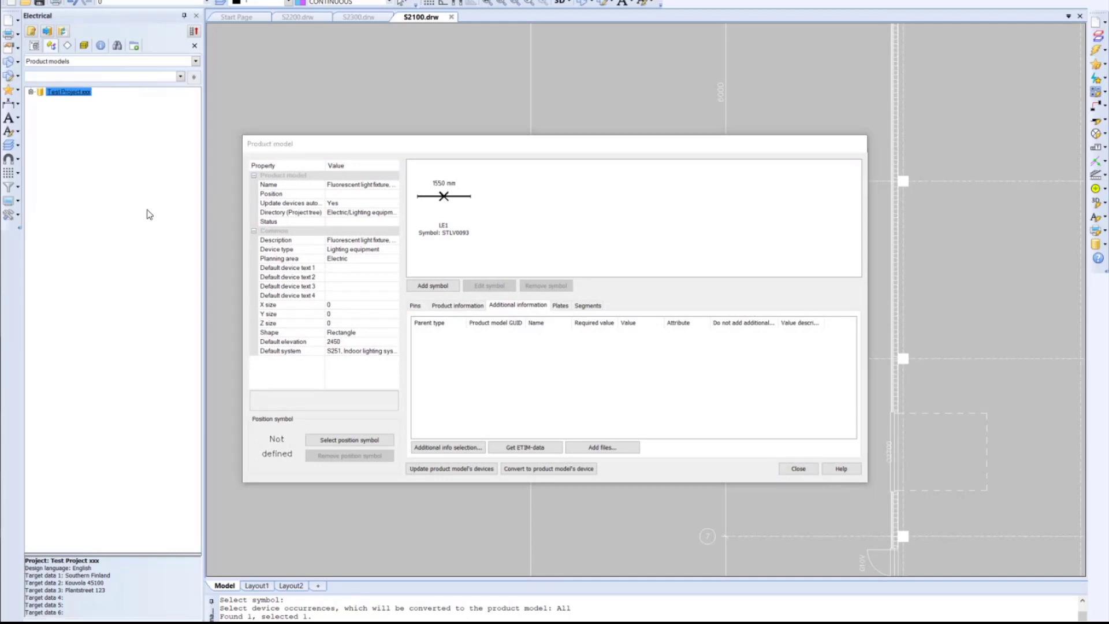
pyautogui.click(353, 185)
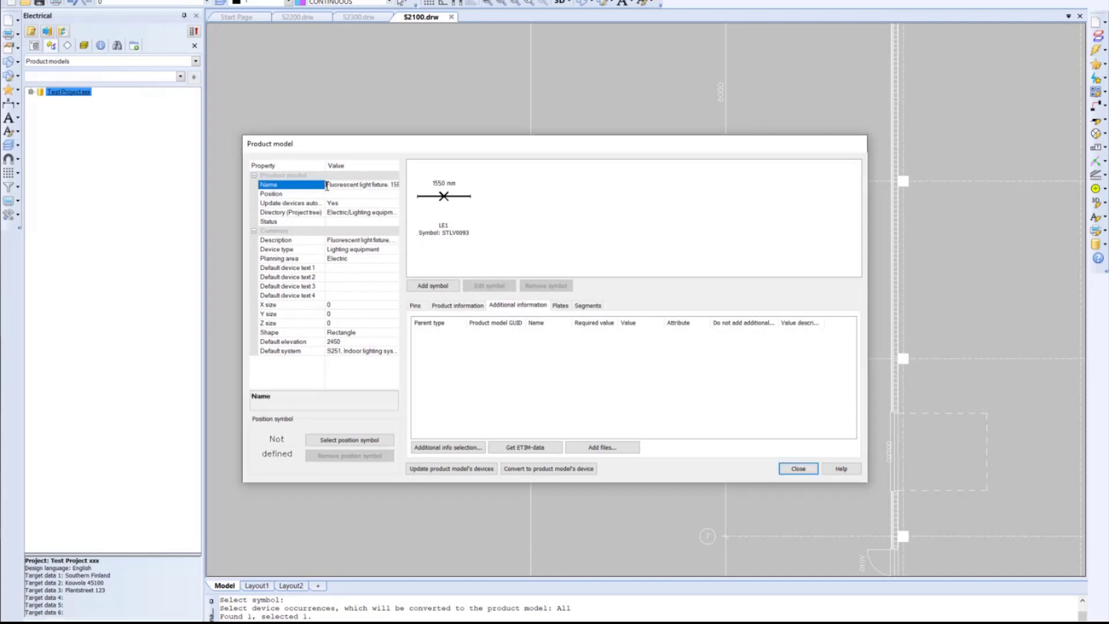
pyautogui.hotkey('ctrl', 'v')
pyautogui.click(353, 194)
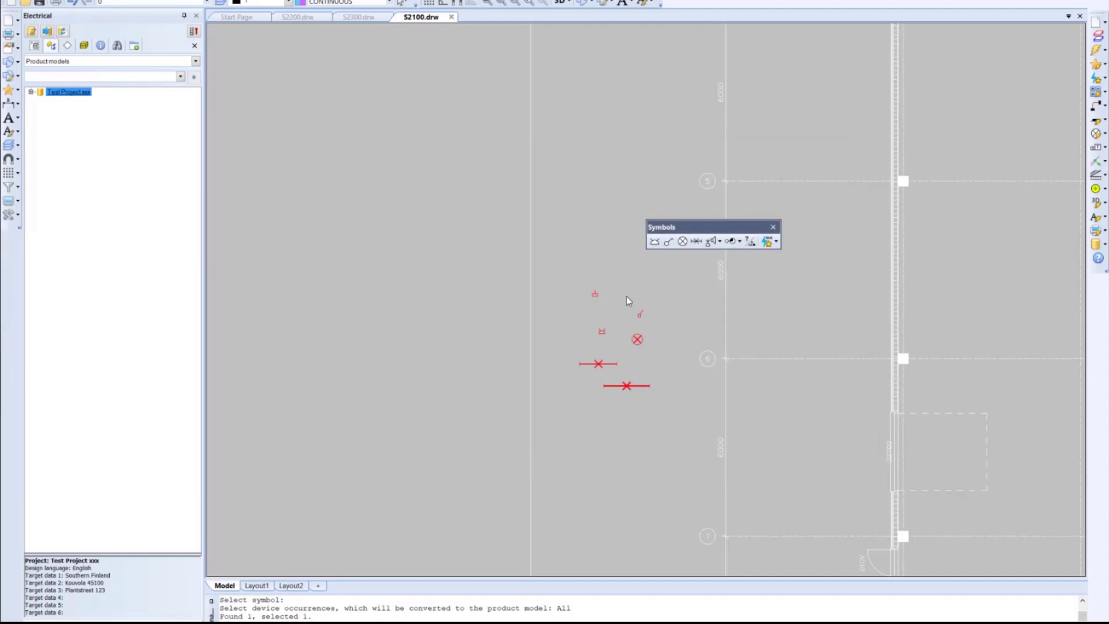
pyautogui.click(396, 286)
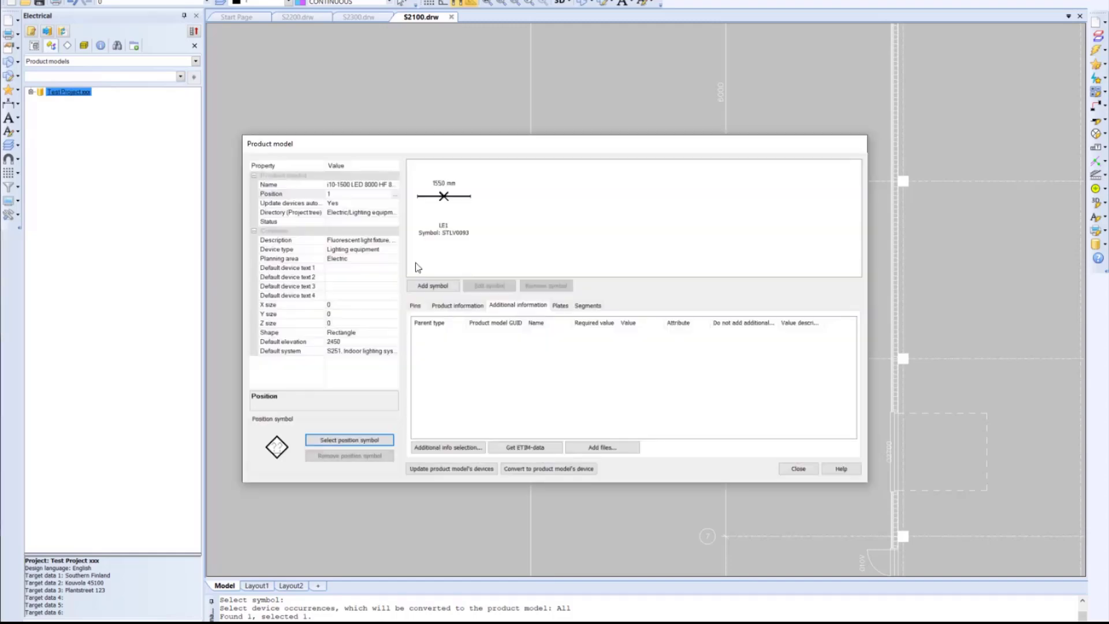
# Set the product model's description to LED and its X, Y and Z sizes to 1559, 148 and 125
pyautogui.click(359, 240)
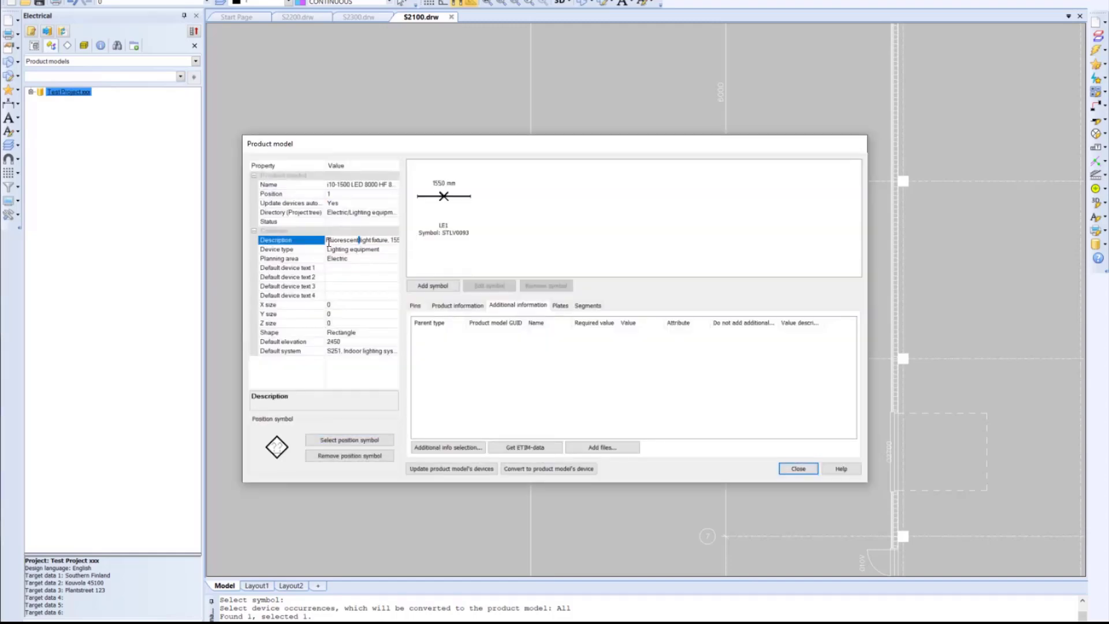
pyautogui.moveTo(327, 239); pyautogui.dragTo(451, 239)
pyautogui.write('LED')
pyautogui.press('Return')
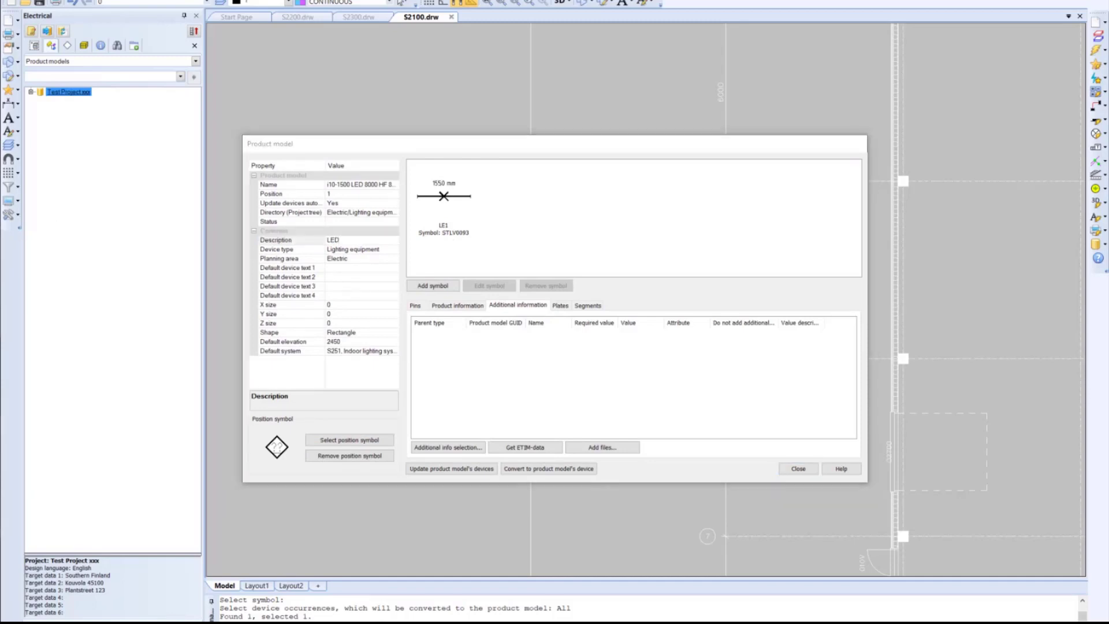
pyautogui.click(344, 307)
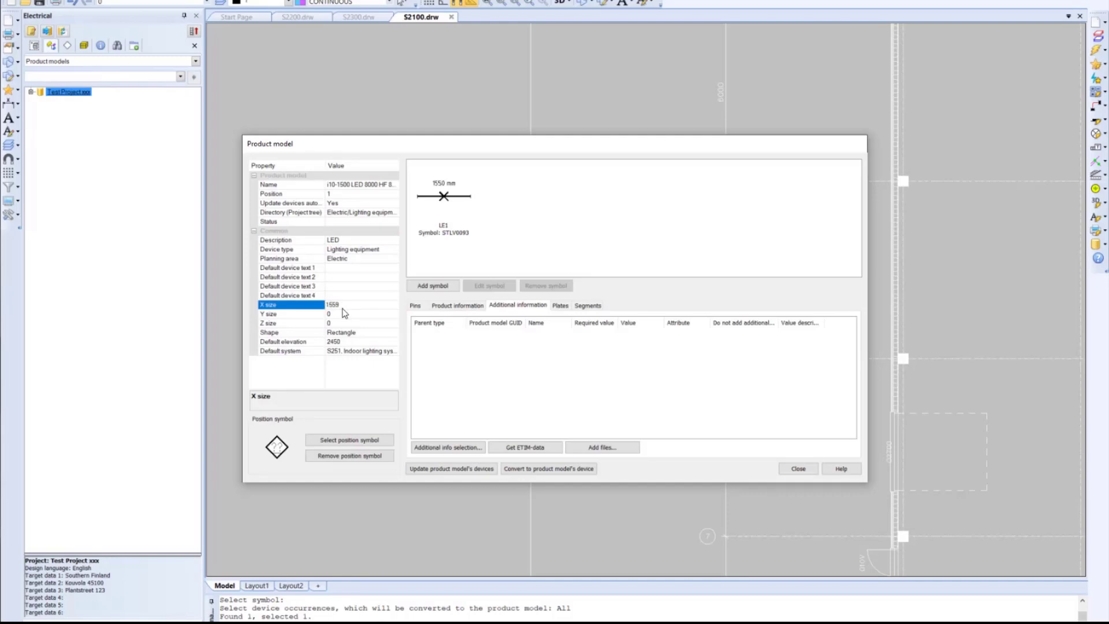
pyautogui.click(339, 312)
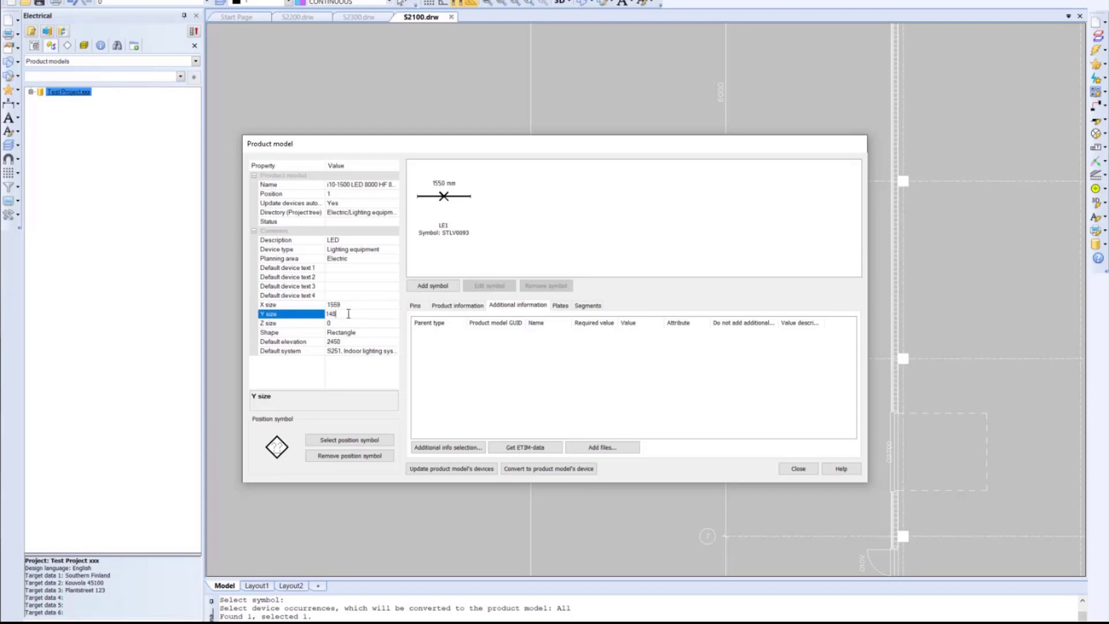
pyautogui.click(348, 322)
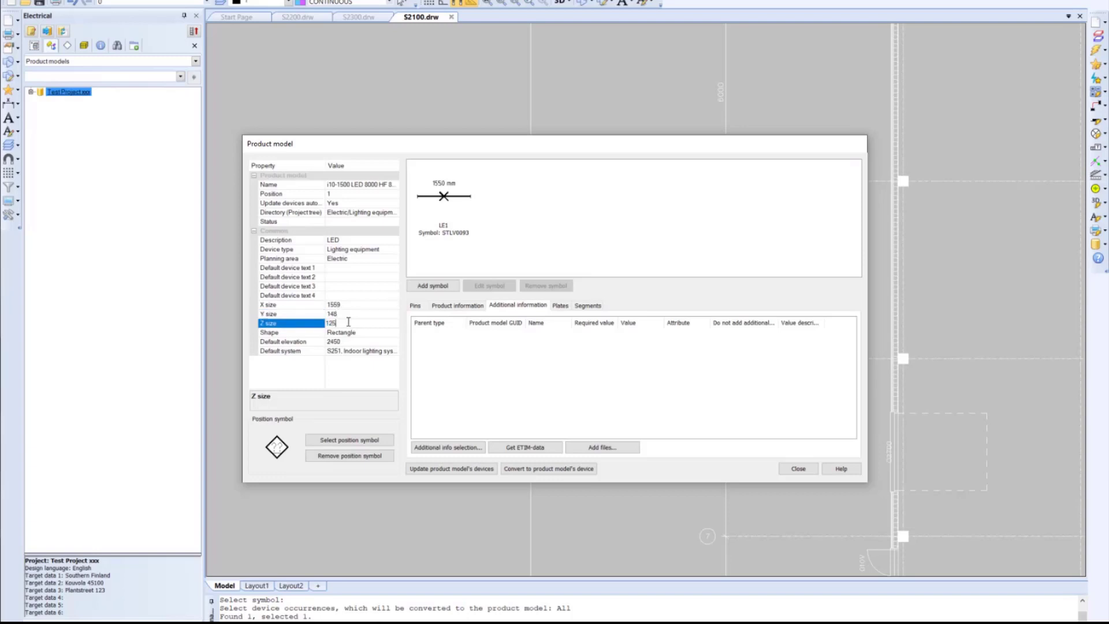
pyautogui.click(464, 359)
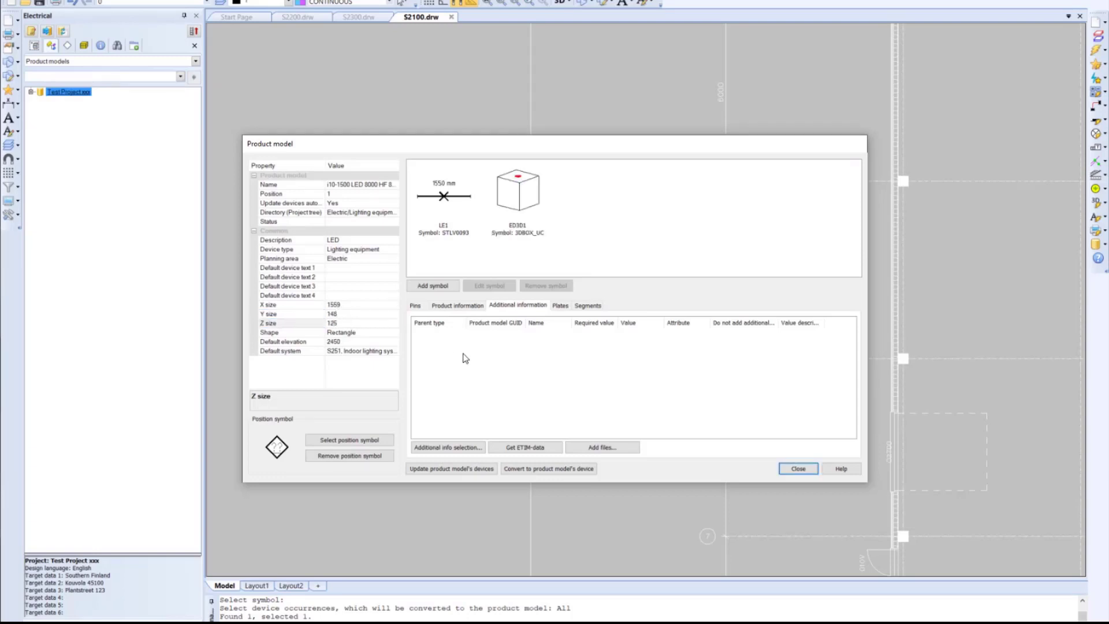
# Replace the product model's 3D box symbol with the 3D fluorescent light fixture symbol 3D_LF_L1_S
pyautogui.click(530, 186)
pyautogui.rightClick(529, 185)
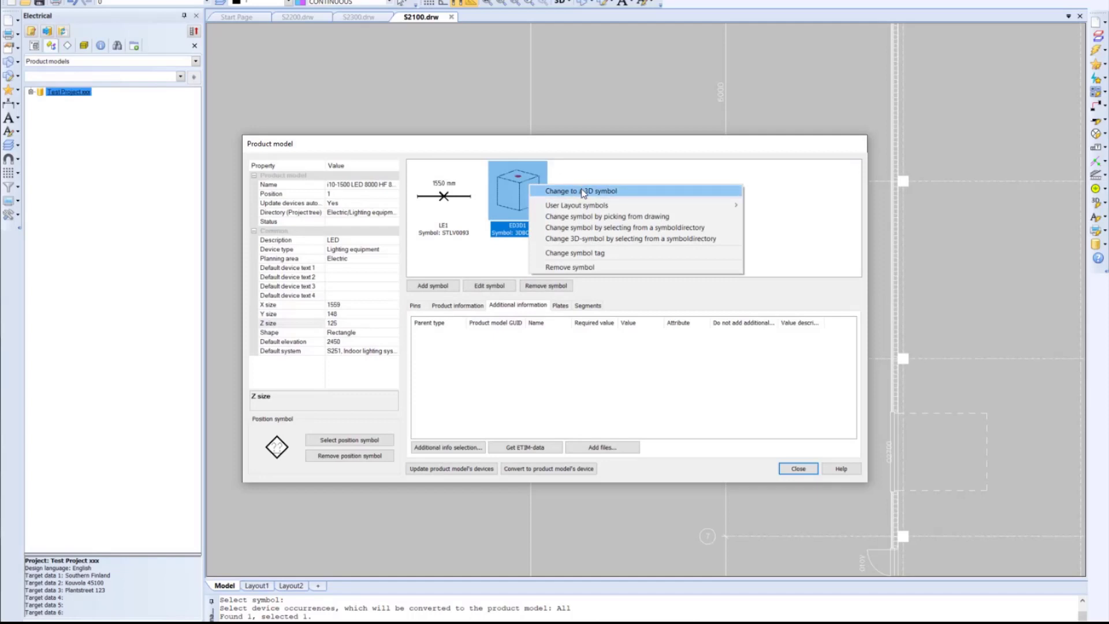
pyautogui.click(583, 191)
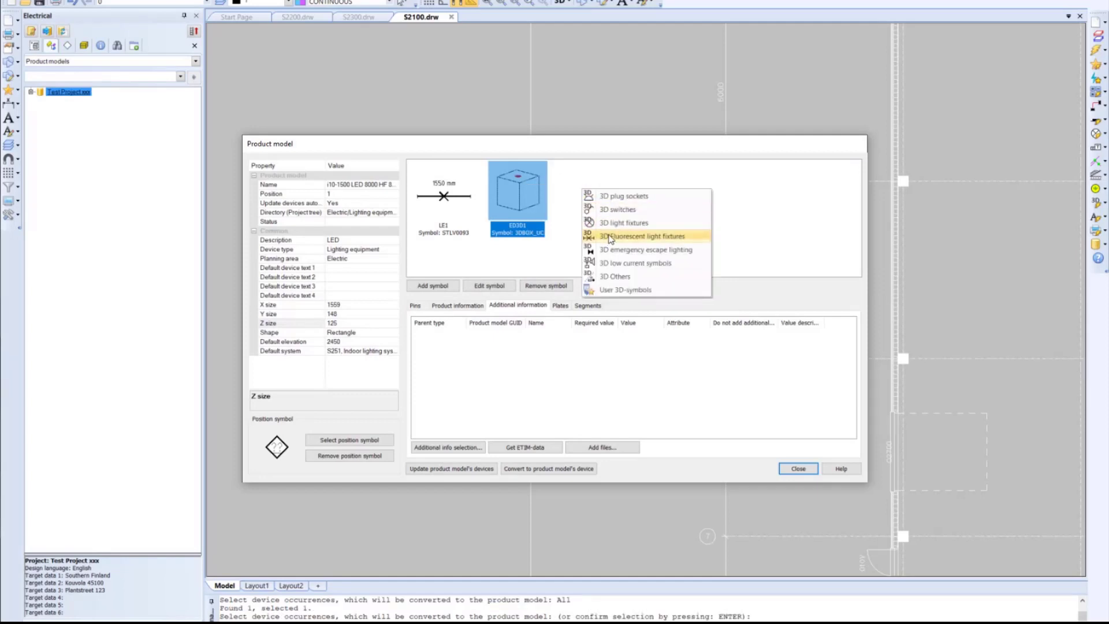
pyautogui.click(611, 237)
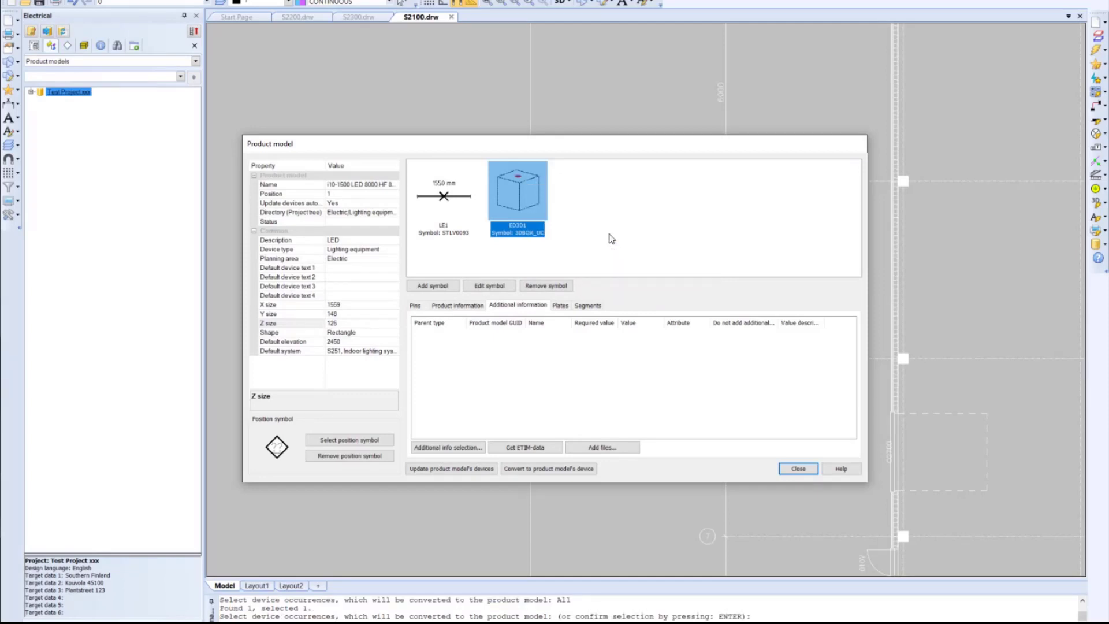
pyautogui.click(638, 596)
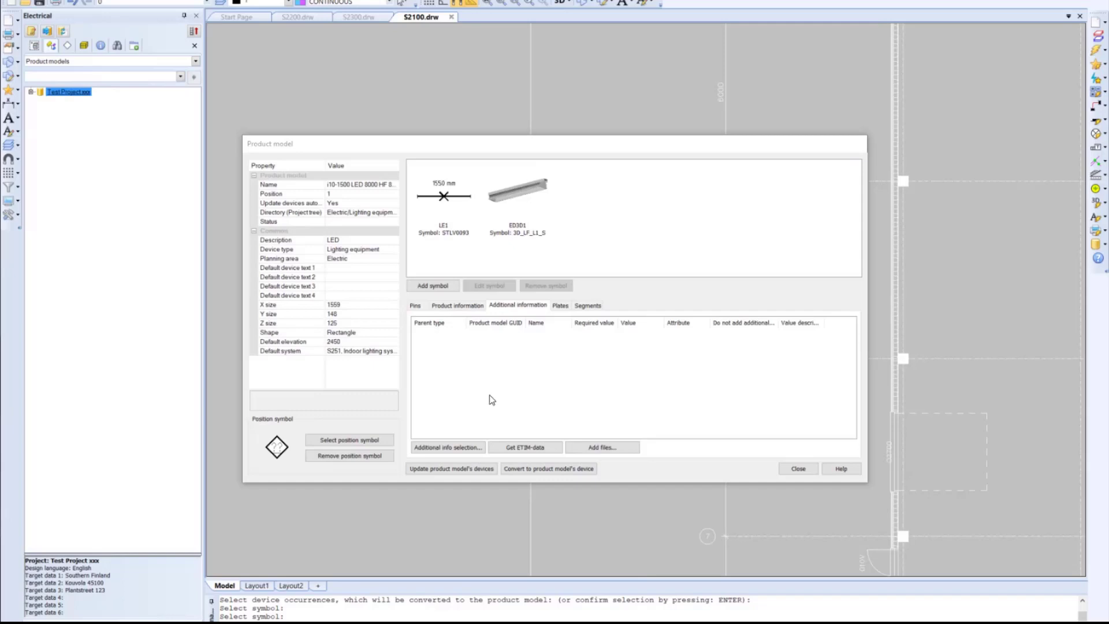
# Add the standard additional information definitions Power and Manufacturer to the product model's selected informations
pyautogui.click(455, 453)
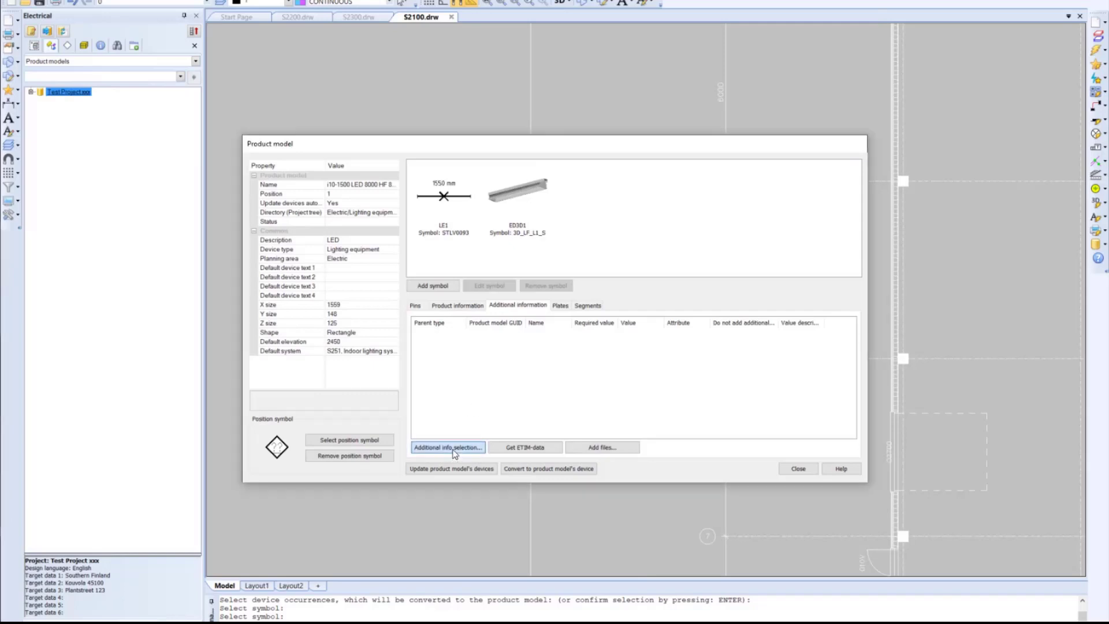
pyautogui.click(454, 447)
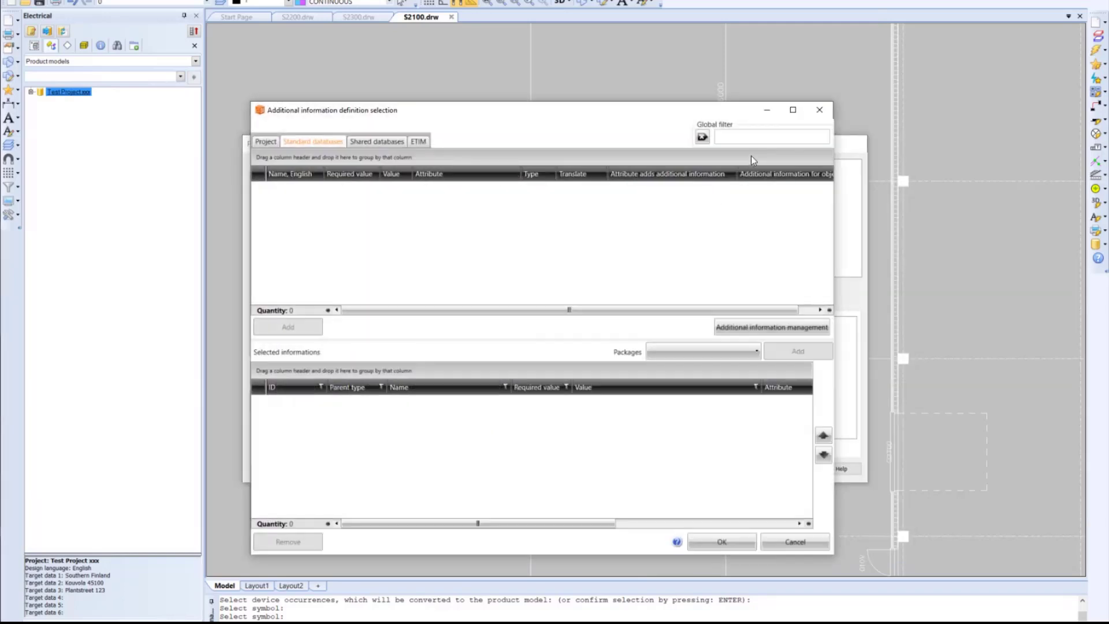
pyautogui.click(747, 135)
pyautogui.write('power')
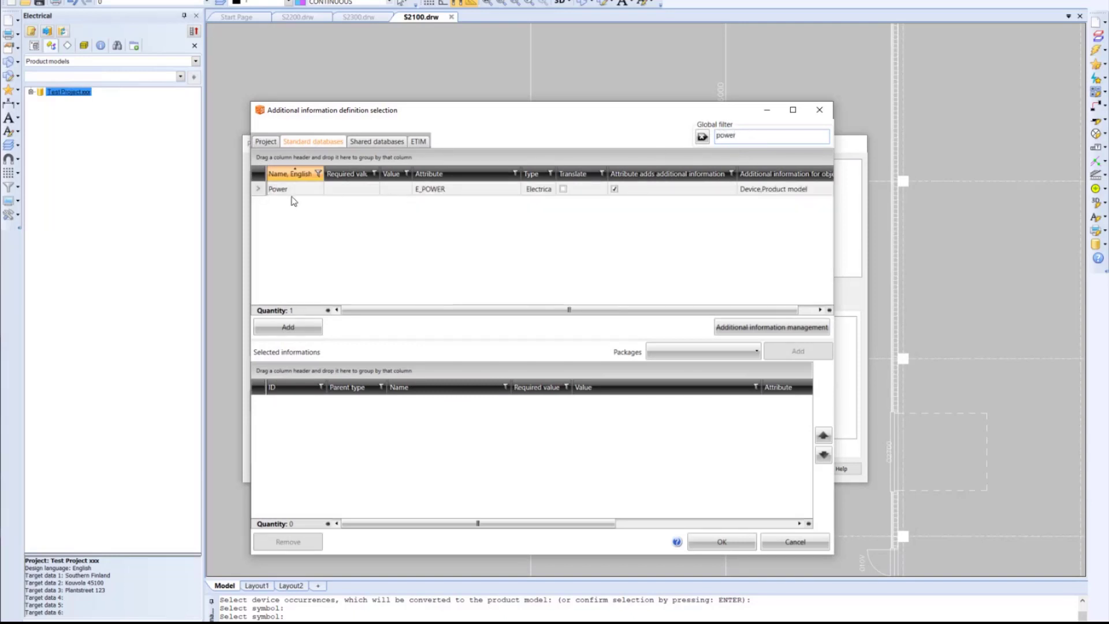
pyautogui.doubleClick(358, 189)
pyautogui.doubleClick(731, 138)
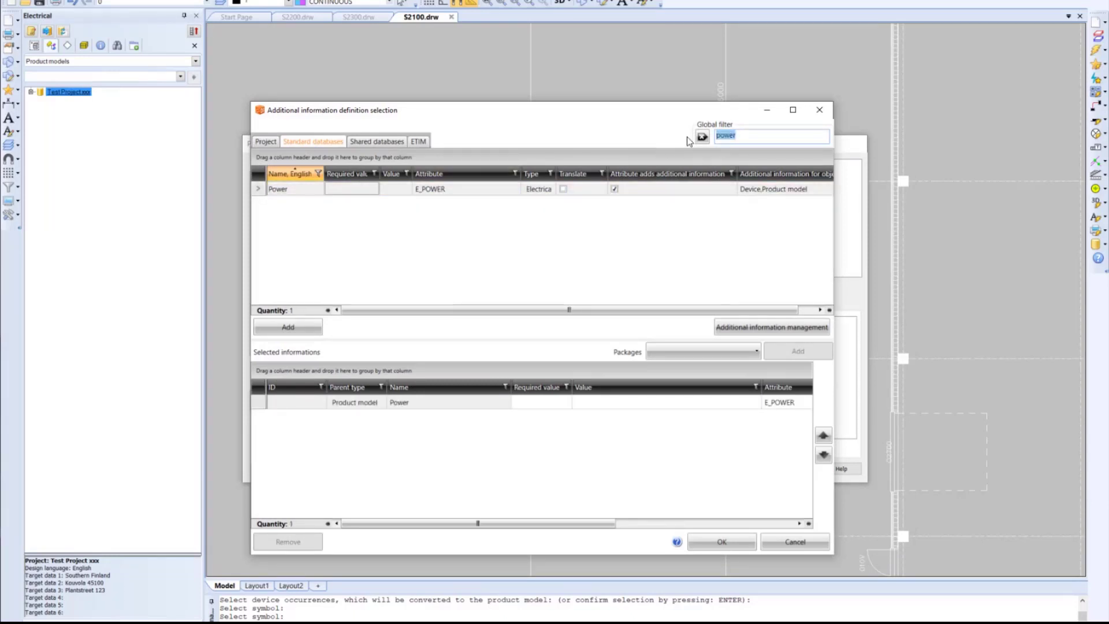
pyautogui.write('manu')
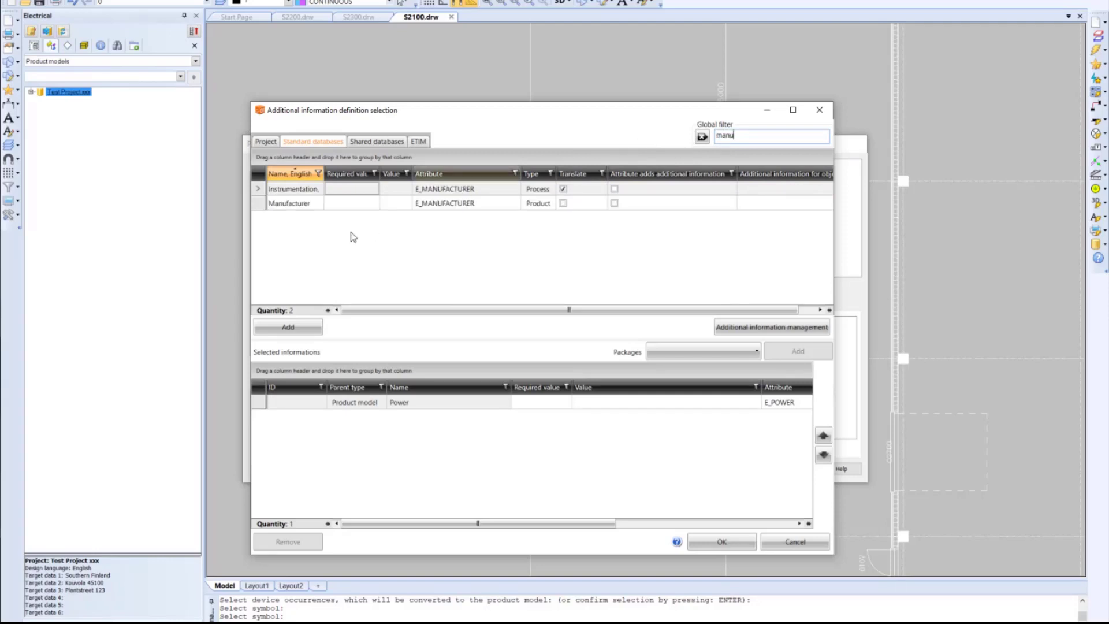
pyautogui.click(327, 206)
pyautogui.doubleClick(327, 208)
# Add the IP class and Link1 definitions to the product model's selected informations
pyautogui.moveTo(738, 138); pyautogui.dragTo(691, 137)
pyautogui.write('i')
pyautogui.write('p')
pyautogui.doubleClick(298, 190)
pyautogui.moveTo(729, 136); pyautogui.dragTo(643, 138)
pyautogui.write('i')
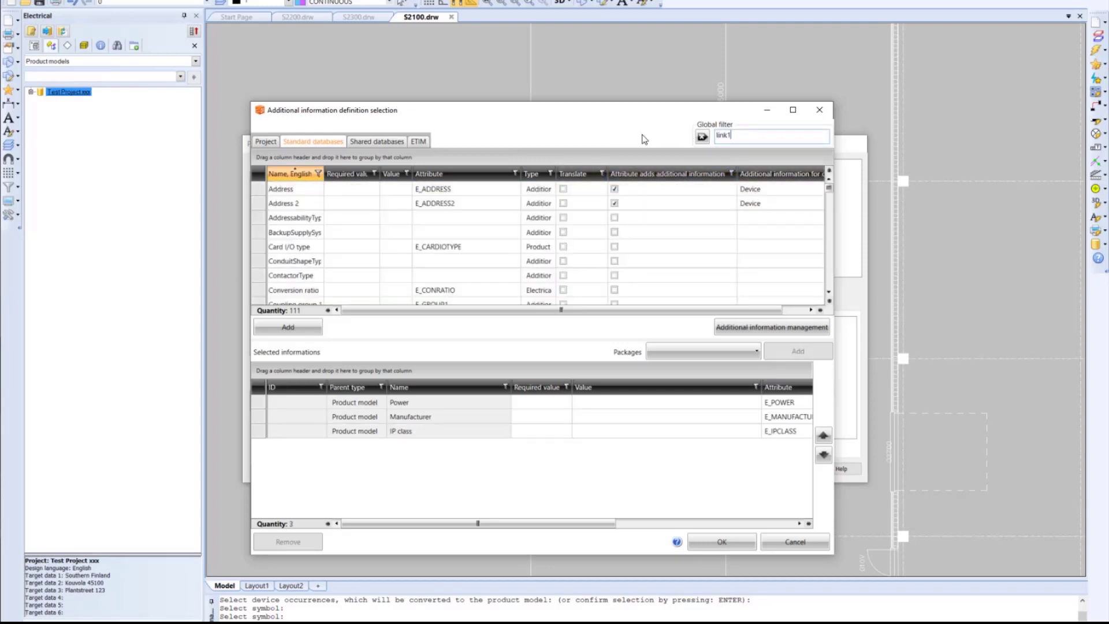
pyautogui.click(345, 190)
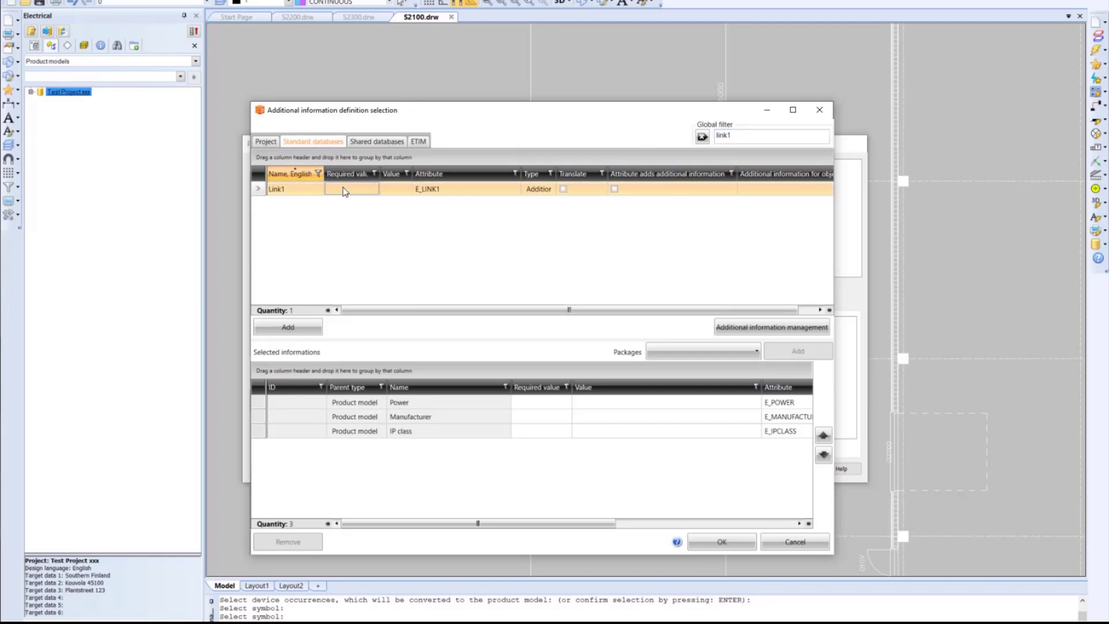
pyautogui.doubleClick(345, 191)
# Search the standard additional information definitions for lumen, and clear the filter
pyautogui.click(747, 135)
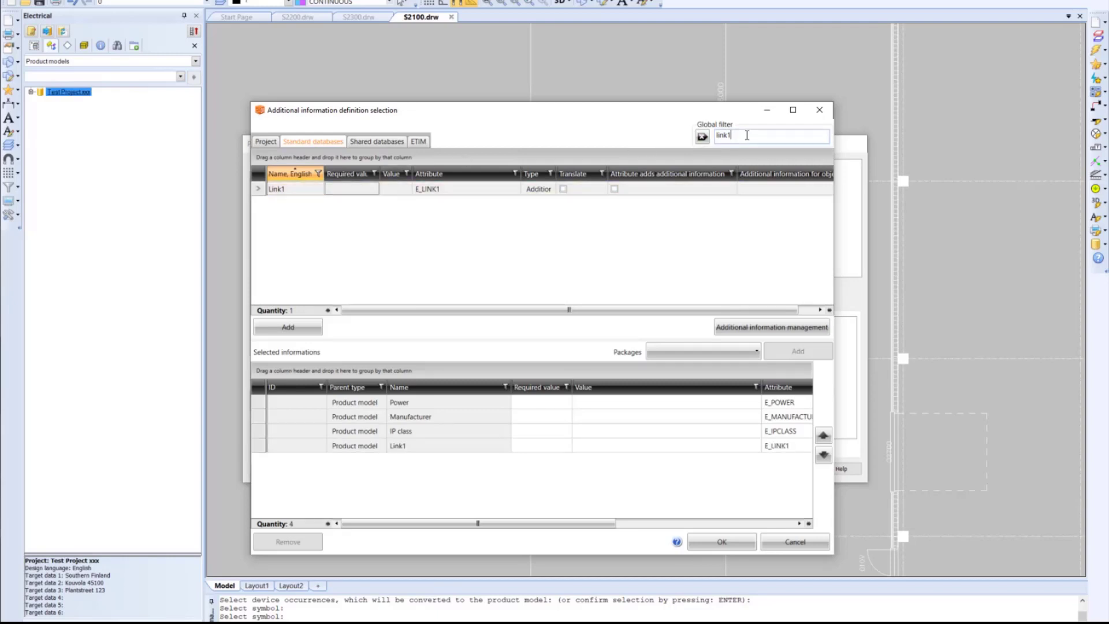
pyautogui.press('BackSpace')
pyautogui.press('BackSpace')
pyautogui.press('BackSpace')
pyautogui.press('BackSpace')
pyautogui.write('lumen')
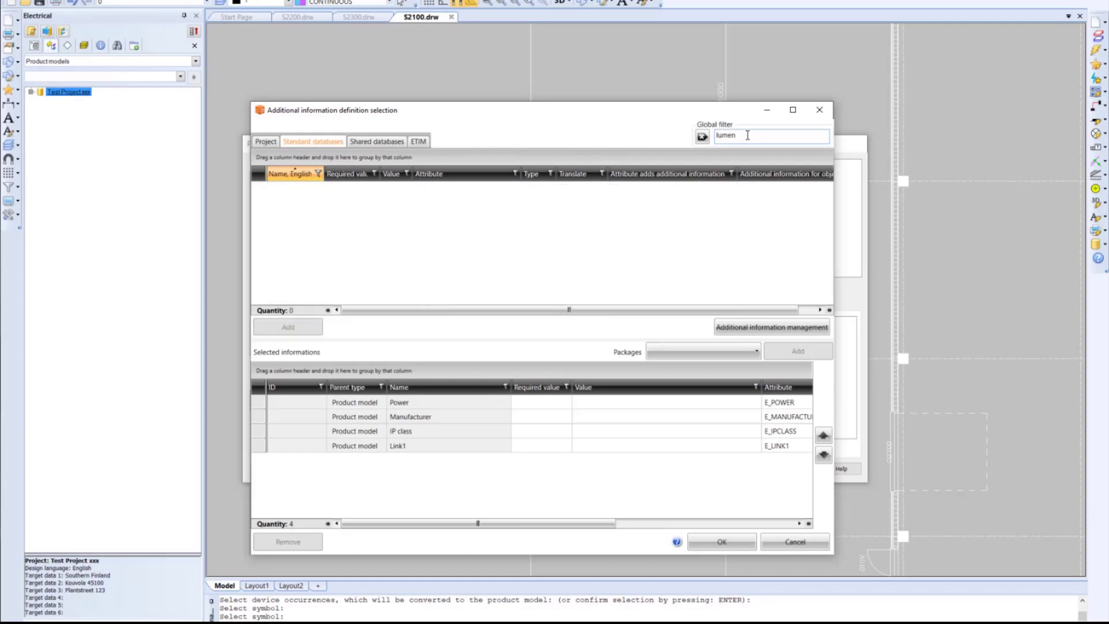
pyautogui.doubleClick(747, 135)
pyautogui.press('BackSpace')
# Create a project additional information definition Lumen with attribute E_LUMEN and type Lighting information, with the attribute adding additional information
pyautogui.click(750, 328)
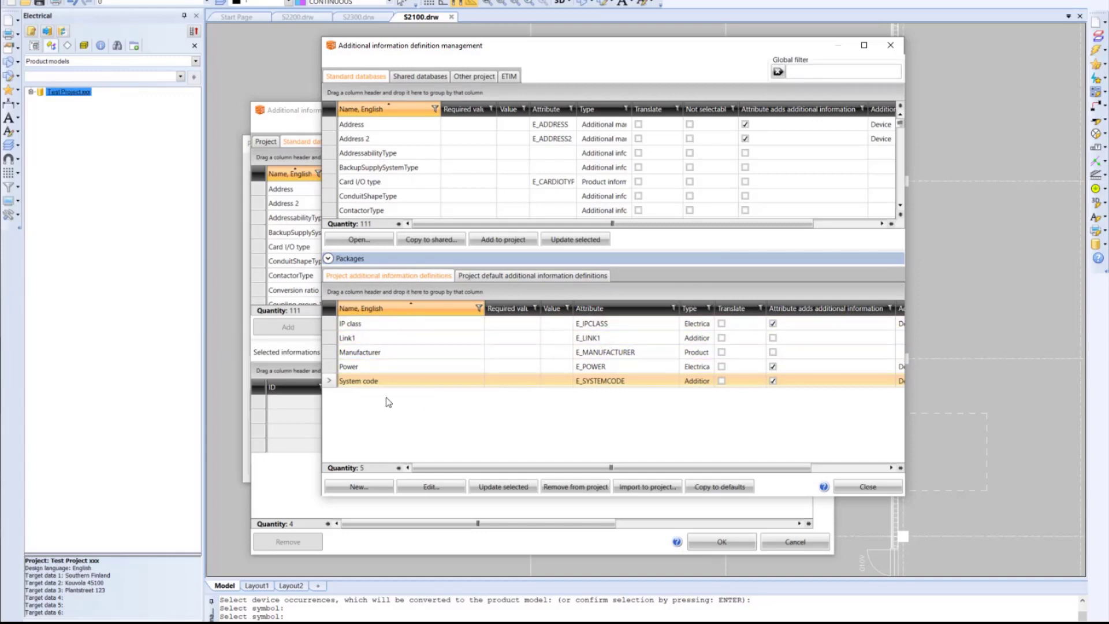
pyautogui.click(363, 483)
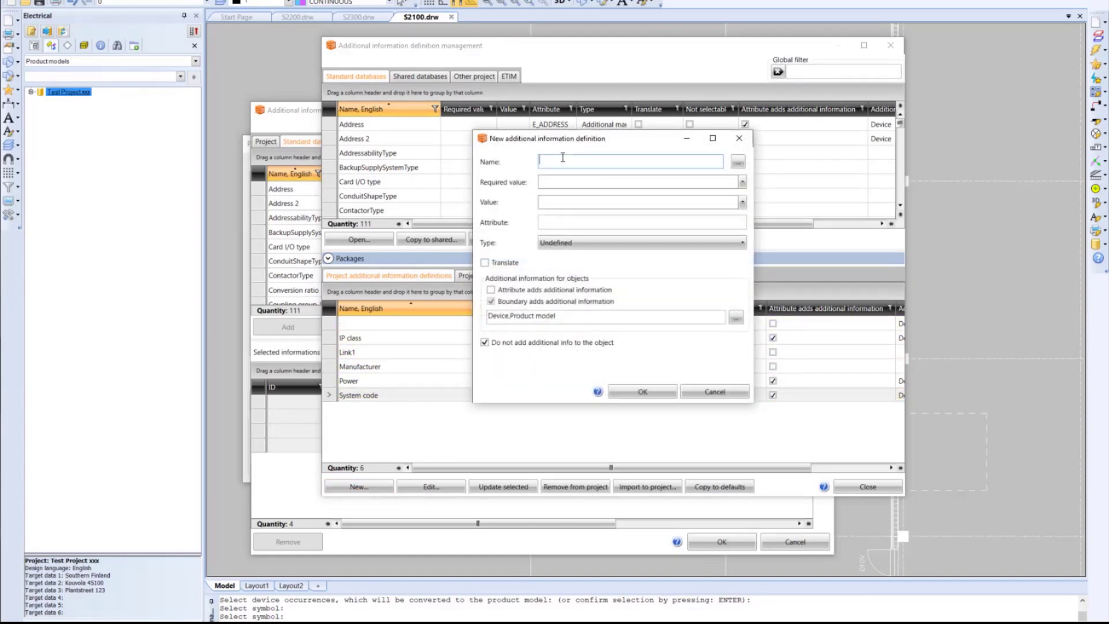
pyautogui.write('Lue')
pyautogui.write('men')
pyautogui.click(545, 223)
pyautogui.write('E_LUMEN')
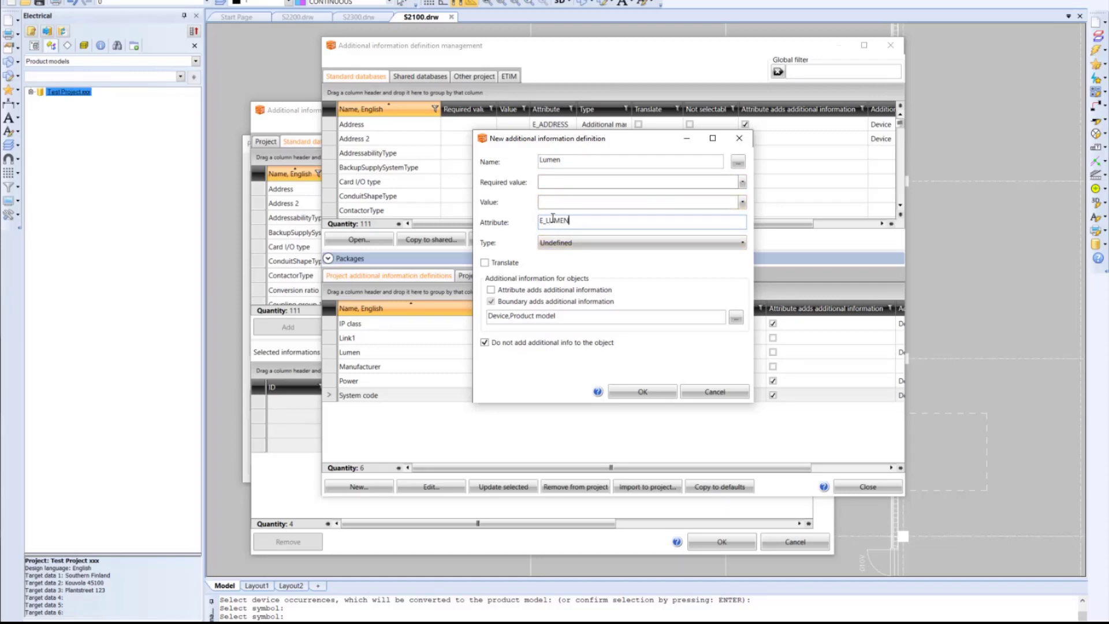
pyautogui.click(555, 243)
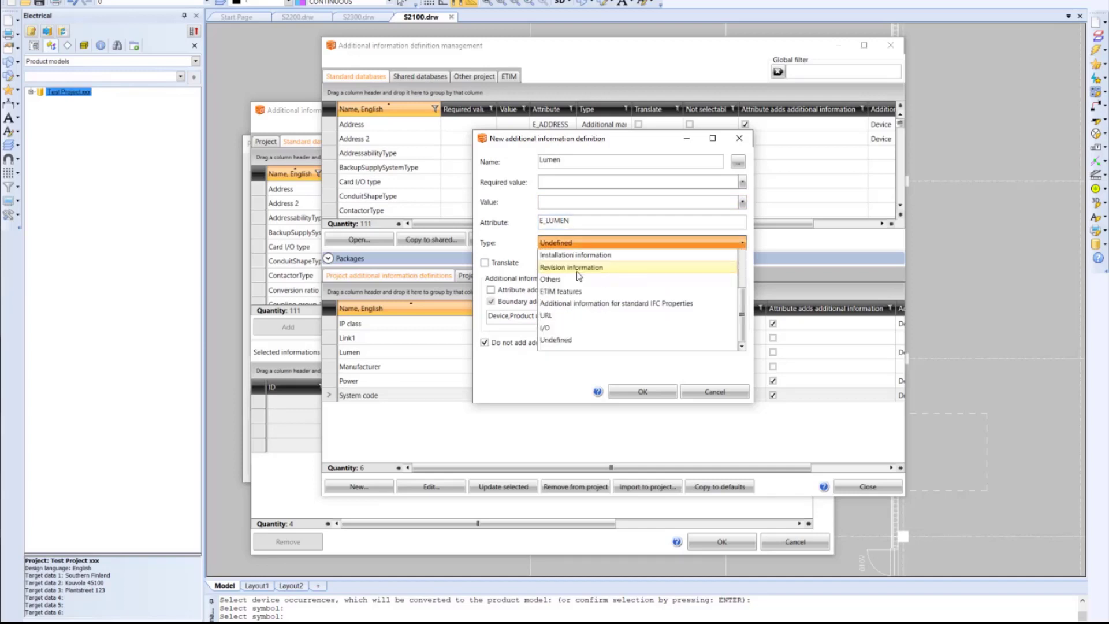
pyautogui.click(571, 316)
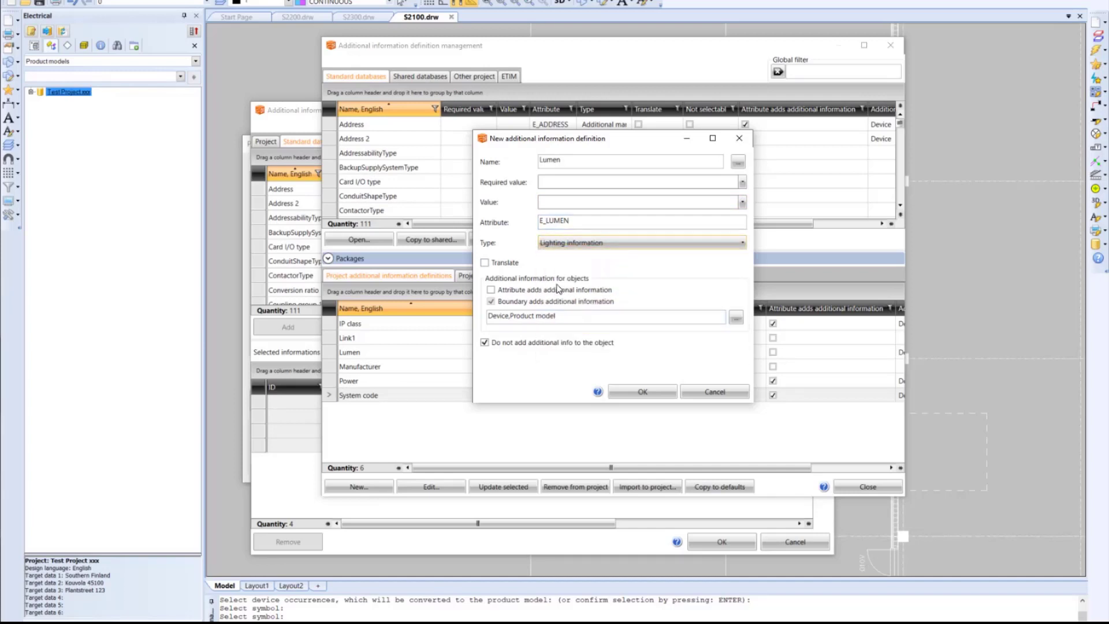
pyautogui.click(515, 291)
pyautogui.click(642, 393)
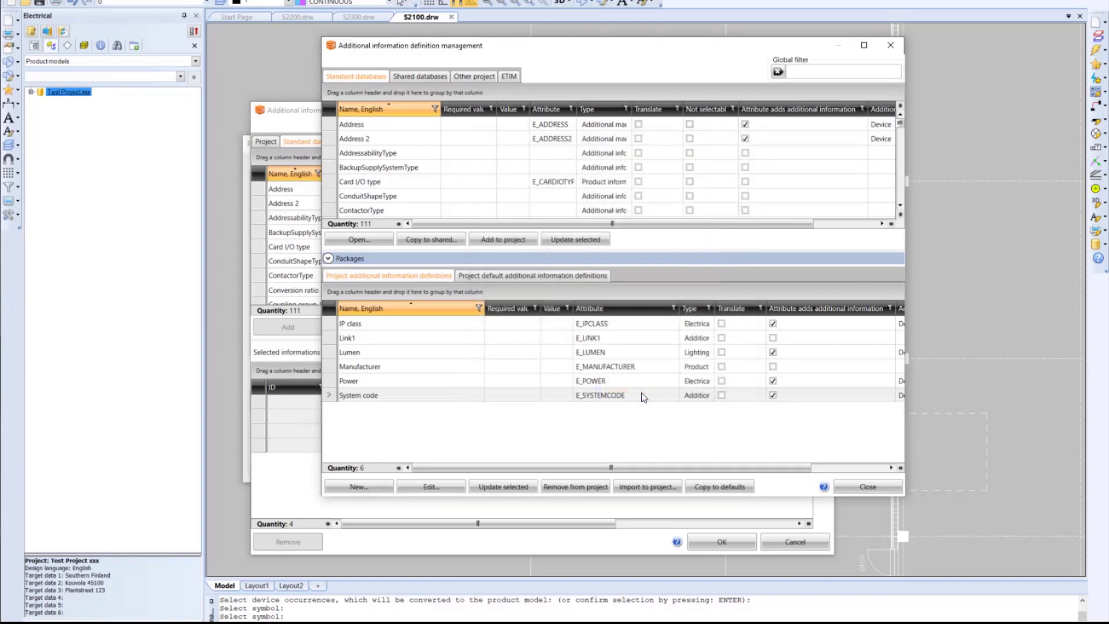
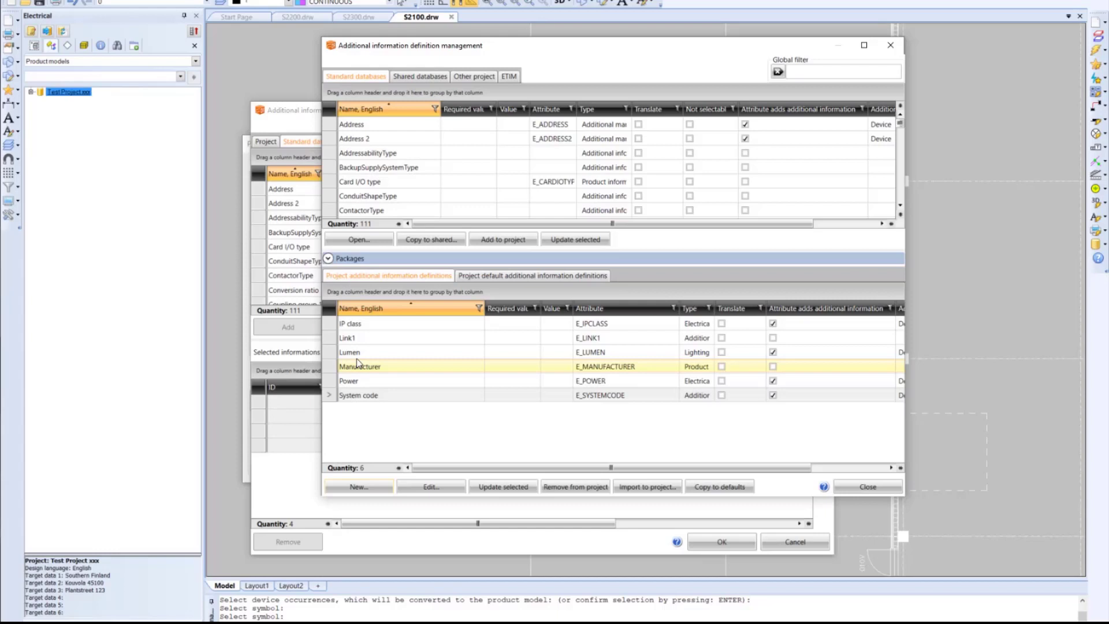
# Add the project's Lumen definition to the product model's selected informations
pyautogui.click(854, 485)
pyautogui.click(269, 142)
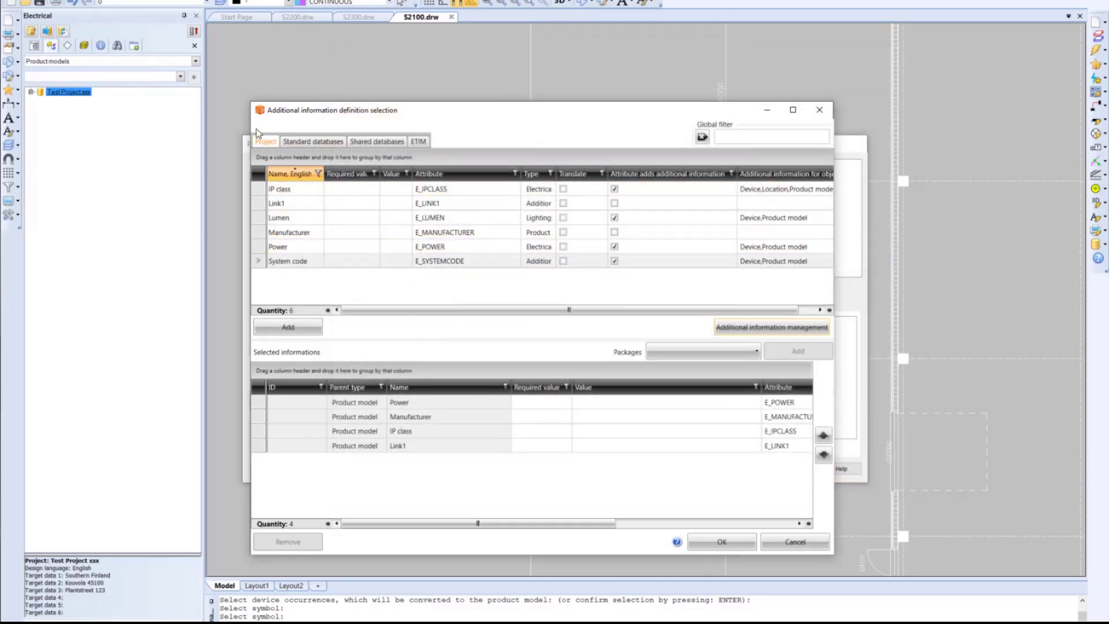
pyautogui.doubleClick(306, 219)
# Set the product model's Power to 57W, Manufacturer to Glamox and IP class to IP23
pyautogui.click(578, 402)
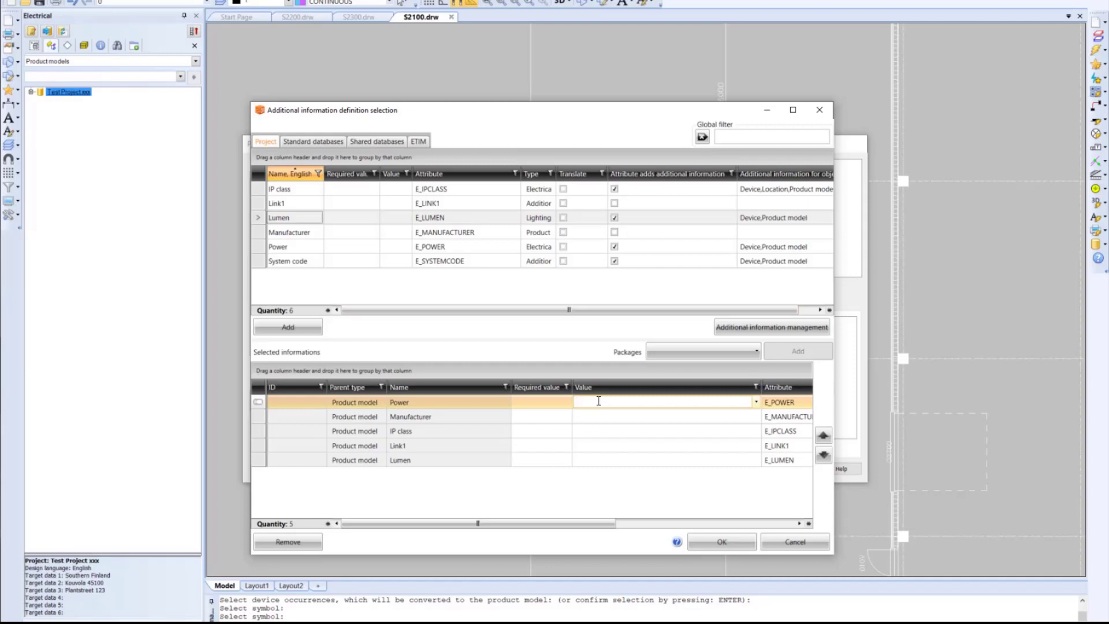
pyautogui.write('57W')
pyautogui.click(578, 417)
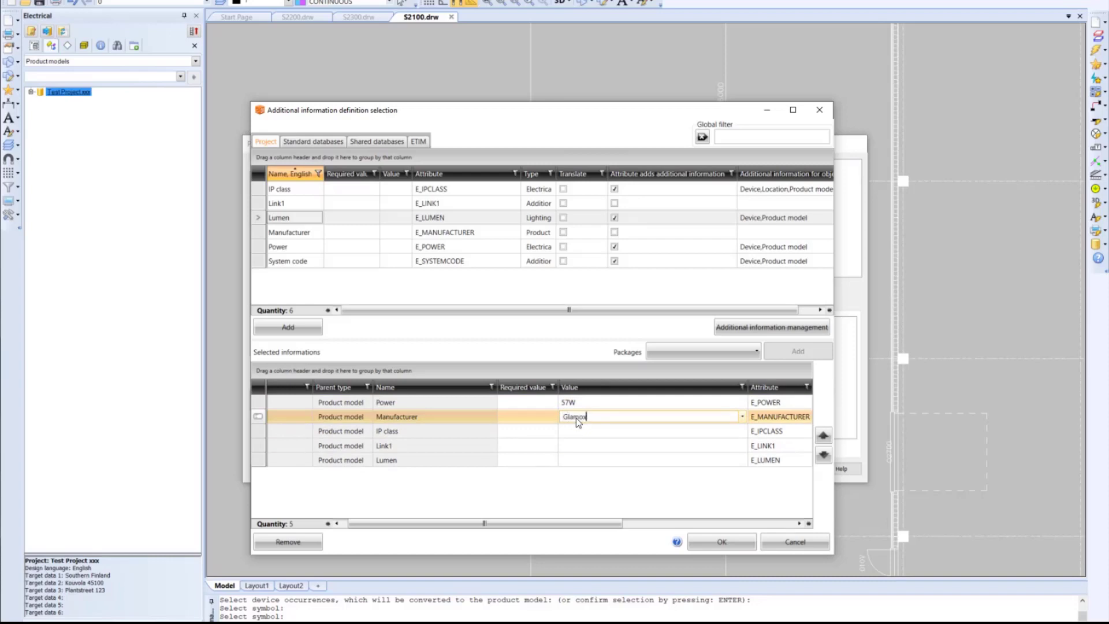
pyautogui.click(571, 432)
pyautogui.write('IP')
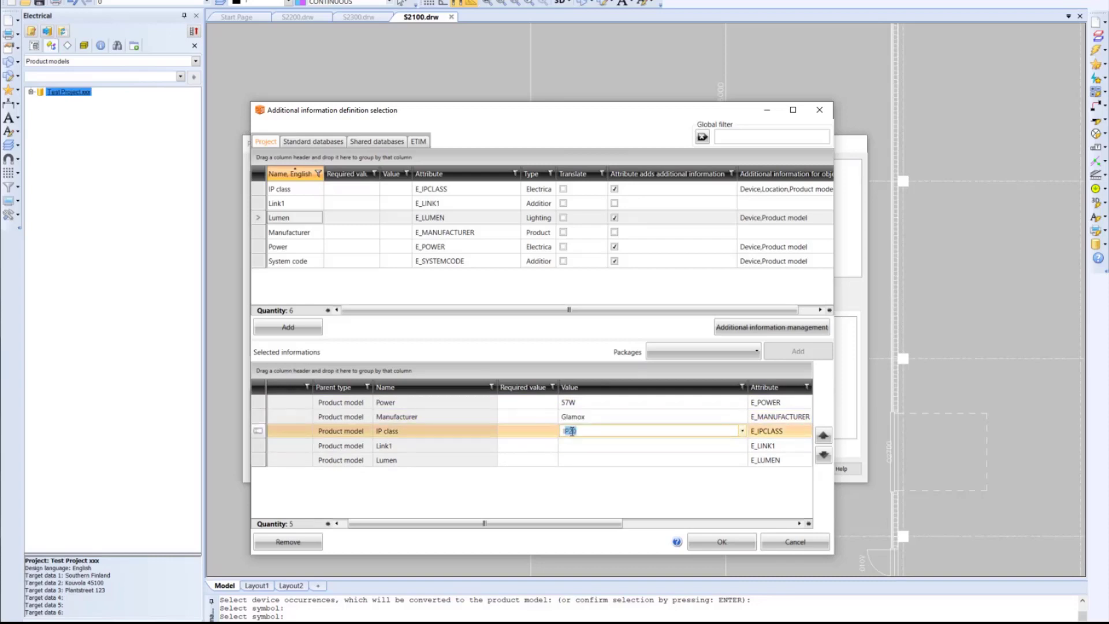
pyautogui.write('23')
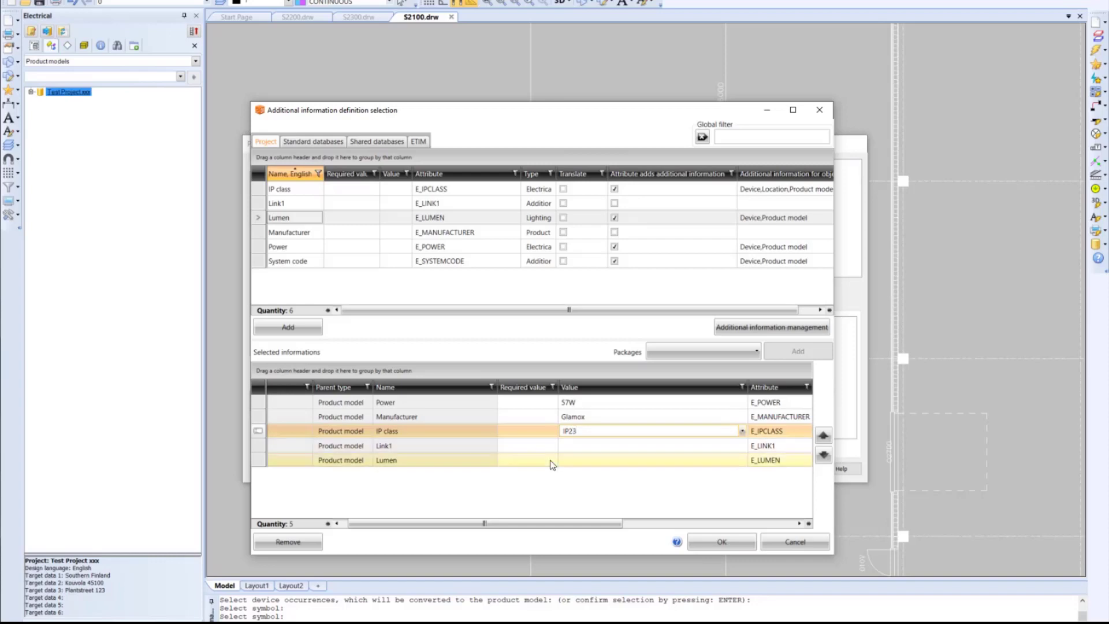
pyautogui.click(570, 447)
pyautogui.hotkey('alt', 'Tab')
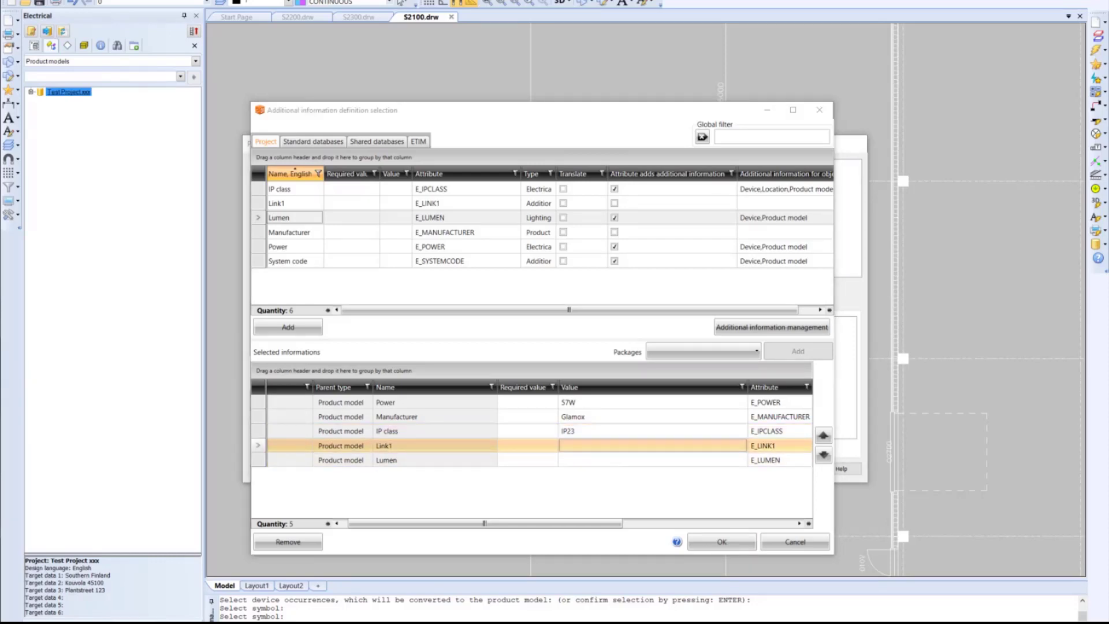
pyautogui.hotkey('alt', 'Tab')
pyautogui.write('https://lumsearch.com/en/article/e0bRscEYSieh8VovRvd76w')
pyautogui.click(586, 464)
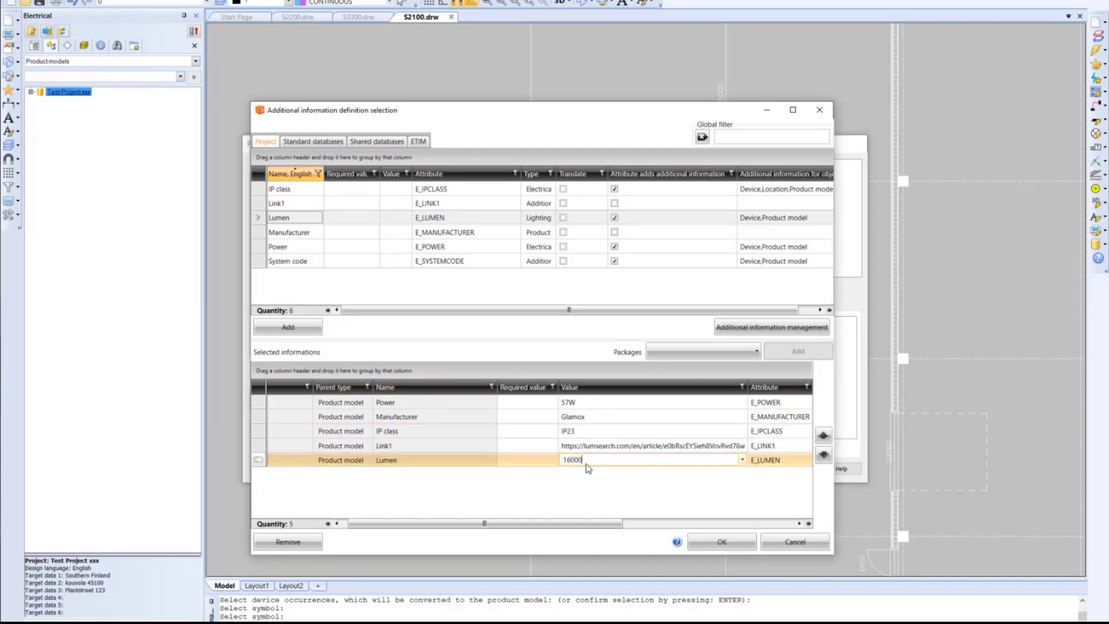
pyautogui.click(722, 541)
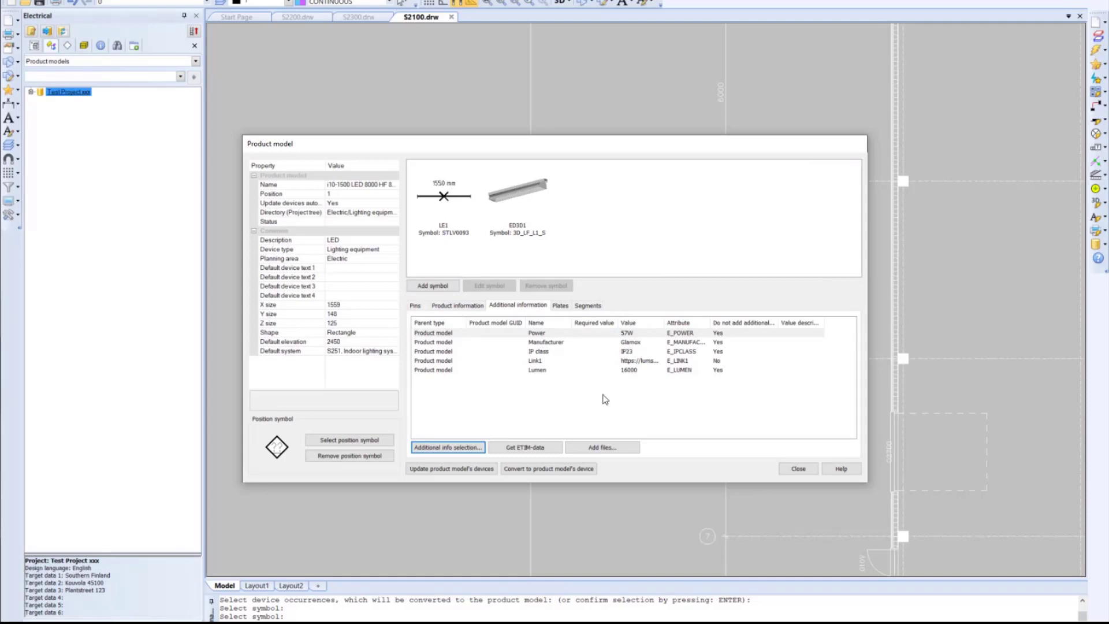
pyautogui.click(793, 465)
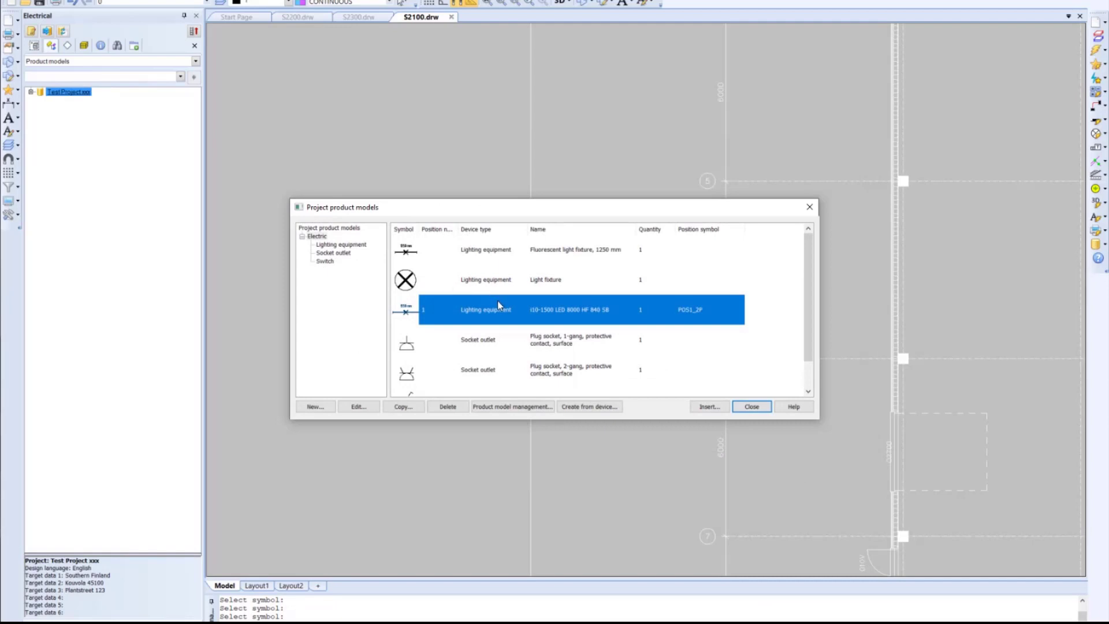
pyautogui.rightClick(496, 310)
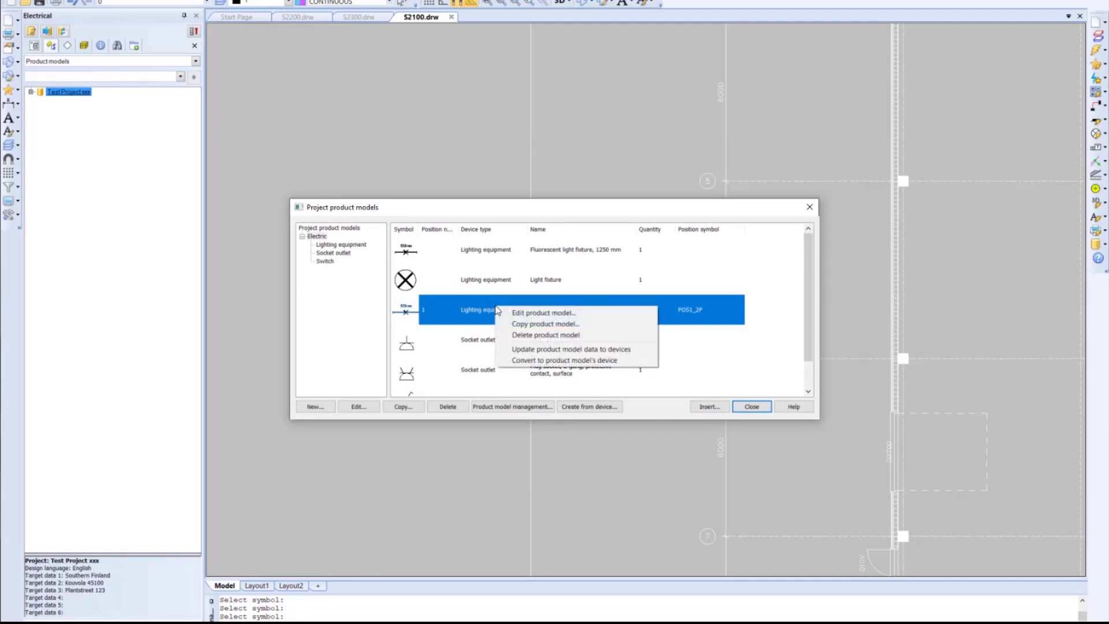
pyautogui.click(531, 325)
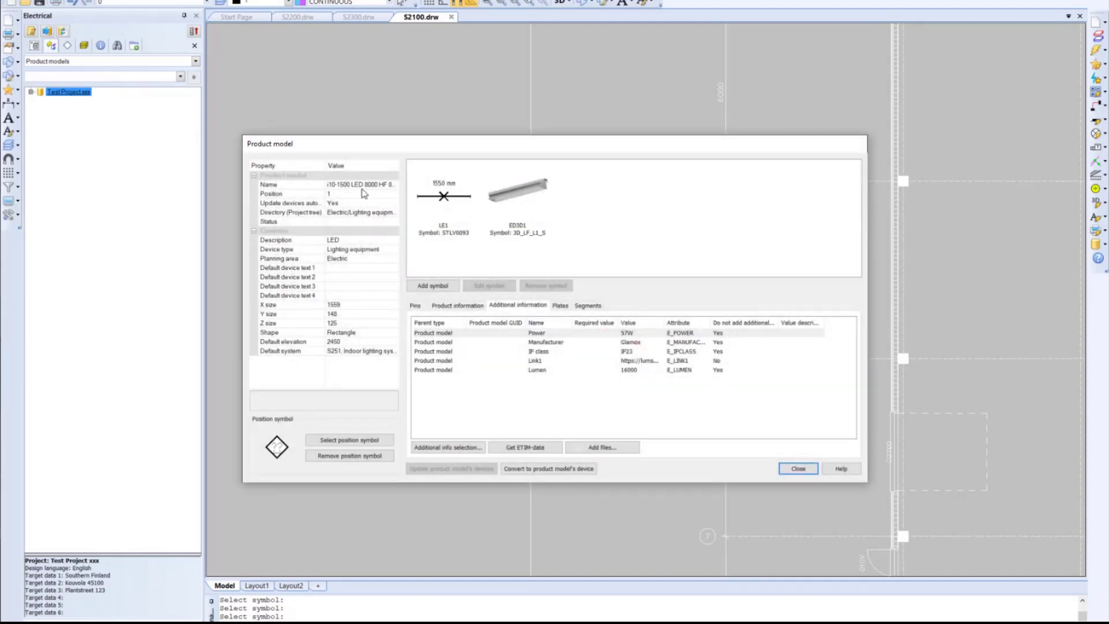
pyautogui.click(361, 186)
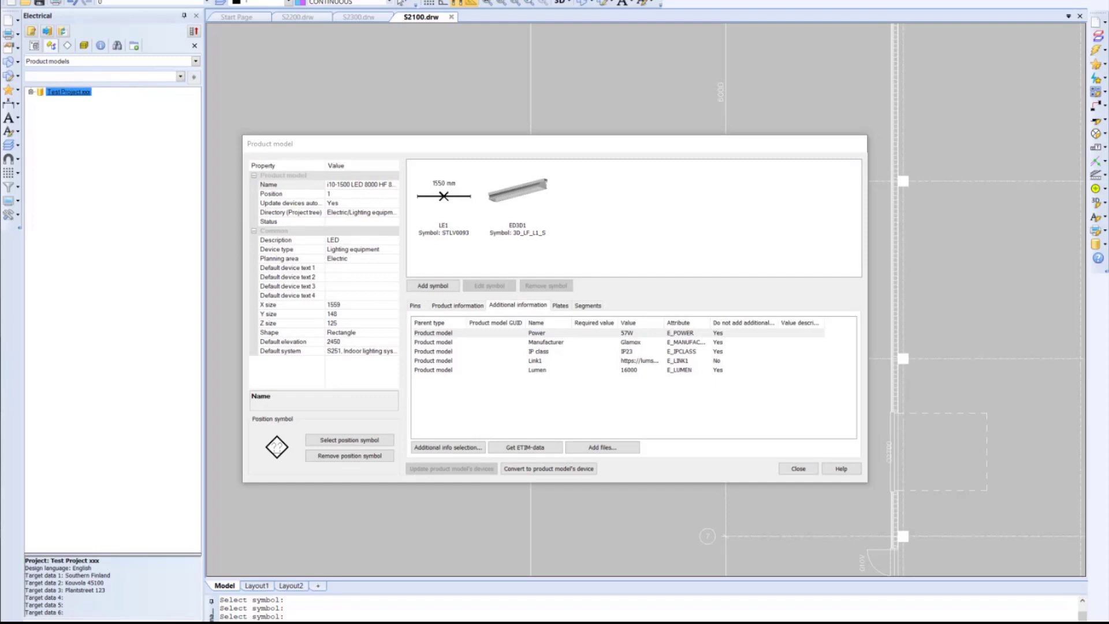
pyautogui.click(328, 184)
pyautogui.moveTo(328, 185); pyautogui.dragTo(402, 187)
pyautogui.press('Delete')
pyautogui.hotkey('ctrl', 'v')
pyautogui.click(345, 194)
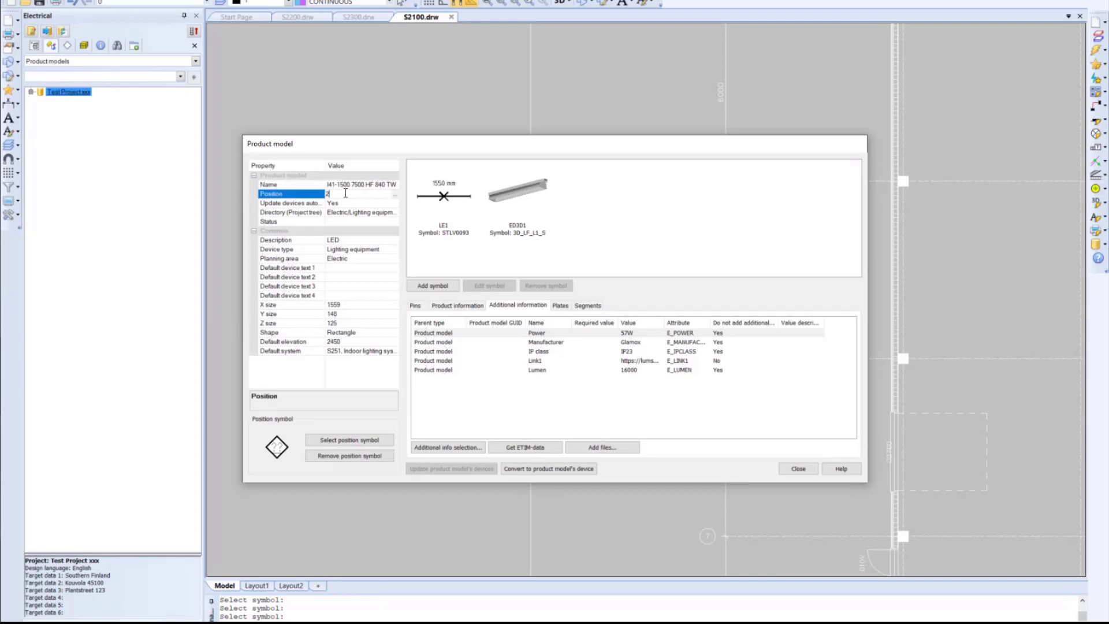
# Set the copied product model's X size to 1573, Y size to 101 and Z size to 101
pyautogui.click(343, 304)
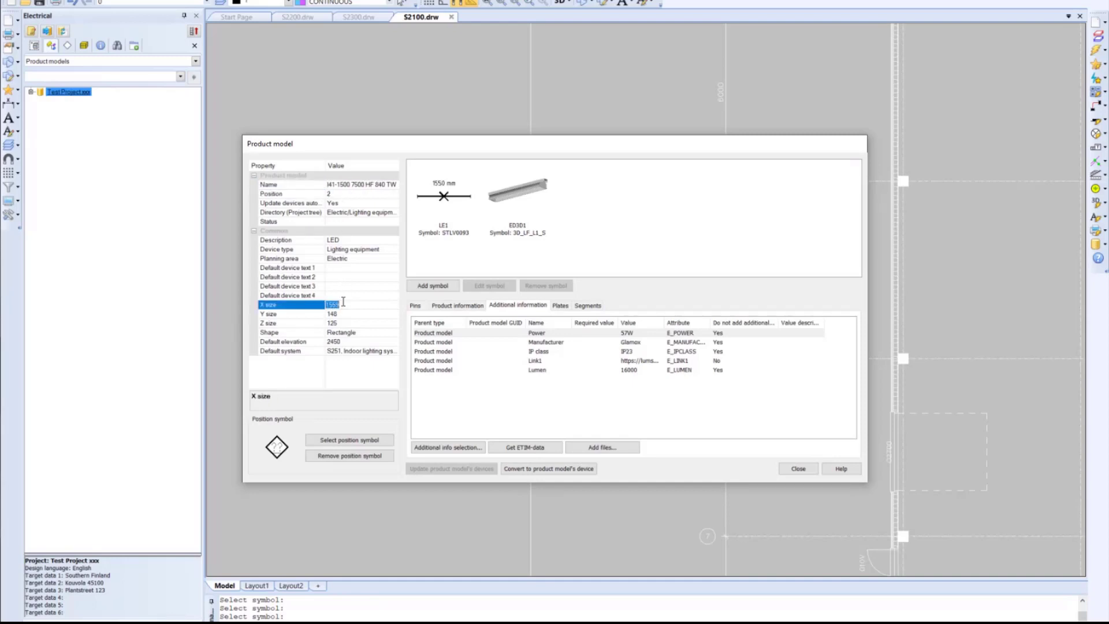
pyautogui.write('1')
pyautogui.click(342, 312)
pyautogui.write('11')
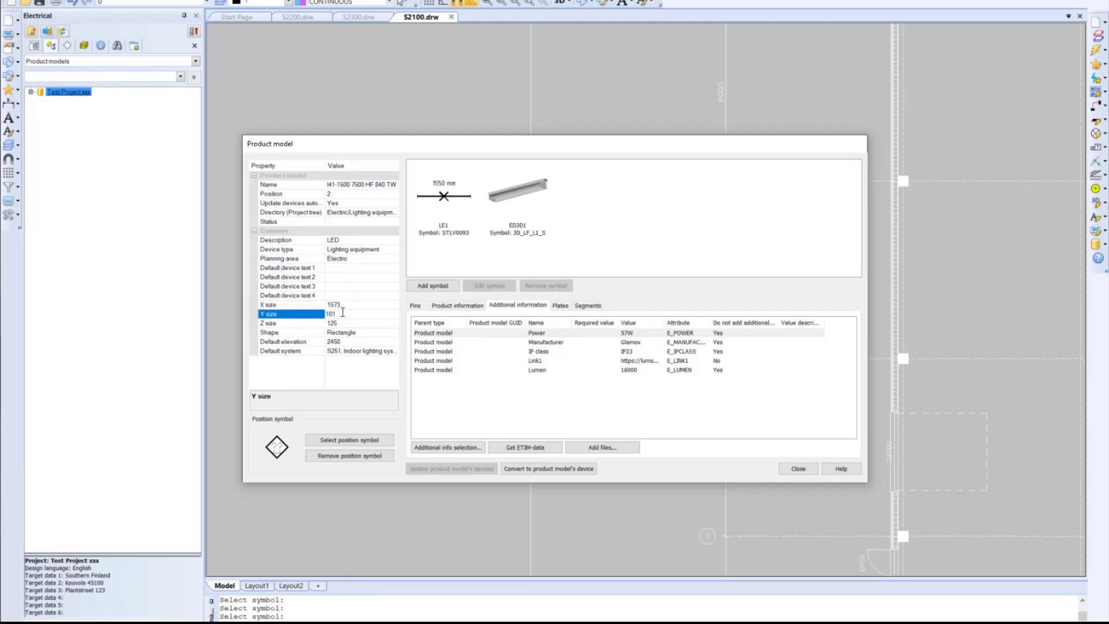
pyautogui.click(338, 324)
pyautogui.write('101')
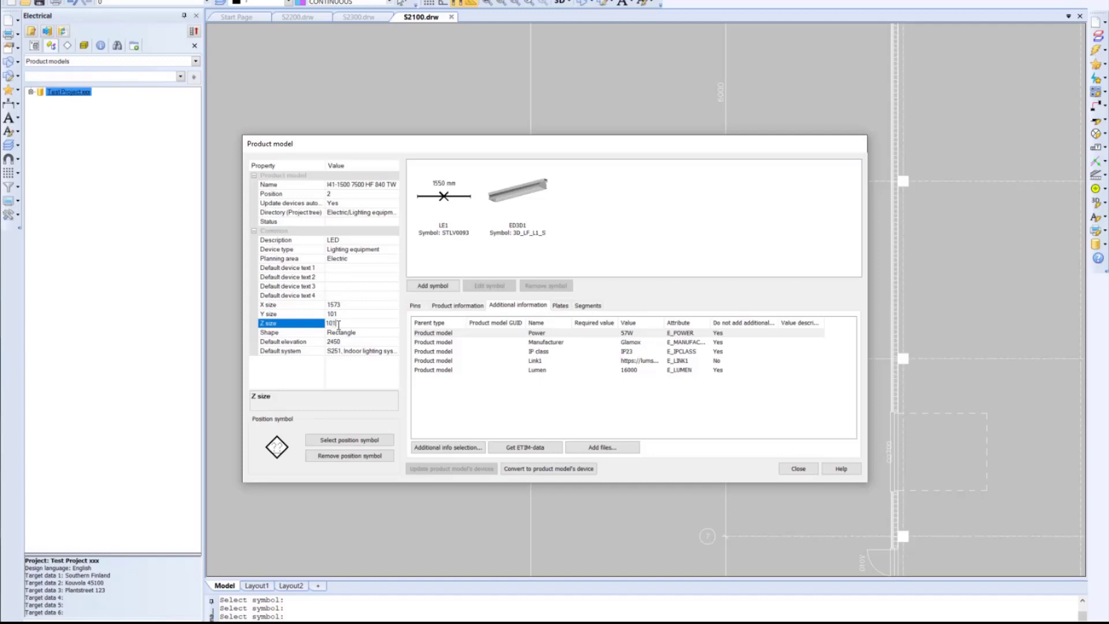
# Replace the copied product model's 3D symbol with one from the 3D fluorescent light fixtures
pyautogui.rightClick(537, 208)
pyautogui.click(559, 215)
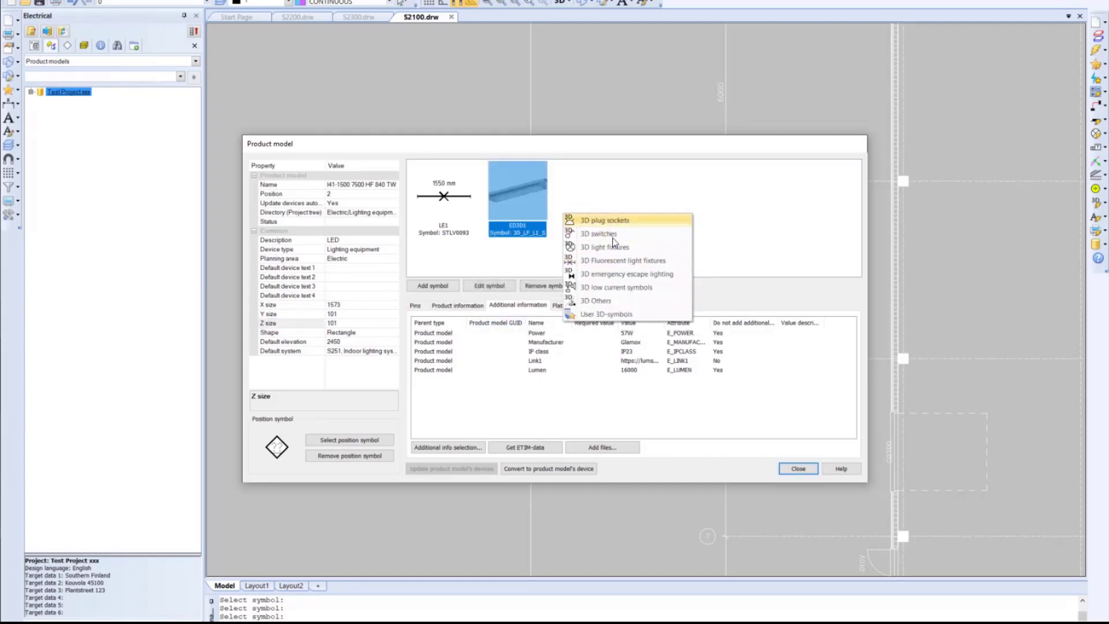
pyautogui.click(619, 260)
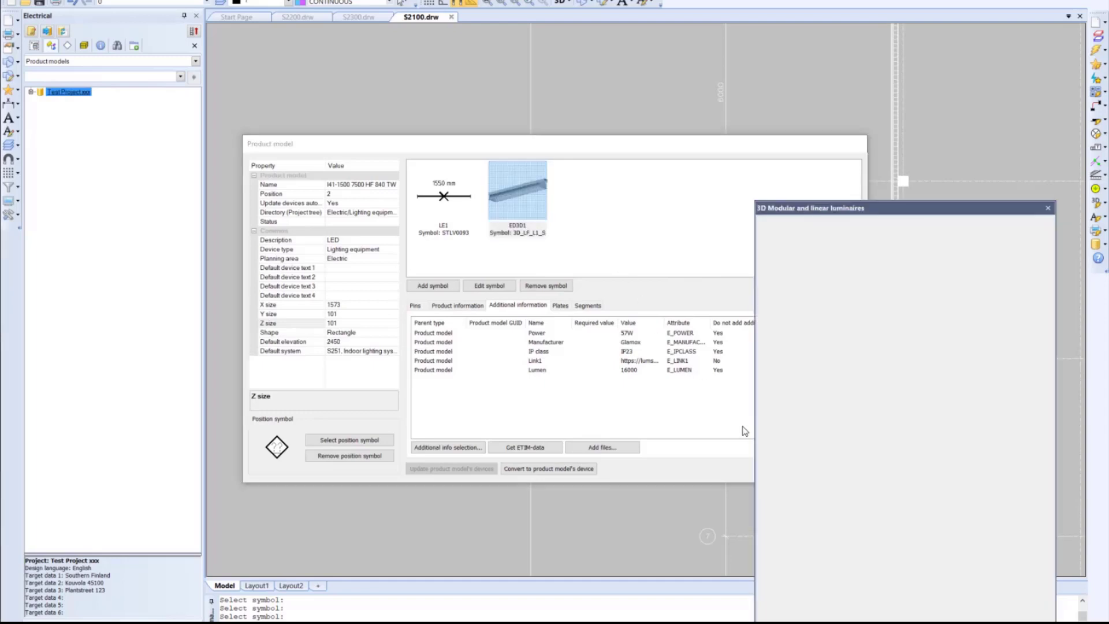
pyautogui.click(936, 575)
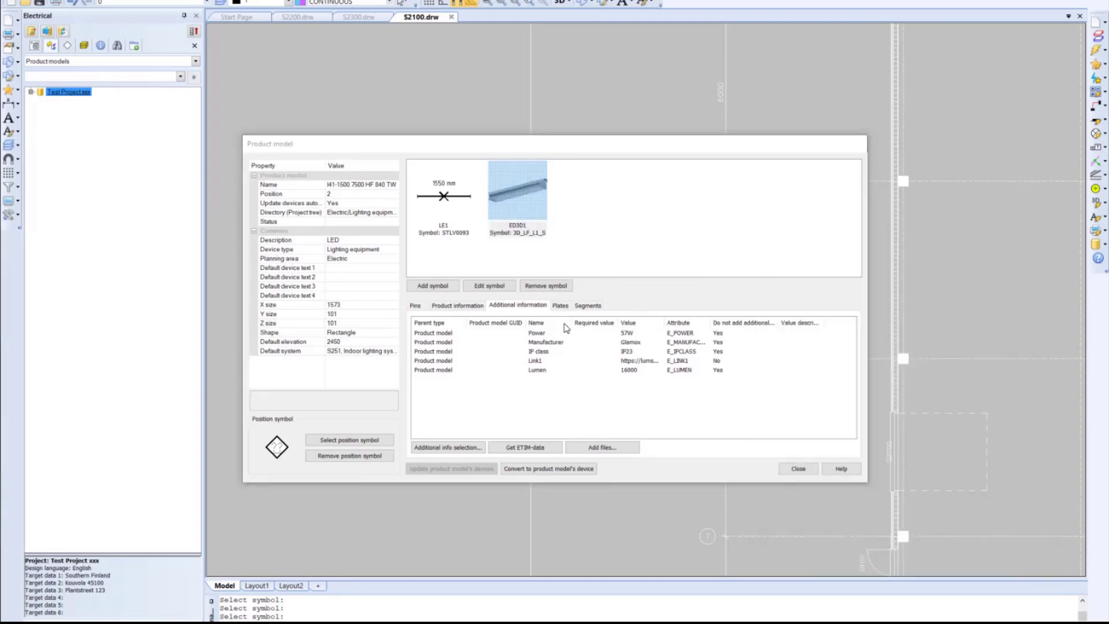
# Set the Power value in the copied product model's additional information to 49W
pyautogui.click(459, 448)
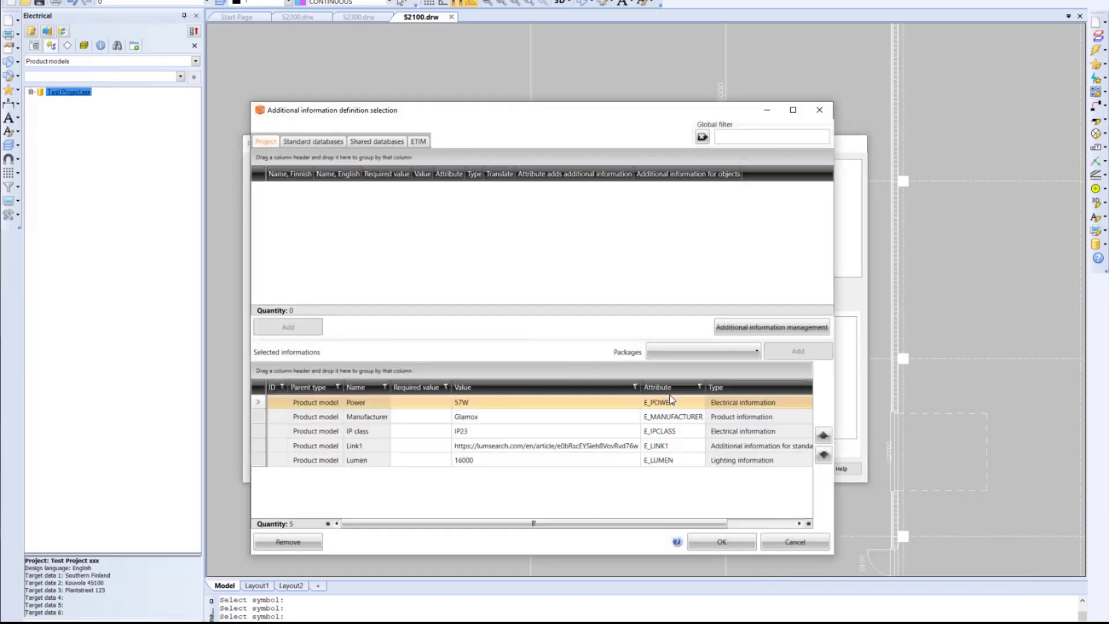
pyautogui.click(584, 402)
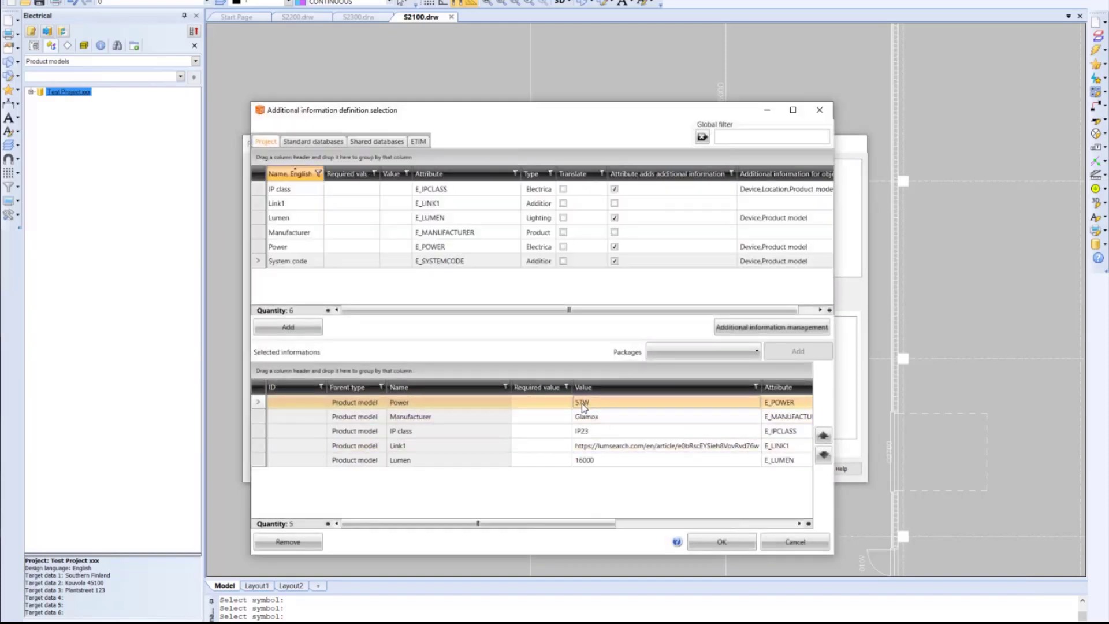
pyautogui.click(584, 402)
pyautogui.press('BackSpace')
pyautogui.press('BackSpace')
pyautogui.write('49W')
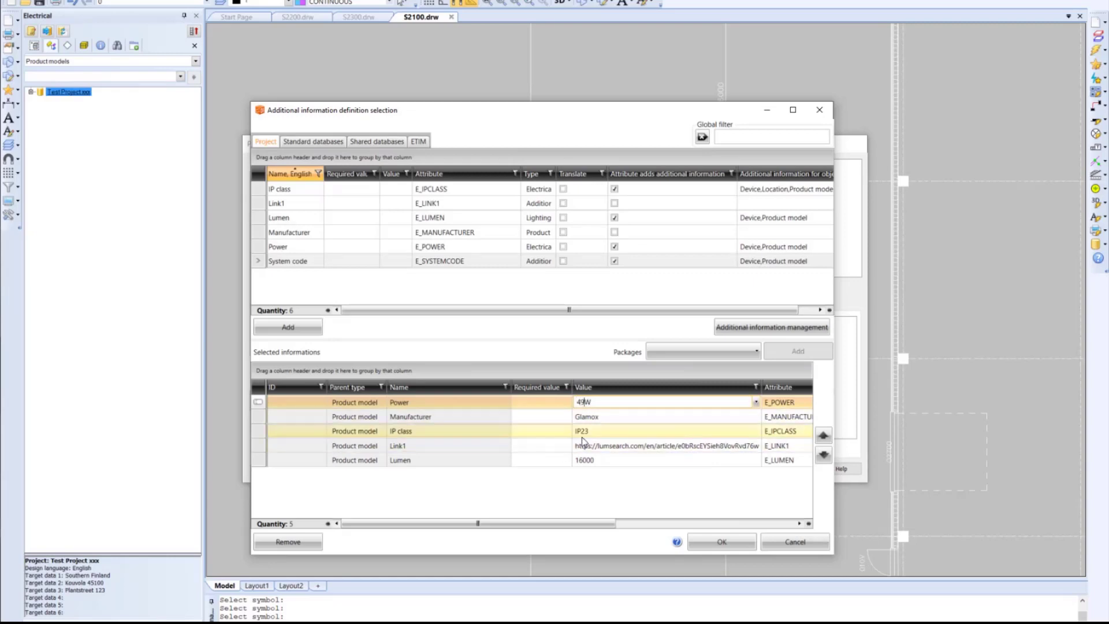
# Set the copied product model's IP class to IP66 and Lumen to 7500, and select its Link1 value
pyautogui.click(592, 431)
pyautogui.click(601, 432)
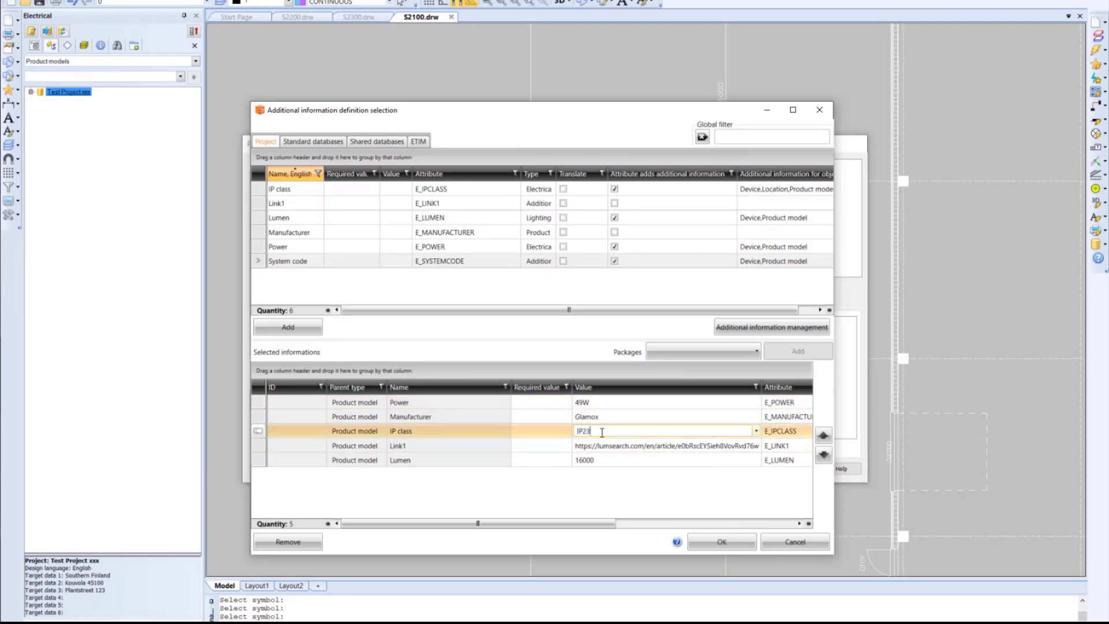
pyautogui.press('BackSpace')
pyautogui.write('66')
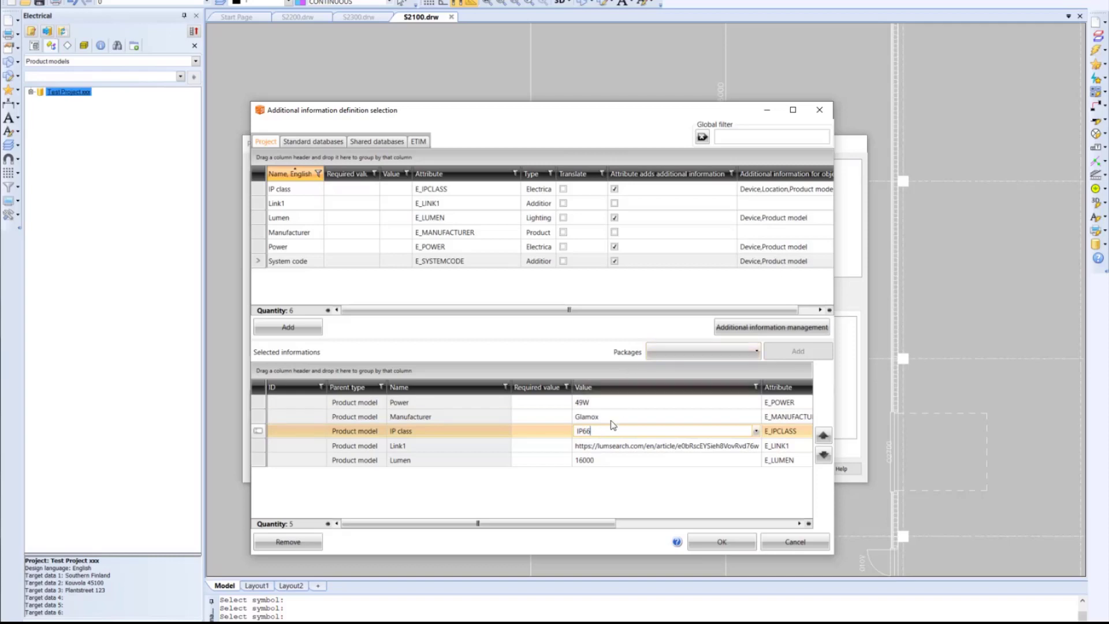
pyautogui.click(608, 461)
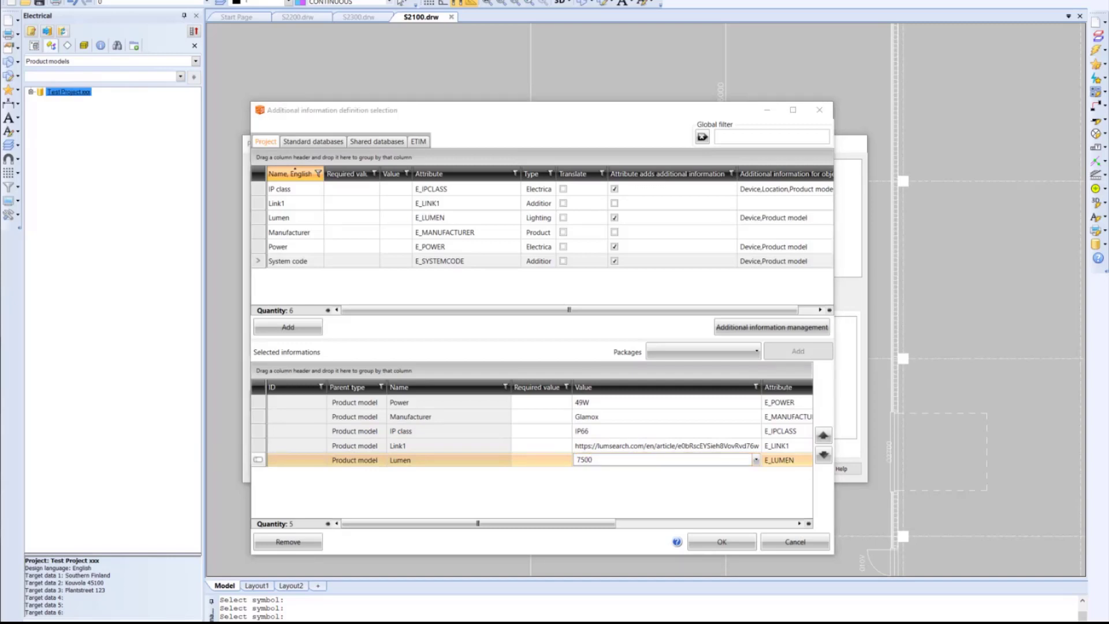
pyautogui.click(578, 447)
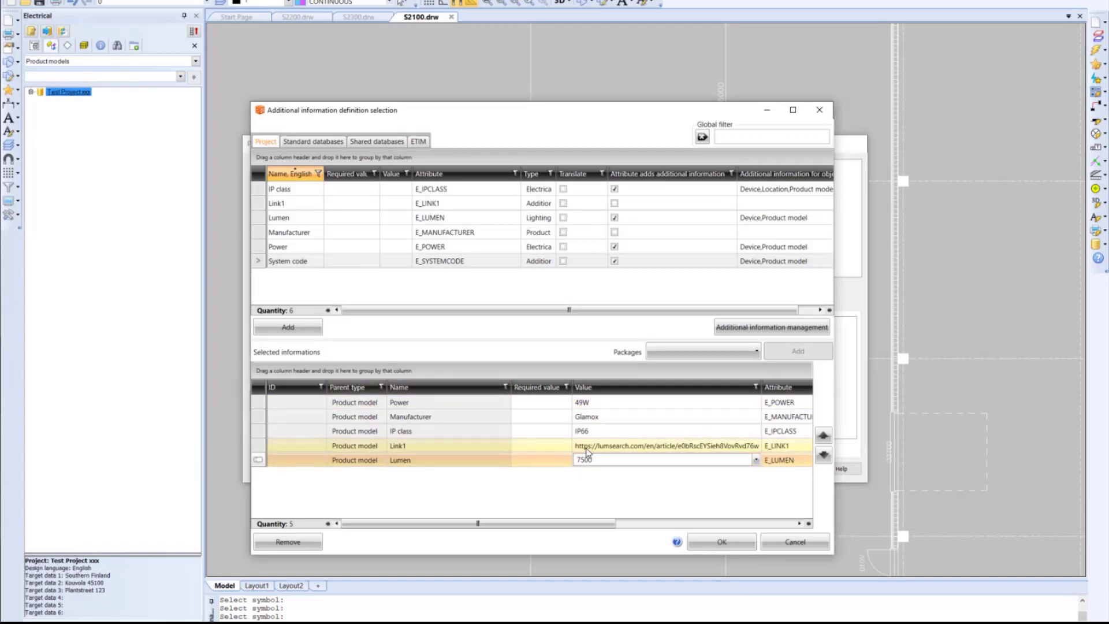
pyautogui.click(576, 449)
pyautogui.hotkey('ctrl', 'v')
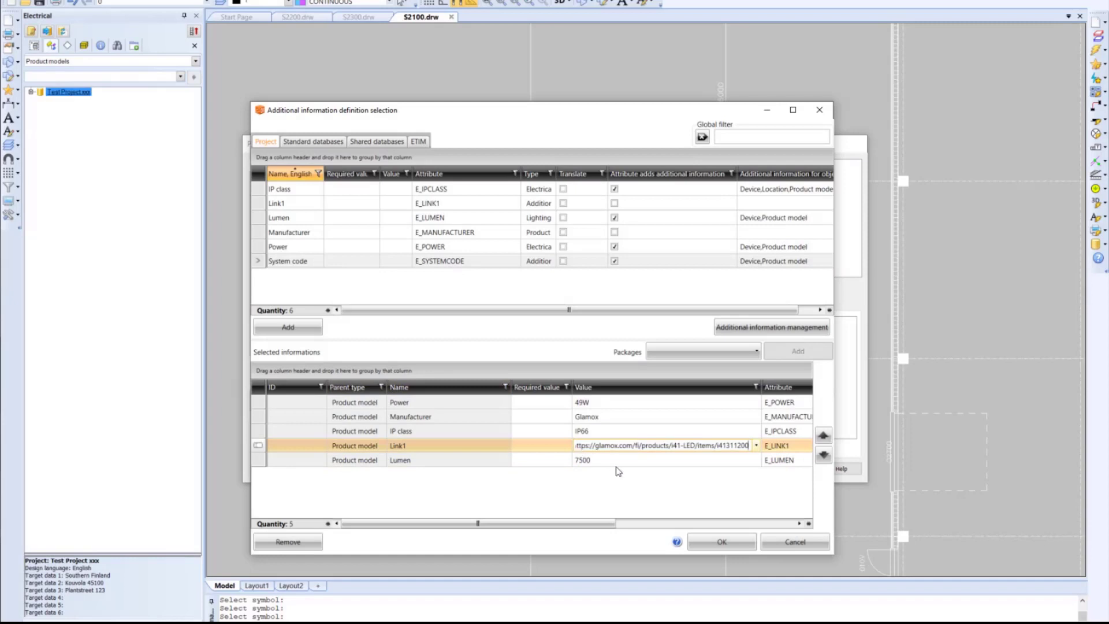
pyautogui.click(744, 546)
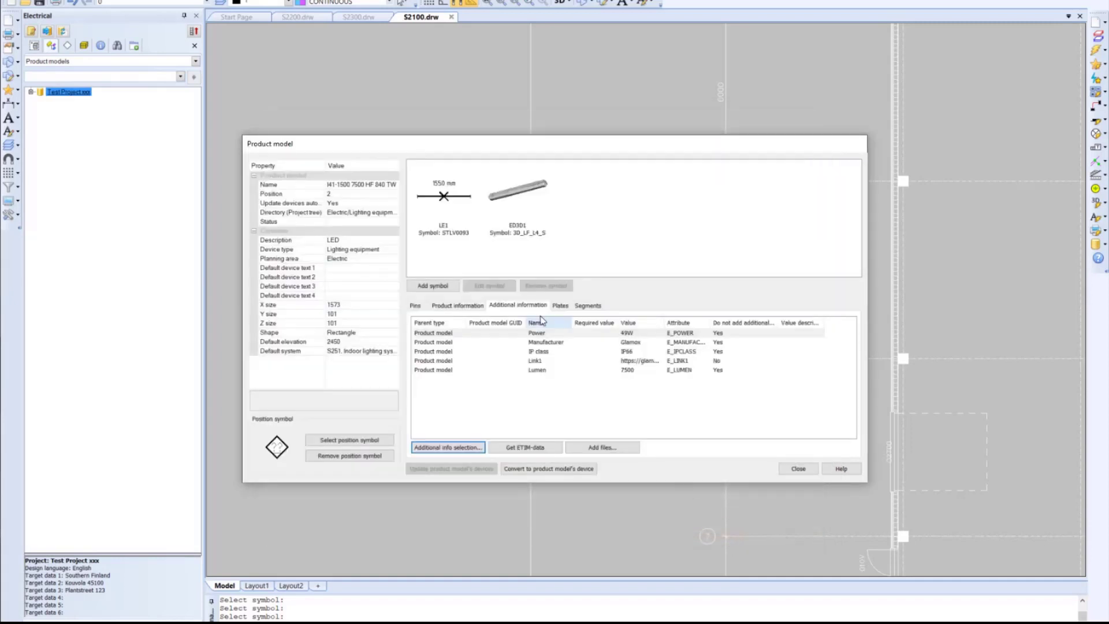
pyautogui.click(800, 471)
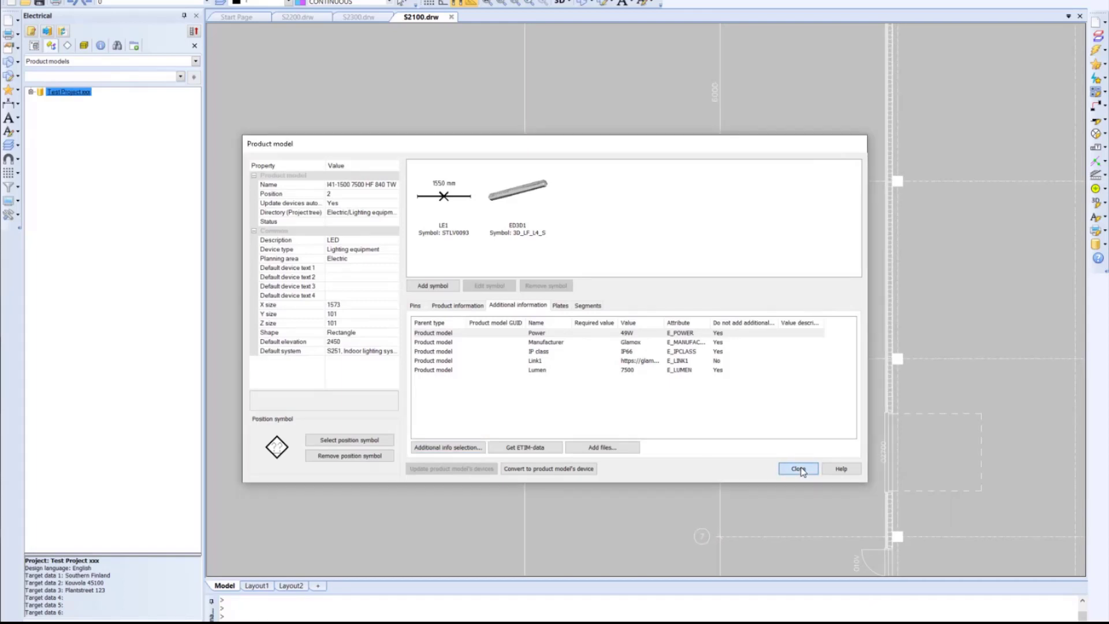
pyautogui.click(799, 469)
pyautogui.click(751, 406)
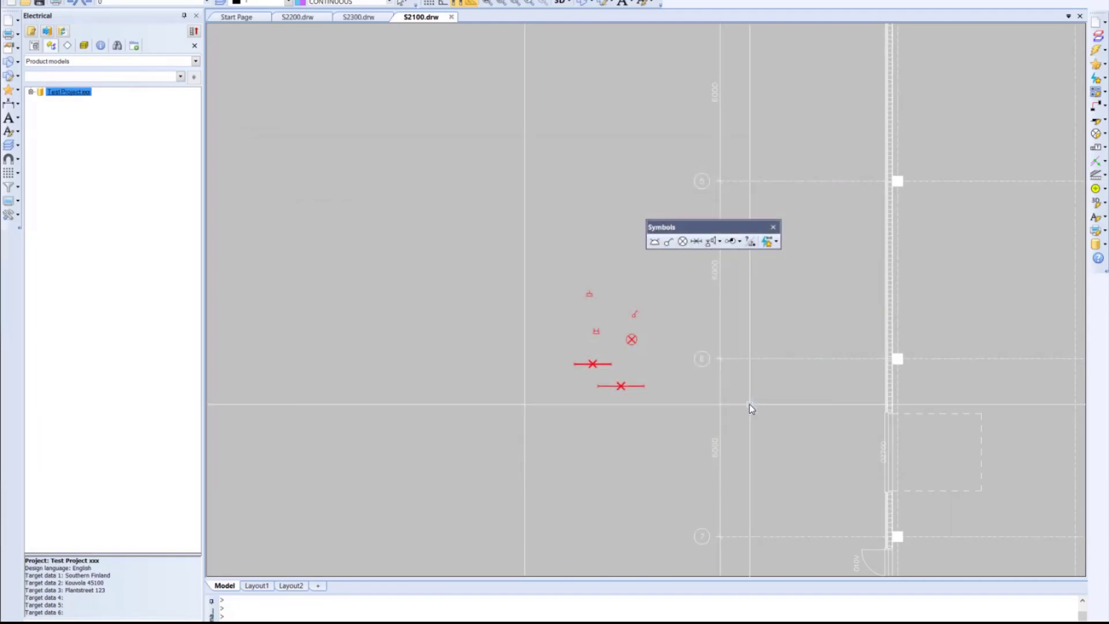
# Delete the six loose device symbols beside the floor plan and save the drawing
pyautogui.moveTo(680, 433); pyautogui.dragTo(523, 233)
pyautogui.press('Delete')
pyautogui.click(520, 228)
pyautogui.click(40, 3)
# Insert one new i10-1500 LED 8000 HF 840 SB device midway between opposite corners of the Cleaning room, at angle 0
pyautogui.click(31, 93)
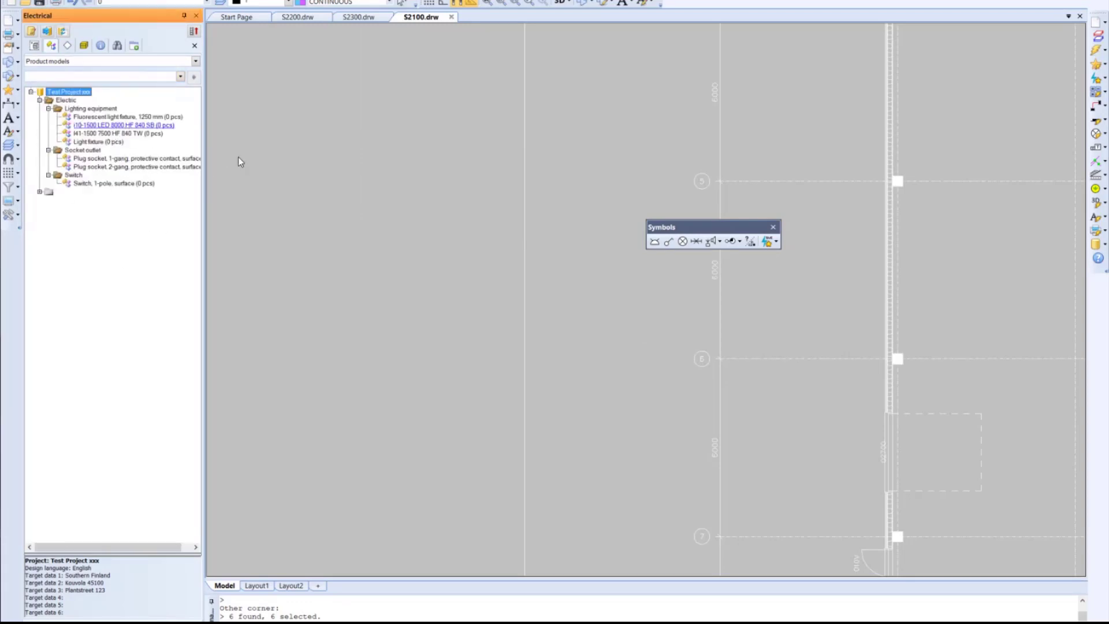
pyautogui.scroll(-1, 693, 306)
pyautogui.moveTo(694, 306); pyautogui.dragTo(349, 309, button='middle')
pyautogui.moveTo(682, 336); pyautogui.dragTo(408, 295, button='middle')
pyautogui.moveTo(589, 365); pyautogui.dragTo(526, 217, button='middle')
pyautogui.scroll(2, 559, 467)
pyautogui.scroll(-1, 548, 444)
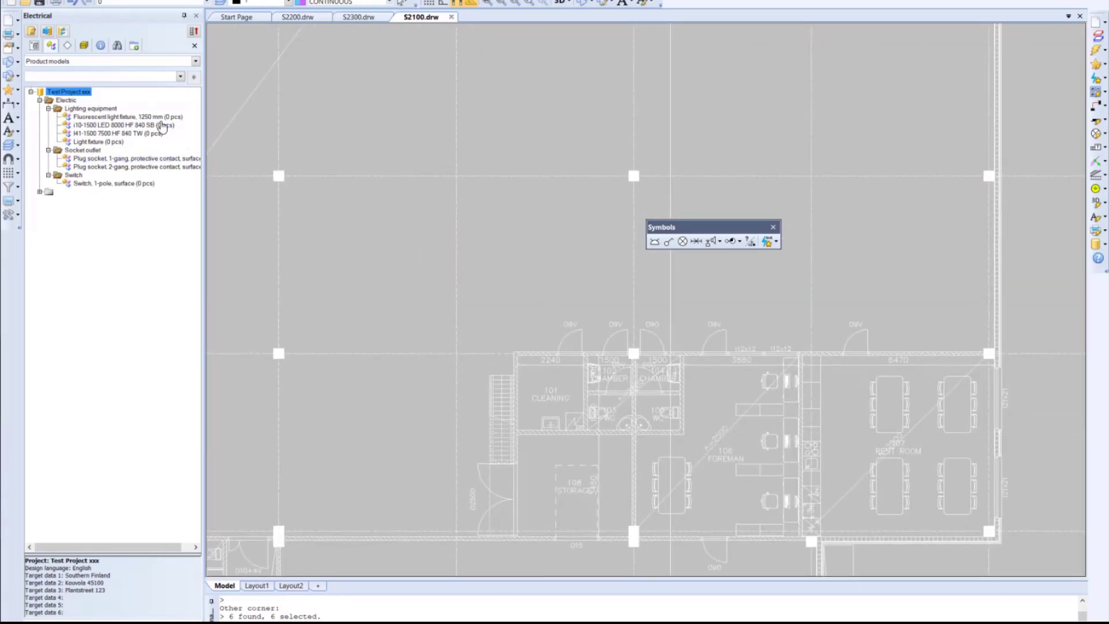
pyautogui.rightClick(159, 127)
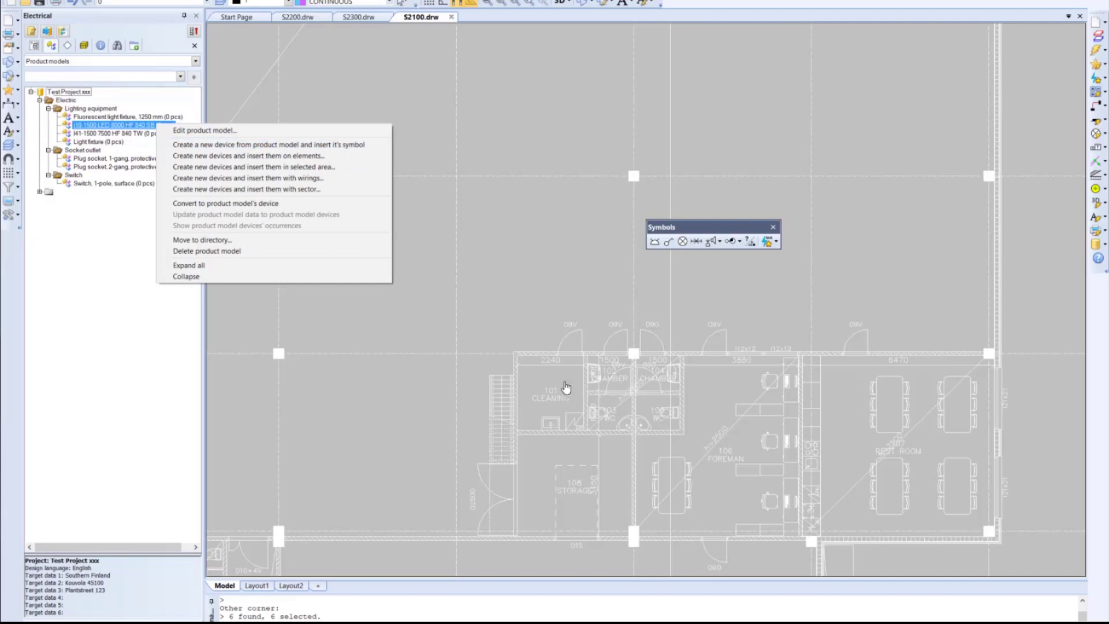
pyautogui.click(338, 152)
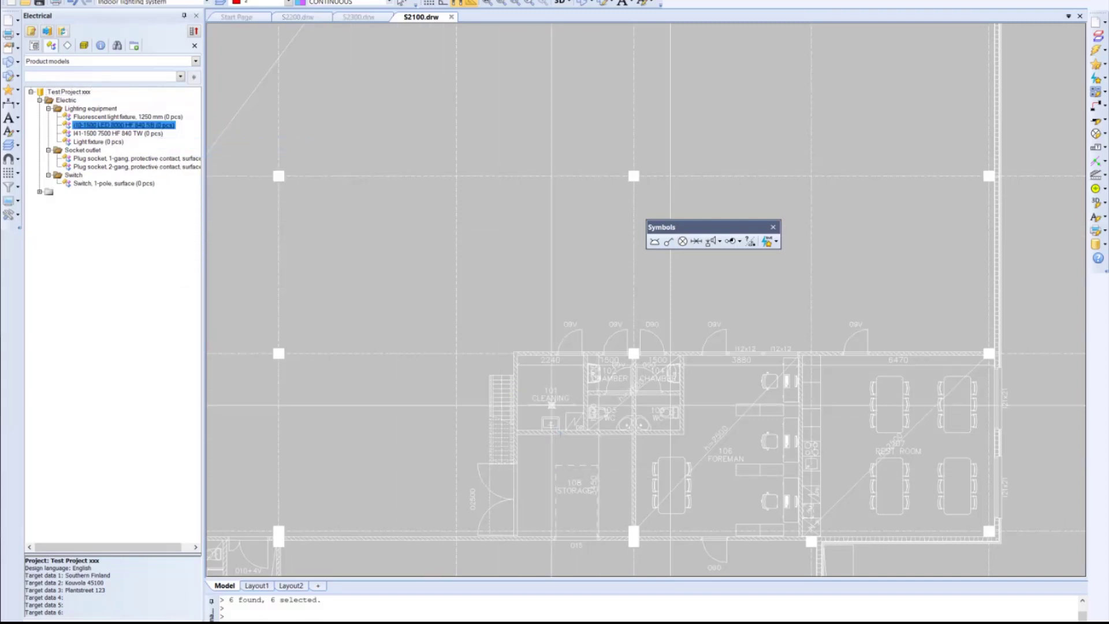
pyautogui.rightClick(547, 399)
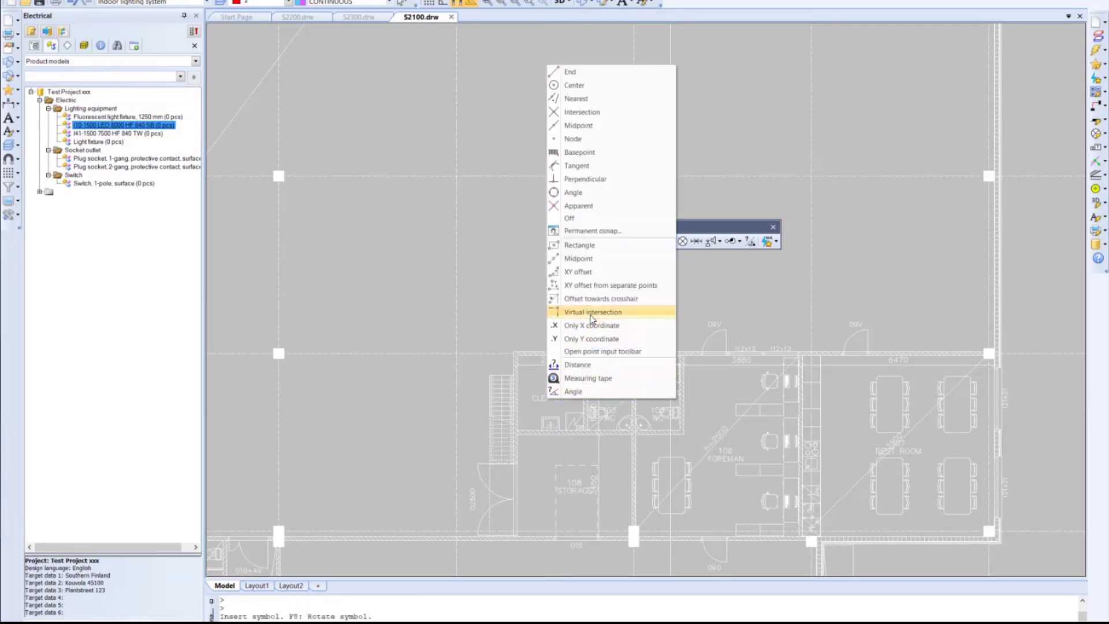
pyautogui.click(598, 263)
pyautogui.scroll(5, 508, 301)
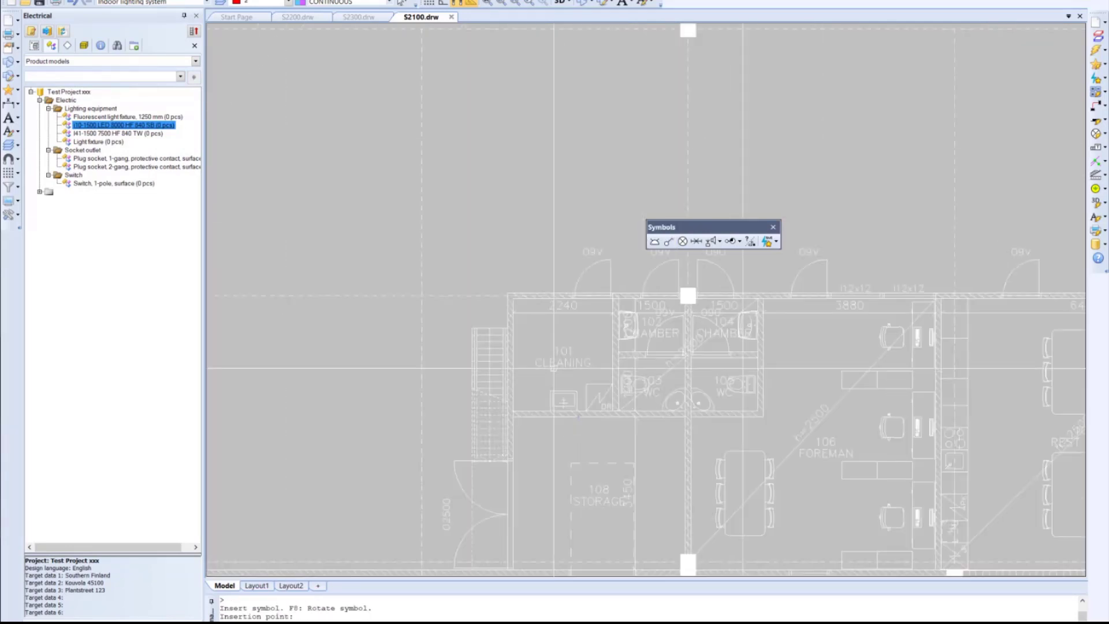
pyautogui.click(507, 300)
pyautogui.click(728, 551)
pyautogui.press('Return')
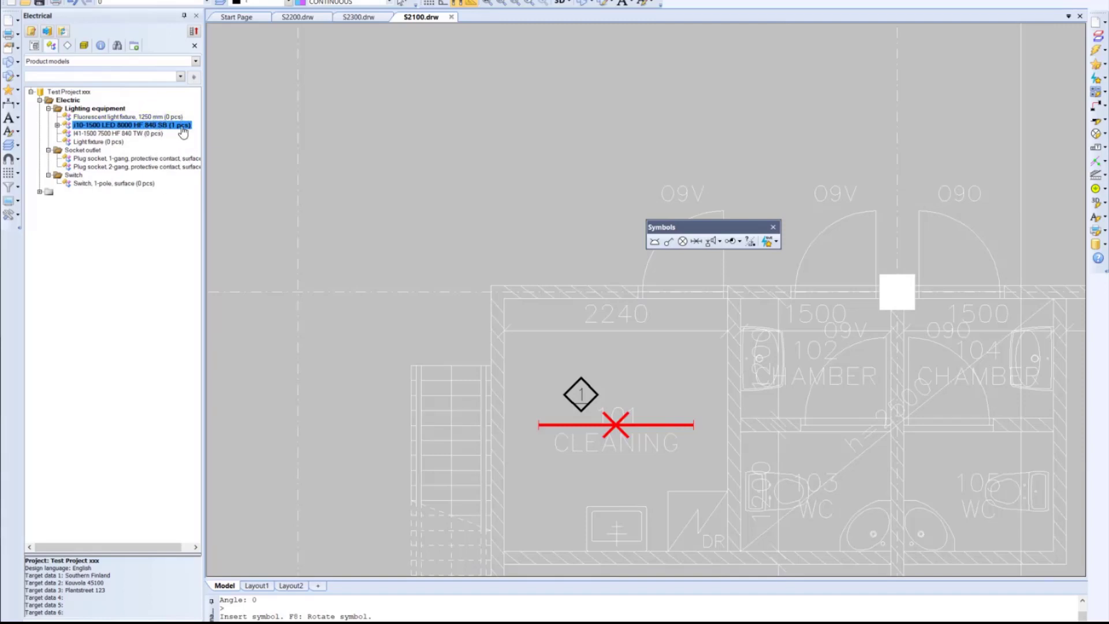
pyautogui.press('Escape')
pyautogui.scroll(-2, 395, 199)
pyautogui.moveTo(577, 201)
pyautogui.mouseDown(button='middle')
pyautogui.moveTo(338, 208)
pyautogui.moveTo(258, 230)
pyautogui.mouseUp(button='middle')
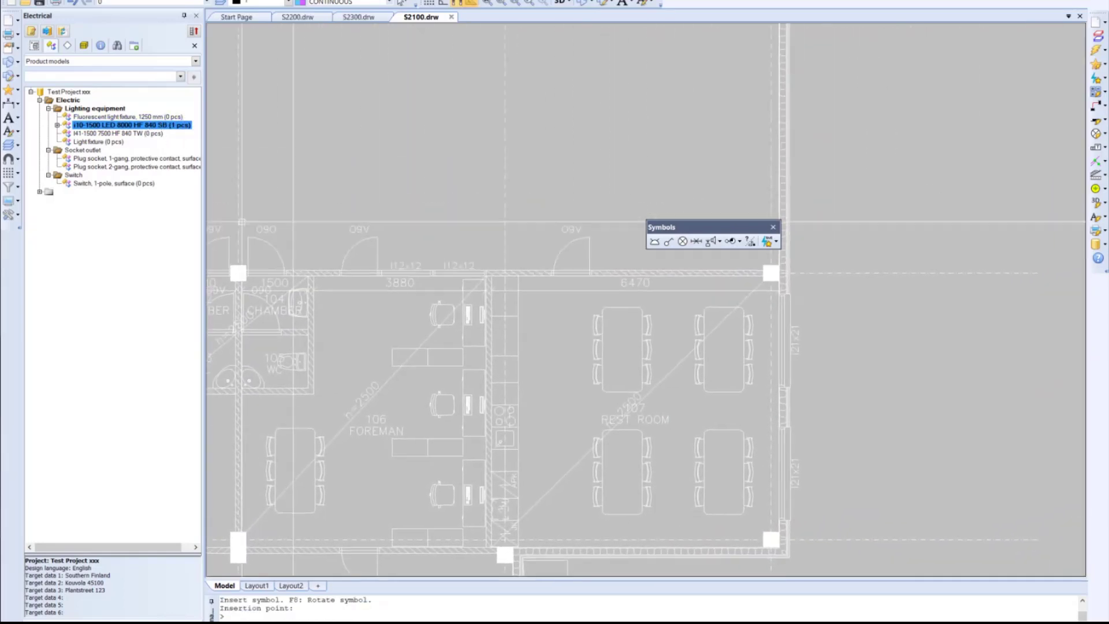
pyautogui.keyDown('ctrl'); pyautogui.click(143, 134); pyautogui.keyUp('ctrl')
pyautogui.rightClick(142, 135)
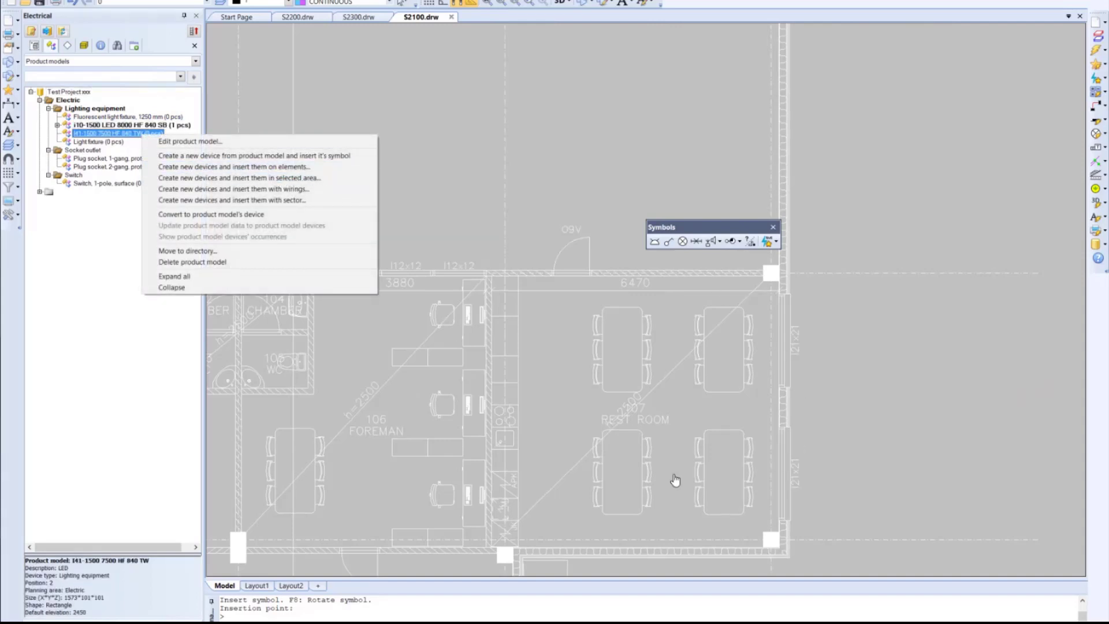
pyautogui.click(308, 183)
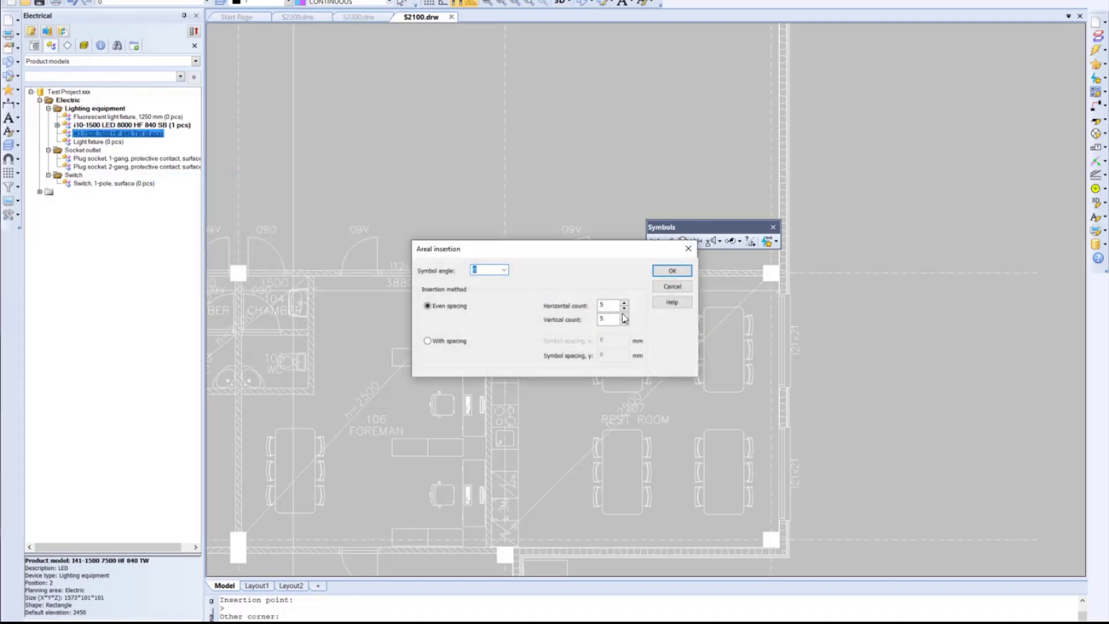
pyautogui.moveTo(569, 247); pyautogui.dragTo(462, 155)
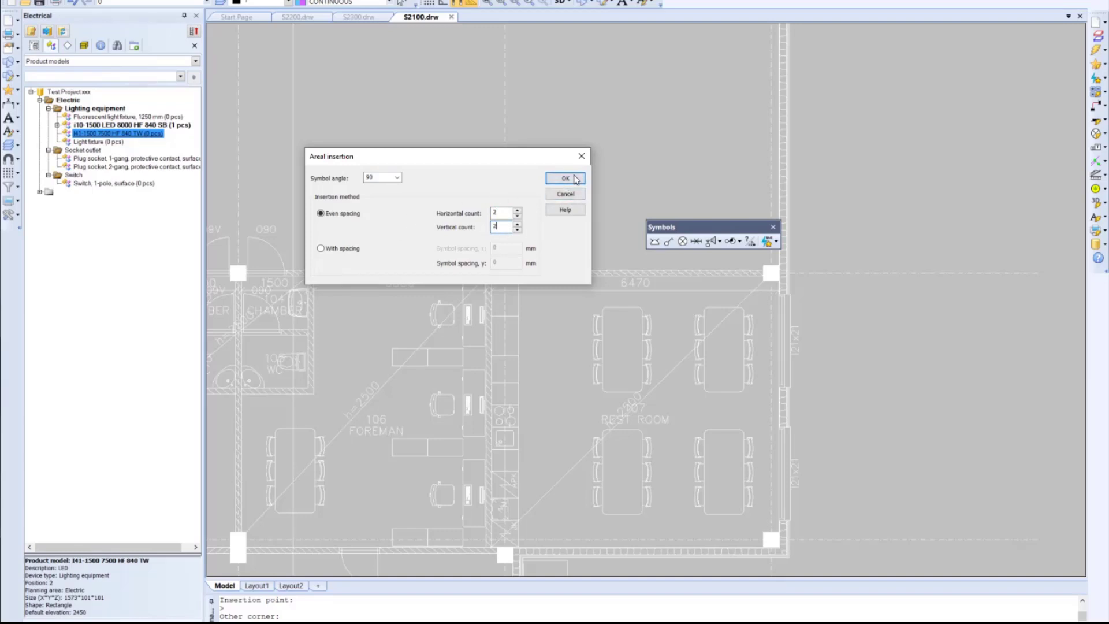
pyautogui.click(566, 178)
# Define the insertion area between opposite inner corners of the Rest Room to place the luminaires, and end the areal insertion
pyautogui.scroll(5, 508, 277)
pyautogui.click(503, 277)
pyautogui.scroll(-2, 788, 407)
pyautogui.moveTo(787, 406); pyautogui.dragTo(540, 231, button='middle')
pyautogui.moveTo(726, 402); pyautogui.dragTo(705, 376, button='middle')
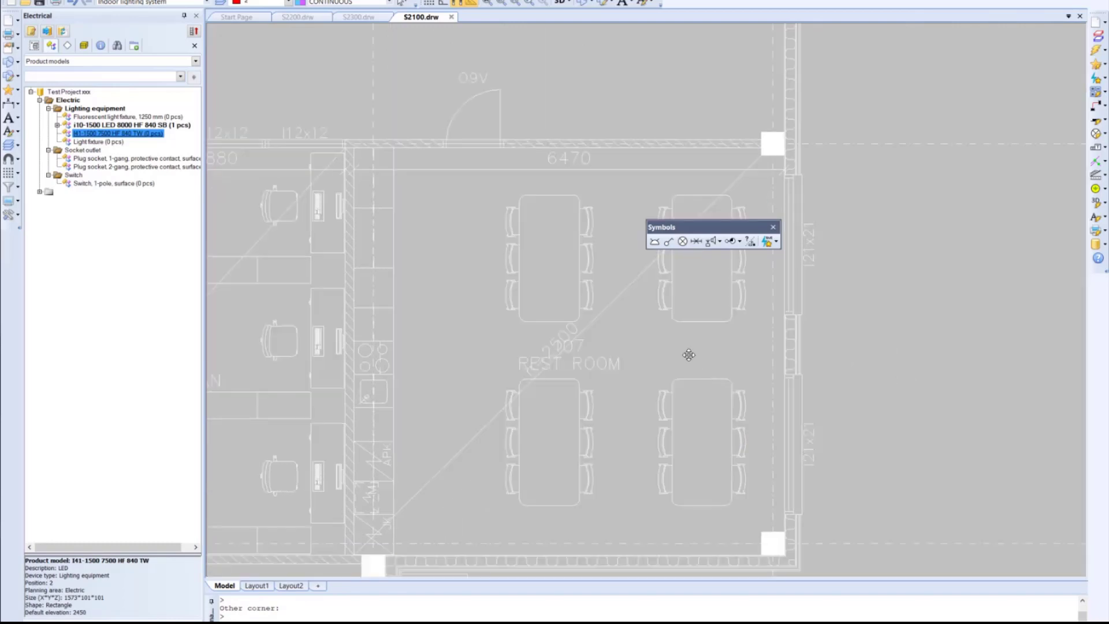
pyautogui.scroll(5, 741, 504)
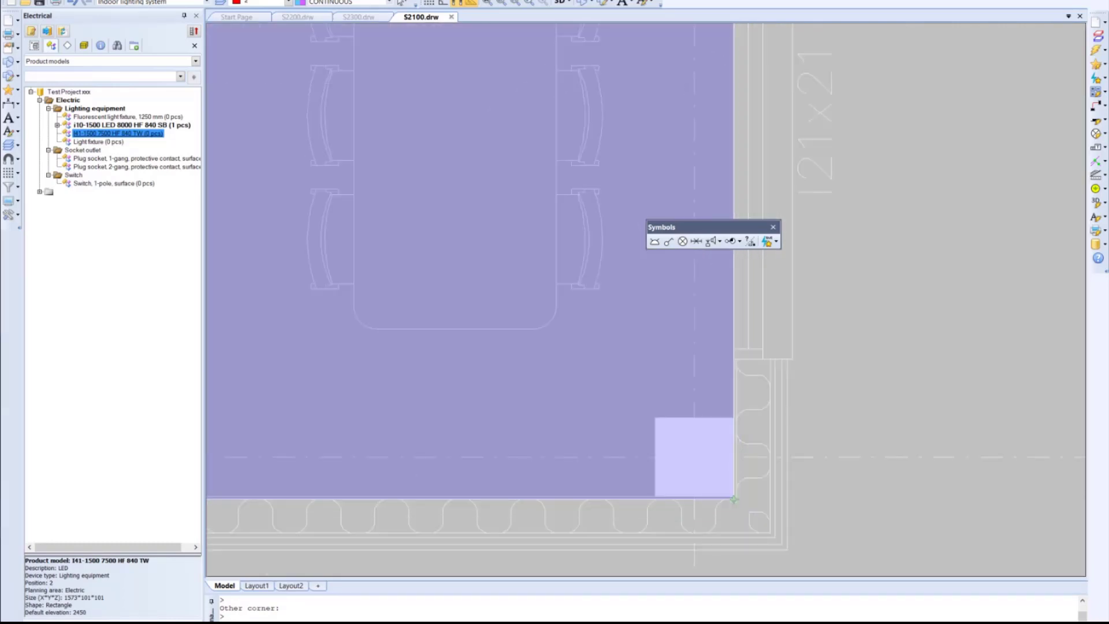
pyautogui.click(734, 498)
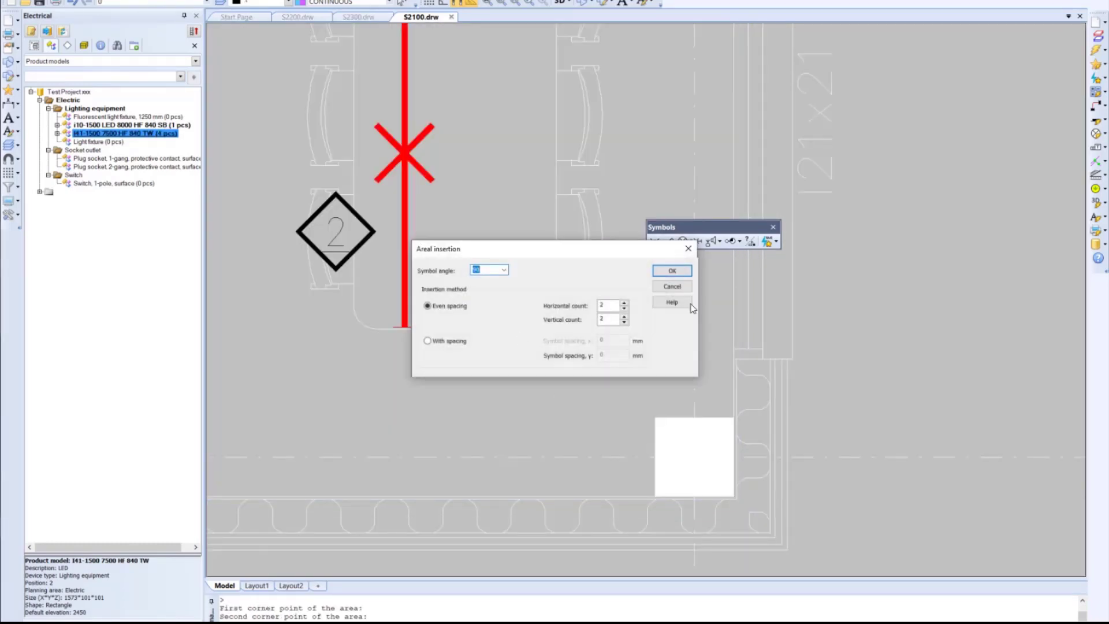
pyautogui.click(677, 292)
pyautogui.scroll(-5, 574, 294)
pyautogui.moveTo(548, 267); pyautogui.dragTo(716, 419, button='middle')
pyautogui.scroll(-2, 652, 347)
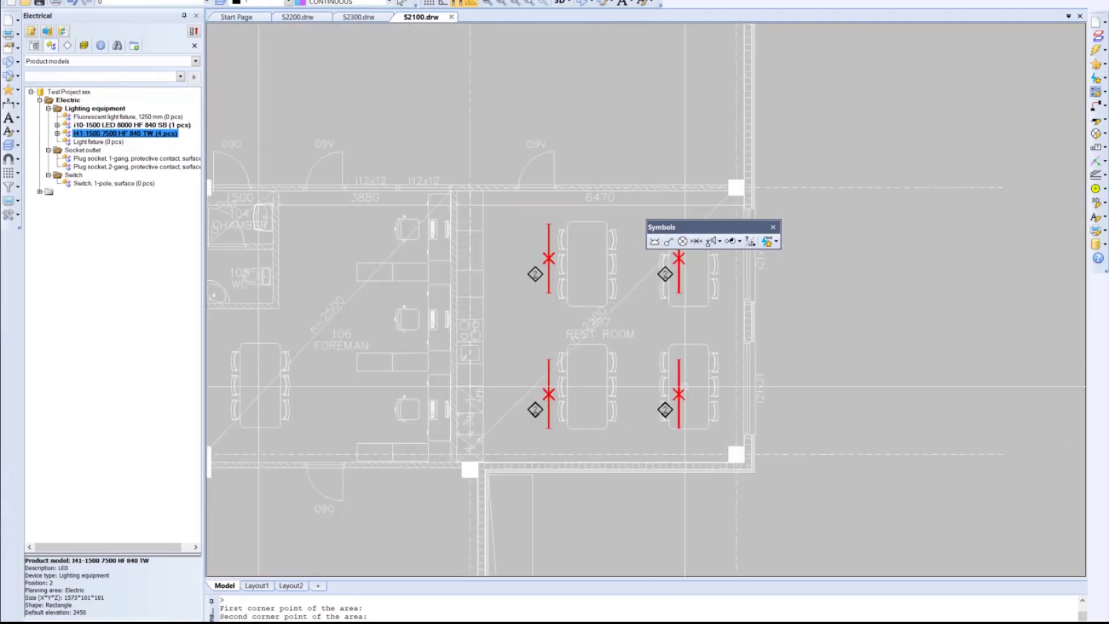
pyautogui.press('ctrl')
pyautogui.press('ctrl')
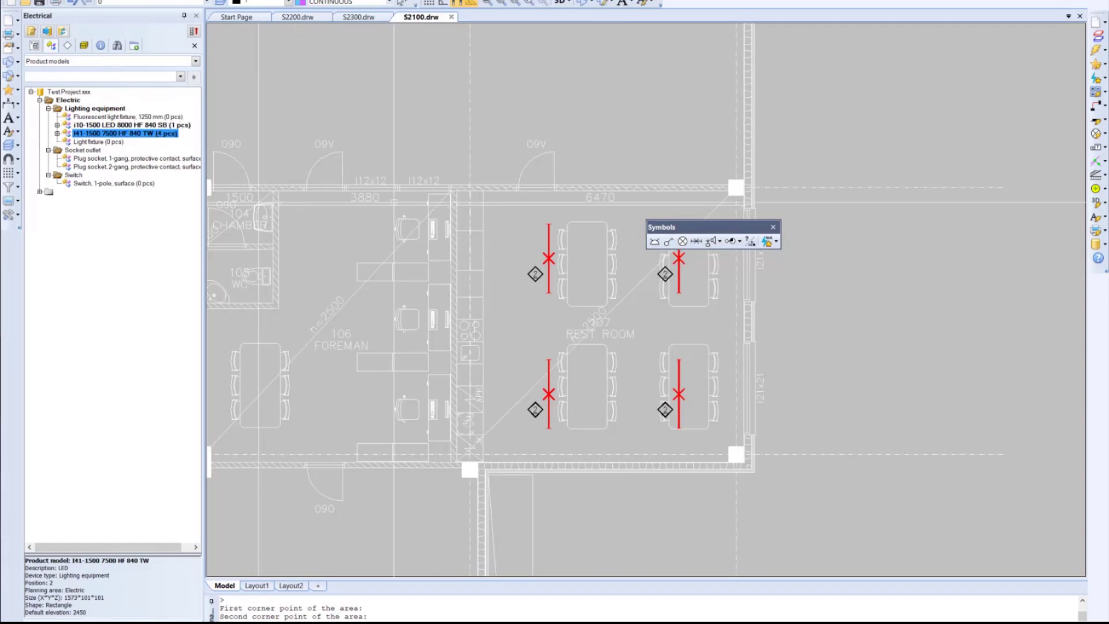
pyautogui.scroll(-1, 522, 247)
pyautogui.moveTo(537, 252); pyautogui.dragTo(661, 281, button='middle')
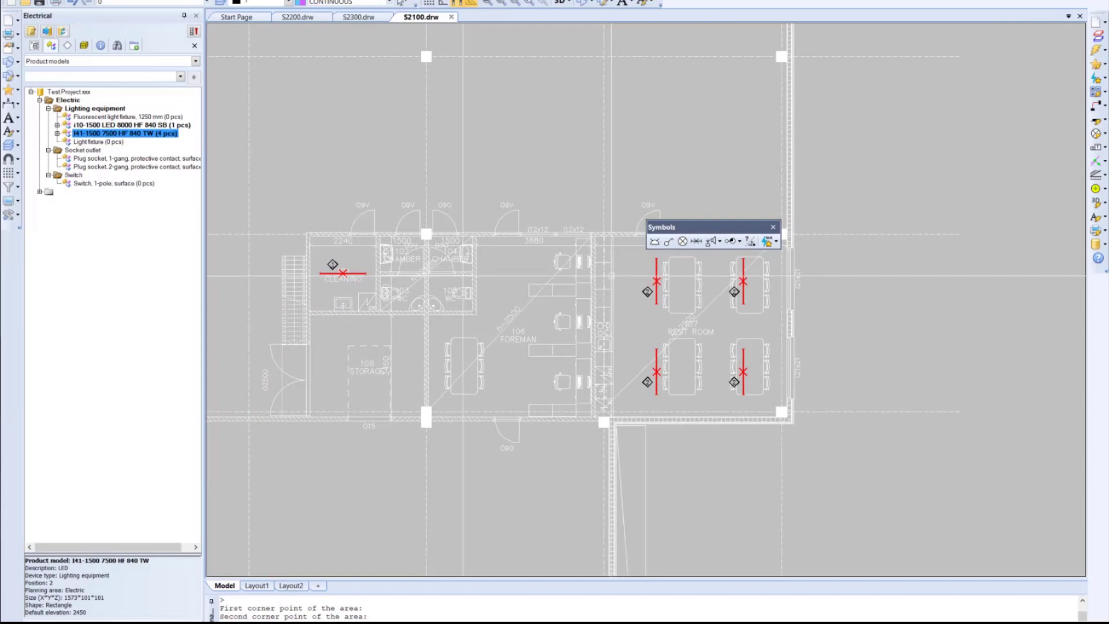
pyautogui.scroll(-1, 618, 275)
pyautogui.moveTo(584, 364); pyautogui.dragTo(798, 316, button='middle')
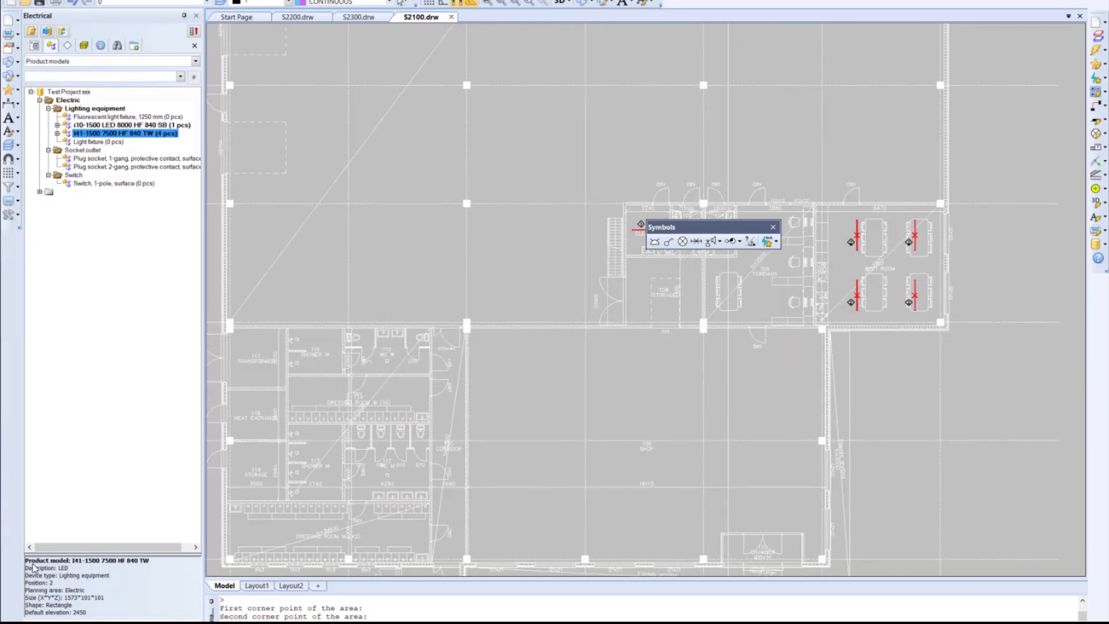
# Import the HVAC.ifc model as an external reference, limited to the building storey 1. Kerros
pyautogui.click(75, 620)
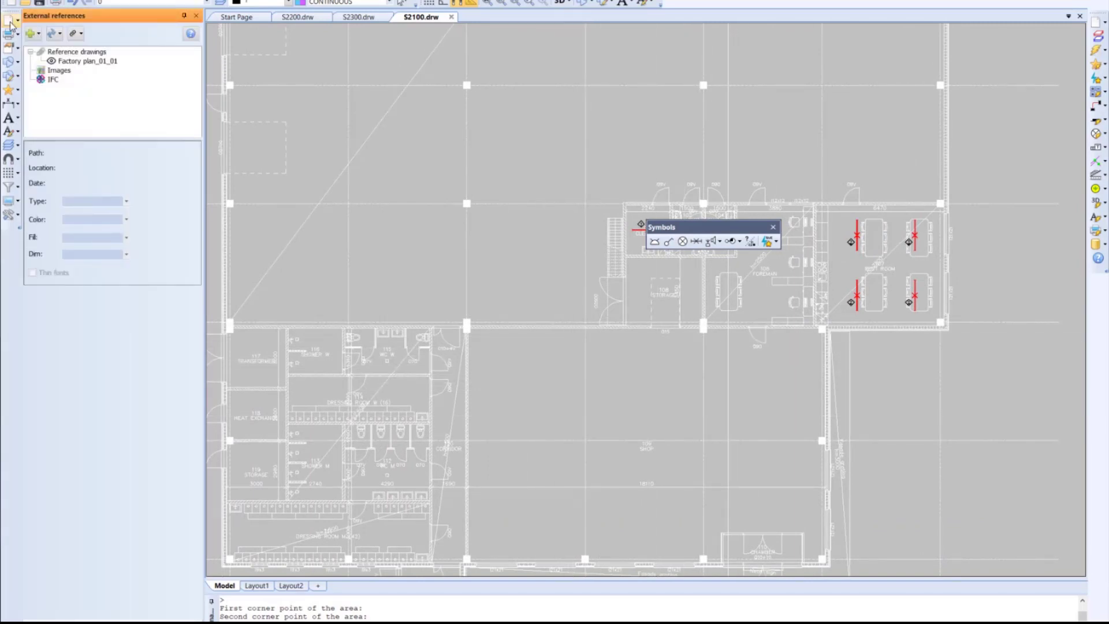
pyautogui.click(40, 34)
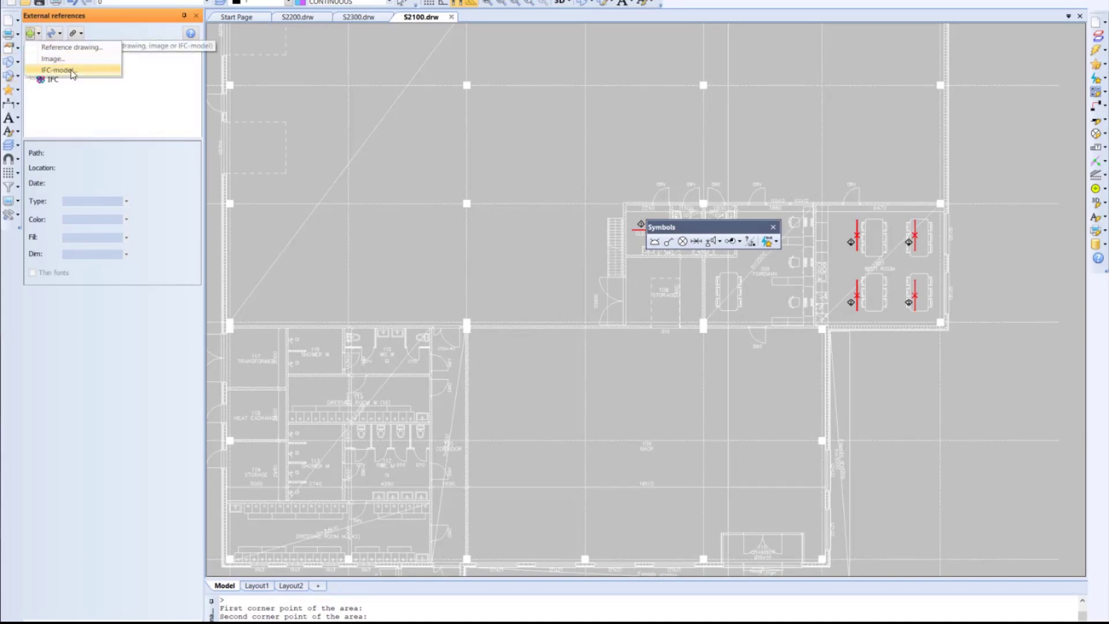
pyautogui.click(73, 72)
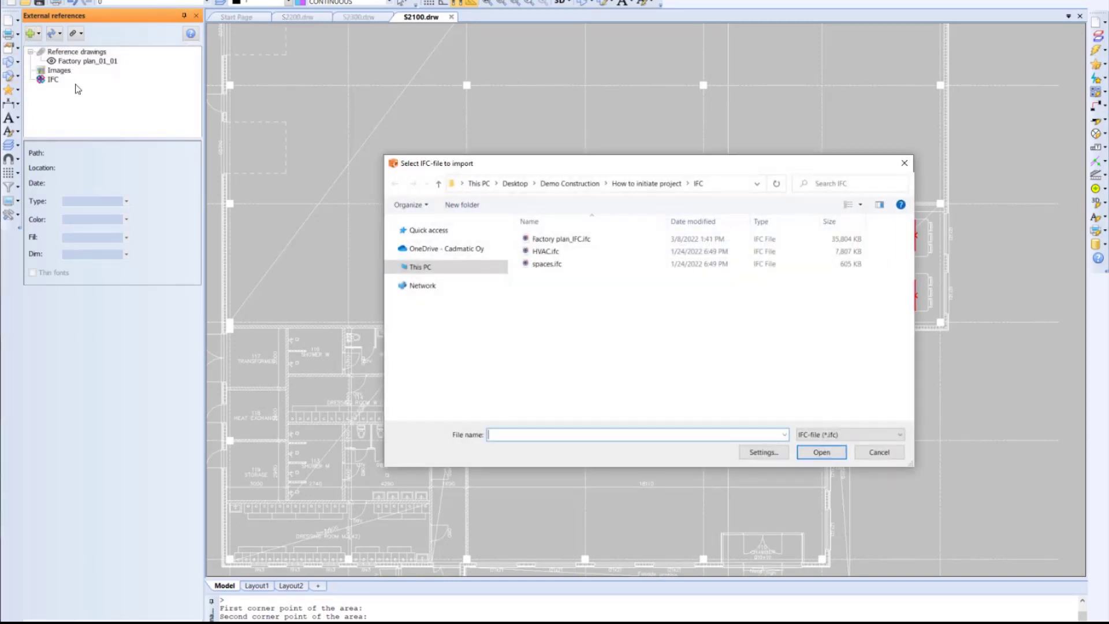
pyautogui.doubleClick(558, 250)
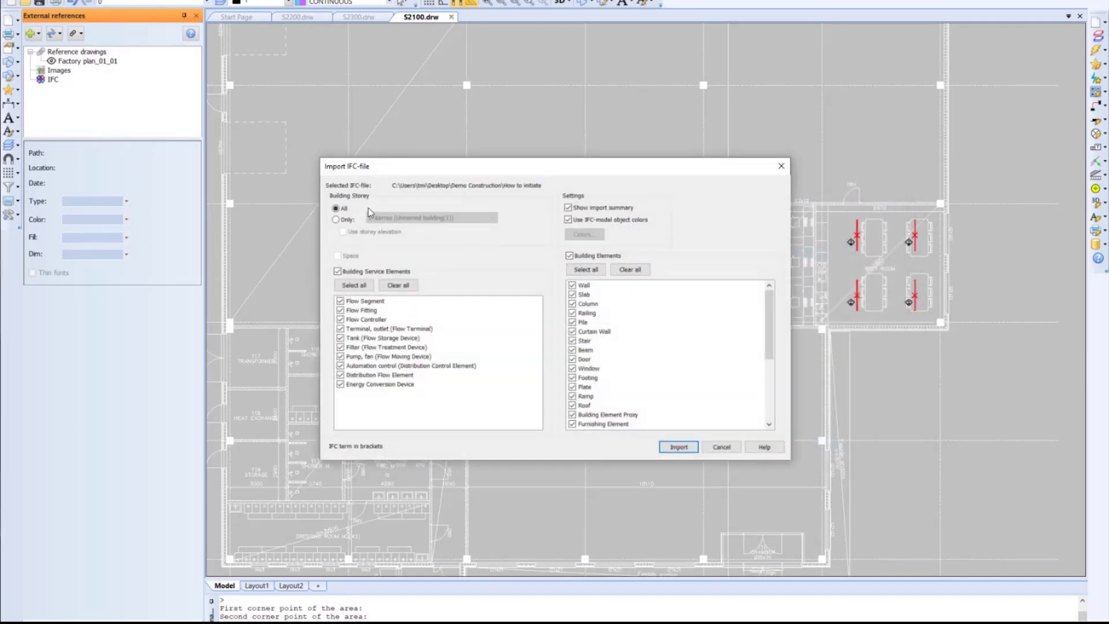
pyautogui.click(337, 220)
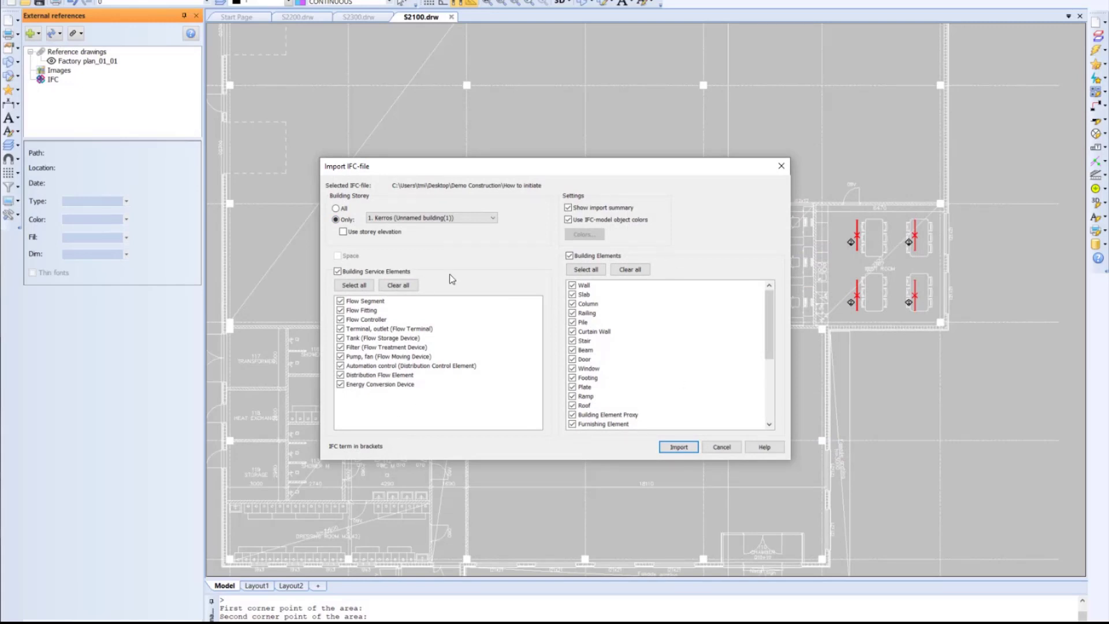
pyautogui.click(681, 447)
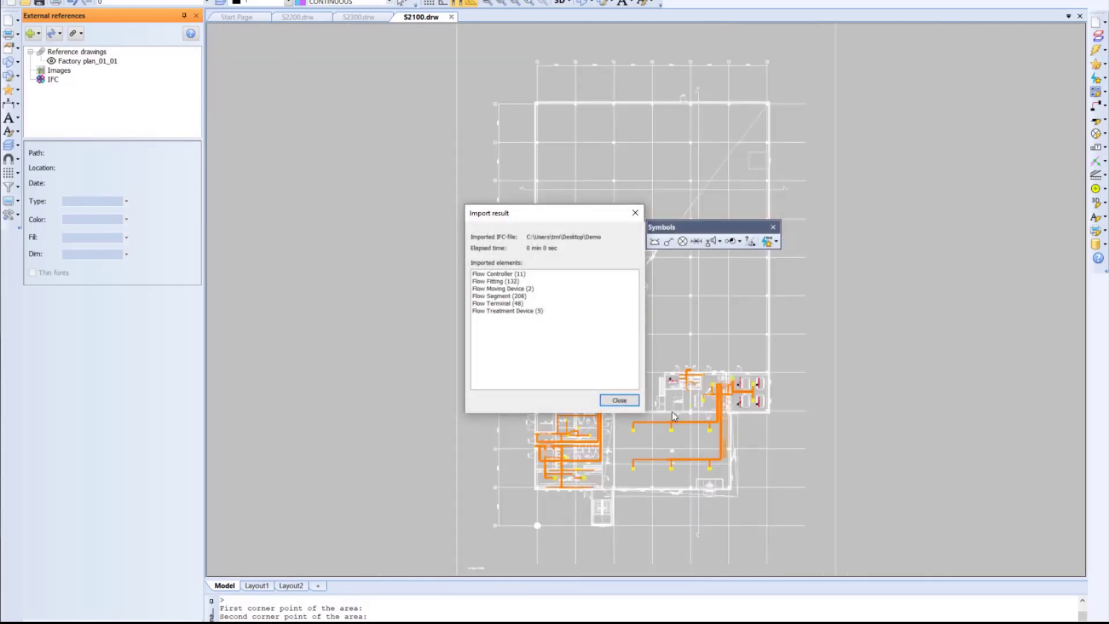
pyautogui.click(629, 400)
# Examine the imported ductwork and the placed luminaires in a shaded 3D view from the south-west
pyautogui.scroll(3, 659, 413)
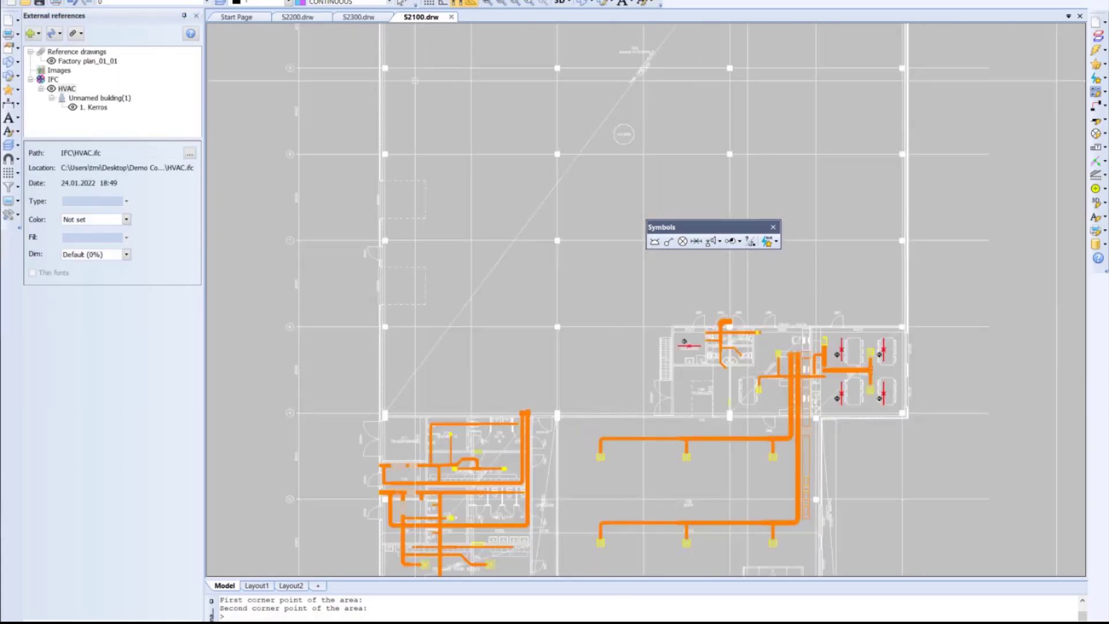
pyautogui.click(569, 3)
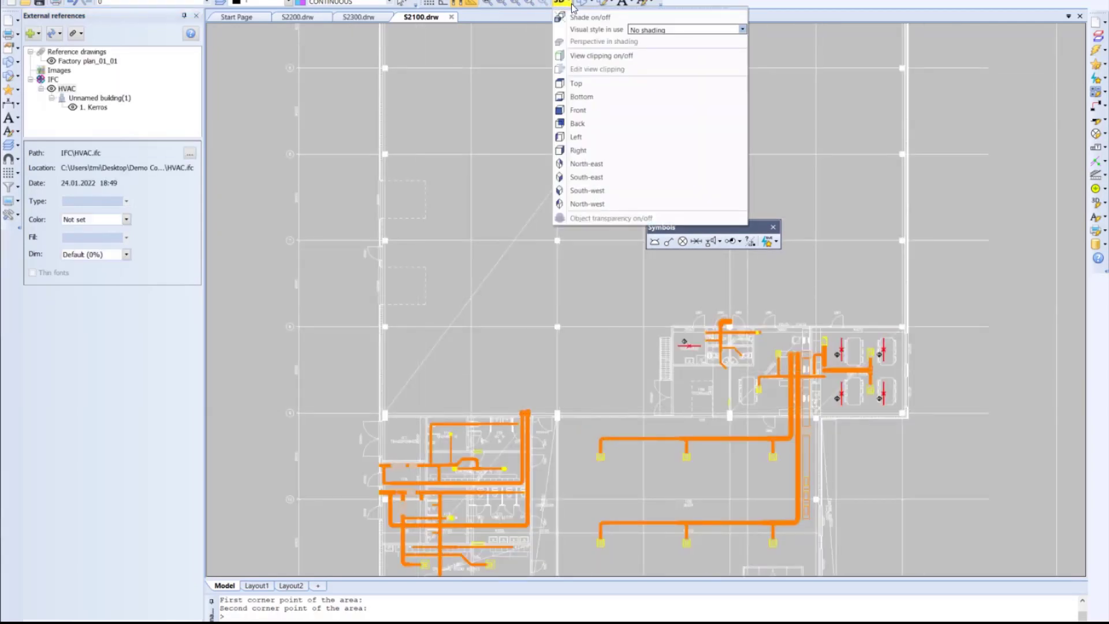
pyautogui.click(598, 27)
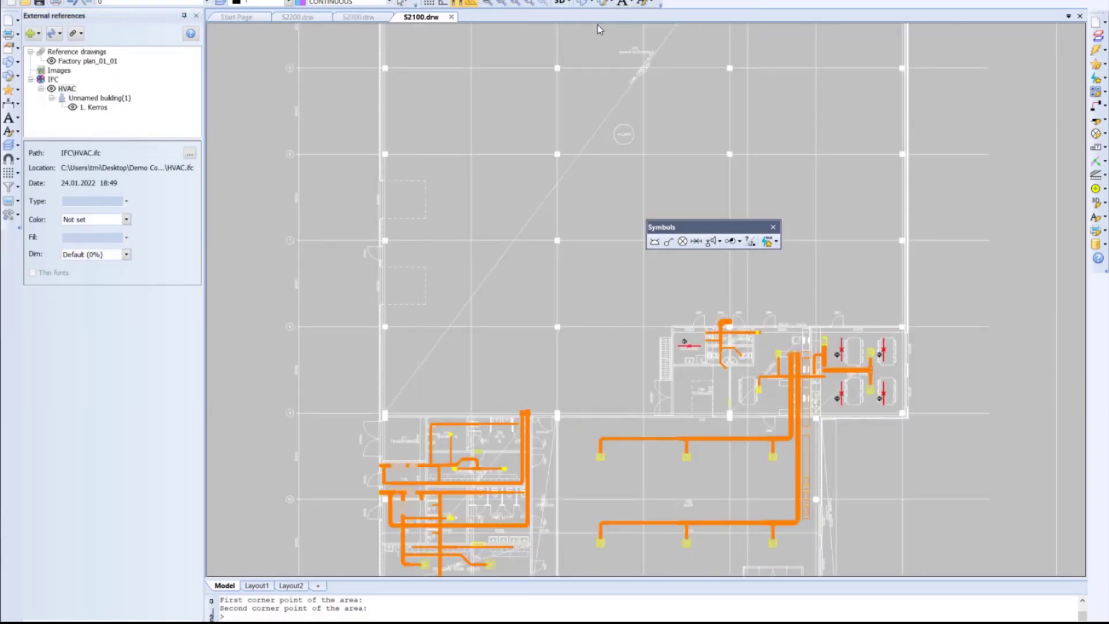
pyautogui.click(555, 3)
pyautogui.click(590, 193)
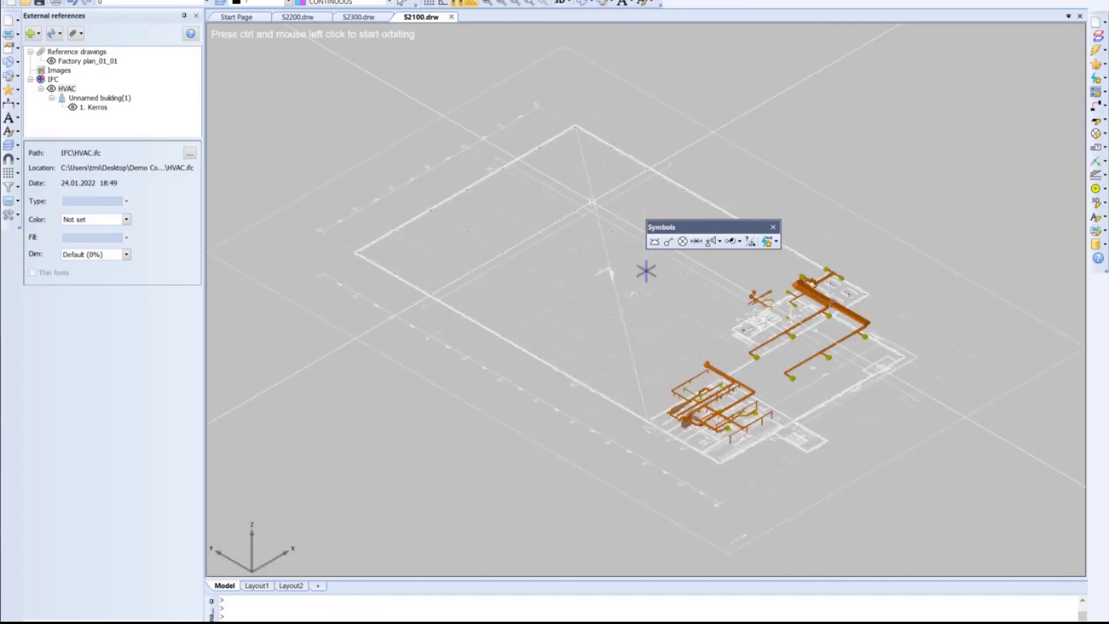
pyautogui.scroll(5, 820, 333)
pyautogui.moveTo(814, 214); pyautogui.dragTo(739, 380, button='middle')
pyautogui.scroll(1, 800, 362)
pyautogui.scroll(-2, 763, 332)
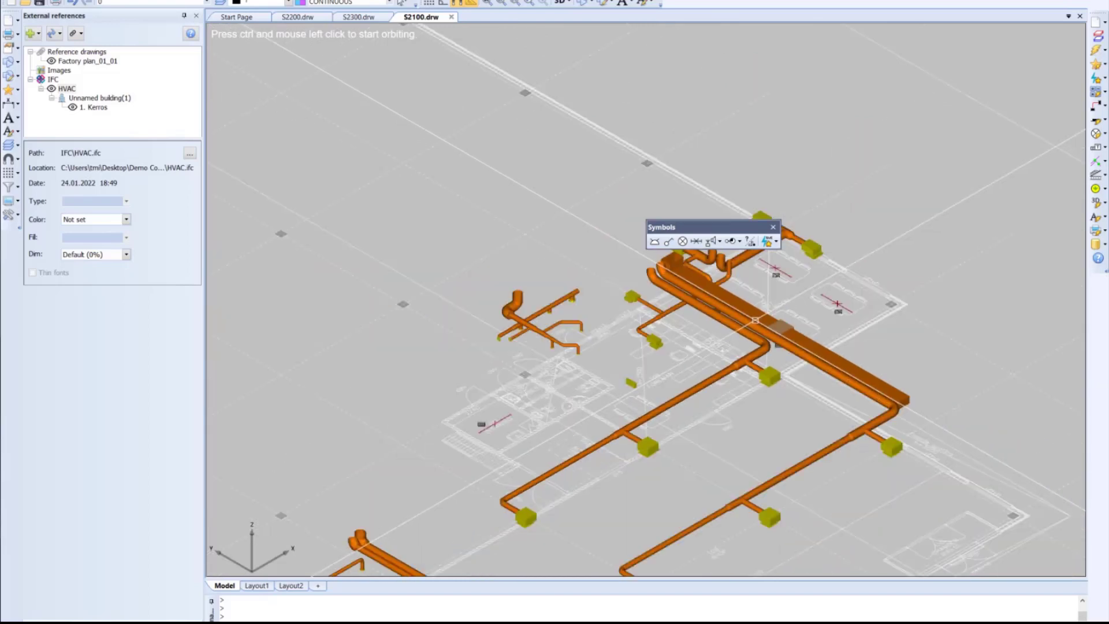
pyautogui.moveTo(755, 320); pyautogui.dragTo(775, 259, button='middle')
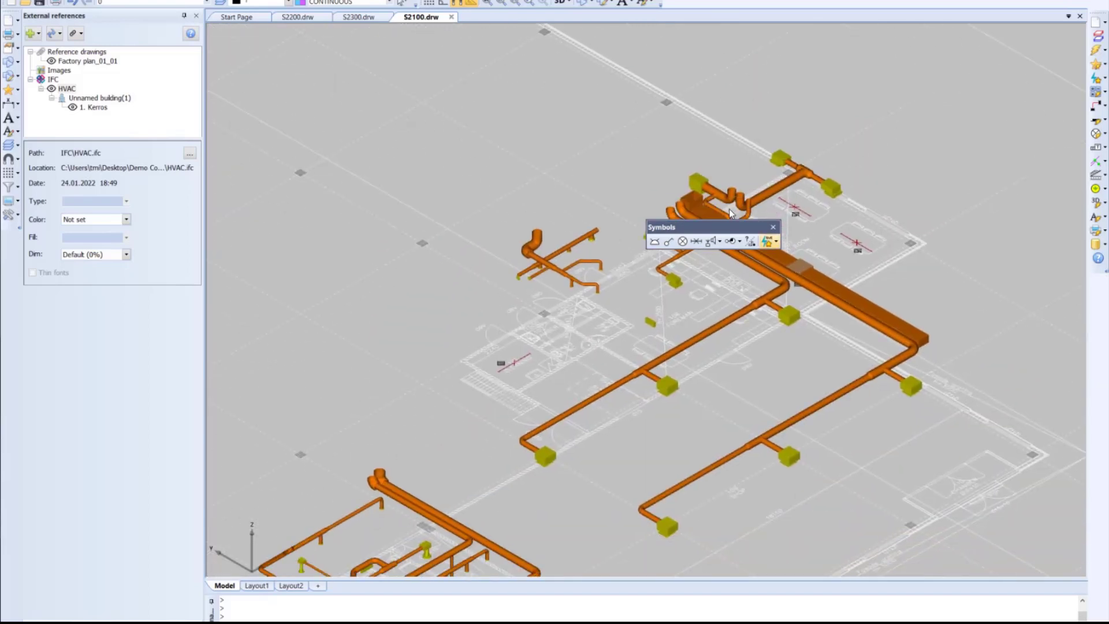
# Turn shading off, return to the top view and look over the ducts around the Shop area
pyautogui.click(559, 7)
pyautogui.click(573, 11)
pyautogui.click(570, 4)
pyautogui.click(585, 93)
pyautogui.scroll(4, 661, 409)
pyautogui.scroll(5, 678, 413)
pyautogui.scroll(-5, 660, 331)
pyautogui.moveTo(625, 364); pyautogui.dragTo(600, 302, button='middle')
pyautogui.scroll(1, 598, 305)
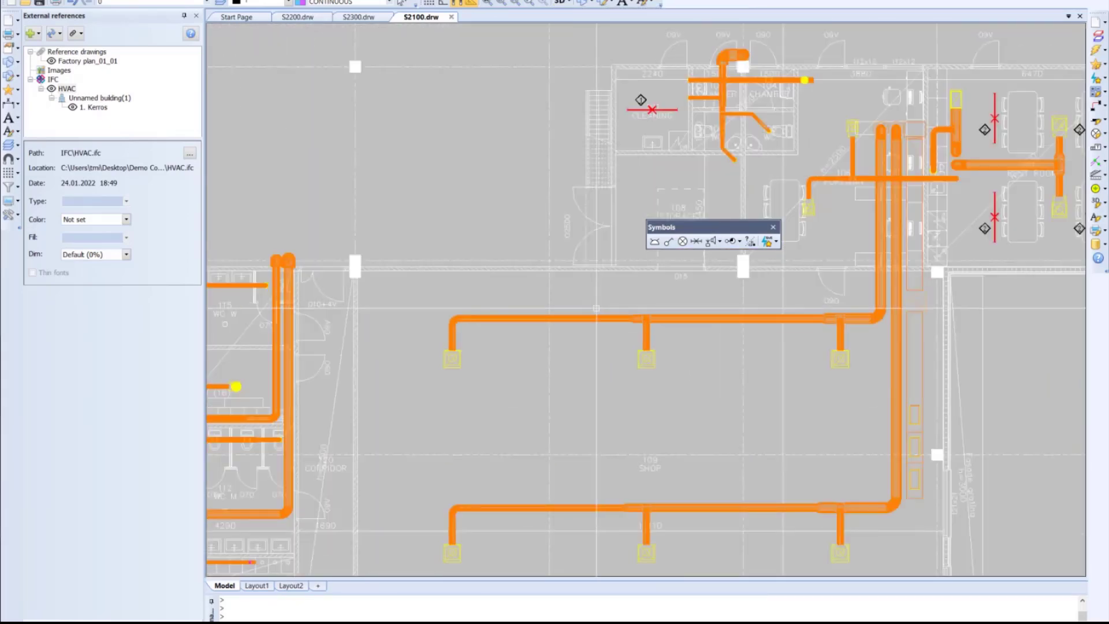
# Create collision geometry for the drawing against the HVAC reference only, with a tolerance of 1 mm
pyautogui.moveTo(504, 325); pyautogui.dragTo(495, 240, button='middle')
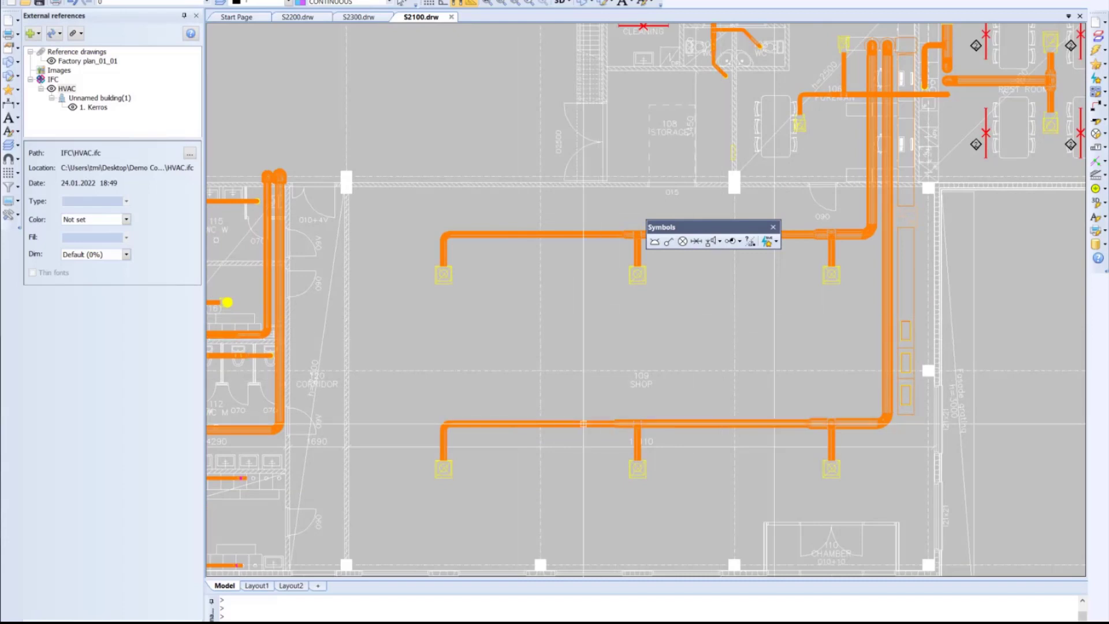
pyautogui.moveTo(625, 375); pyautogui.dragTo(643, 443, button='middle')
pyautogui.scroll(-1, 642, 440)
pyautogui.scroll(1, 624, 365)
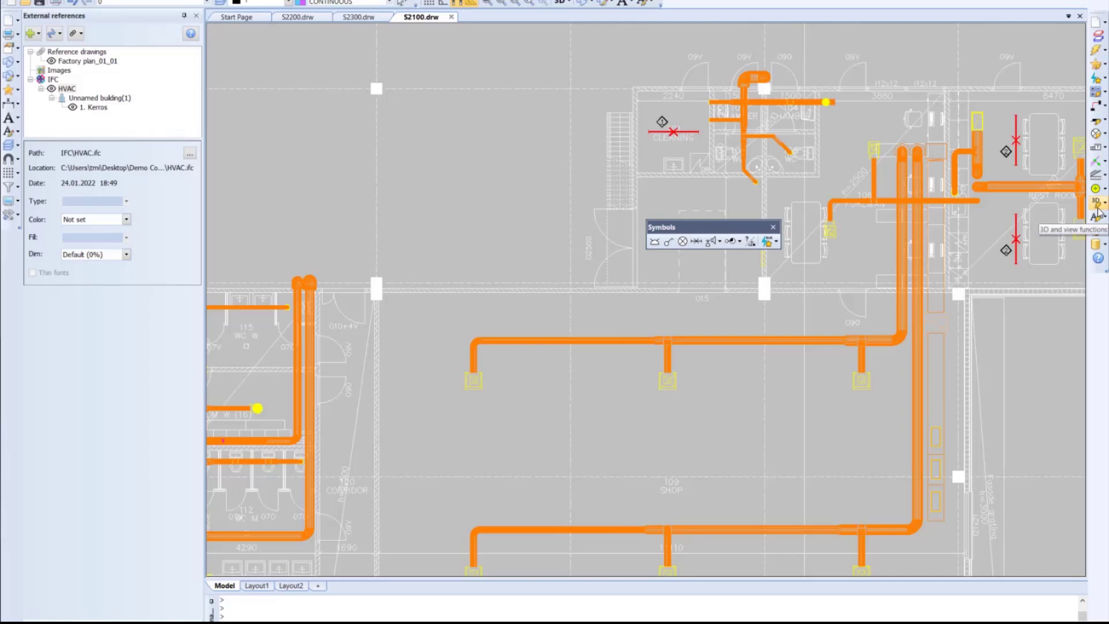
pyautogui.click(1097, 211)
pyautogui.moveTo(994, 354)
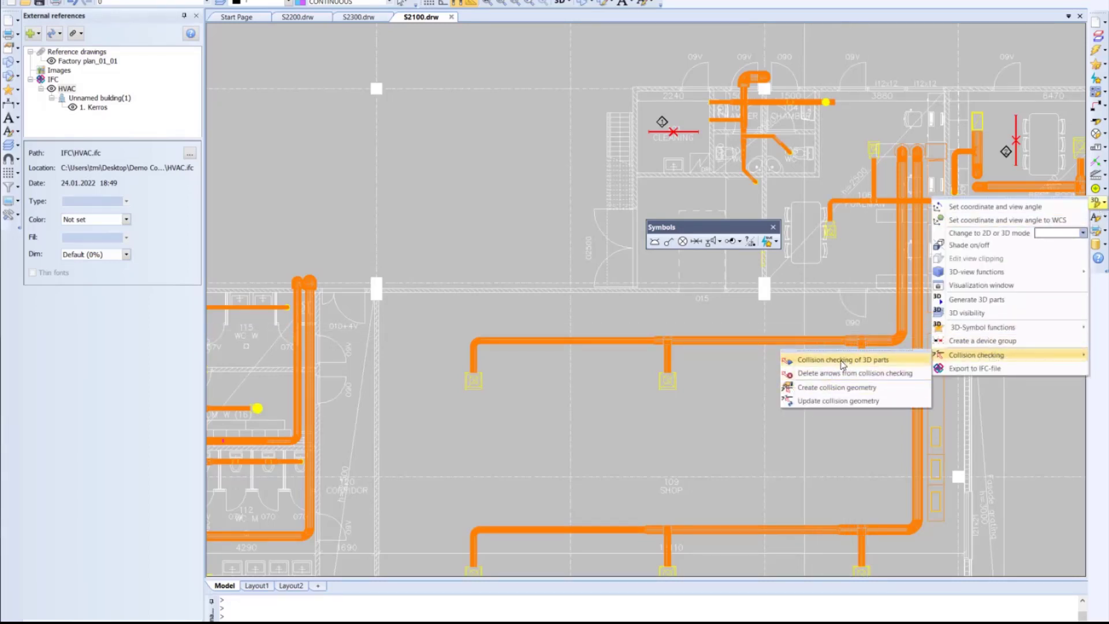
pyautogui.click(825, 388)
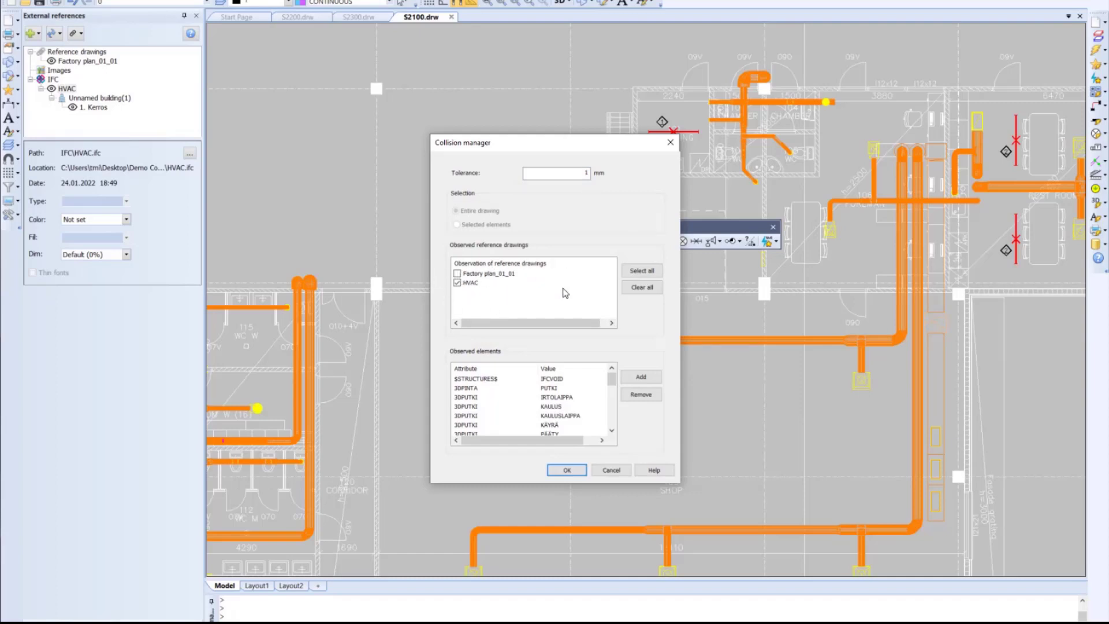
pyautogui.click(571, 470)
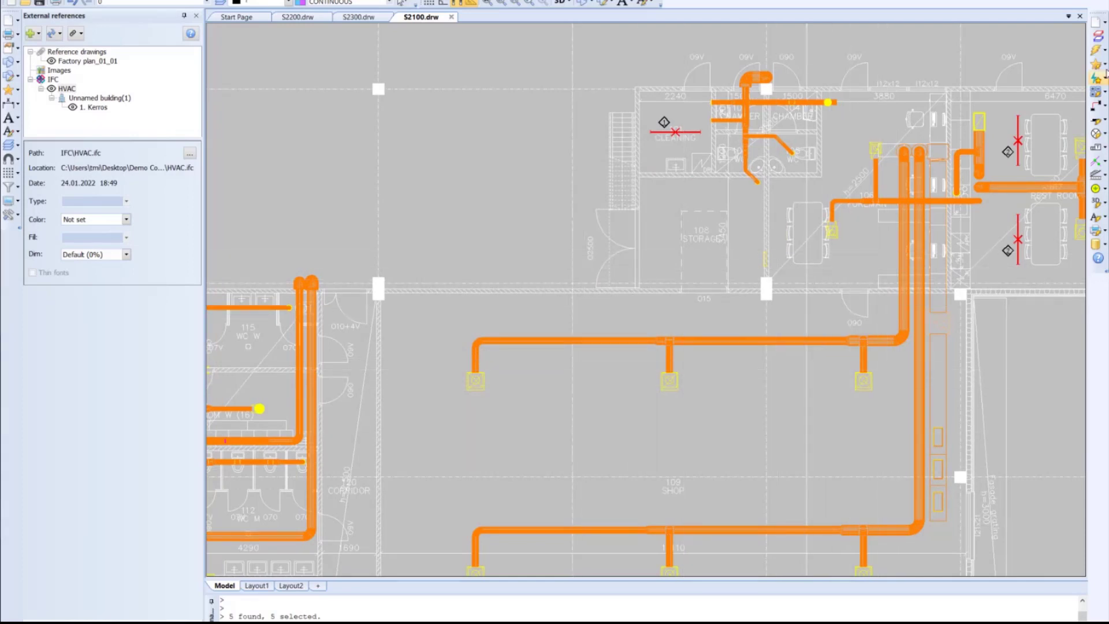
# Check the elevation of the vertical duct near the Shop's north-east corner with the symbol insertion elevation picker, cancelling without applying it
pyautogui.click(1103, 66)
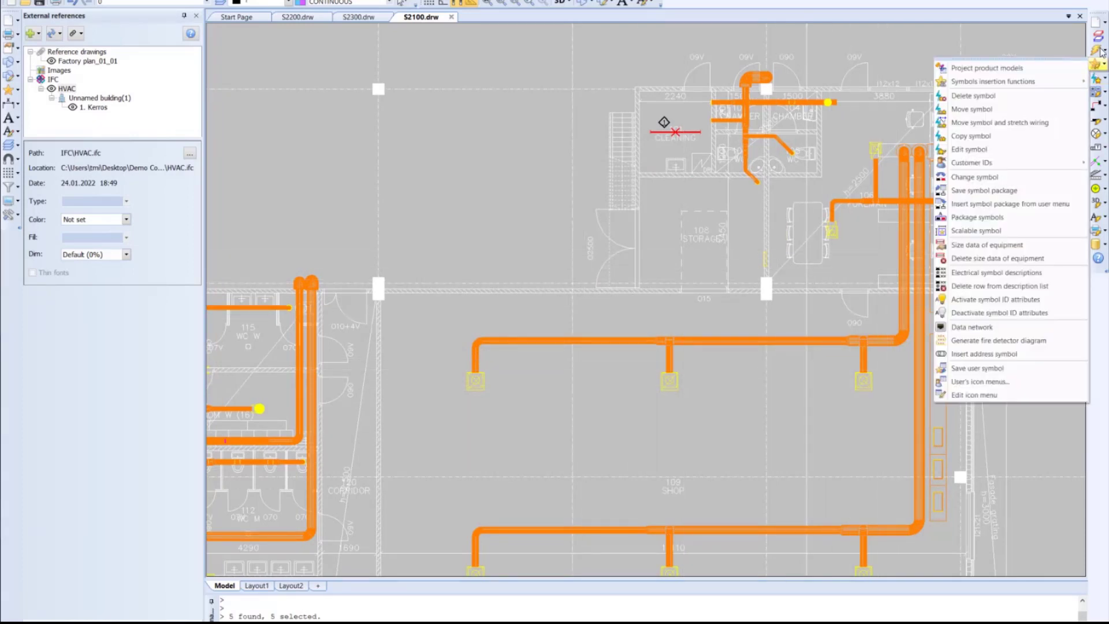
pyautogui.click(1103, 51)
pyautogui.click(1102, 64)
pyautogui.moveTo(1031, 81)
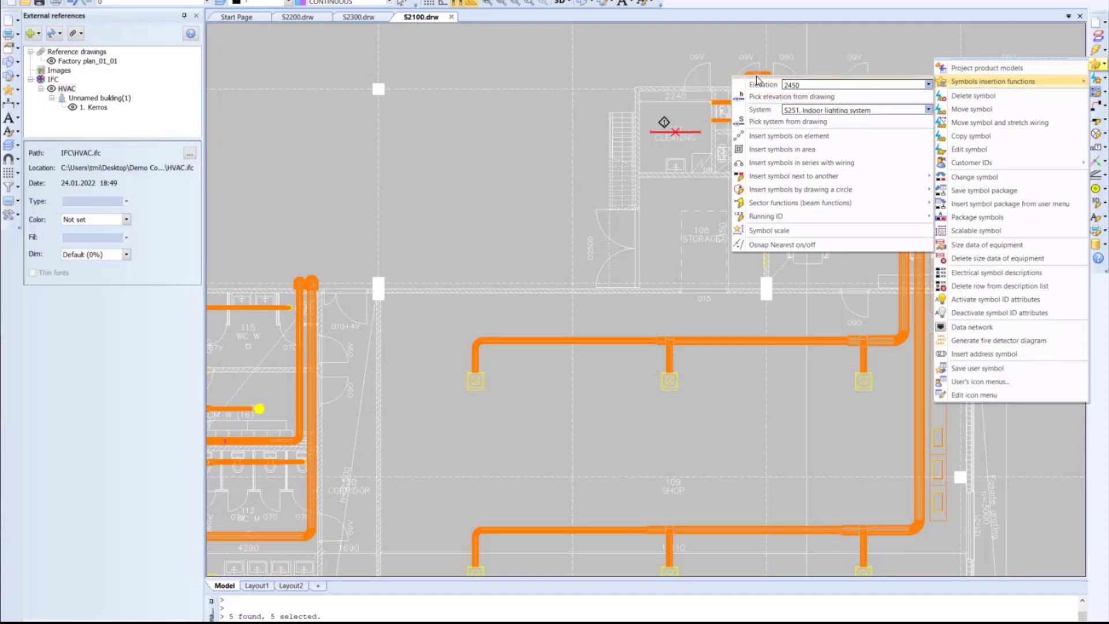
pyautogui.moveTo(701, 87); pyautogui.dragTo(587, 128)
pyautogui.click(562, 136)
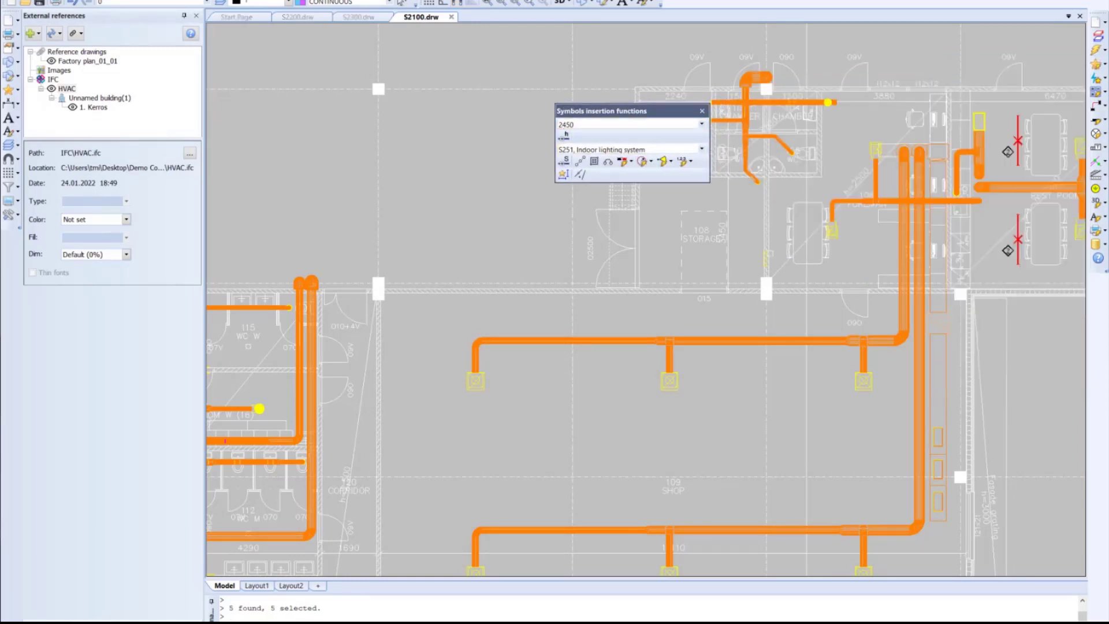
pyautogui.click(899, 307)
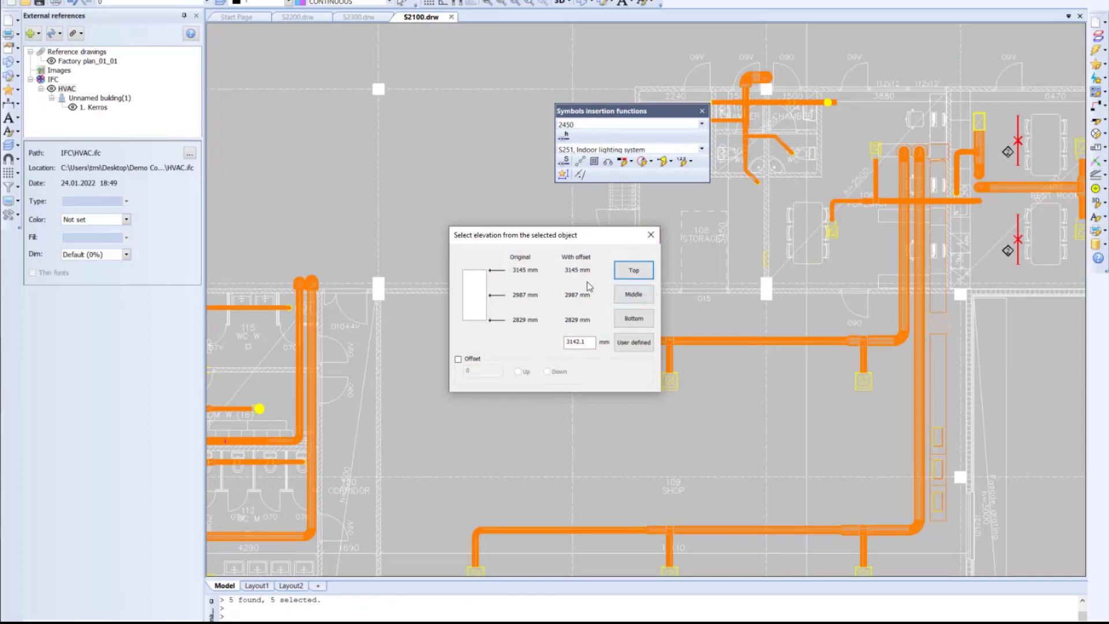
pyautogui.click(651, 236)
pyautogui.click(568, 138)
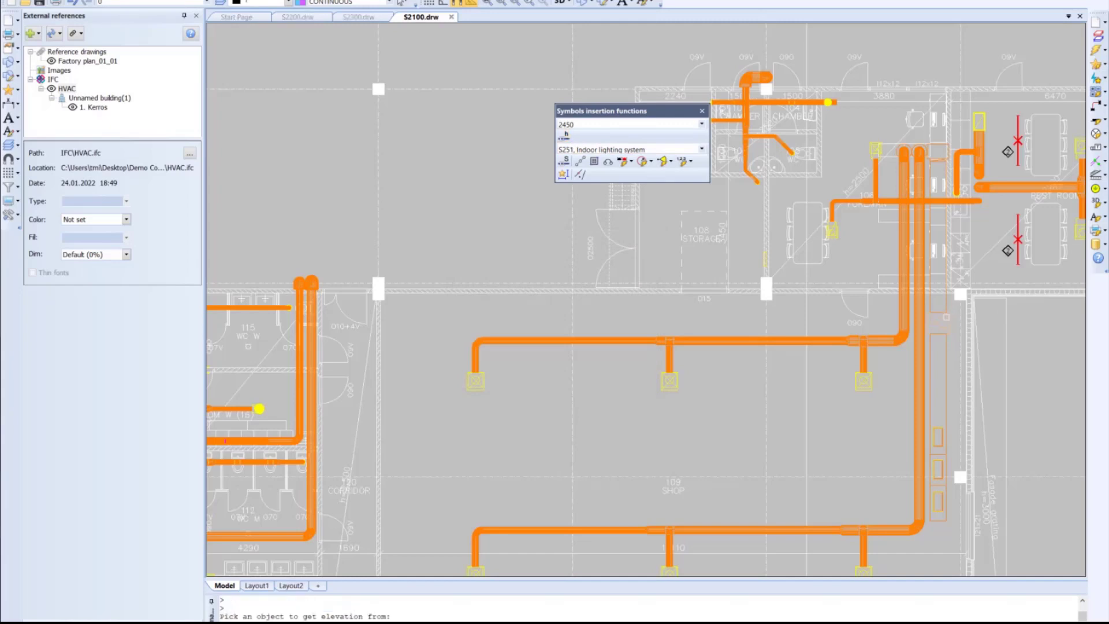
pyautogui.click(888, 310)
pyautogui.click(651, 234)
pyautogui.moveTo(926, 338); pyautogui.dragTo(896, 311, button='middle')
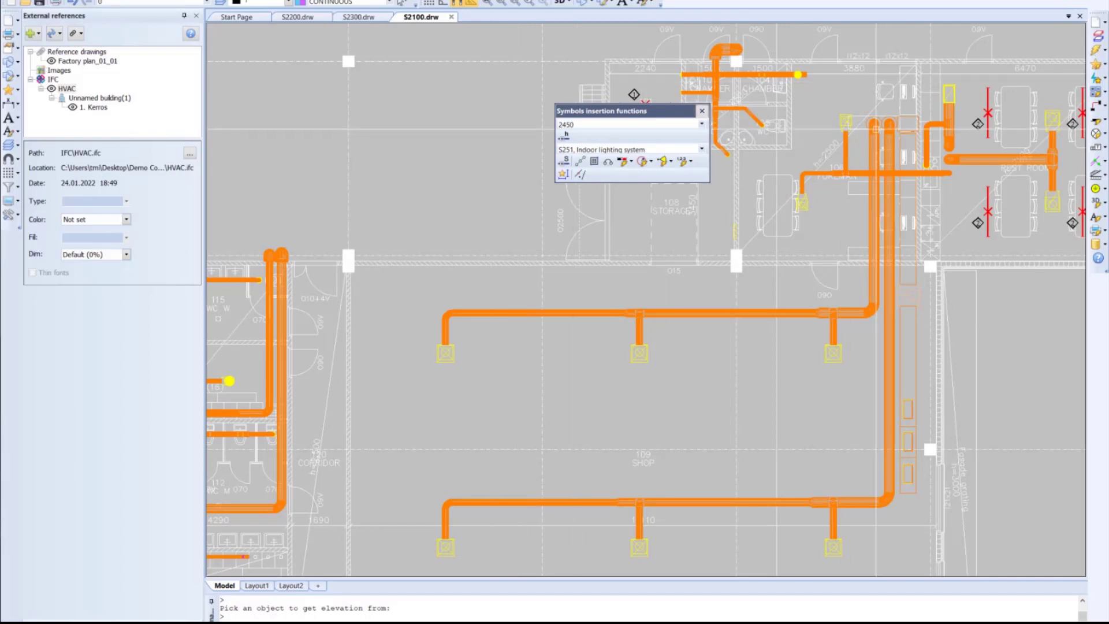
pyautogui.click(702, 110)
# Start an 80 mm luminaire suspension rail at elevation 2700 mm along the Shop's north wall, ending the section just before the vertical ducts
pyautogui.click(1097, 205)
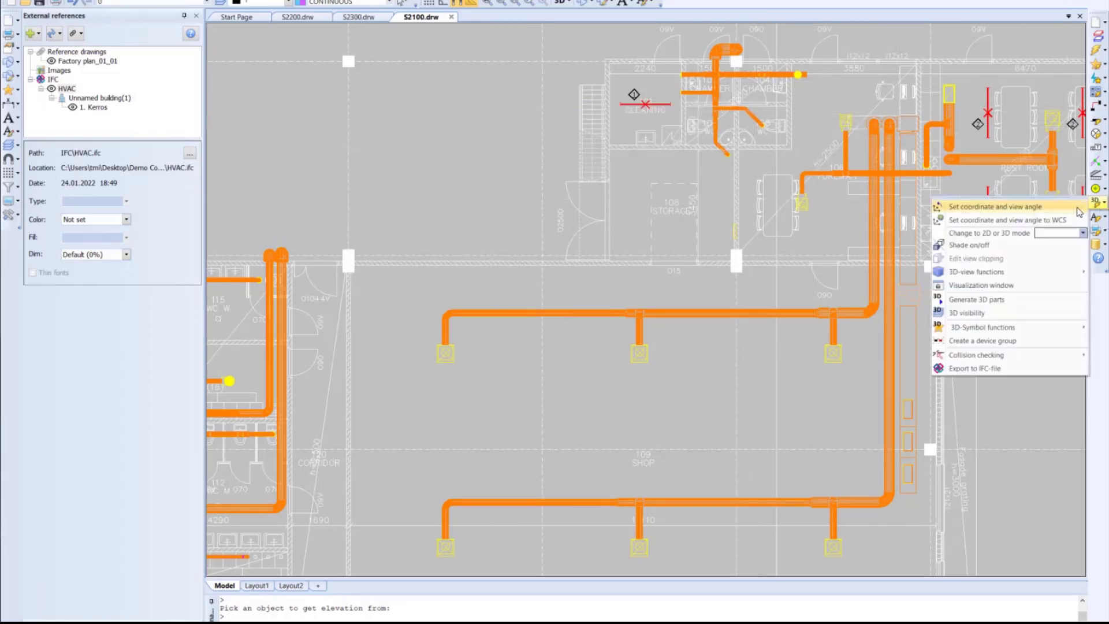
pyautogui.click(1099, 174)
pyautogui.click(1061, 180)
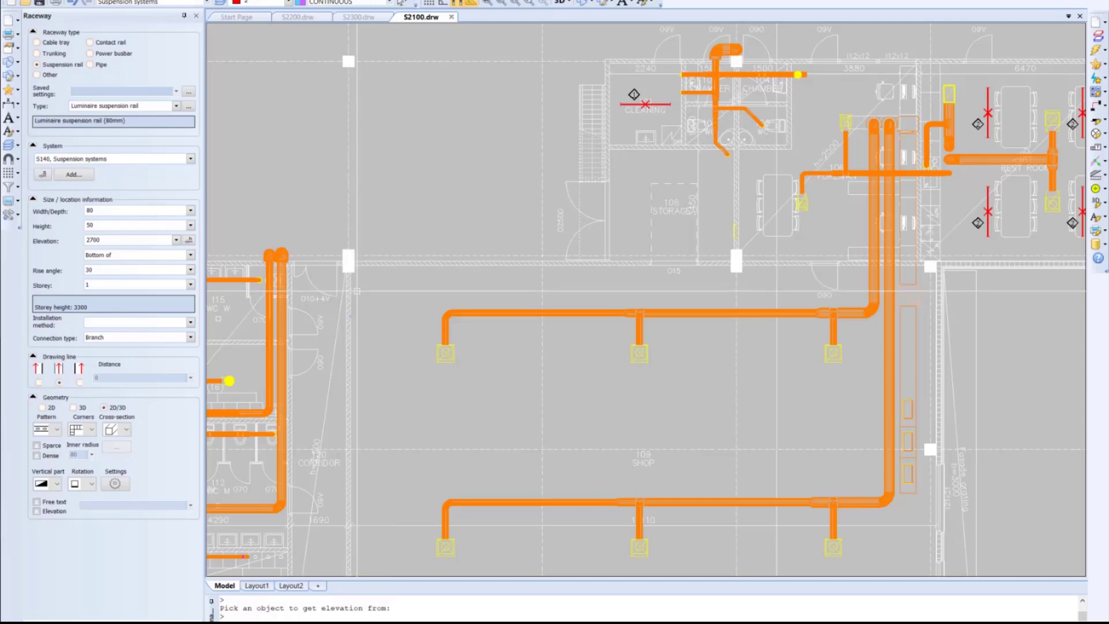
pyautogui.click(357, 286)
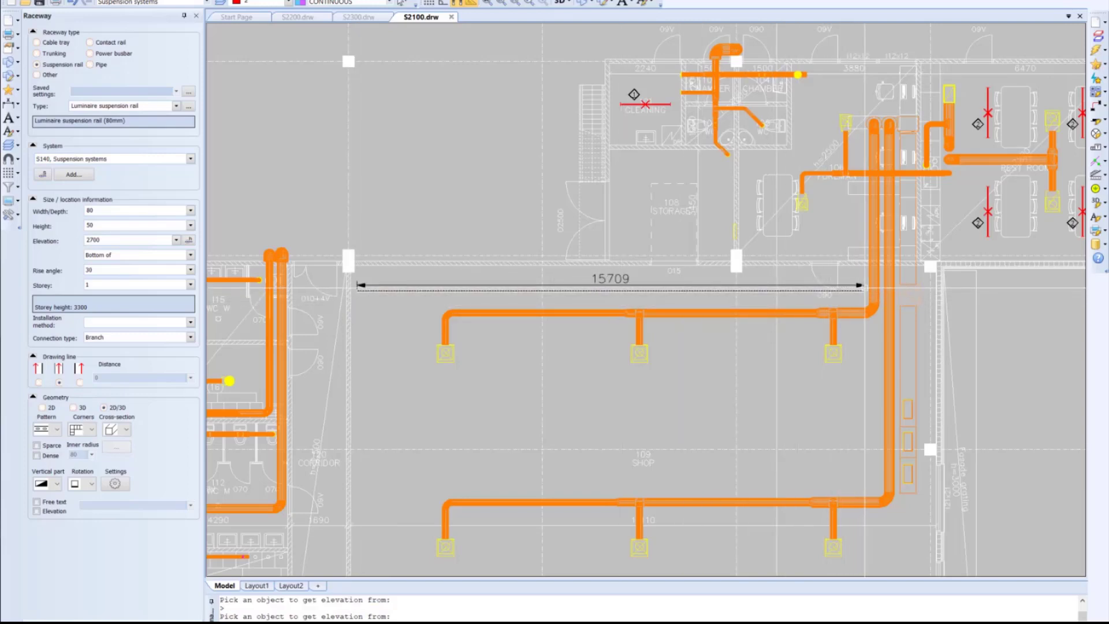
pyautogui.click(849, 285)
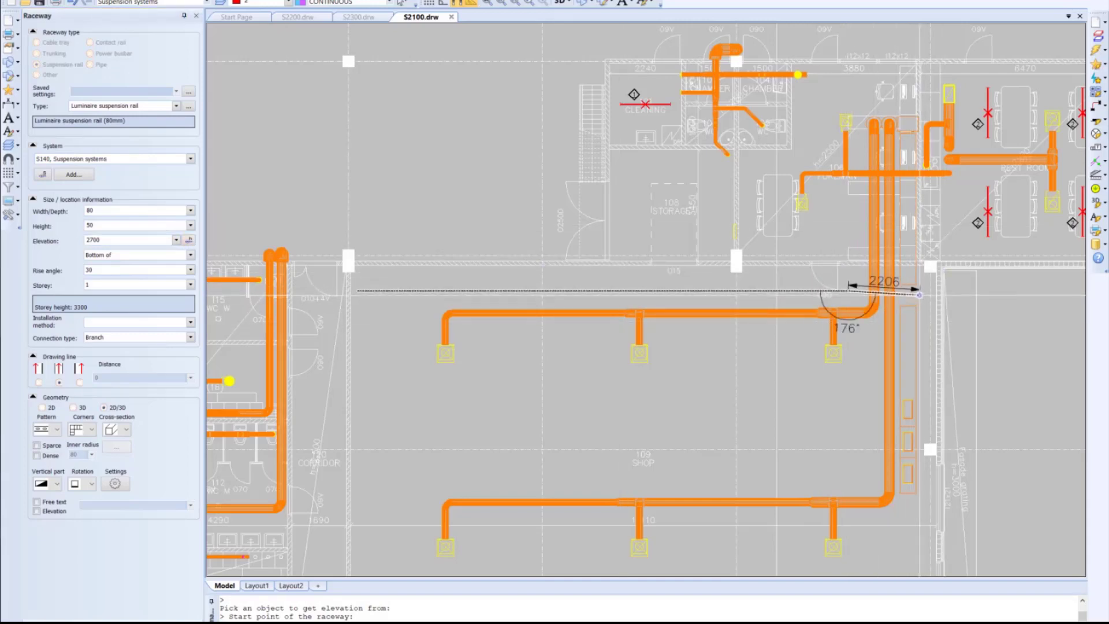
# Check the elevation of the Shop's upper horizontal duct, and set the next rail section's elevation to 2650 mm
pyautogui.click(189, 241)
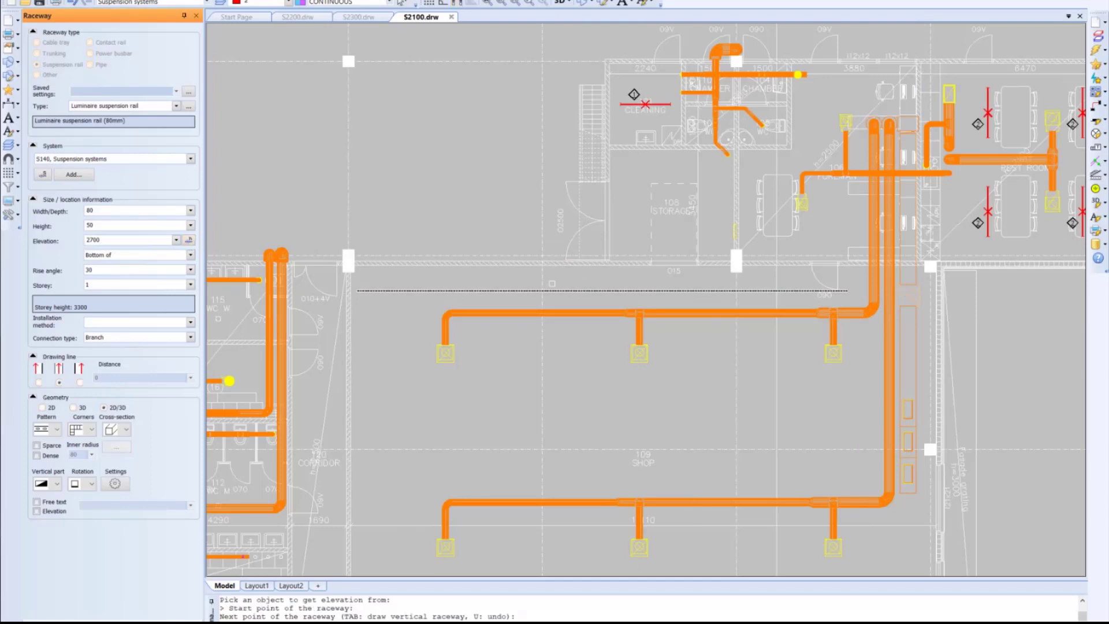
pyautogui.click(691, 313)
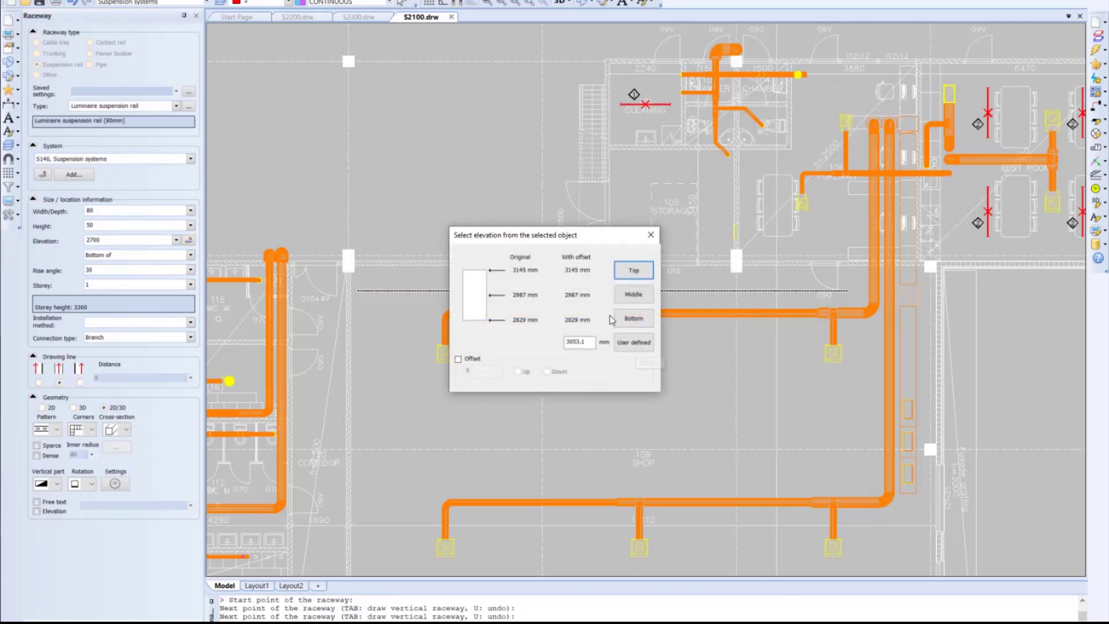
pyautogui.click(650, 236)
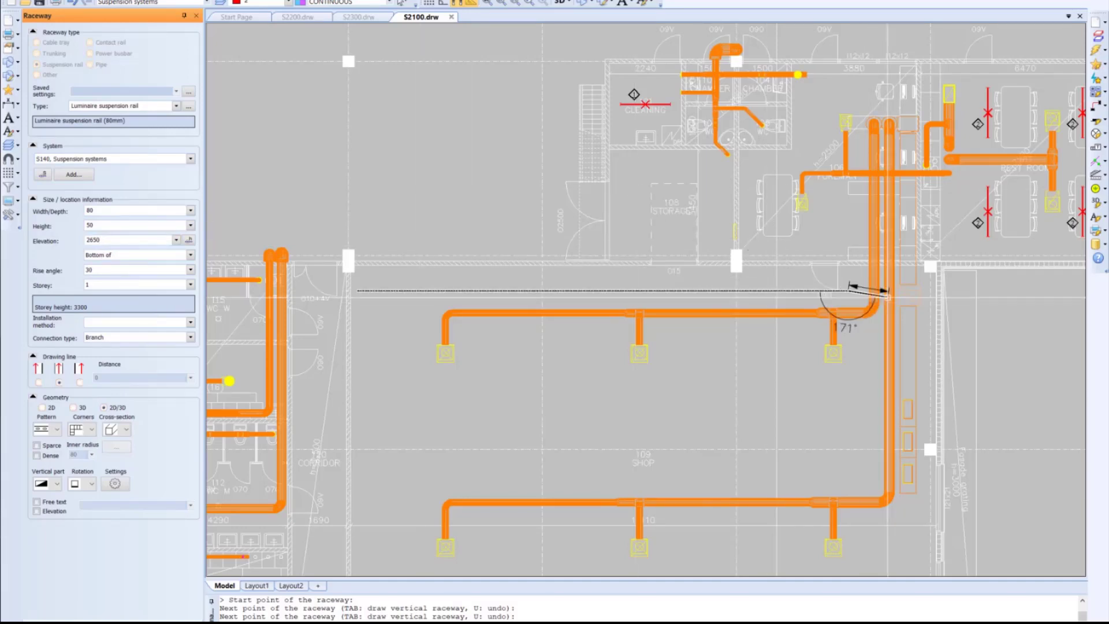
# Continue the suspension rail straight across the vertical ducts to just short of the Shop's east wall and end the raceway
pyautogui.scroll(2, 913, 287)
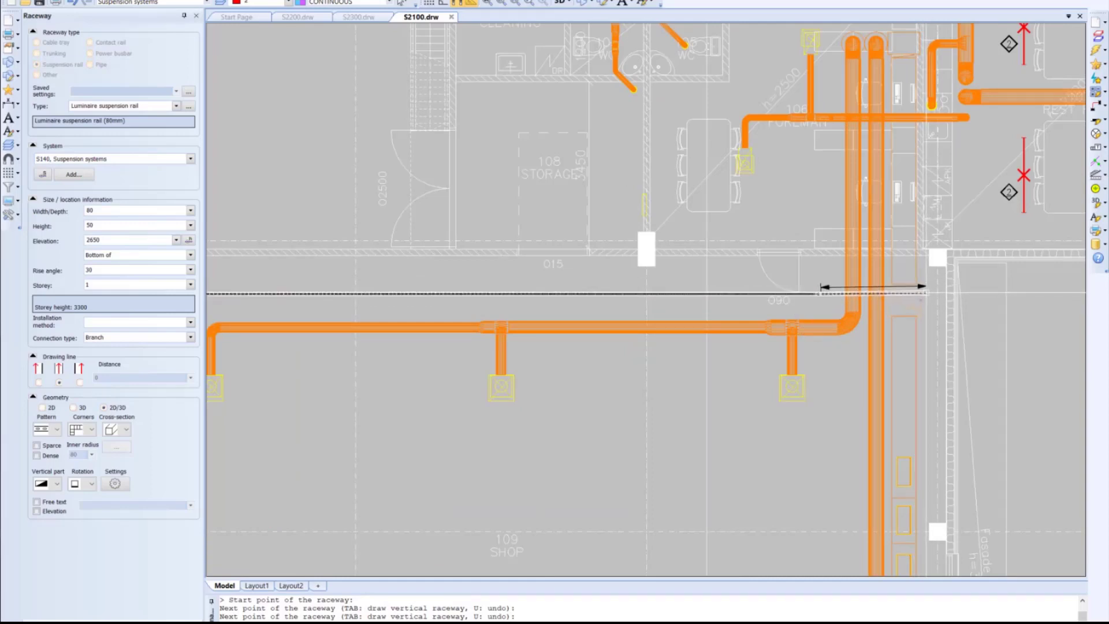
pyautogui.click(928, 295)
pyautogui.press('h')
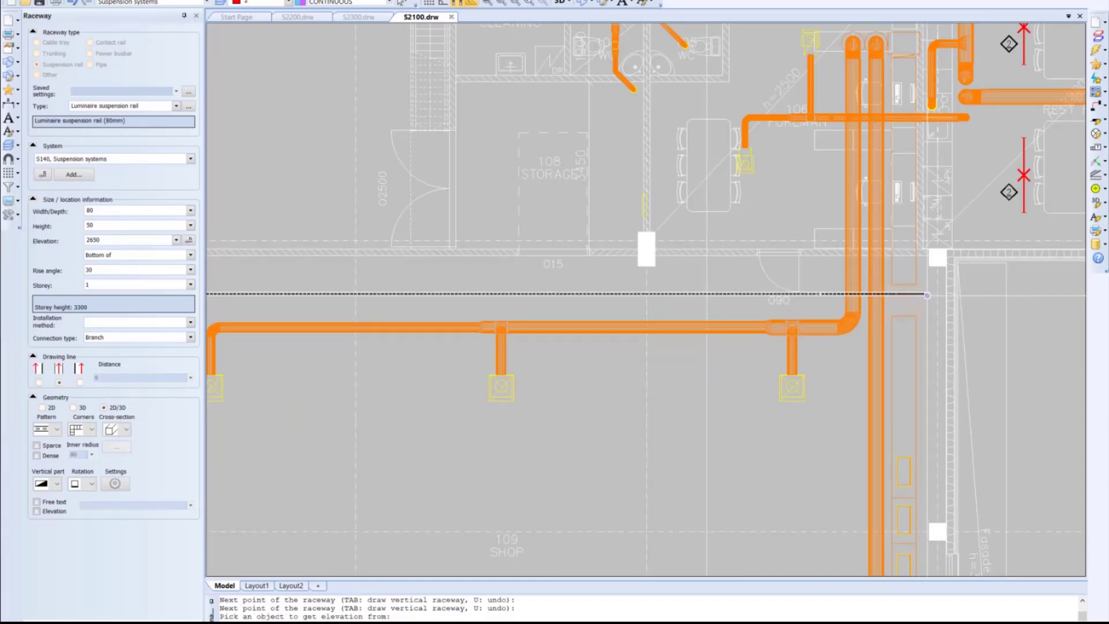
pyautogui.press('Escape')
pyautogui.press('Escape')
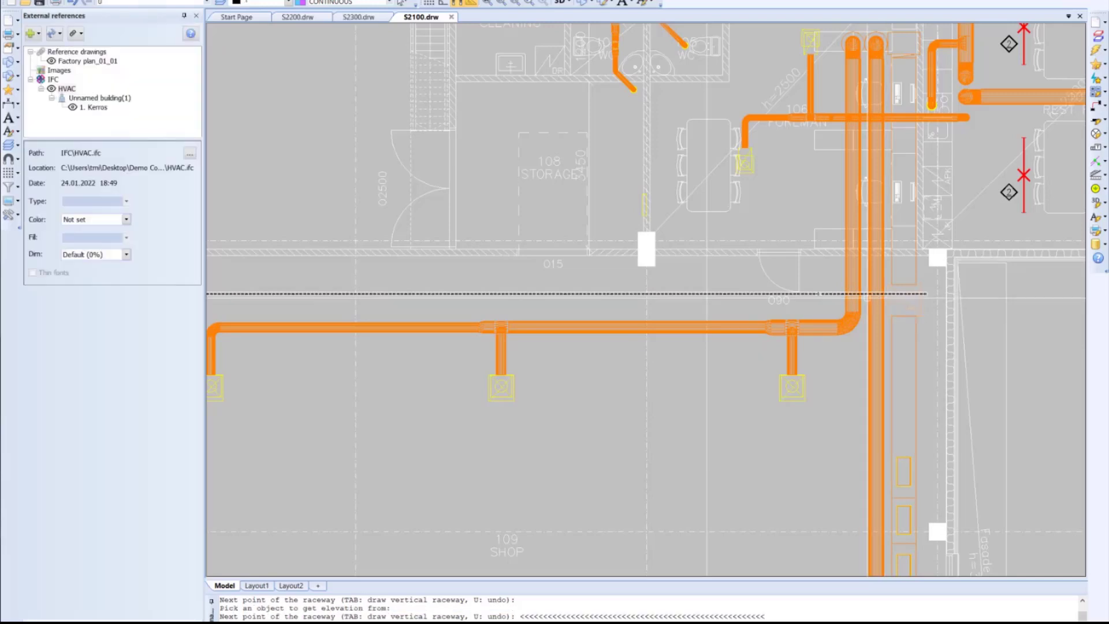
# Examine the suspension rail's crossing with the ducts and its collision geometry in a shaded, rotated 3D view
pyautogui.scroll(-2, 810, 261)
pyautogui.click(569, 3)
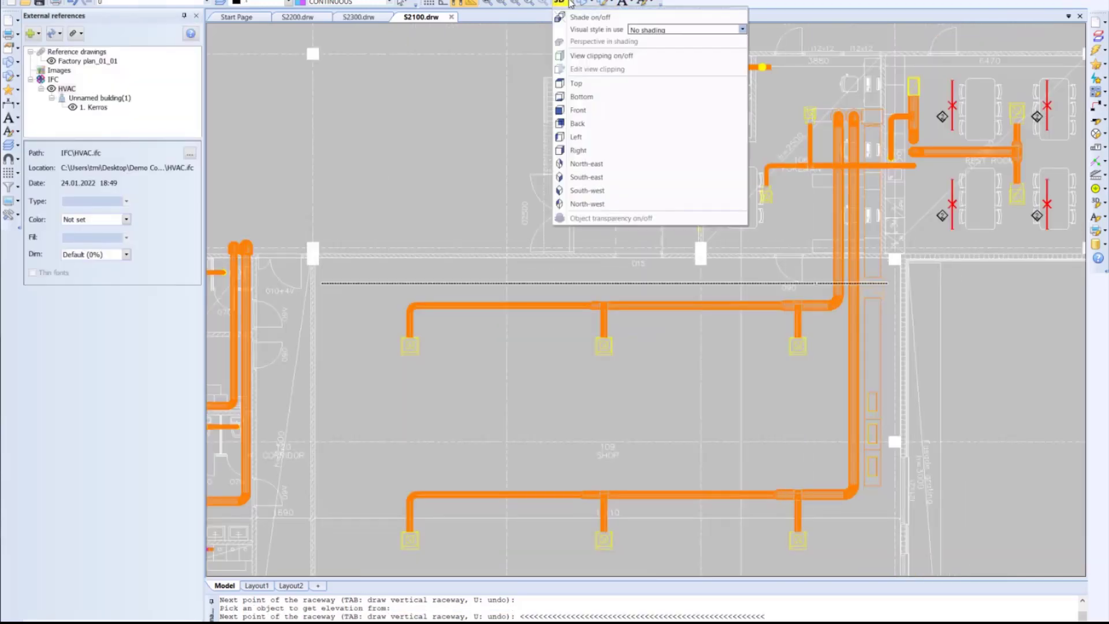
pyautogui.click(597, 18)
pyautogui.scroll(2, 869, 272)
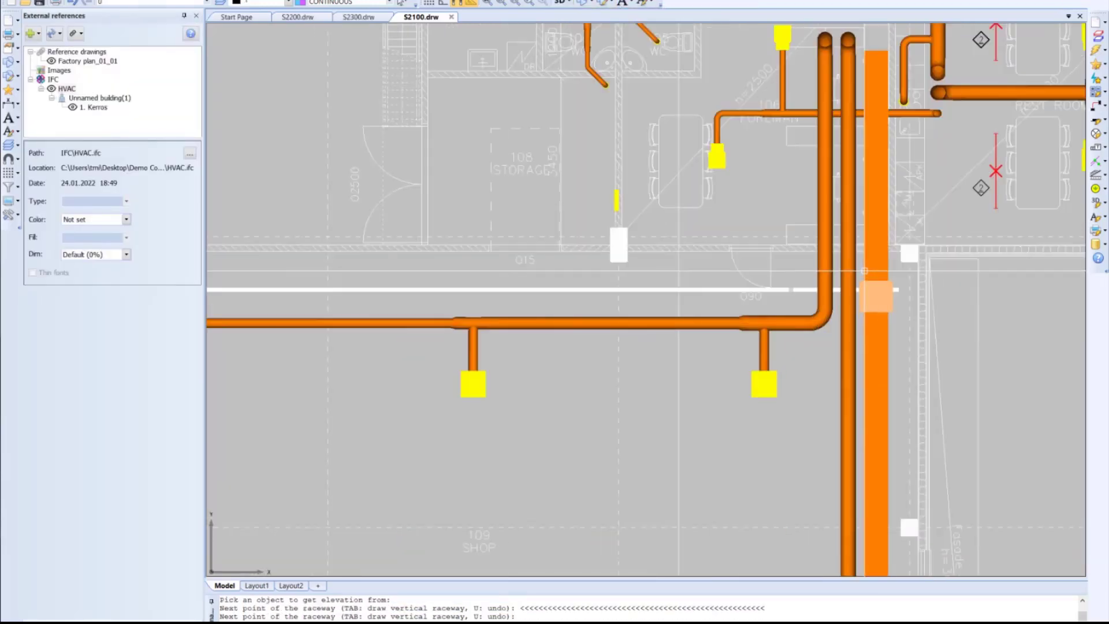
pyautogui.scroll(4, 860, 283)
pyautogui.moveTo(841, 295)
pyautogui.keyDown('shift'); pyautogui.mouseDown(button='middle')
pyautogui.moveTo(859, 281)
pyautogui.moveTo(844, 248)
pyautogui.moveTo(824, 262)
pyautogui.moveTo(833, 256)
pyautogui.mouseUp(button='middle'); pyautogui.keyUp('shift')
pyautogui.scroll(2, 853, 275)
# Return to the top view around the Shop's suspension rail and turn shading off
pyautogui.click(560, 2)
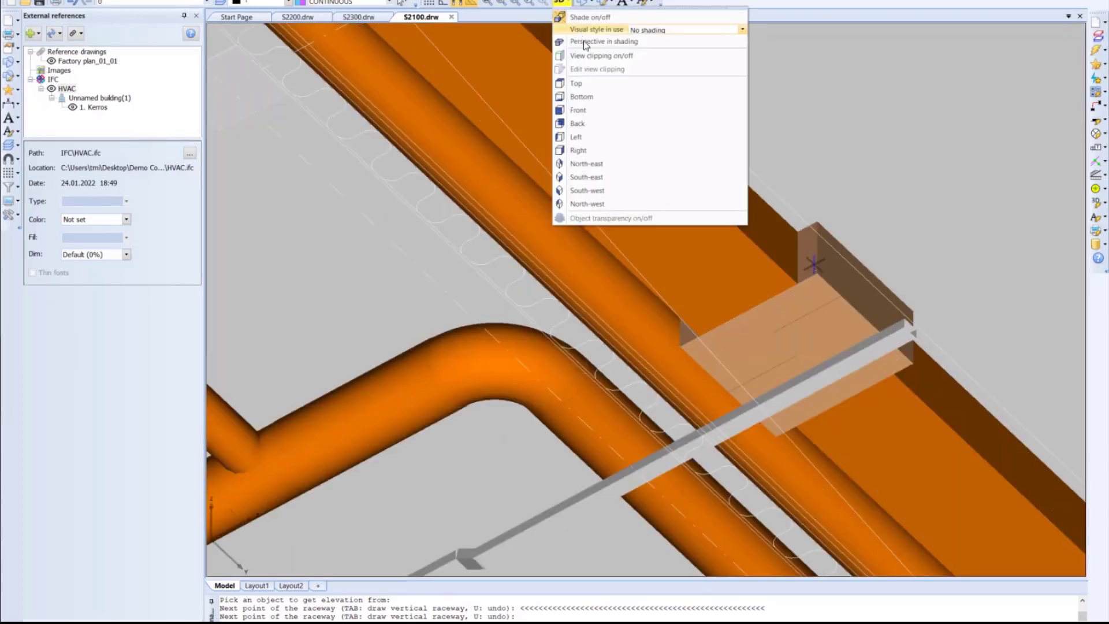
pyautogui.click(595, 81)
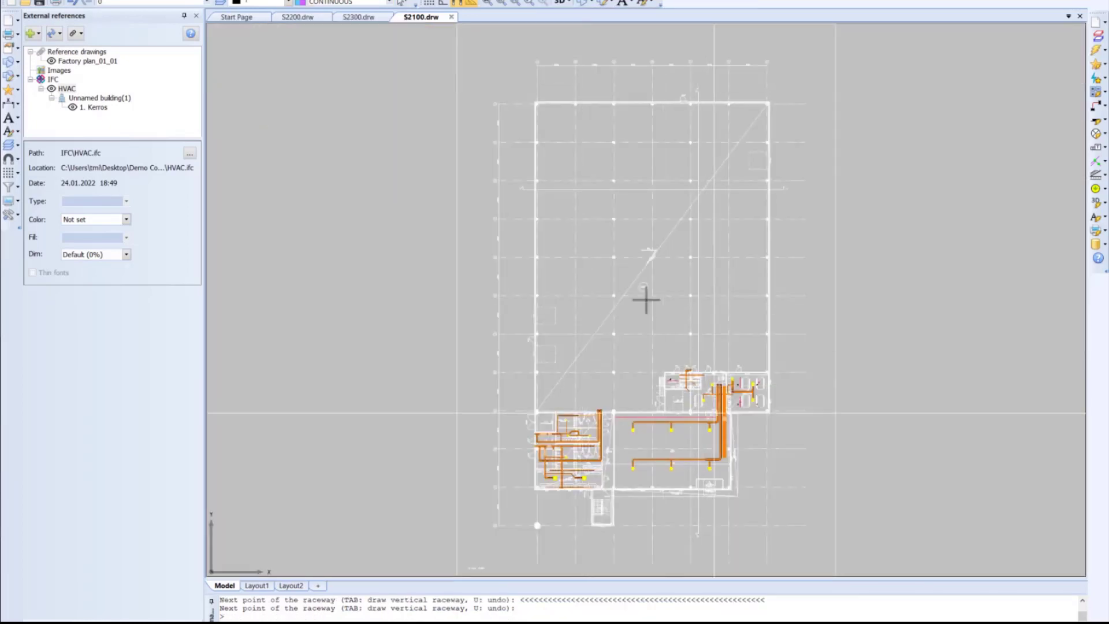
pyautogui.scroll(10, 644, 300)
pyautogui.moveTo(621, 417); pyautogui.dragTo(700, 388, button='middle')
pyautogui.click(559, 3)
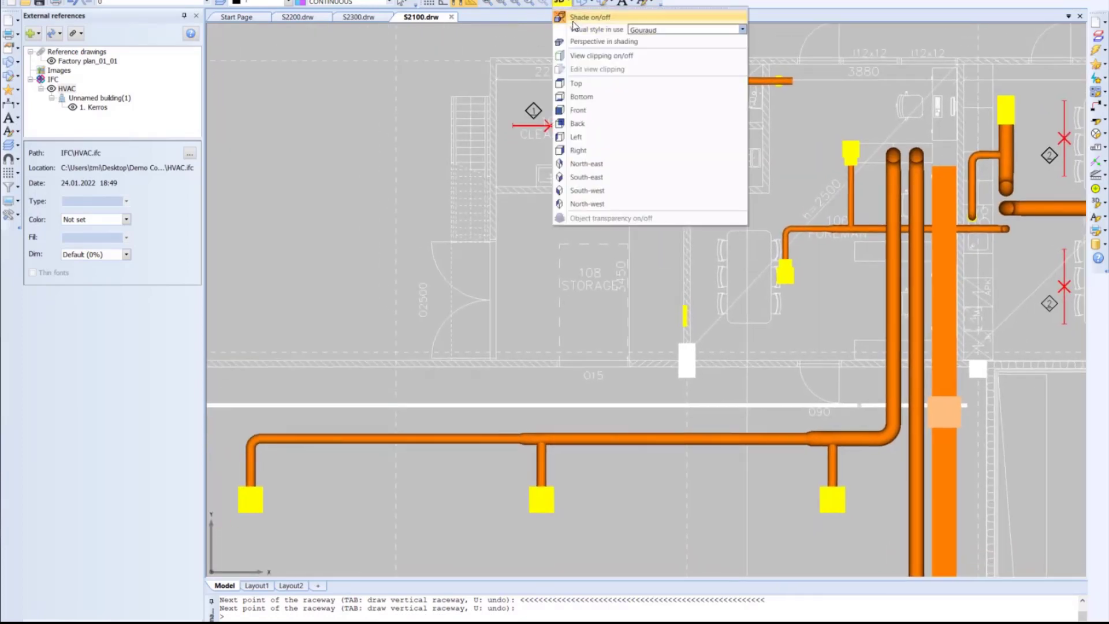
pyautogui.click(575, 13)
# Mark the long suspension rail section with its bottom elevation, prefixed h=, and place the leader text above the rail
pyautogui.moveTo(533, 418); pyautogui.dragTo(715, 341, button='middle')
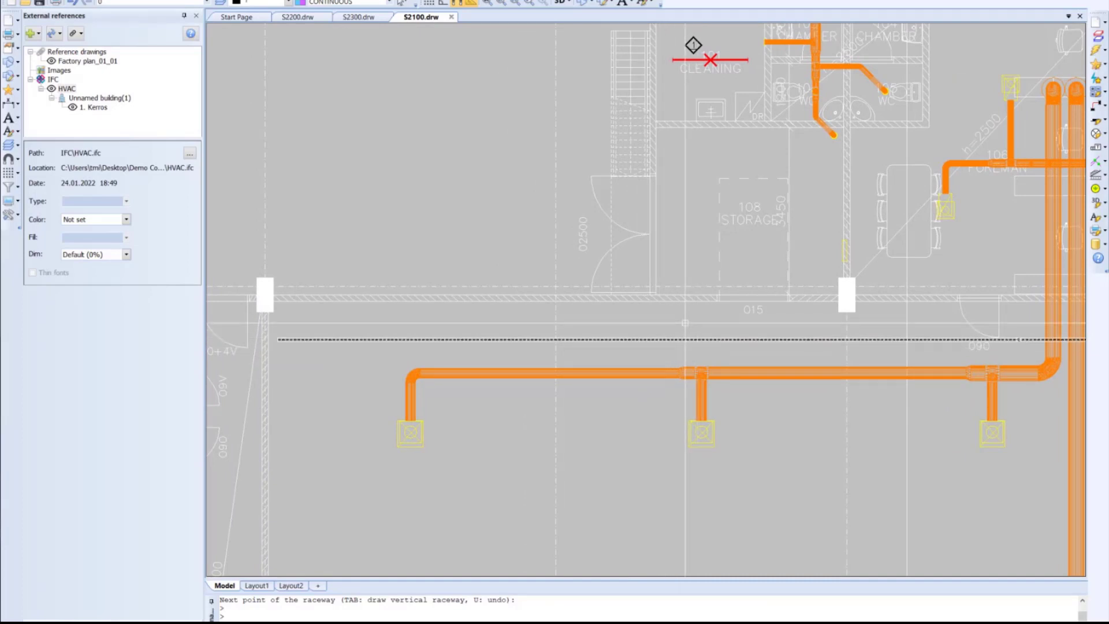
pyautogui.click(661, 341)
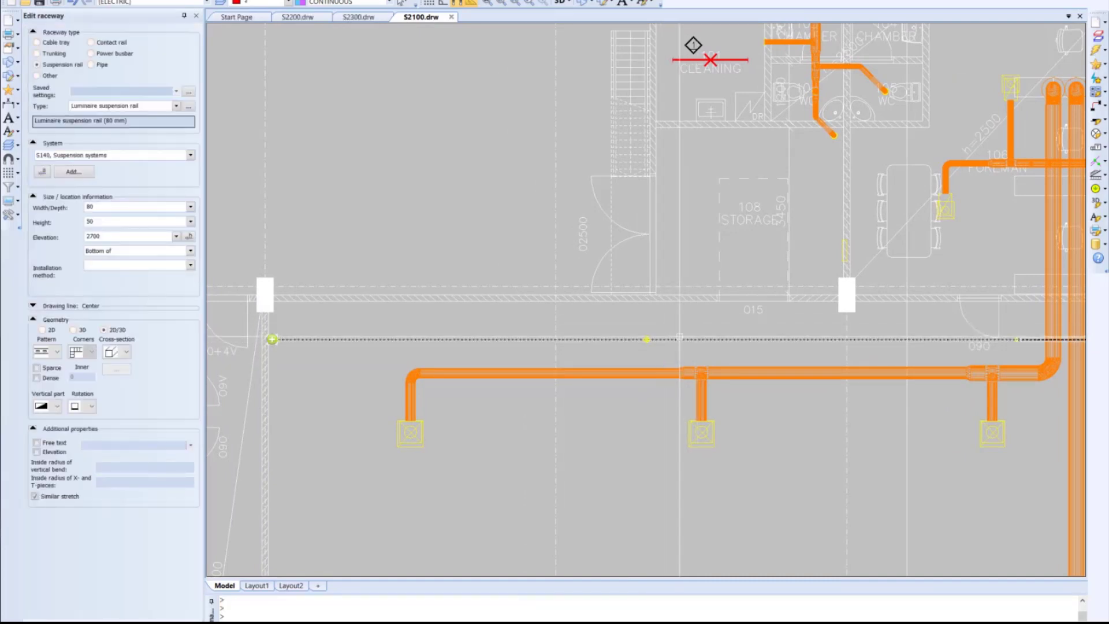
pyautogui.rightClick(681, 341)
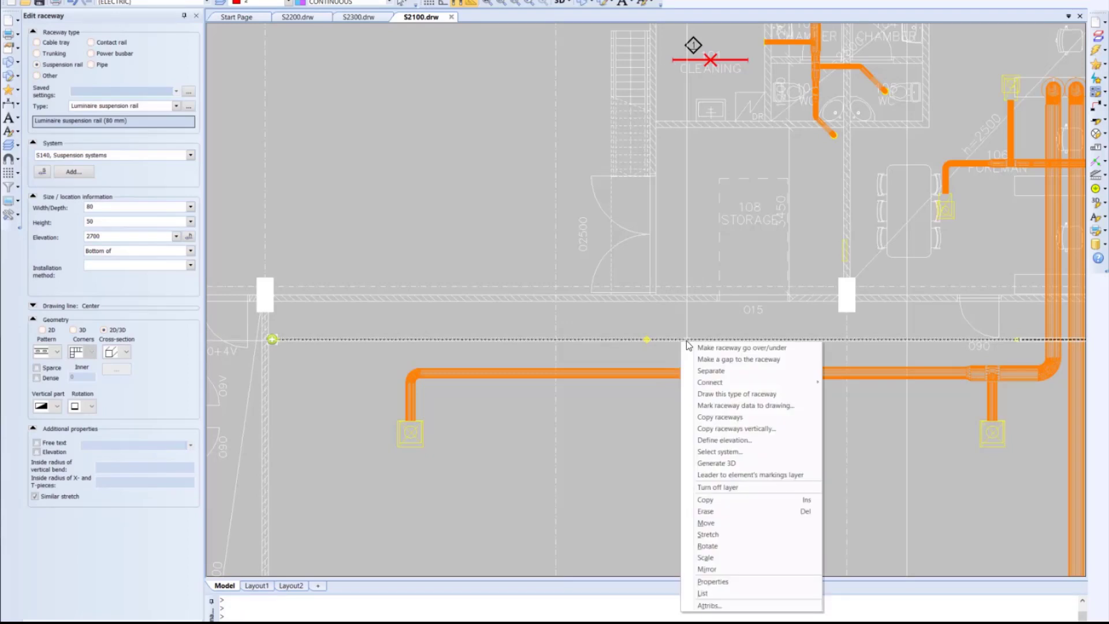
pyautogui.click(745, 406)
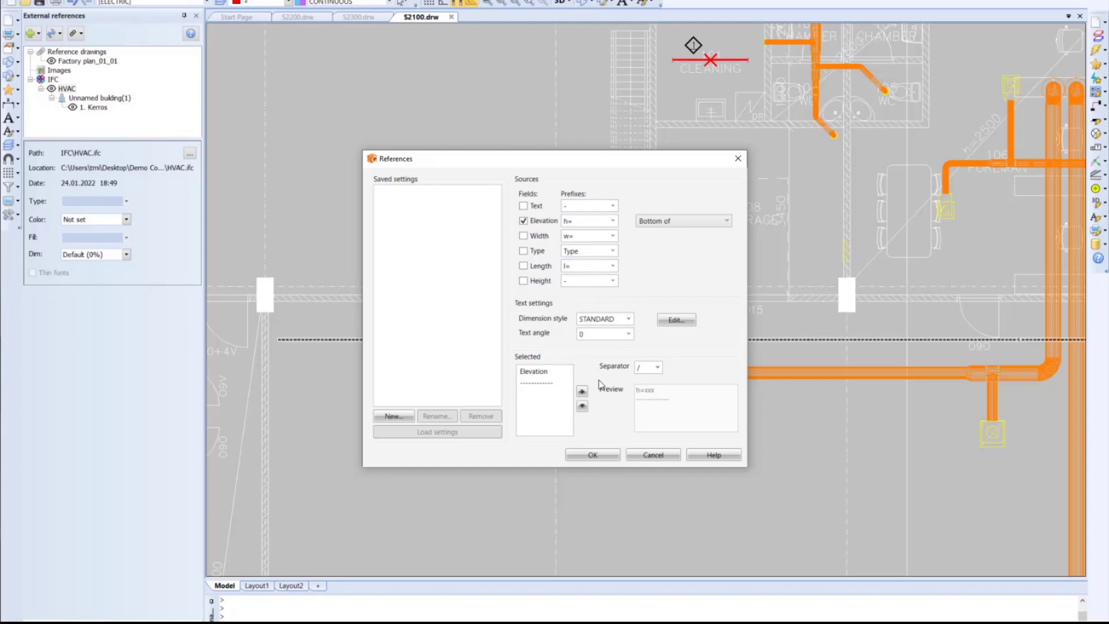
pyautogui.click(600, 457)
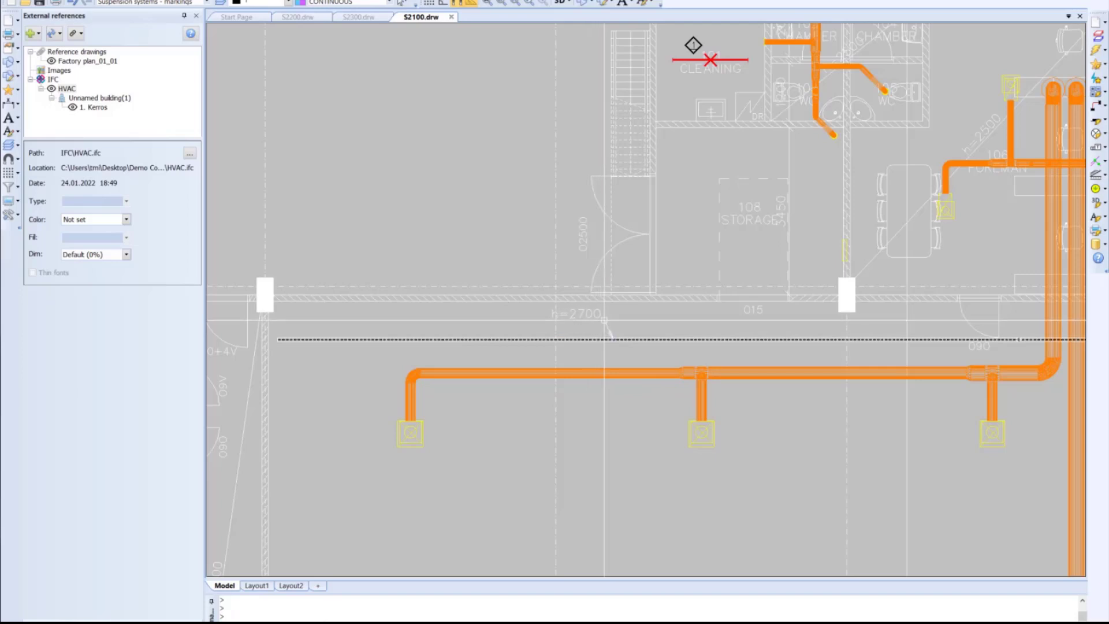
pyautogui.click(570, 320)
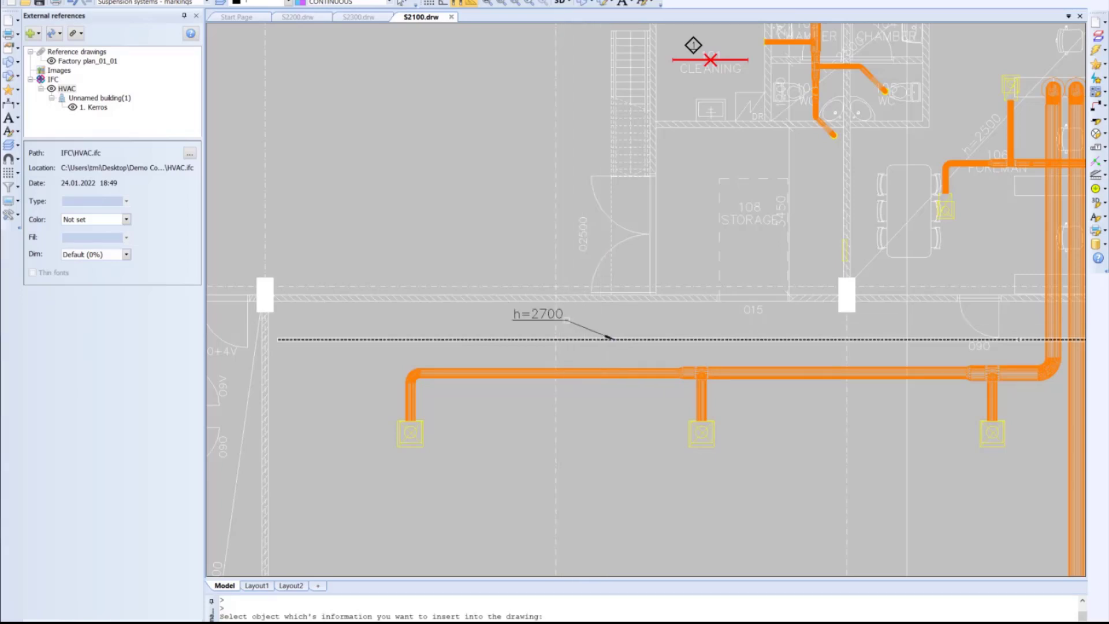
# Add the same kind of elevation marking to the short rail section by the vertical ducts, with its text above the rail
pyautogui.moveTo(678, 332); pyautogui.dragTo(415, 308, button='middle')
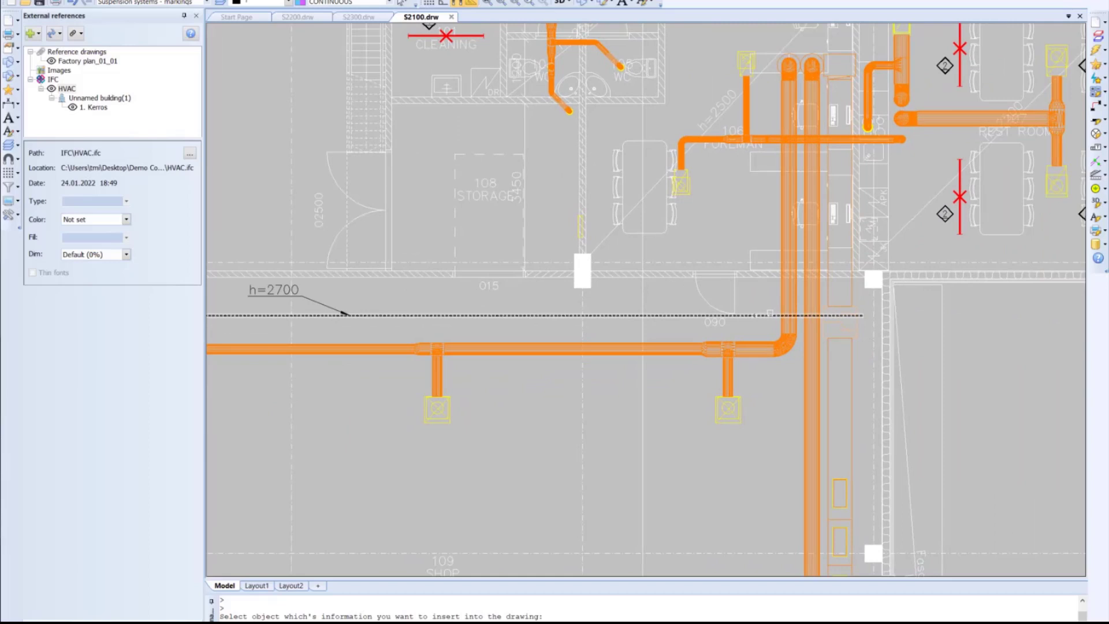
pyautogui.click(770, 313)
pyautogui.click(752, 298)
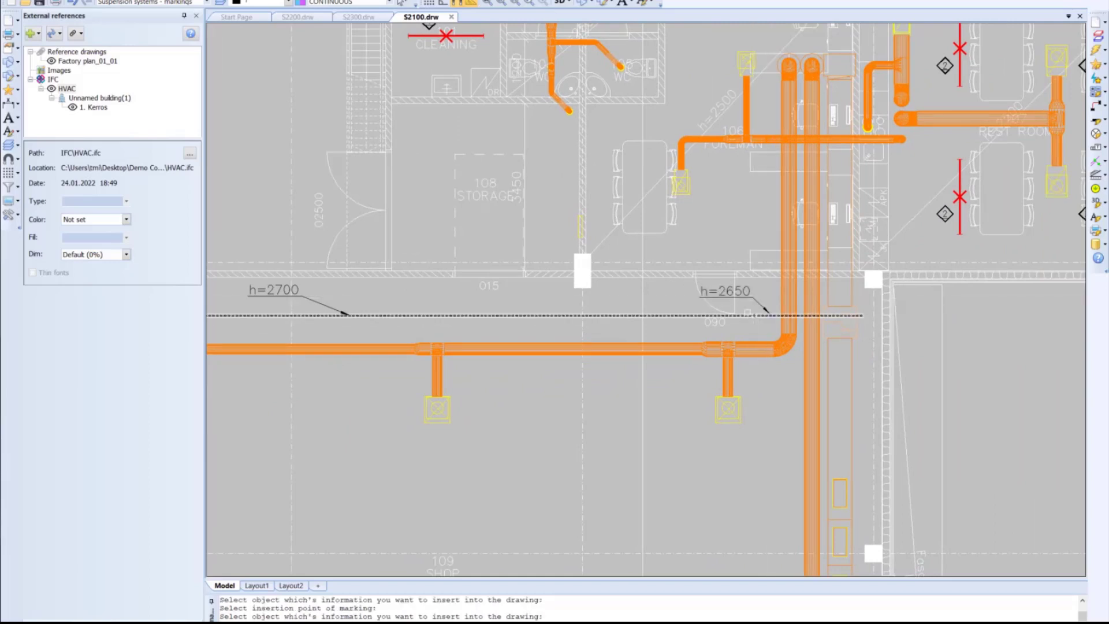
pyautogui.scroll(3, 753, 315)
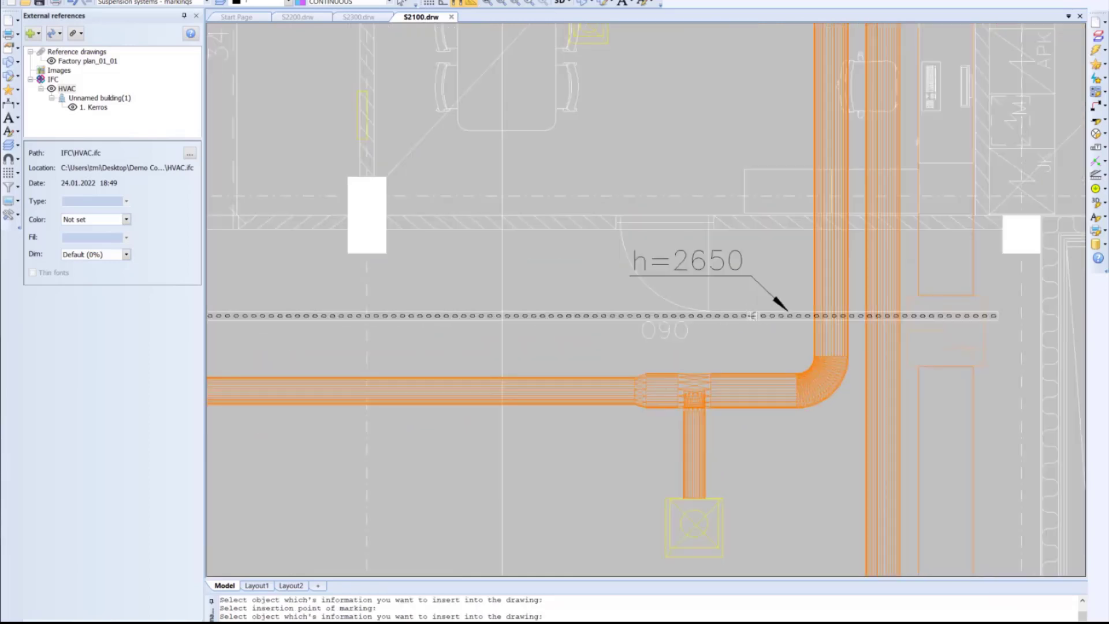
# Mark the rail's vertical transition between the long and short sections with its elevations, placing the leader text below the rail
pyautogui.click(751, 315)
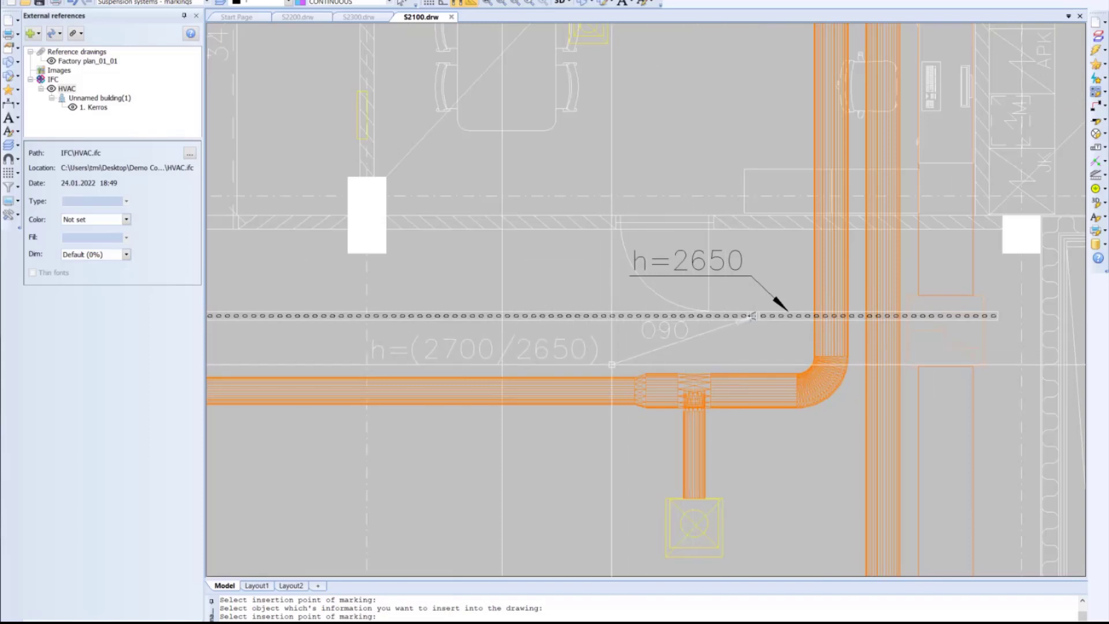
pyautogui.click(601, 362)
# Set the bottom elevation of the long suspension rail section to 2750 and end the marking command
pyautogui.scroll(-3, 497, 339)
pyautogui.moveTo(538, 313)
pyautogui.mouseDown(button='middle')
pyautogui.moveTo(658, 309)
pyautogui.moveTo(661, 331)
pyautogui.mouseUp(button='middle')
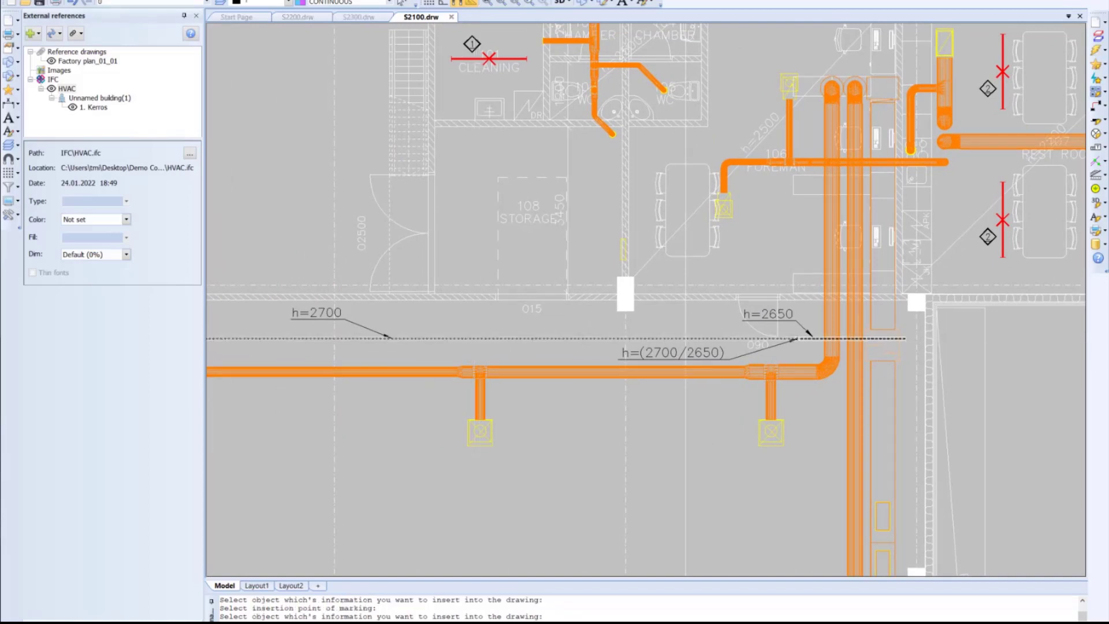
pyautogui.doubleClick(481, 339)
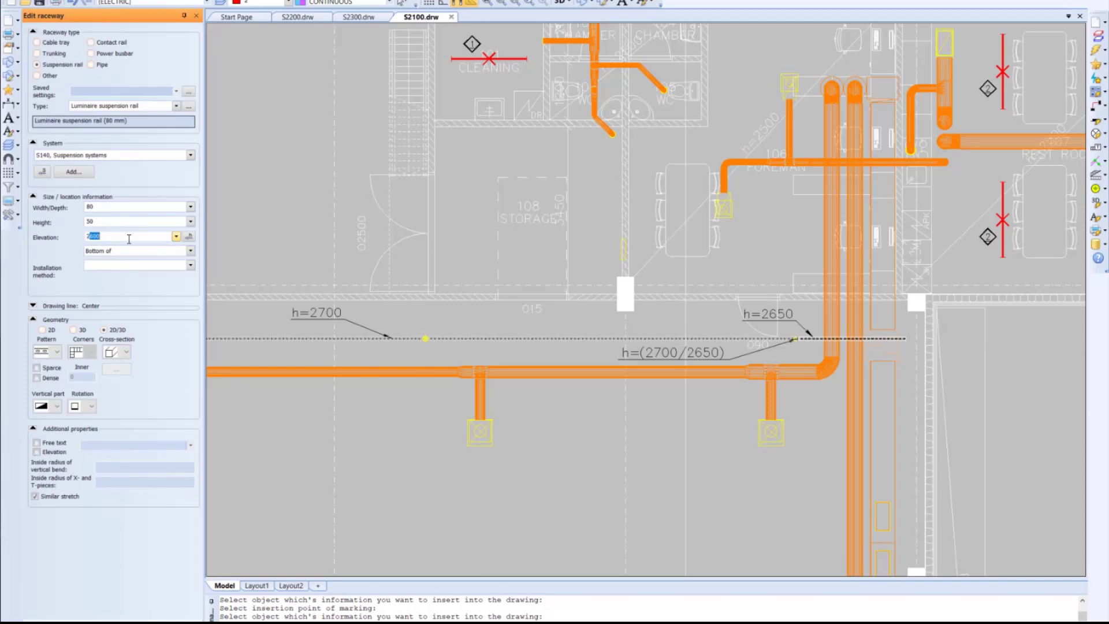
pyautogui.press('Return')
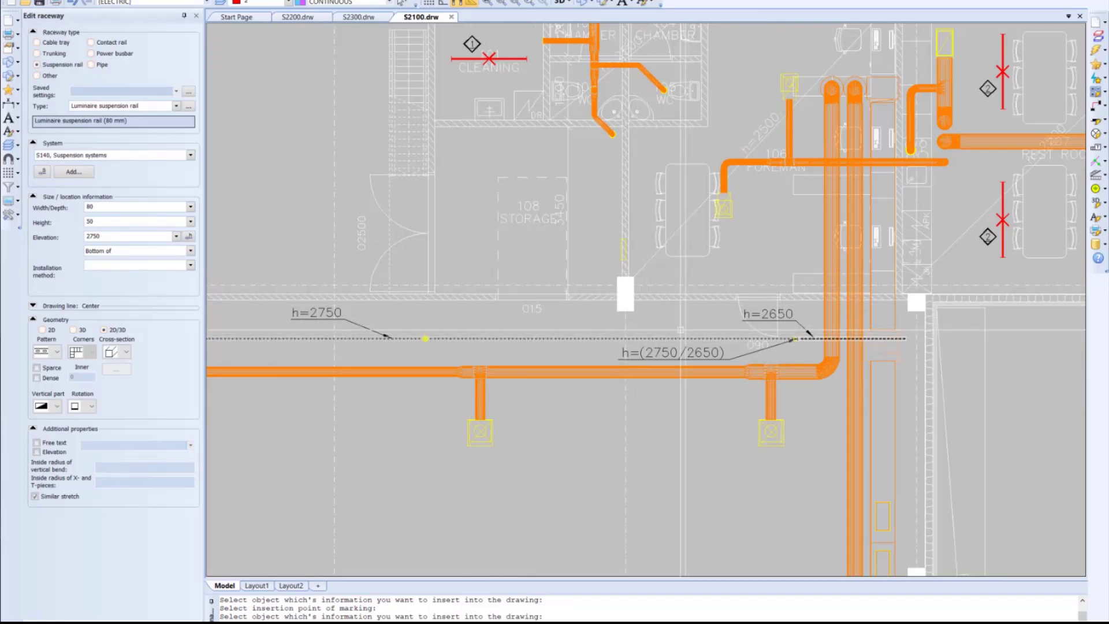
pyautogui.press('Escape')
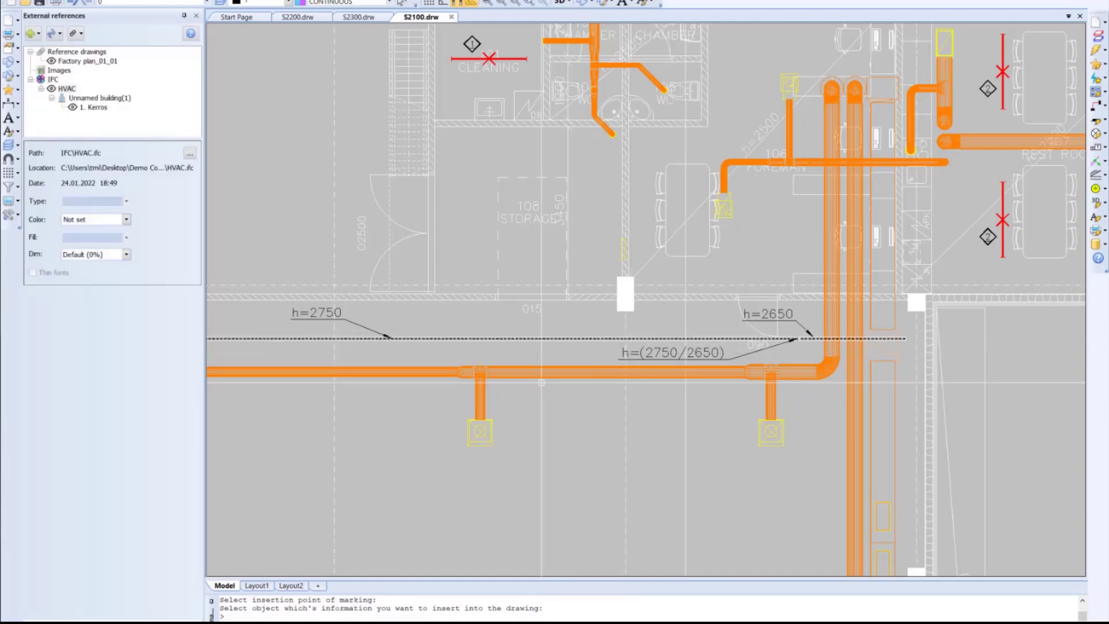
# Select all parts of the Shop's suspension rail and start copying them from the corridor-side end with Ortho on
pyautogui.scroll(-2, 657, 381)
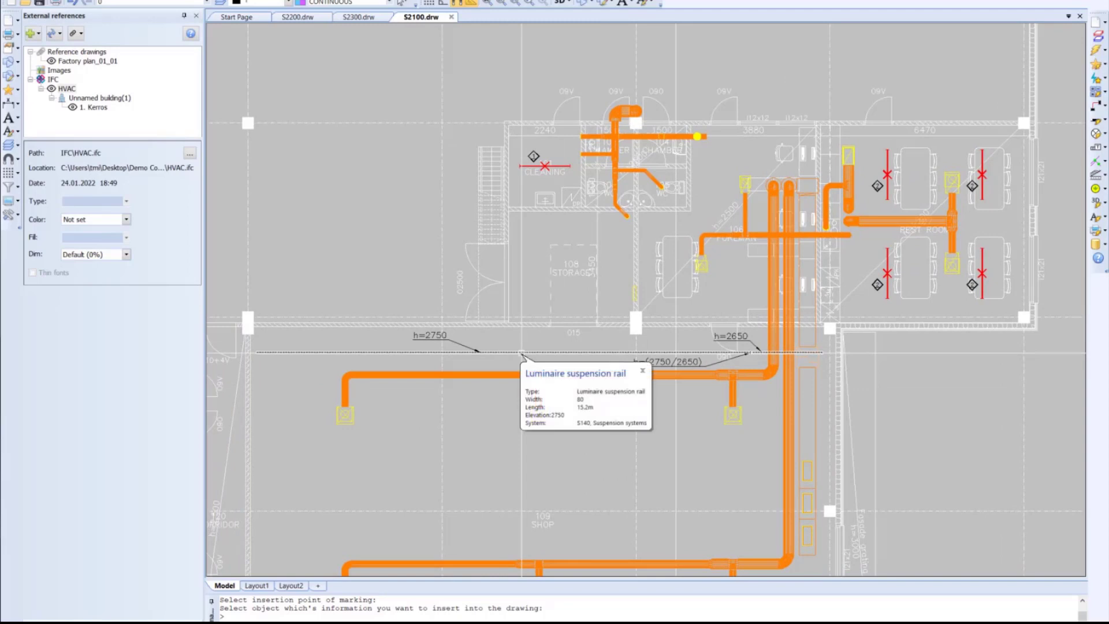
pyautogui.doubleClick(506, 351)
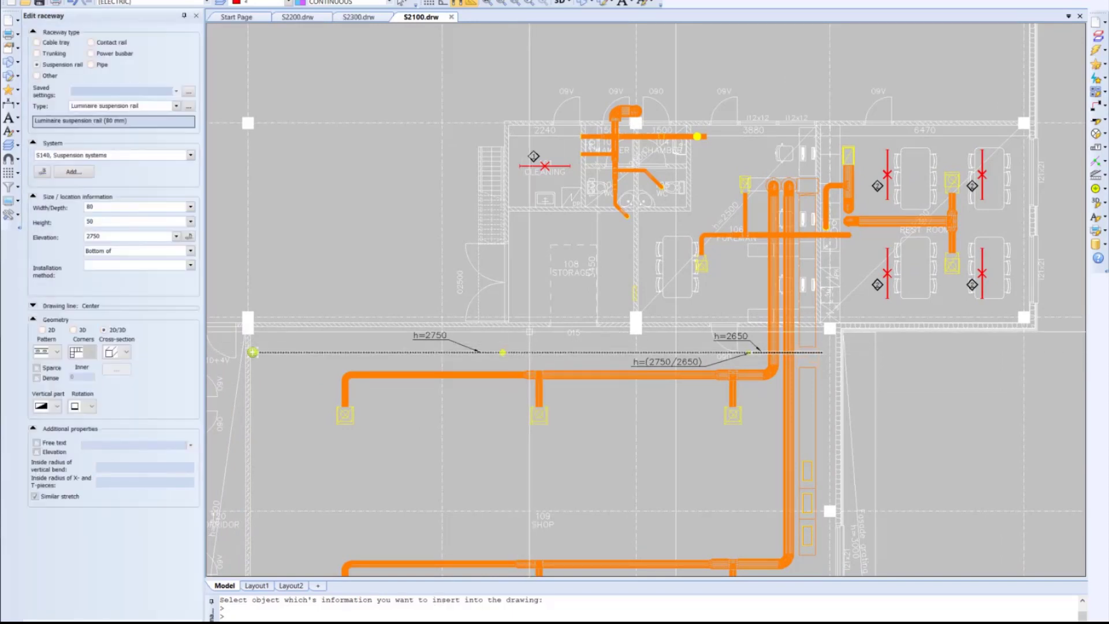
pyautogui.click(559, 351)
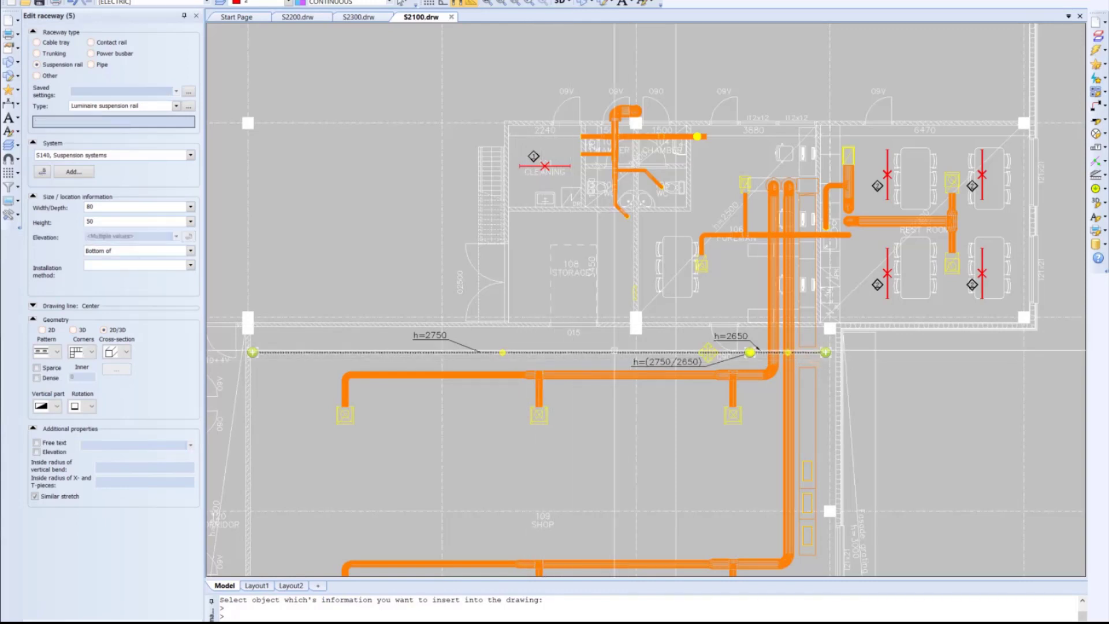
pyautogui.rightClick(609, 353)
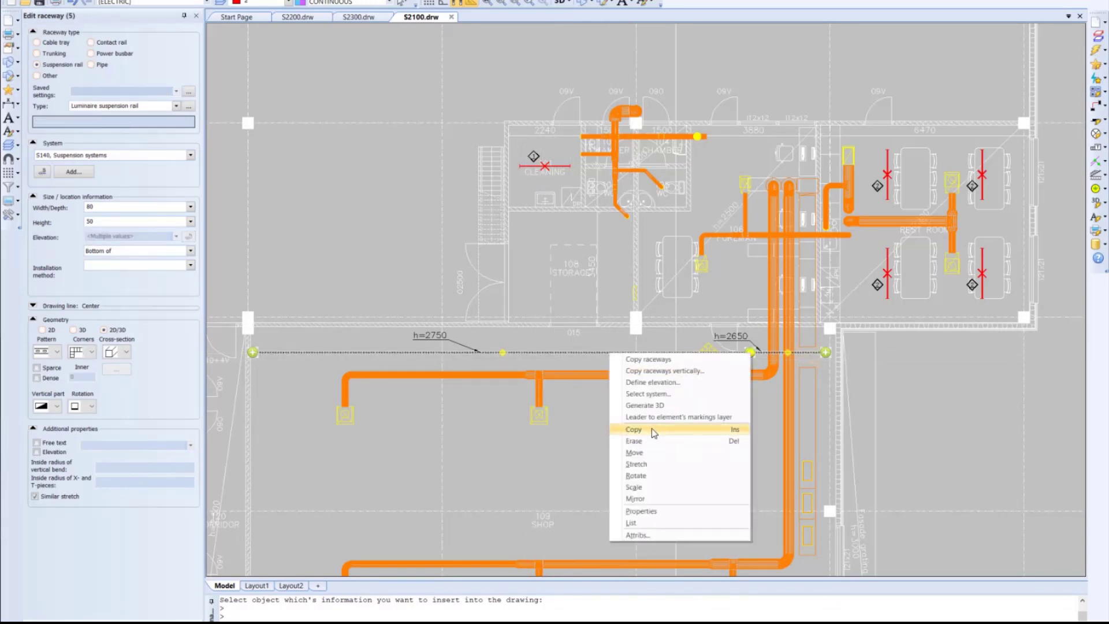
pyautogui.click(651, 430)
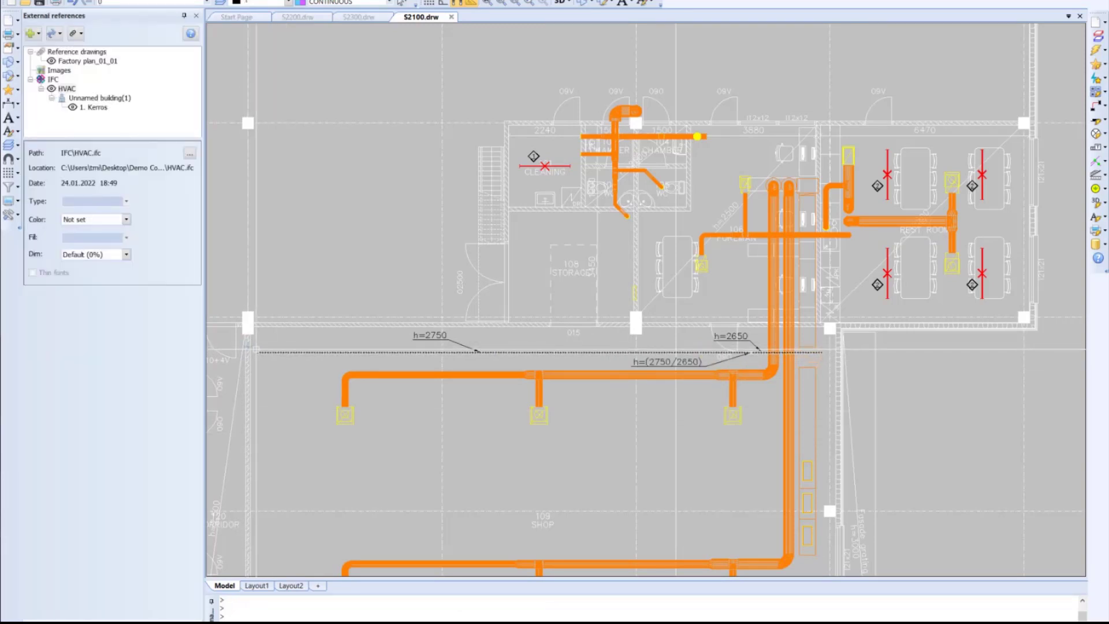
pyautogui.scroll(4, 254, 350)
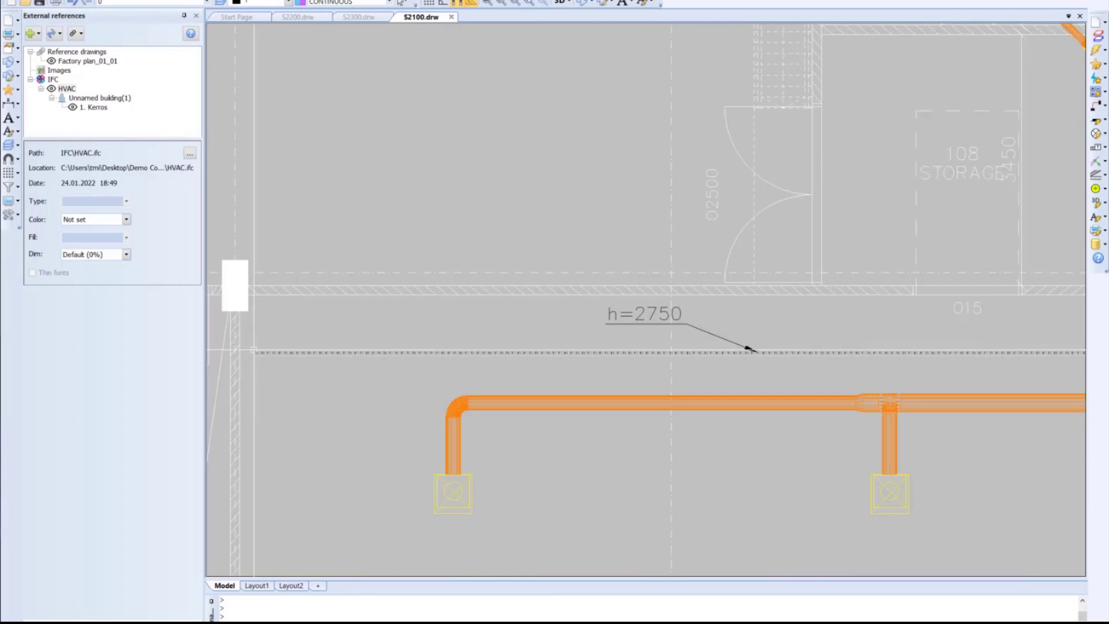
pyautogui.click(254, 350)
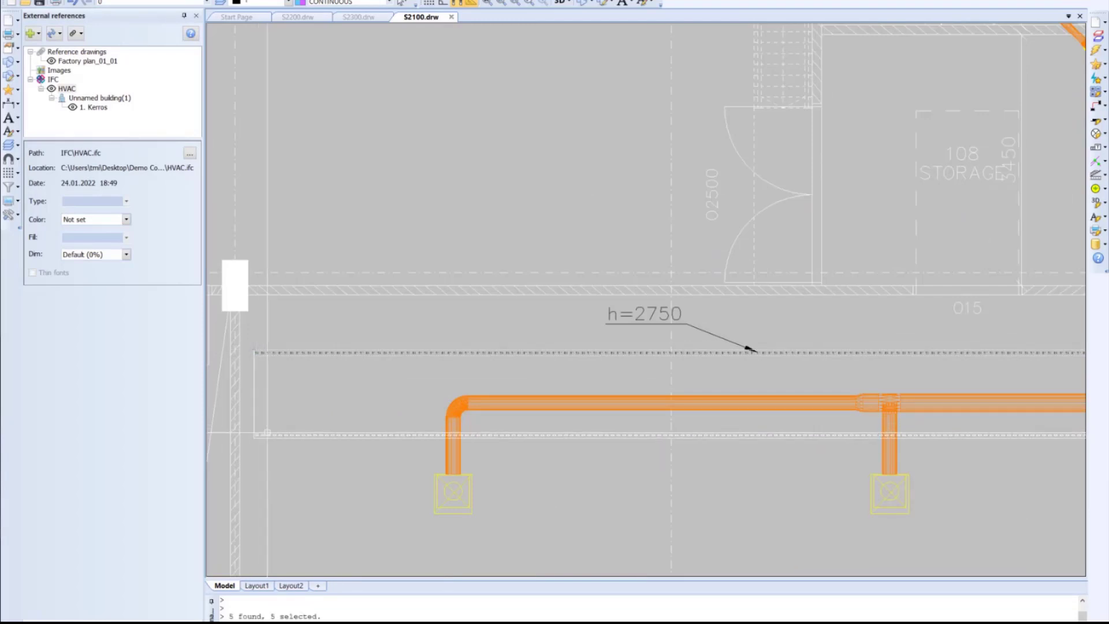
pyautogui.scroll(-4, 269, 433)
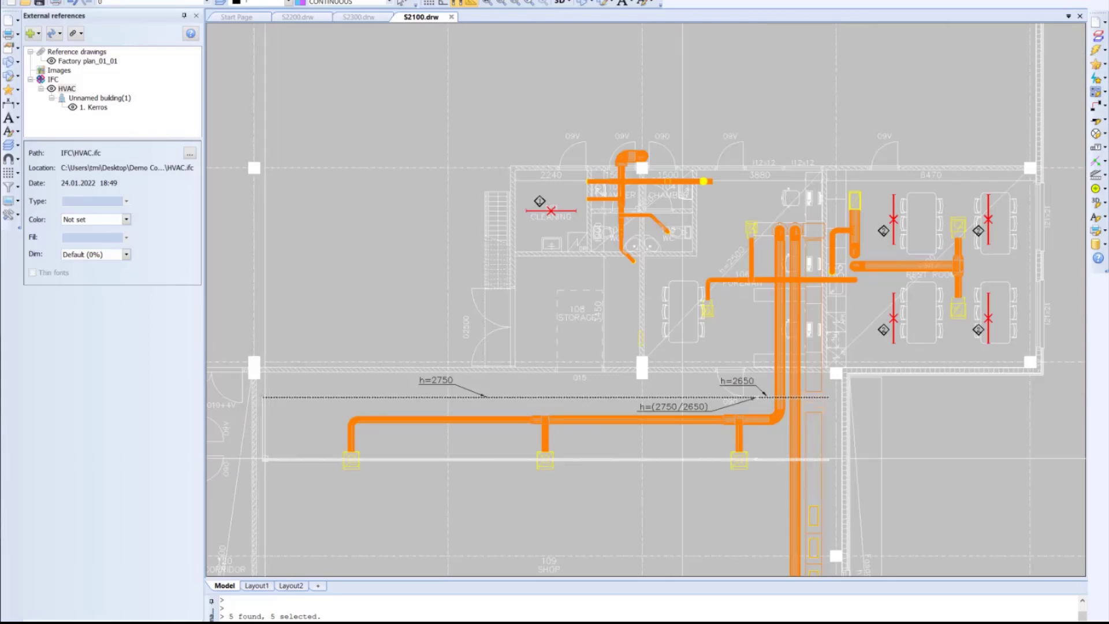
pyautogui.click(994, 622)
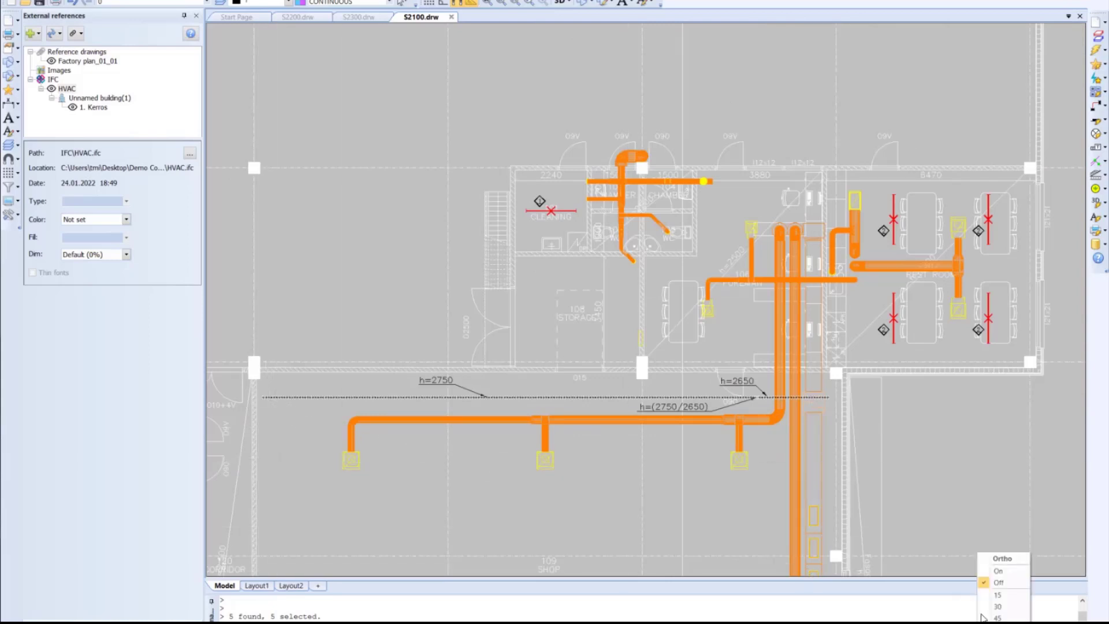
pyautogui.click(998, 572)
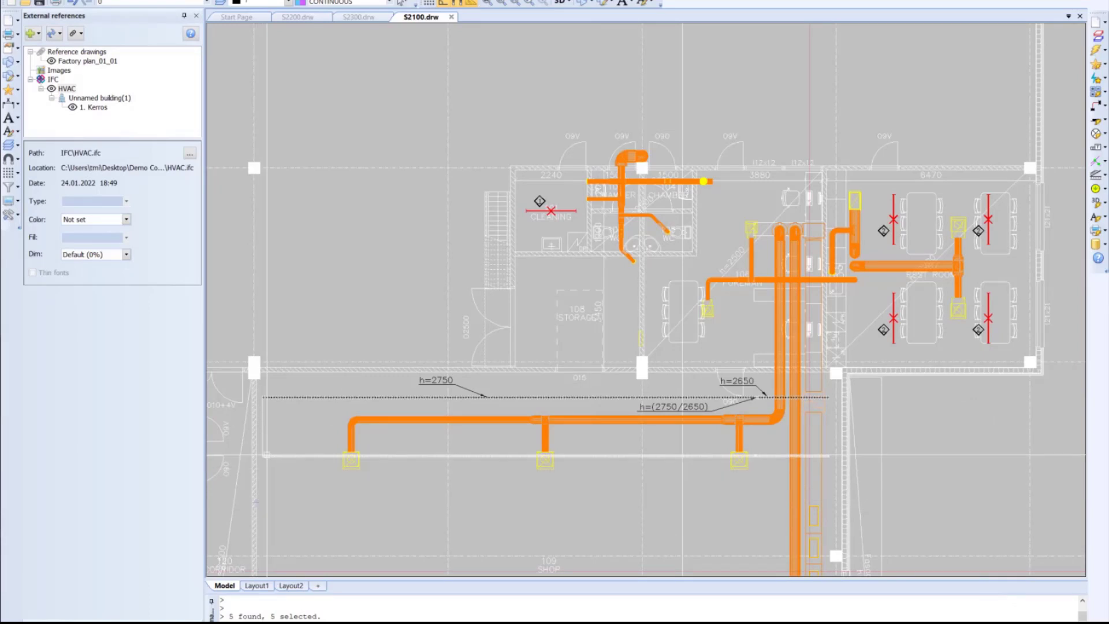
# Place three copies of the suspension rail down the Shop, each displaced 2500 from the previous one
pyautogui.press('Return')
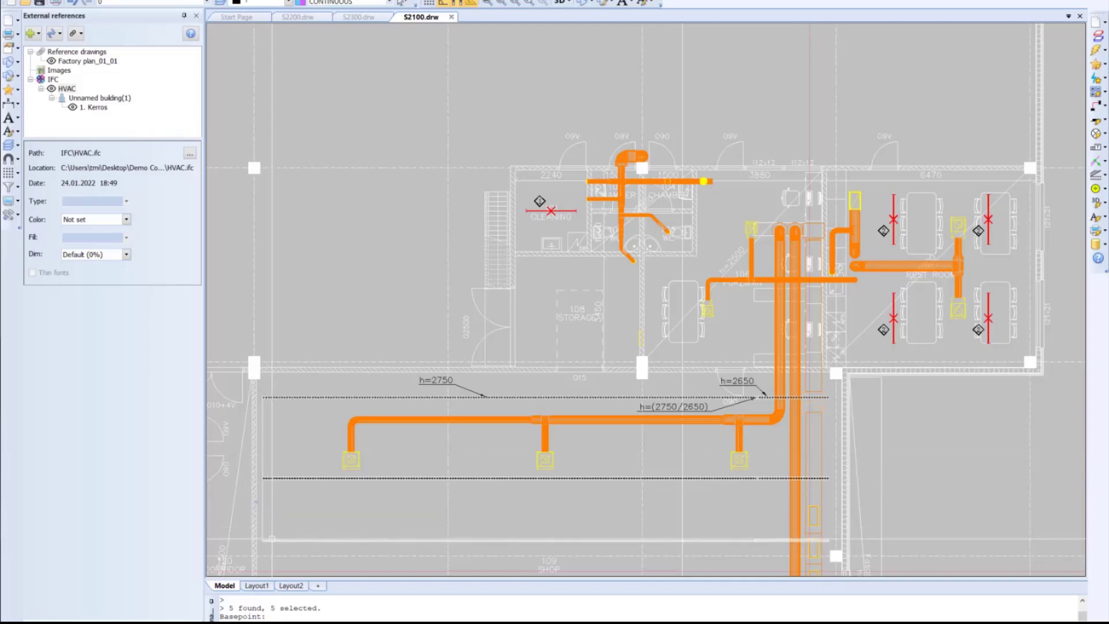
pyautogui.write('2500')
pyautogui.press('Return')
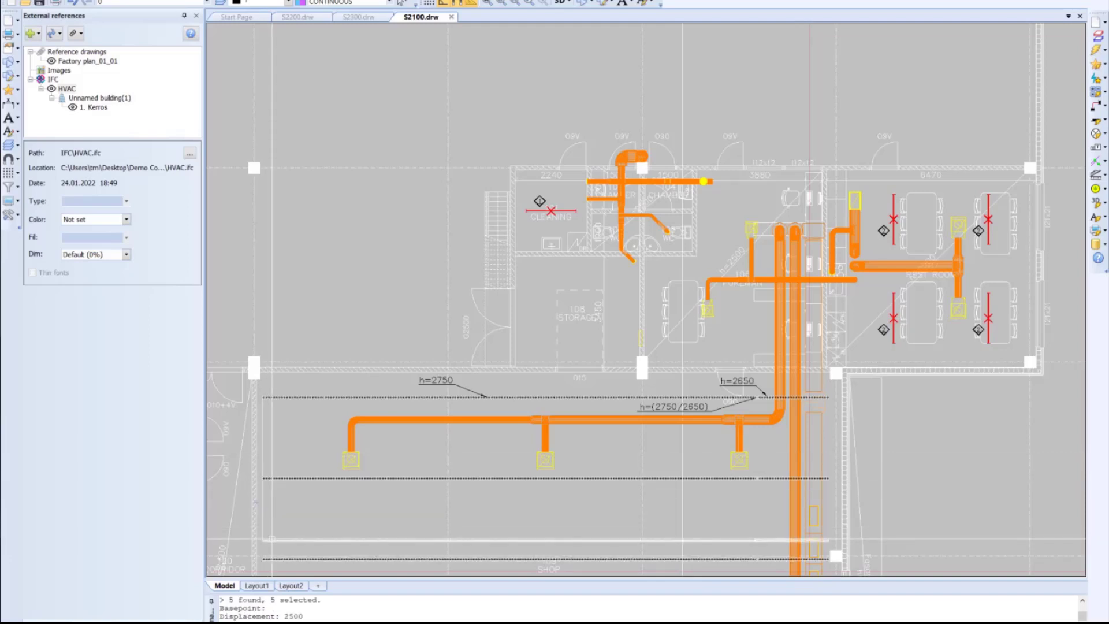
pyautogui.moveTo(273, 538); pyautogui.dragTo(275, 418, button='middle')
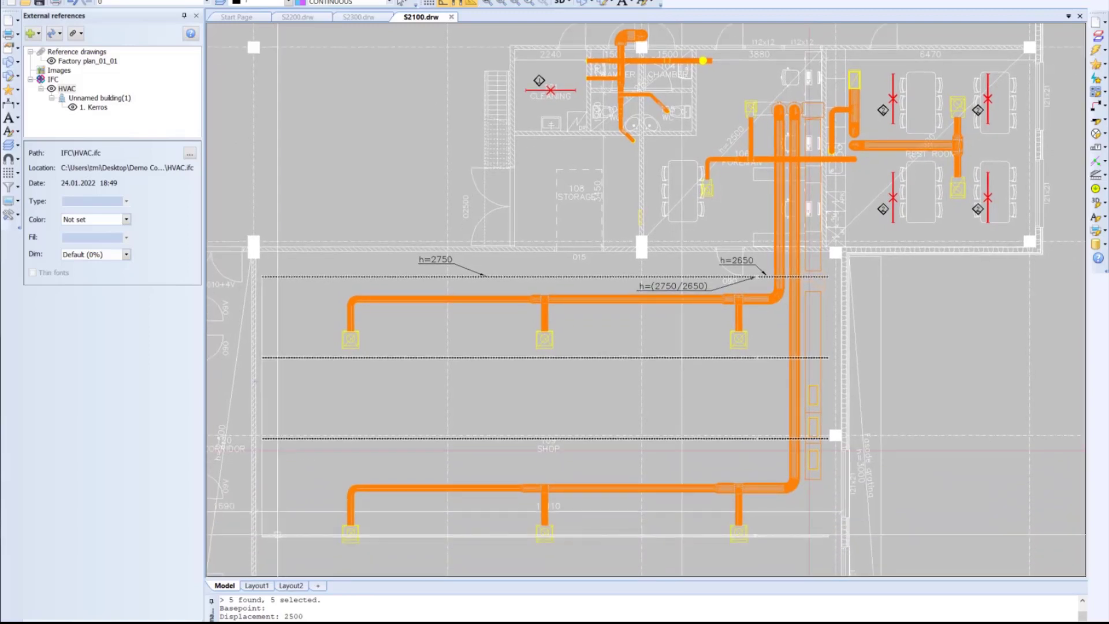
pyautogui.write('2500')
pyautogui.press('Return')
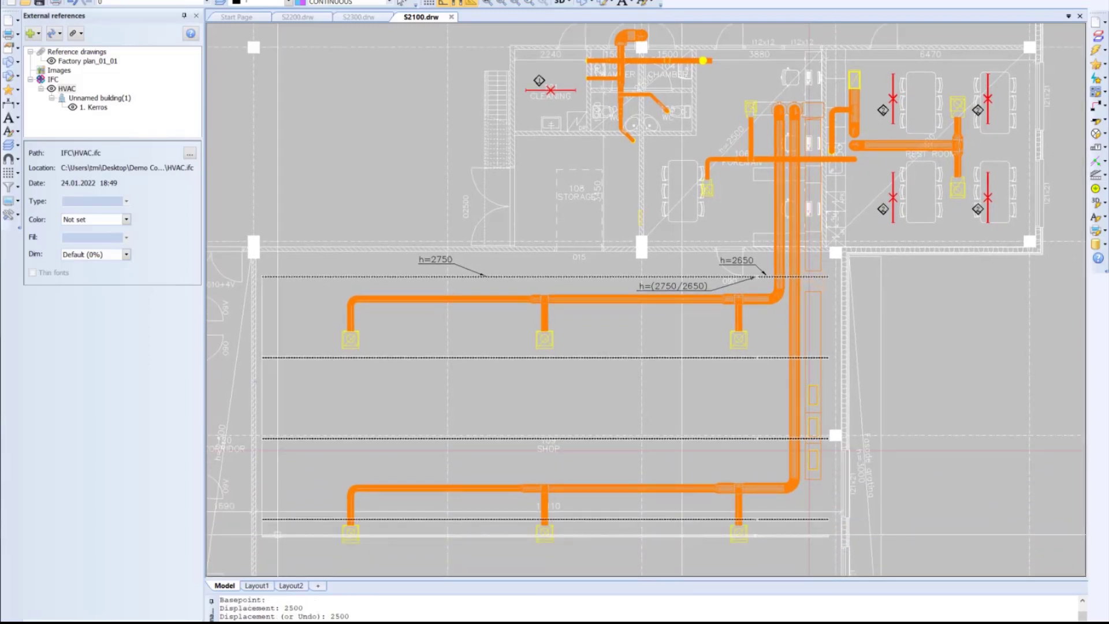
pyautogui.press('Escape')
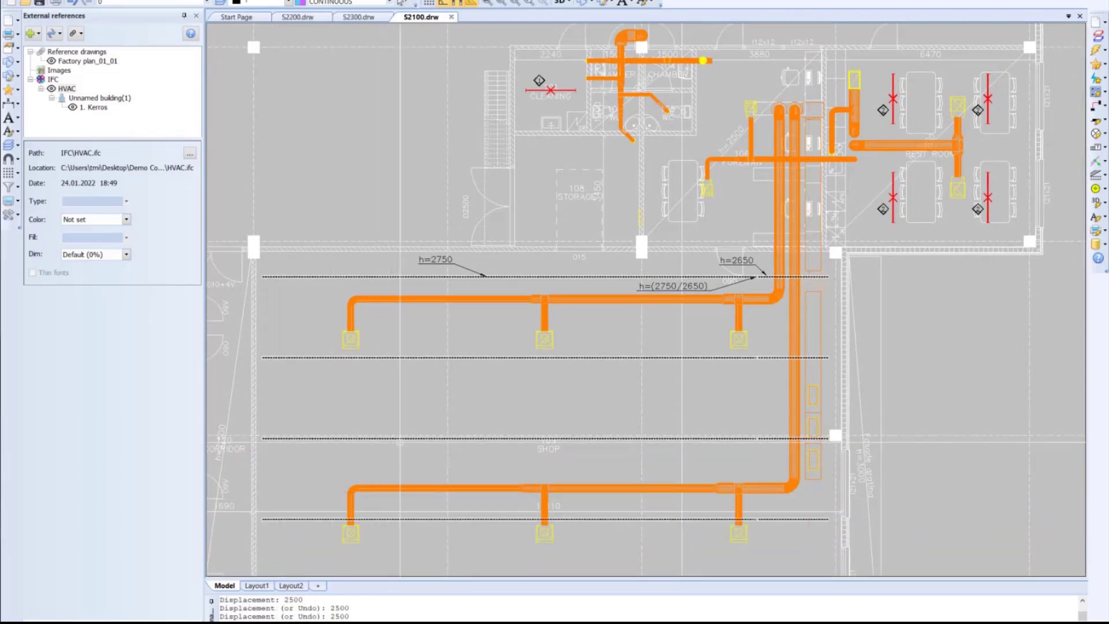
pyautogui.moveTo(399, 401)
pyautogui.mouseDown(button='middle')
pyautogui.moveTo(450, 343)
pyautogui.moveTo(515, 315)
pyautogui.mouseUp(button='middle')
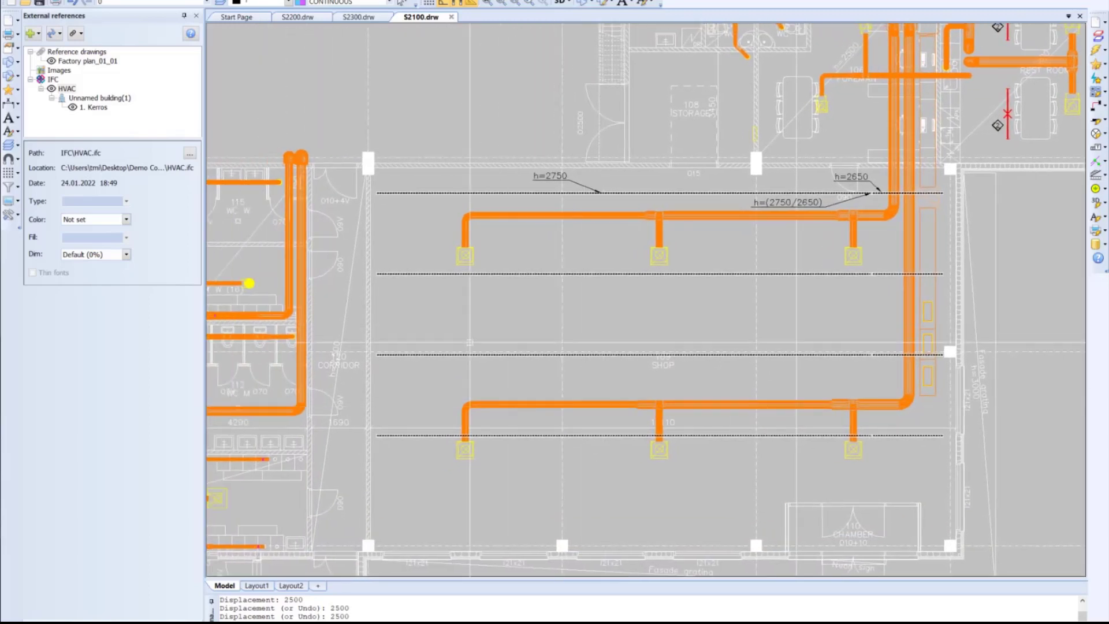
pyautogui.click(515, 315)
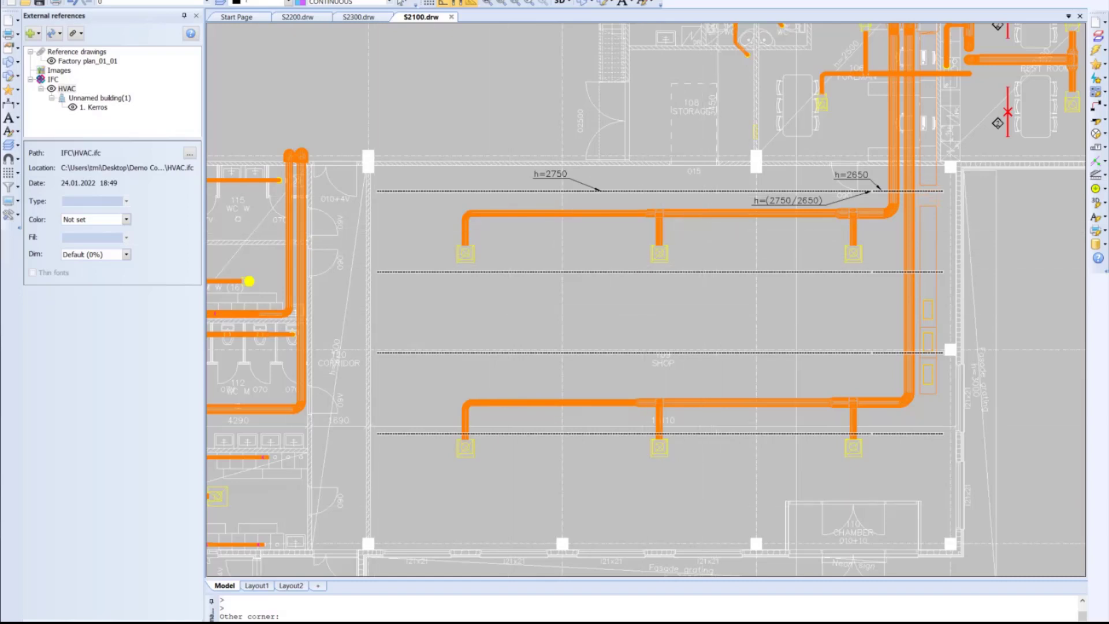
pyautogui.click(55, 622)
pyautogui.click(31, 92)
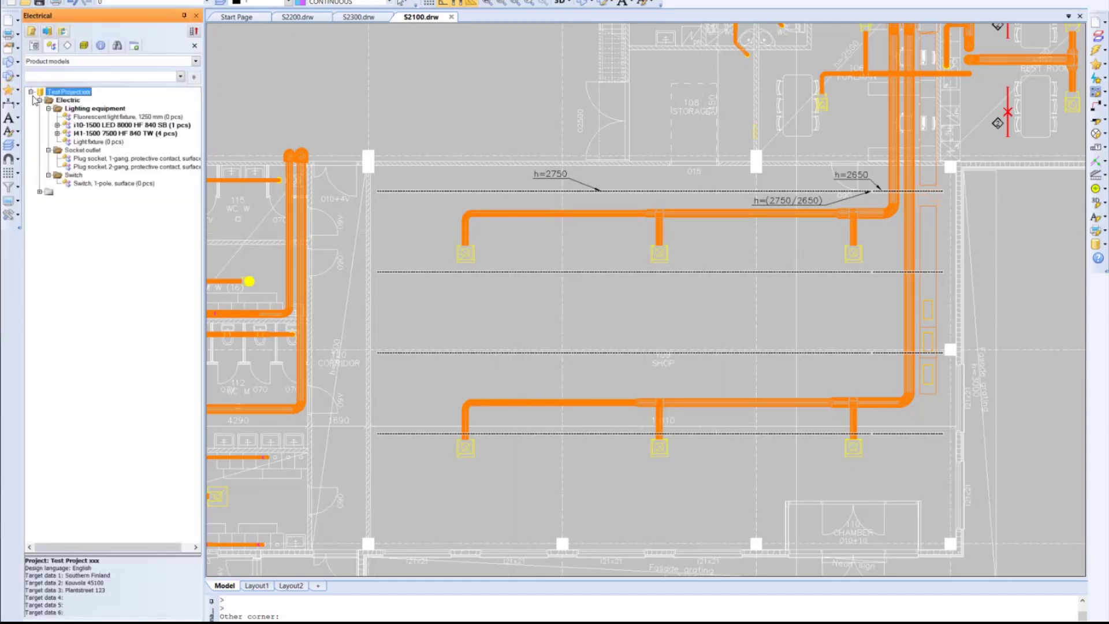
pyautogui.rightClick(154, 134)
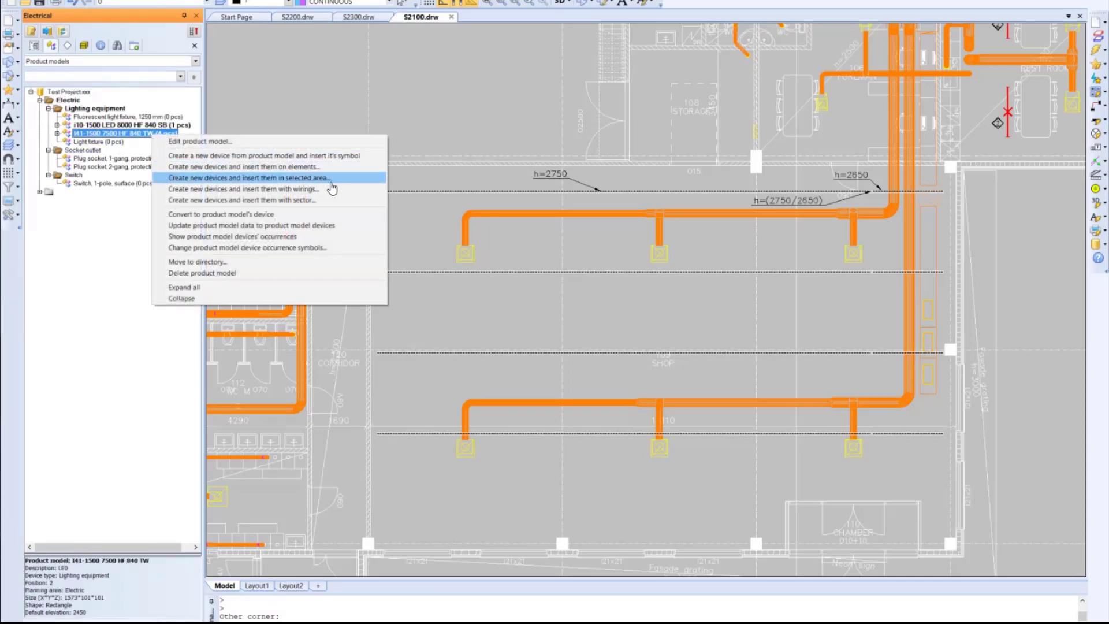
pyautogui.click(305, 169)
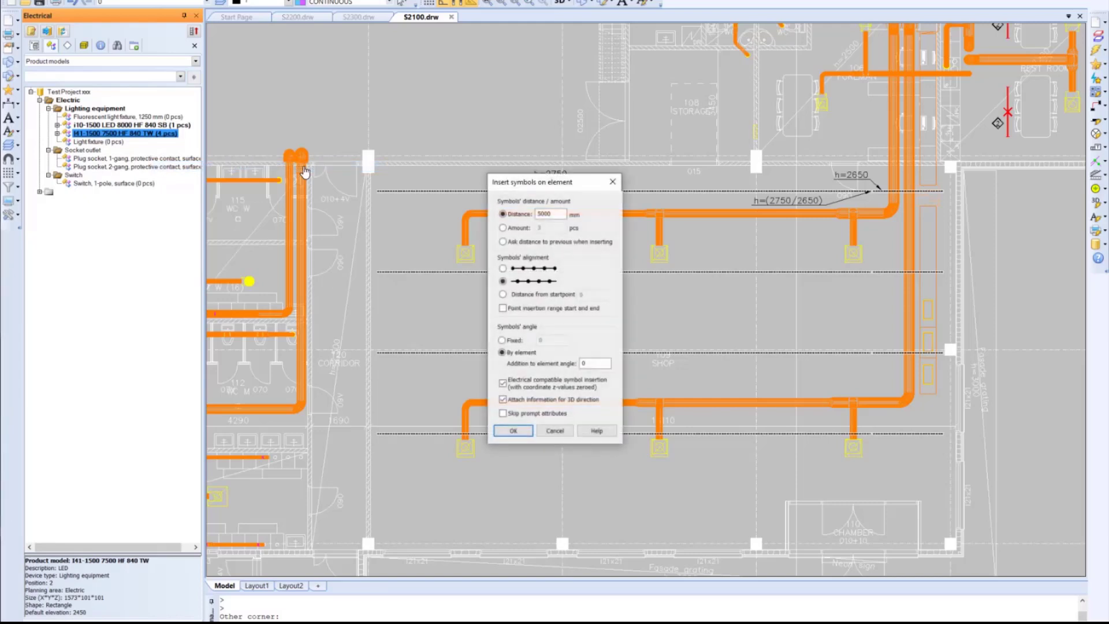
pyautogui.click(504, 228)
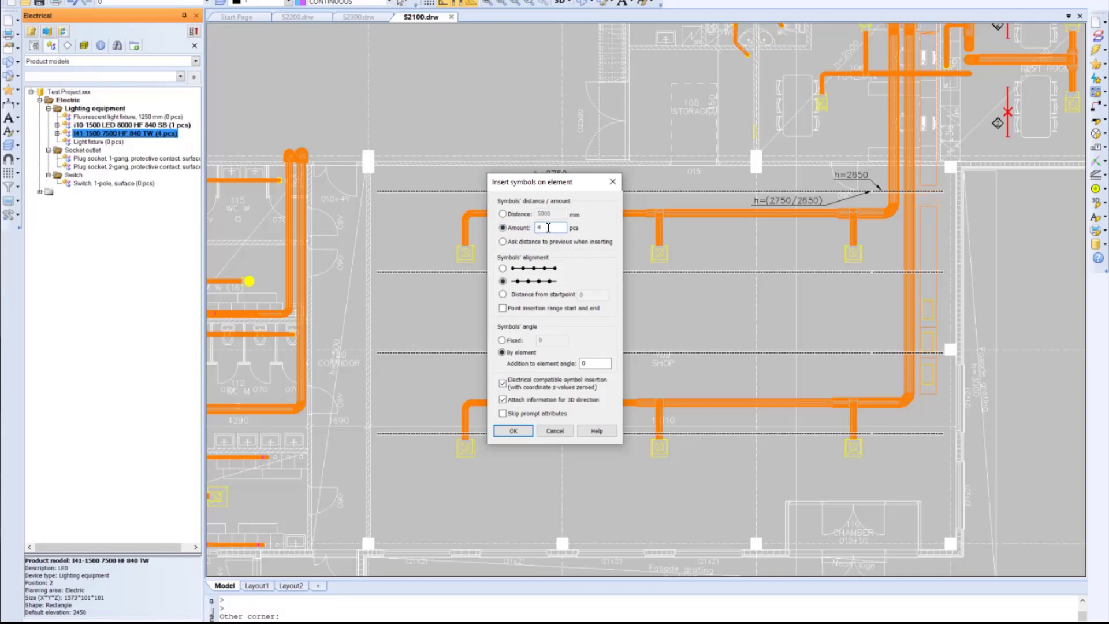
pyautogui.click(513, 430)
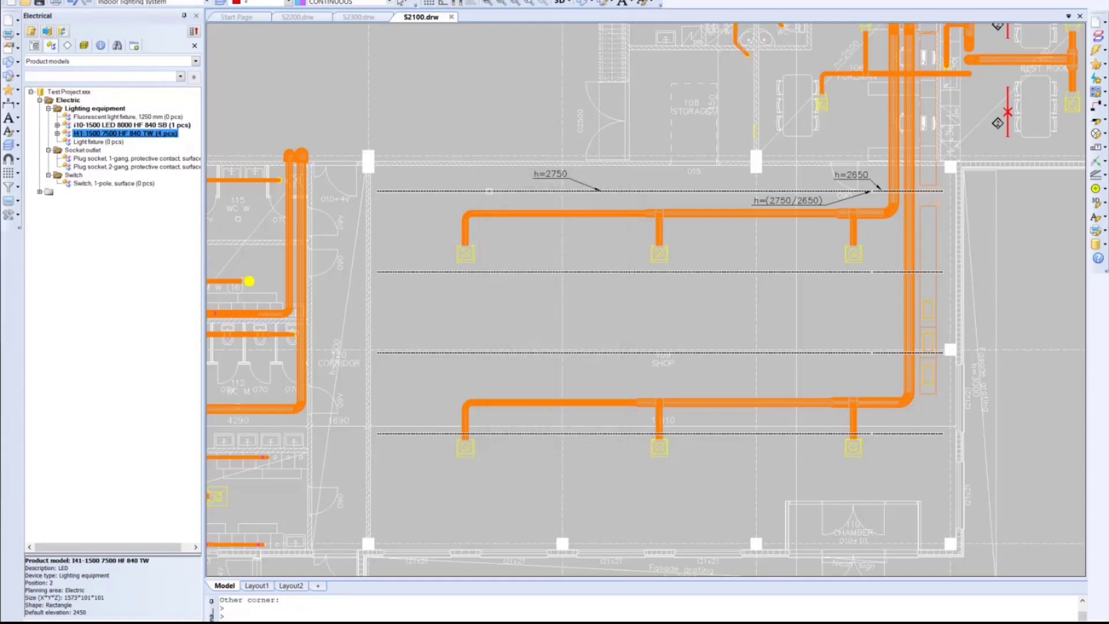
# Insert the luminaires on all four suspension rails in the Shop and finish the insertion
pyautogui.click(489, 191)
pyautogui.click(633, 318)
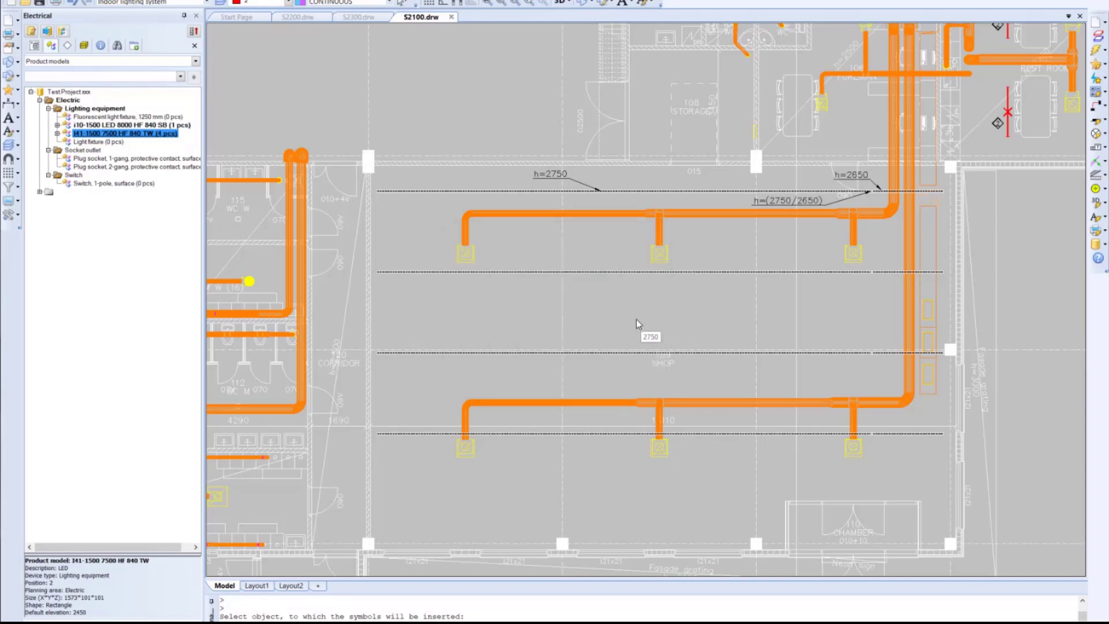
pyautogui.click(543, 272)
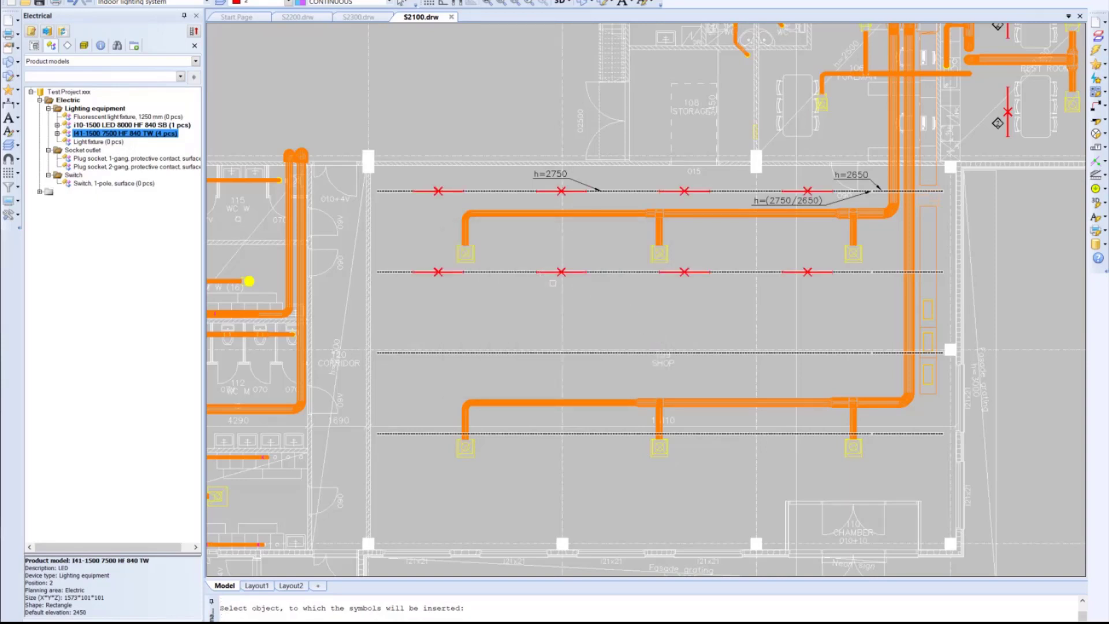
pyautogui.click(546, 353)
pyautogui.click(534, 433)
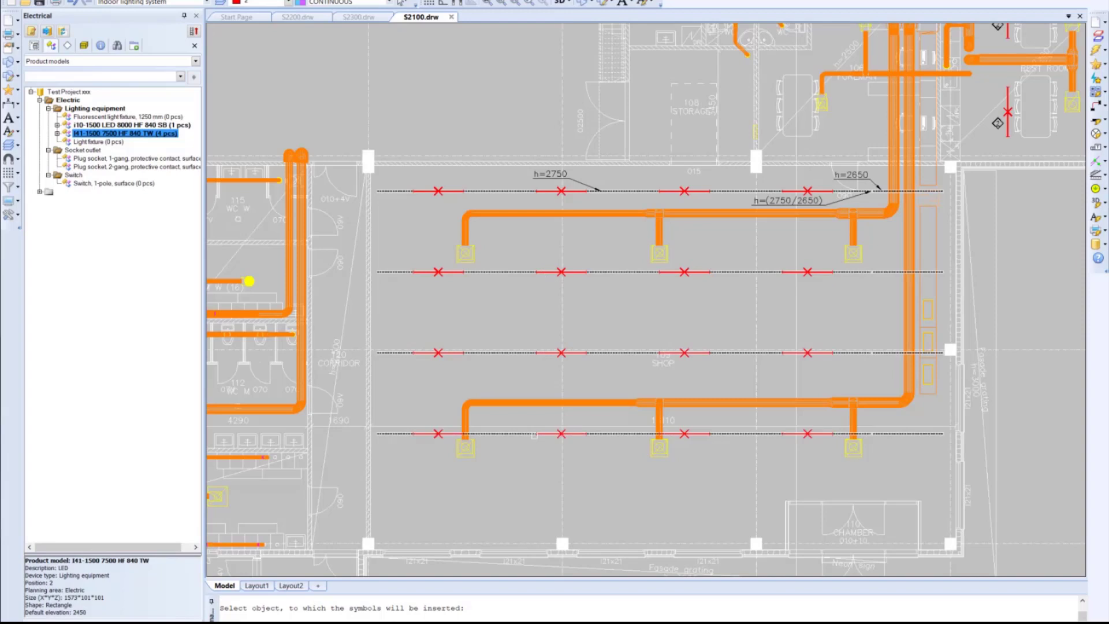
pyautogui.rightClick(605, 466)
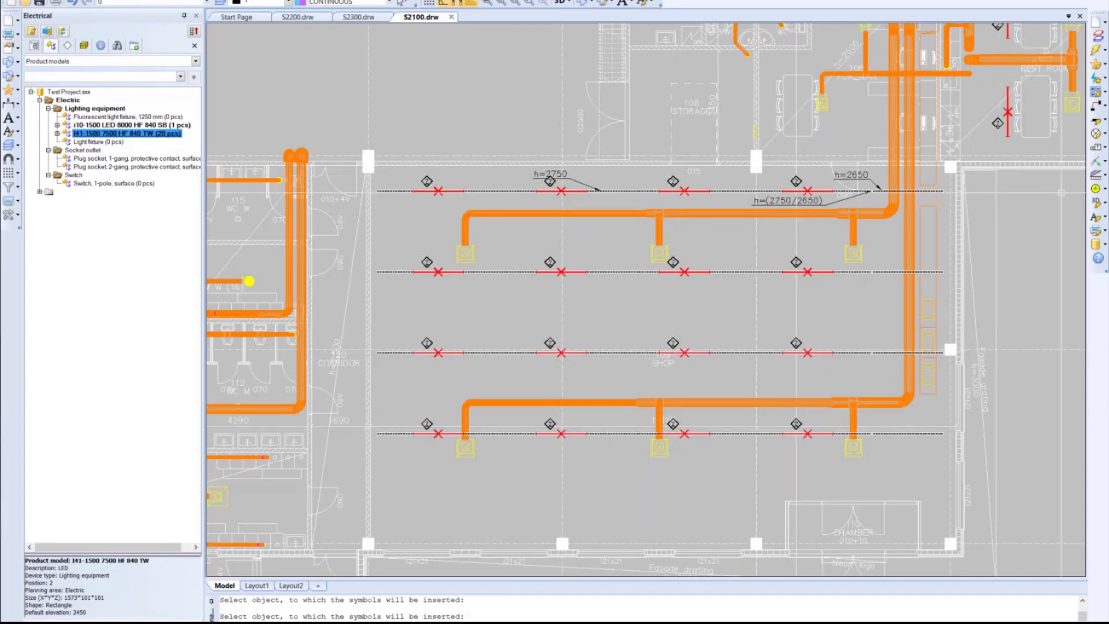
# Generate the 3D parts of every part type, including holes, for all objects
pyautogui.click(1101, 203)
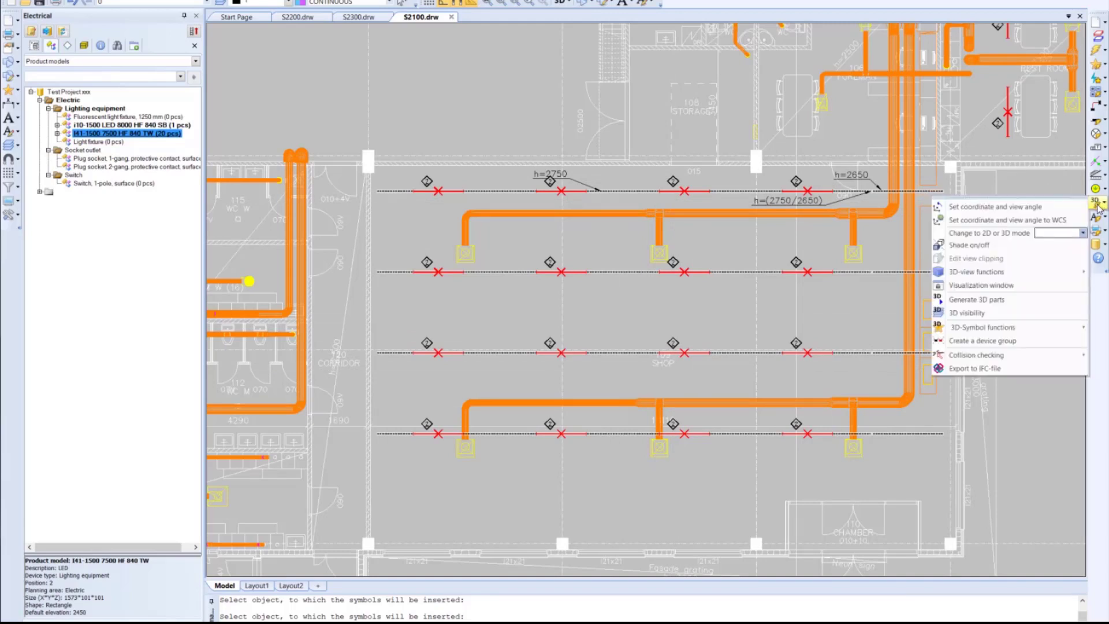
pyautogui.click(983, 302)
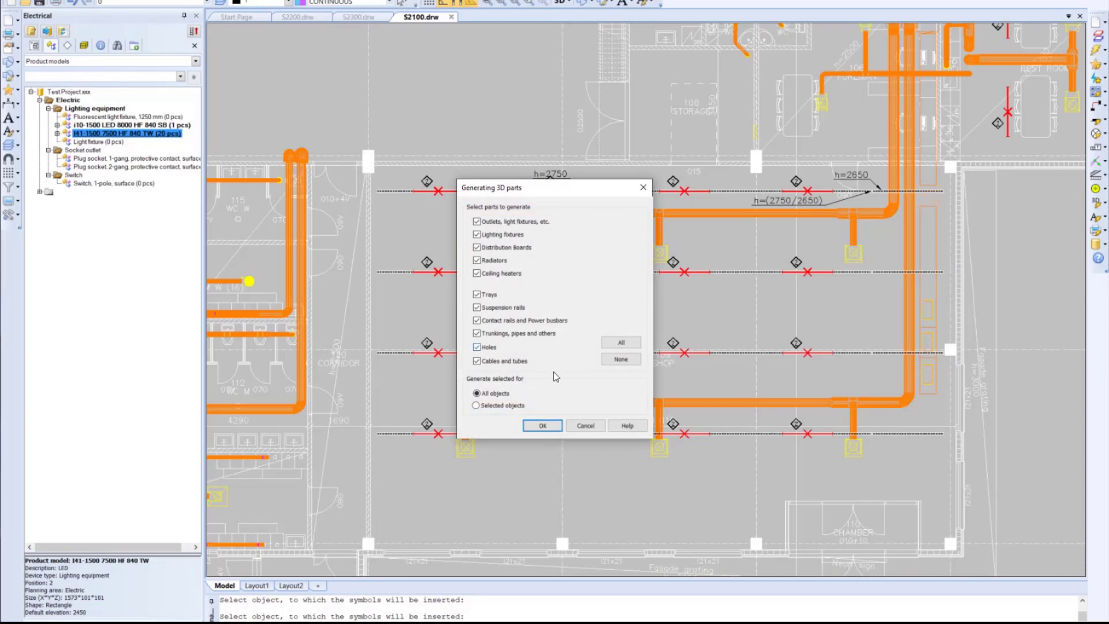
pyautogui.click(541, 425)
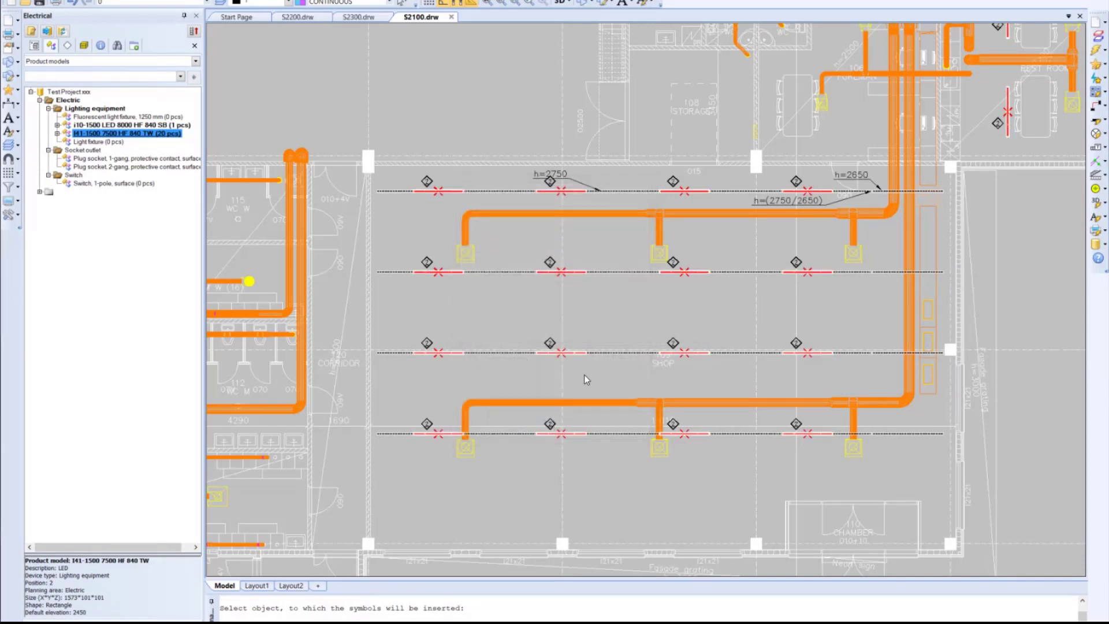
# Shade the model and orbit it to inspect the Shop's luminaires and suspension rails against the ducts in 3D
pyautogui.click(562, 3)
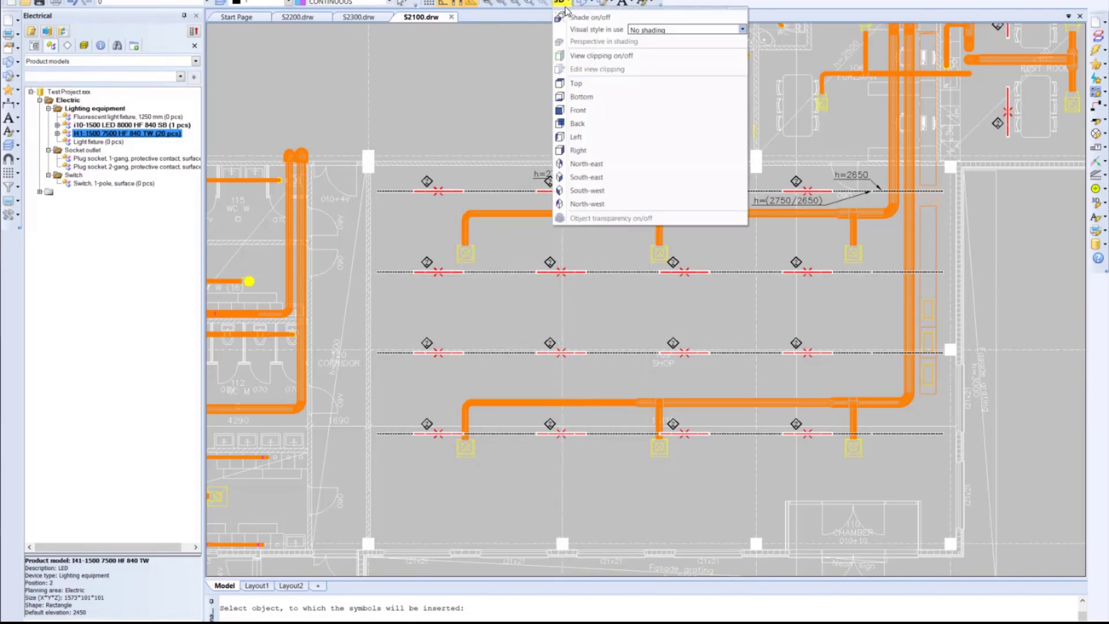
pyautogui.click(580, 17)
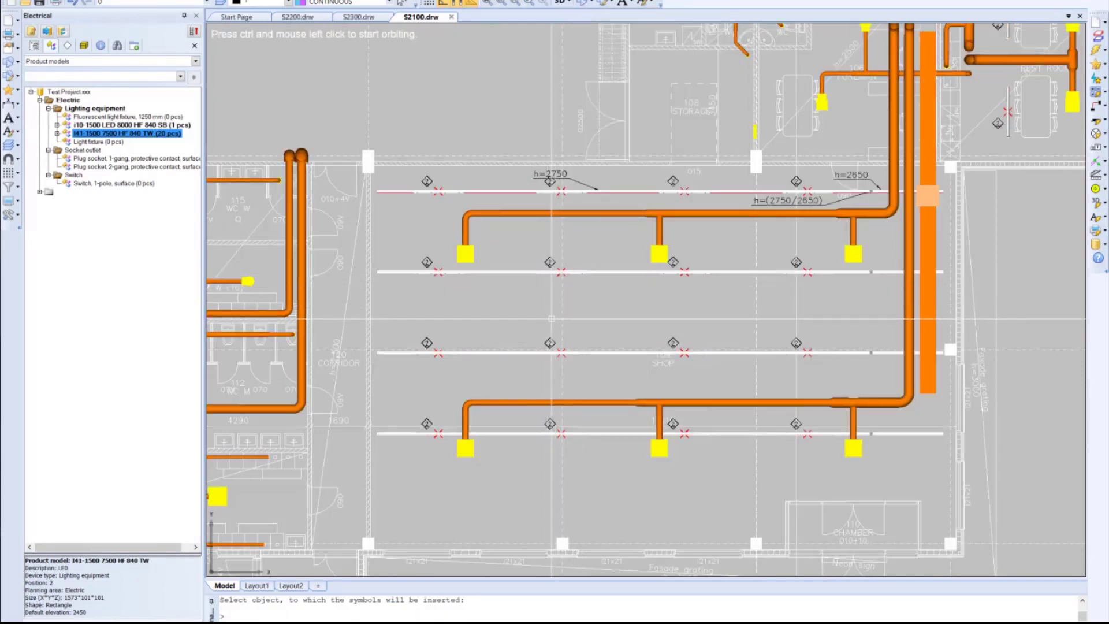
pyautogui.moveTo(559, 351)
pyautogui.keyDown('ctrl'); pyautogui.mouseDown()
pyautogui.moveTo(607, 342)
pyautogui.moveTo(595, 336)
pyautogui.moveTo(601, 352)
pyautogui.moveTo(623, 354)
pyautogui.mouseUp(); pyautogui.keyUp('ctrl')
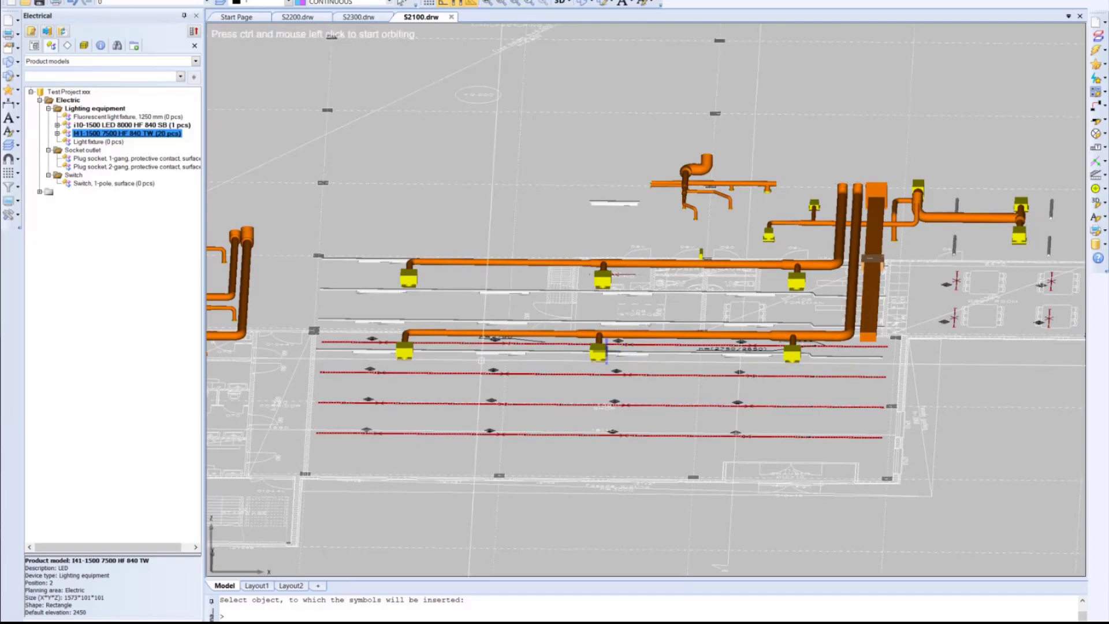
pyautogui.scroll(5, 624, 354)
pyautogui.scroll(-5, 625, 283)
pyautogui.moveTo(555, 152); pyautogui.dragTo(650, 200, button='middle')
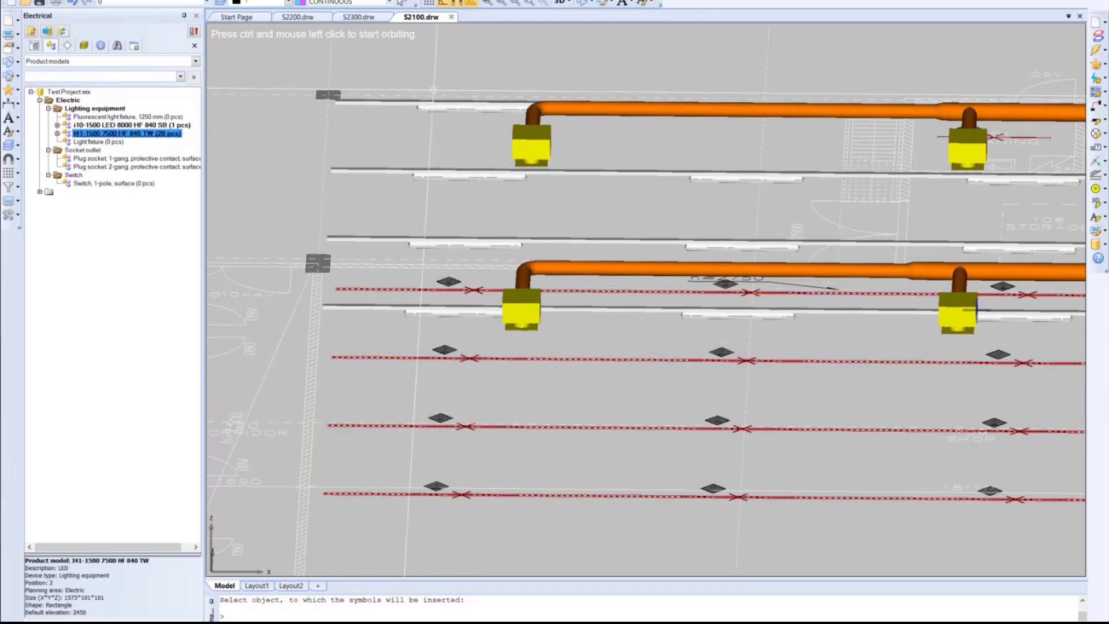
# Turn off shading and return to the top view of the Shop
pyautogui.click(561, 3)
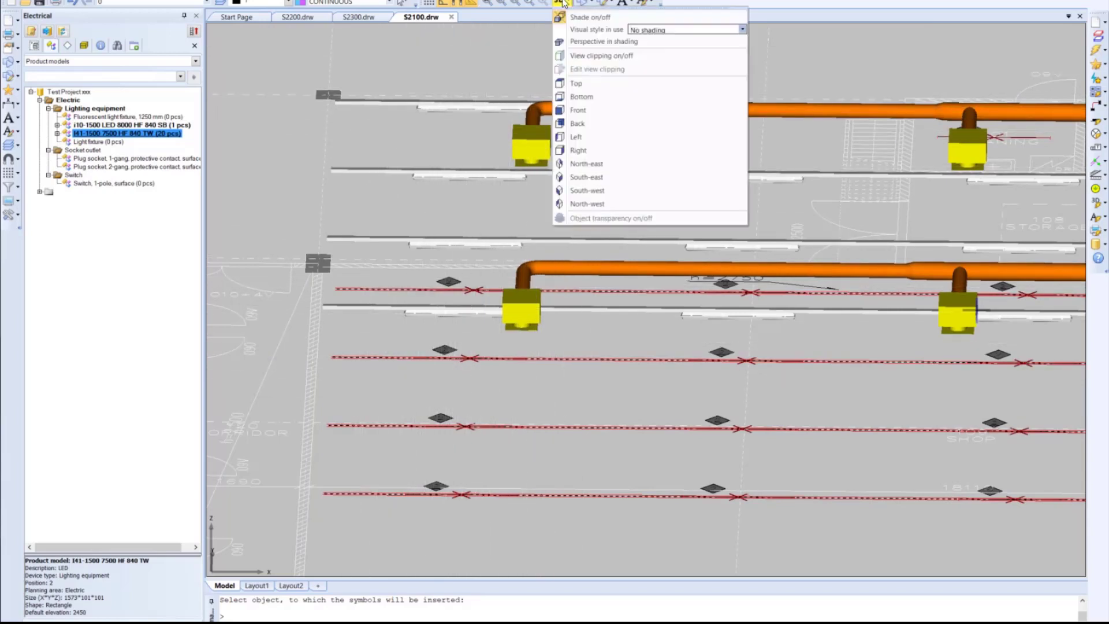
pyautogui.click(615, 19)
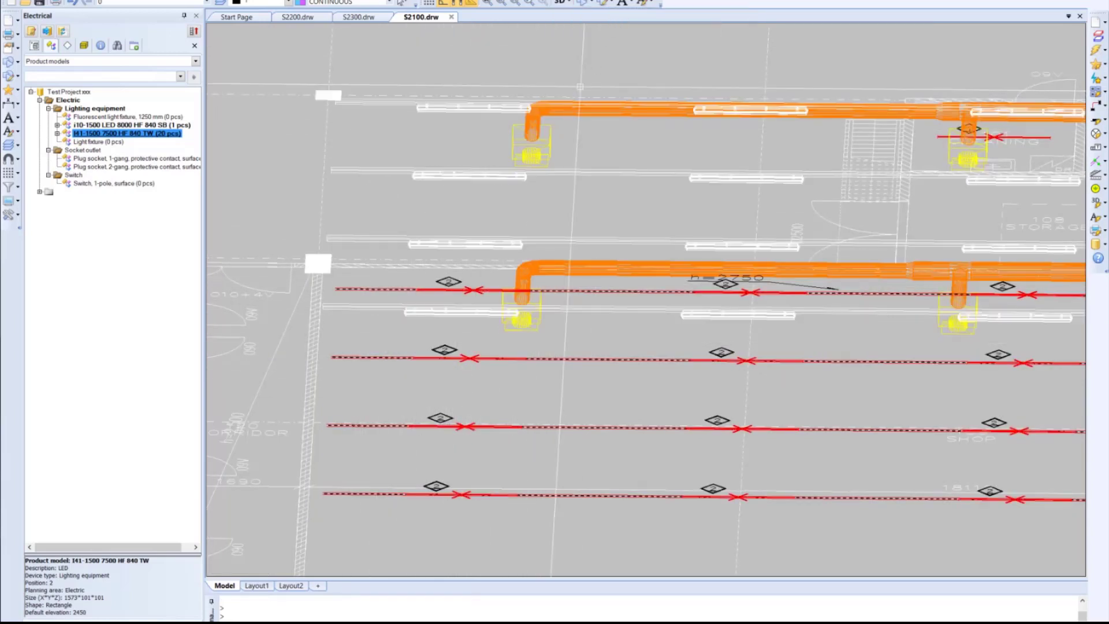
pyautogui.click(561, 3)
pyautogui.click(595, 84)
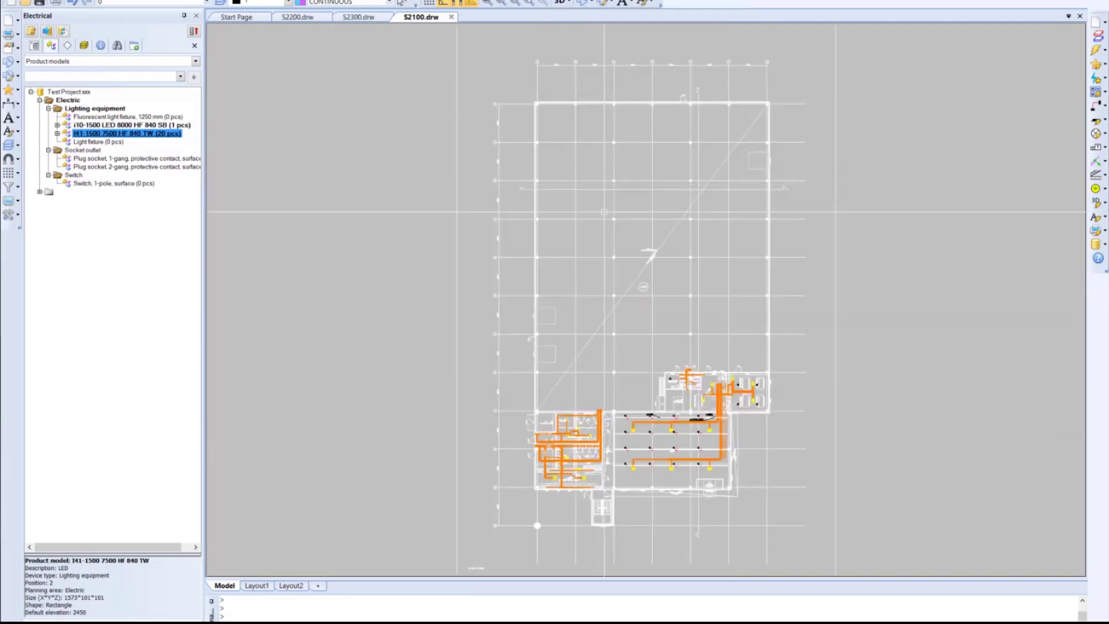
pyautogui.scroll(3, 663, 437)
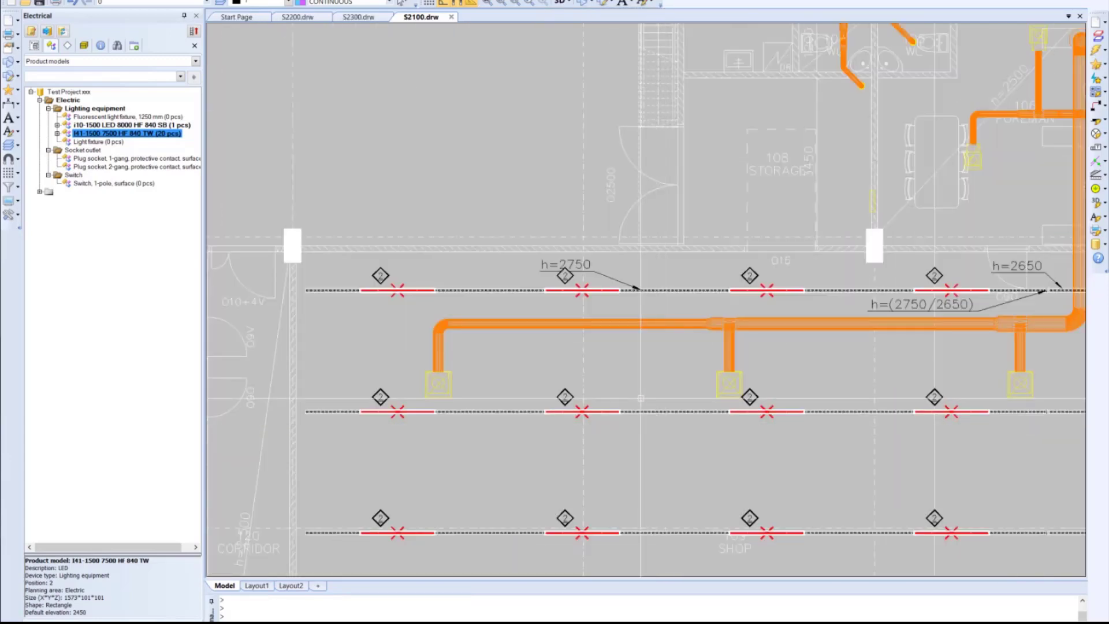
pyautogui.moveTo(746, 398); pyautogui.dragTo(731, 349, button='middle')
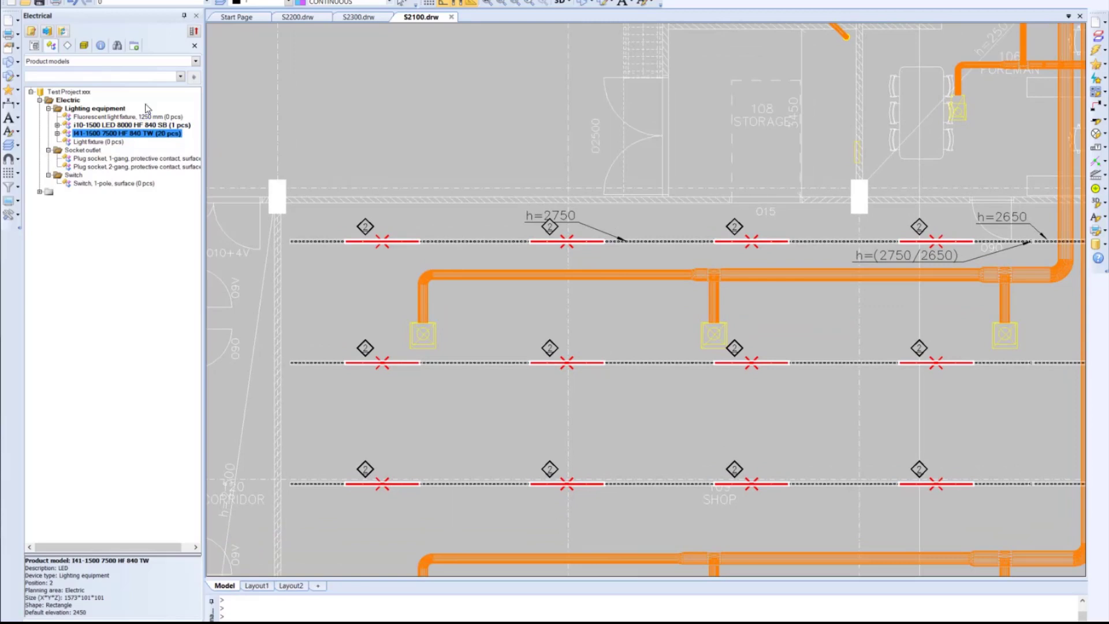
pyautogui.click(183, 131)
pyautogui.click(57, 133)
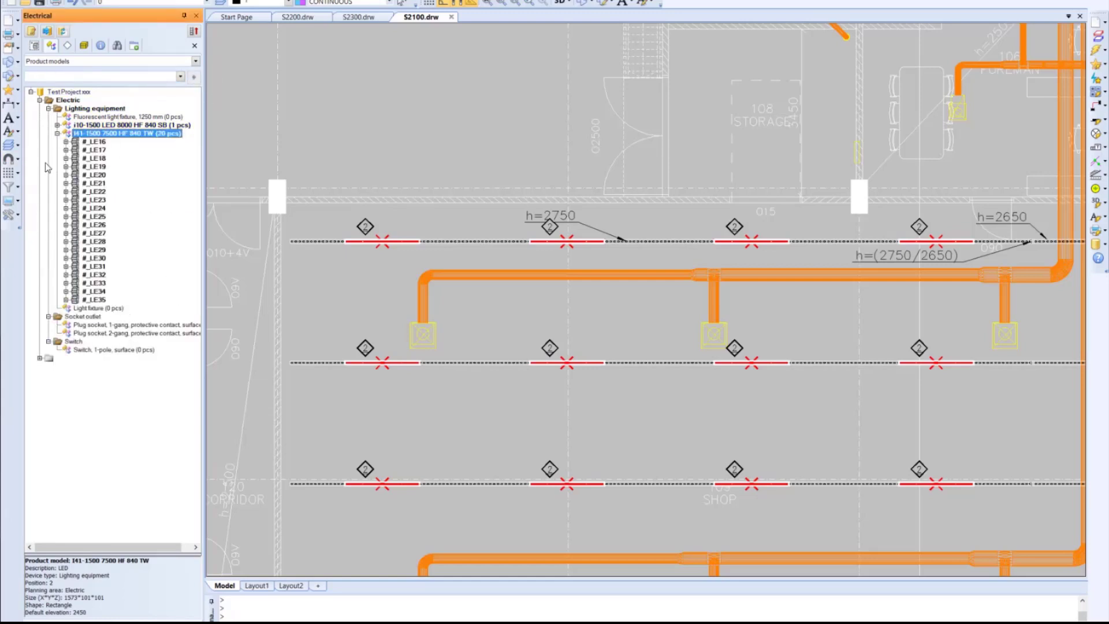
pyautogui.click(58, 133)
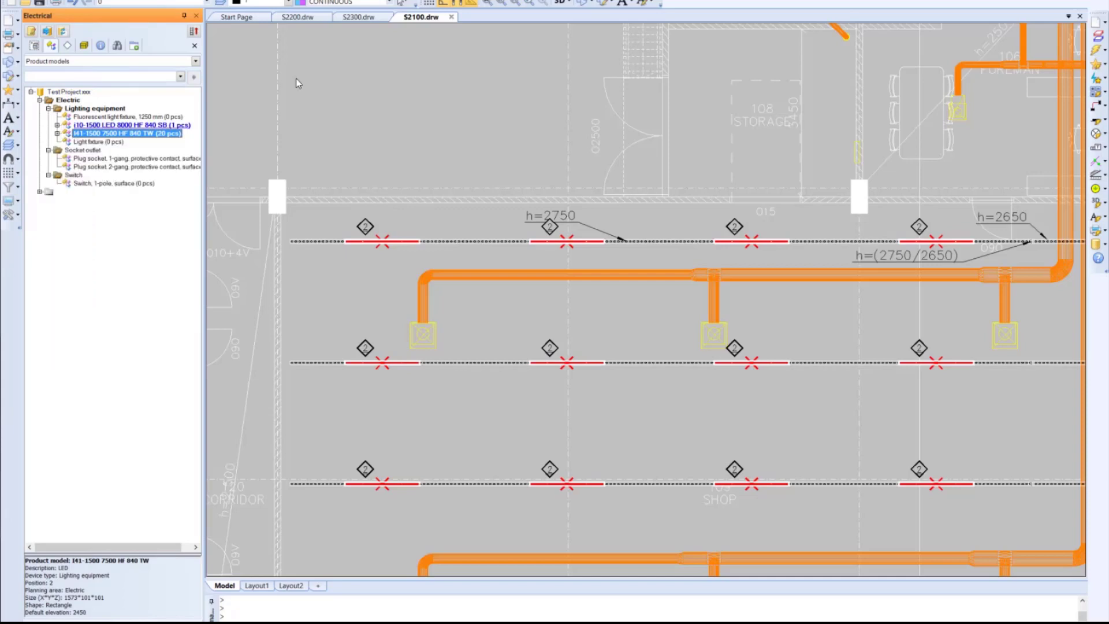
# Switch to drawing S2200.drw and show the area around Telecom Room 216
pyautogui.scroll(-2, 467, 129)
pyautogui.moveTo(467, 129); pyautogui.dragTo(491, 140, button='middle')
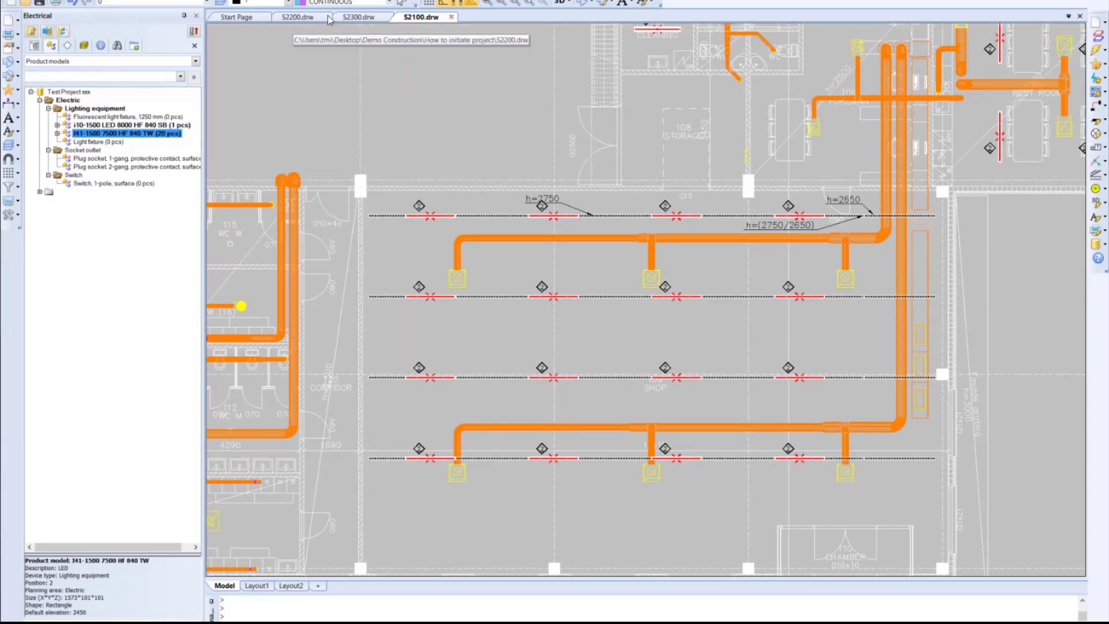
pyautogui.click(307, 20)
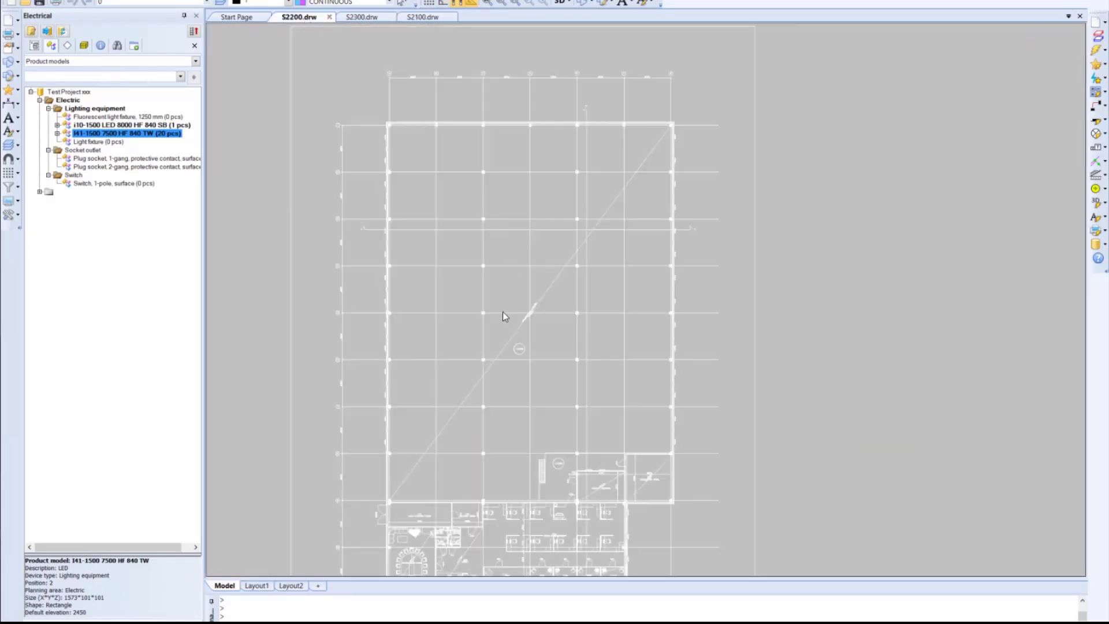
pyautogui.scroll(3, 535, 383)
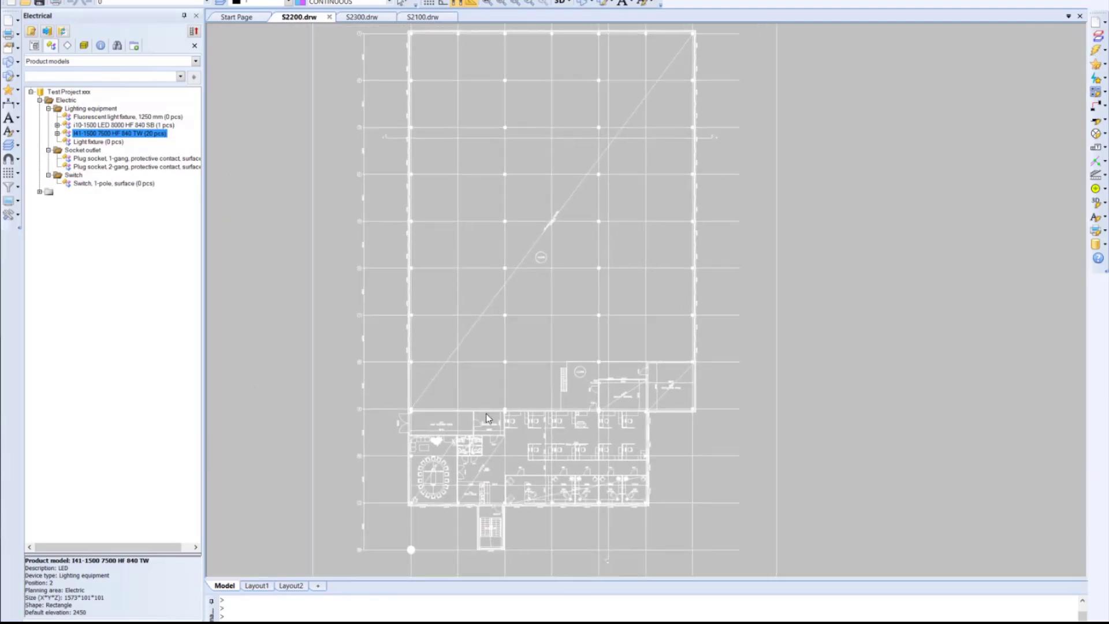
pyautogui.scroll(5, 481, 423)
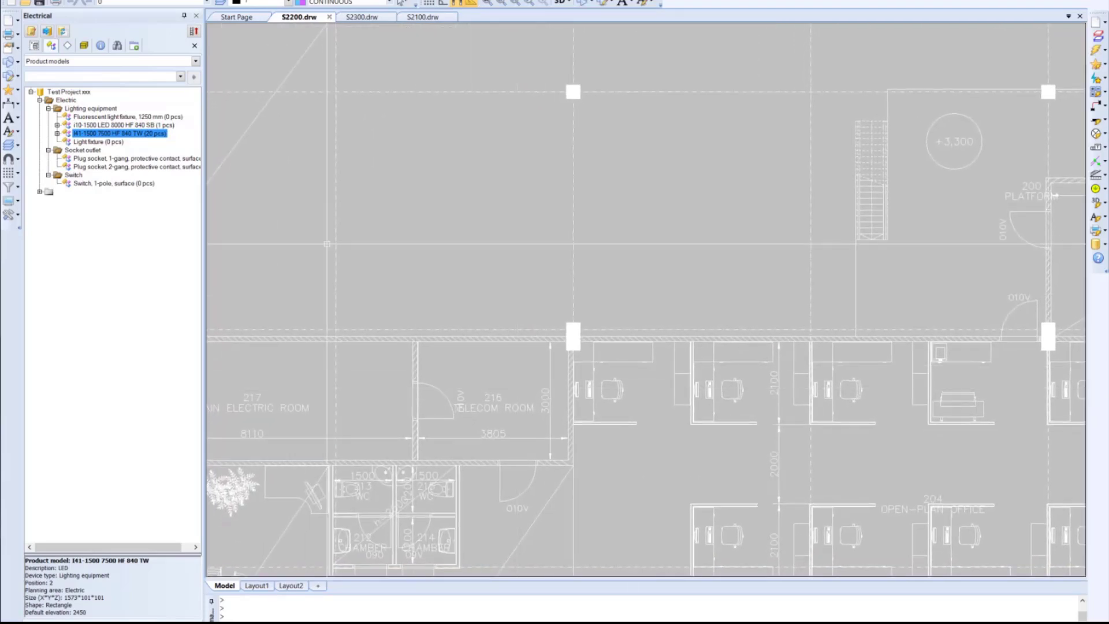
# Insert a new i10-1500 LED 8000 HF 840 SB luminaire at the midpoint between opposite corners of Telecom Room 216, angle 0
pyautogui.rightClick(129, 126)
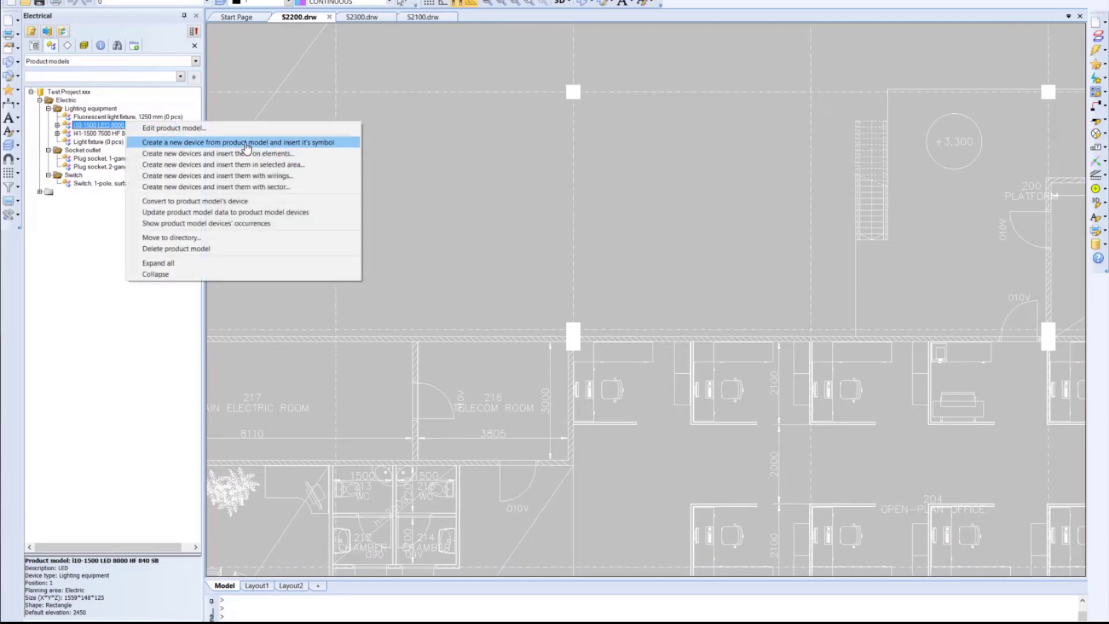
pyautogui.click(238, 142)
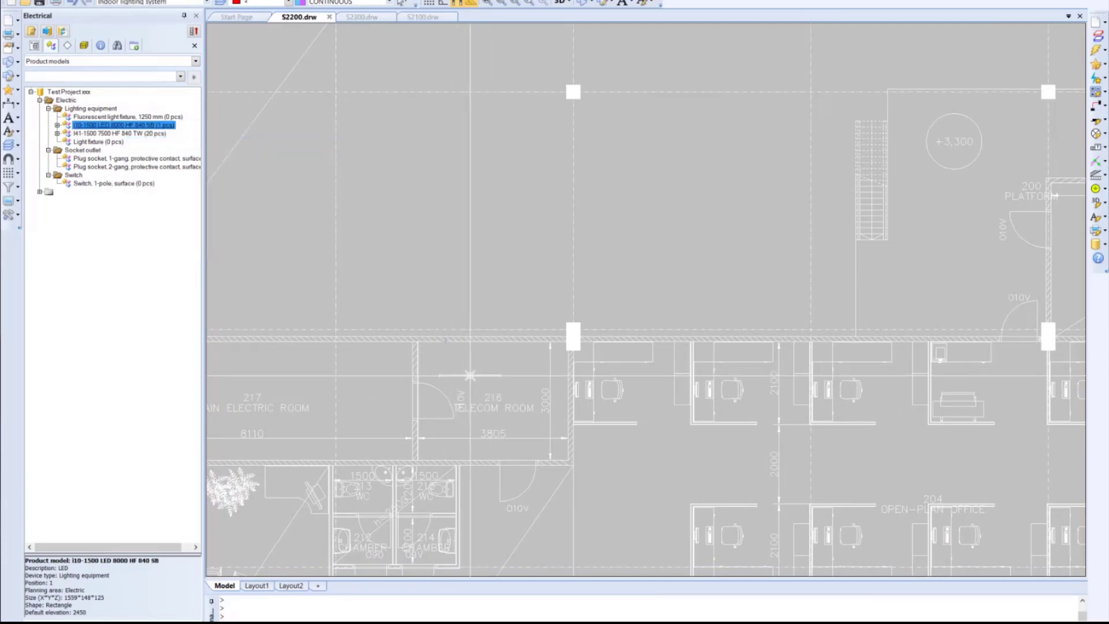
pyautogui.middleClick(470, 375)
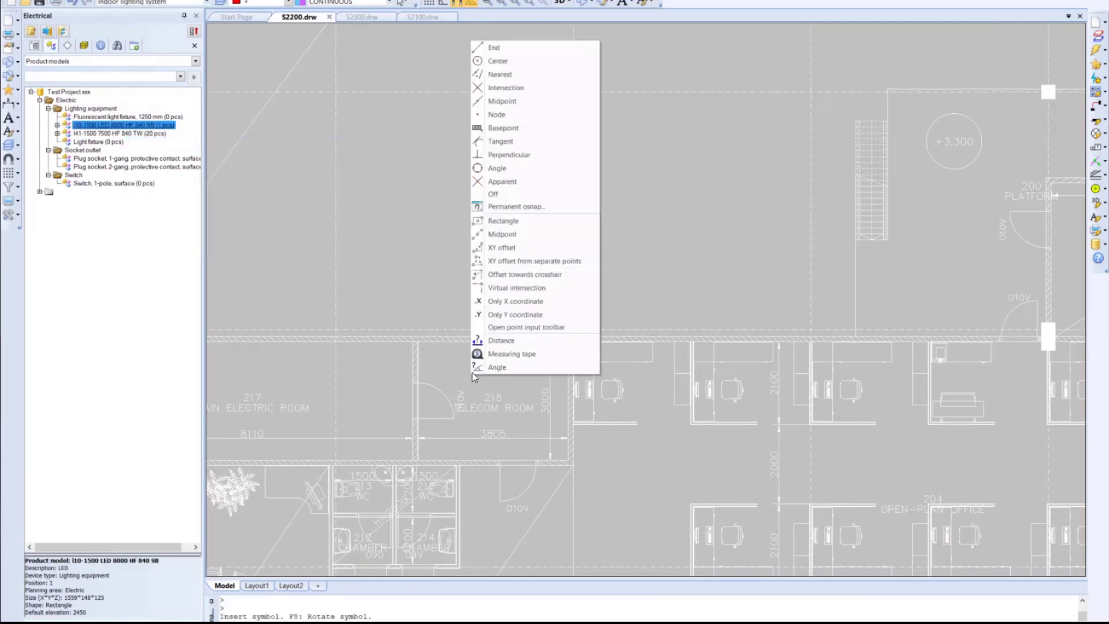
pyautogui.click(513, 236)
pyautogui.scroll(2, 453, 349)
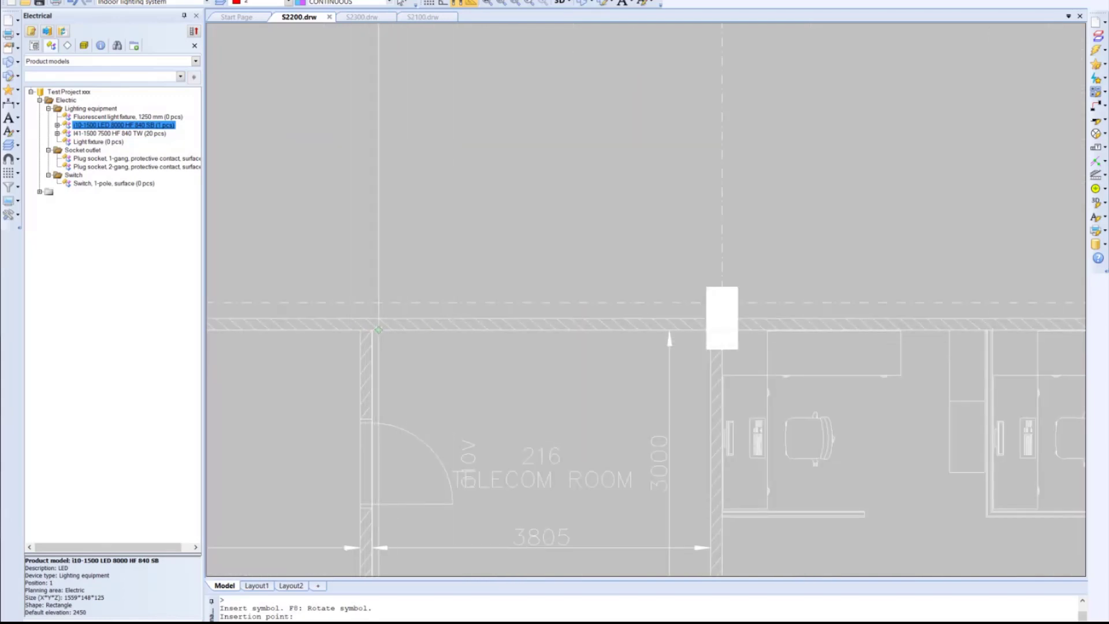
pyautogui.click(373, 331)
pyautogui.moveTo(549, 440); pyautogui.dragTo(541, 318, button='middle')
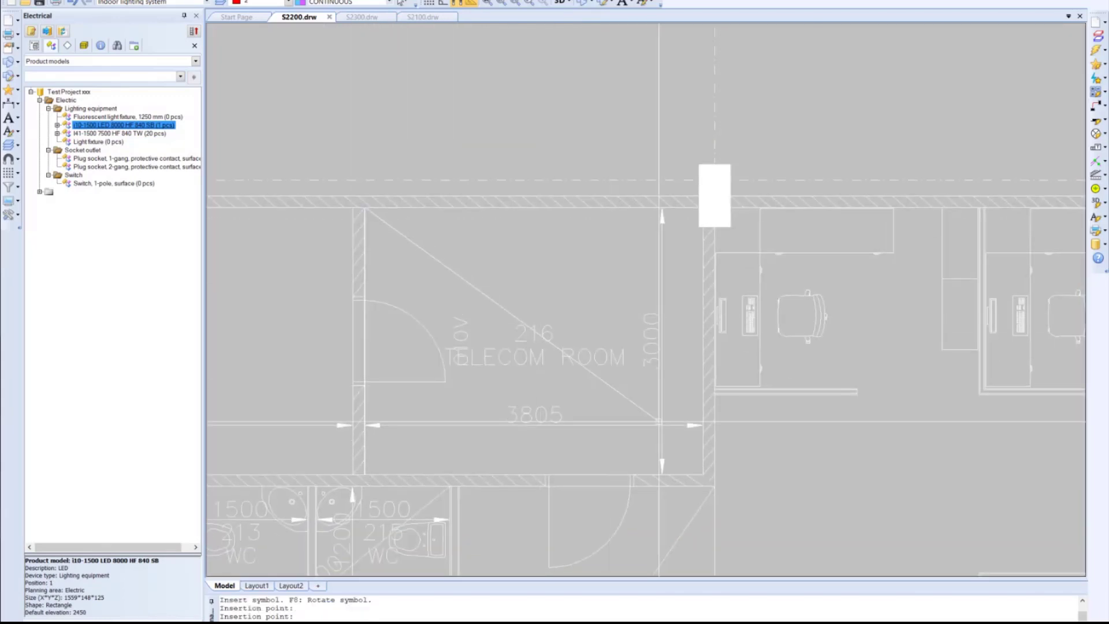
pyautogui.click(703, 475)
pyautogui.click(725, 410)
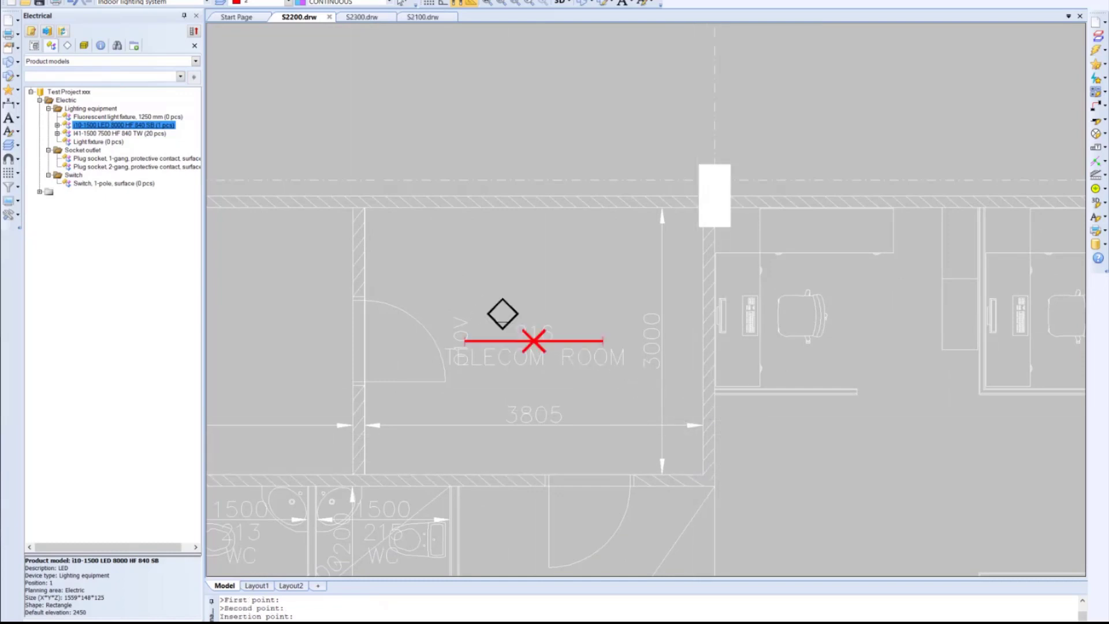
pyautogui.scroll(-4, 533, 341)
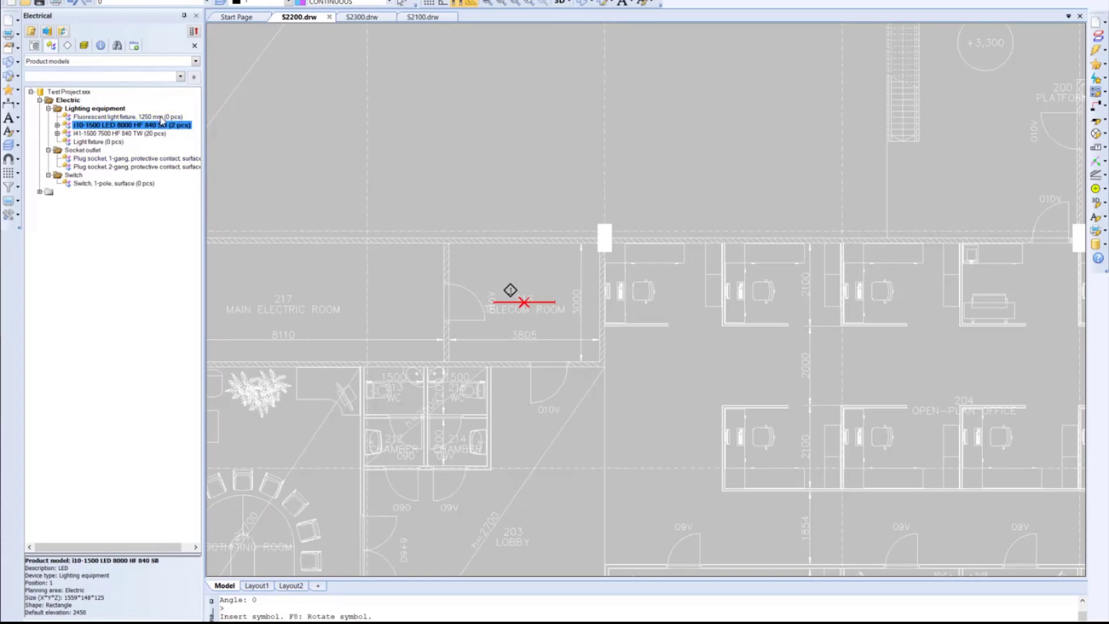
# Examine which devices of both lighting product models are highlighted for drawing S2200.drw and for drawing S2100.drw
pyautogui.click(58, 125)
pyautogui.click(58, 149)
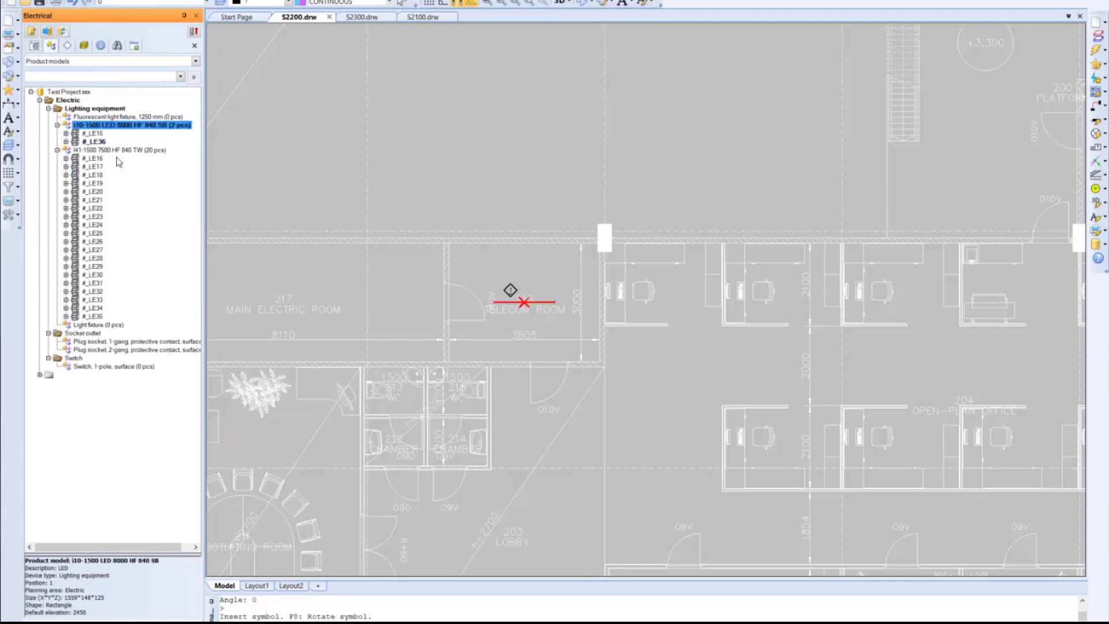
pyautogui.click(99, 142)
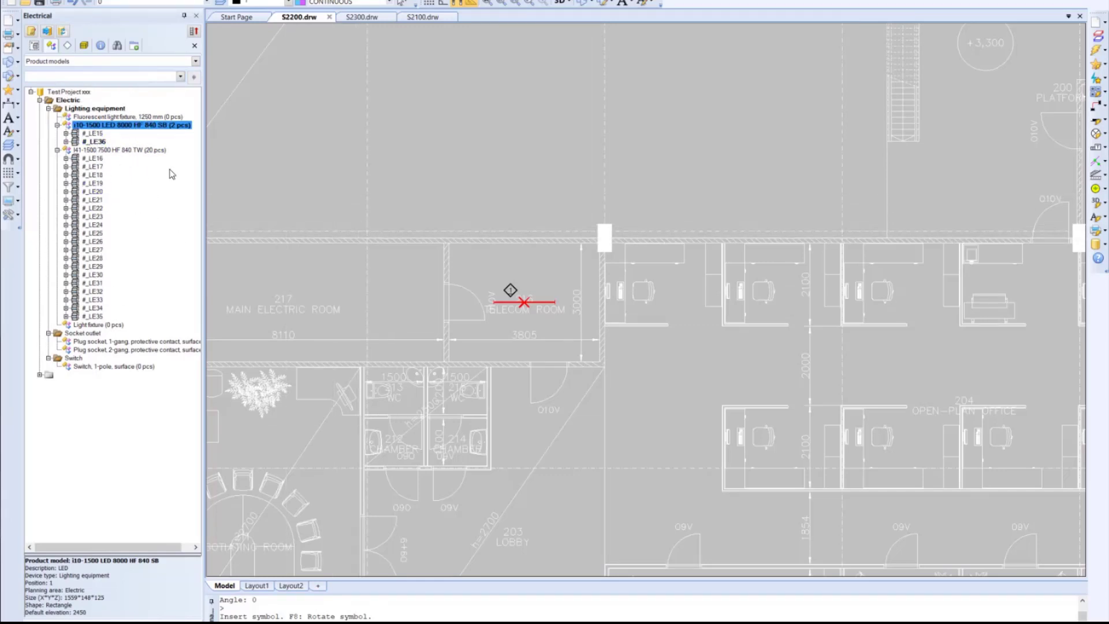
pyautogui.click(436, 18)
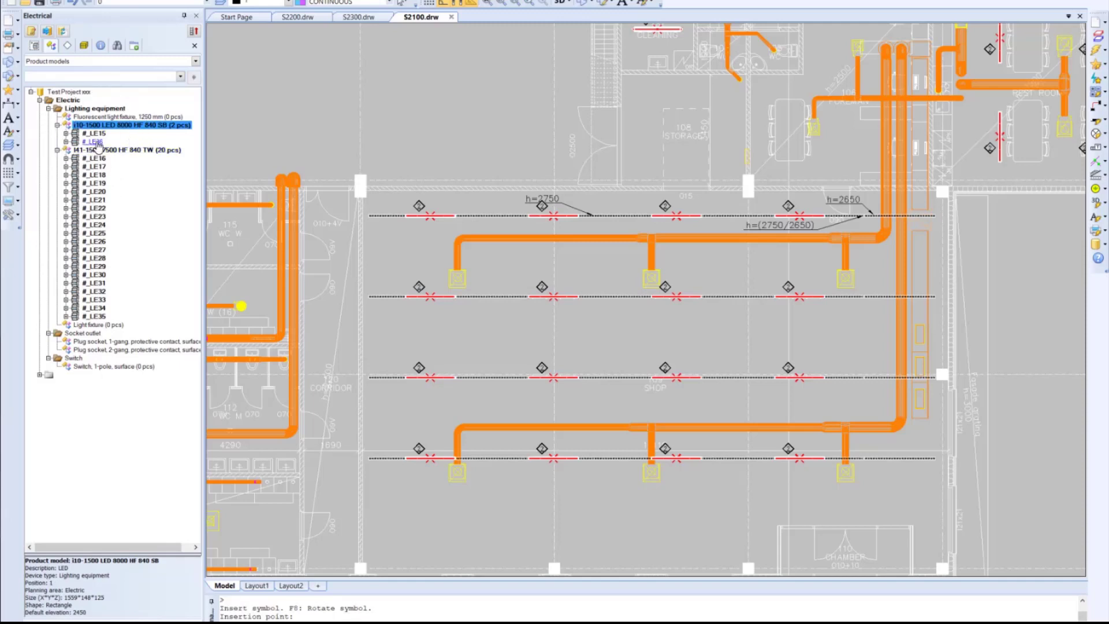
pyautogui.press('ctrl')
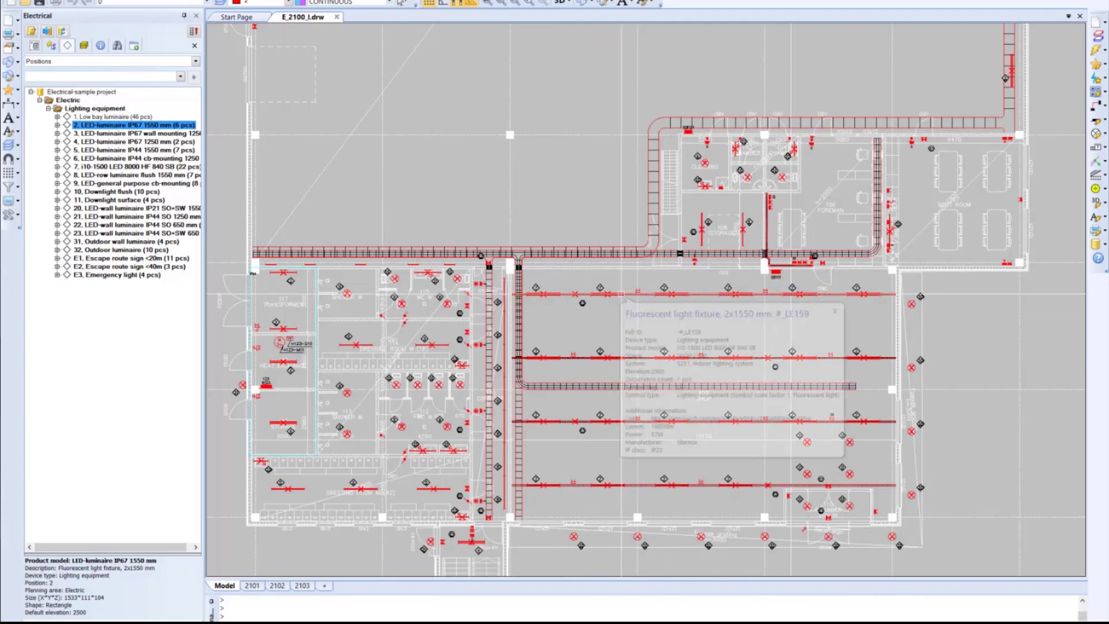
# Start inserting object info for the first position 7 luminaire in Shop 109's uppermost row and expand the device's additional information
pyautogui.scroll(3, 575, 293)
pyautogui.scroll(2, 575, 293)
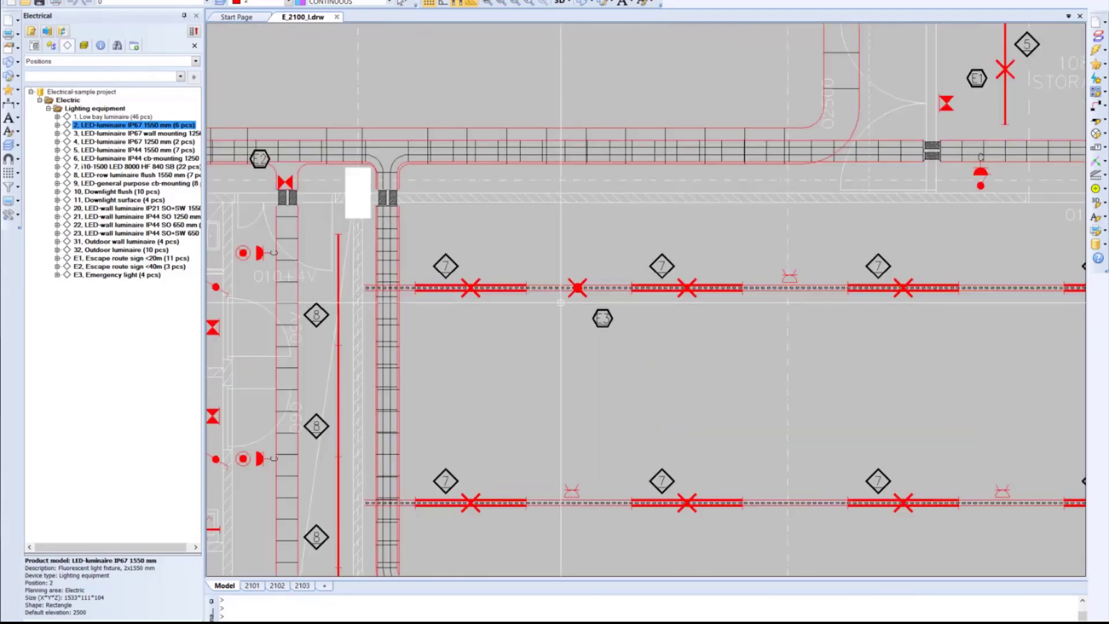
pyautogui.click(463, 280)
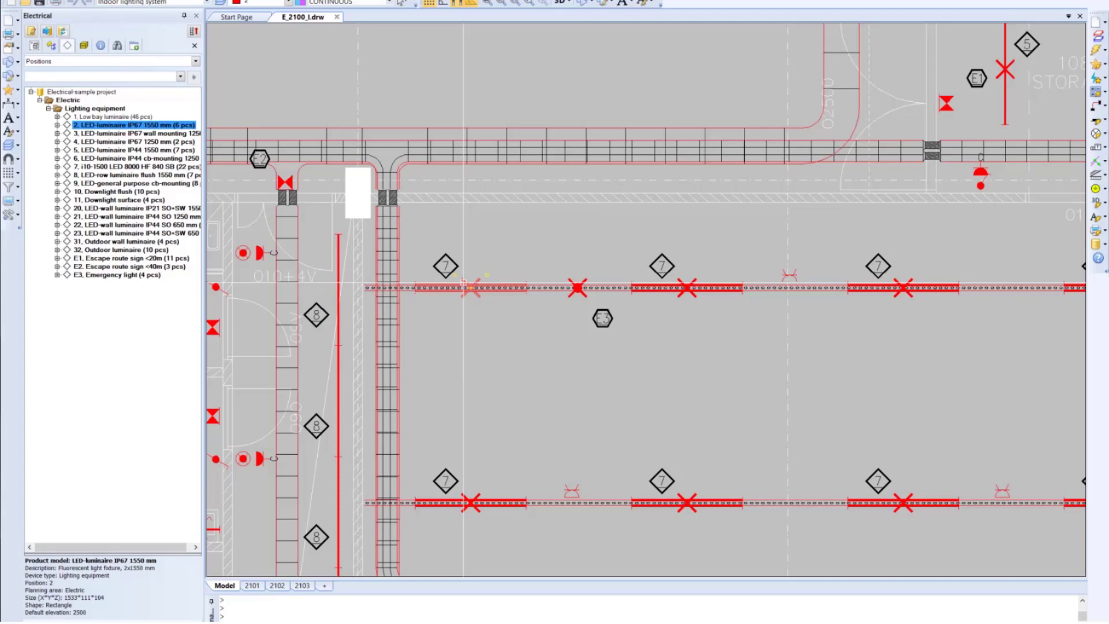
pyautogui.rightClick(463, 282)
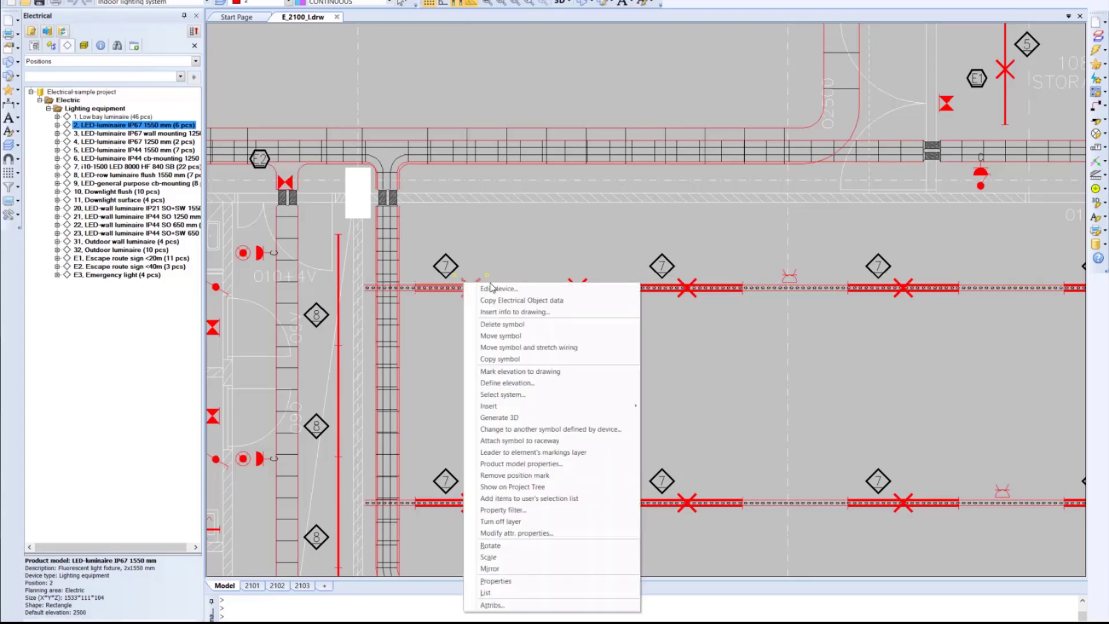
pyautogui.click(508, 312)
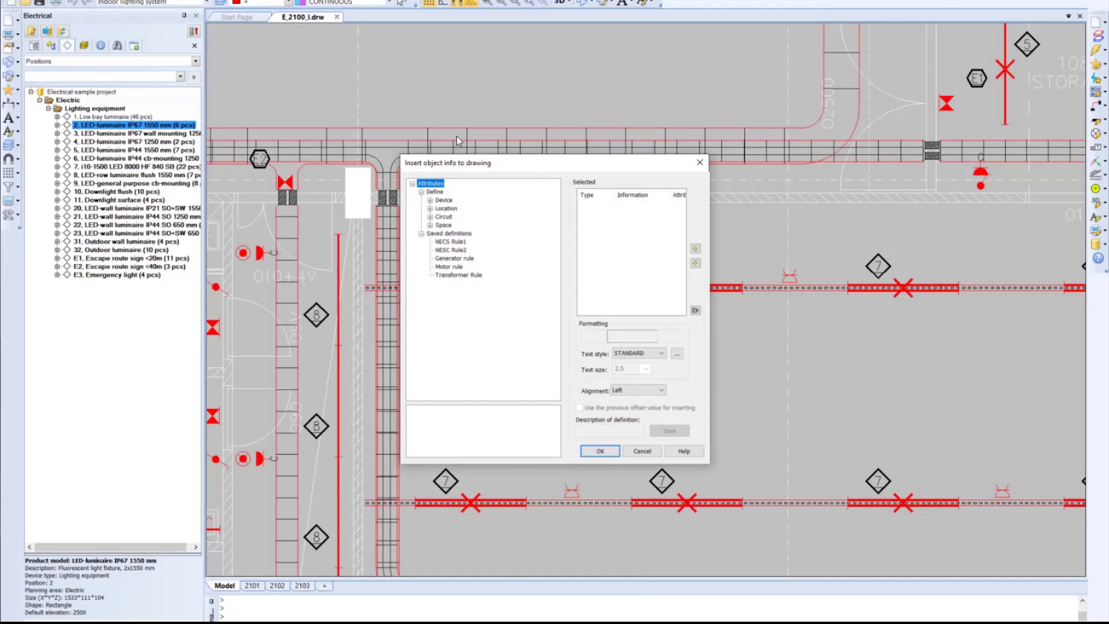
pyautogui.click(431, 200)
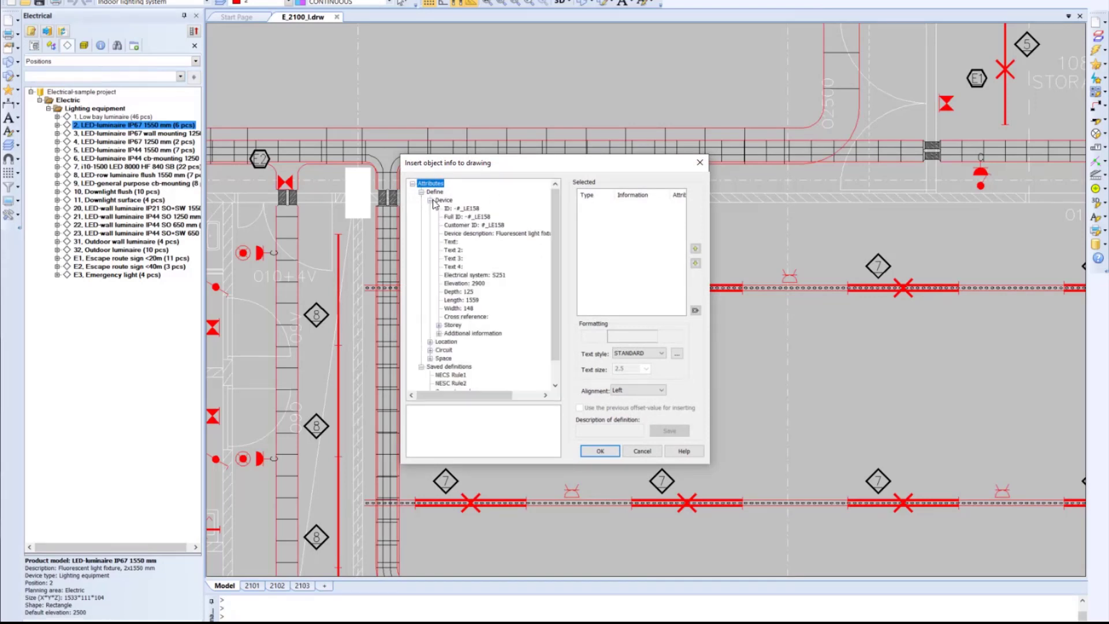
pyautogui.click(438, 333)
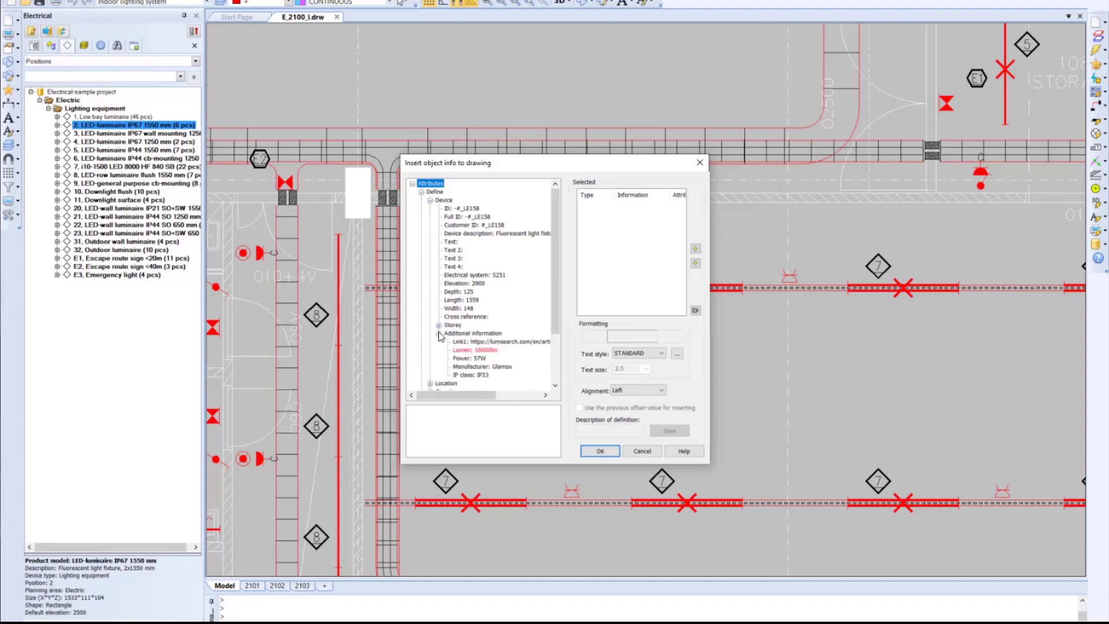
pyautogui.scroll(-1, 474, 323)
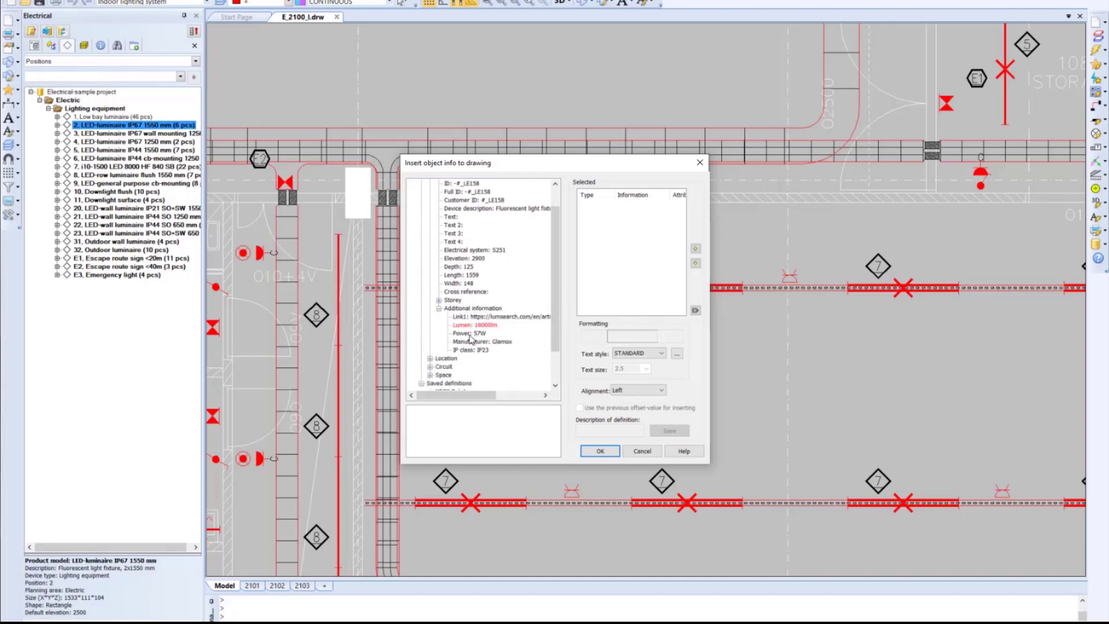
# Label the luminaire with its power prefixed "P=" and its IP class prefixed "IP=", placing the text just below the fixture
pyautogui.doubleClick(470, 335)
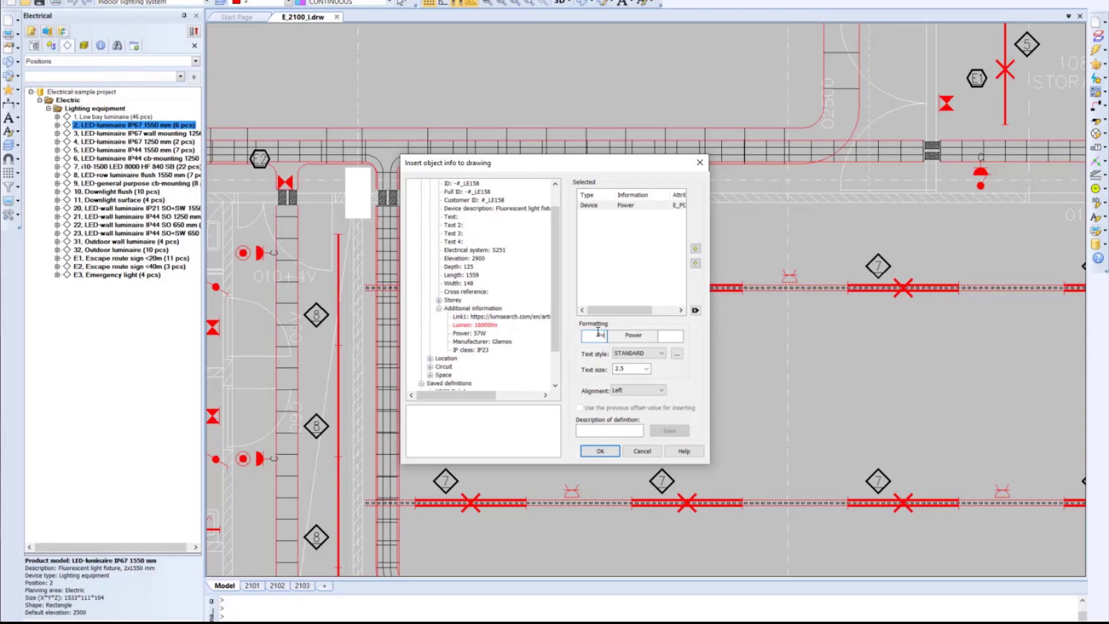
pyautogui.doubleClick(482, 350)
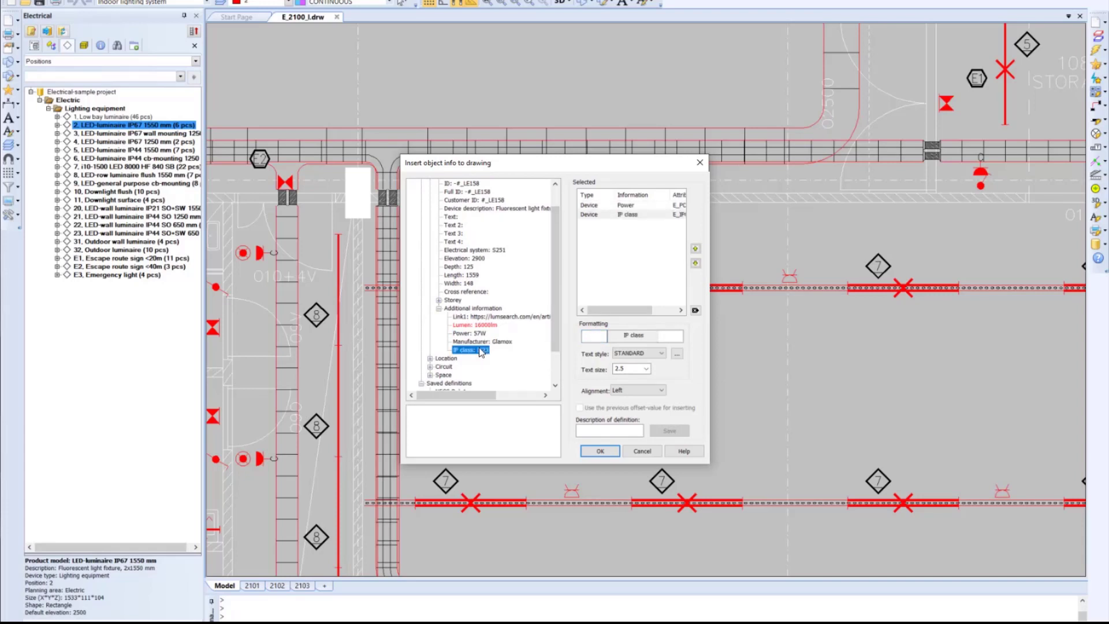
pyautogui.click(590, 337)
pyautogui.click(600, 451)
pyautogui.scroll(5, 606, 426)
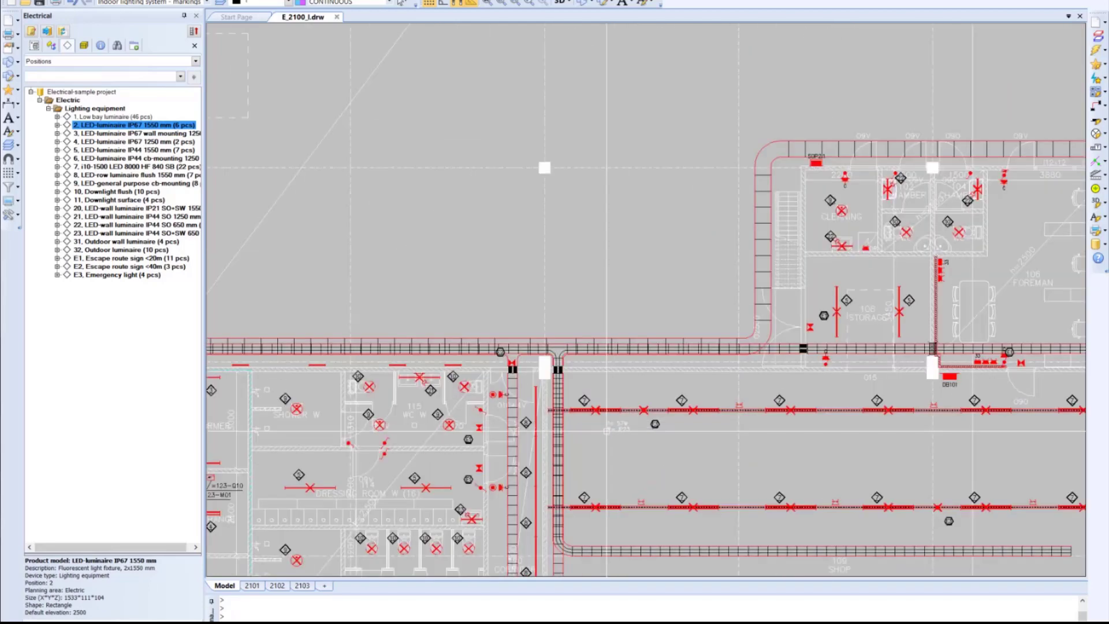
pyautogui.scroll(-5, 606, 426)
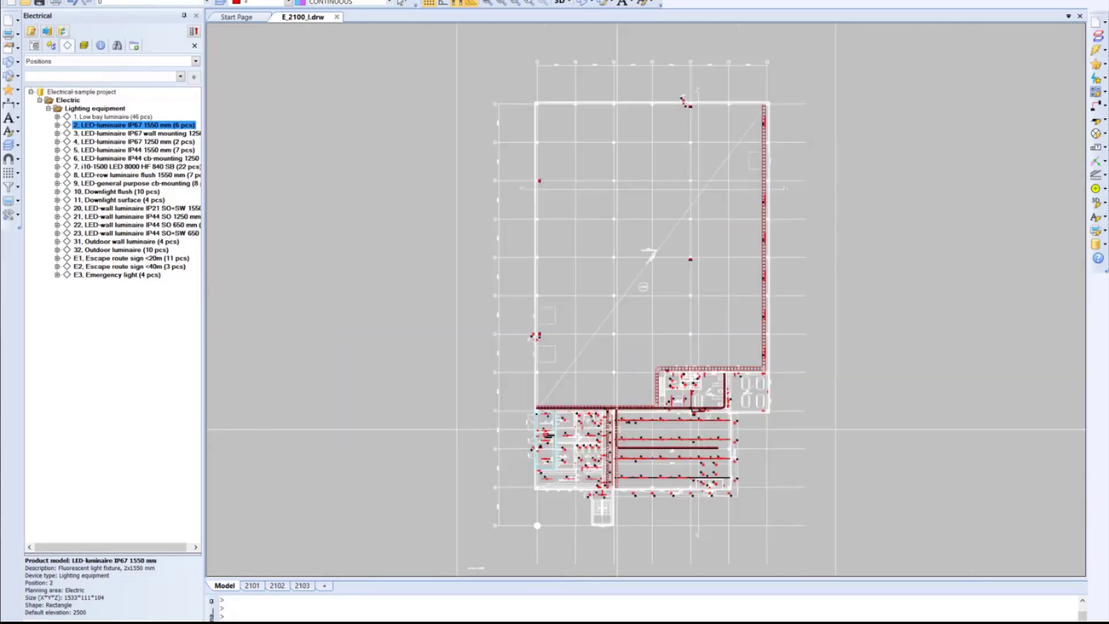
pyautogui.scroll(6, 643, 409)
pyautogui.moveTo(643, 410); pyautogui.dragTo(557, 394, button='middle')
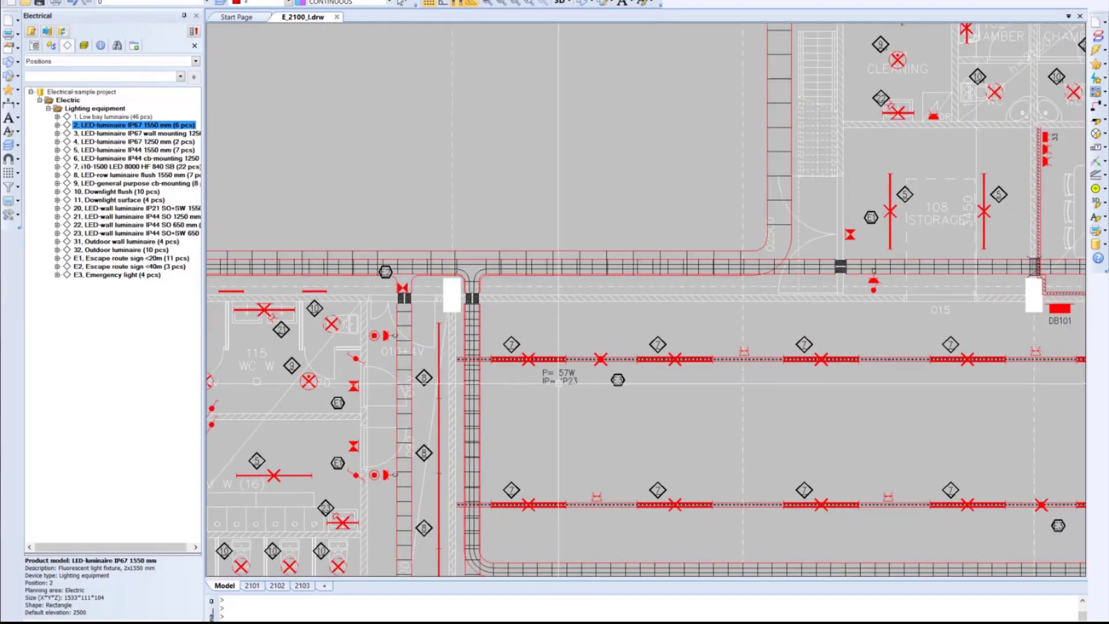
# Copy the power and IP class label to the remaining position 7 luminaires in the two uppermost rows of Shop 109
pyautogui.moveTo(929, 278); pyautogui.dragTo(716, 210, button='middle')
pyautogui.scroll(-1, 715, 210)
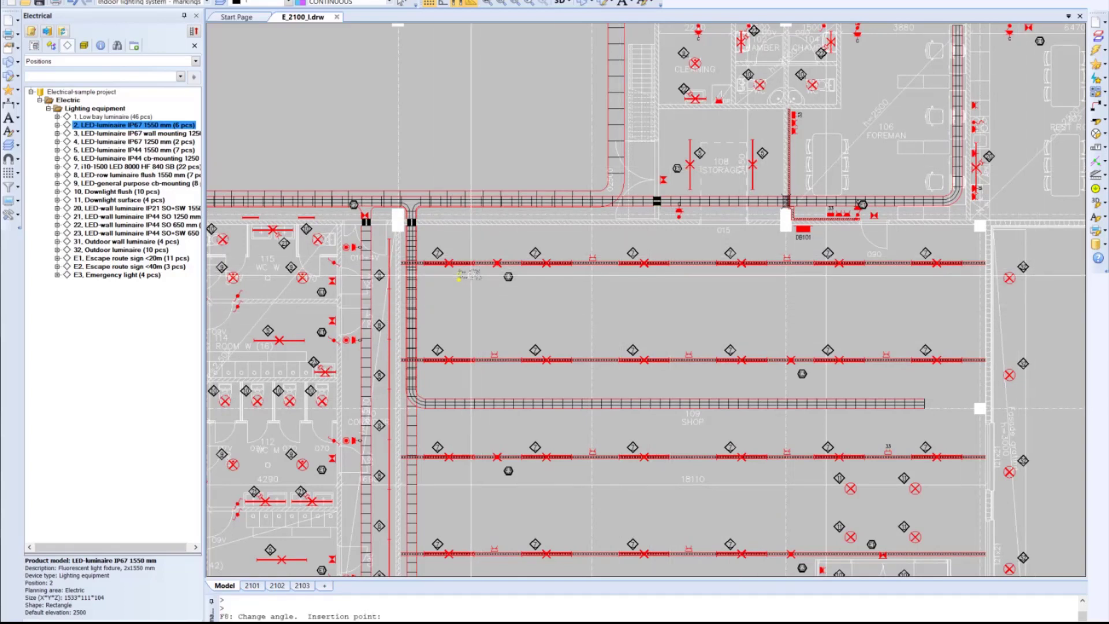
pyautogui.rightClick(471, 275)
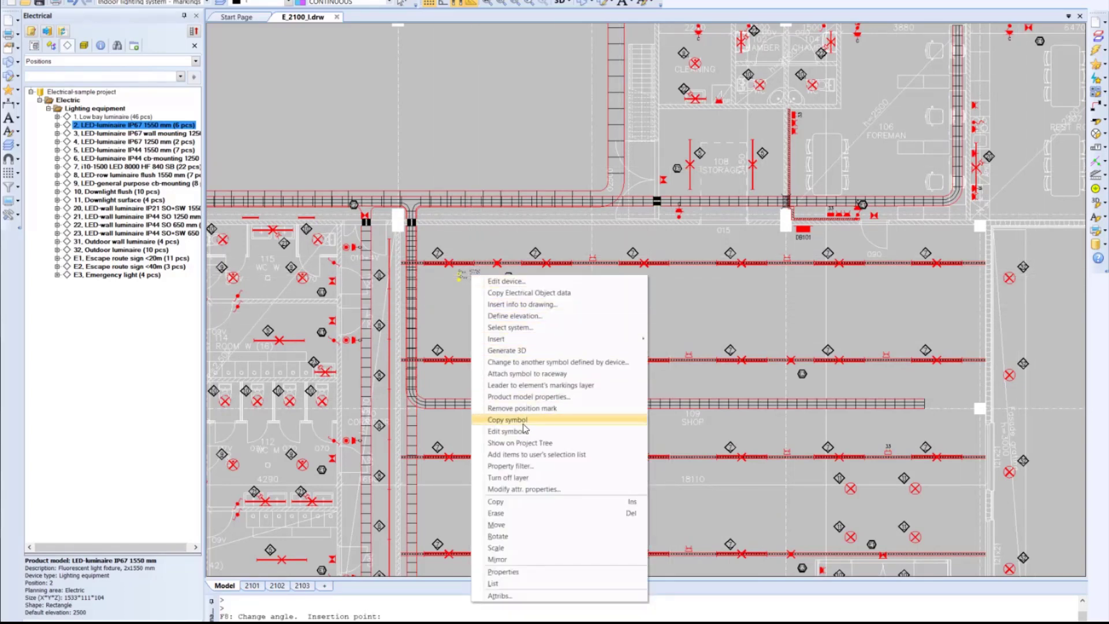
pyautogui.click(519, 423)
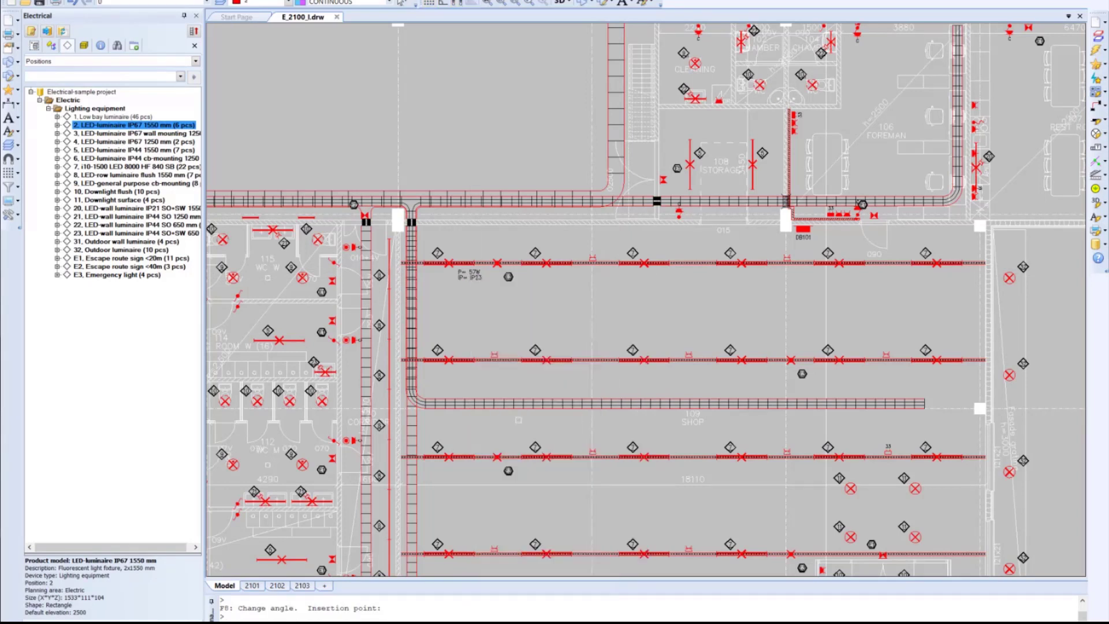
pyautogui.click(546, 260)
pyautogui.click(643, 263)
pyautogui.click(747, 259)
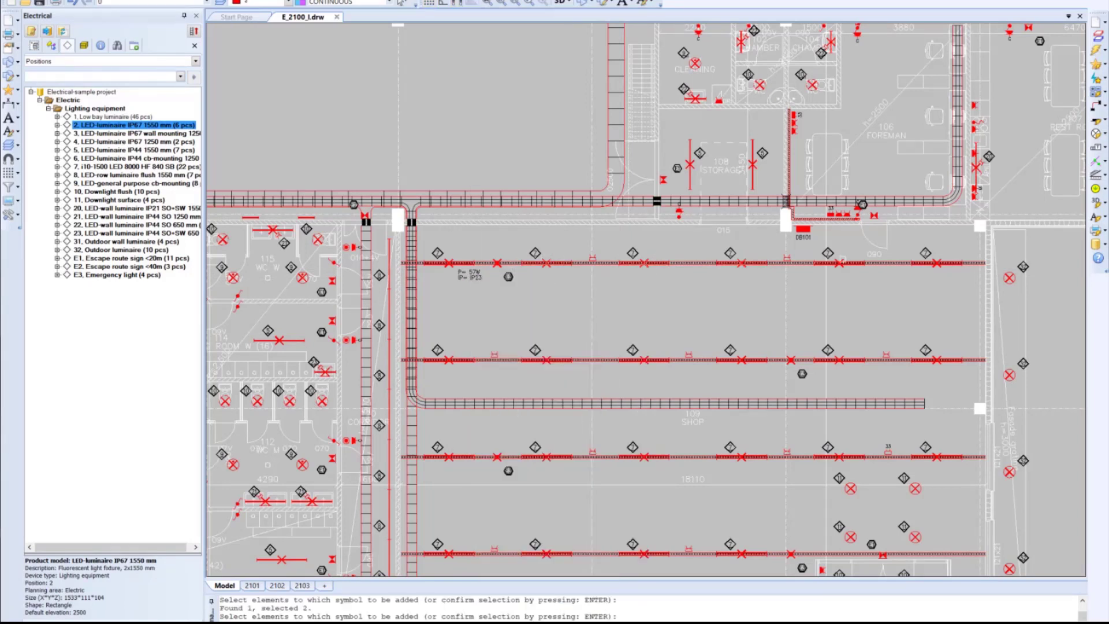
pyautogui.click(936, 360)
pyautogui.click(448, 359)
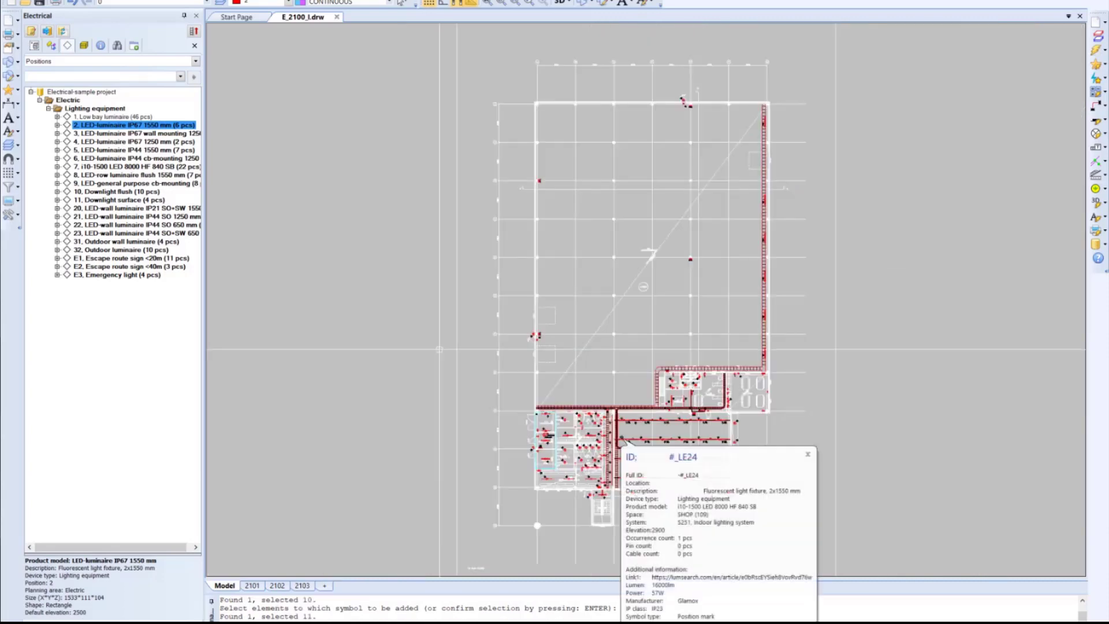
# Examine the copied power and IP class labels along the two uppermost luminaire rows in Shop 109
pyautogui.scroll(2, 613, 420)
pyautogui.scroll(3, 629, 431)
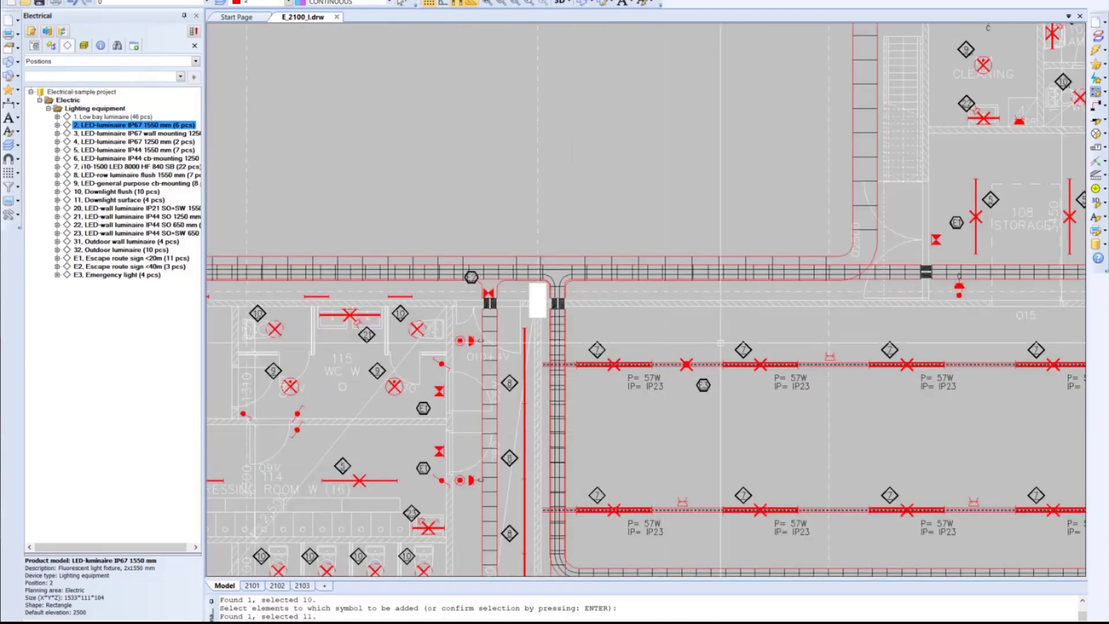
pyautogui.moveTo(680, 355)
pyautogui.mouseDown(button='middle')
pyautogui.moveTo(566, 261)
pyautogui.moveTo(396, 278)
pyautogui.mouseUp(button='middle')
pyautogui.scroll(-2, 601, 327)
pyautogui.scroll(2, 654, 340)
pyautogui.moveTo(552, 292); pyautogui.dragTo(687, 270, button='middle')
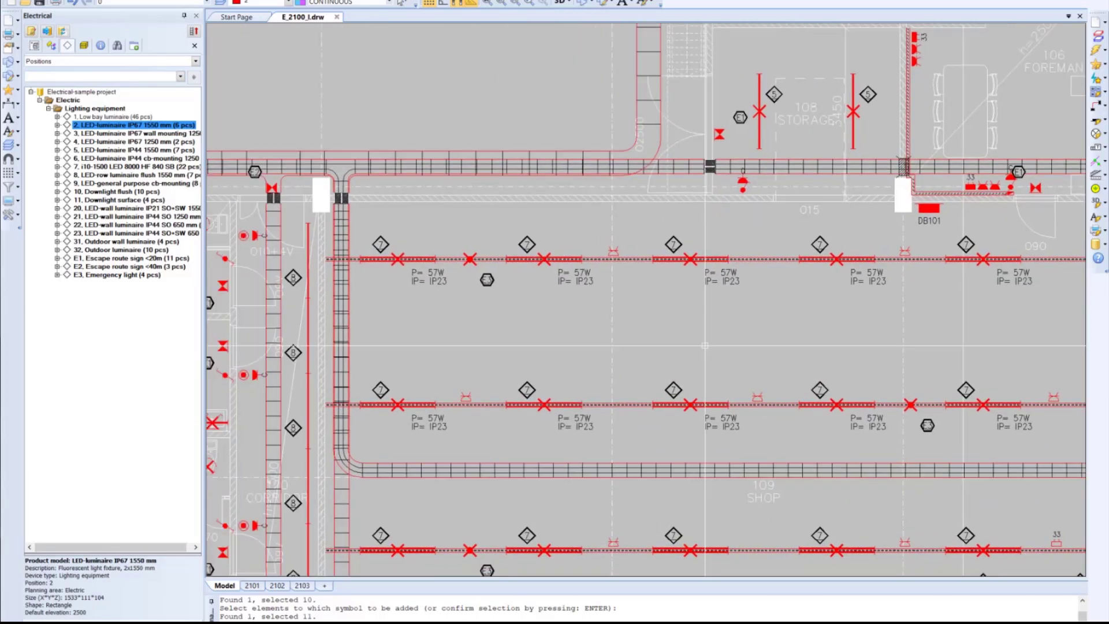
pyautogui.moveTo(513, 296); pyautogui.dragTo(630, 298, button='middle')
pyautogui.scroll(-2, 598, 294)
pyautogui.scroll(1, 630, 298)
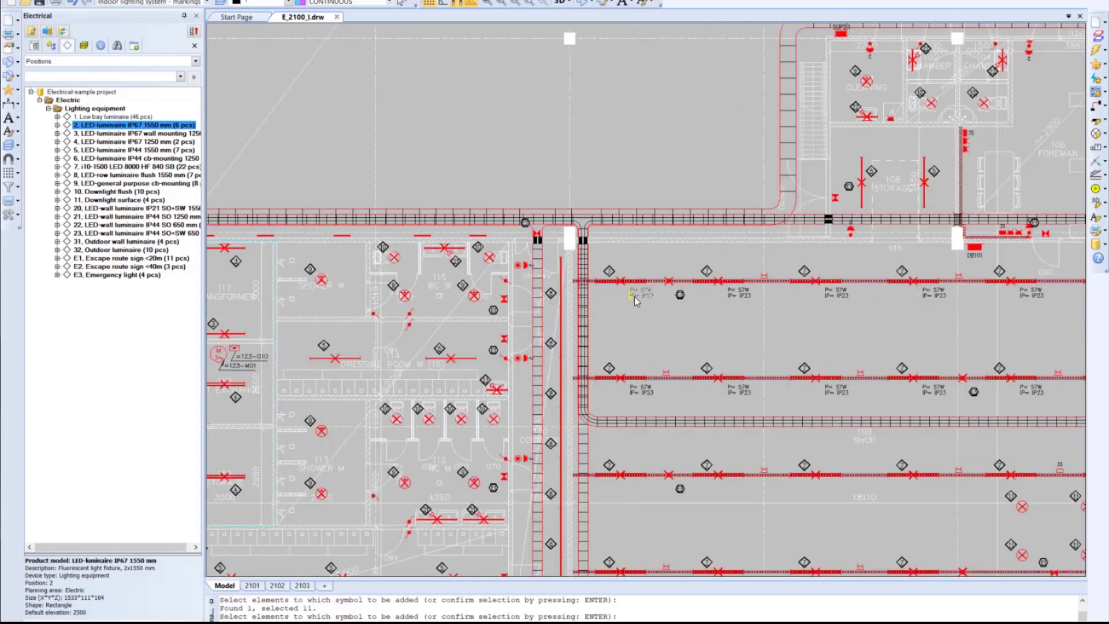
# Copy the power and IP class label from a Shop 109 luminaire to the two position 5 luminaires in Dressing Room W 114
pyautogui.rightClick(631, 293)
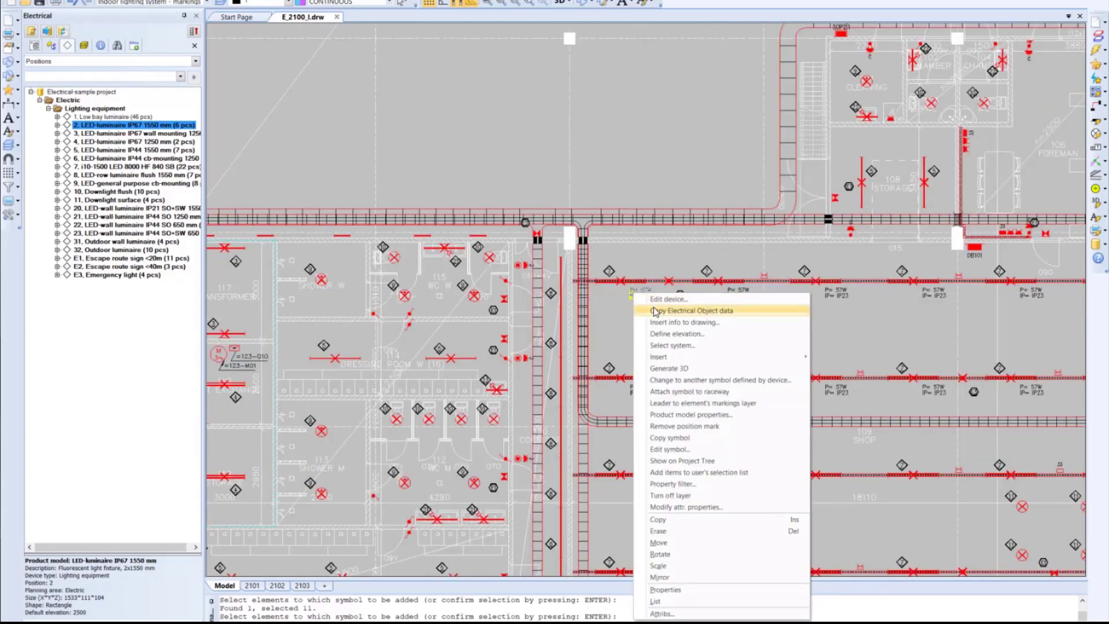
pyautogui.click(681, 439)
pyautogui.moveTo(329, 302); pyautogui.dragTo(438, 295, button='middle')
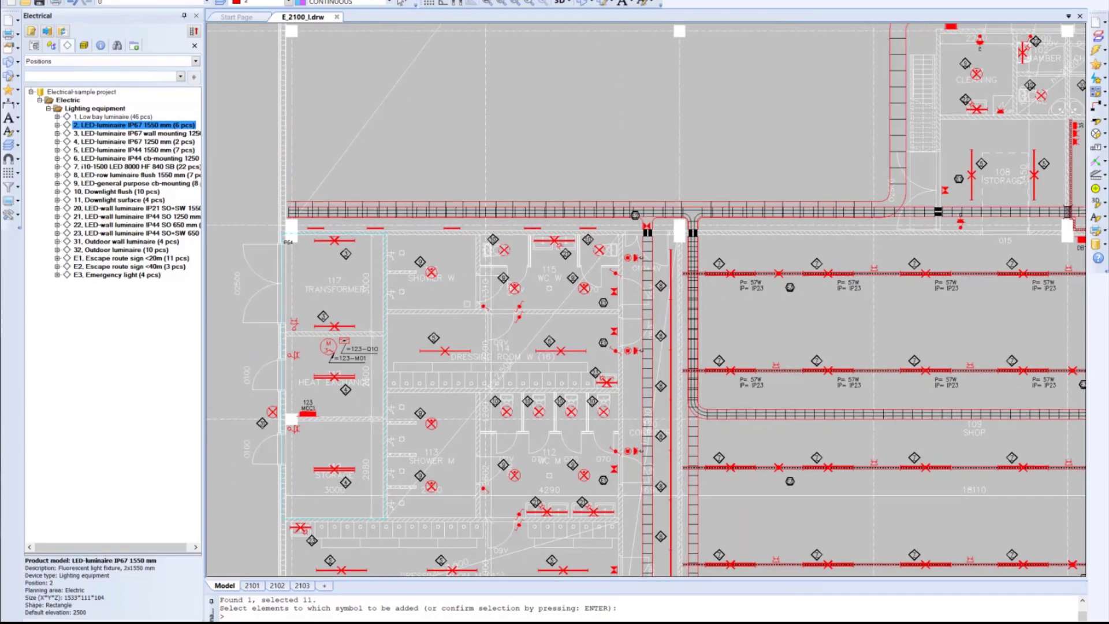
pyautogui.scroll(2, 514, 347)
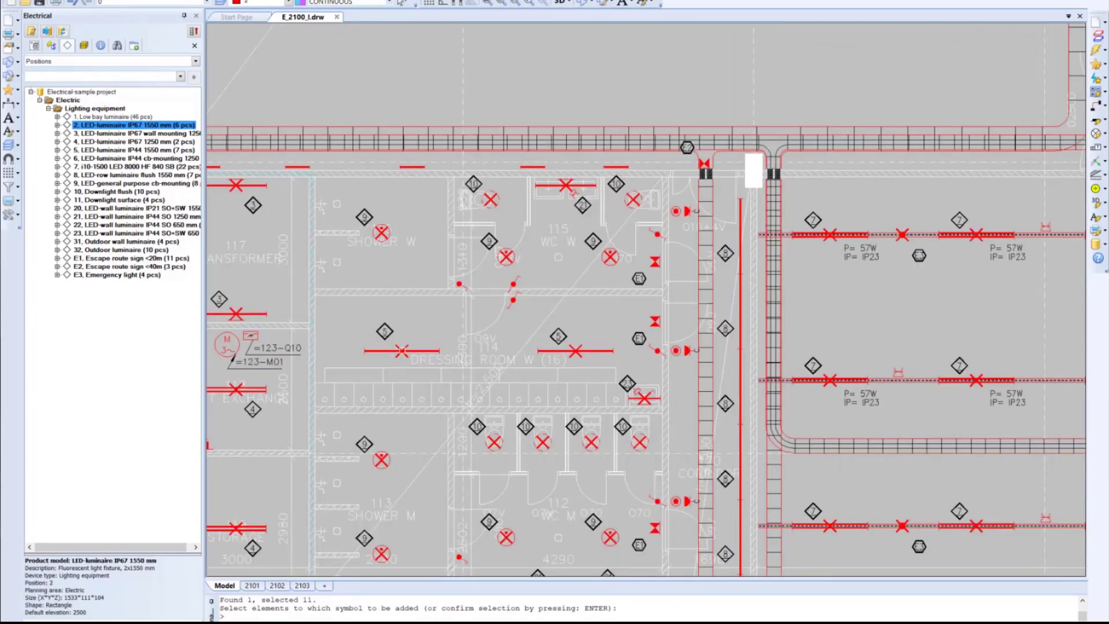
pyautogui.click(402, 350)
pyautogui.click(575, 350)
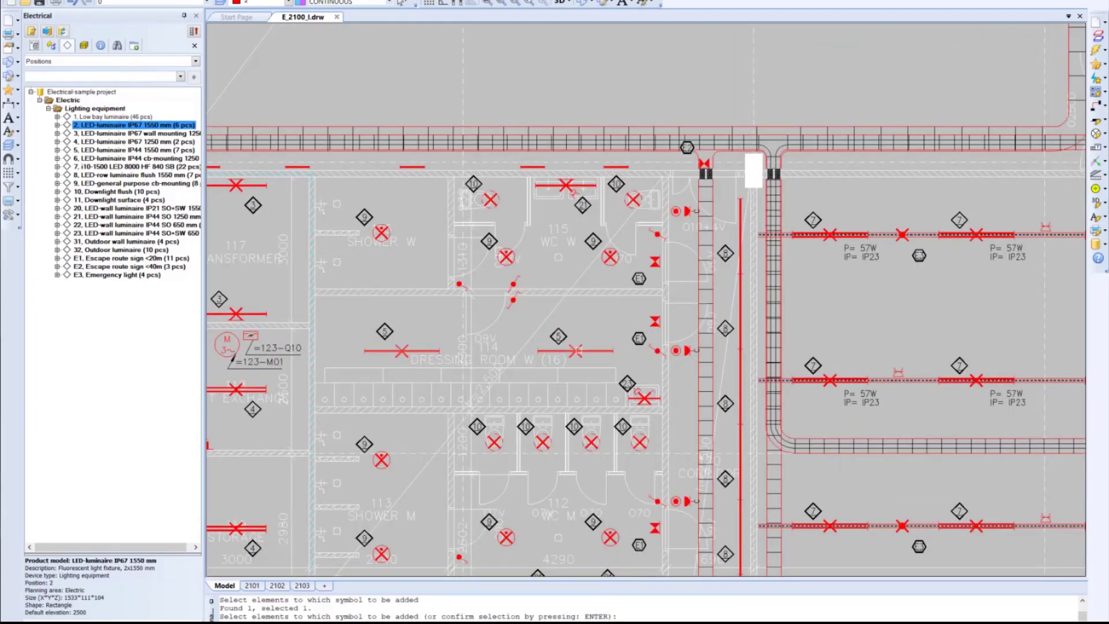
pyautogui.press('Return')
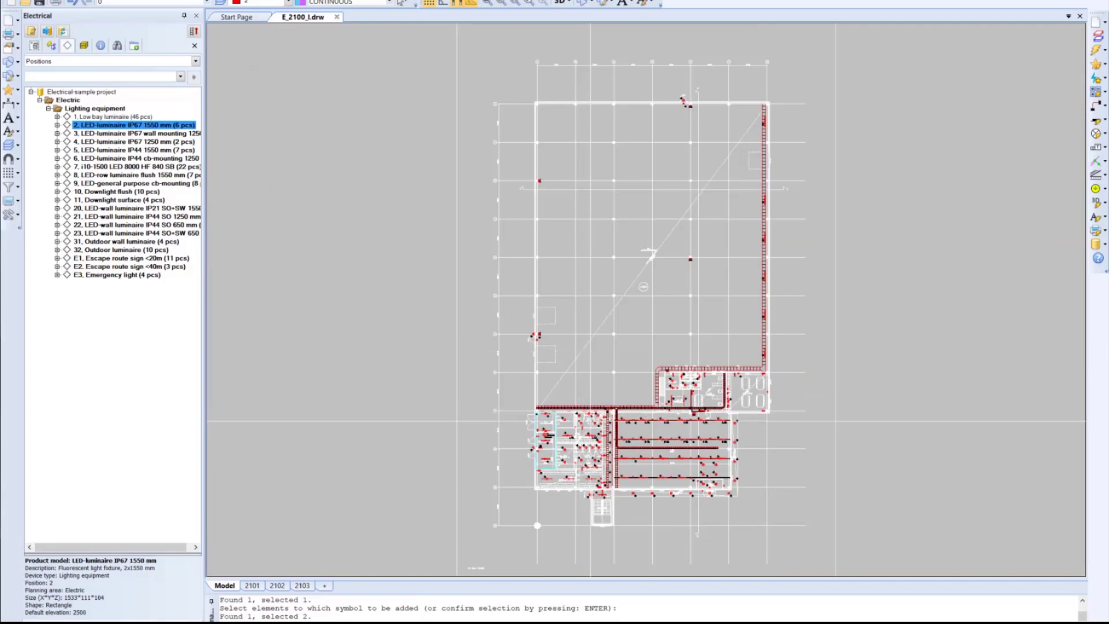
pyautogui.scroll(5, 586, 434)
pyautogui.moveTo(567, 436); pyautogui.dragTo(508, 359, button='middle')
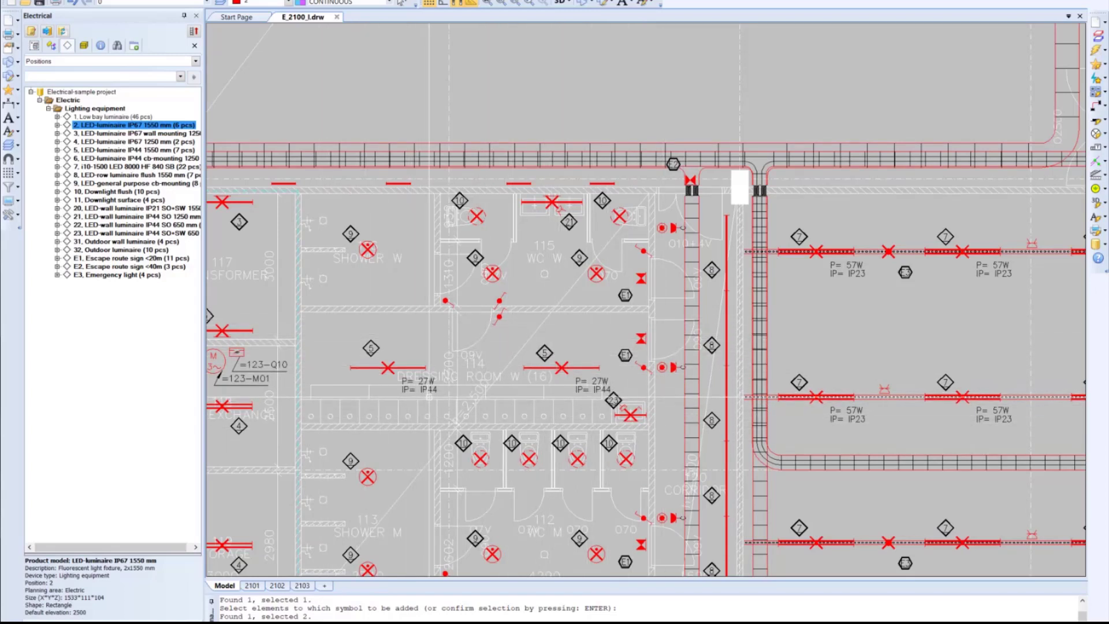
pyautogui.press('Return')
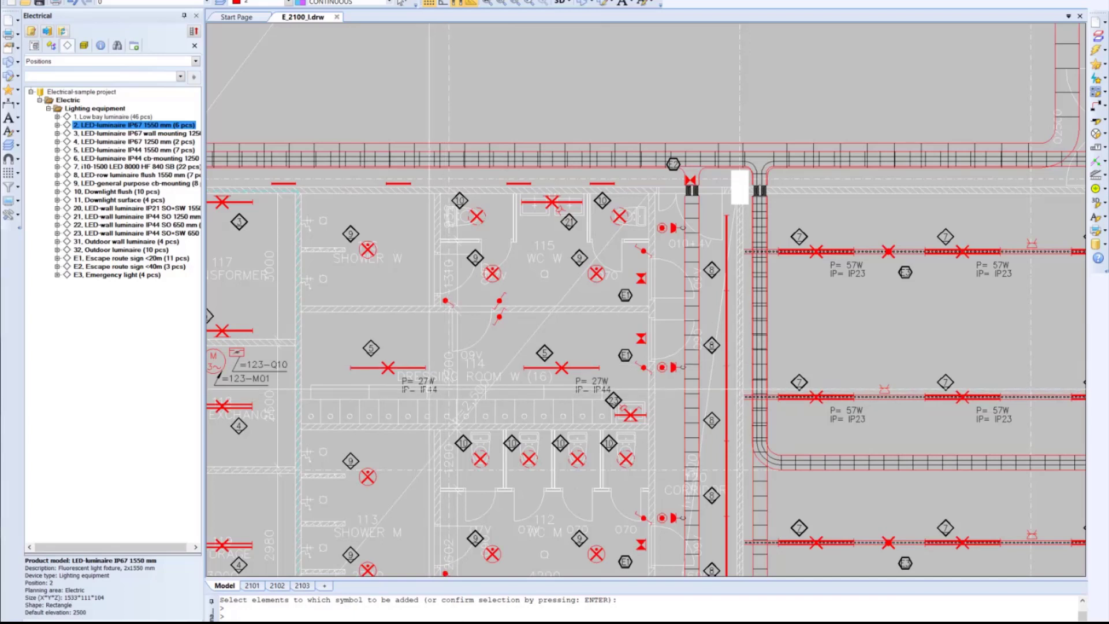
# Open the database reports for the project and generate a listing of type Lighting fixtures list
pyautogui.click(1100, 244)
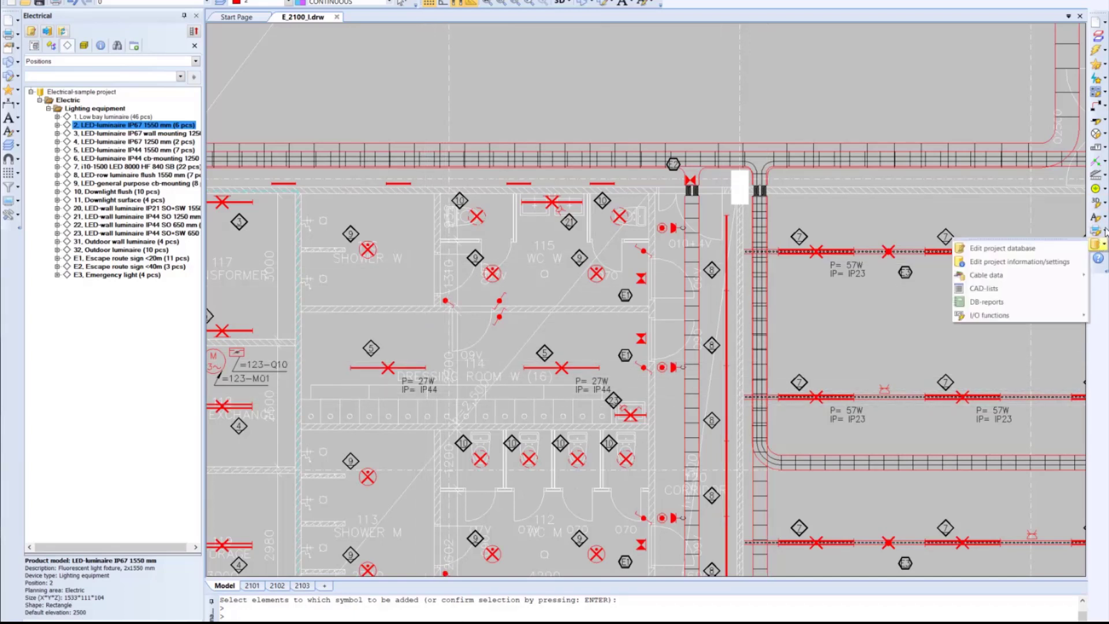
pyautogui.click(1034, 300)
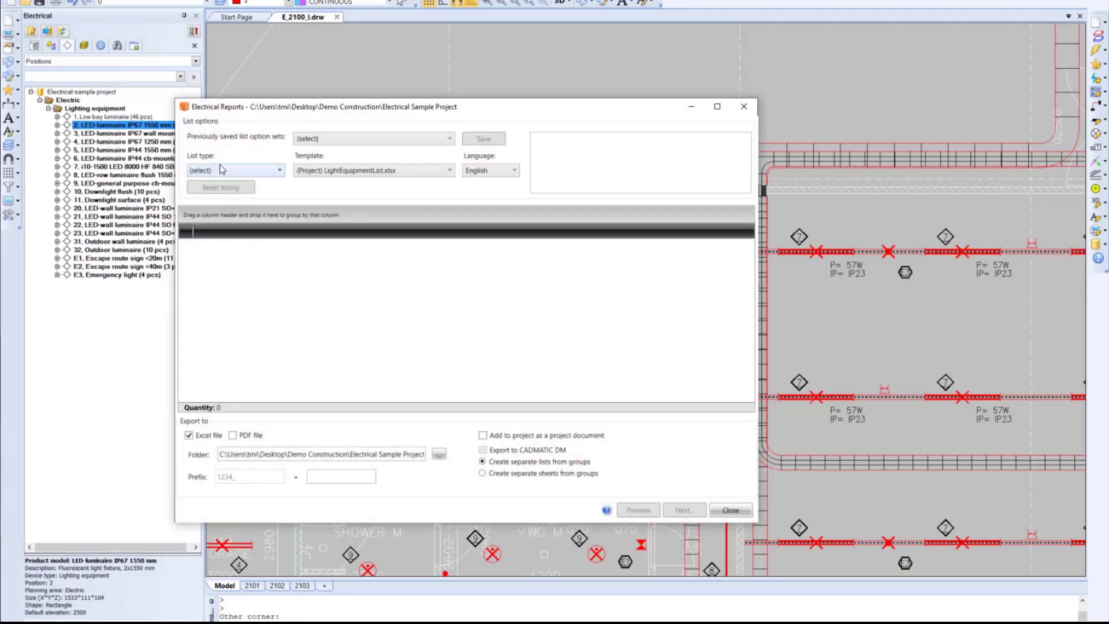
pyautogui.click(221, 169)
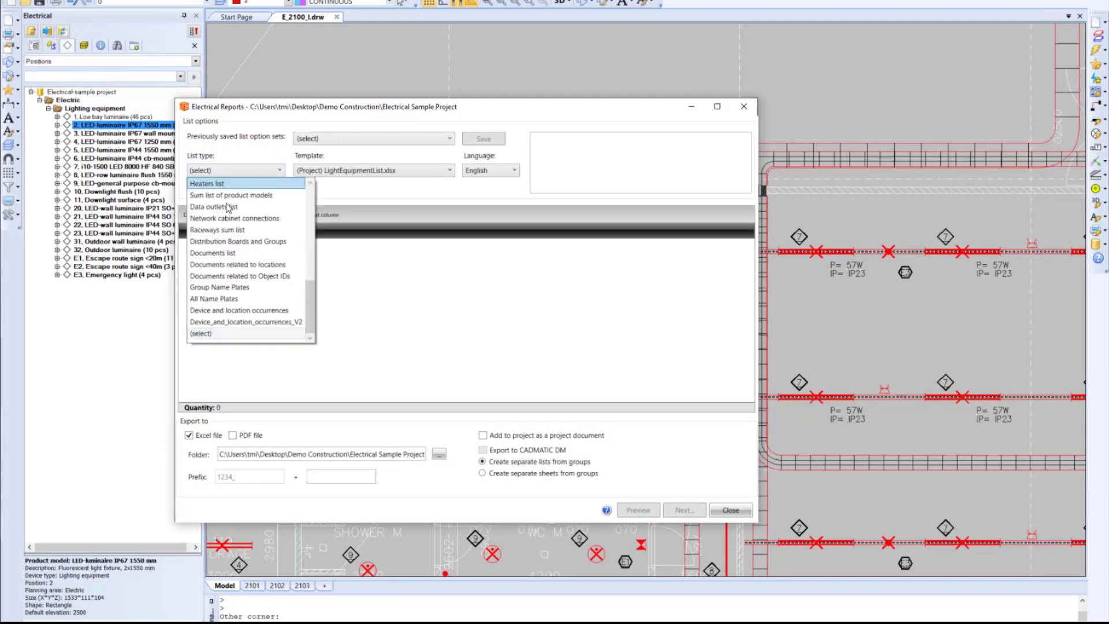
pyautogui.scroll(2, 245, 240)
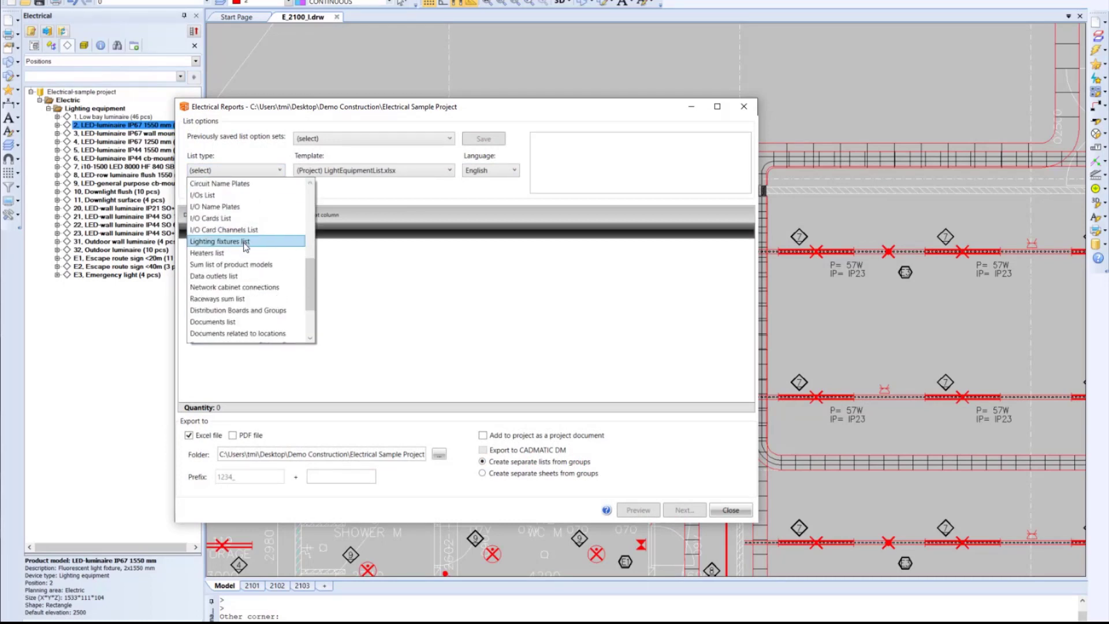
pyautogui.click(246, 242)
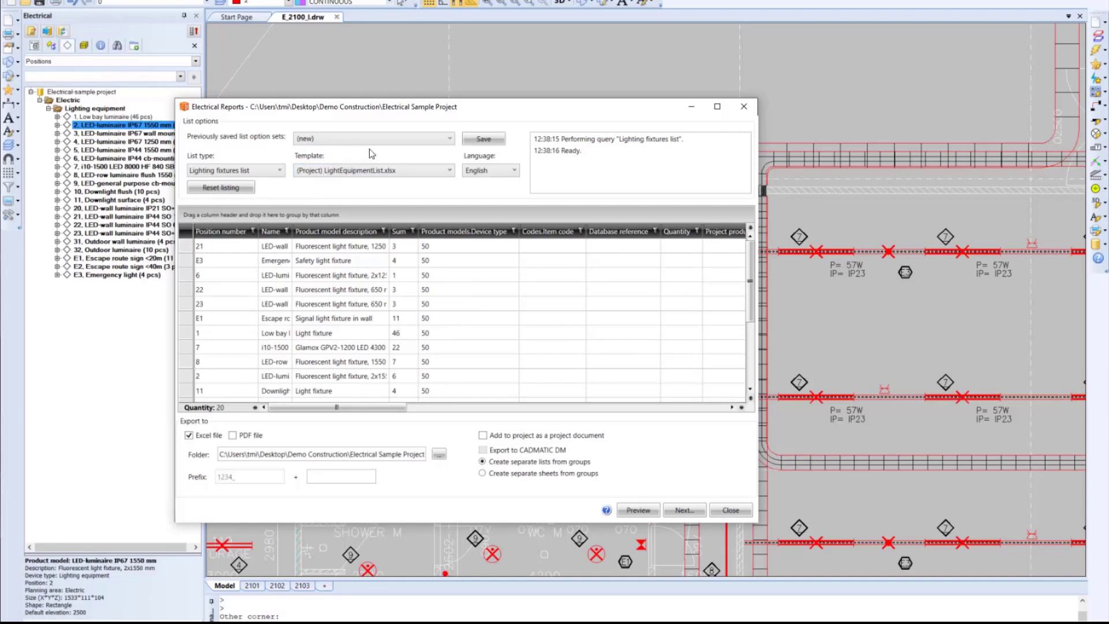
# Choose the project template LightEquipmentList.xlsx for the report and enable adding it to the project as a project document
pyautogui.click(353, 179)
pyautogui.scroll(2, 364, 185)
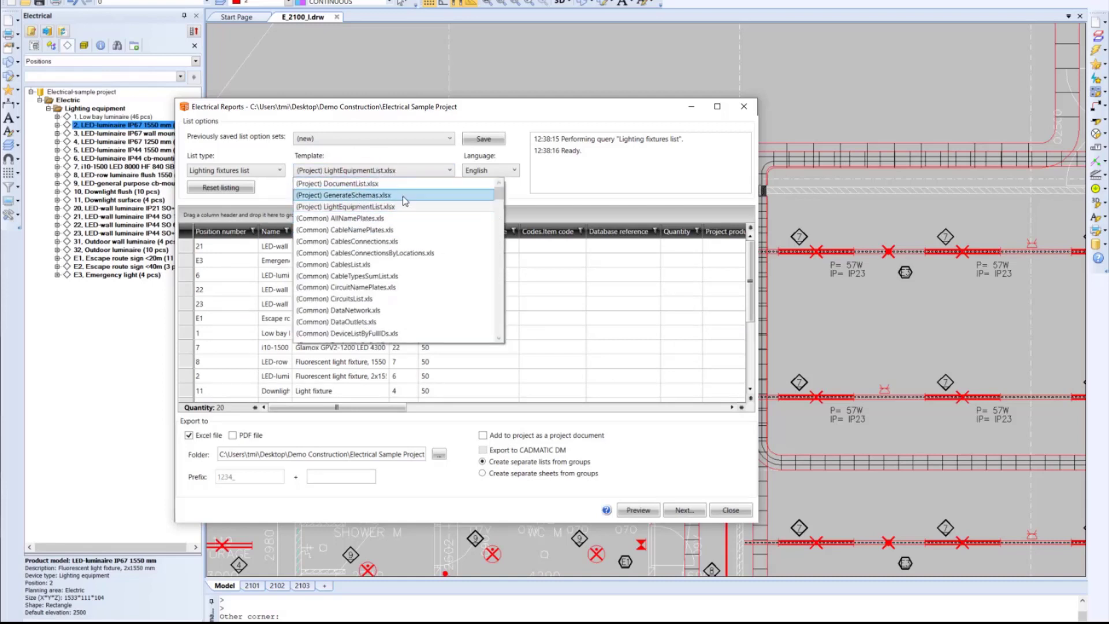
pyautogui.click(386, 207)
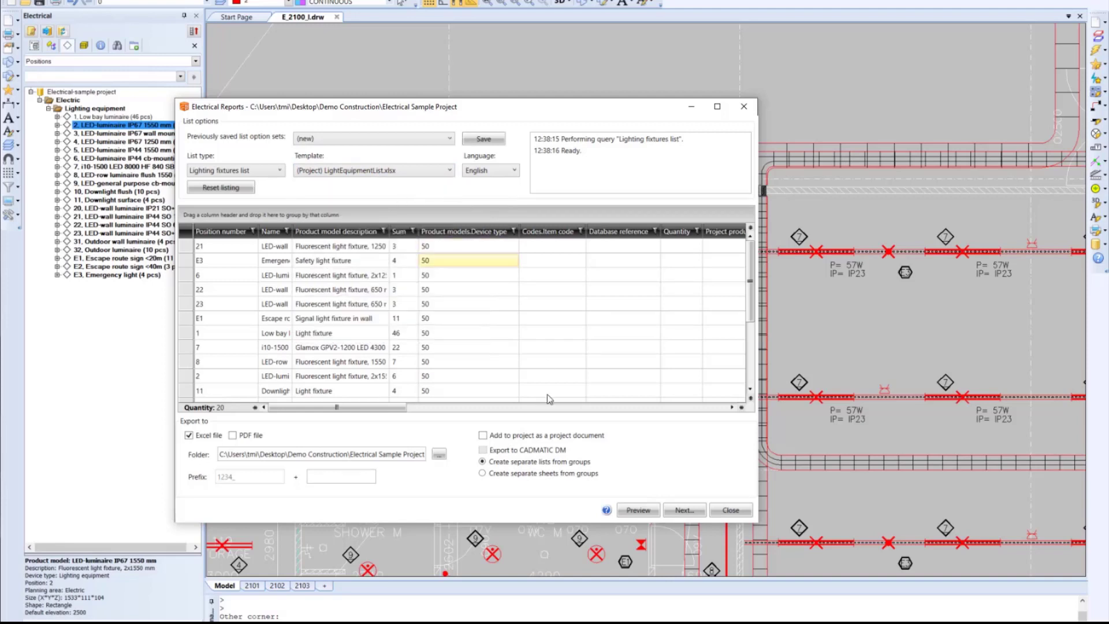
pyautogui.click(508, 436)
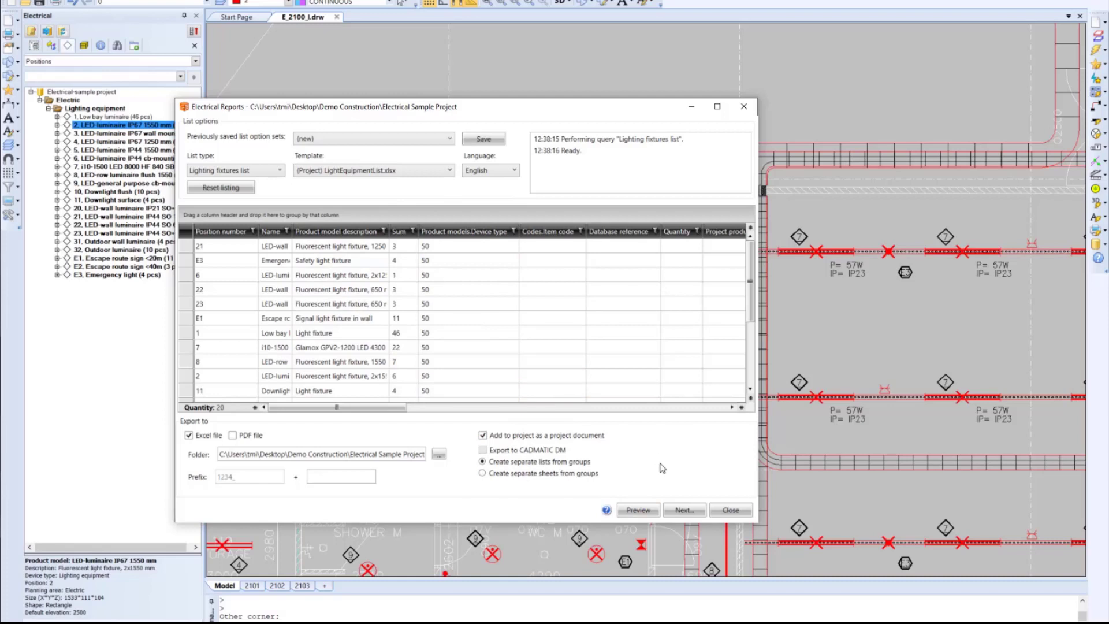
# Export the lighting fixtures list to Excel as 1234_Lighting fixtures list English and open the resulting workbook full screen
pyautogui.click(681, 510)
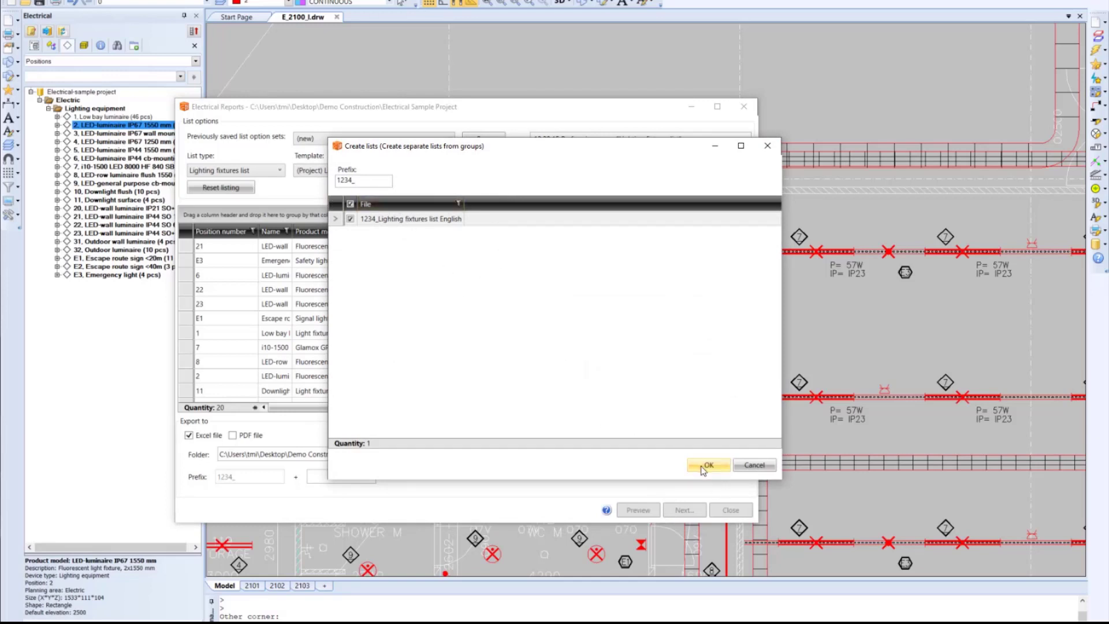
pyautogui.click(707, 465)
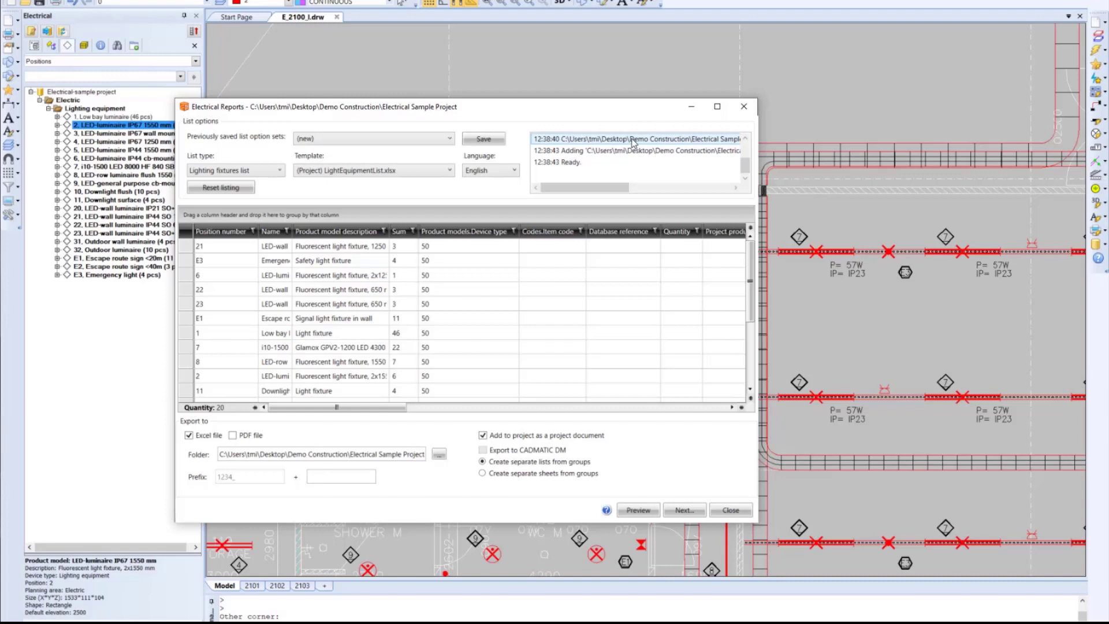
pyautogui.click(652, 139)
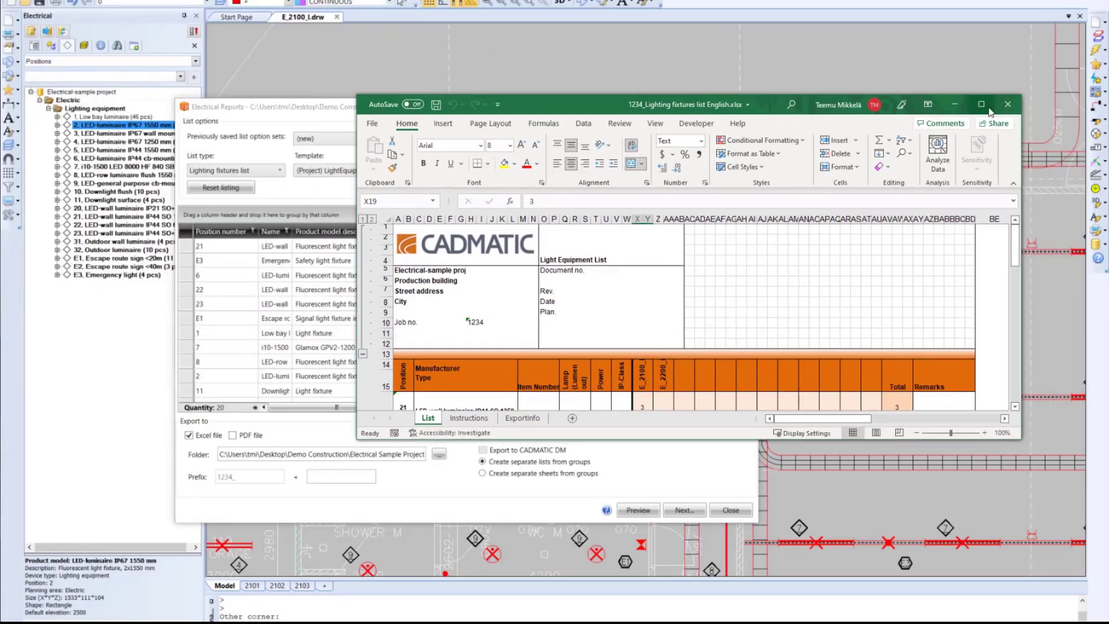
pyautogui.click(987, 107)
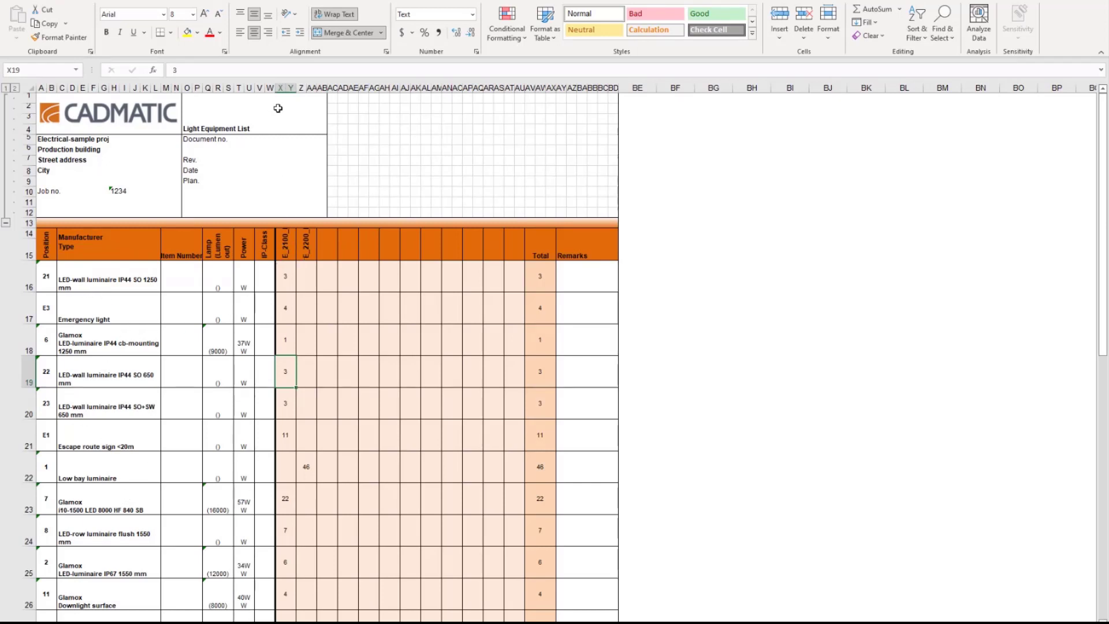
# Examine the luminaire quantities per drawing in the Light Equipment List, and close the workbook and the electrical reports
pyautogui.click(288, 276)
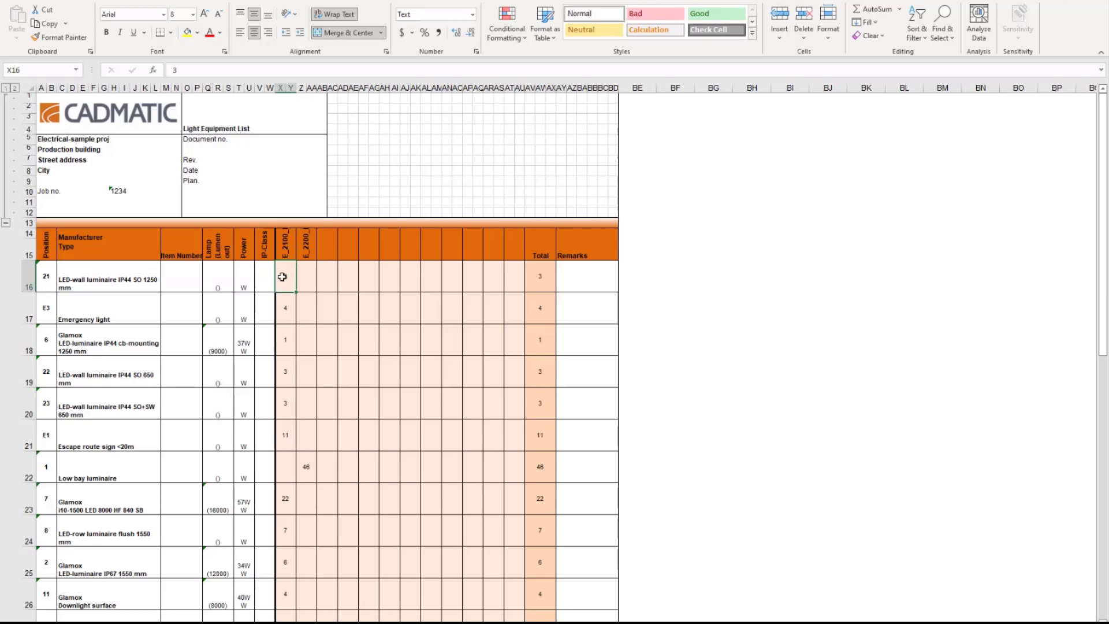
pyautogui.click(306, 471)
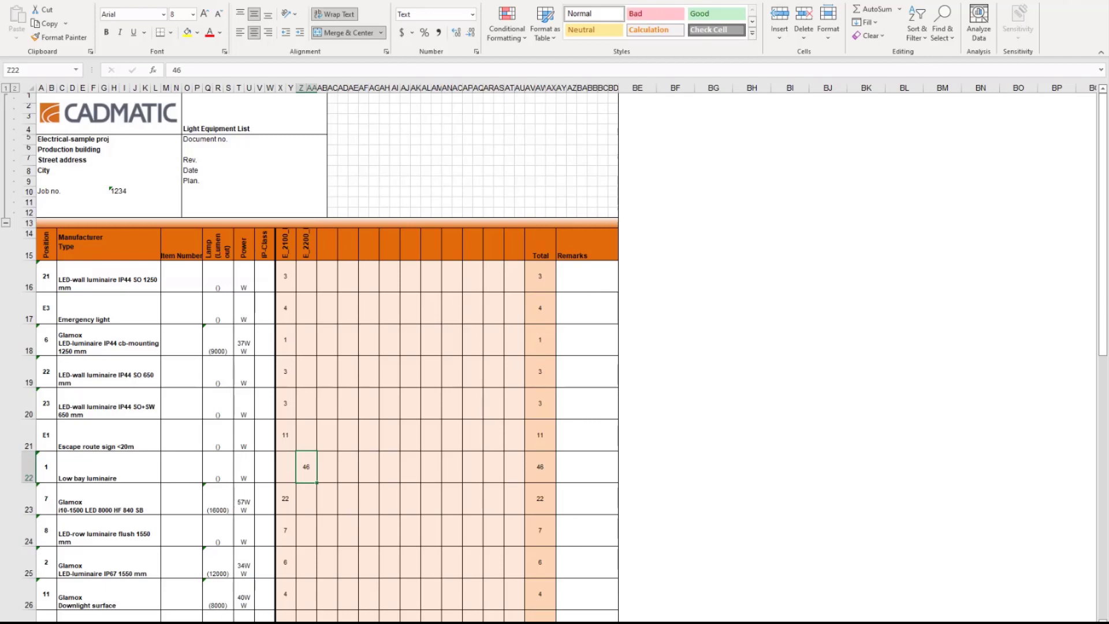
pyautogui.click(1095, 1)
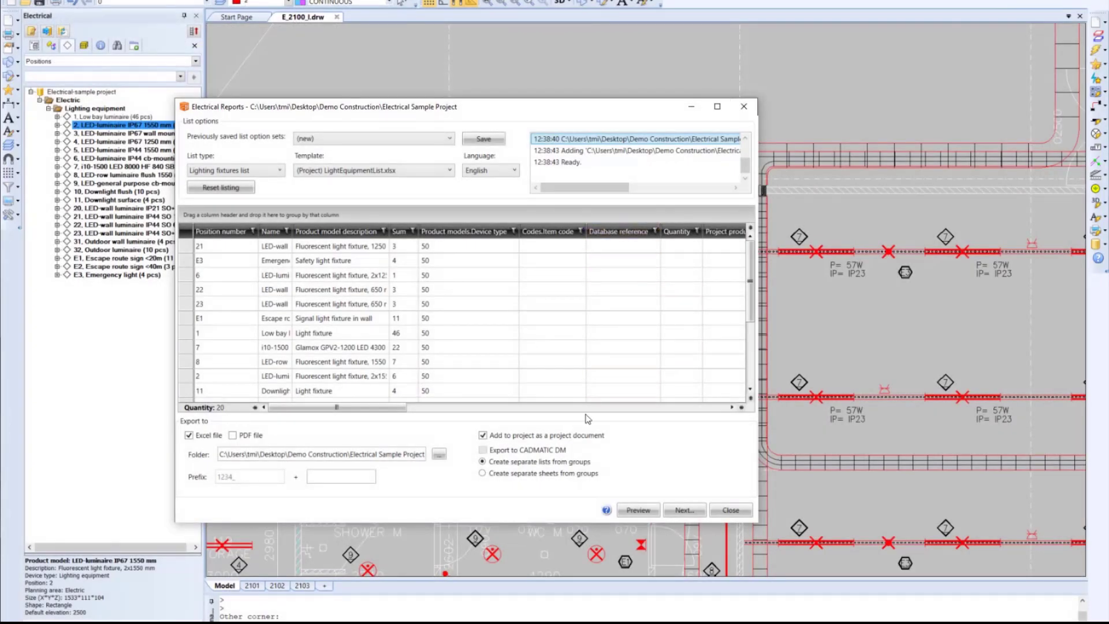
pyautogui.click(730, 510)
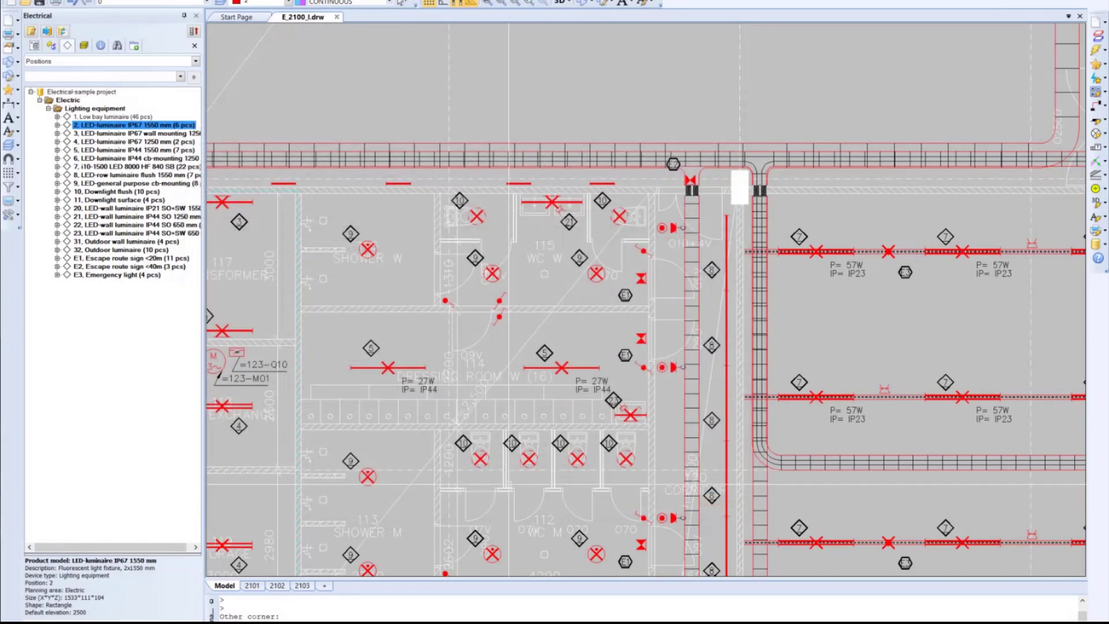
# Check the project documents' Report folder for the exported lighting fixtures list
pyautogui.click(64, 34)
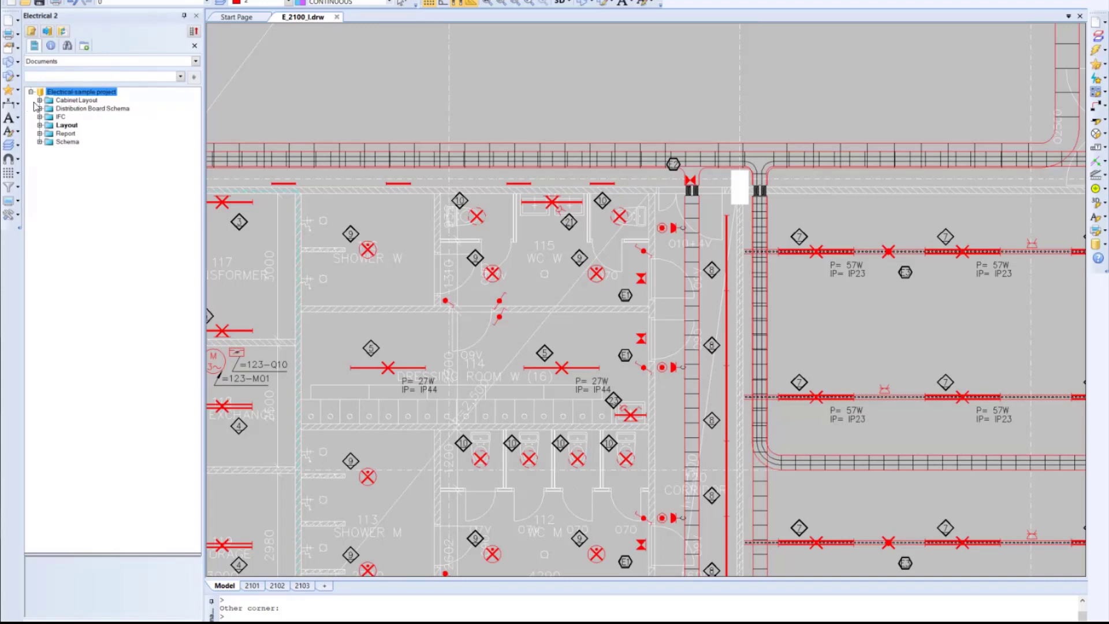
pyautogui.click(41, 134)
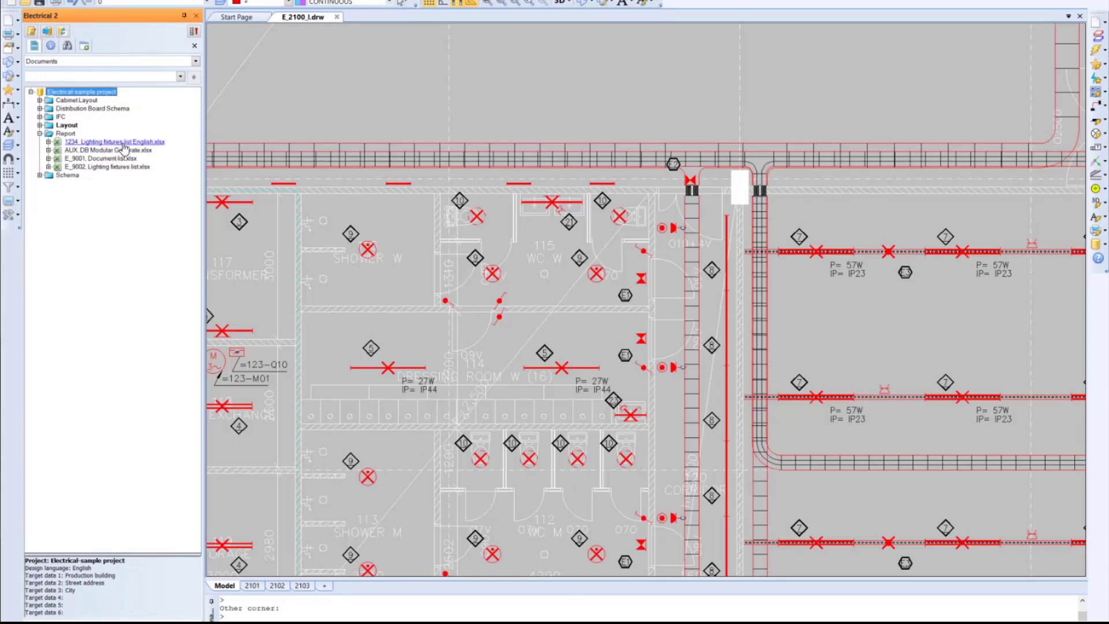
pyautogui.click(40, 133)
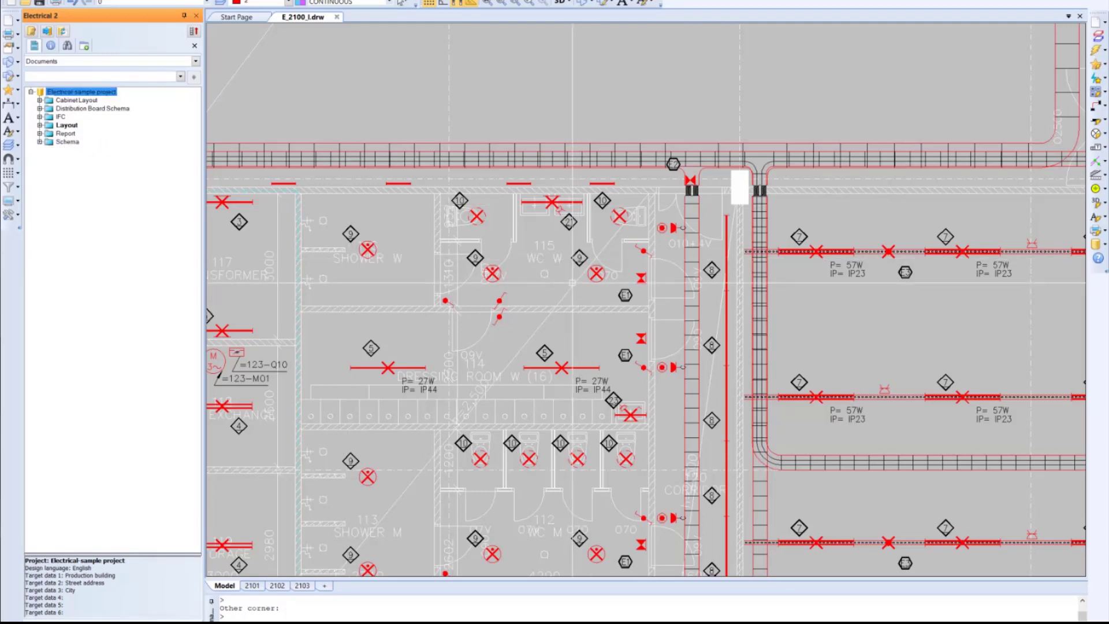
pyautogui.scroll(-1, 573, 283)
pyautogui.moveTo(569, 272); pyautogui.dragTo(555, 214, button='middle')
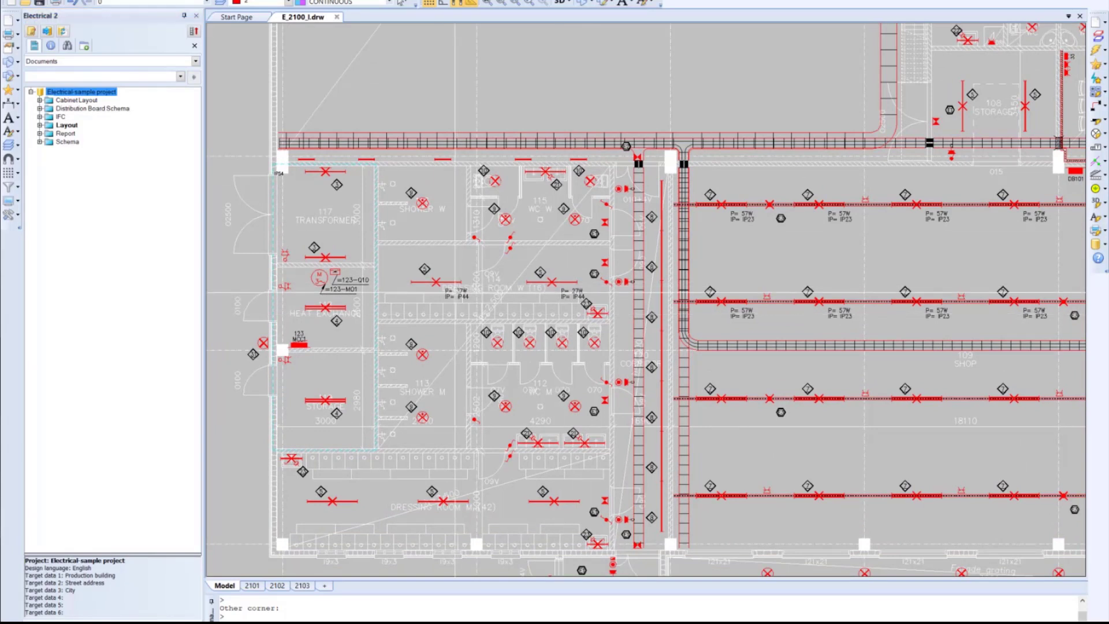
pyautogui.moveTo(455, 294); pyautogui.dragTo(479, 287, button='middle')
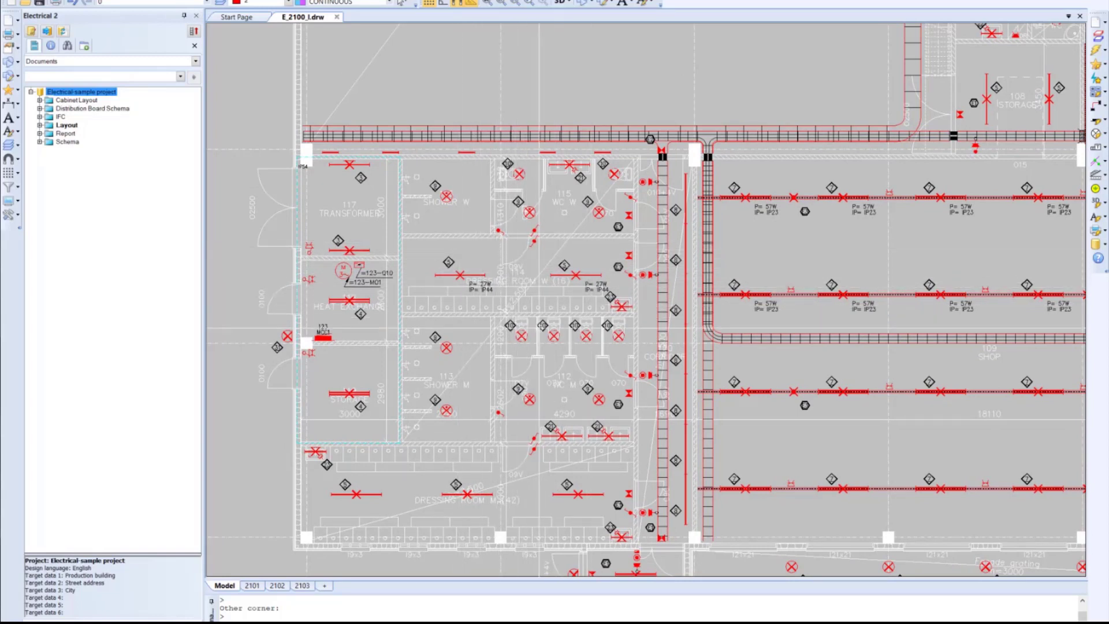
pyautogui.moveTo(513, 318); pyautogui.dragTo(513, 323, button='middle')
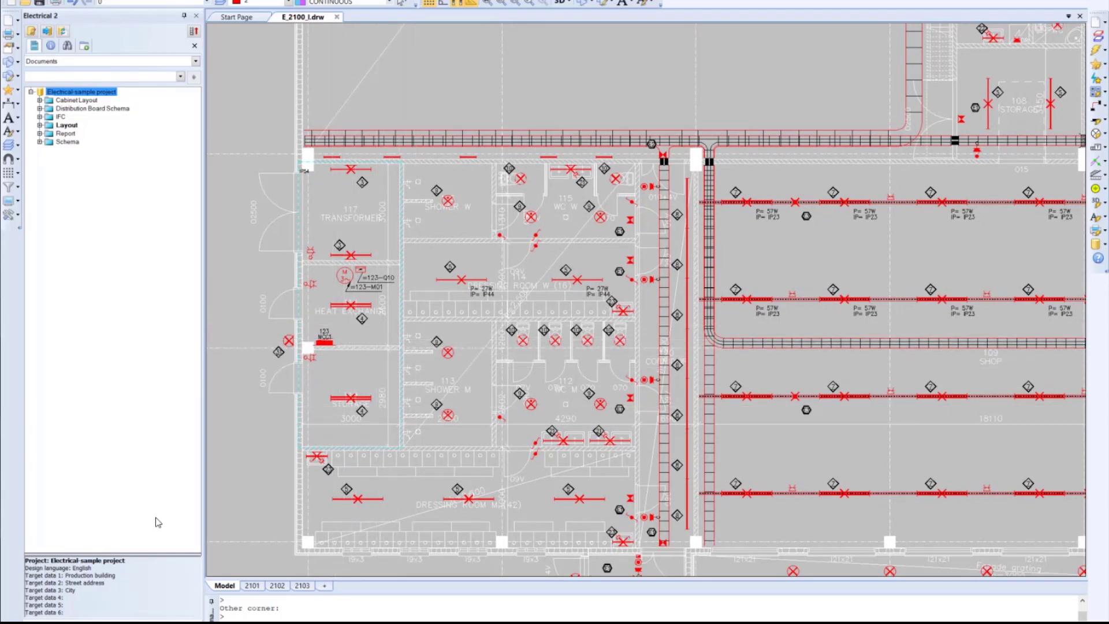
# Convert the two position 5 luminaires in Dressing Room W 114 to LED-luminaire IP67 1250 mm, updating their power, IP class, manufacturer and lumen data
pyautogui.click(87, 621)
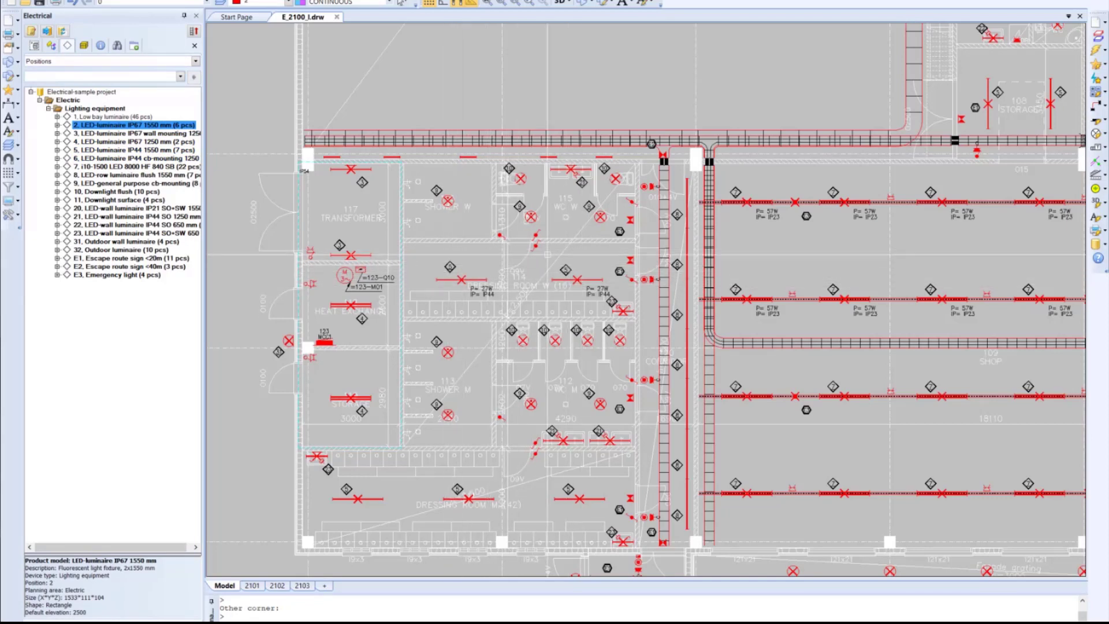
pyautogui.click(121, 143)
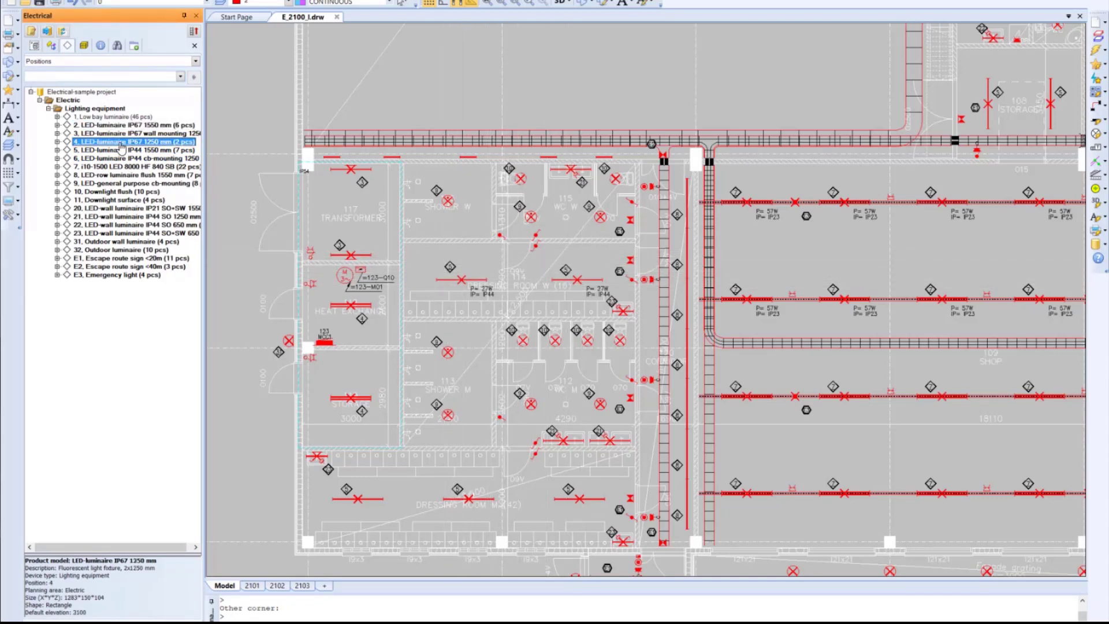
pyautogui.rightClick(121, 145)
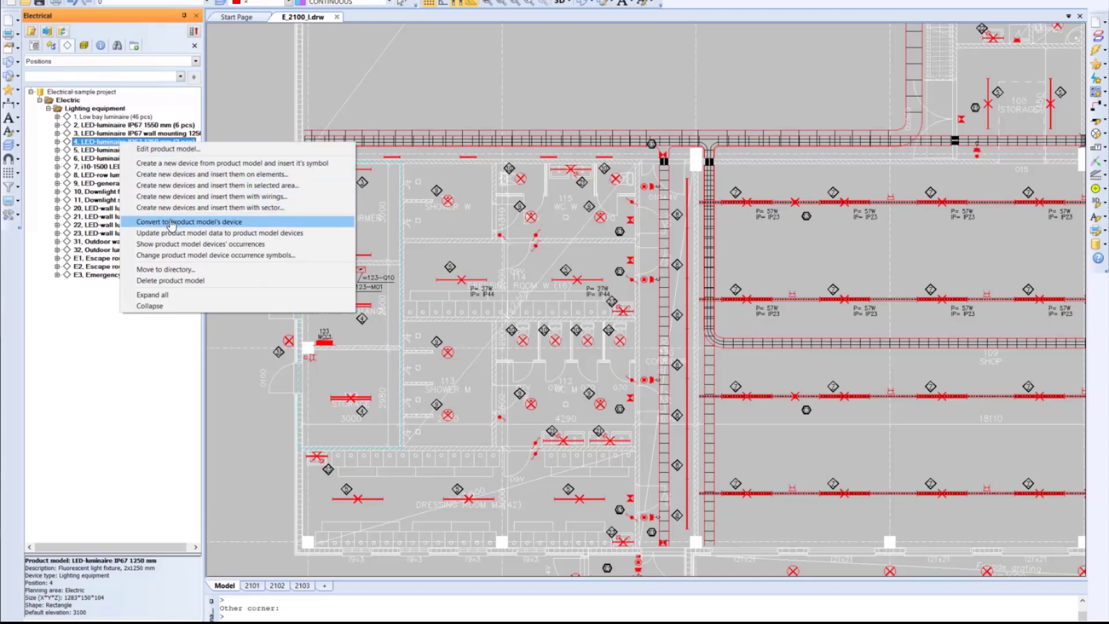
pyautogui.click(171, 223)
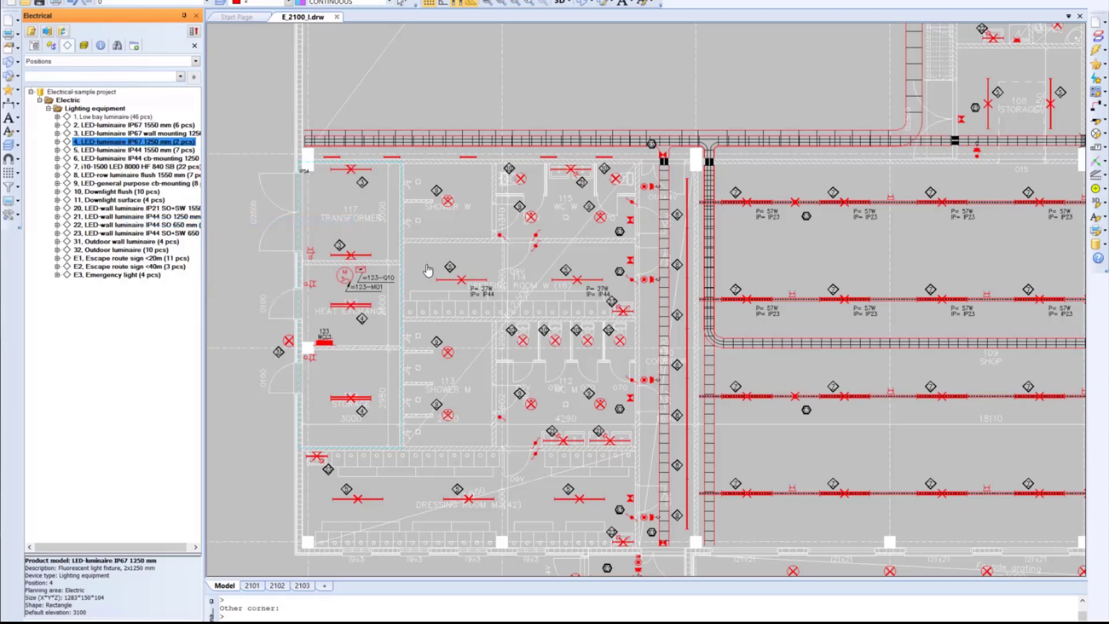
pyautogui.click(464, 281)
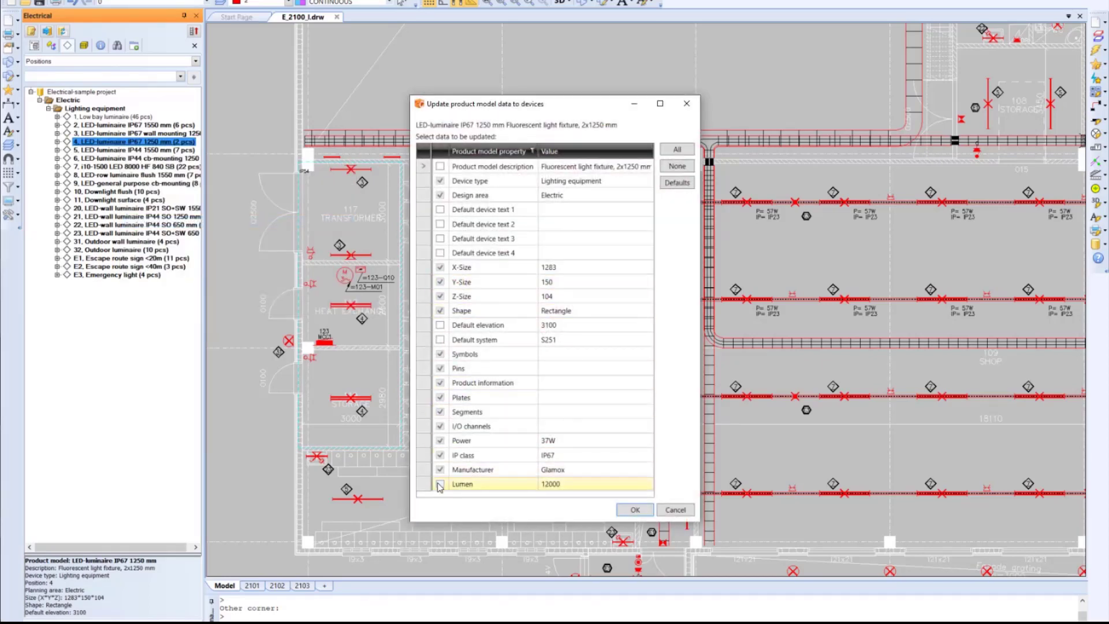
pyautogui.click(635, 510)
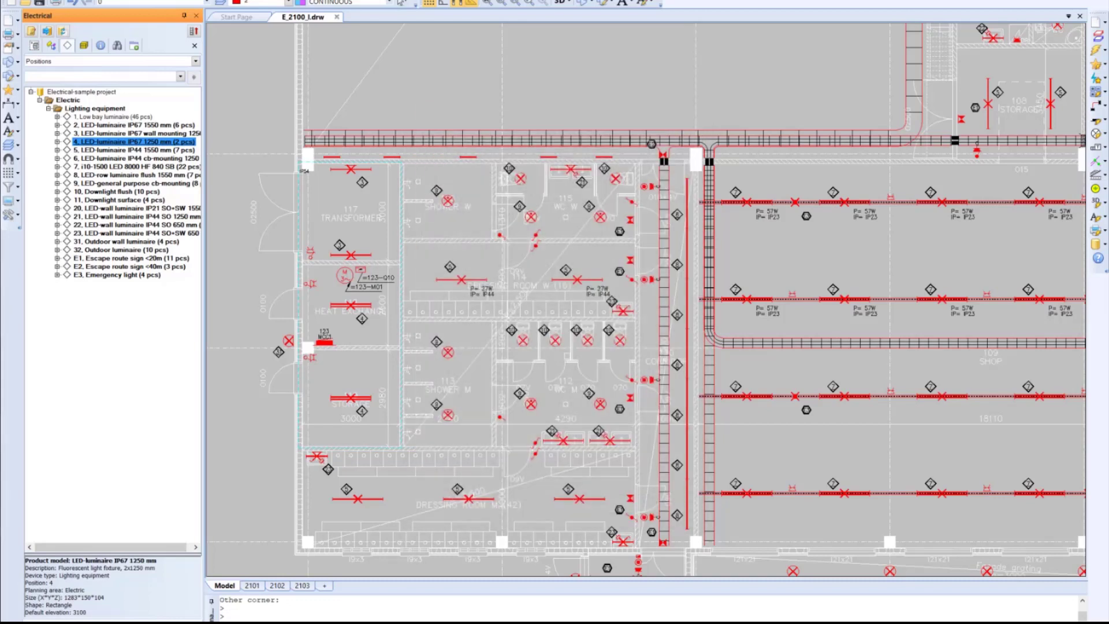
pyautogui.click(577, 280)
pyautogui.press('Return')
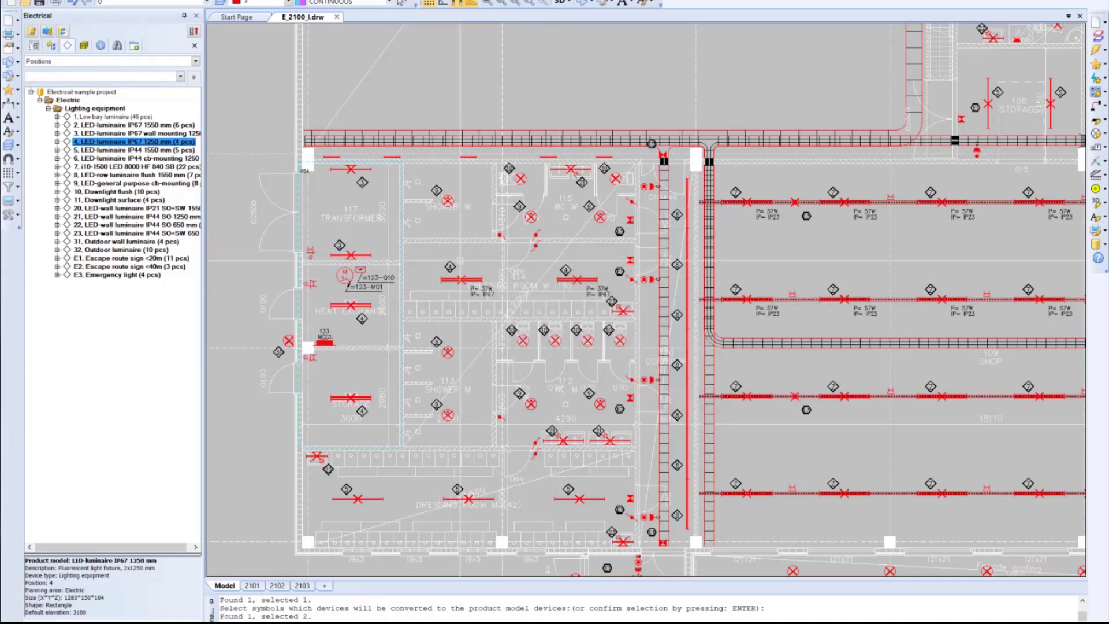
pyautogui.scroll(4, 473, 286)
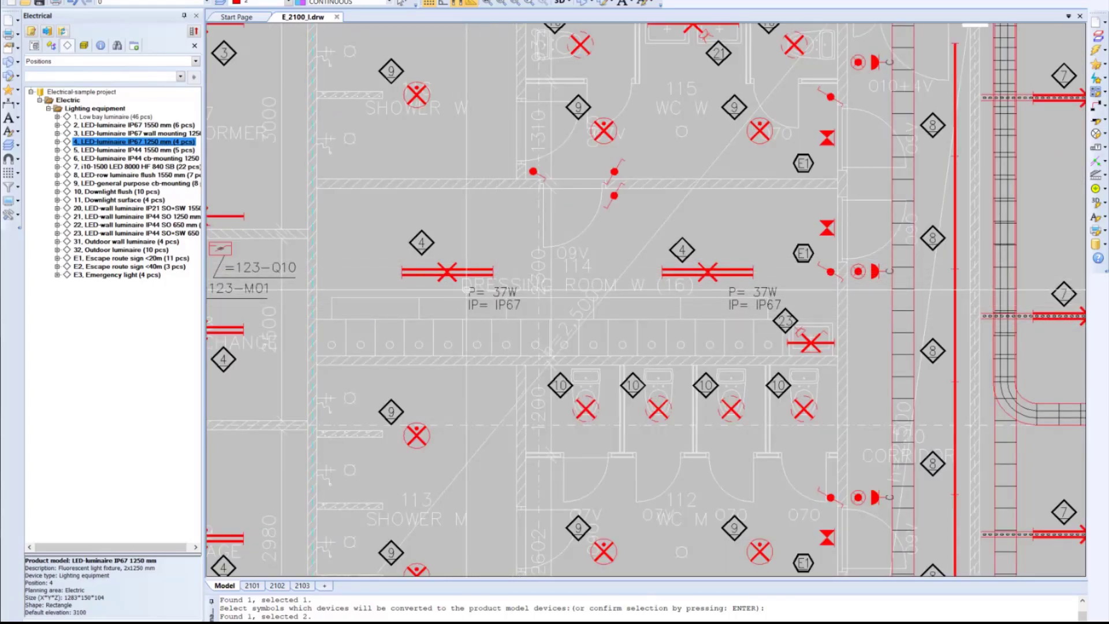
pyautogui.press('Return')
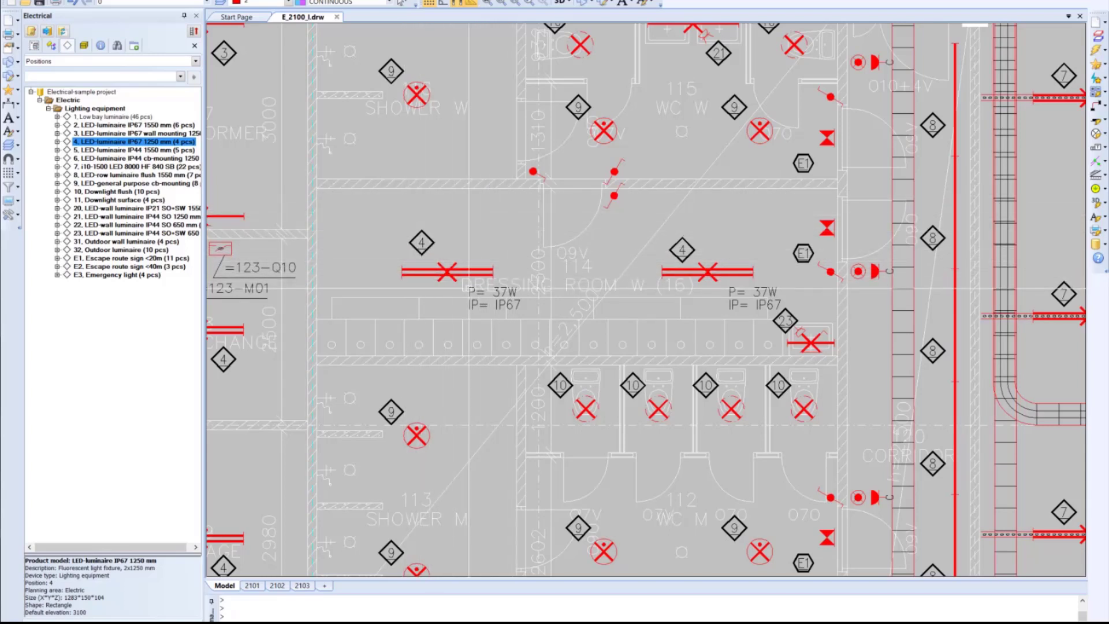
# Open the project database for editing and filter the devices to product model LED-luminaire IP67 1250 mm
pyautogui.click(1099, 244)
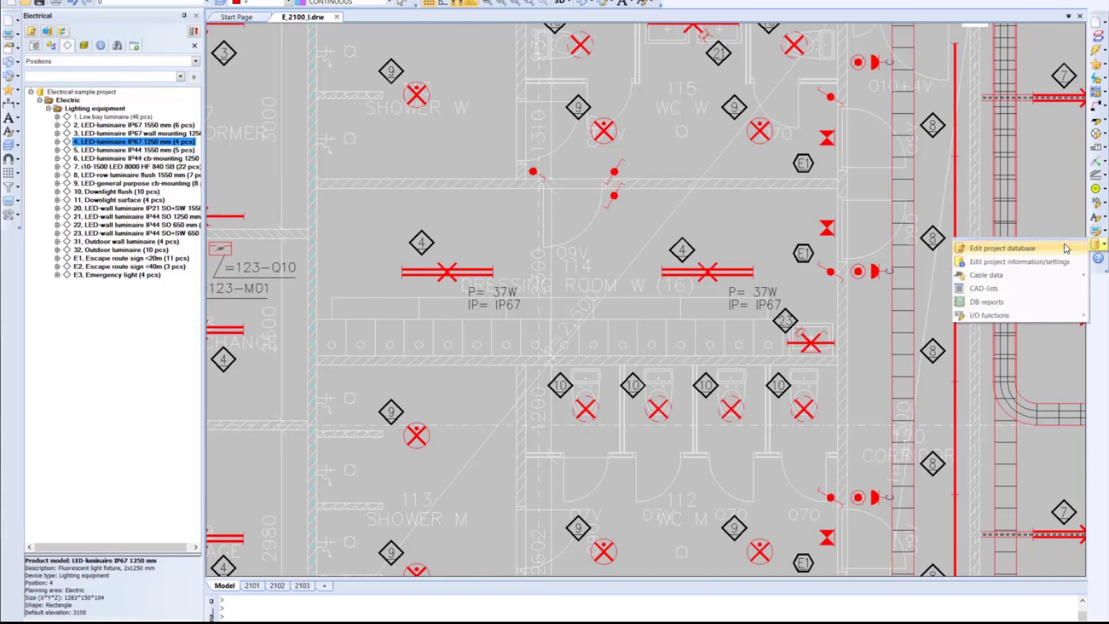
pyautogui.click(1066, 248)
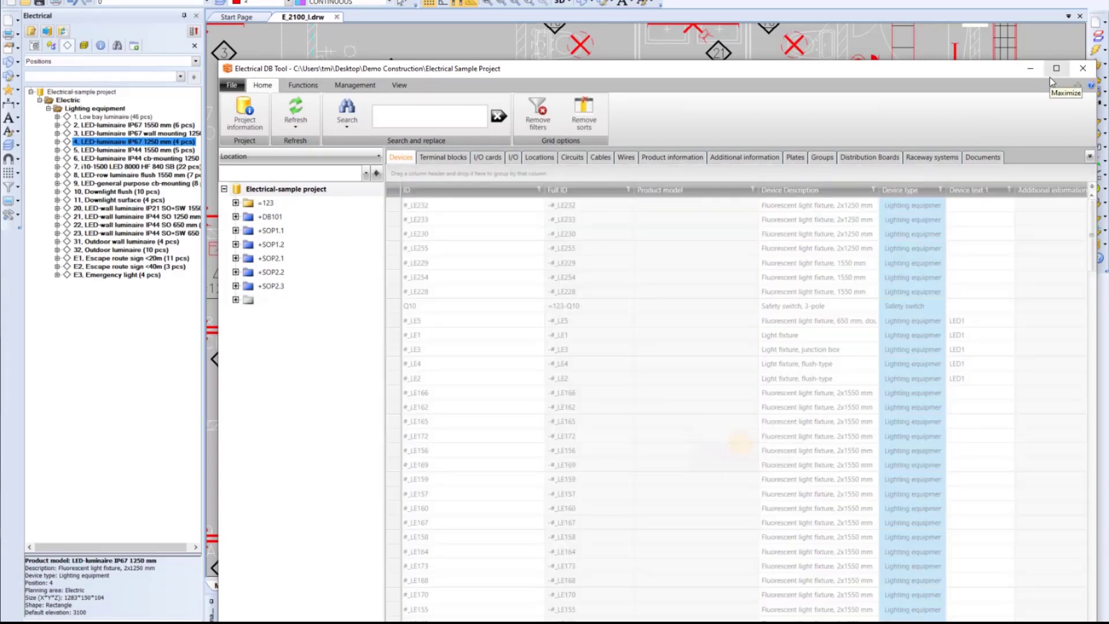
pyautogui.click(1055, 69)
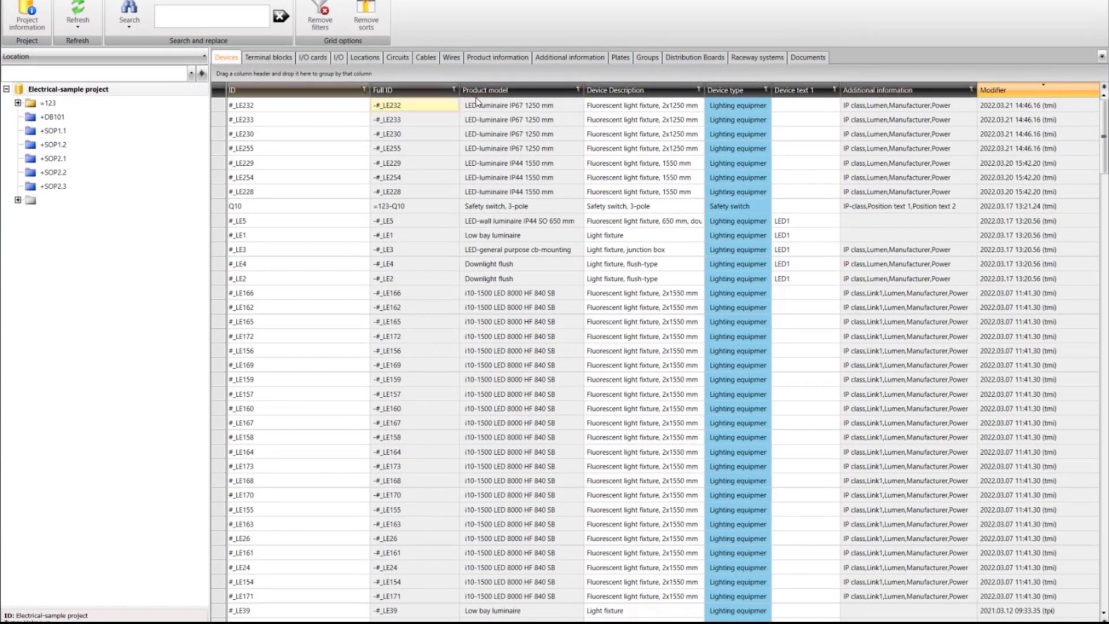
pyautogui.click(578, 90)
pyautogui.scroll(-3, 669, 171)
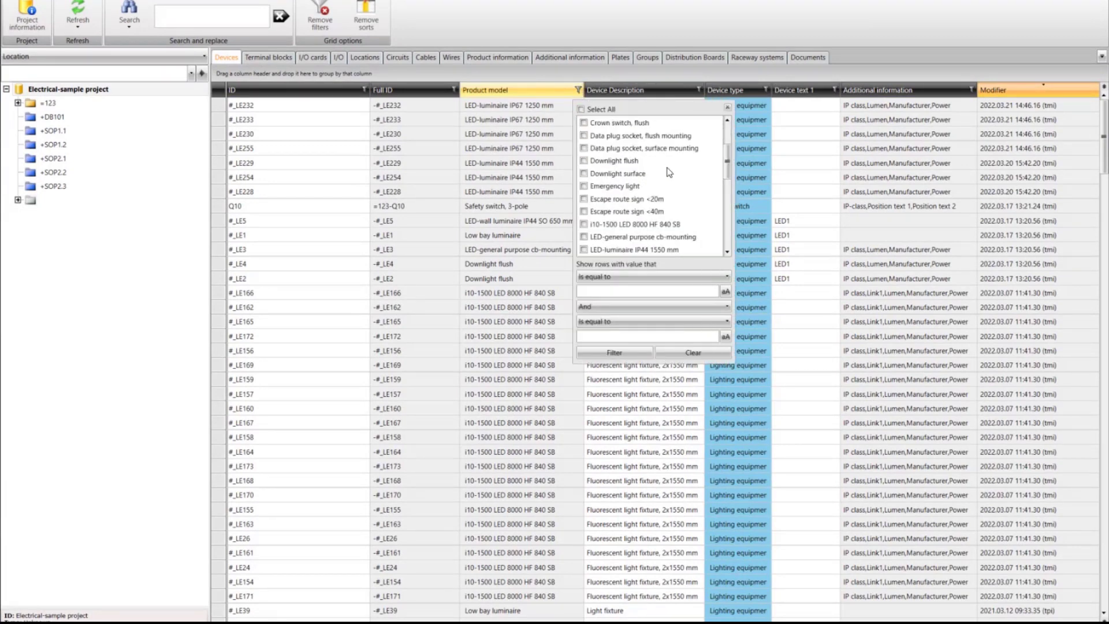
pyautogui.scroll(-2, 668, 170)
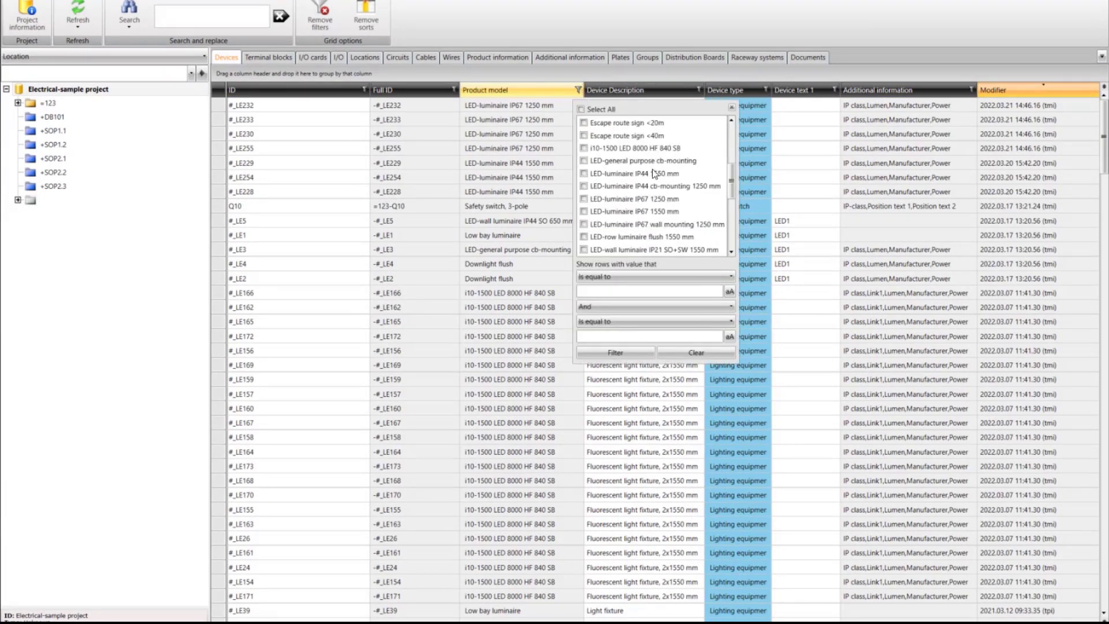
pyautogui.click(583, 199)
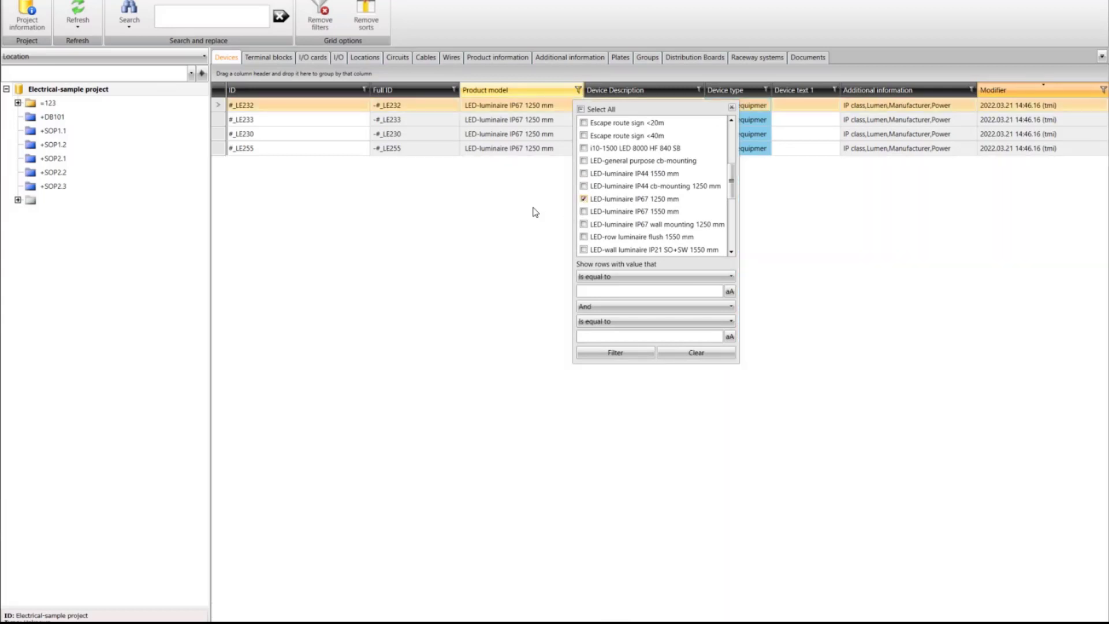
pyautogui.click(508, 220)
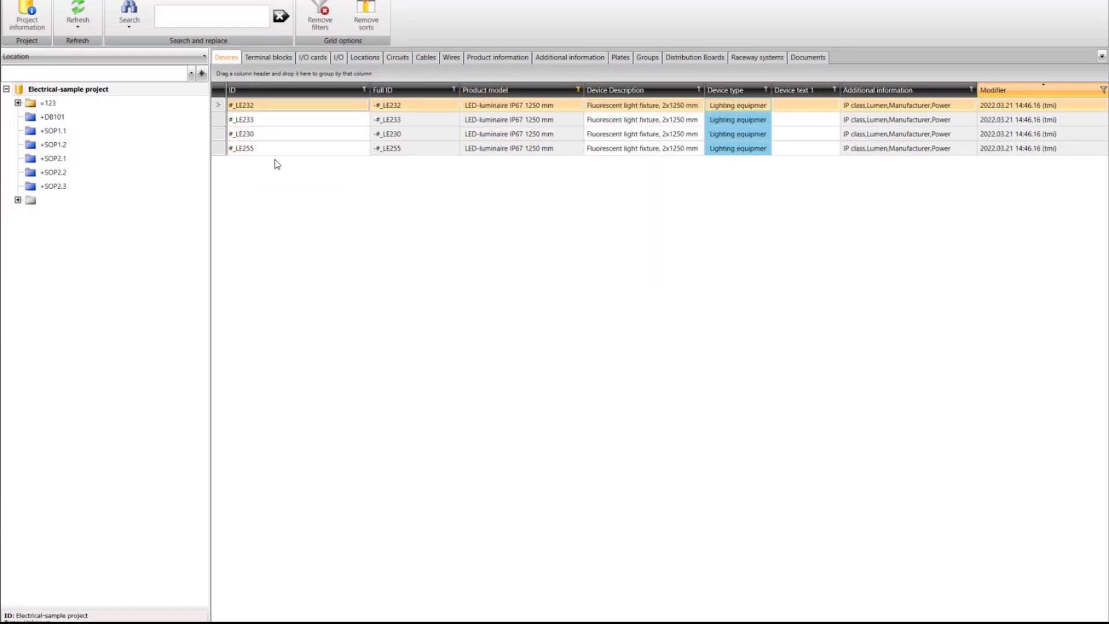
# Change the four filtered devices' product model to LED-luminaire IP67 1550 mm, also updating their description and lumen data
pyautogui.keyDown('shift'); pyautogui.click(219, 149); pyautogui.keyUp('shift')
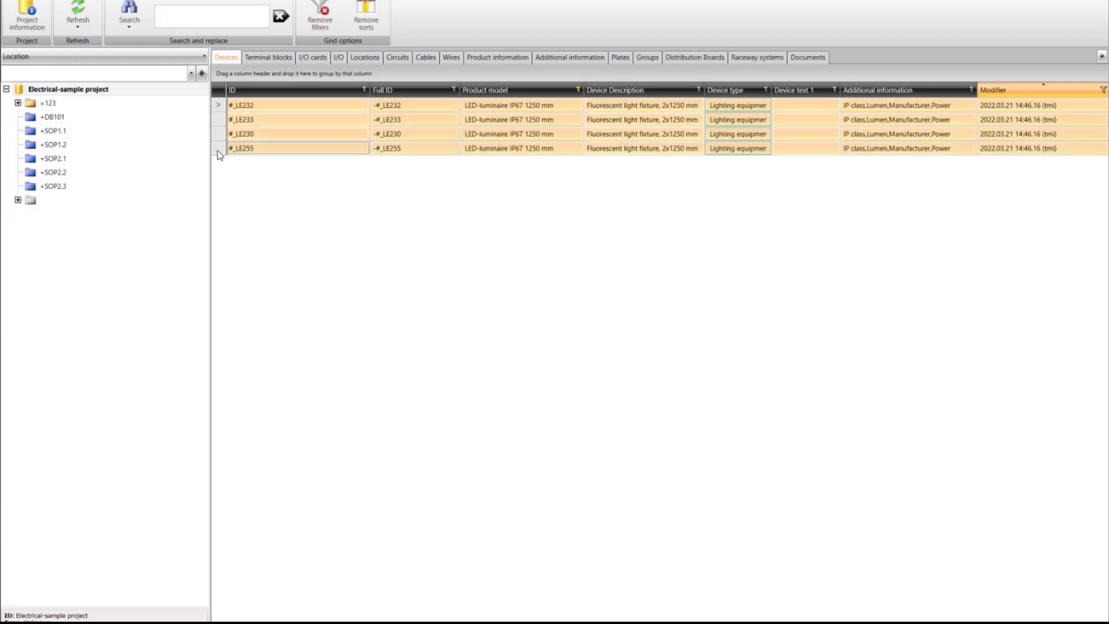
pyautogui.rightClick(234, 136)
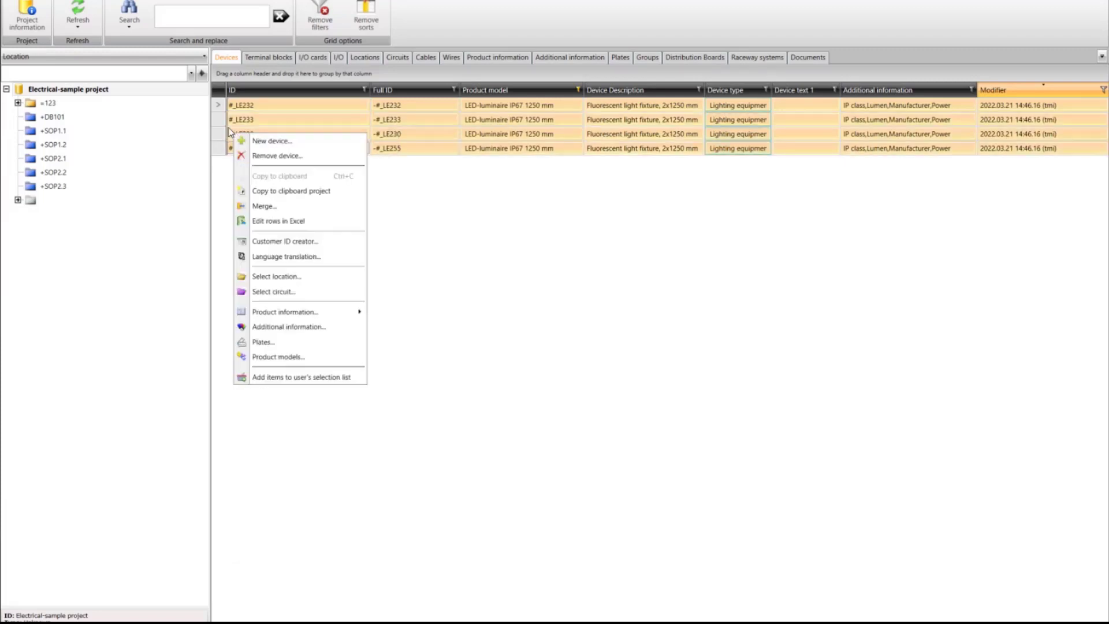
pyautogui.click(270, 356)
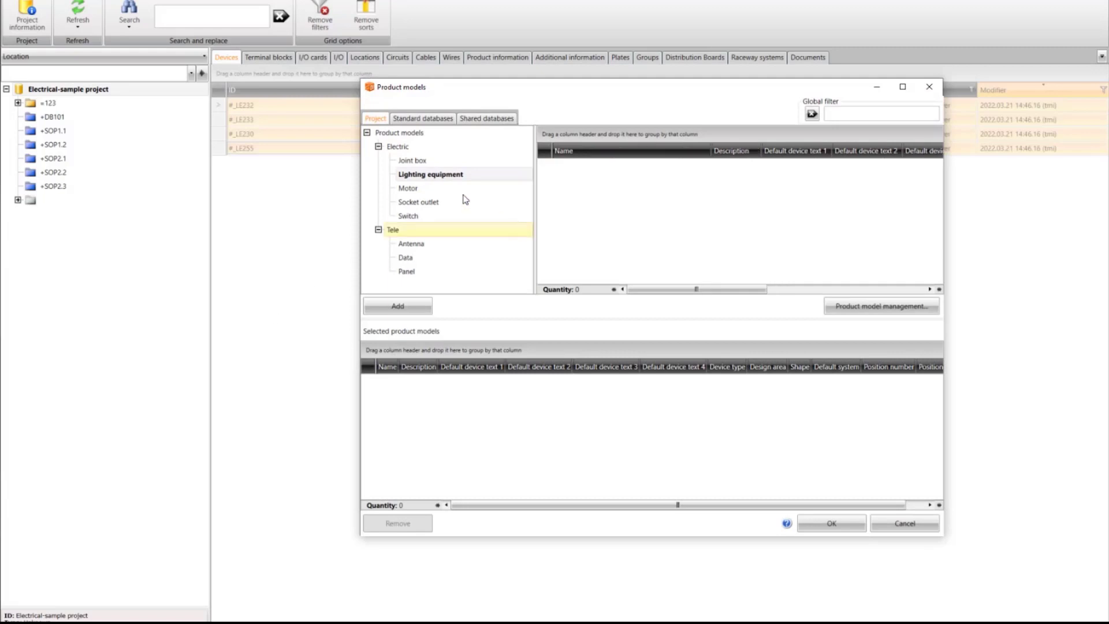
pyautogui.scroll(-2, 683, 202)
pyautogui.scroll(-1, 686, 214)
pyautogui.scroll(1, 688, 216)
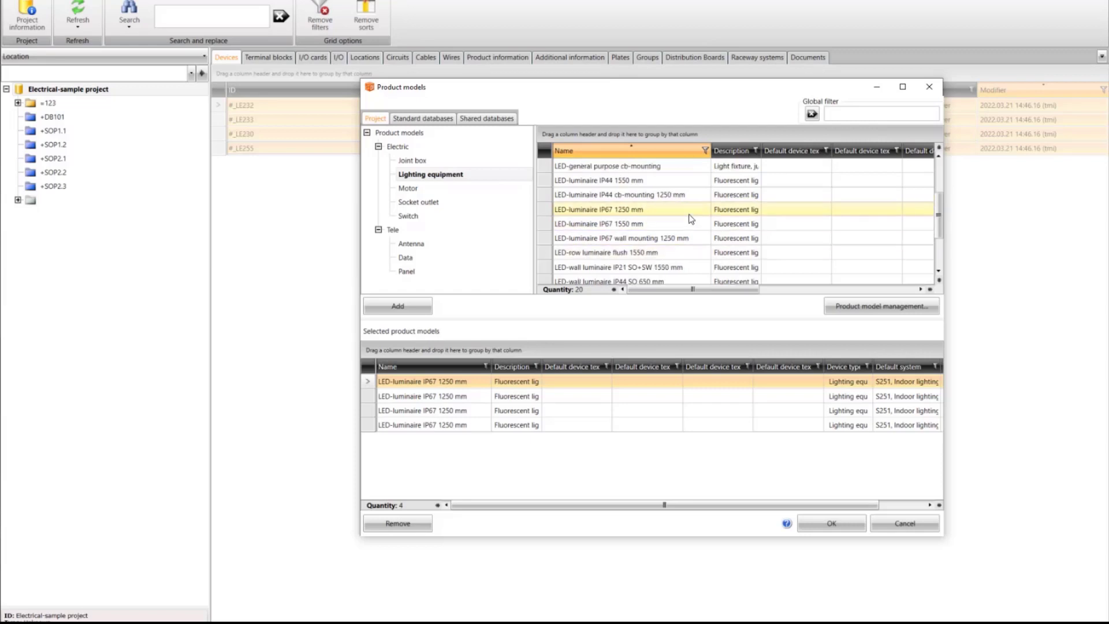
pyautogui.doubleClick(641, 226)
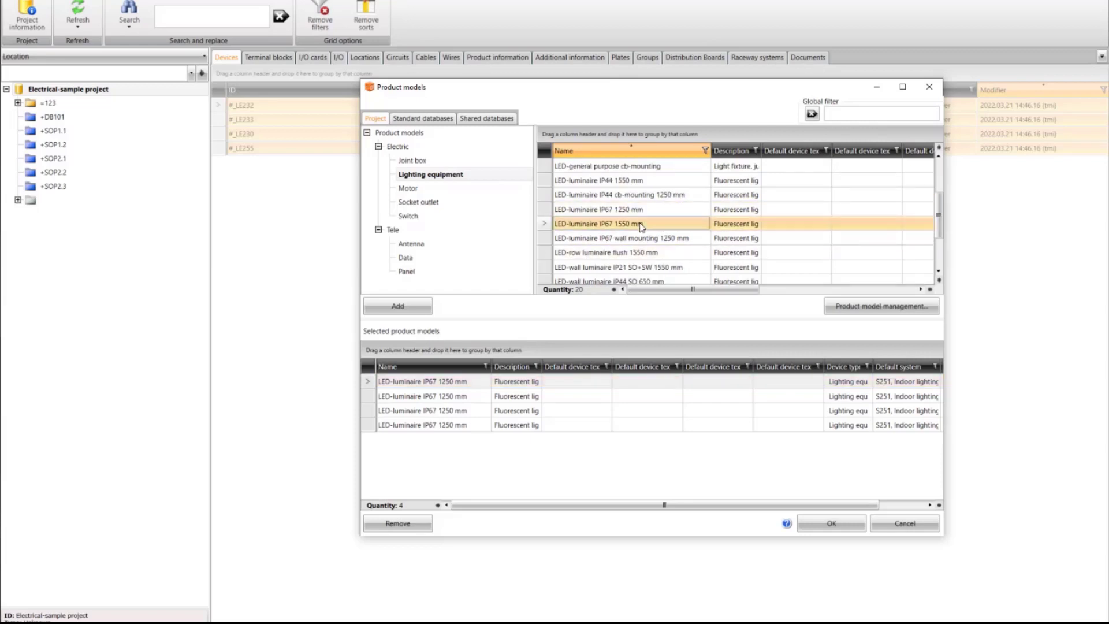
pyautogui.click(831, 527)
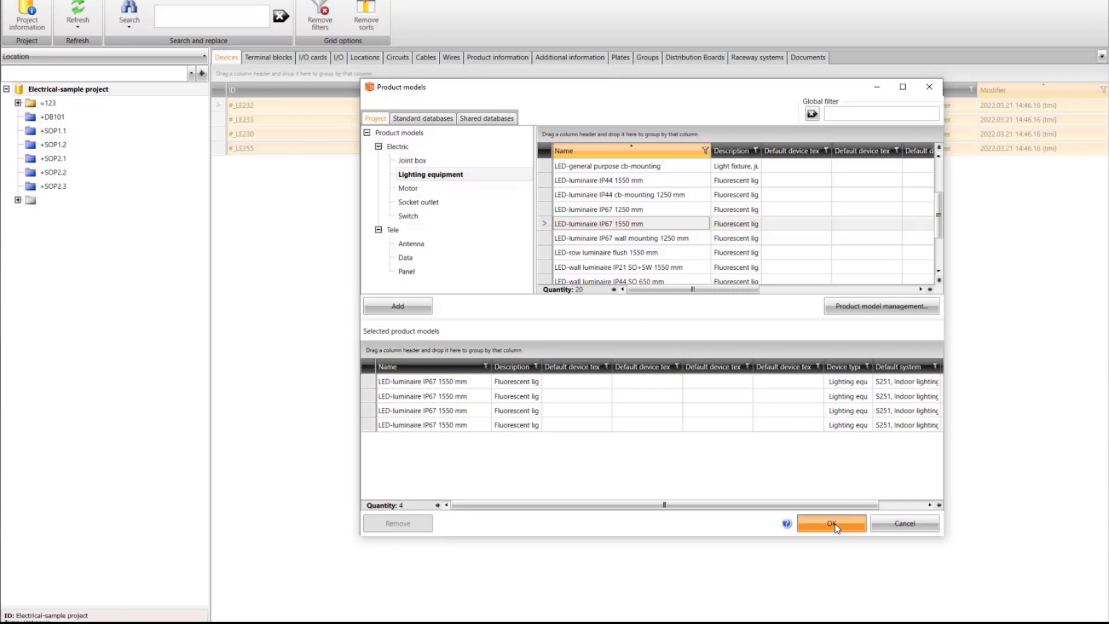
pyautogui.click(537, 165)
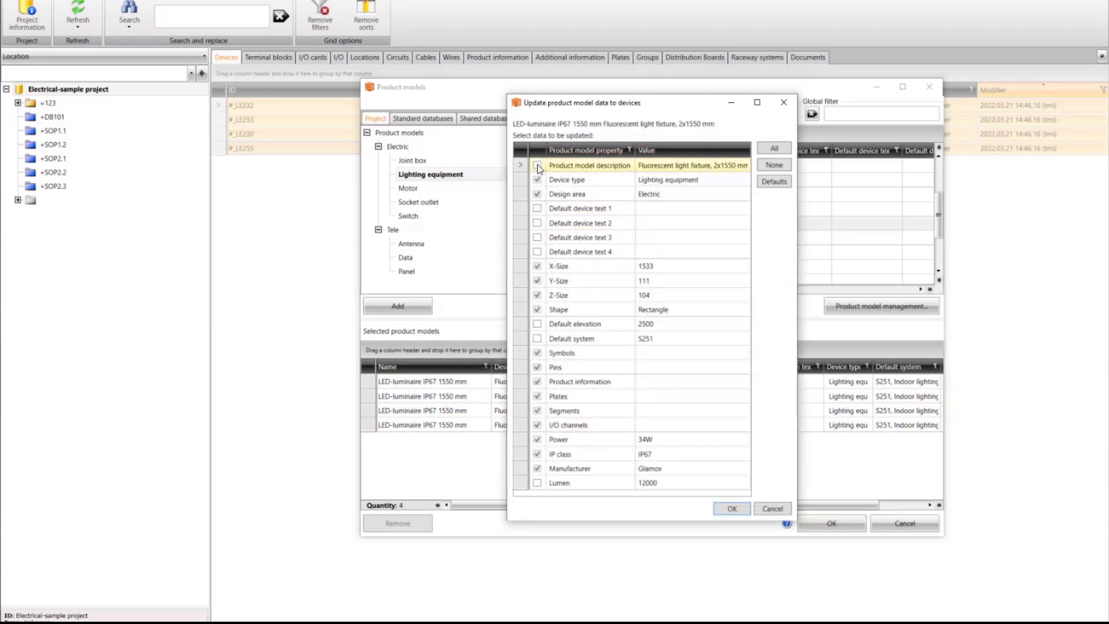
pyautogui.click(537, 483)
pyautogui.click(731, 508)
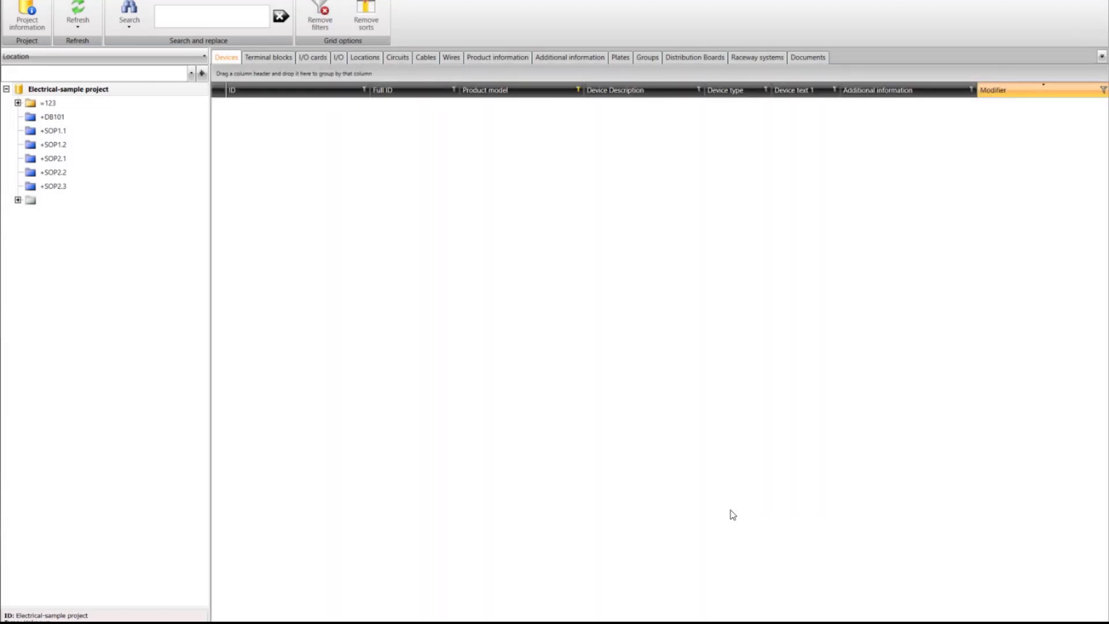
# Remove the filters from the project database's device list and return to drawing E_2100_l.drw
pyautogui.rightClick(523, 89)
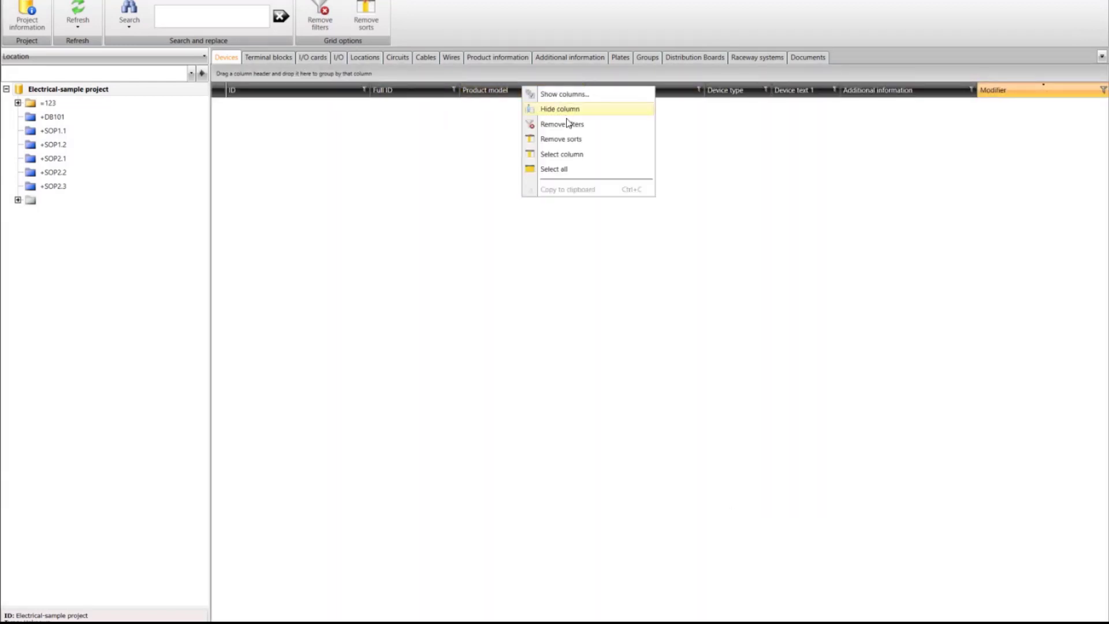
pyautogui.click(573, 123)
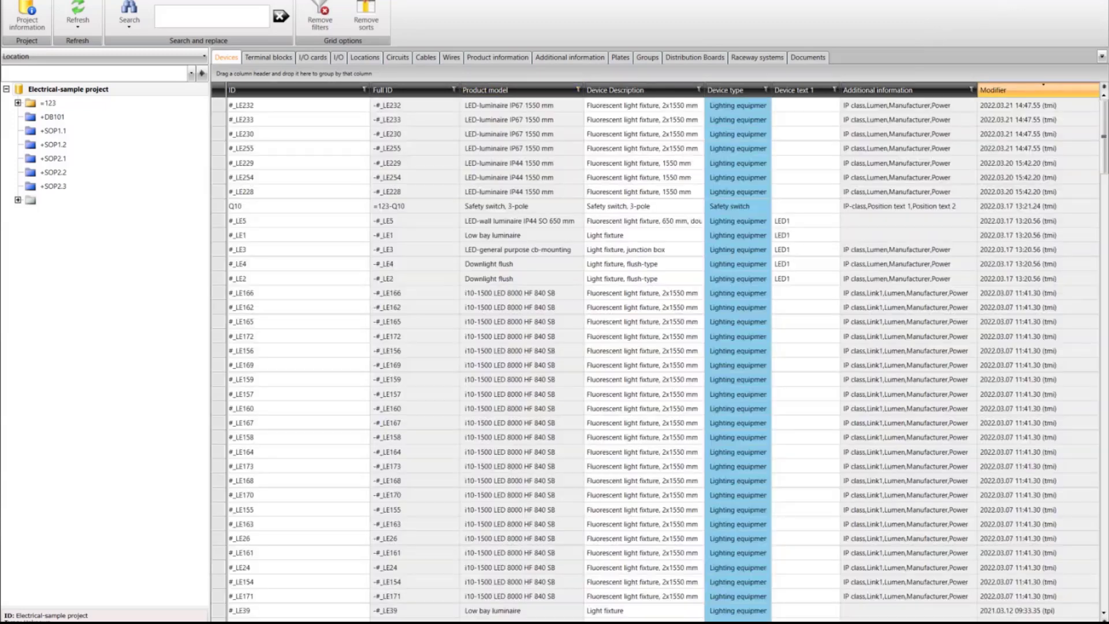
pyautogui.moveTo(693, 1)
pyautogui.mouseDown()
pyautogui.moveTo(759, 68)
pyautogui.moveTo(1, 68)
pyautogui.mouseUp()
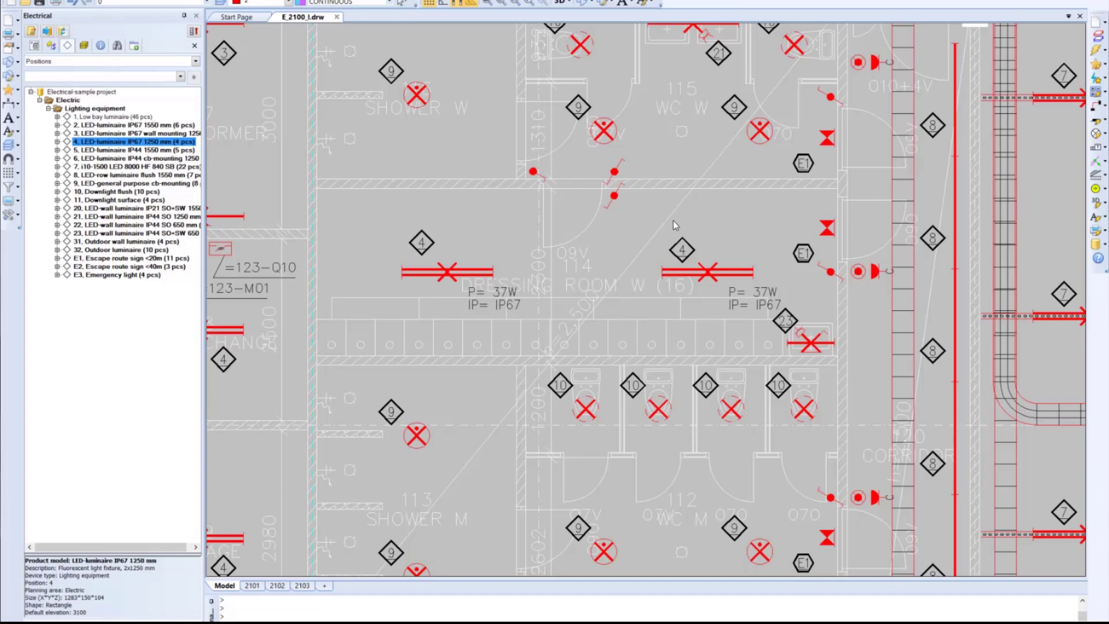
# Show where the devices of product model LED-luminaire IP67 1250 mm occur in the drawing
pyautogui.rightClick(128, 142)
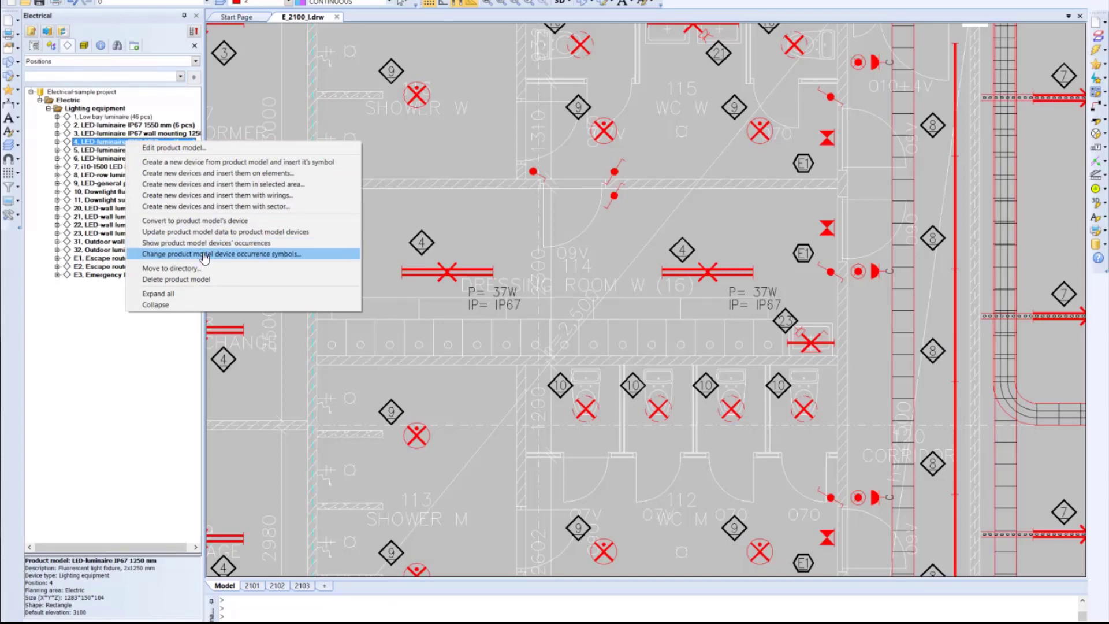
pyautogui.click(203, 255)
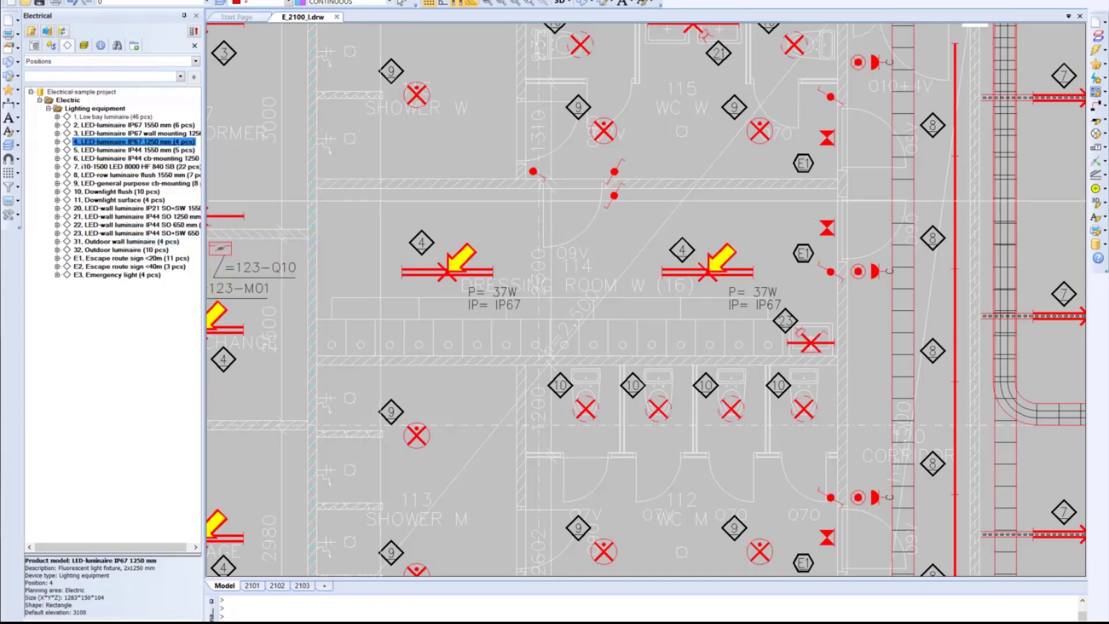
pyautogui.scroll(-2, 380, 202)
pyautogui.moveTo(417, 226); pyautogui.dragTo(499, 226, button='middle')
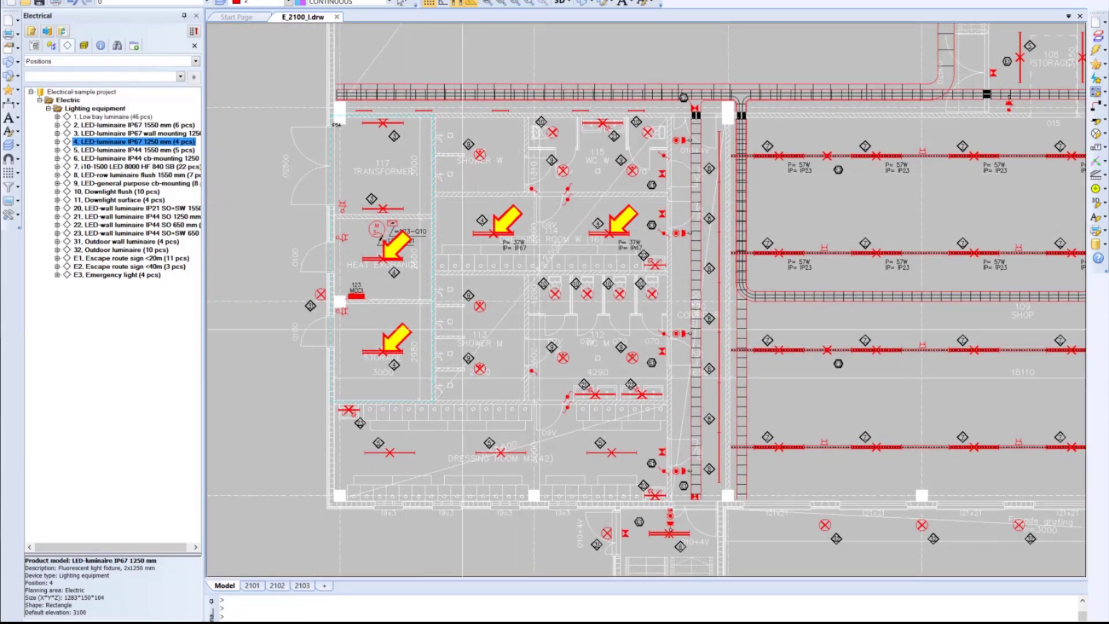
pyautogui.press('Escape')
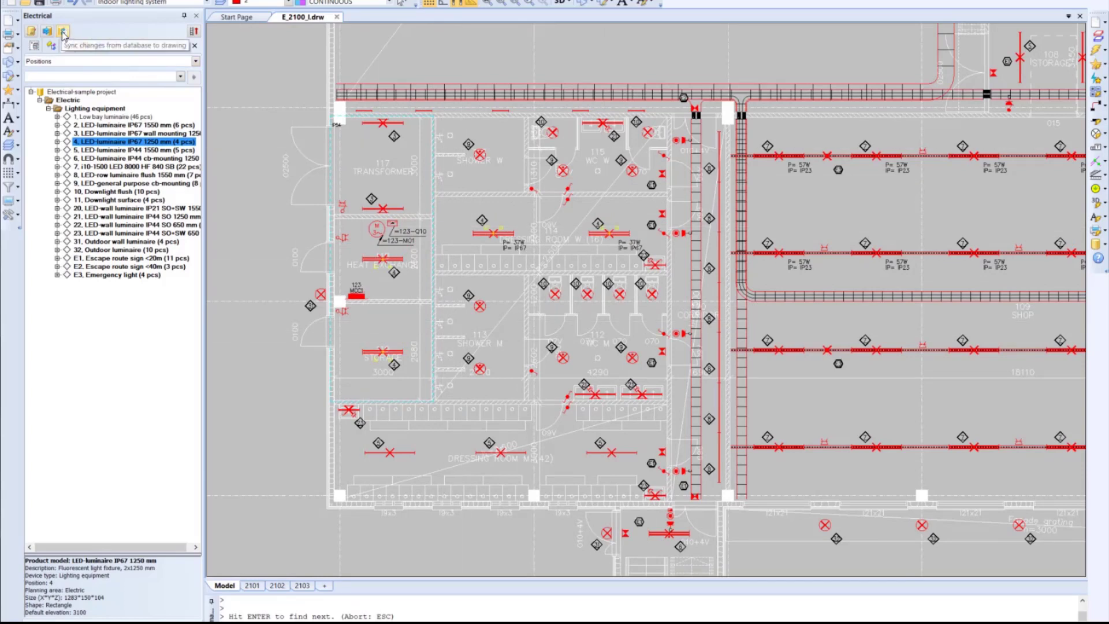
# Sync the product model changes from the database to the drawing
pyautogui.click(62, 32)
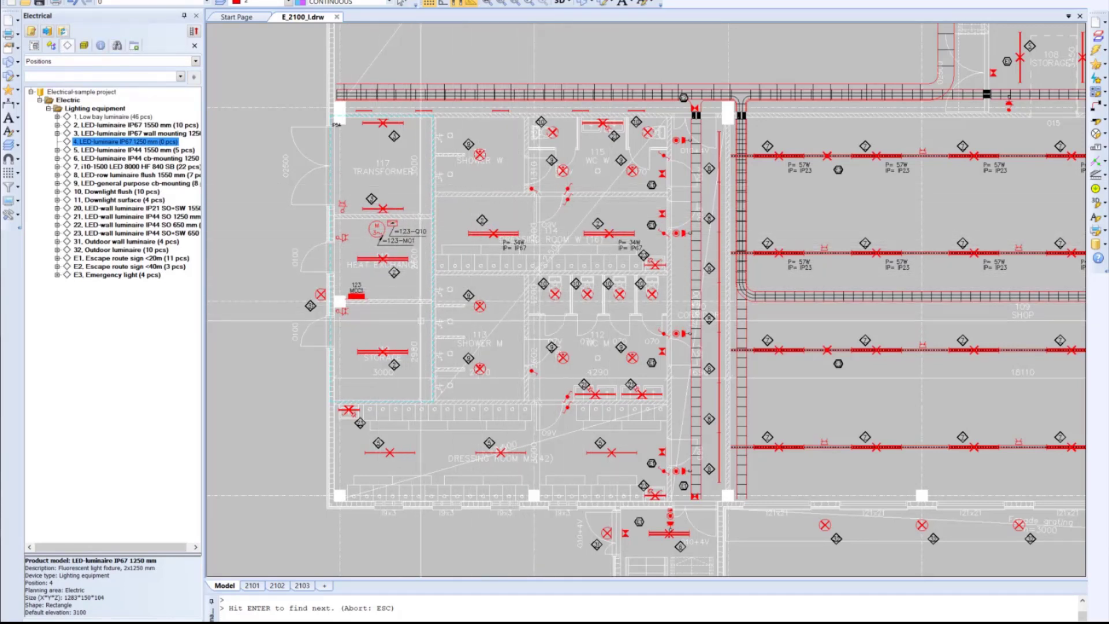
pyautogui.press('Escape')
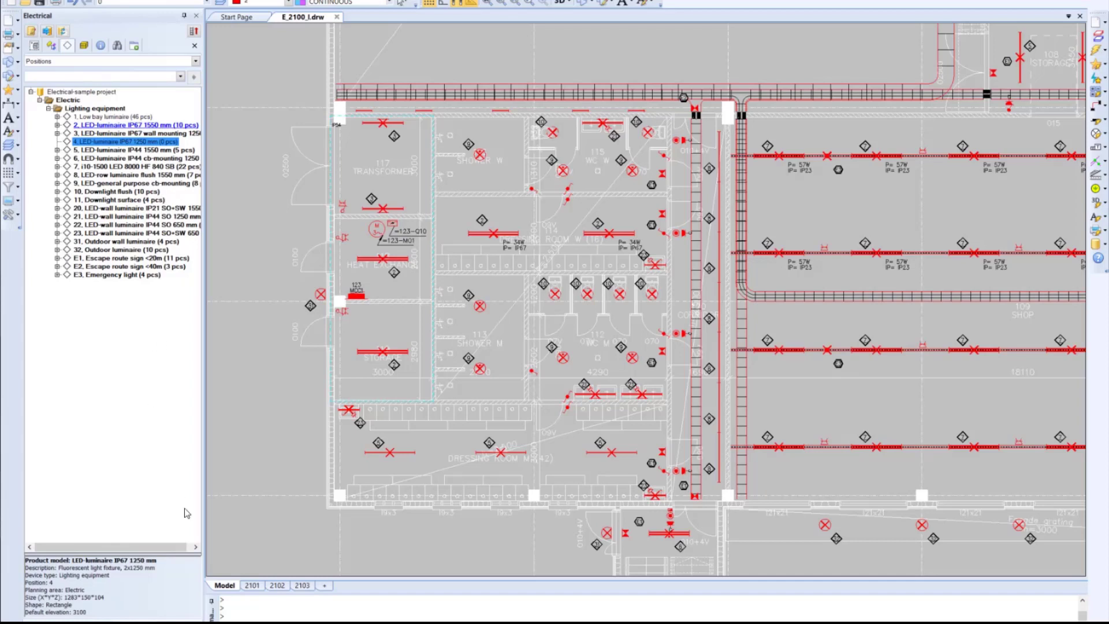
# Copy 1234_Lighting fixtures list English.xlsx from the Electrical Sample Project folder into Revision folder > Excel reports
pyautogui.click(185, 622)
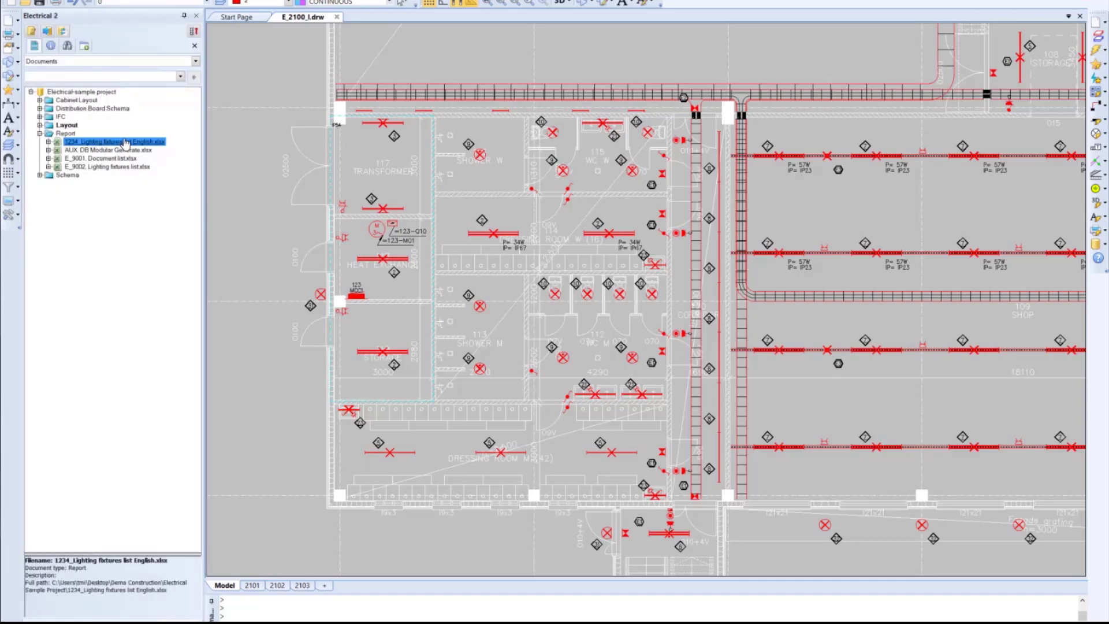
pyautogui.rightClick(317, 18)
pyautogui.click(369, 47)
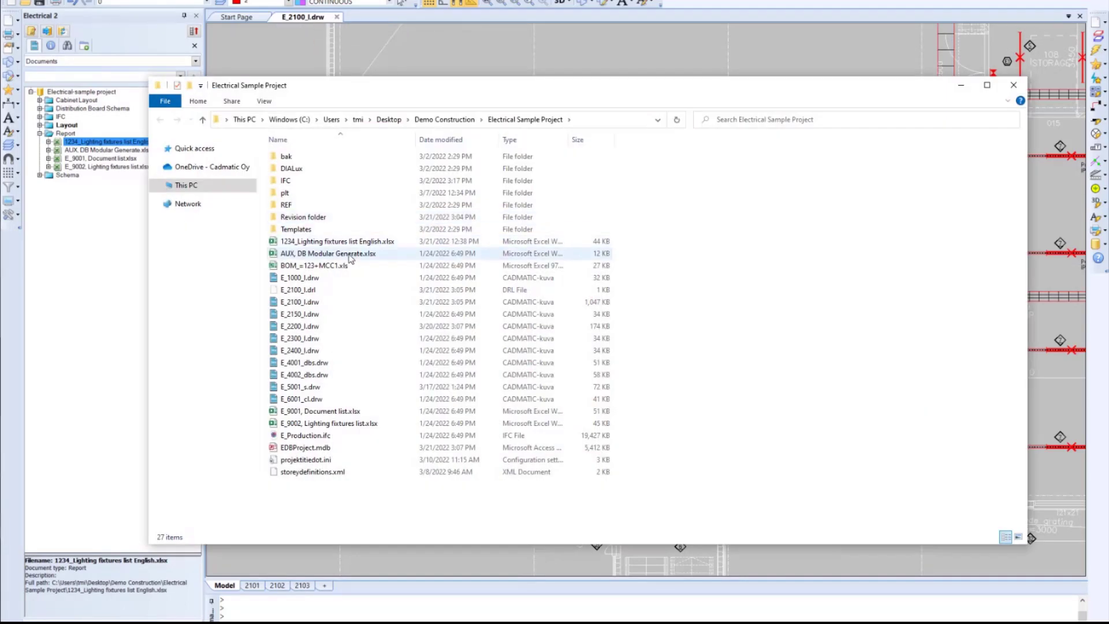
pyautogui.click(341, 243)
pyautogui.rightClick(339, 244)
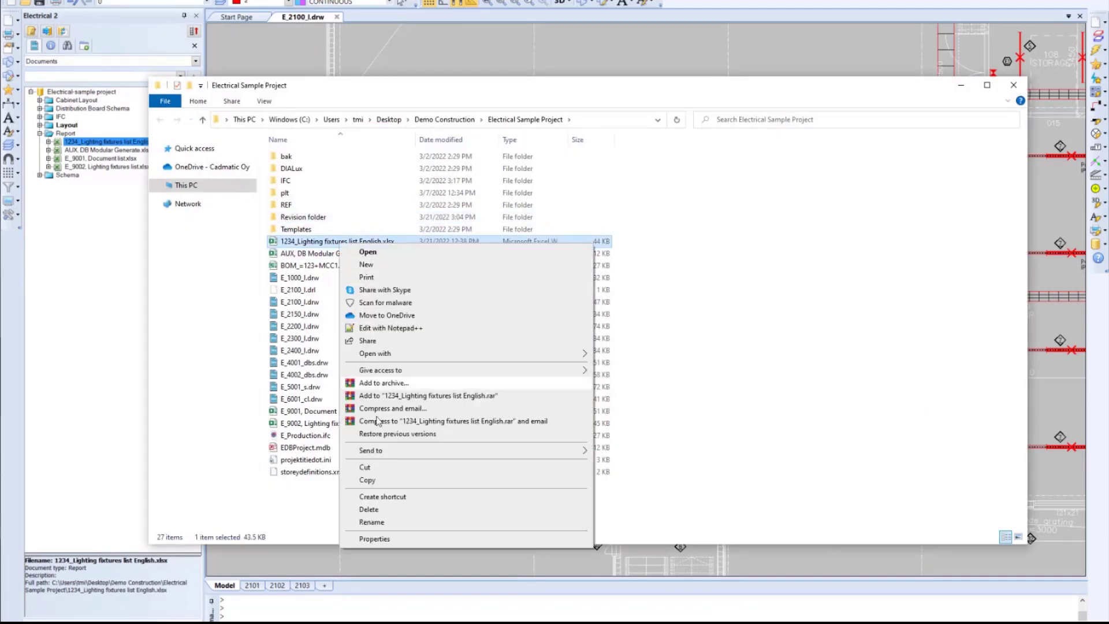
pyautogui.click(384, 480)
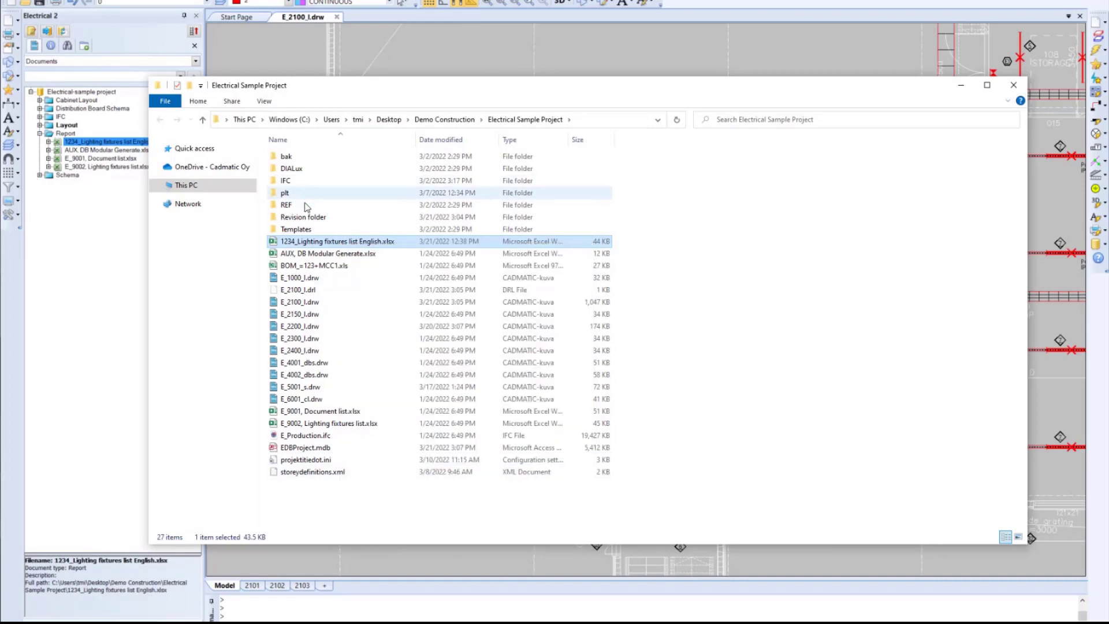
pyautogui.doubleClick(303, 217)
pyautogui.doubleClick(296, 168)
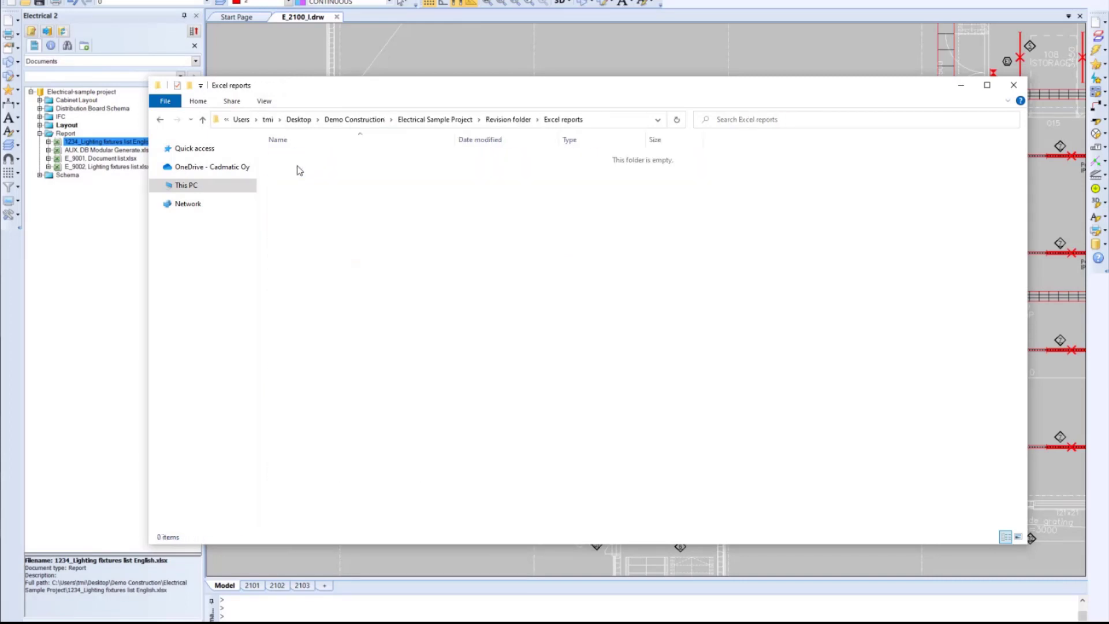
pyautogui.rightClick(312, 180)
pyautogui.click(352, 264)
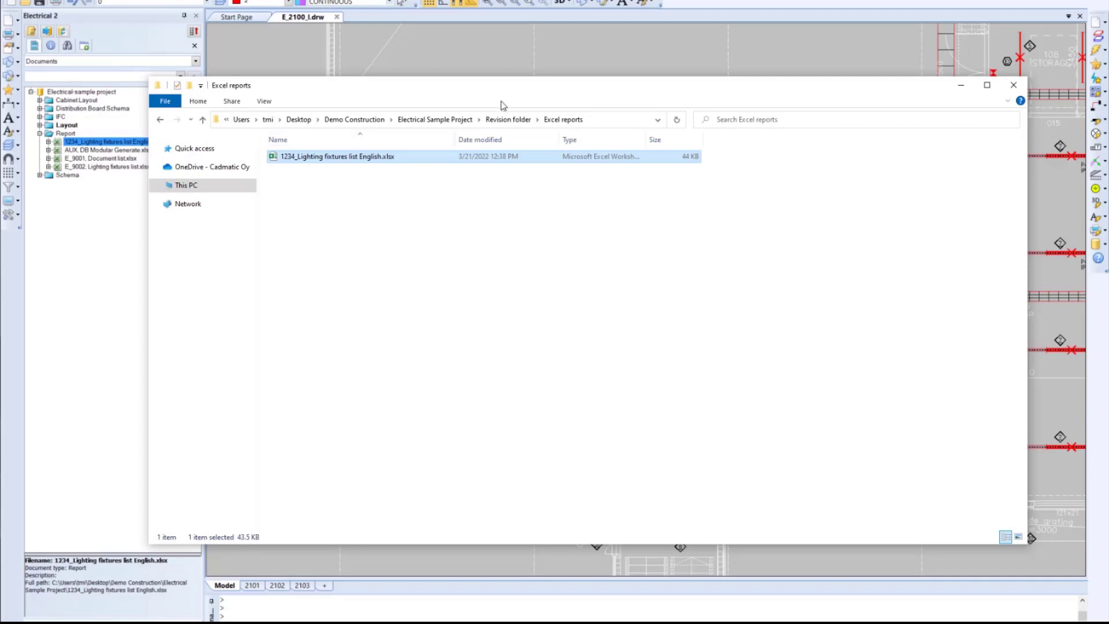
# Rename the copied report as 1234_Lighting fixtures list English_21.3.xlsx and close the folder
pyautogui.rightClick(389, 157)
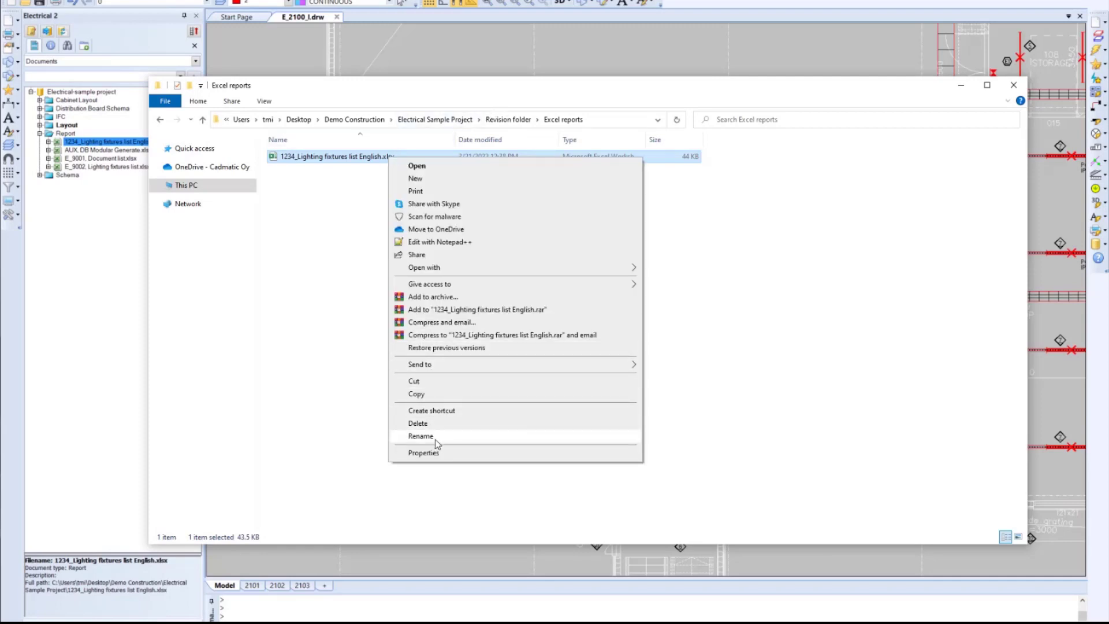
pyautogui.click(420, 436)
pyautogui.press('Right')
pyautogui.write('_21.3')
pyautogui.press('Return')
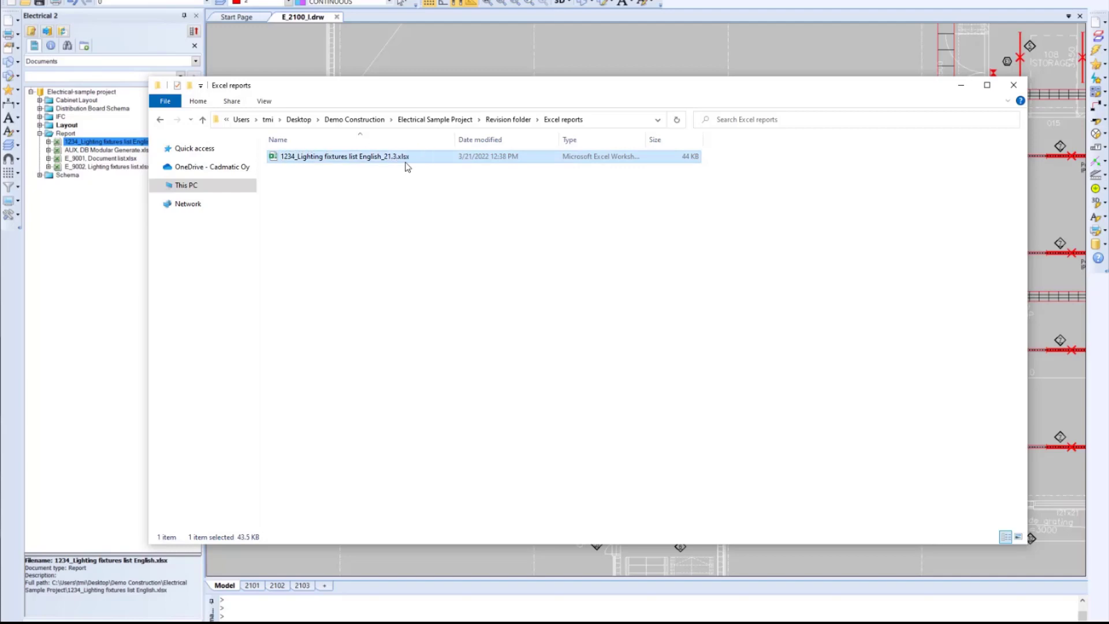
pyautogui.click(438, 235)
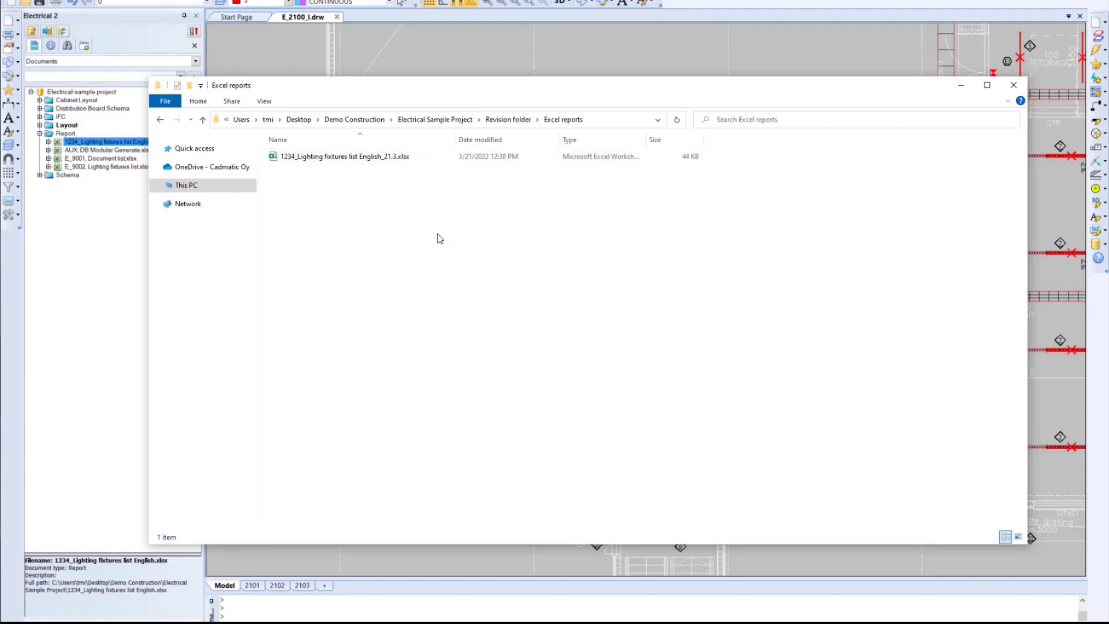
pyautogui.click(1012, 87)
# Compare the project's 1234_Lighting fixtures list English.xlsx with its archived copy from the revision folder as version 1
pyautogui.rightClick(154, 144)
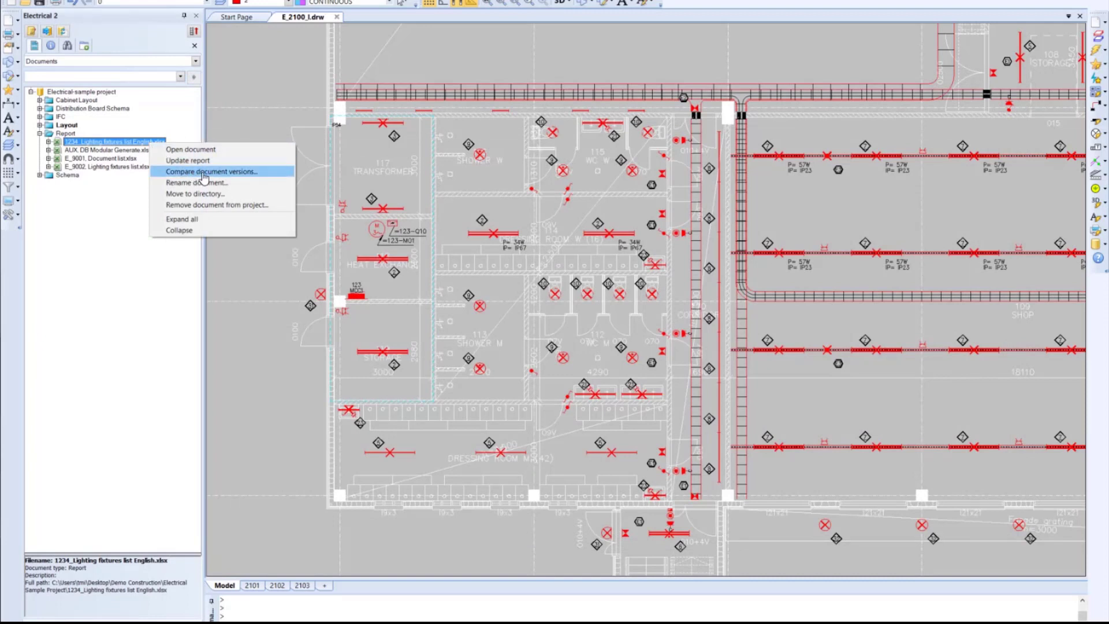
pyautogui.click(206, 173)
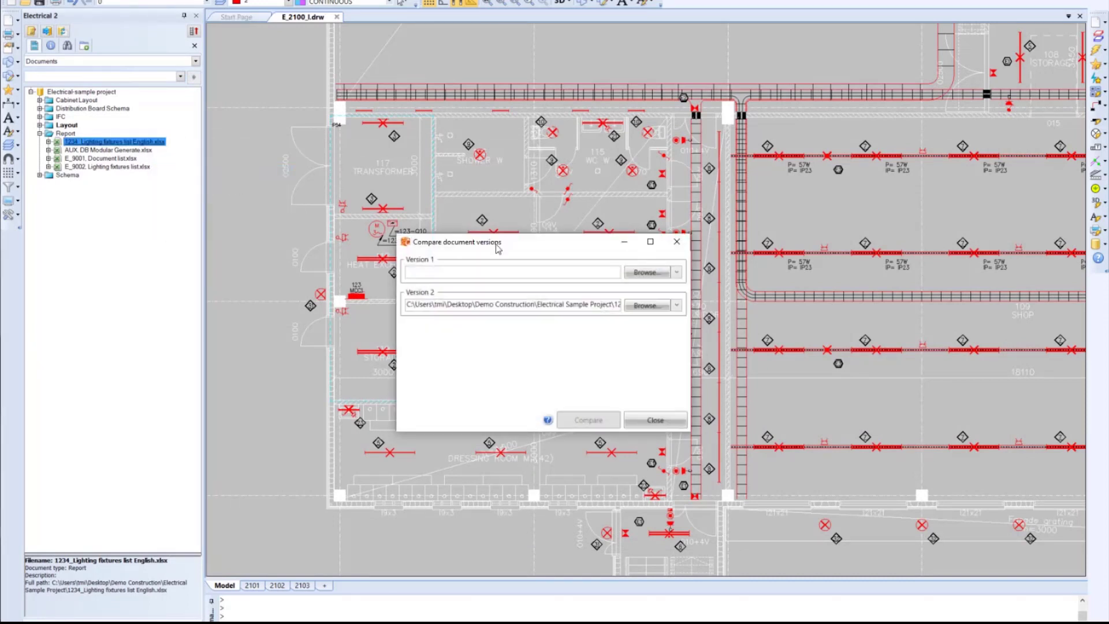
pyautogui.click(646, 272)
pyautogui.doubleClick(650, 335)
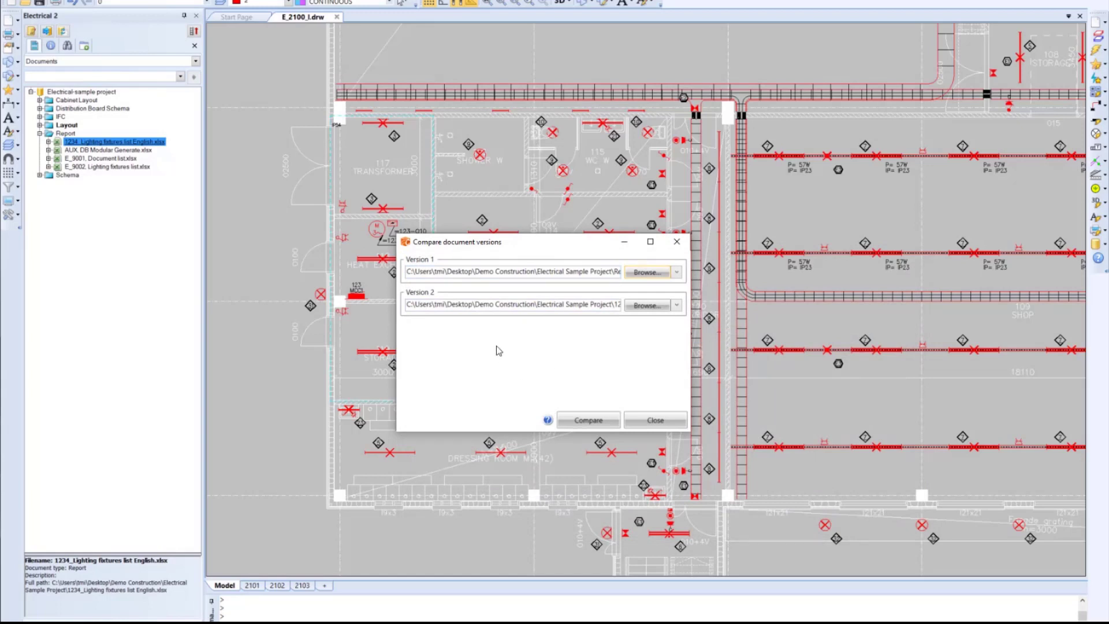
pyautogui.click(589, 420)
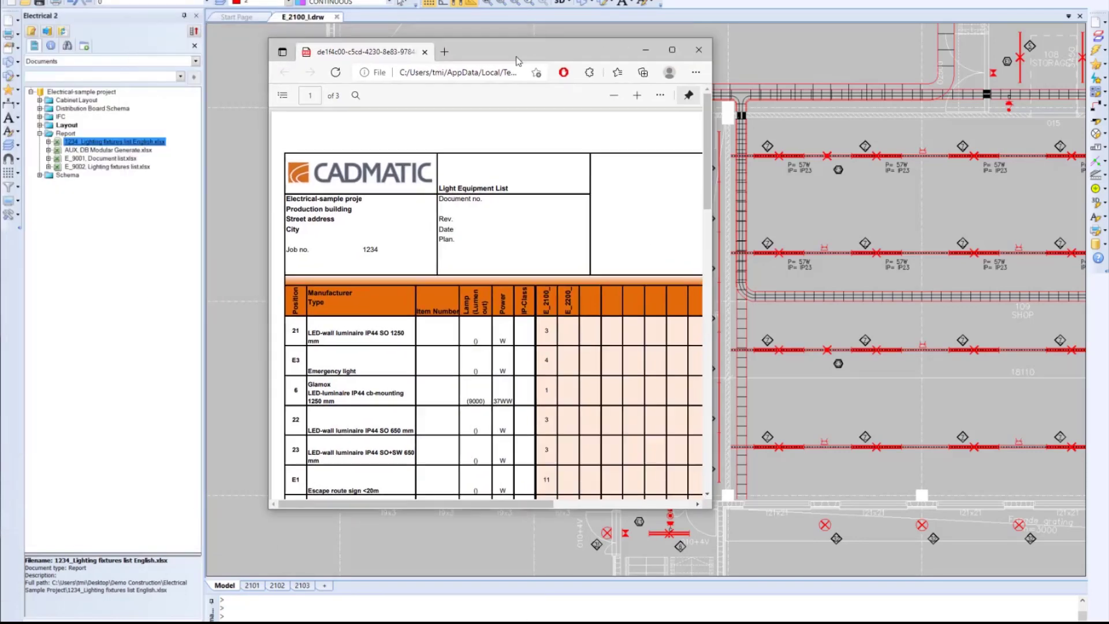
# Enlarge the comparison report and examine the highlighted luminaire changes across its three pages
pyautogui.click(673, 50)
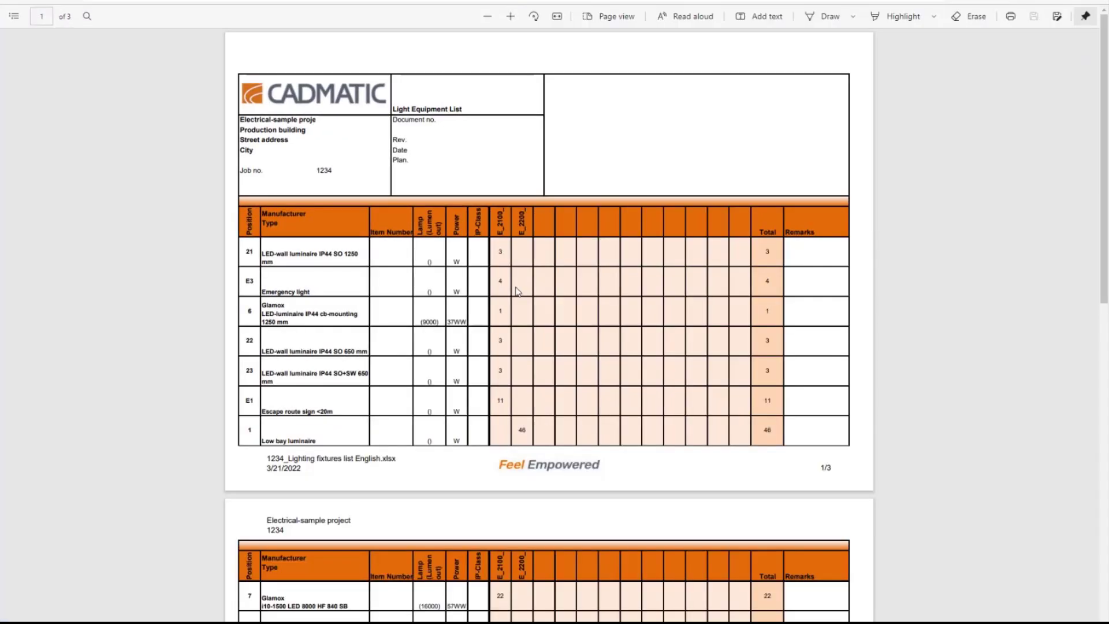
pyautogui.scroll(-3, 571, 332)
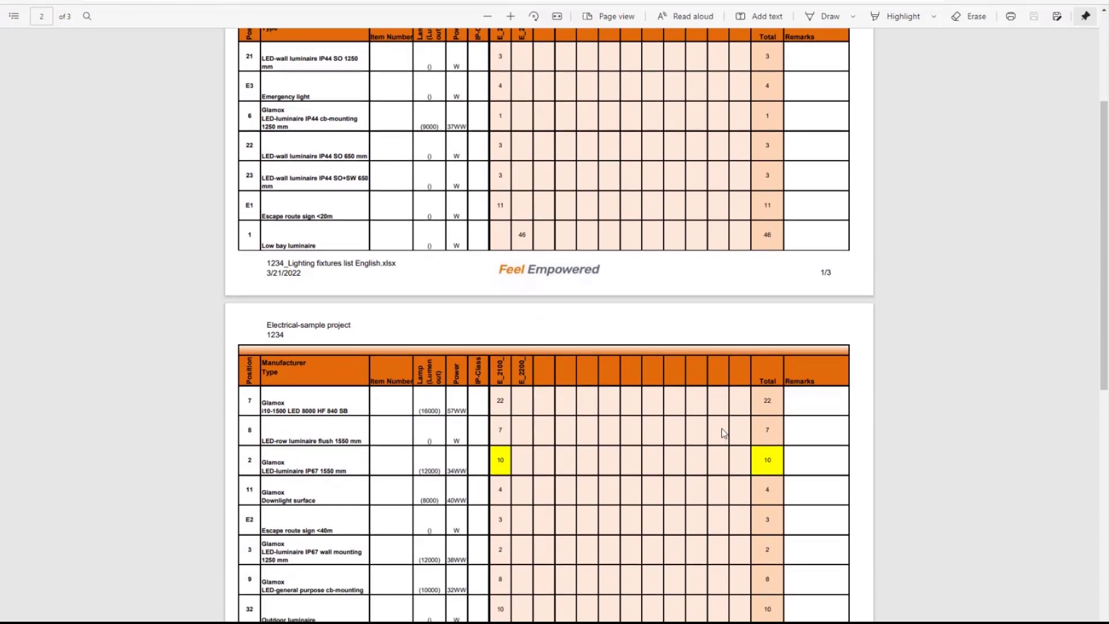
pyautogui.scroll(-2, 522, 460)
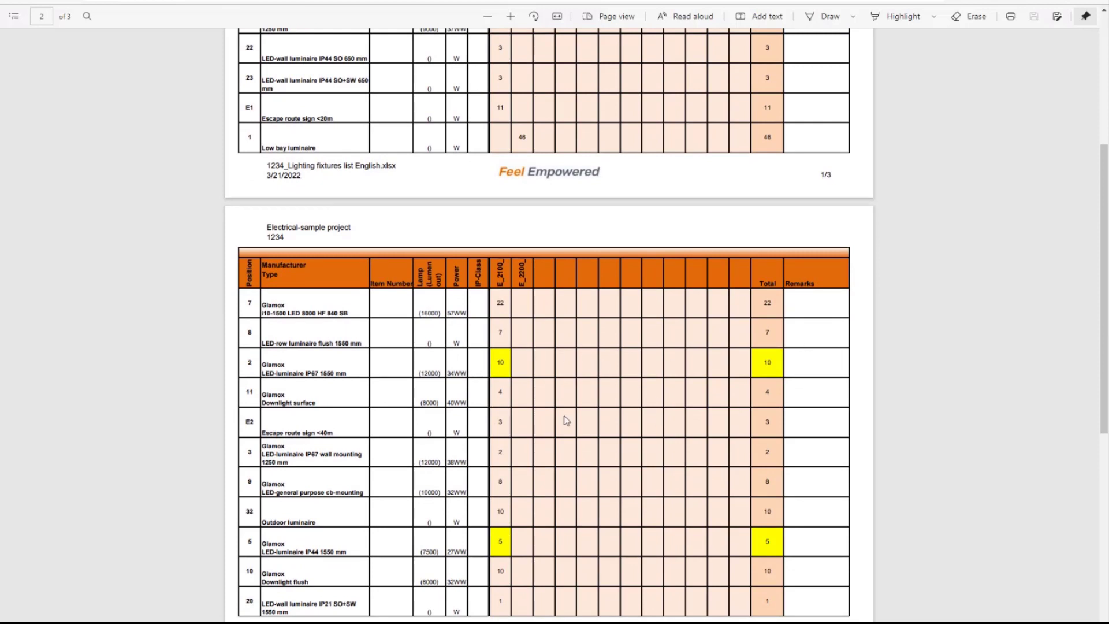
pyautogui.scroll(-2, 679, 339)
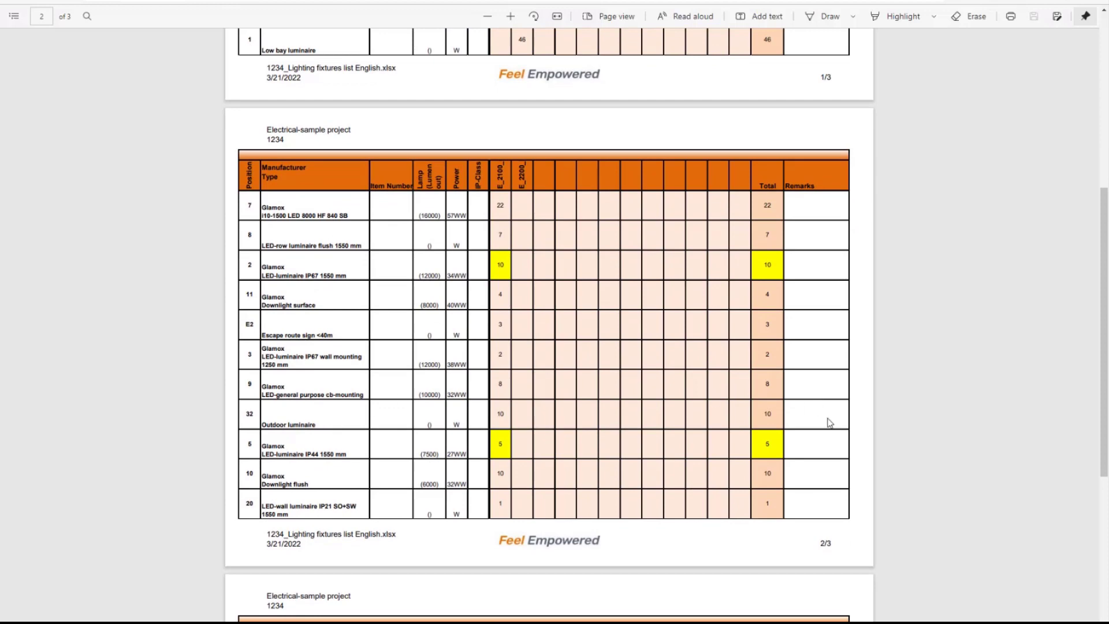
pyautogui.scroll(-6, 424, 396)
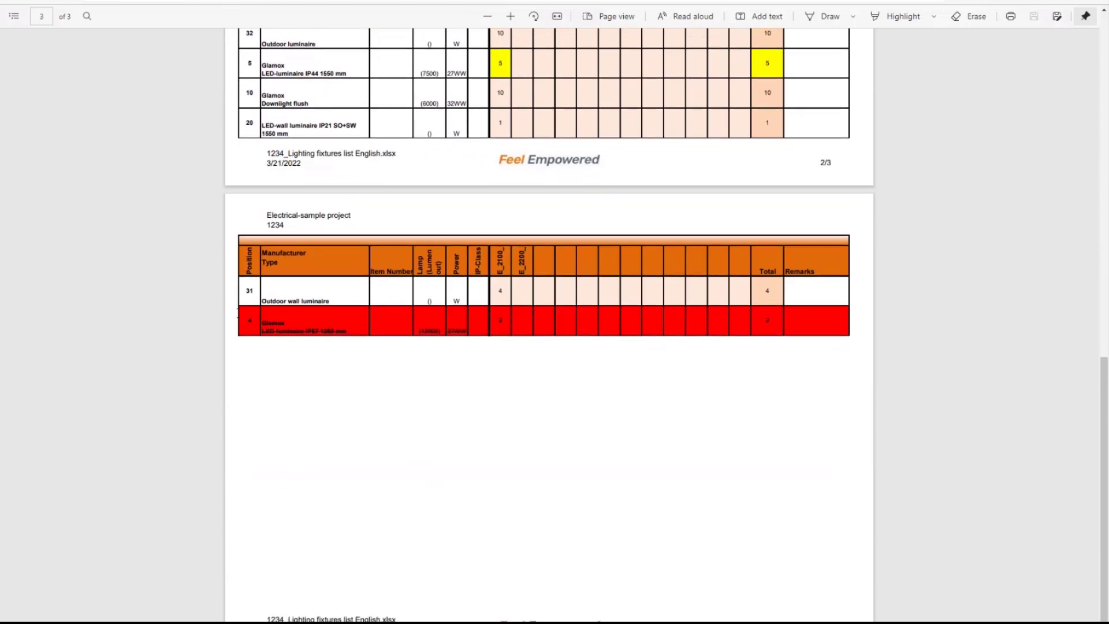
# Examine the struck-out luminaire row on page 3 of the comparison report and close the document comparison
pyautogui.moveTo(248, 320); pyautogui.dragTo(366, 332)
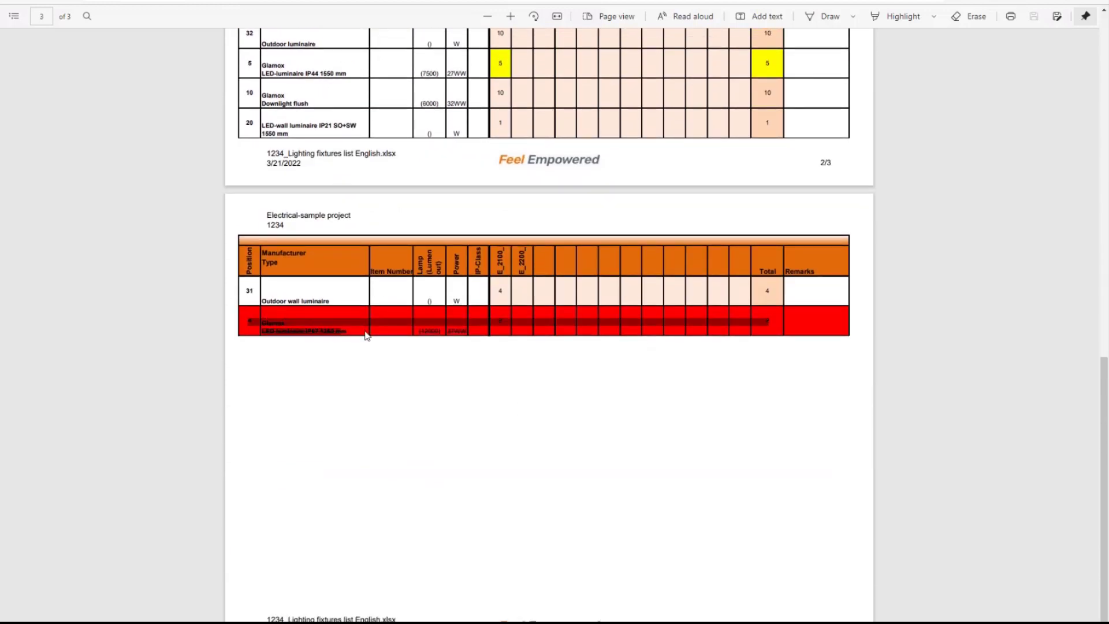
pyautogui.click(317, 376)
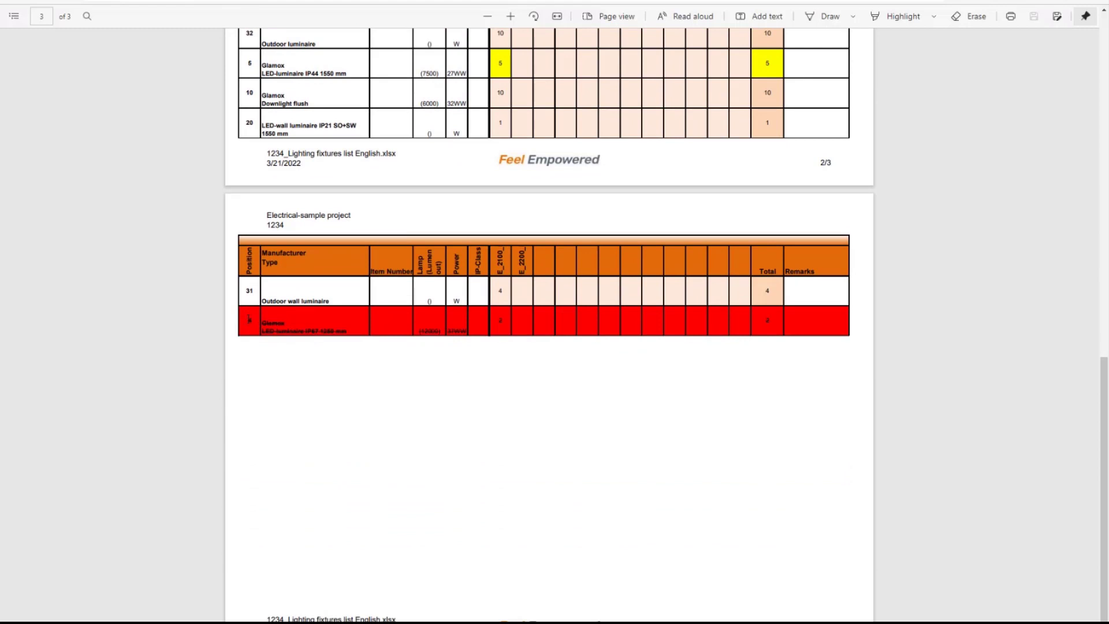
pyautogui.moveTo(254, 320); pyautogui.dragTo(254, 320)
pyautogui.click(281, 359)
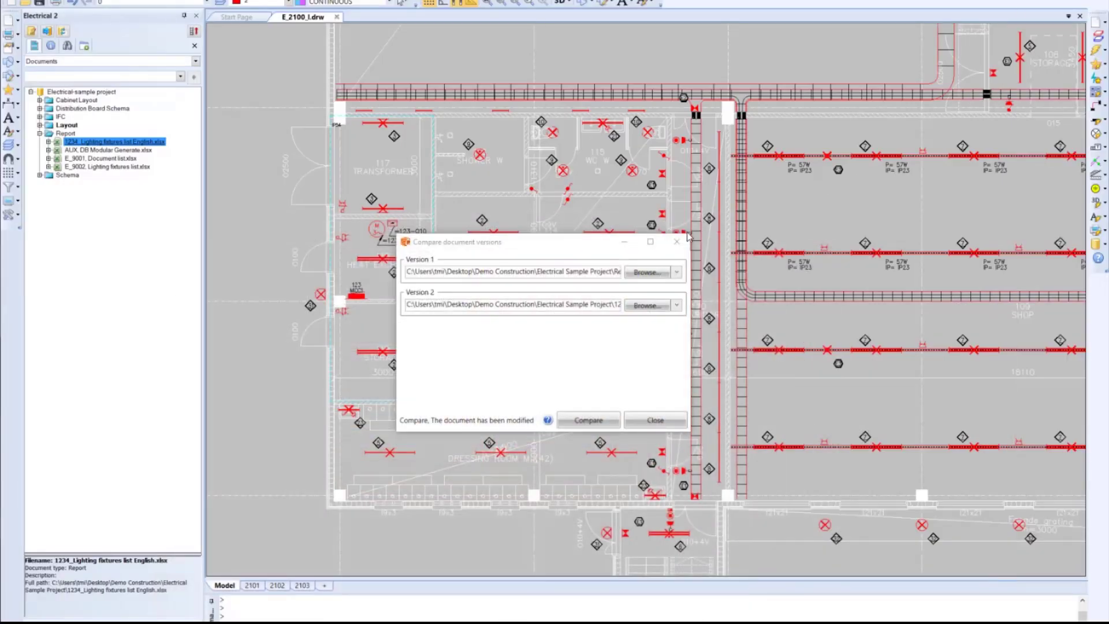
pyautogui.press('Escape')
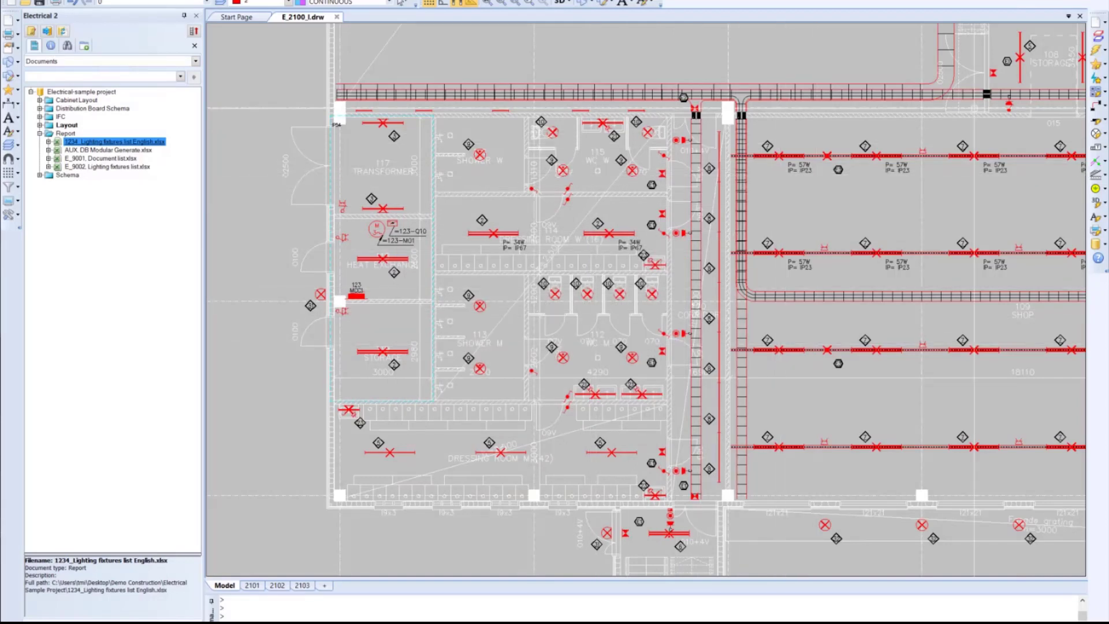
pyautogui.click(1094, 23)
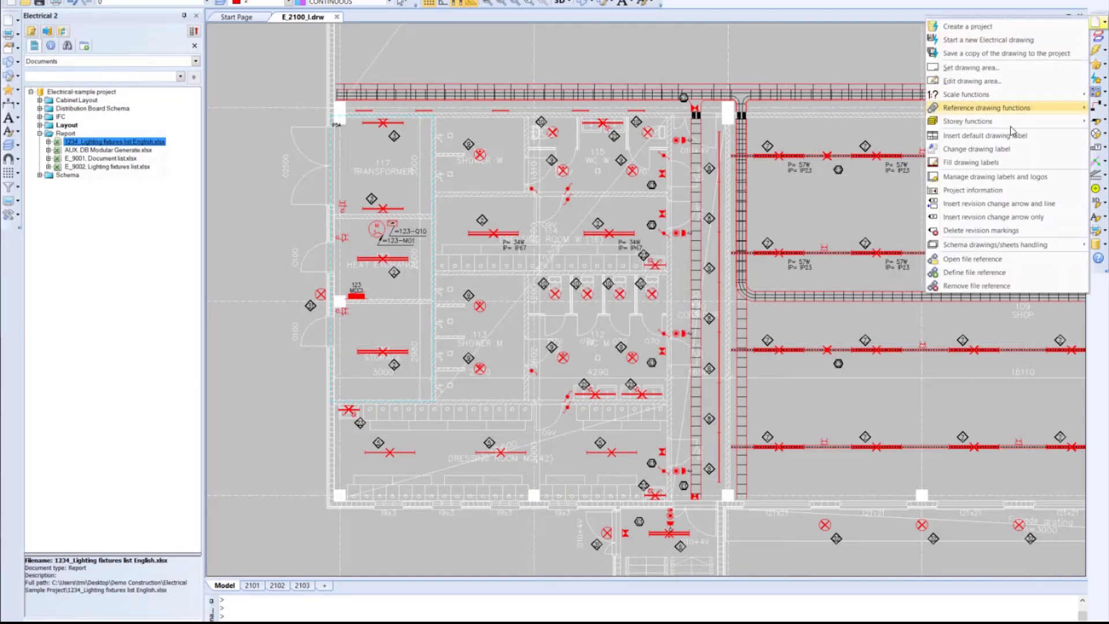
pyautogui.moveTo(986, 248)
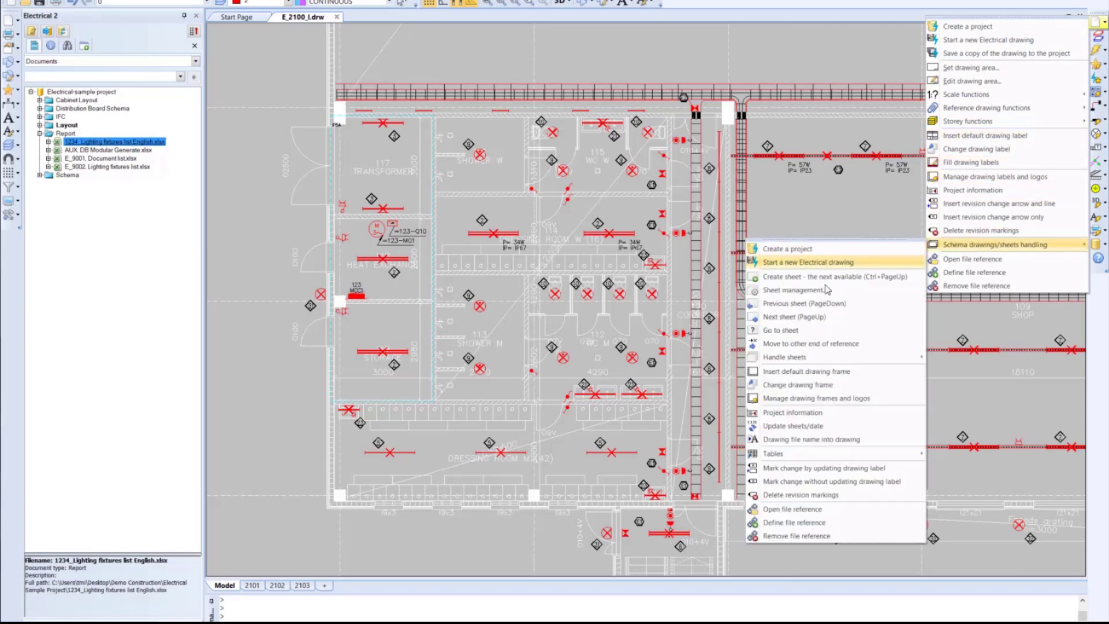
pyautogui.moveTo(833, 363)
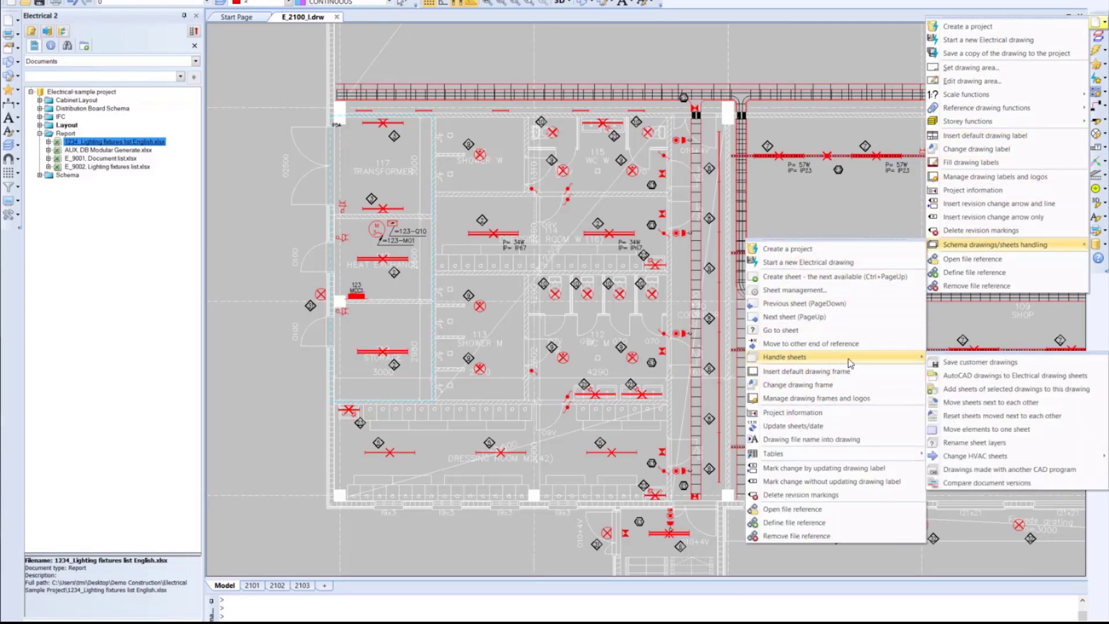
pyautogui.click(969, 483)
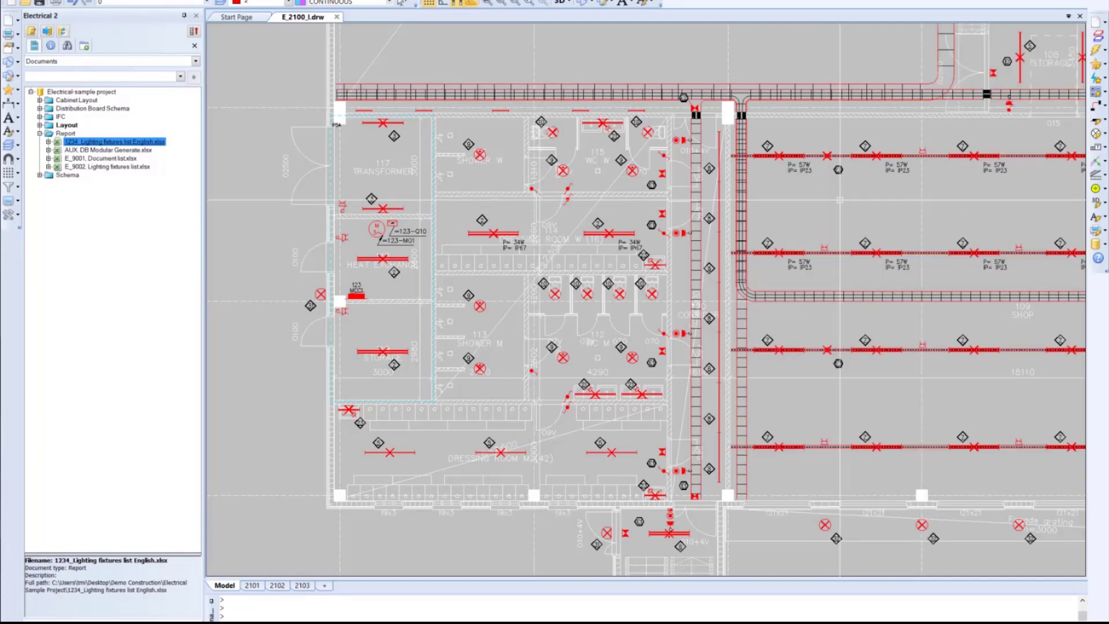
# Add a network cabinet with the ID DN1 to the drawing's data network
pyautogui.click(833, 172)
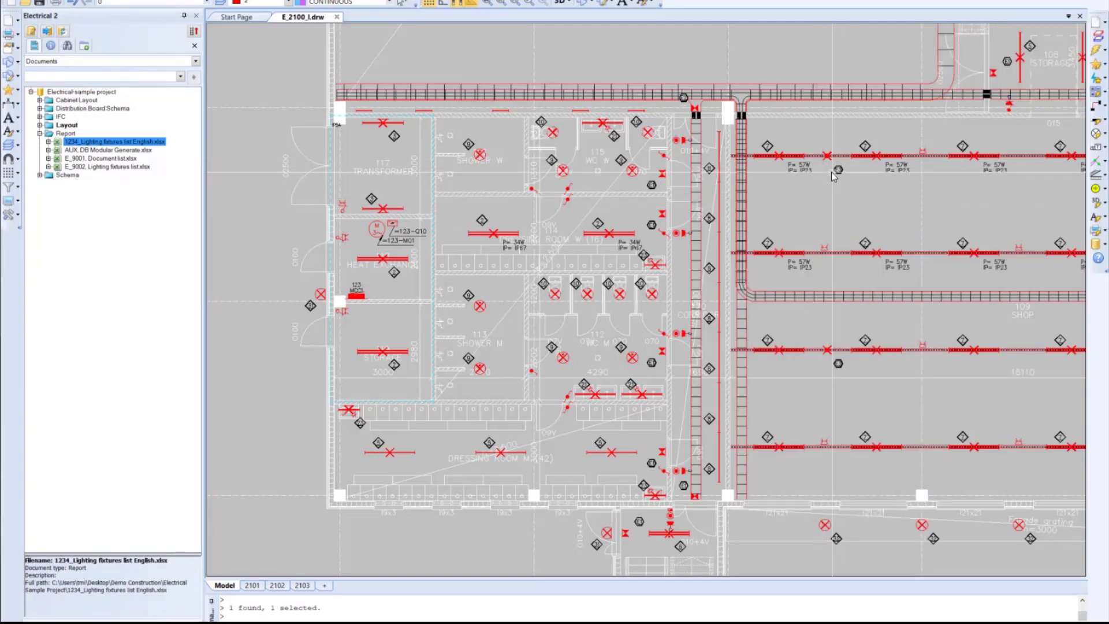
pyautogui.moveTo(826, 175); pyautogui.dragTo(509, 237, button='middle')
pyautogui.moveTo(641, 178); pyautogui.dragTo(457, 342, button='middle')
pyautogui.moveTo(689, 209); pyautogui.dragTo(609, 219, button='middle')
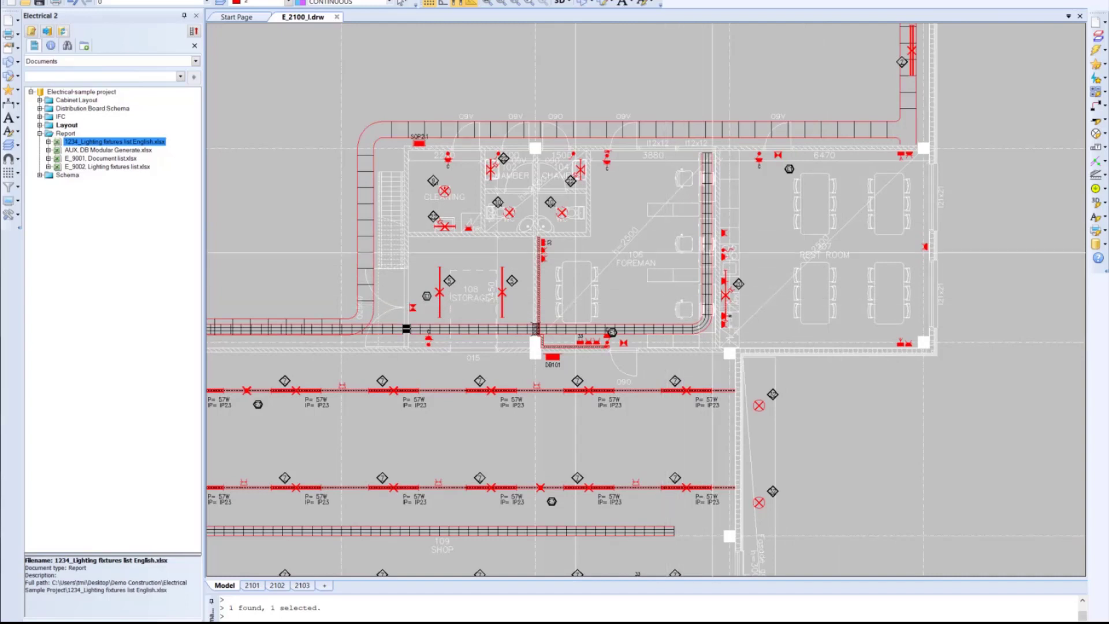
pyautogui.click(1099, 64)
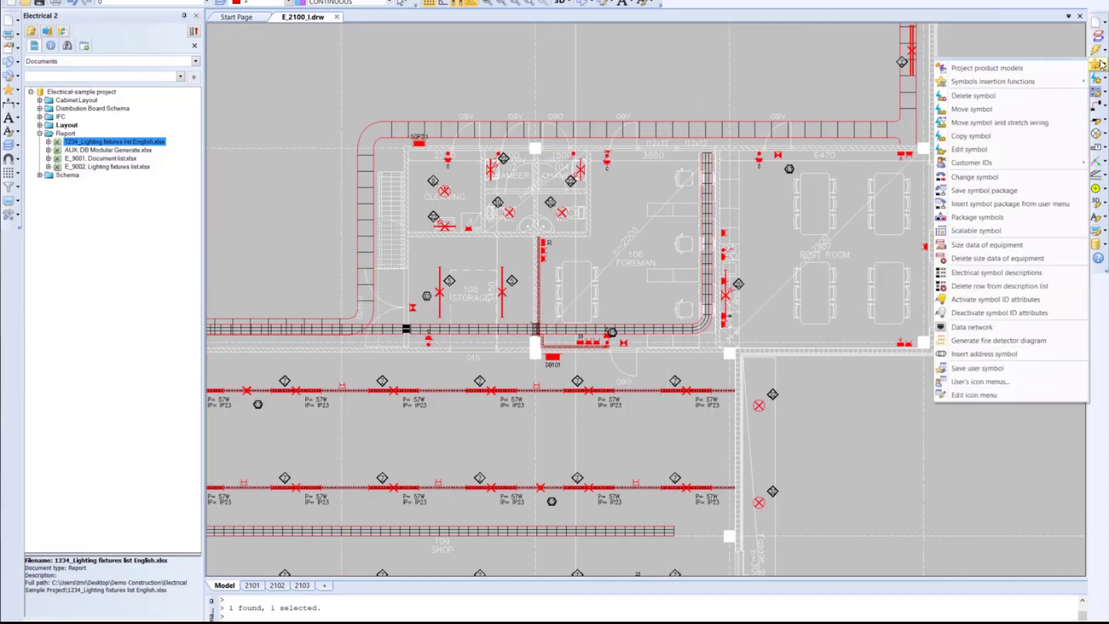
pyautogui.click(980, 329)
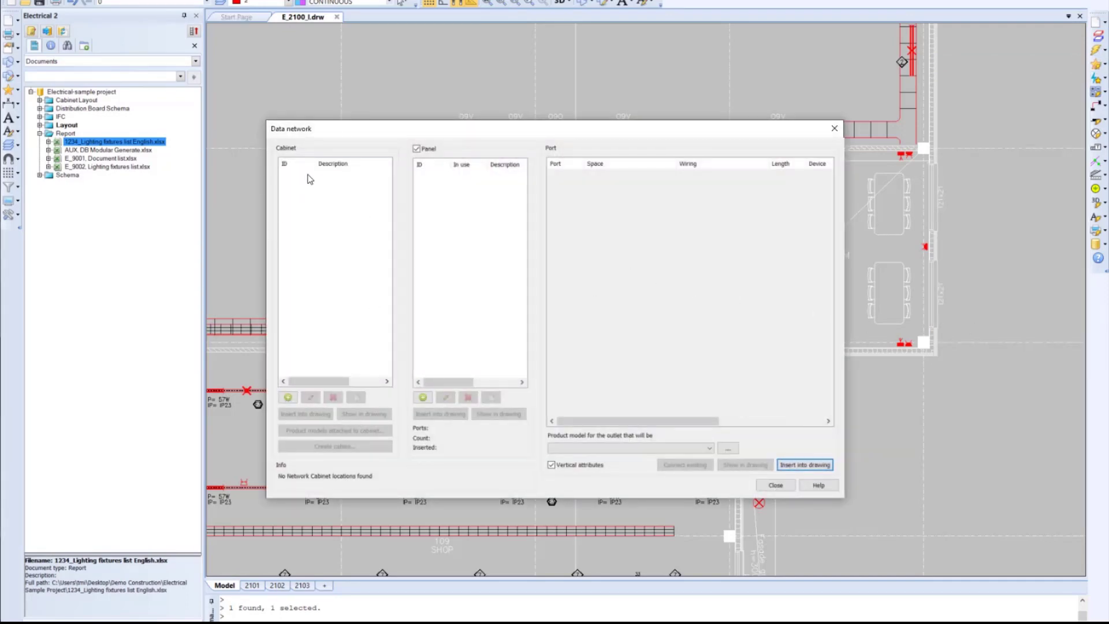
pyautogui.click(288, 398)
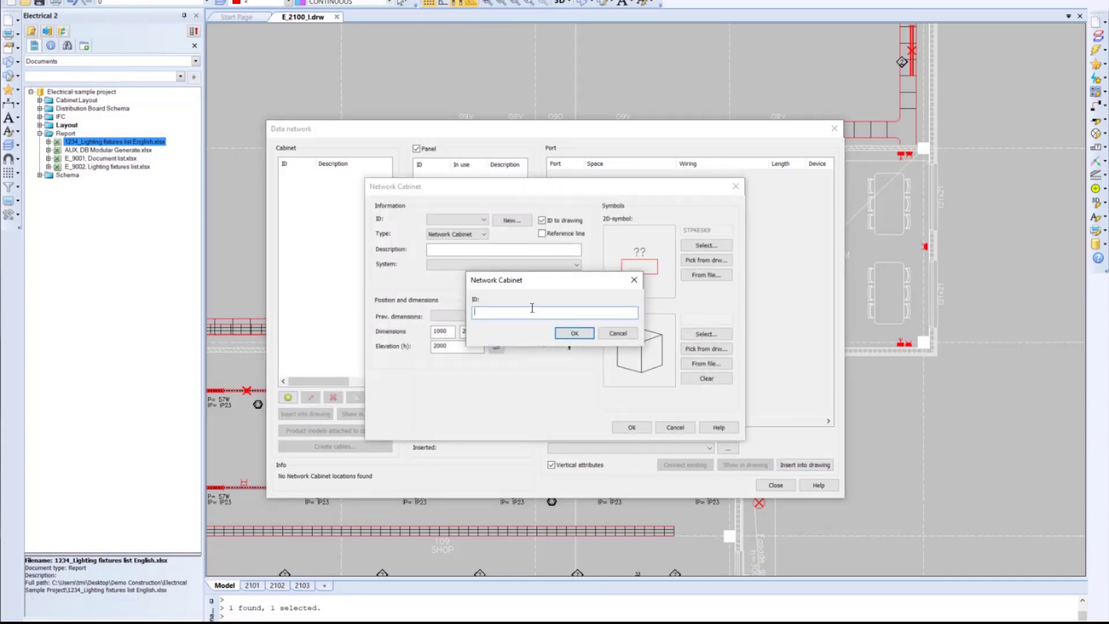
pyautogui.click(574, 334)
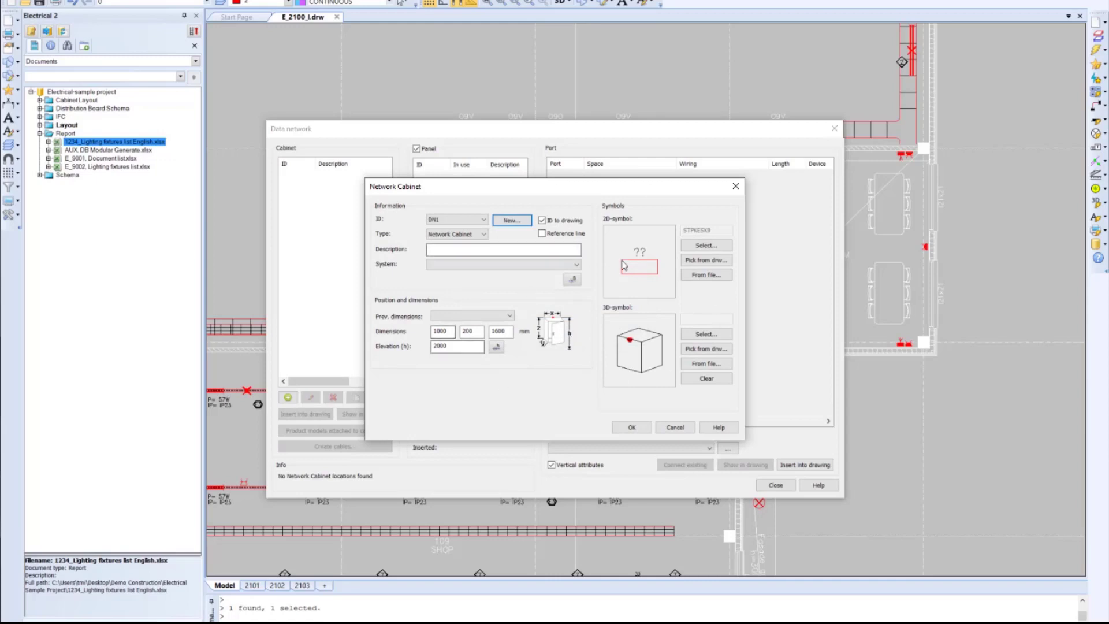
pyautogui.click(637, 431)
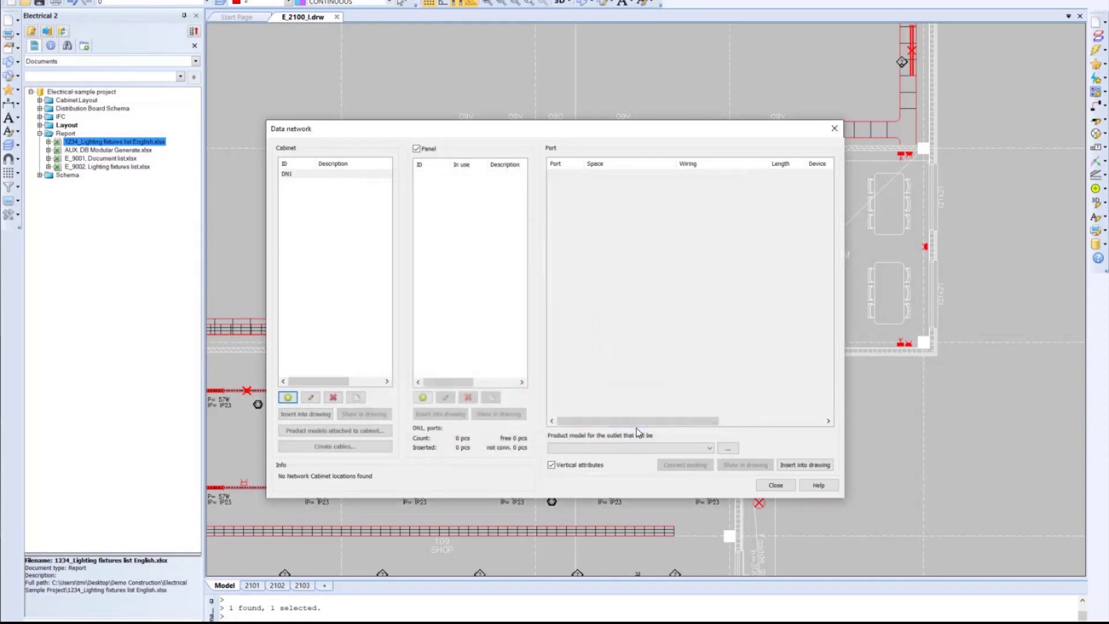
# Add panel P1 with a maximum of 16 ports to network cabinet DN1
pyautogui.click(421, 398)
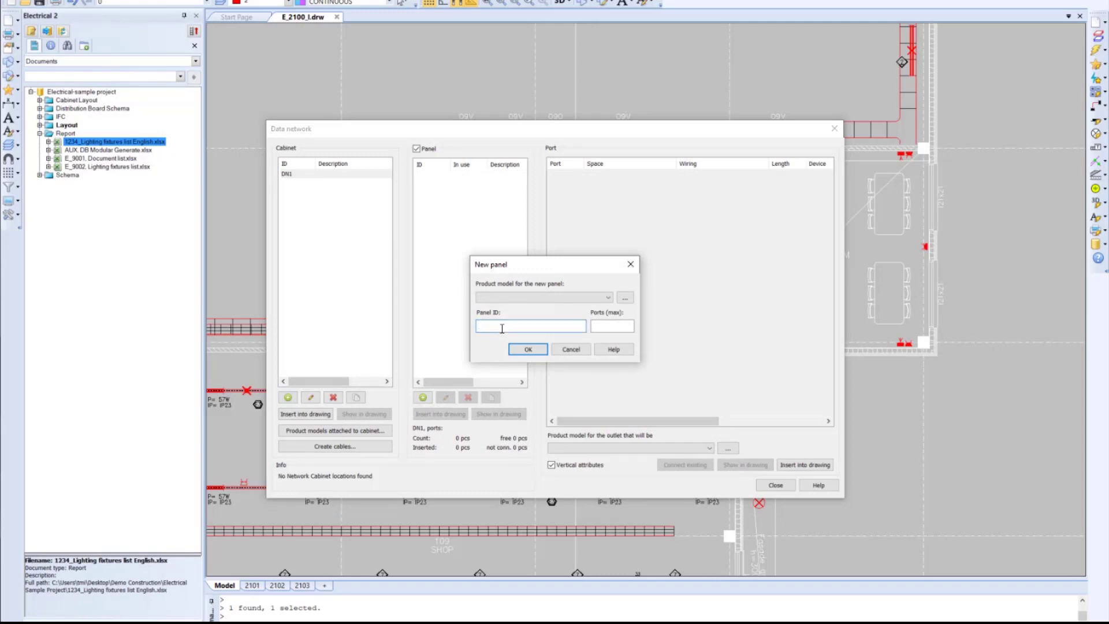
pyautogui.click(603, 324)
pyautogui.write('16')
pyautogui.click(528, 349)
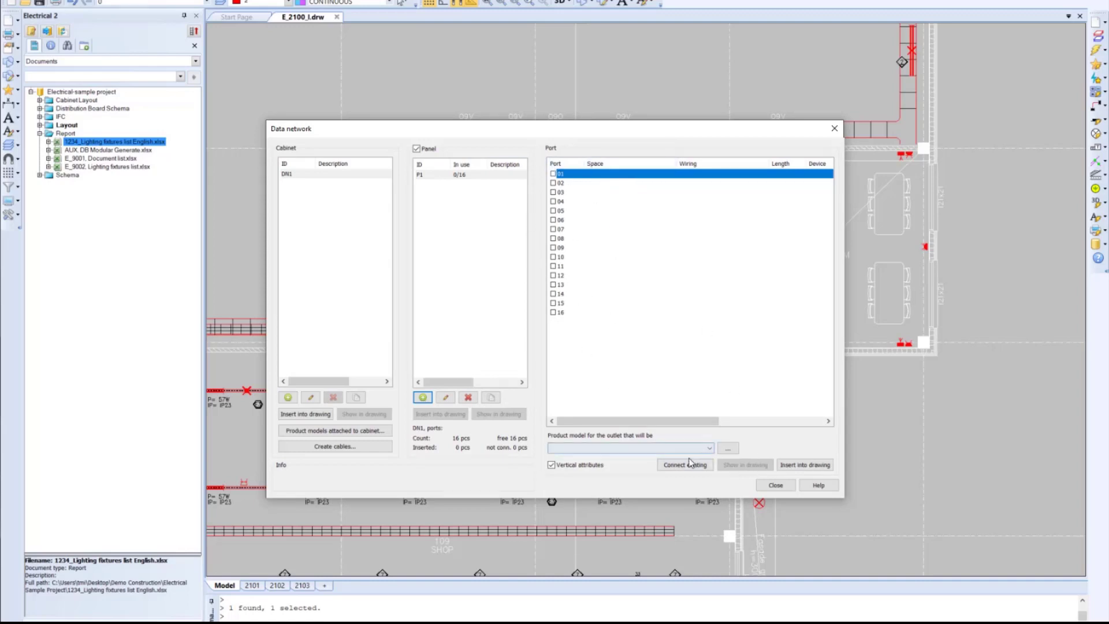
# Connect ports 01 to 04 of panel P1 to the two existing data outlets in room 106 FOREMAN
pyautogui.keyDown('shift'); pyautogui.click(560, 201); pyautogui.keyUp('shift')
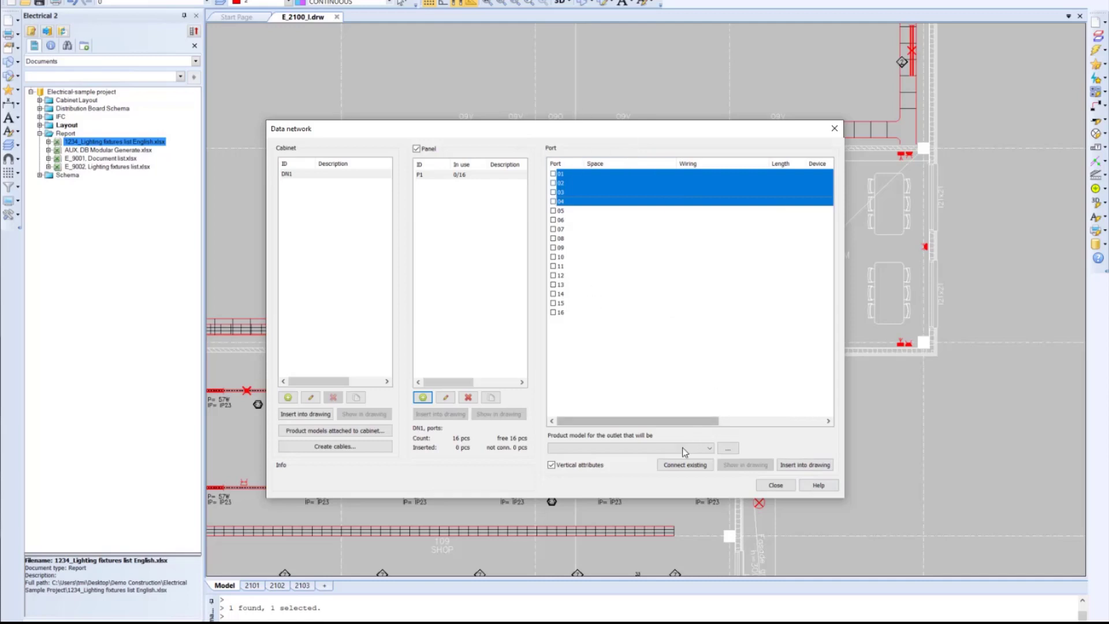
pyautogui.click(684, 465)
pyautogui.scroll(2, 575, 325)
pyautogui.click(588, 364)
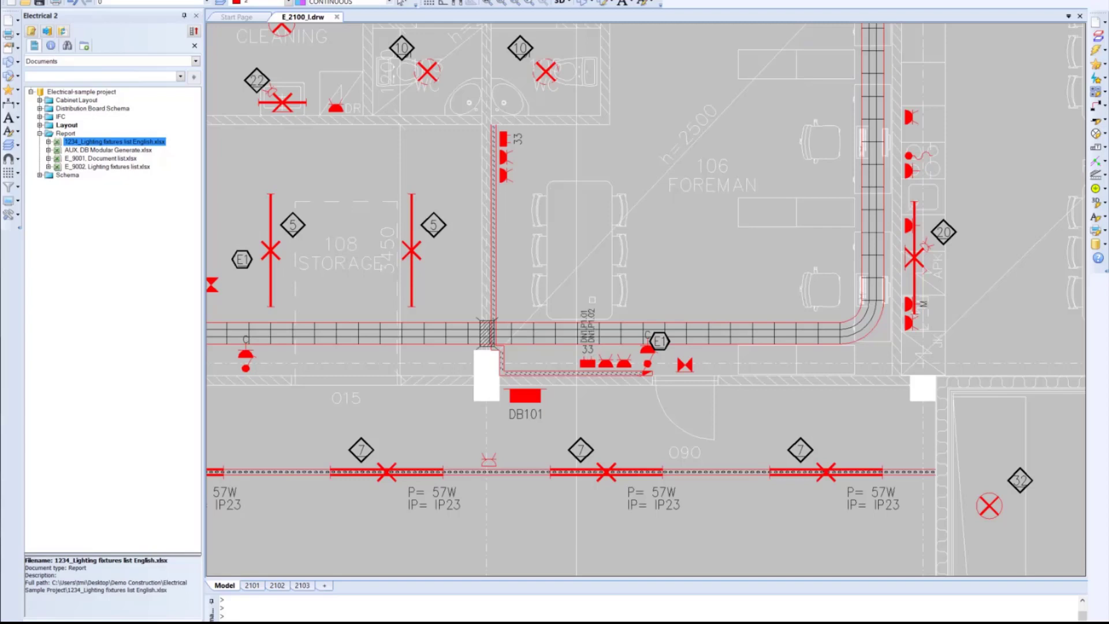
pyautogui.scroll(1, 565, 174)
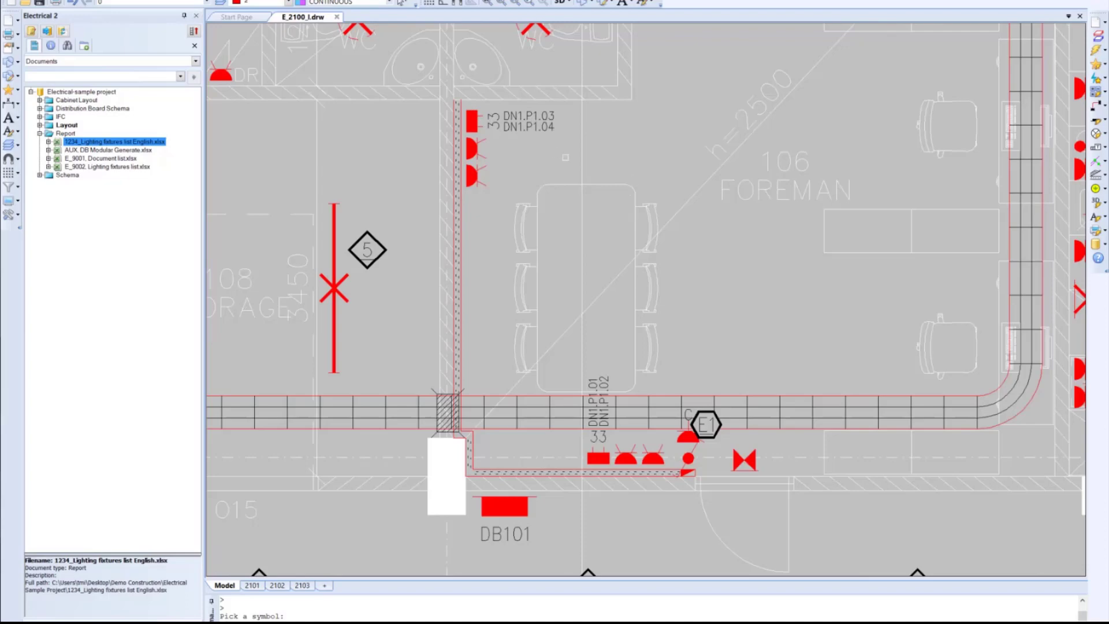
pyautogui.scroll(-2, 565, 158)
pyautogui.moveTo(570, 158); pyautogui.dragTo(563, 197, button='middle')
pyautogui.press('Escape')
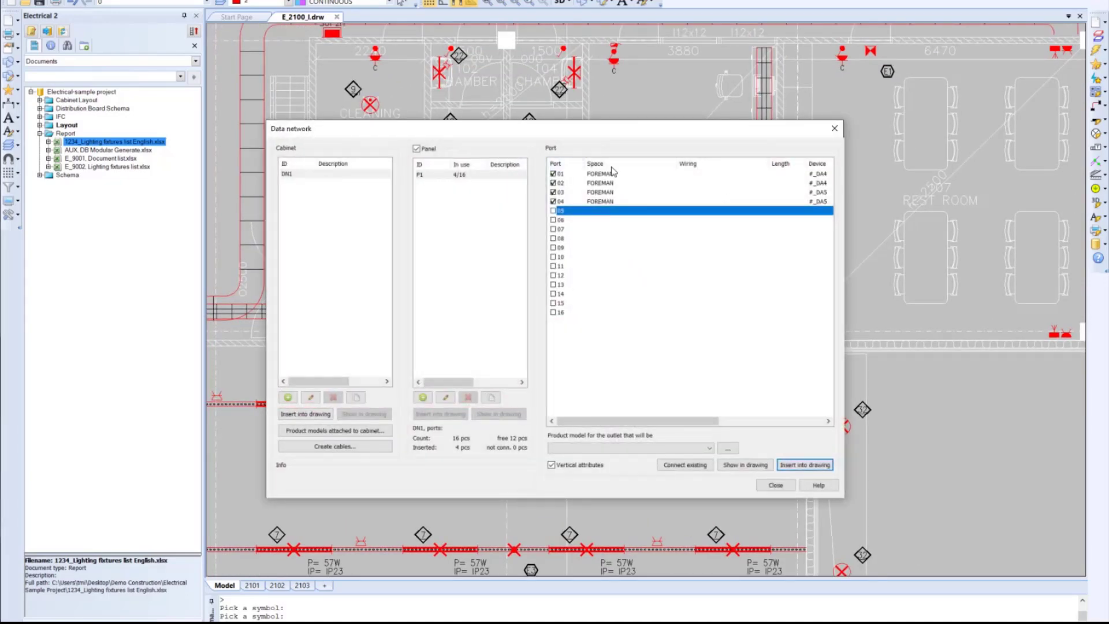
# Create cables between the data outlets and the selected cabinet DN1 only, and close the data network settings
pyautogui.moveTo(647, 137)
pyautogui.mouseDown()
pyautogui.moveTo(639, 296)
pyautogui.moveTo(306, 237)
pyautogui.moveTo(289, 254)
pyautogui.moveTo(305, 256)
pyautogui.mouseUp()
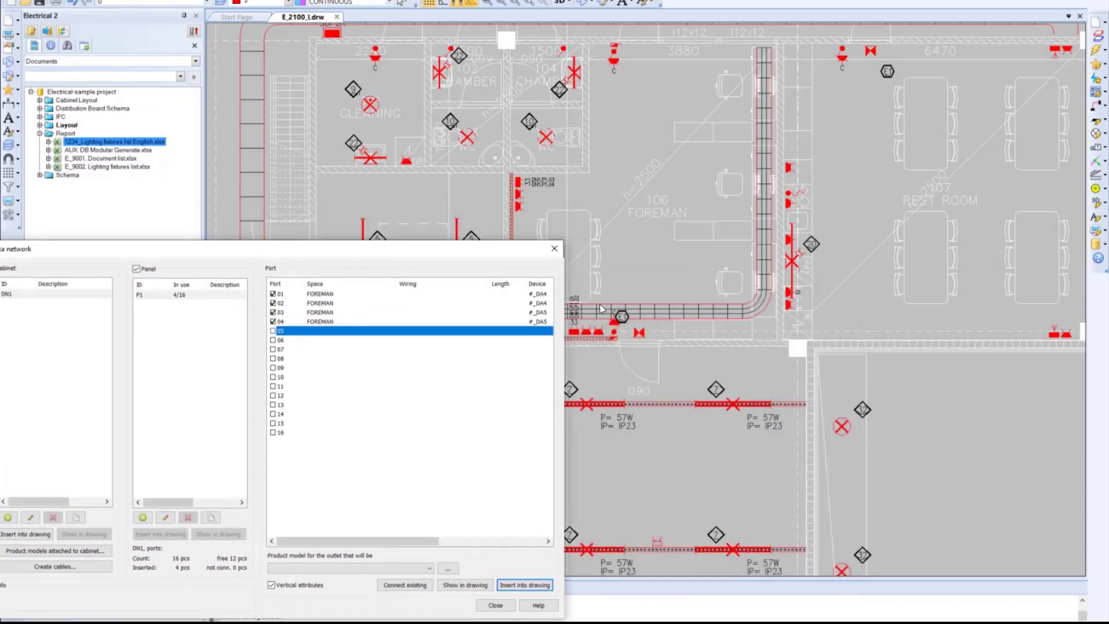
pyautogui.moveTo(285, 248); pyautogui.dragTo(505, 241)
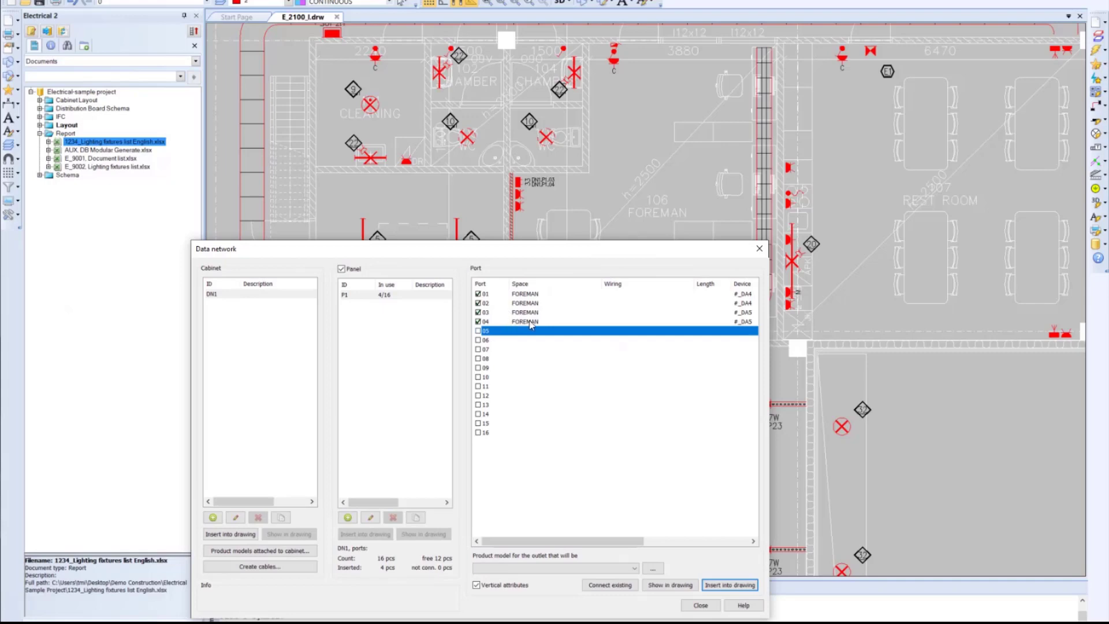
pyautogui.click(539, 299)
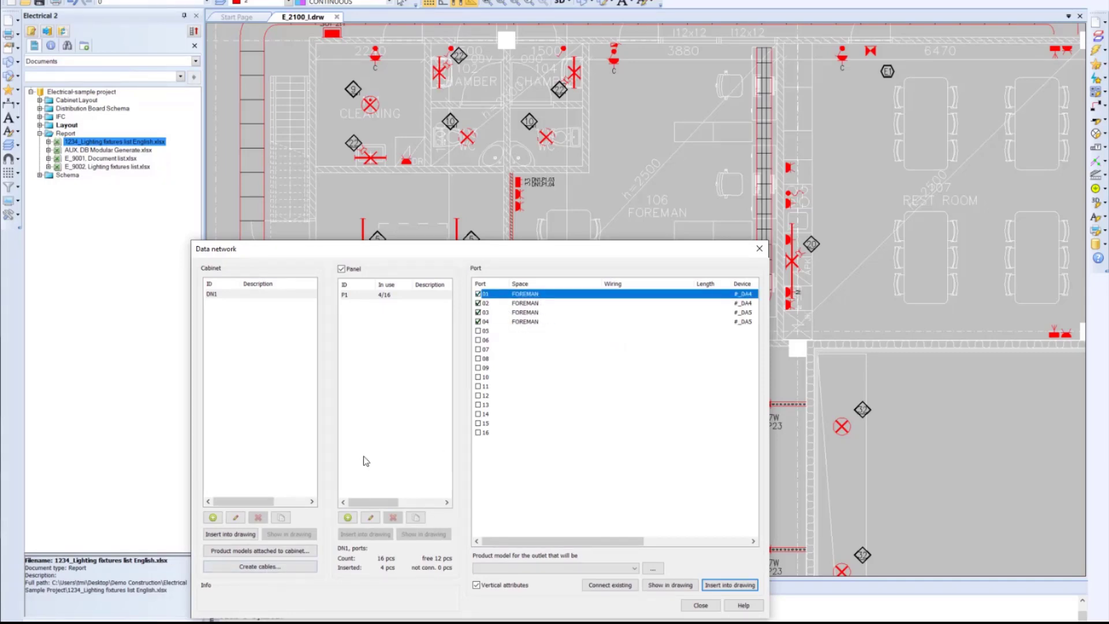
pyautogui.click(268, 569)
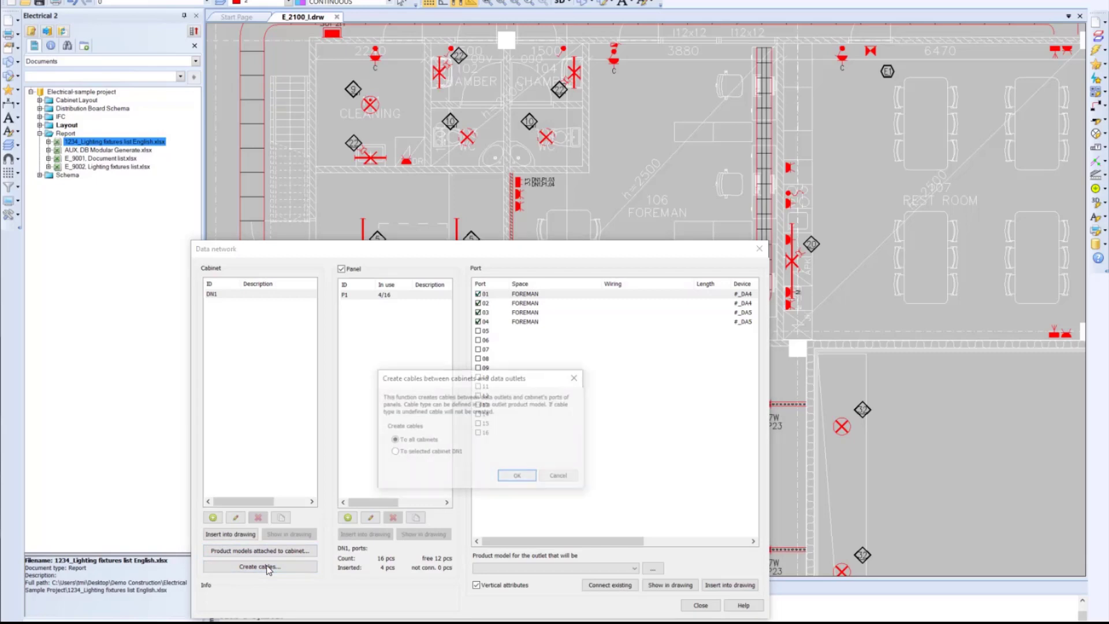
pyautogui.click(435, 453)
pyautogui.click(517, 476)
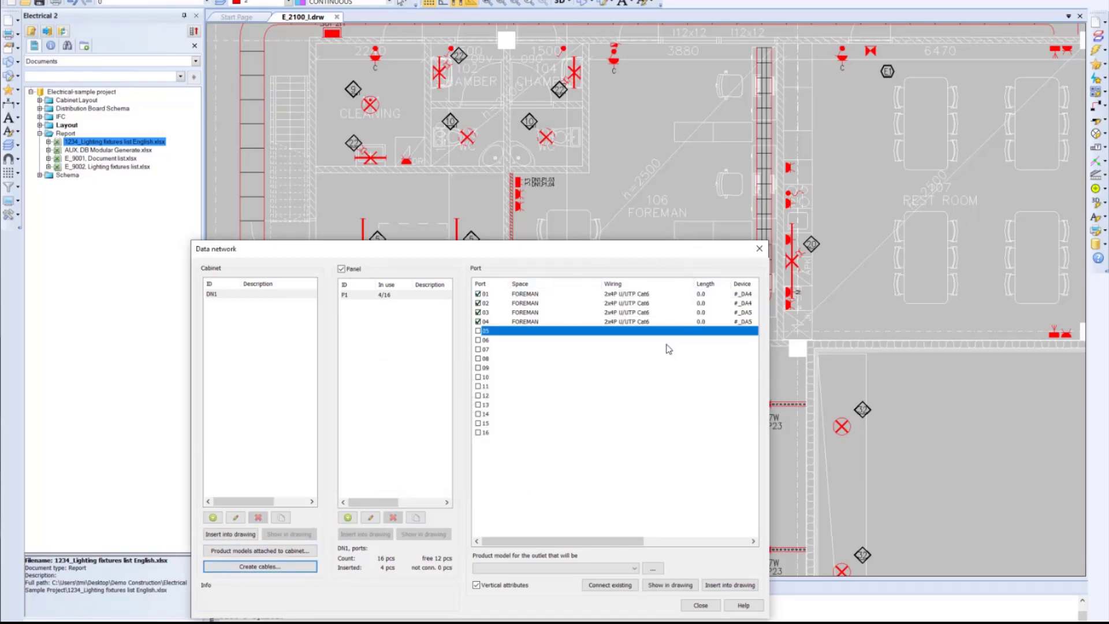
pyautogui.moveTo(617, 248)
pyautogui.mouseDown()
pyautogui.moveTo(632, 345)
pyautogui.moveTo(608, 320)
pyautogui.moveTo(749, 213)
pyautogui.mouseUp()
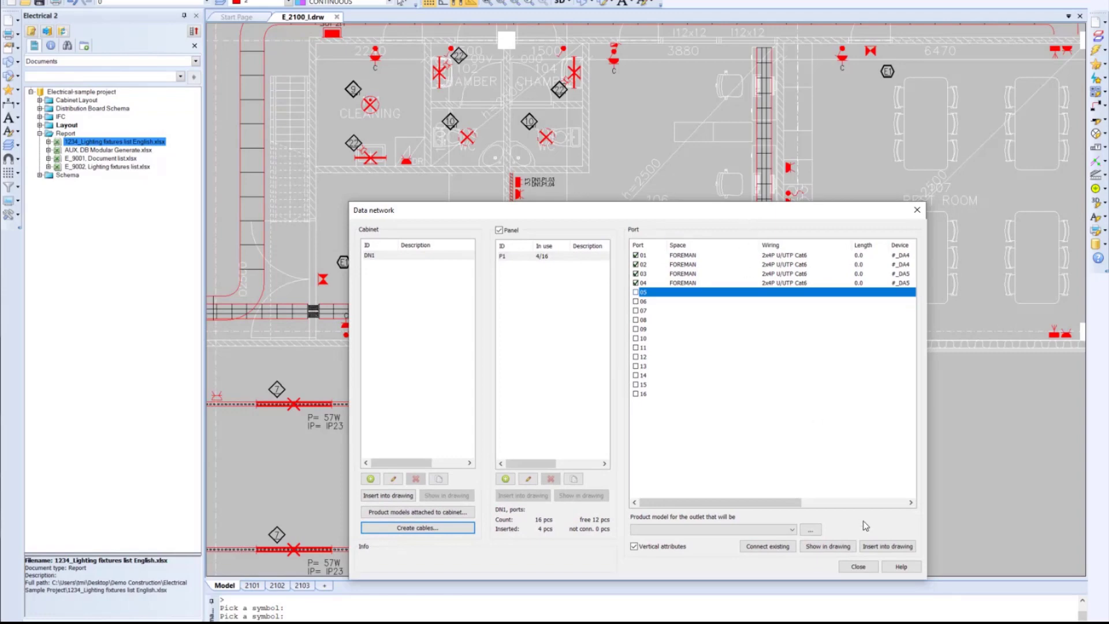
pyautogui.click(859, 567)
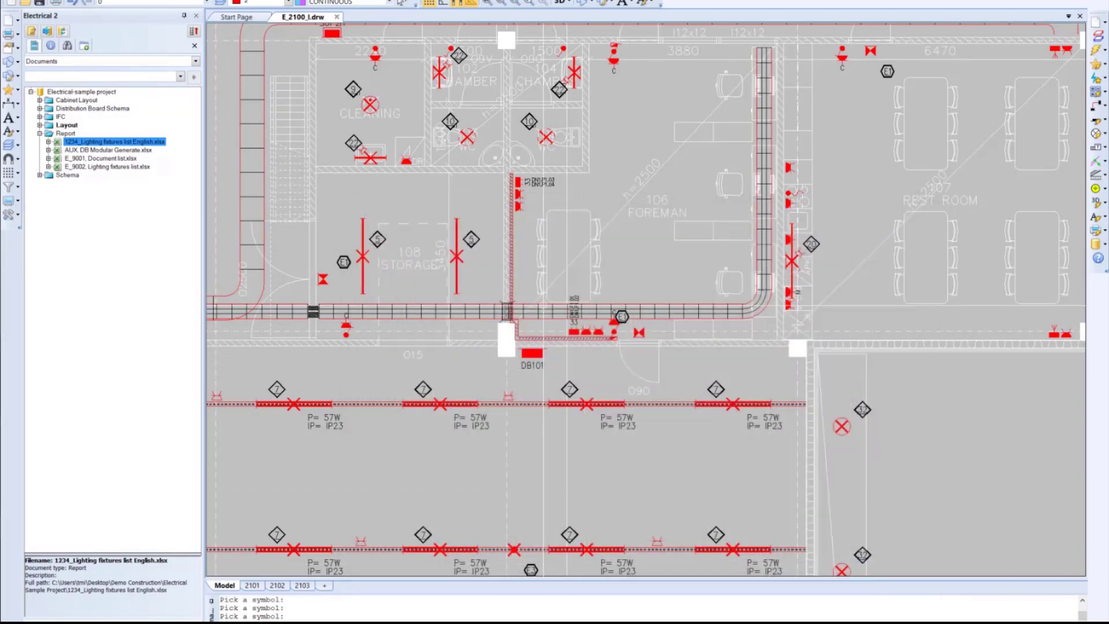
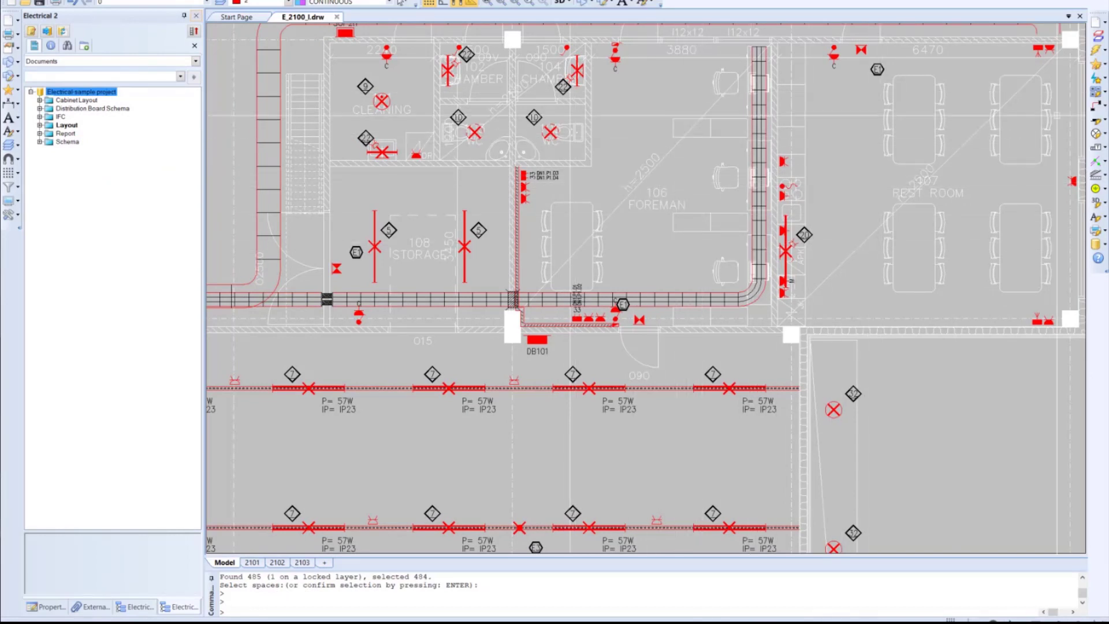
# Make the Space - boundary, Space - names and Space - numbers layers visible in the drawing
pyautogui.click(1097, 52)
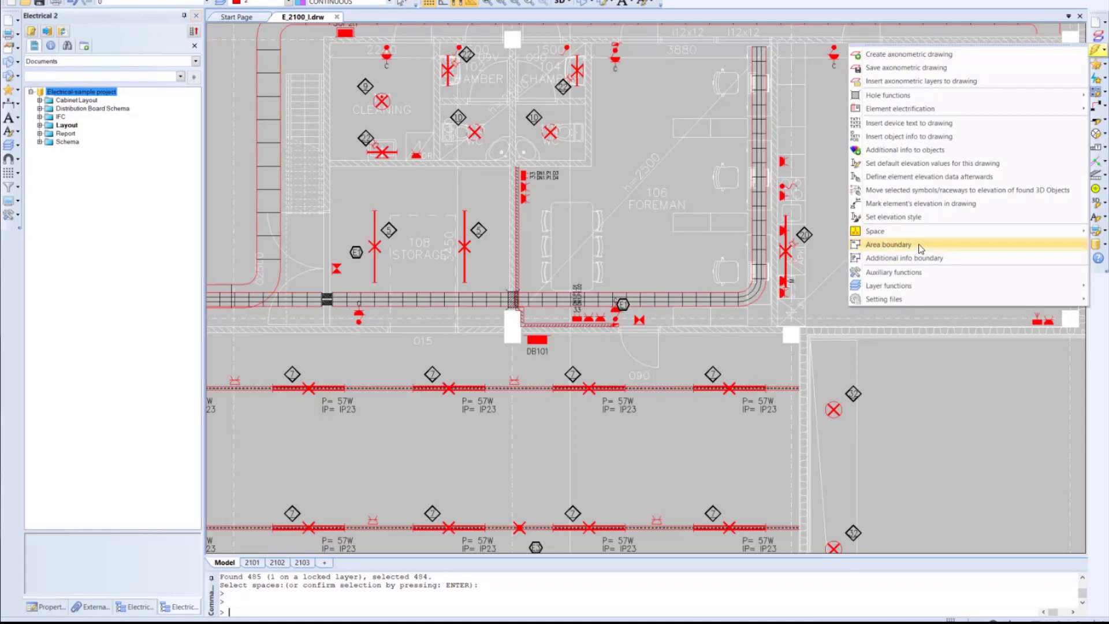
pyautogui.click(650, 169)
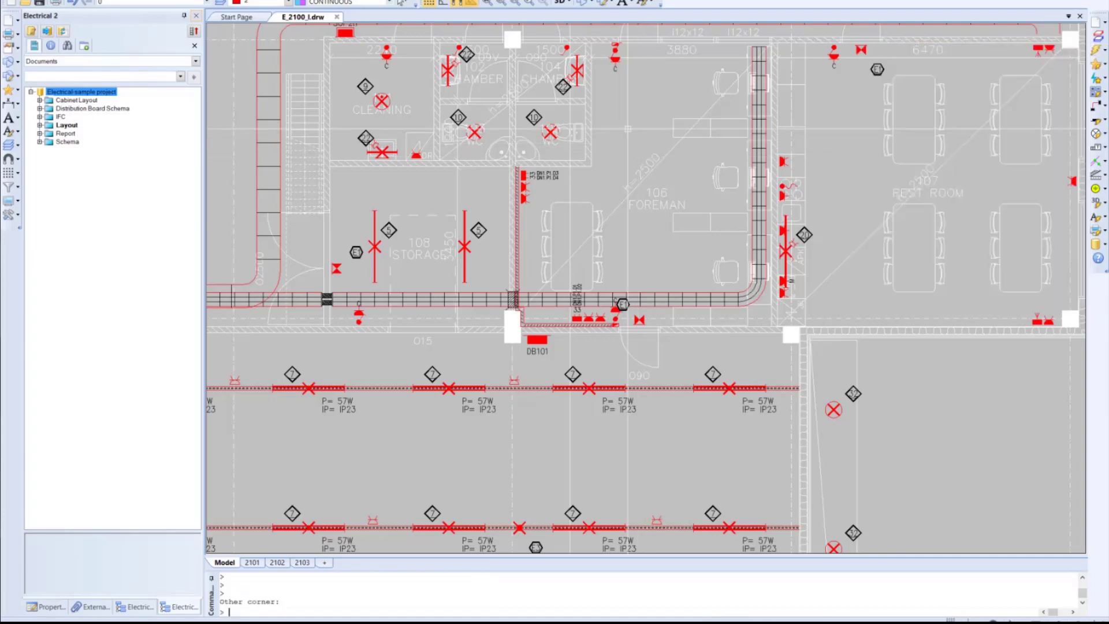
pyautogui.click(218, 2)
pyautogui.scroll(-10, 647, 395)
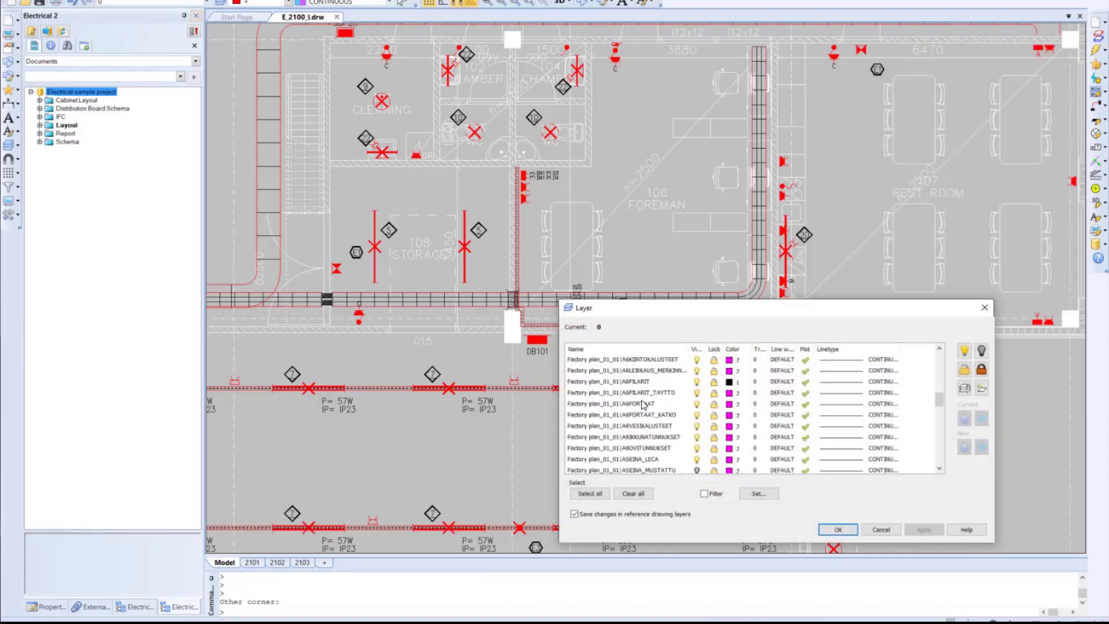
pyautogui.click(697, 427)
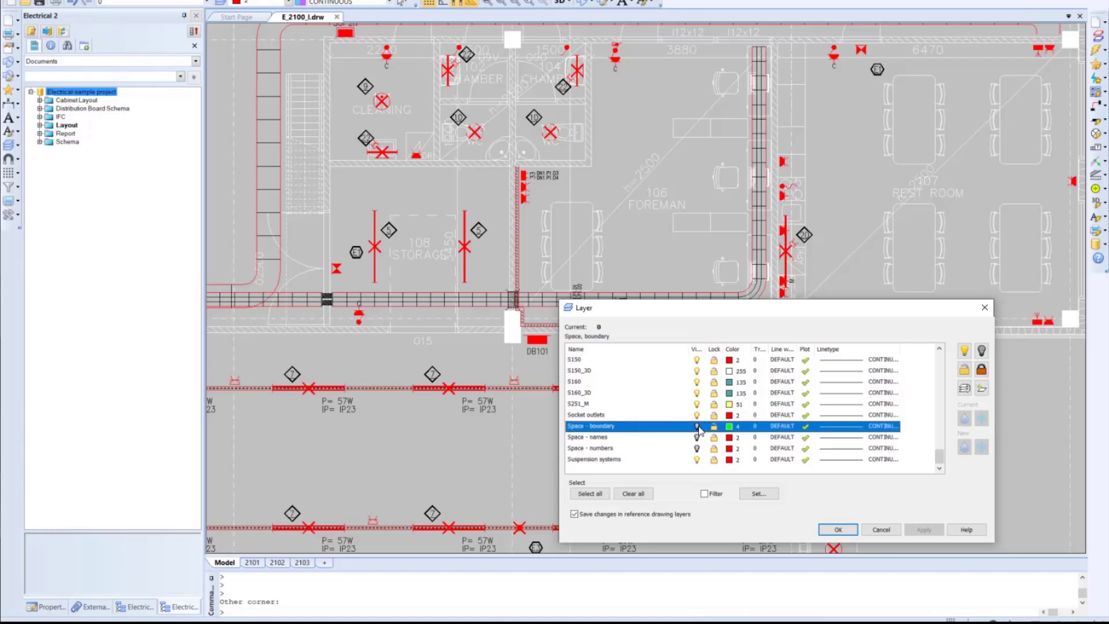
pyautogui.click(697, 438)
pyautogui.click(697, 449)
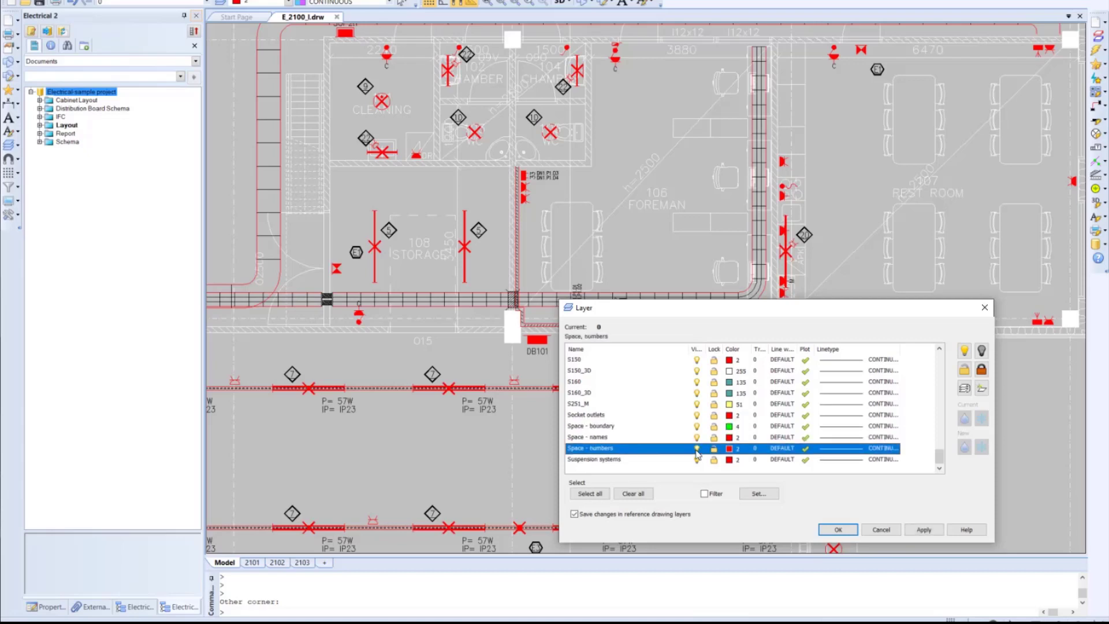
pyautogui.click(837, 529)
# Create a DIALux project from the drawing's space objects
pyautogui.moveTo(834, 465); pyautogui.dragTo(621, 516, button='middle')
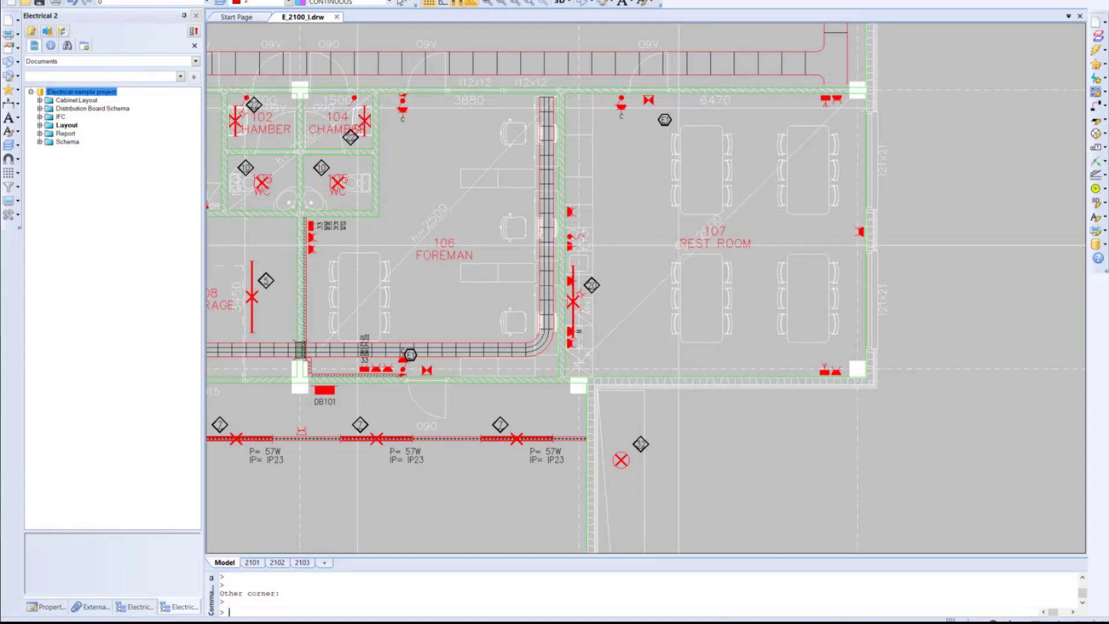
pyautogui.moveTo(396, 244)
pyautogui.mouseDown(button='middle')
pyautogui.moveTo(447, 245)
pyautogui.moveTo(524, 280)
pyautogui.mouseUp(button='middle')
pyautogui.scroll(-5, 465, 263)
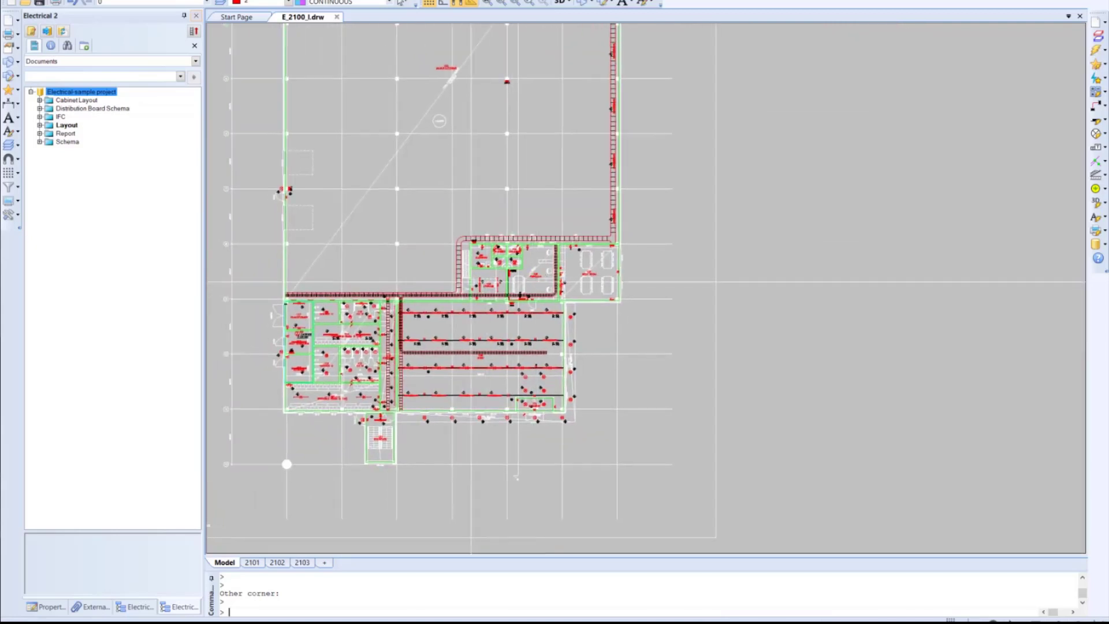
pyautogui.scroll(5, 579, 264)
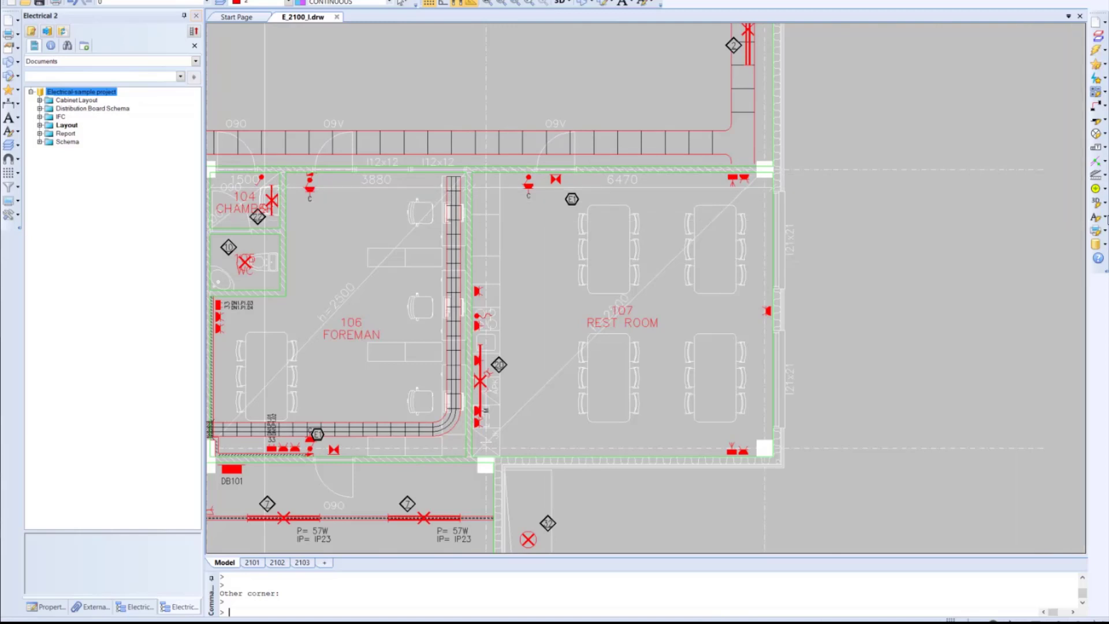
pyautogui.click(1096, 133)
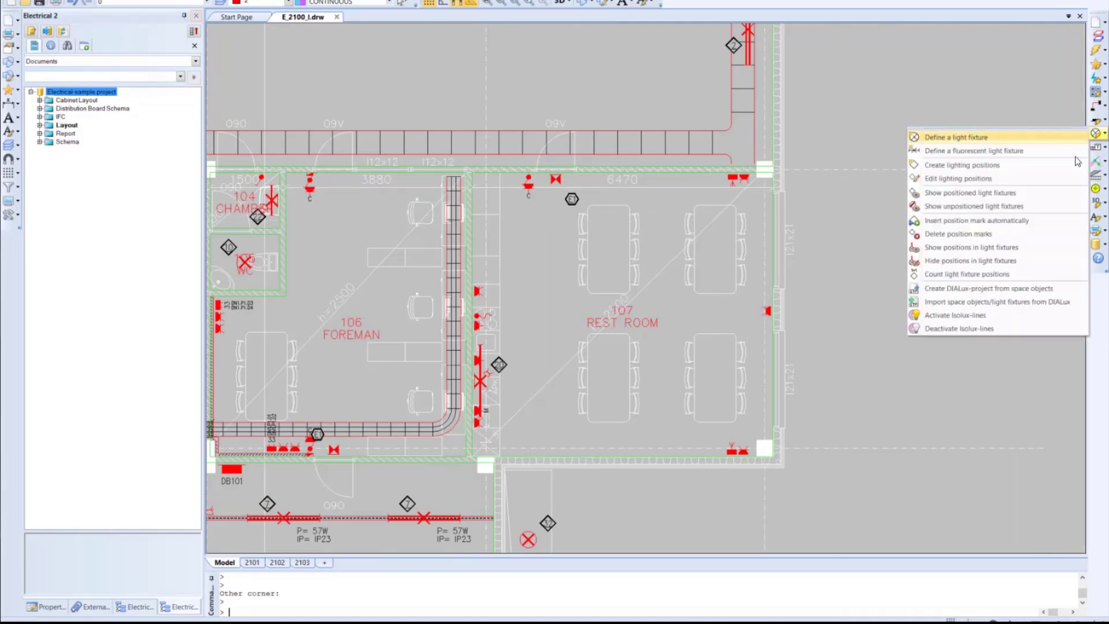
pyautogui.click(998, 290)
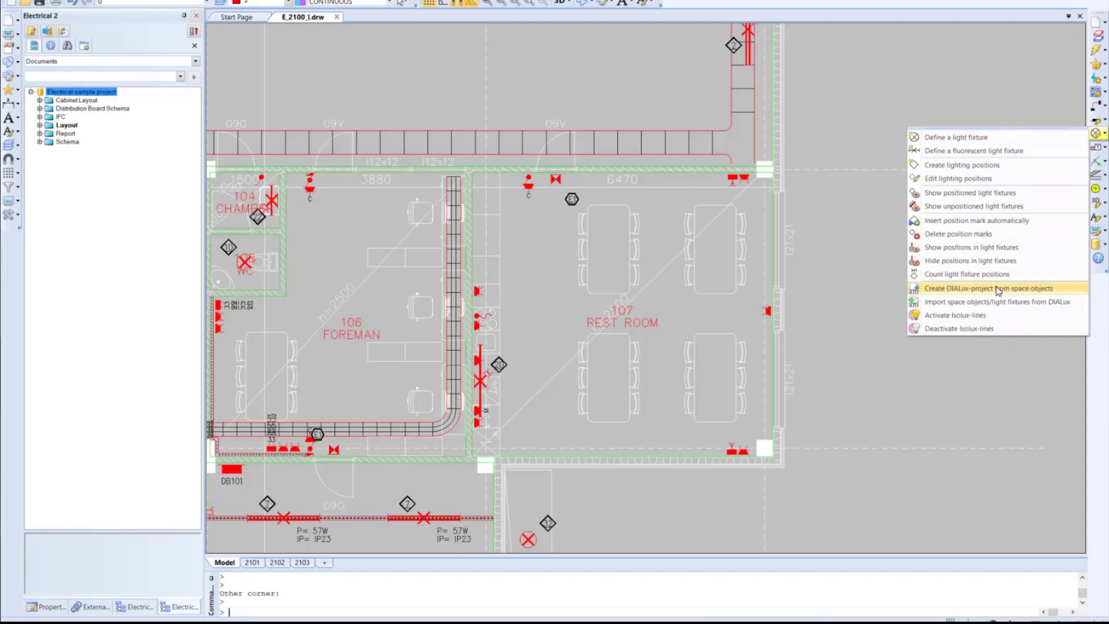
pyautogui.click(999, 289)
pyautogui.write('aces:a')
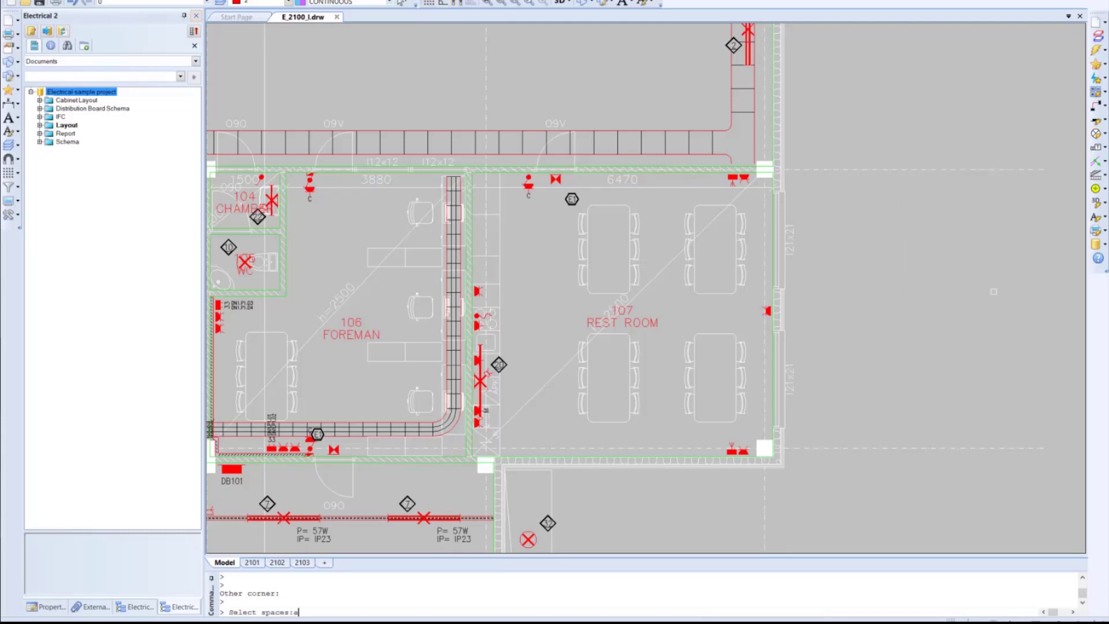
# Select all spaces in the drawing for the DIALux project export
pyautogui.write('ll')
pyautogui.press('Return')
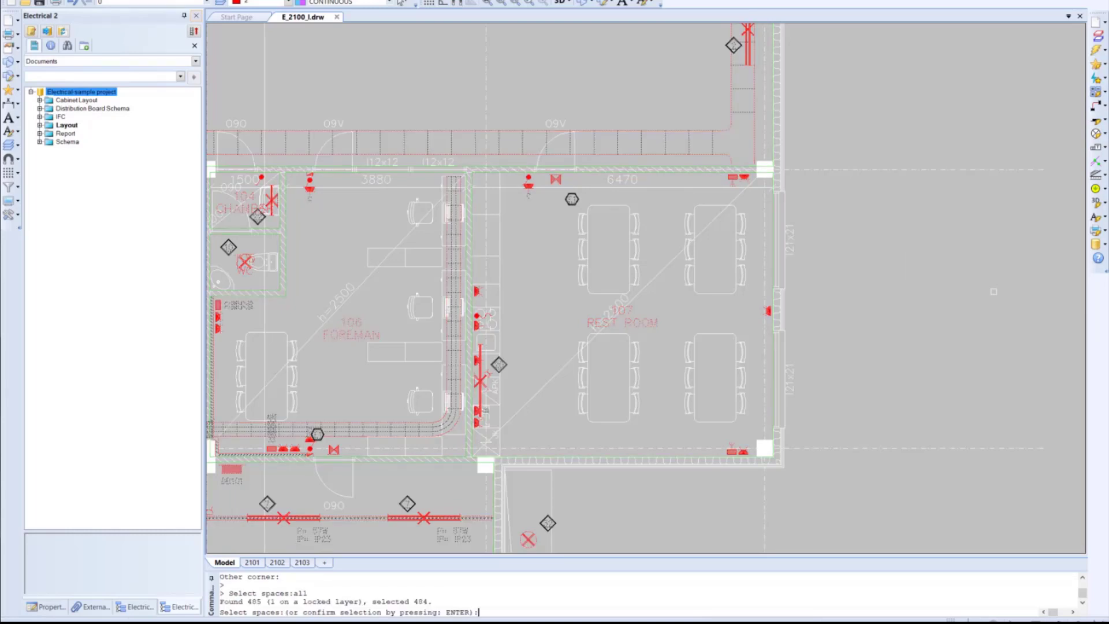
pyautogui.press('Return')
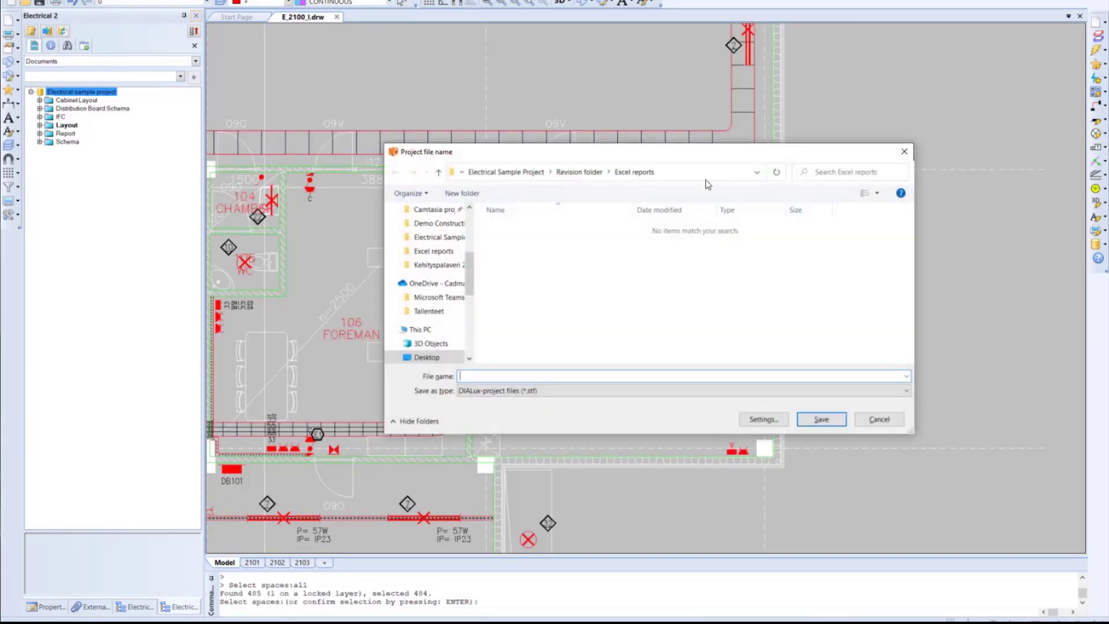
# Save the DIALux project file as Production1_example in the DIALux folder of the Electrical Sample Project
pyautogui.click(519, 172)
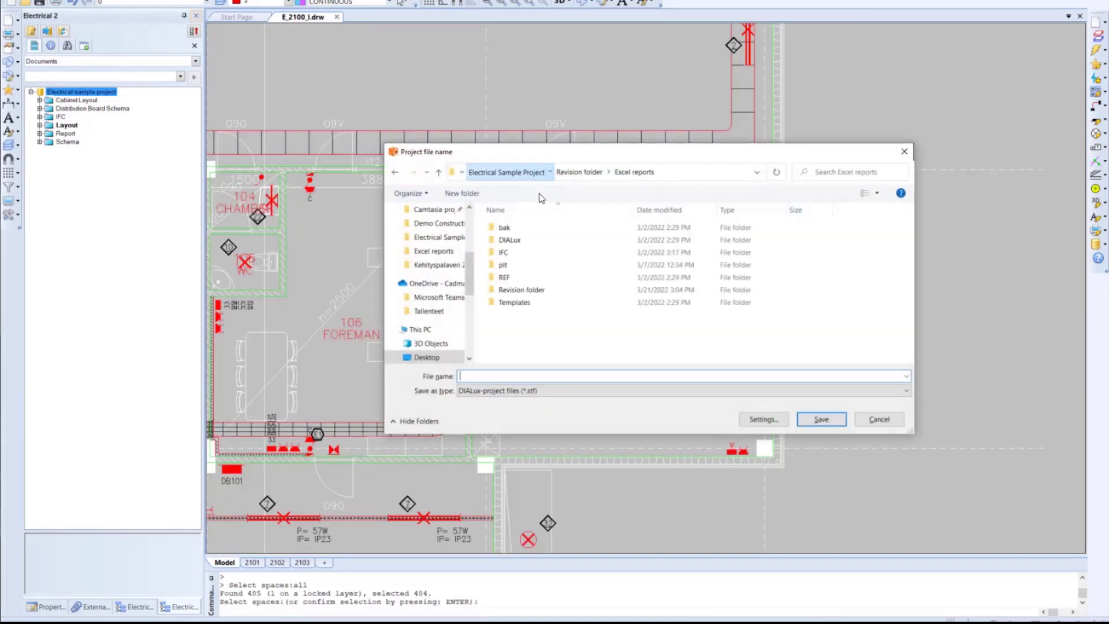
pyautogui.click(530, 242)
pyautogui.doubleClick(531, 243)
pyautogui.click(501, 375)
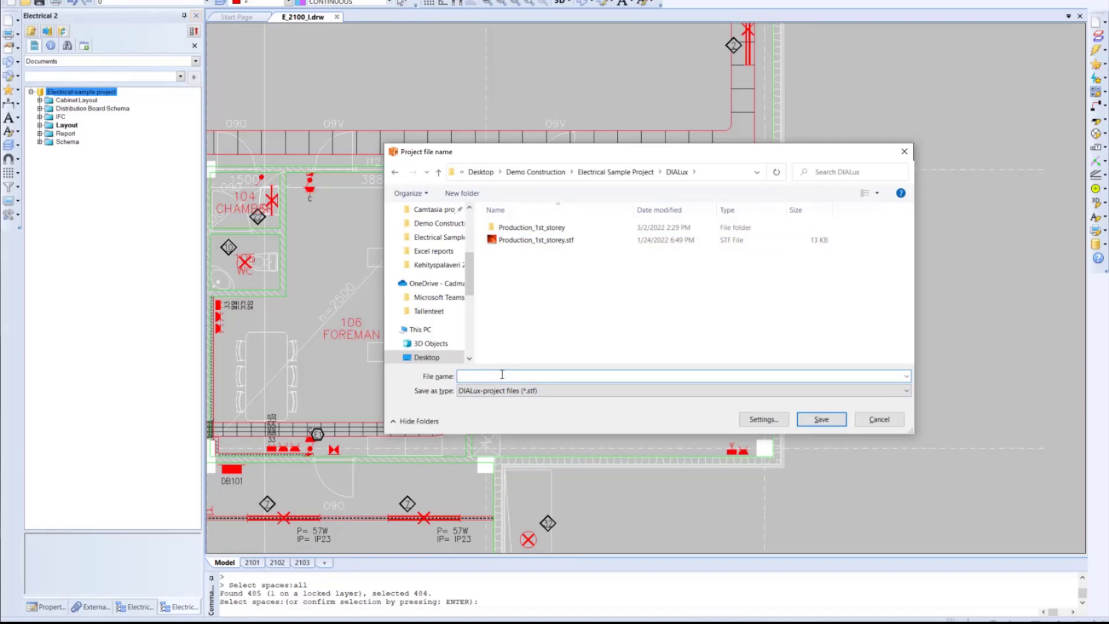
pyautogui.write('Pro')
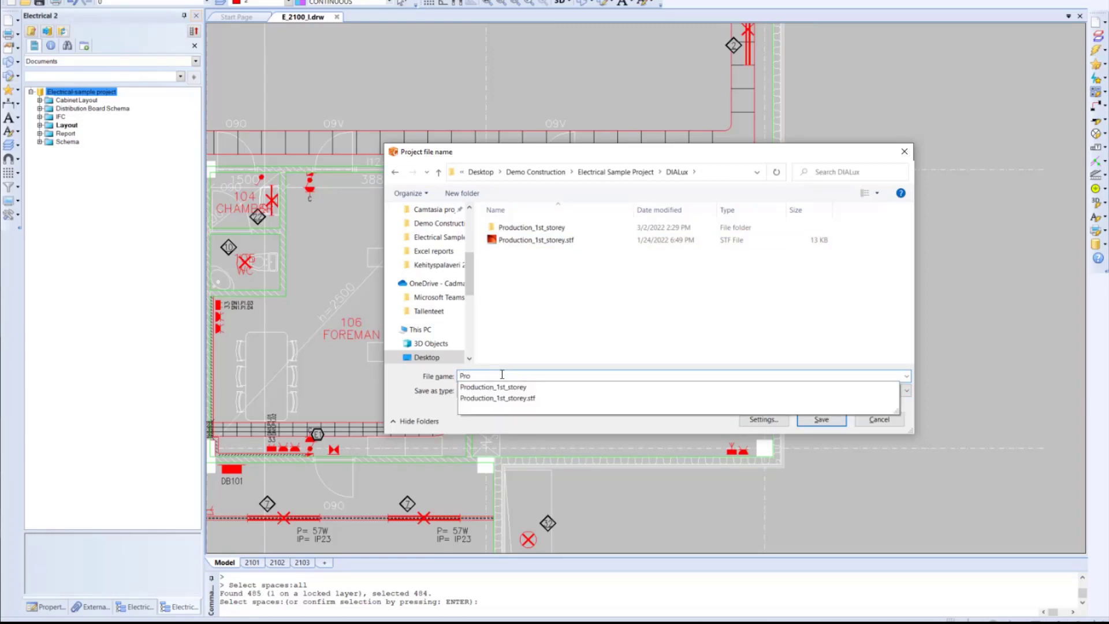
pyautogui.write('duction1_example')
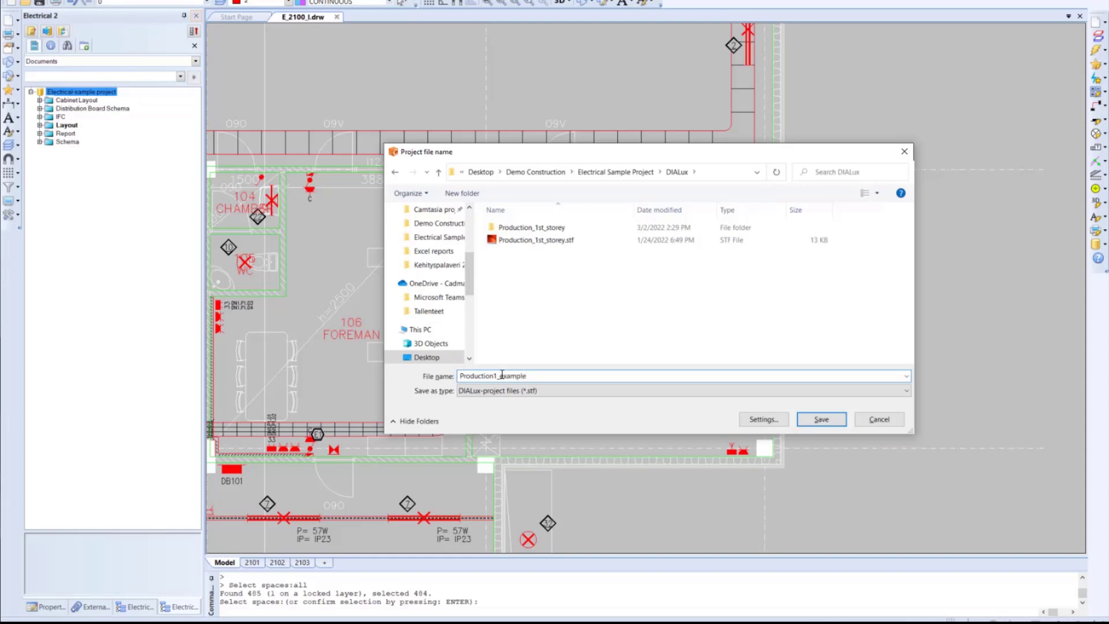
pyautogui.click(826, 417)
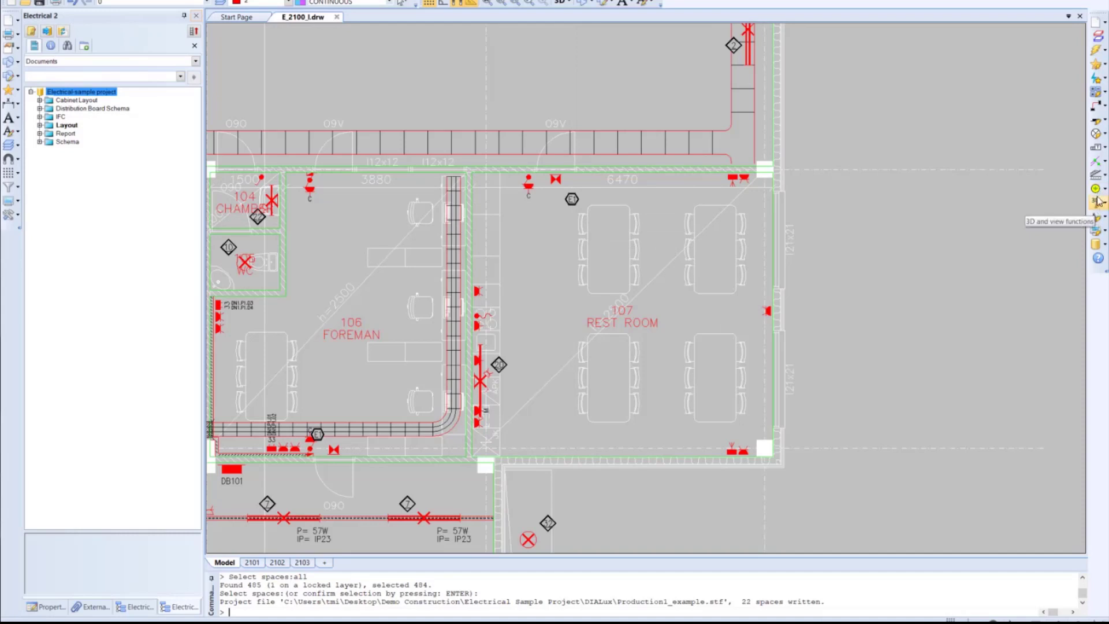
# Import luminaire information from Production_1st_storey.stf for the REST ROOM only, leaving FOREMAN out
pyautogui.click(1103, 133)
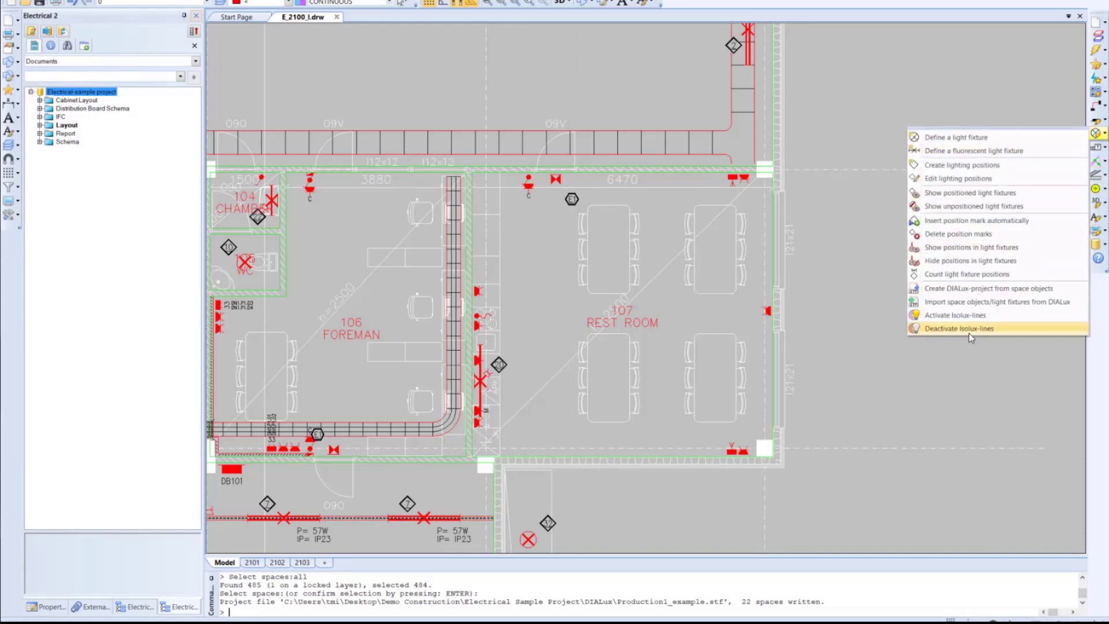
pyautogui.click(962, 302)
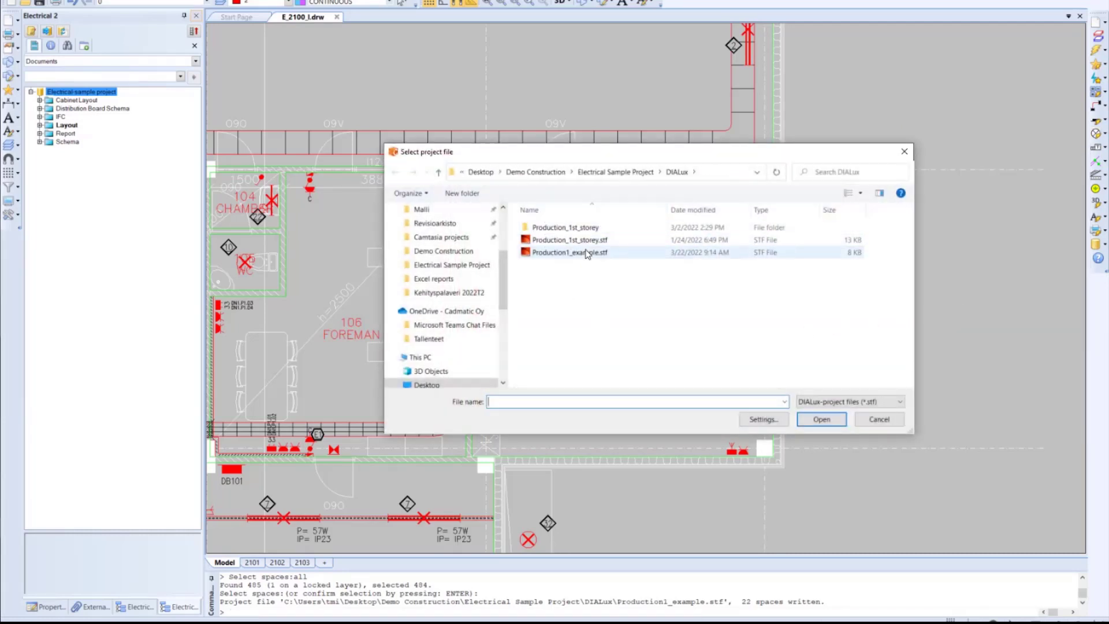
pyautogui.doubleClick(587, 244)
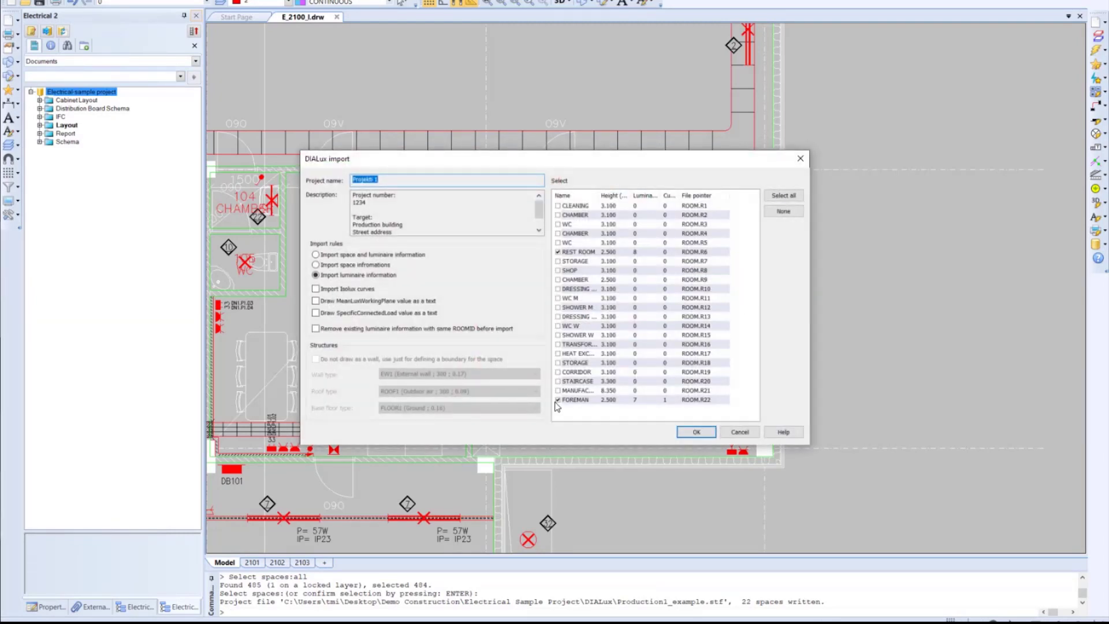
pyautogui.click(557, 399)
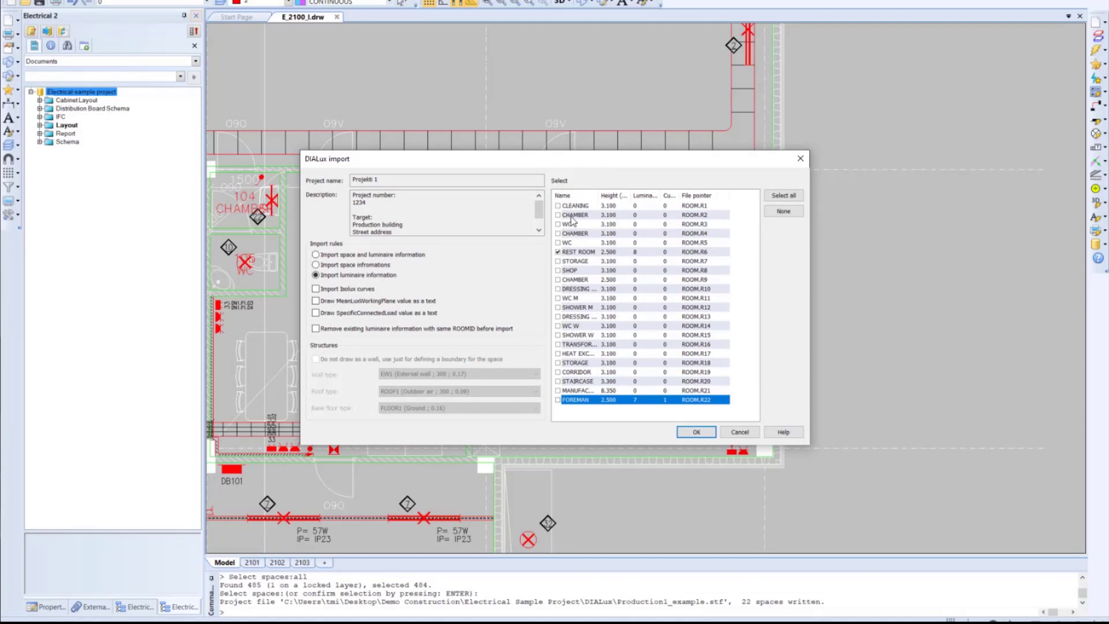
pyautogui.click(698, 434)
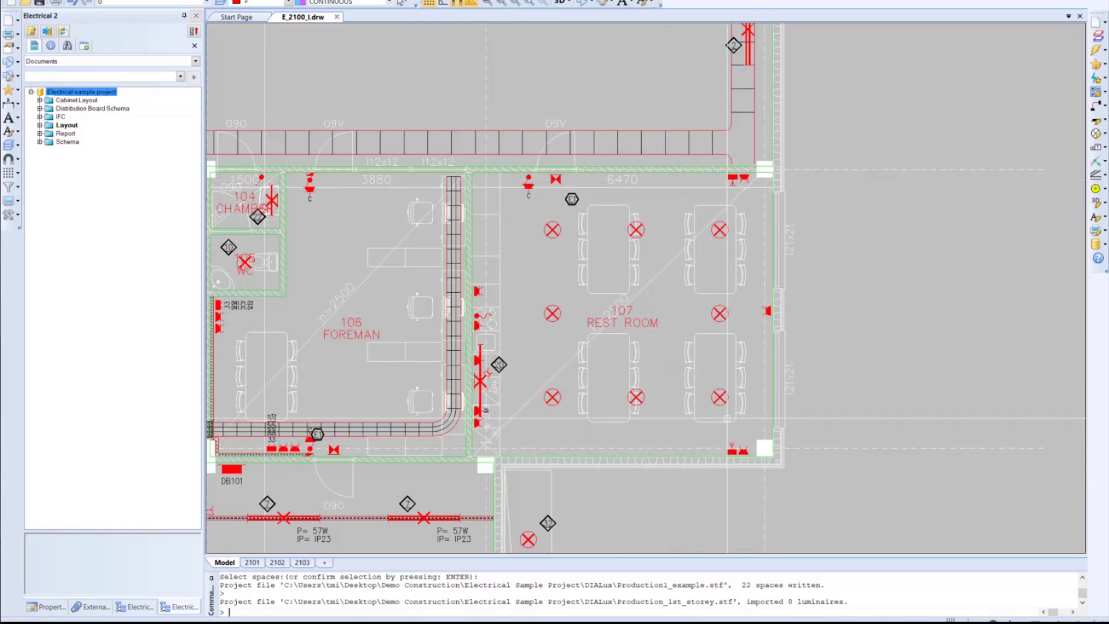
pyautogui.click(757, 426)
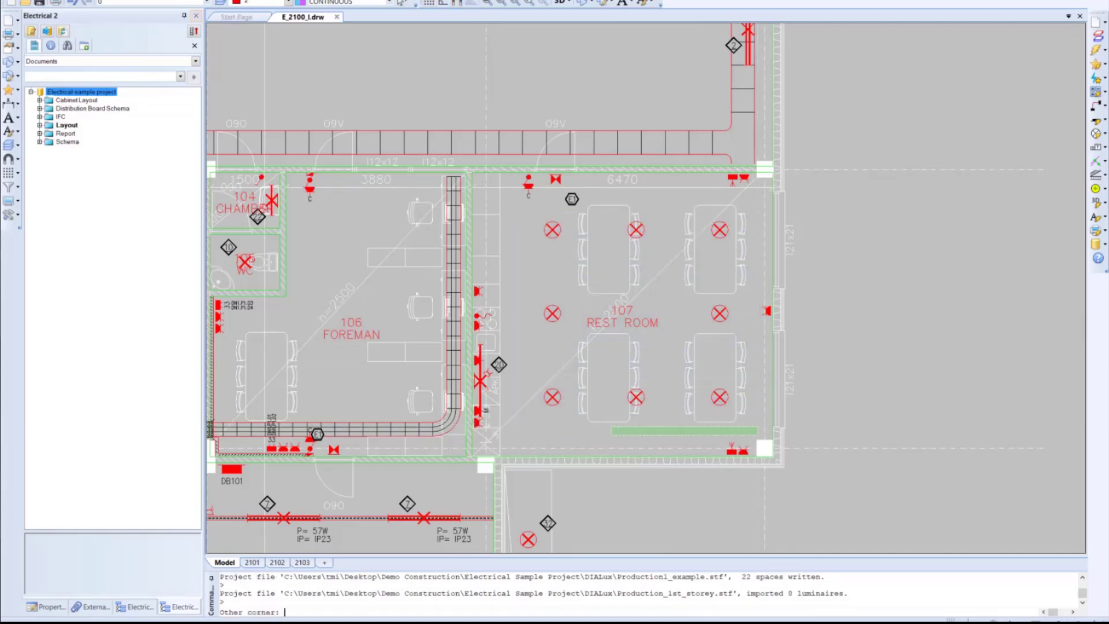
pyautogui.click(608, 434)
# Create a new product model from the imported light fixtures in room 107 REST ROOM
pyautogui.click(137, 609)
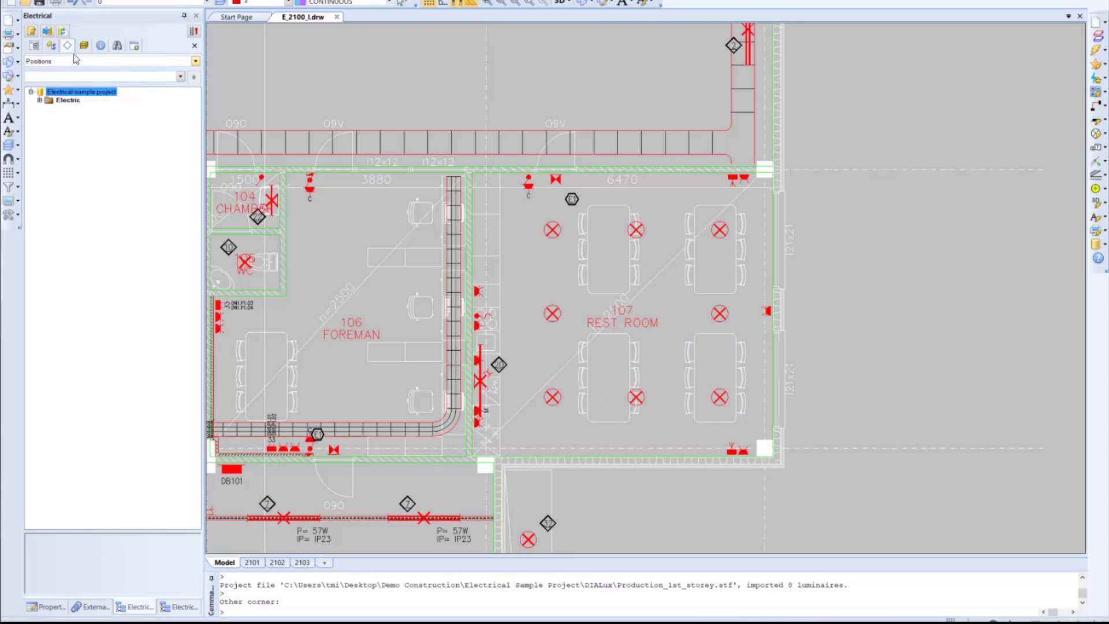
pyautogui.click(53, 46)
pyautogui.rightClick(66, 91)
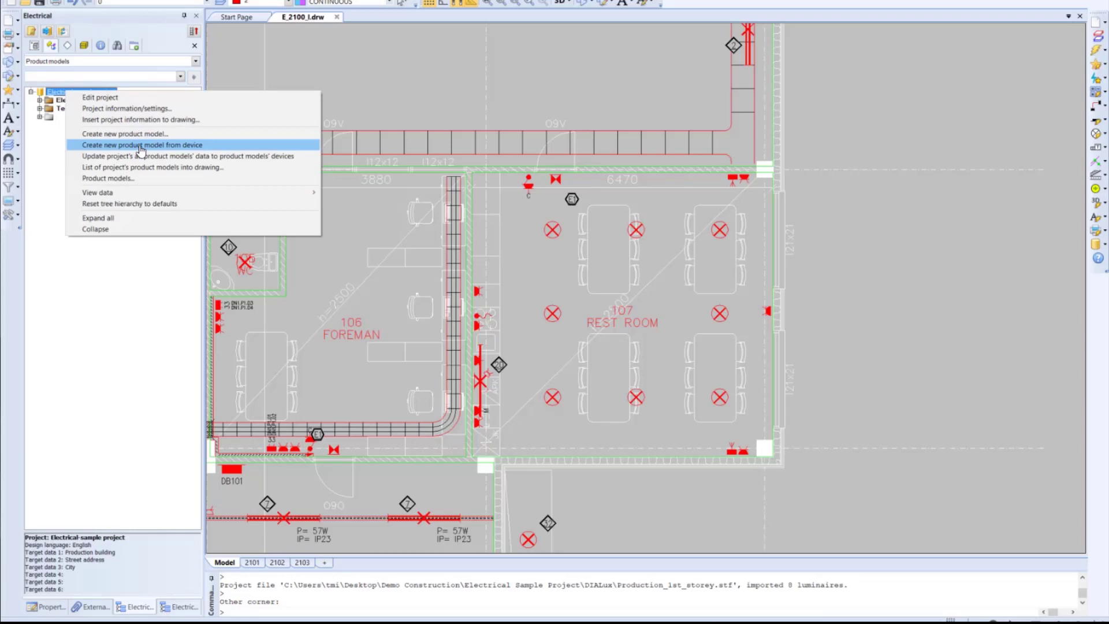
pyautogui.click(141, 145)
pyautogui.click(743, 437)
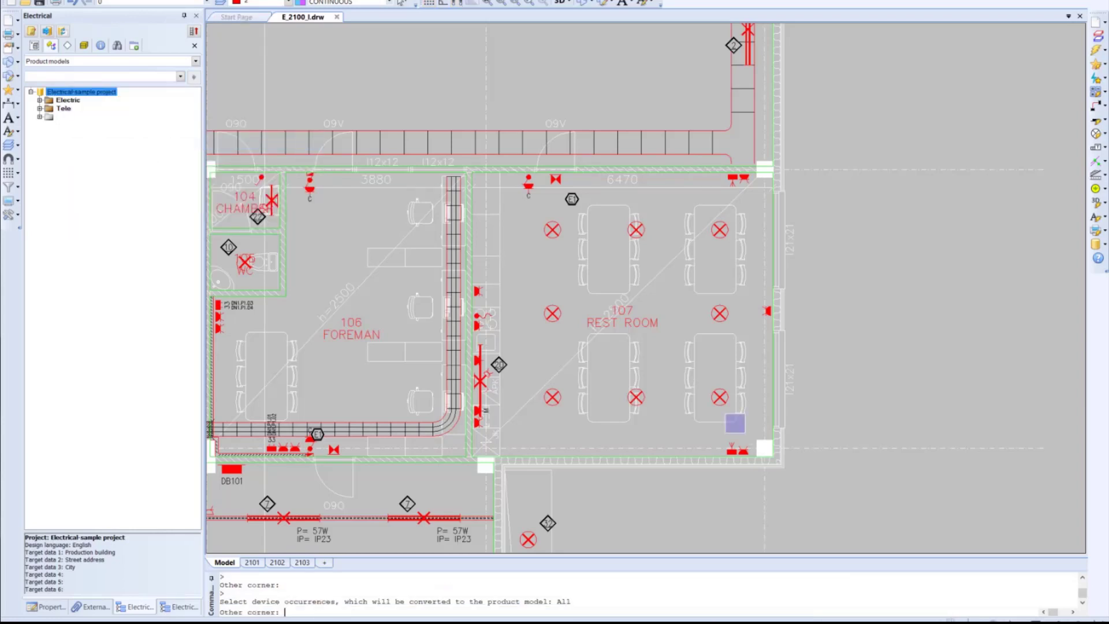
pyautogui.click(527, 214)
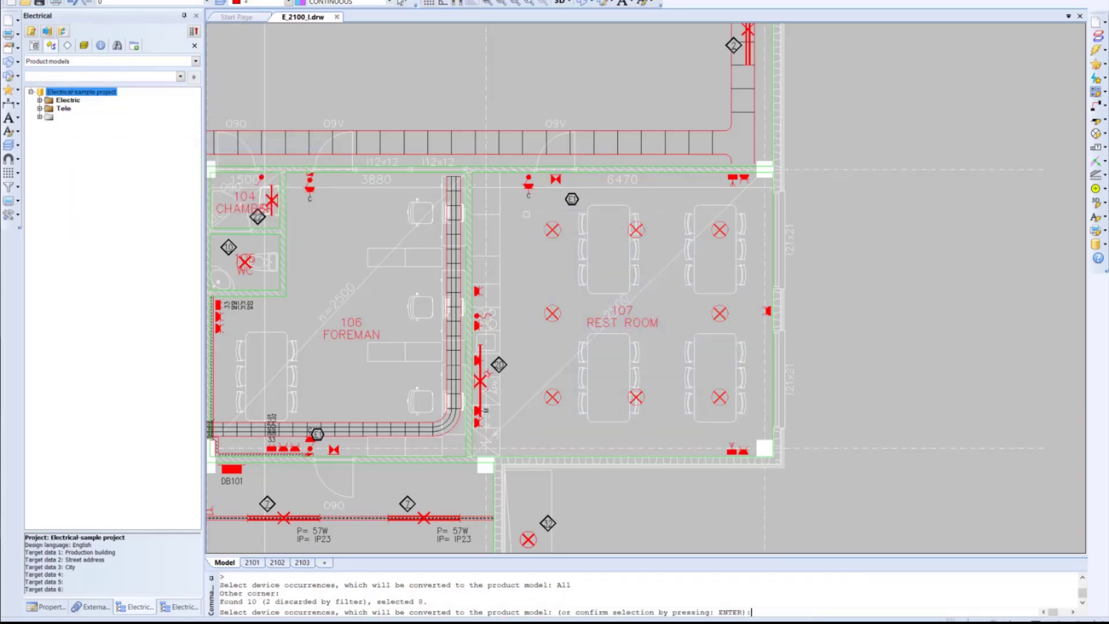
pyautogui.press('Return')
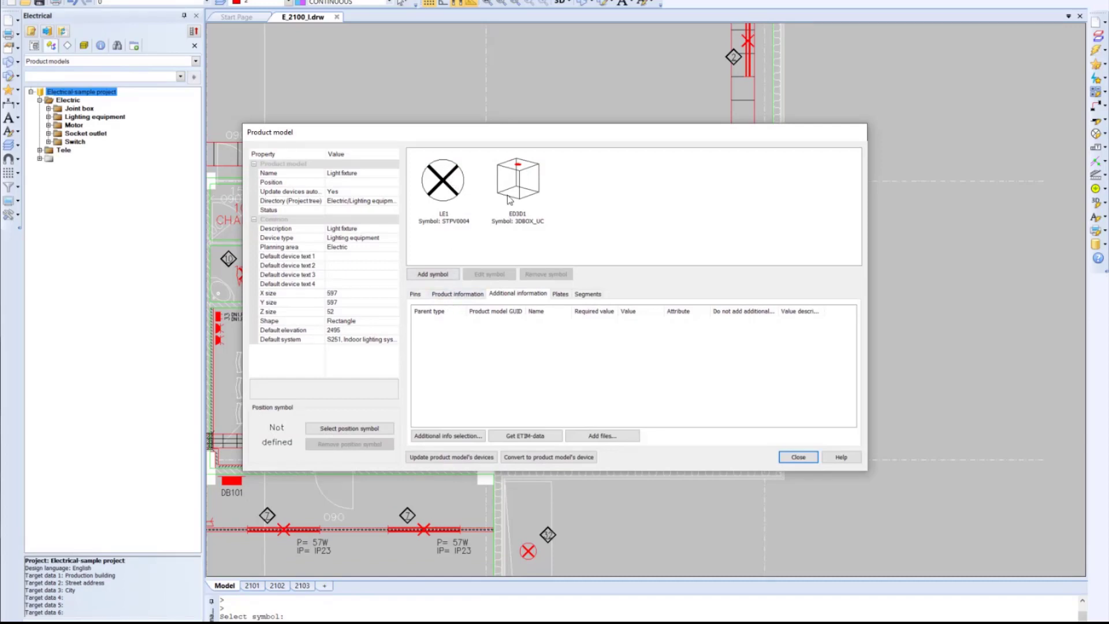
# Change the product model's layout symbol to the square crossed light fixture symbol STPV0021
pyautogui.click(450, 180)
pyautogui.rightClick(449, 180)
pyautogui.moveTo(493, 204)
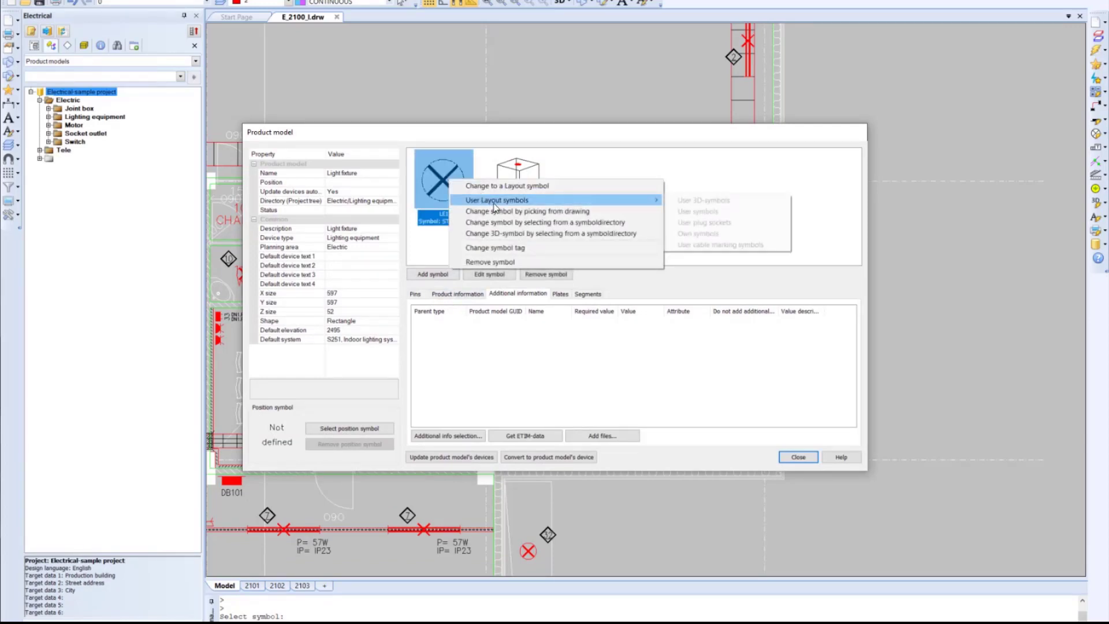
pyautogui.click(540, 187)
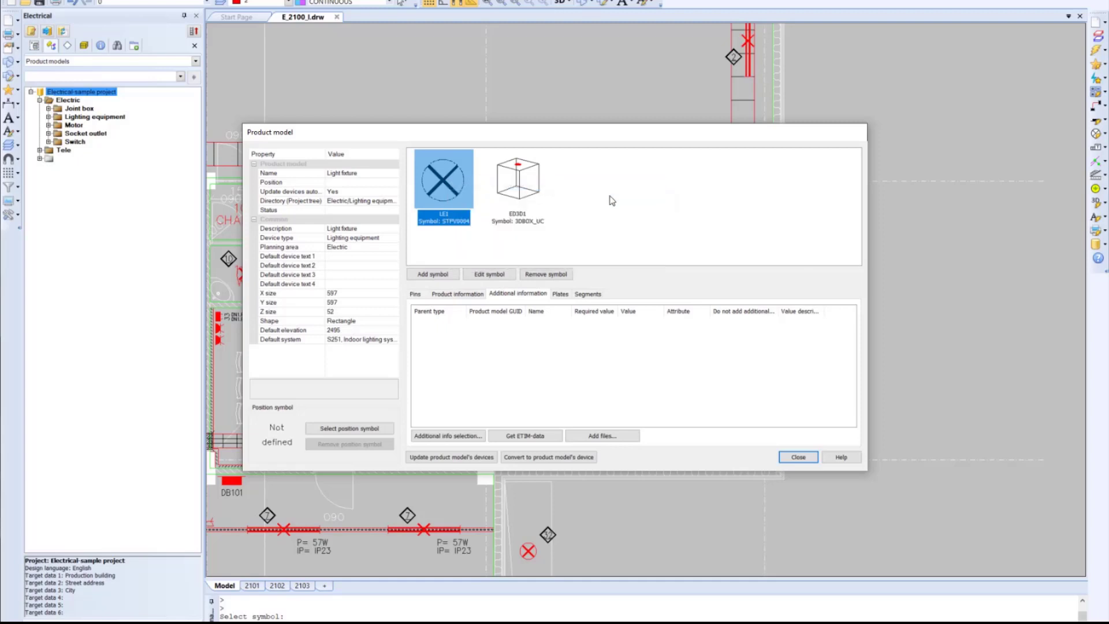
pyautogui.rightClick(610, 200)
pyautogui.click(646, 231)
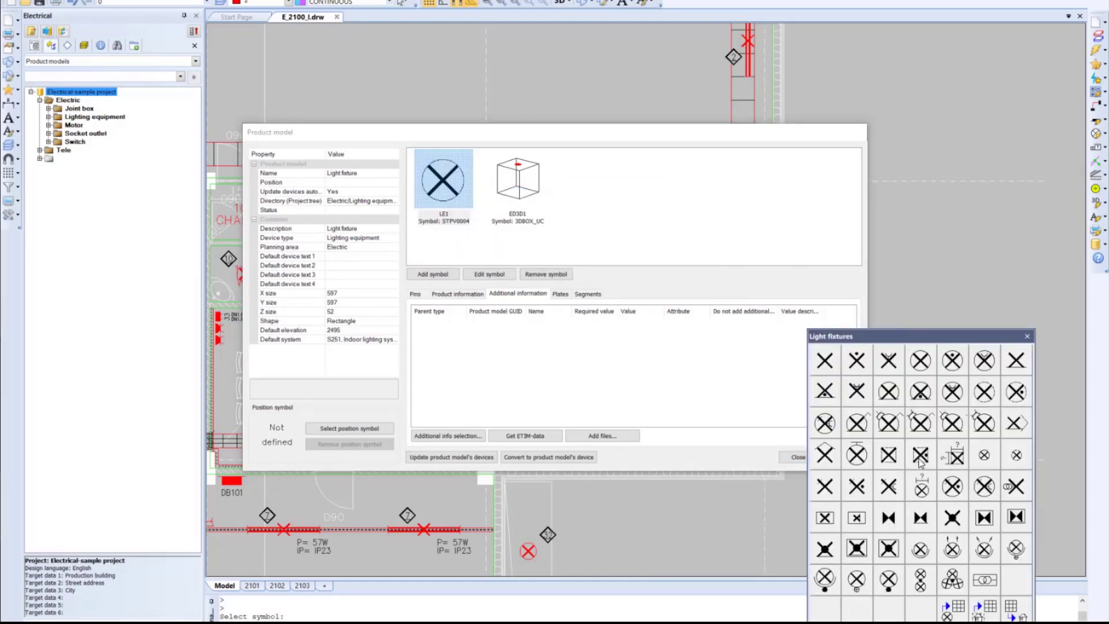
pyautogui.click(888, 454)
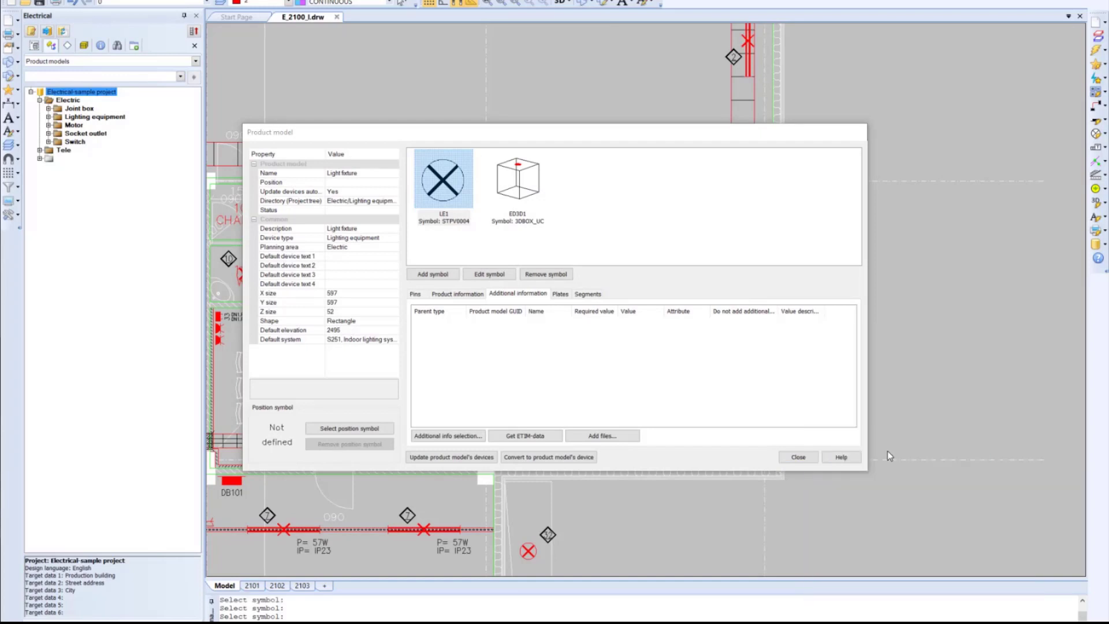
# Change the product model's 3D symbol to the box-shaped light fixture 3D_LF_DLS_S
pyautogui.click(518, 194)
pyautogui.rightClick(518, 190)
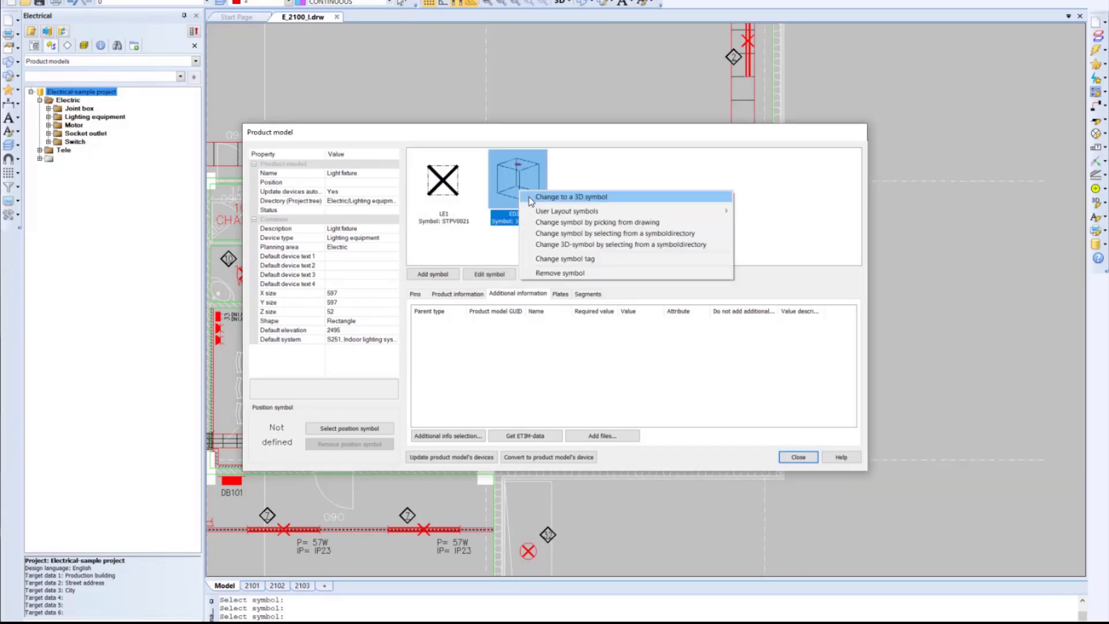
pyautogui.click(581, 197)
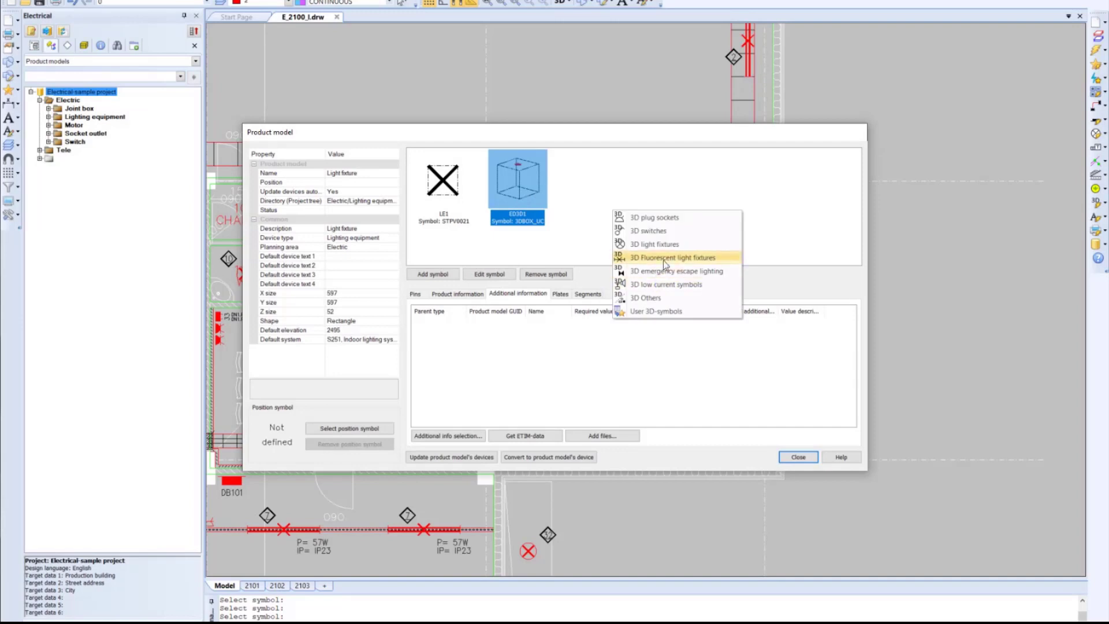
pyautogui.click(663, 244)
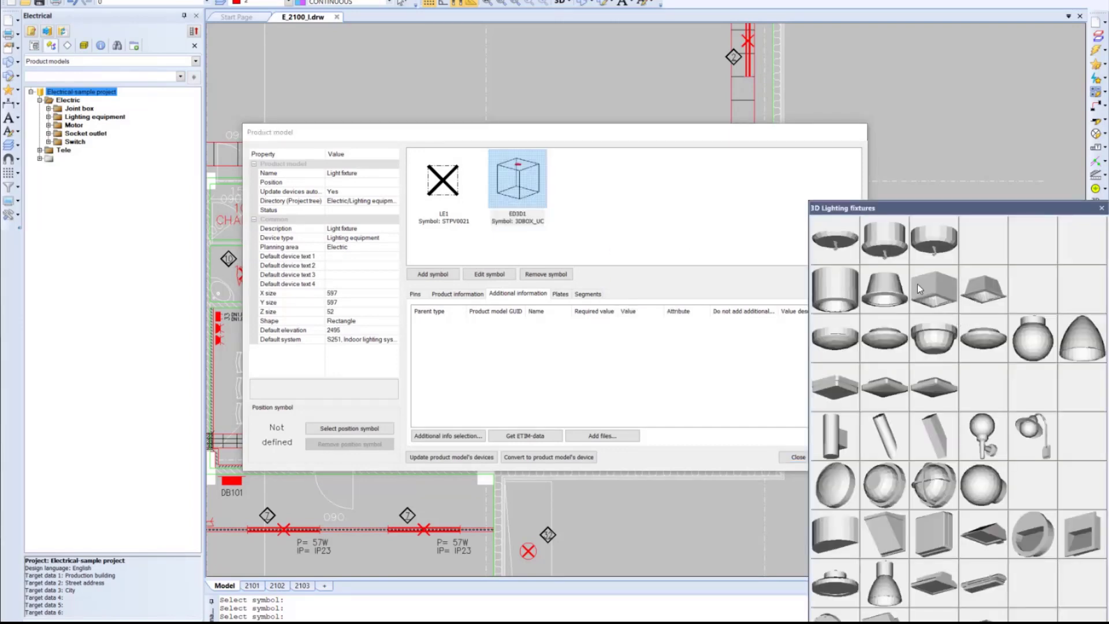
pyautogui.click(924, 283)
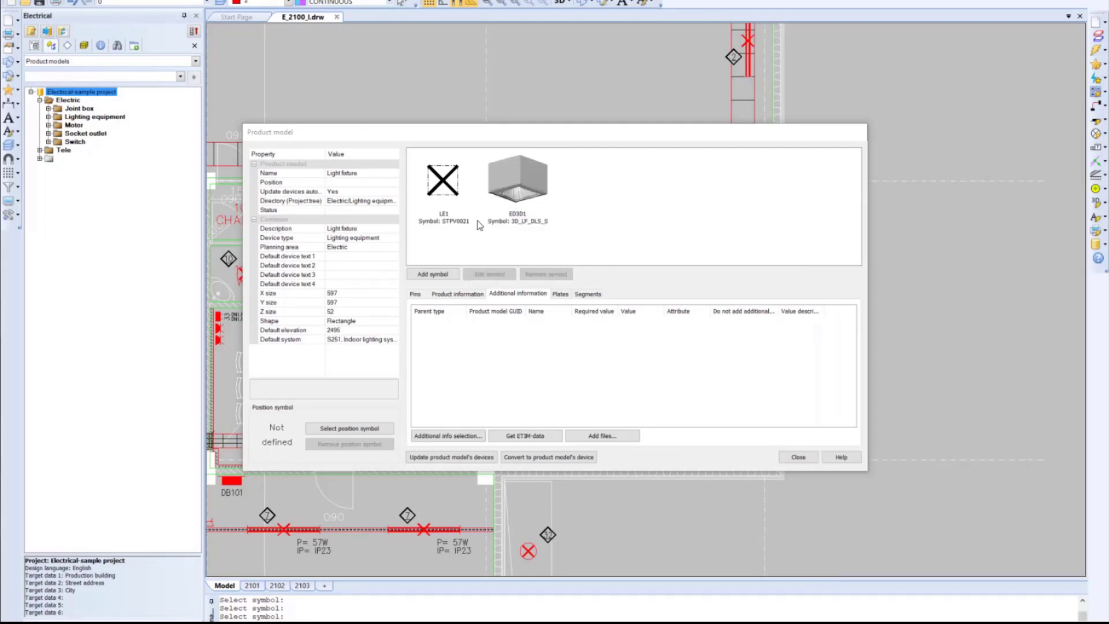
# Name the product model with the type copied from its Glamox product information, C70-R600 G2 LED 2200 840 OP
pyautogui.click(457, 294)
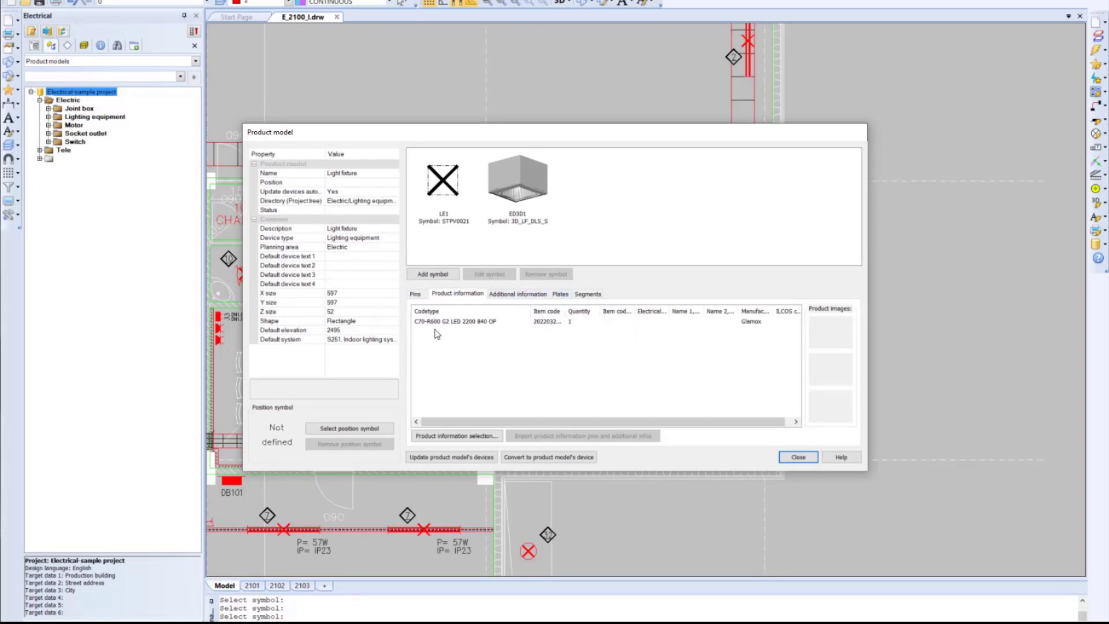
pyautogui.click(456, 435)
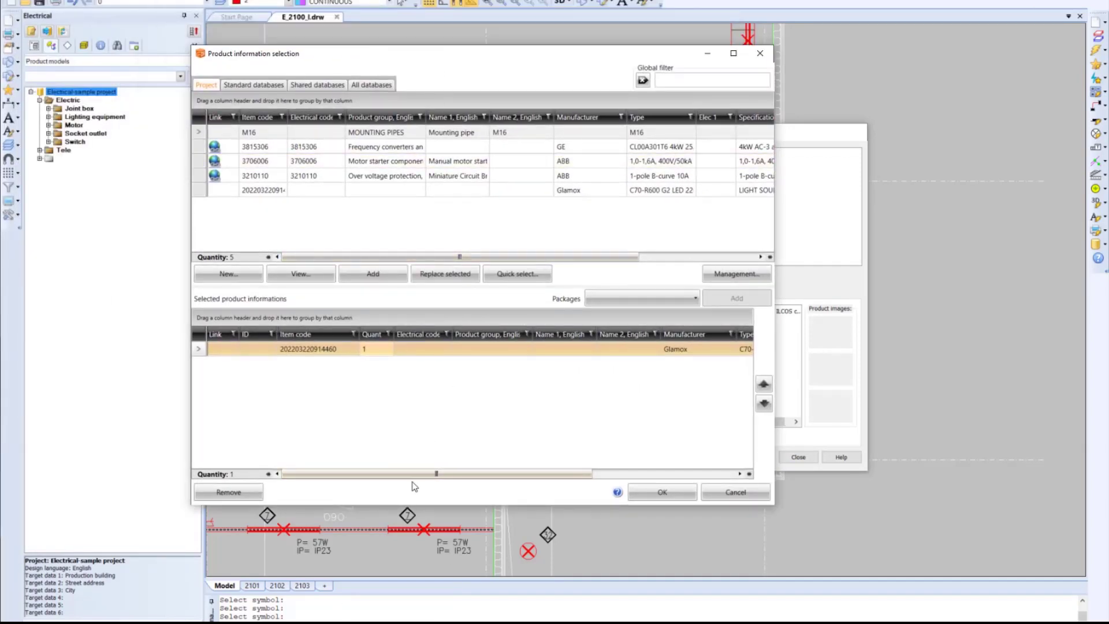
pyautogui.moveTo(424, 473); pyautogui.dragTo(533, 481)
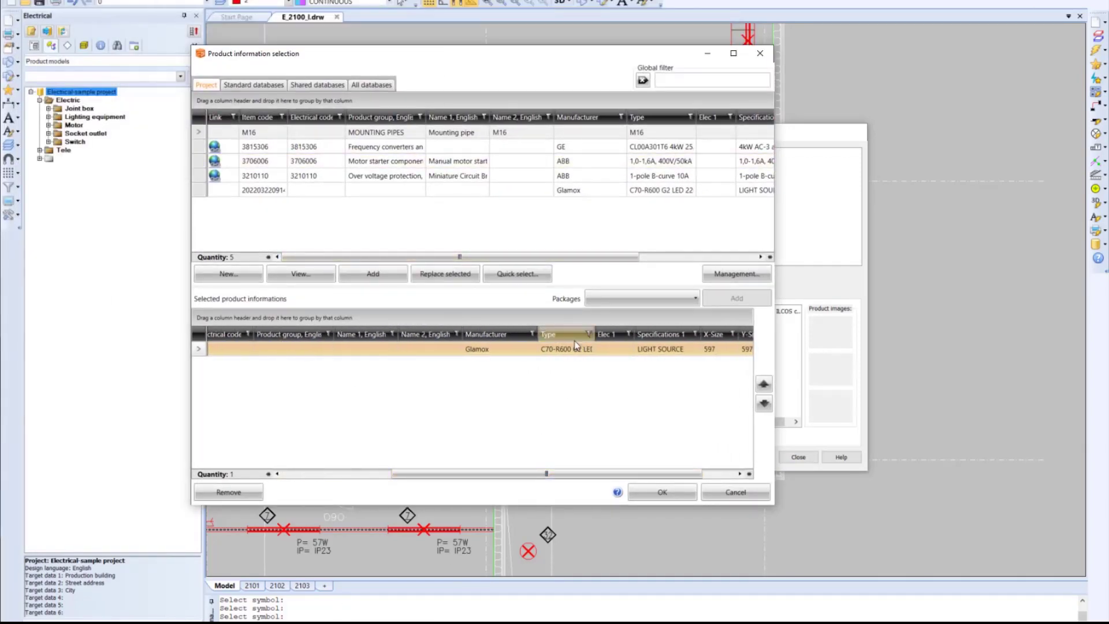
pyautogui.rightClick(569, 348)
pyautogui.click(611, 390)
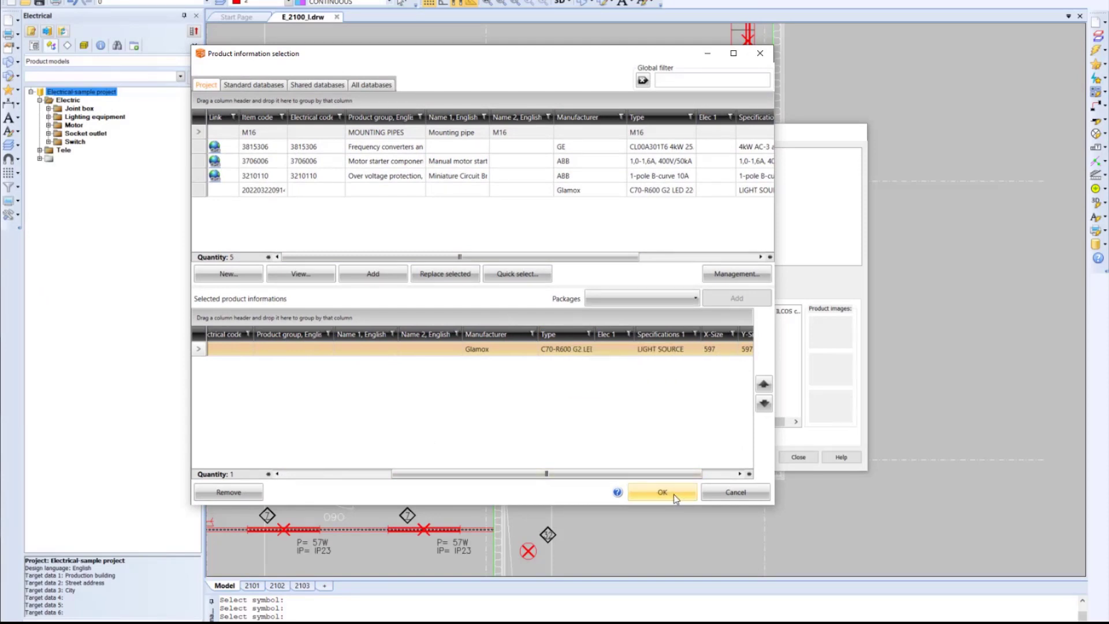
pyautogui.click(670, 493)
pyautogui.click(357, 175)
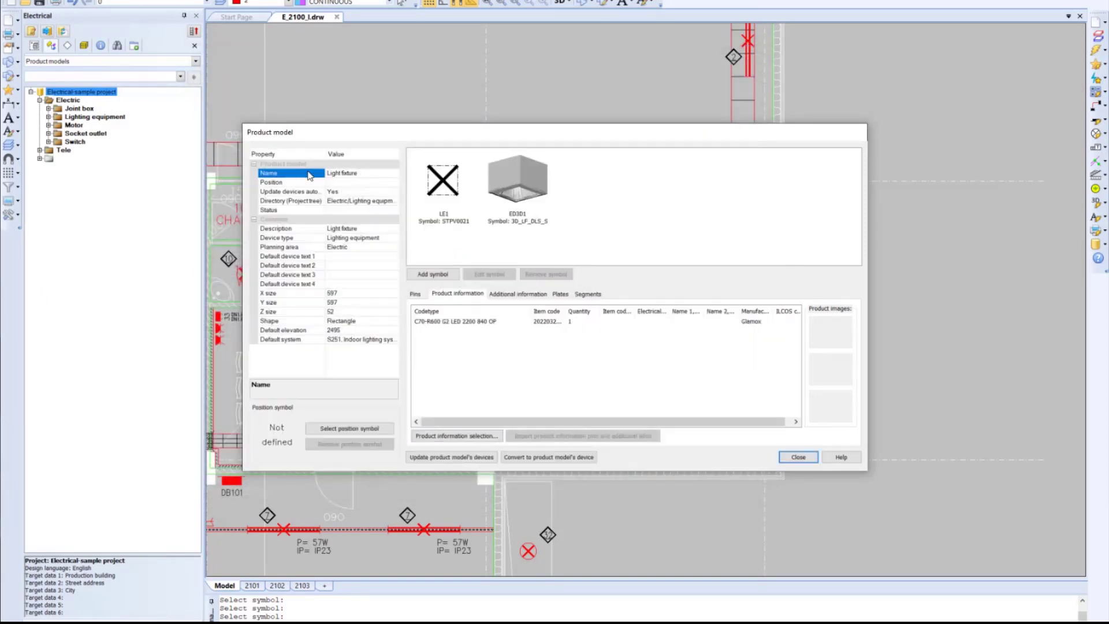
pyautogui.doubleClick(365, 172)
pyautogui.hotkey('ctrl', 'v')
# Check the positions already used for lighting equipment and set the product model's position to 12
pyautogui.click(360, 183)
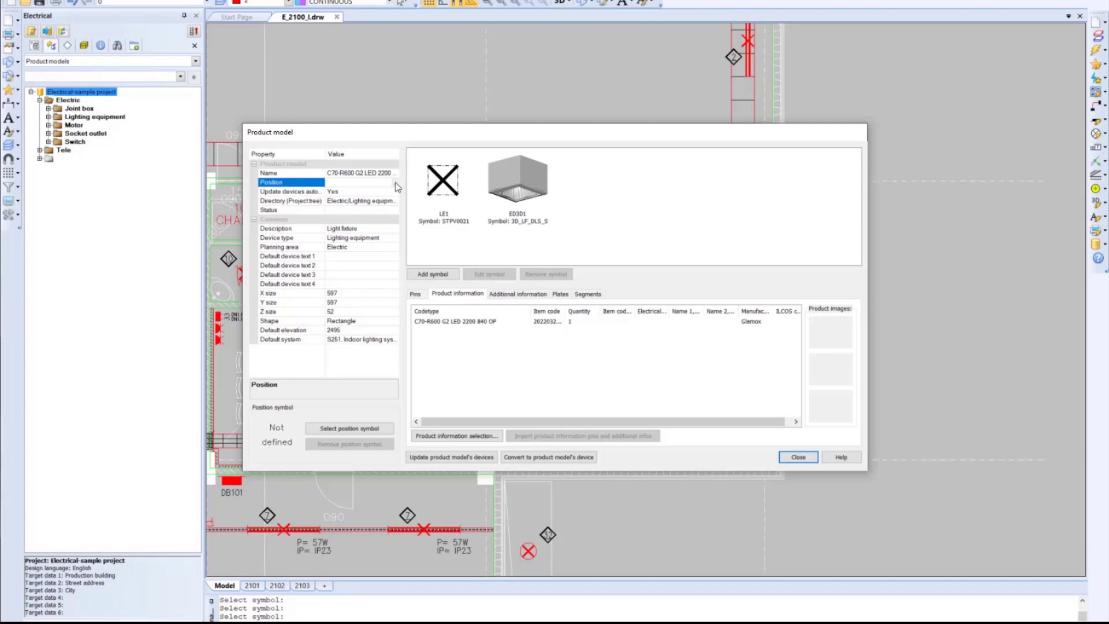
pyautogui.click(396, 184)
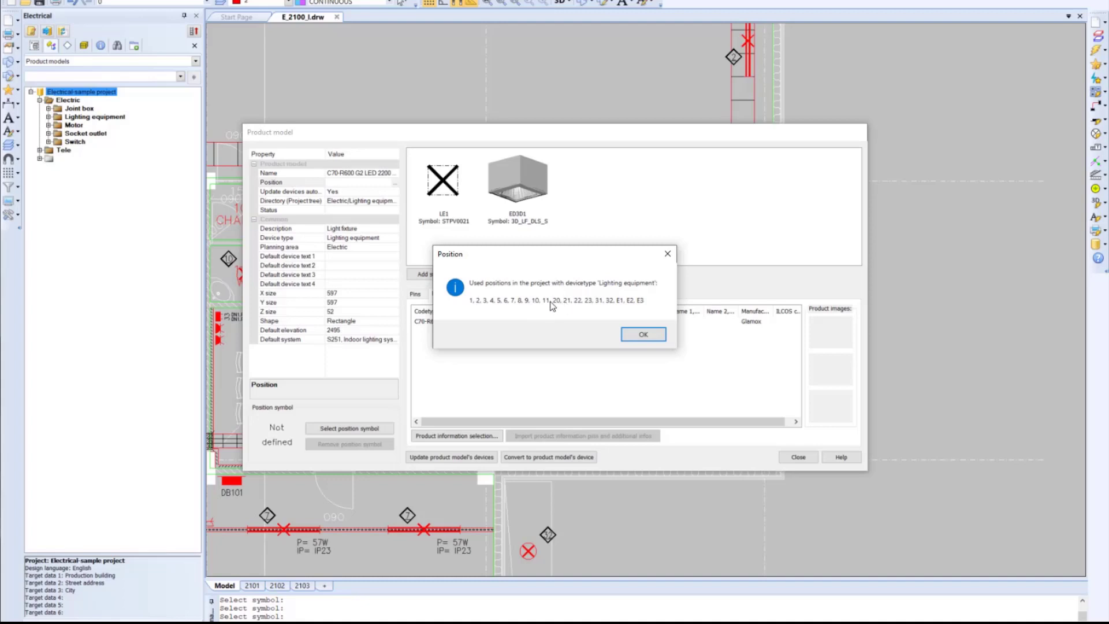
pyautogui.click(667, 254)
pyautogui.click(366, 183)
pyautogui.write('12')
pyautogui.click(355, 273)
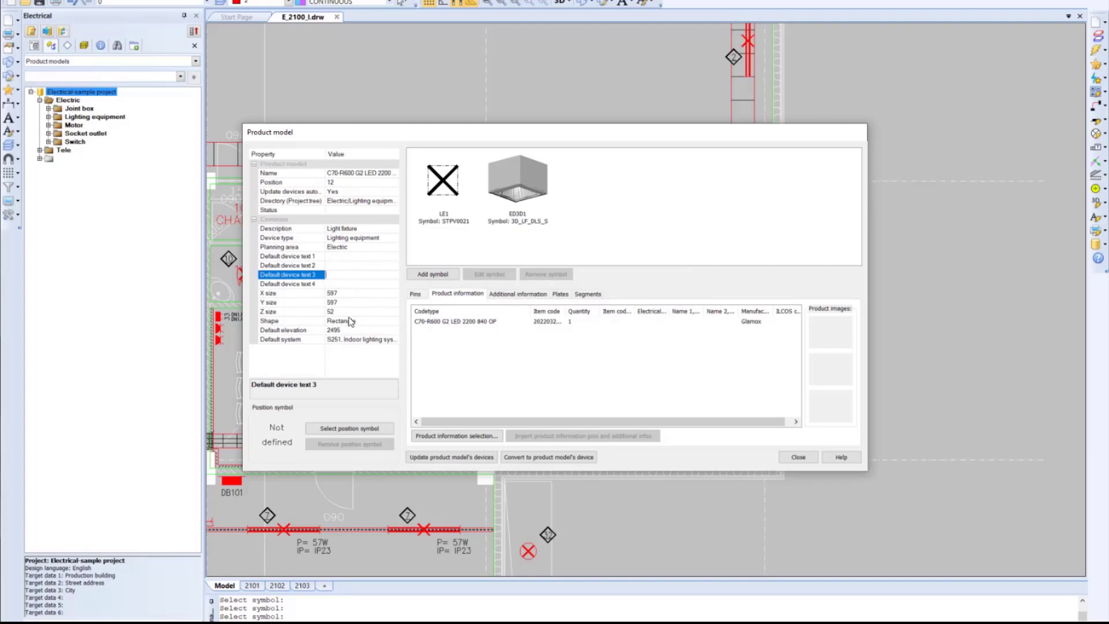
# Assign the diamond-shaped position symbol to the product model and close its definition
pyautogui.click(348, 428)
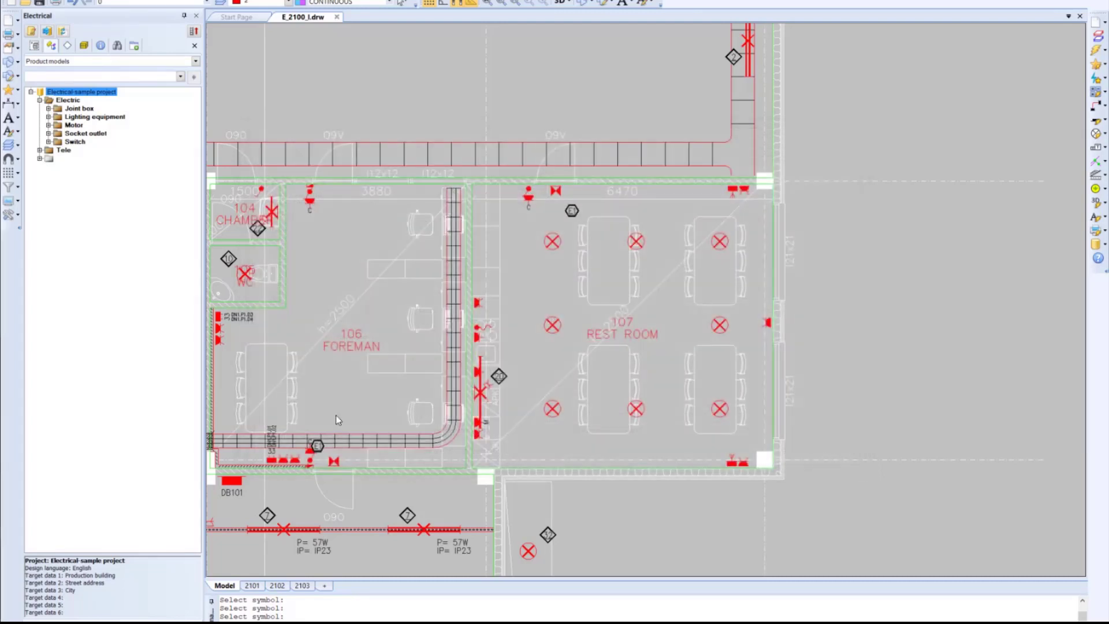
pyautogui.click(387, 291)
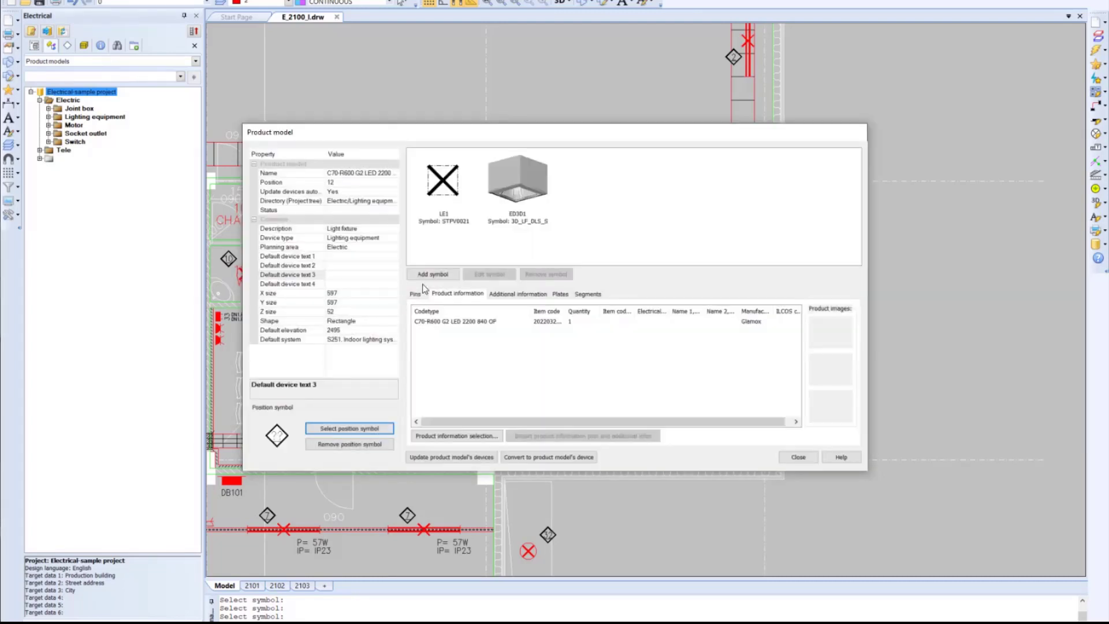
pyautogui.click(796, 457)
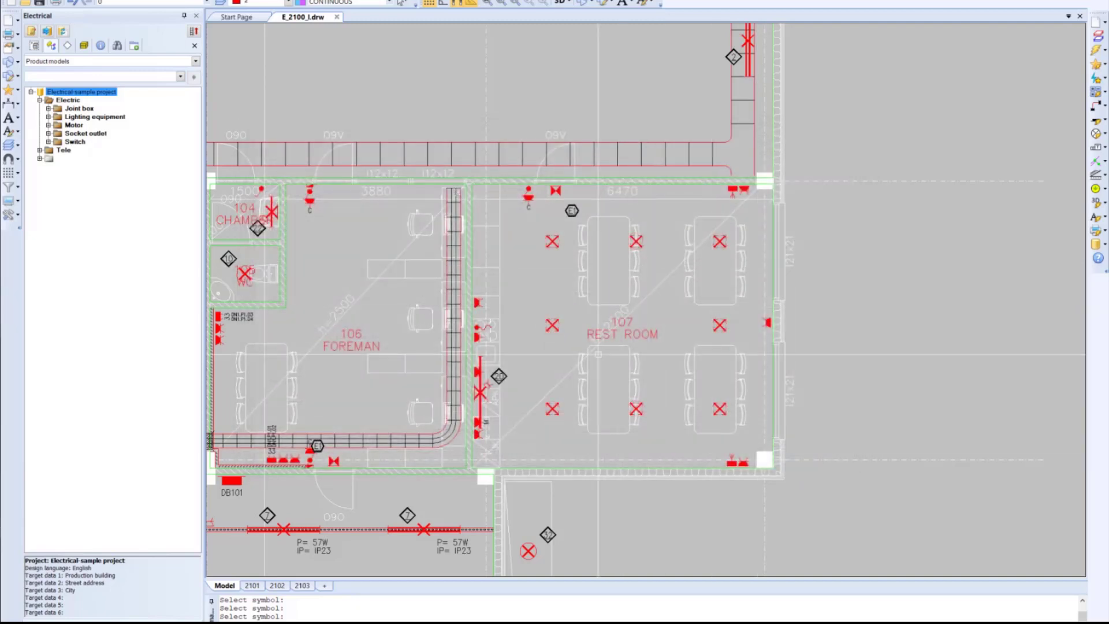
pyautogui.scroll(1, 616, 260)
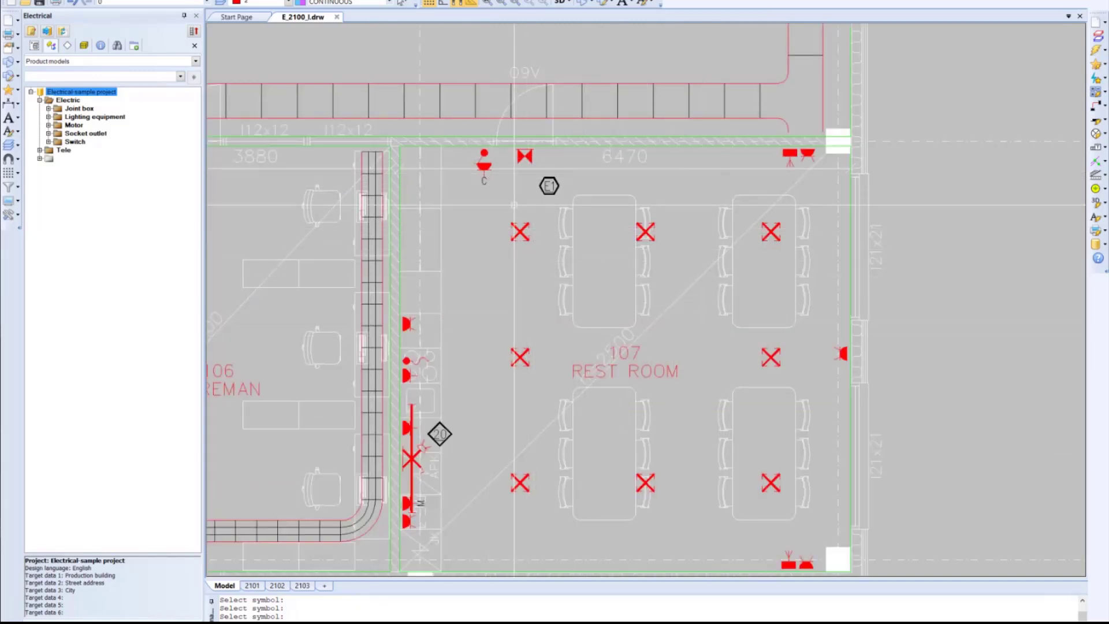
pyautogui.scroll(-1, 586, 205)
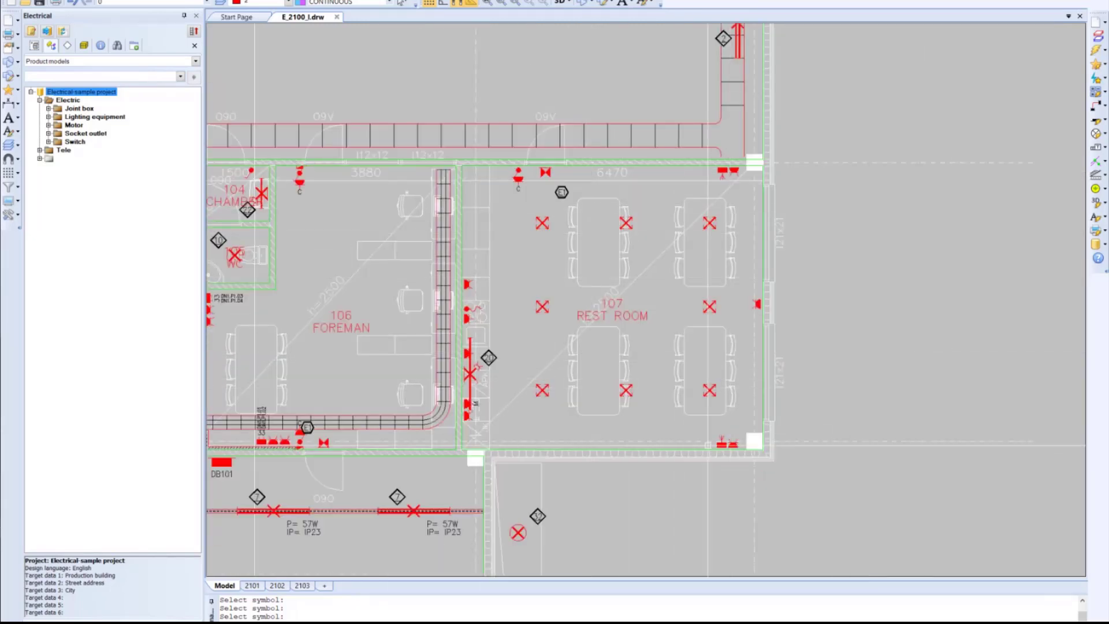
pyautogui.moveTo(738, 425); pyautogui.dragTo(516, 204)
pyautogui.rightClick(559, 237)
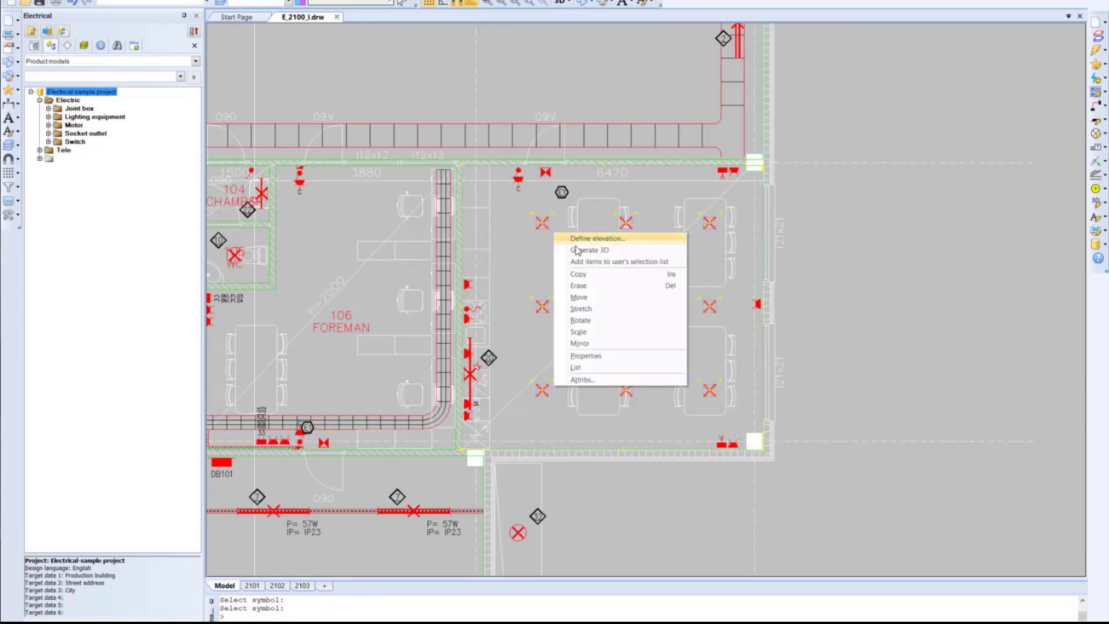
pyautogui.click(584, 238)
pyautogui.click(741, 428)
pyautogui.click(502, 202)
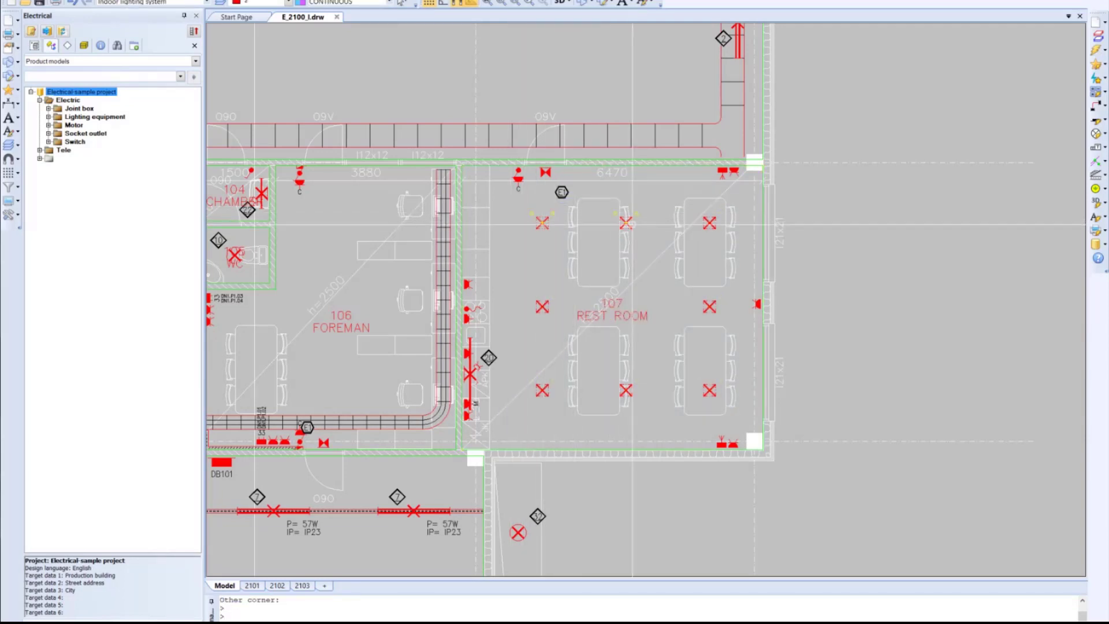
# Select the eight crossed luminaires in REST ROOM 107 and generate their 3D parts
pyautogui.click(710, 223)
pyautogui.click(709, 306)
pyautogui.click(709, 390)
pyautogui.click(625, 390)
pyautogui.click(541, 389)
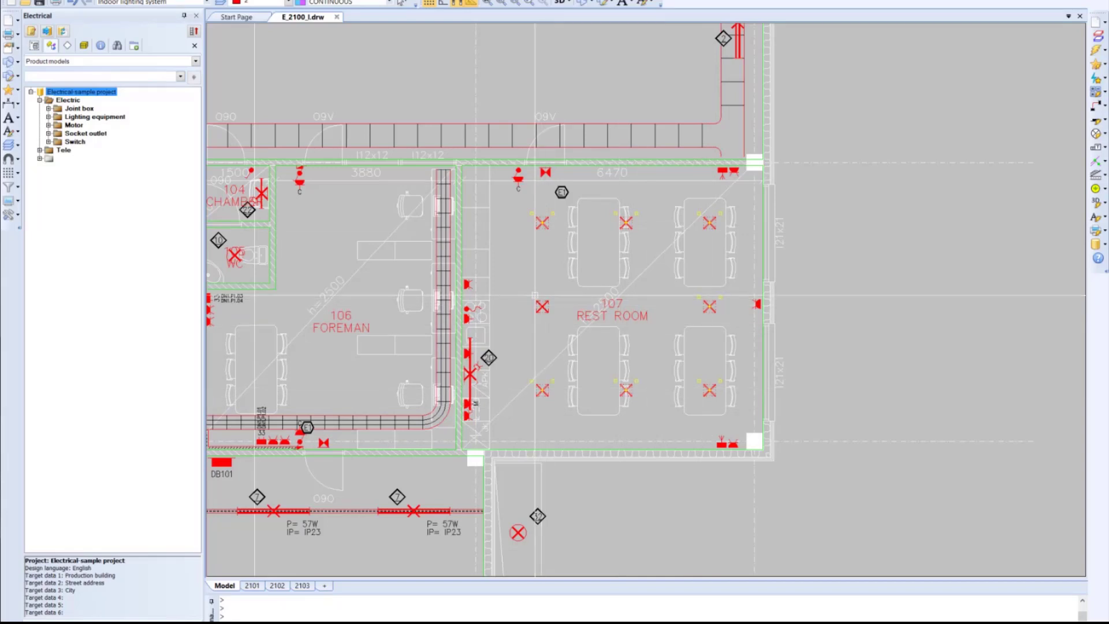
pyautogui.rightClick(536, 297)
pyautogui.click(577, 321)
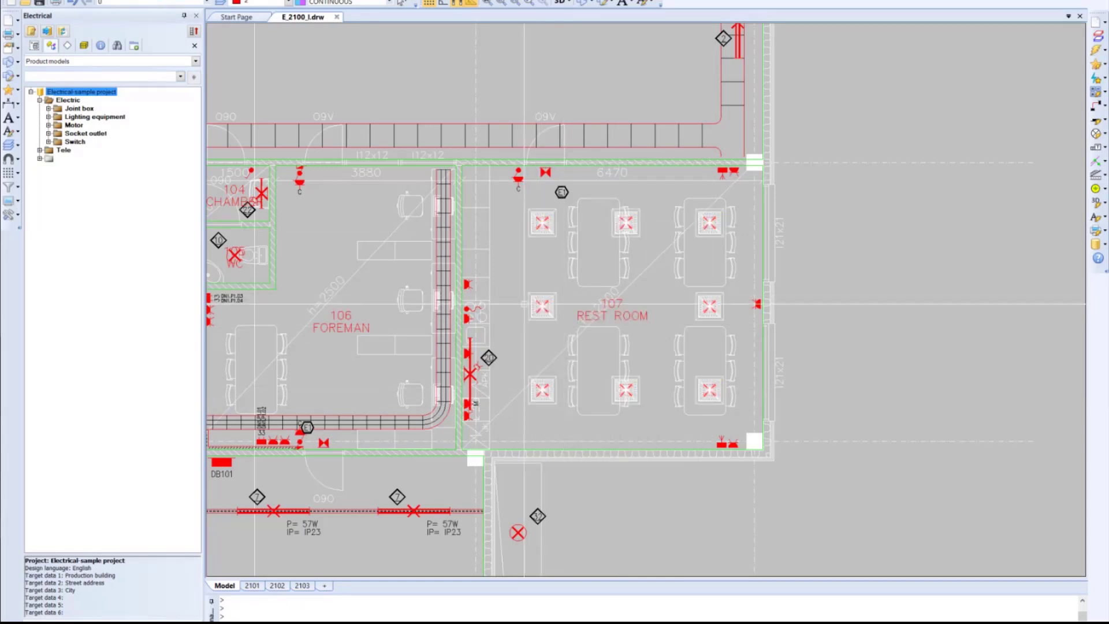
# Show the rest room luminaires shaded and orbit the model to examine their 3D parts
pyautogui.scroll(2, 524, 303)
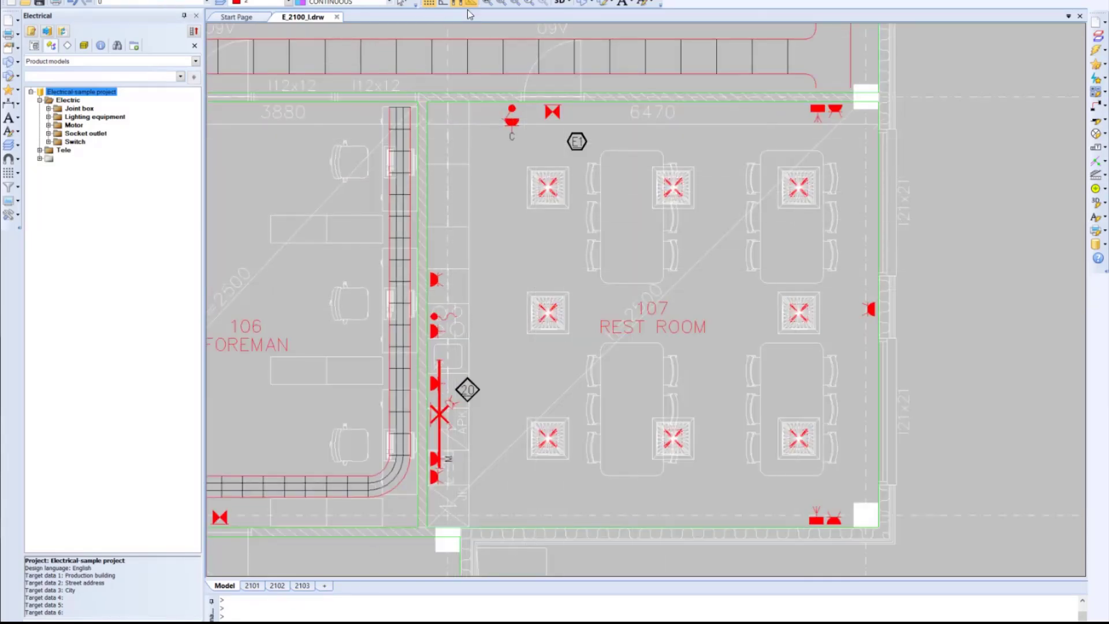
pyautogui.click(556, 4)
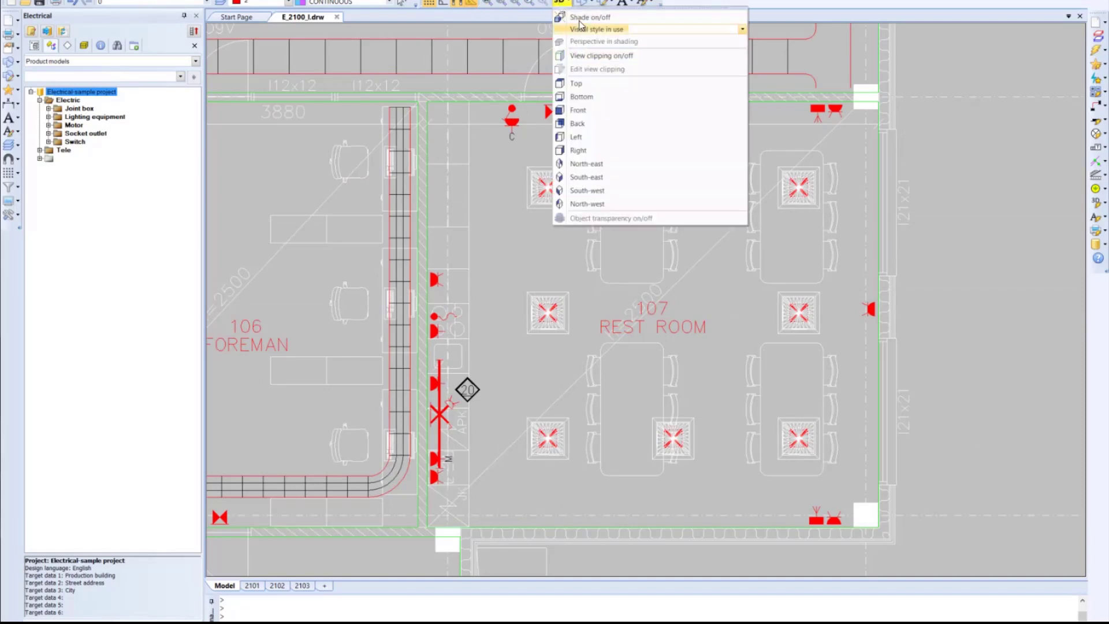
pyautogui.click(580, 30)
pyautogui.moveTo(676, 193)
pyautogui.keyDown('shift'); pyautogui.mouseDown(button='middle')
pyautogui.moveTo(671, 179)
pyautogui.moveTo(673, 204)
pyautogui.moveTo(673, 191)
pyautogui.mouseUp(button='middle'); pyautogui.keyUp('shift')
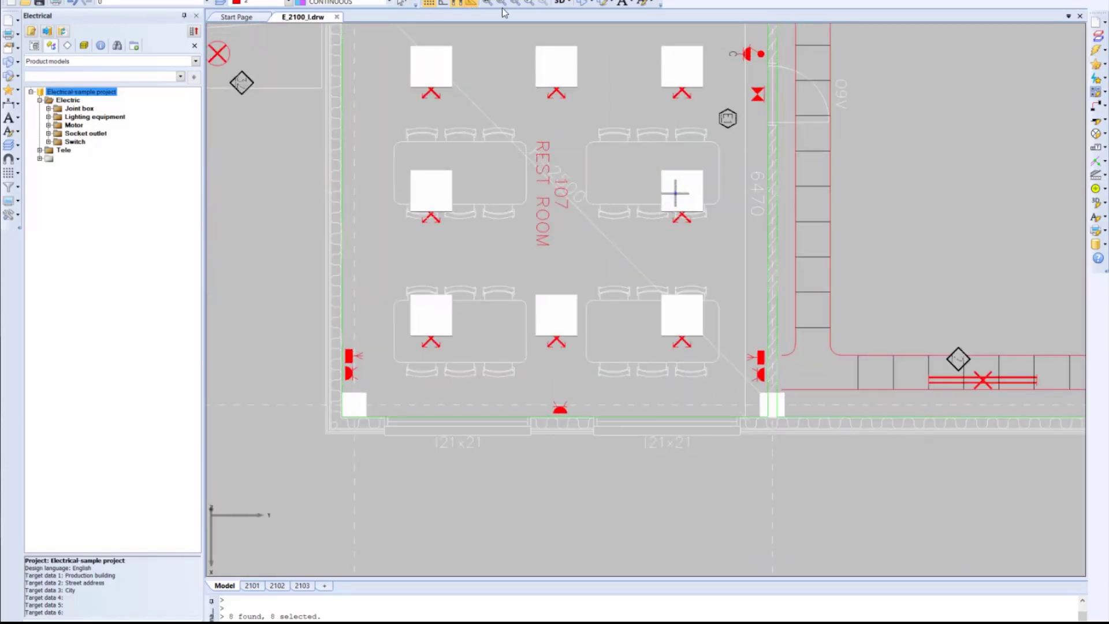
# Restore the top view of the drawing, framed on the rest room
pyautogui.click(558, 5)
pyautogui.click(581, 96)
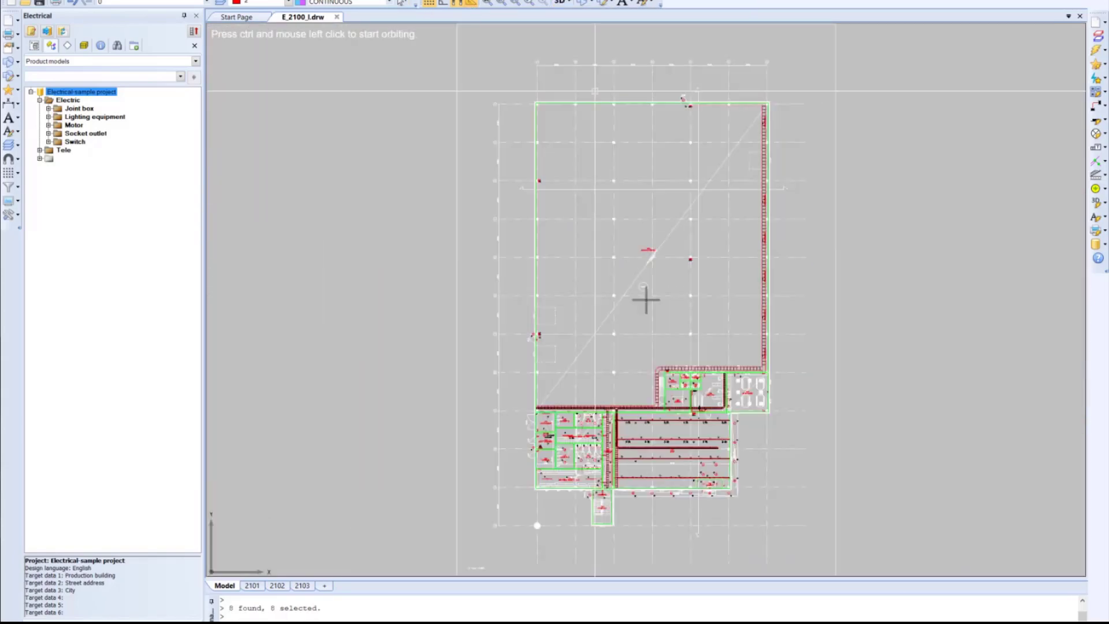
pyautogui.scroll(5, 751, 390)
pyautogui.moveTo(705, 331); pyautogui.dragTo(664, 272, button='middle')
pyautogui.scroll(-3, 687, 287)
pyautogui.scroll(3, 666, 313)
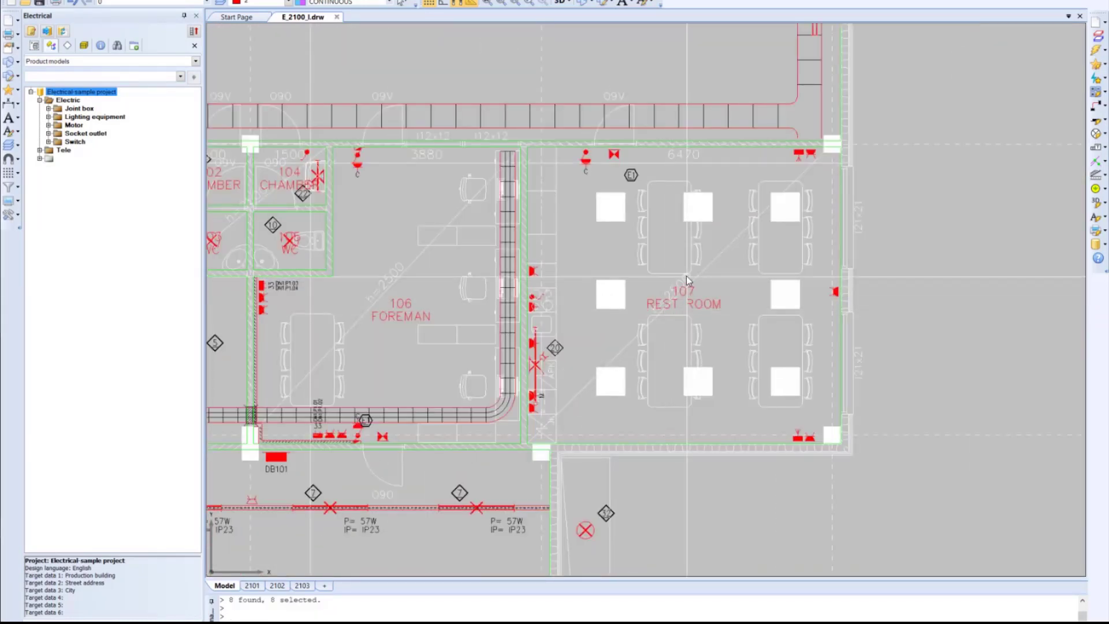
# Insert position marks automatically for all lighting equipment in the drawing
pyautogui.click(1099, 206)
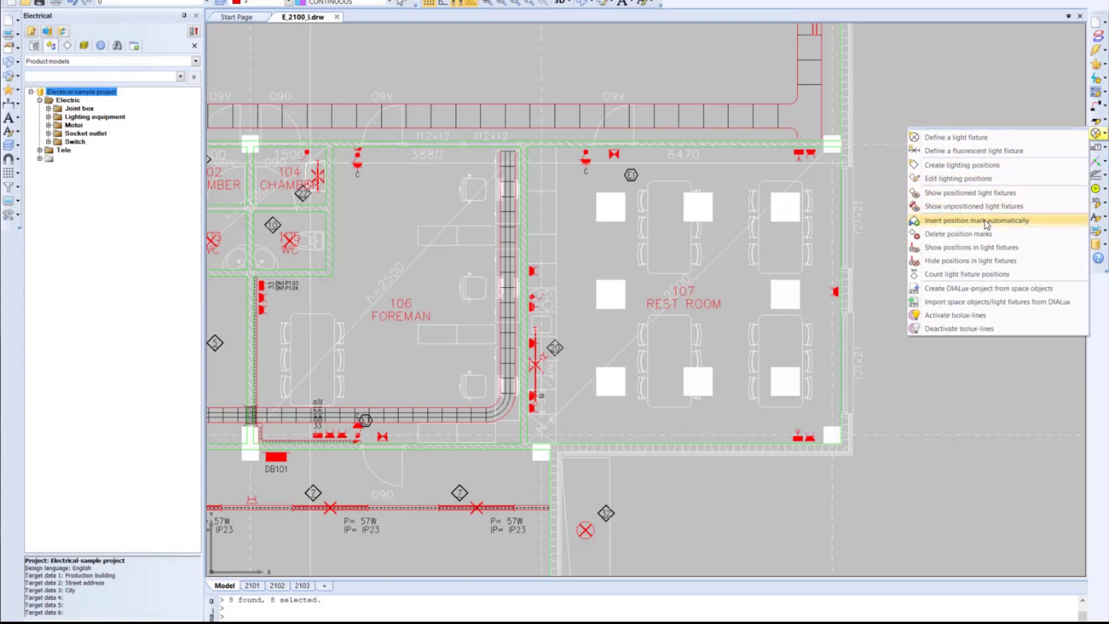
pyautogui.click(986, 222)
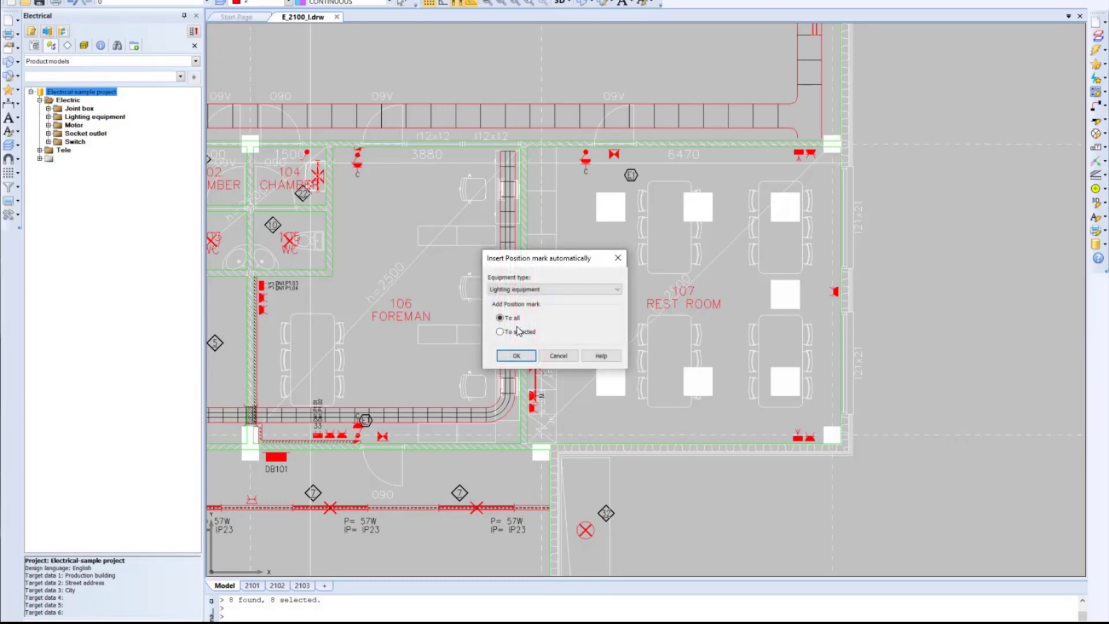
pyautogui.click(517, 356)
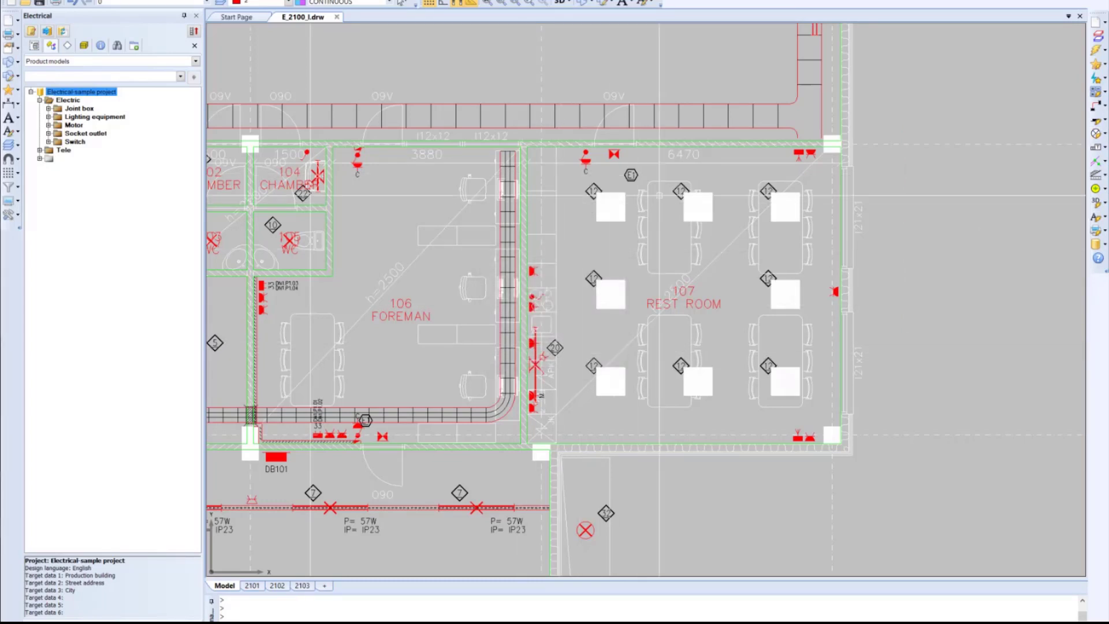
# Remove the generated 3D parts of all types from the drawing with the 3D visibility functions
pyautogui.click(1099, 203)
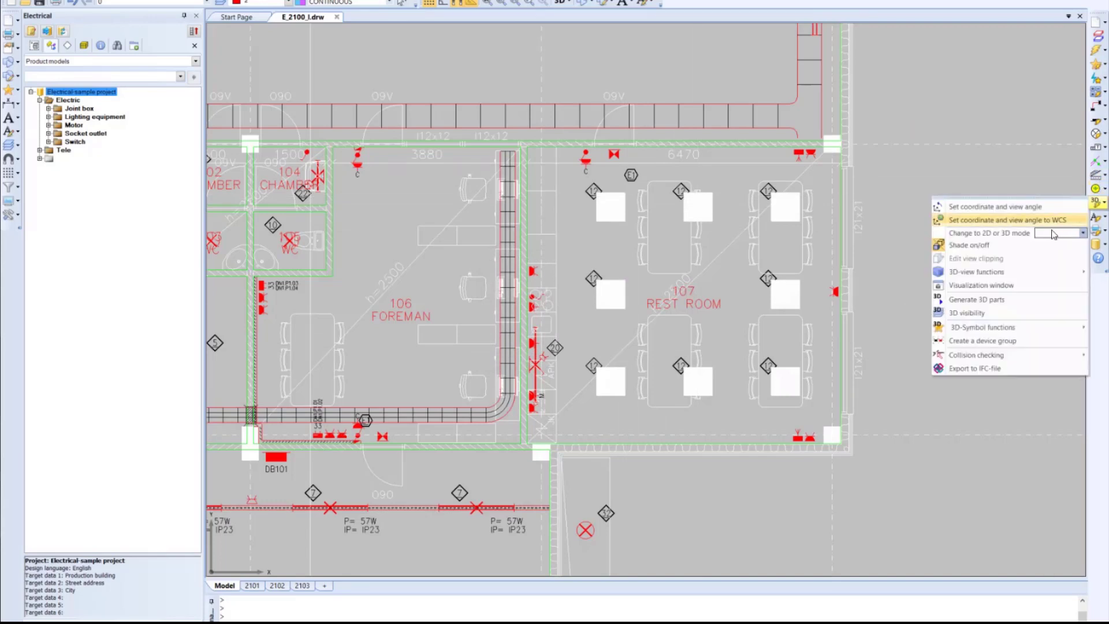
pyautogui.click(1001, 314)
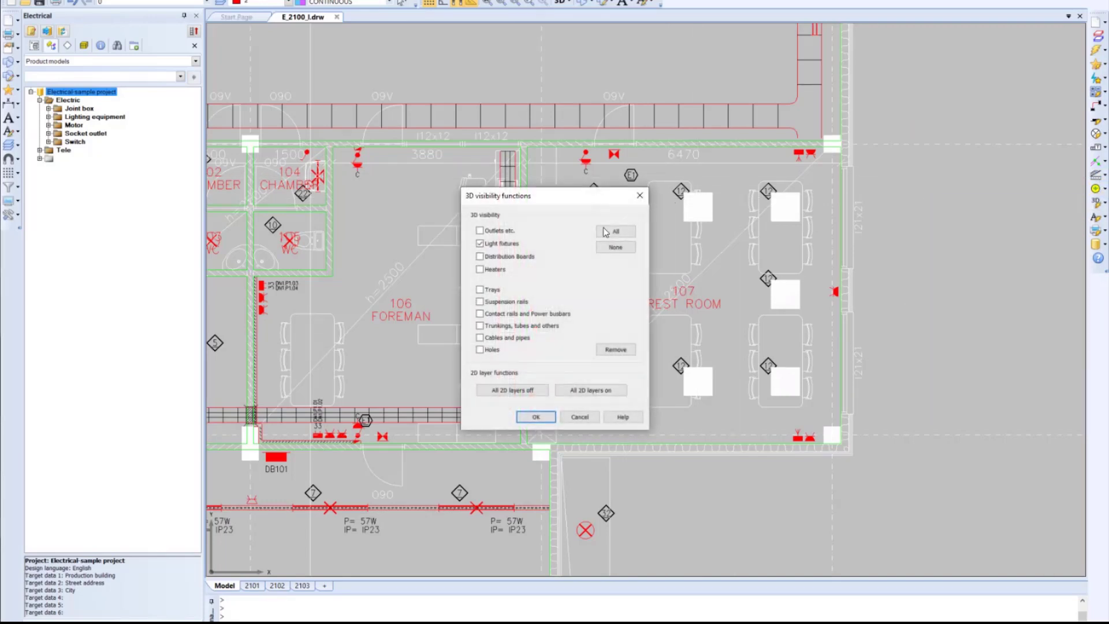
pyautogui.click(615, 350)
pyautogui.click(587, 342)
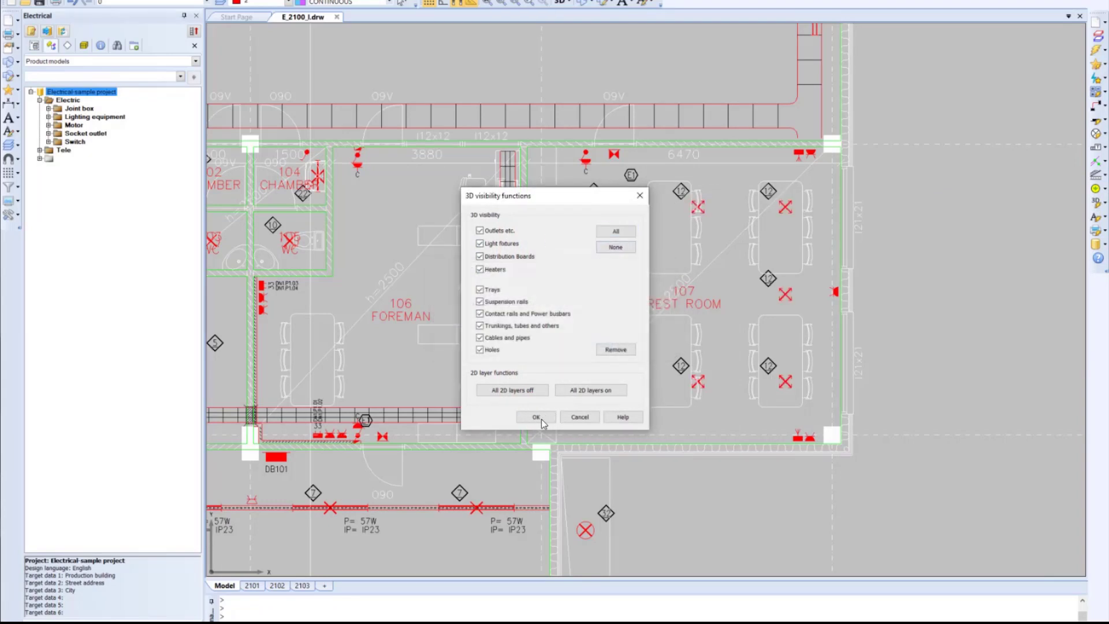
pyautogui.click(537, 417)
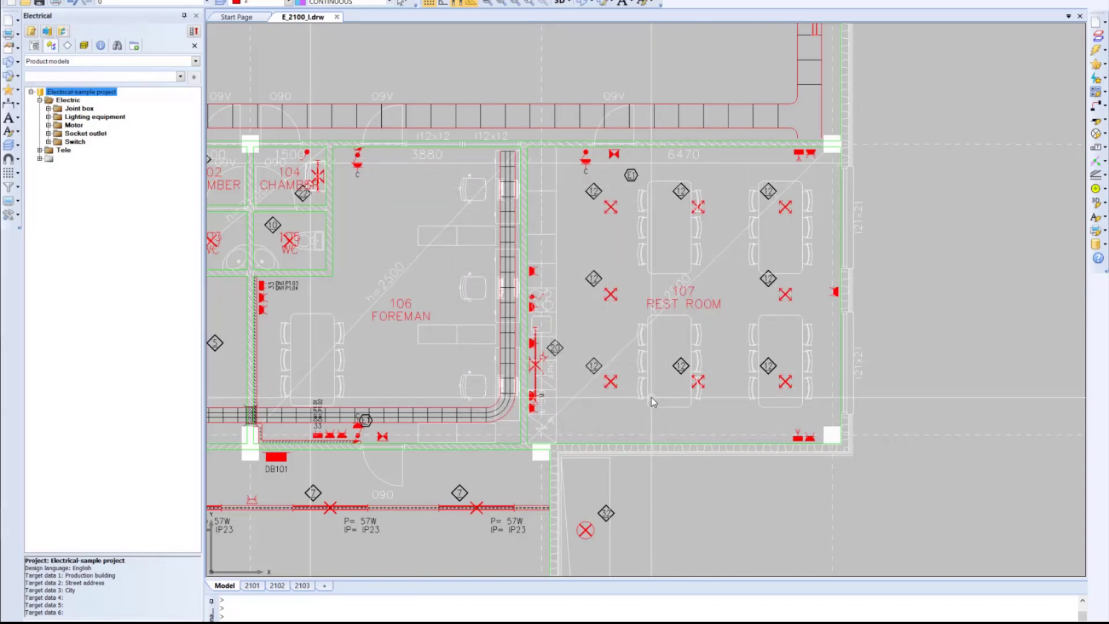
# Show the Electrical 2 project documents and open the layout drawing E_2200_I.drw
pyautogui.click(516, 3)
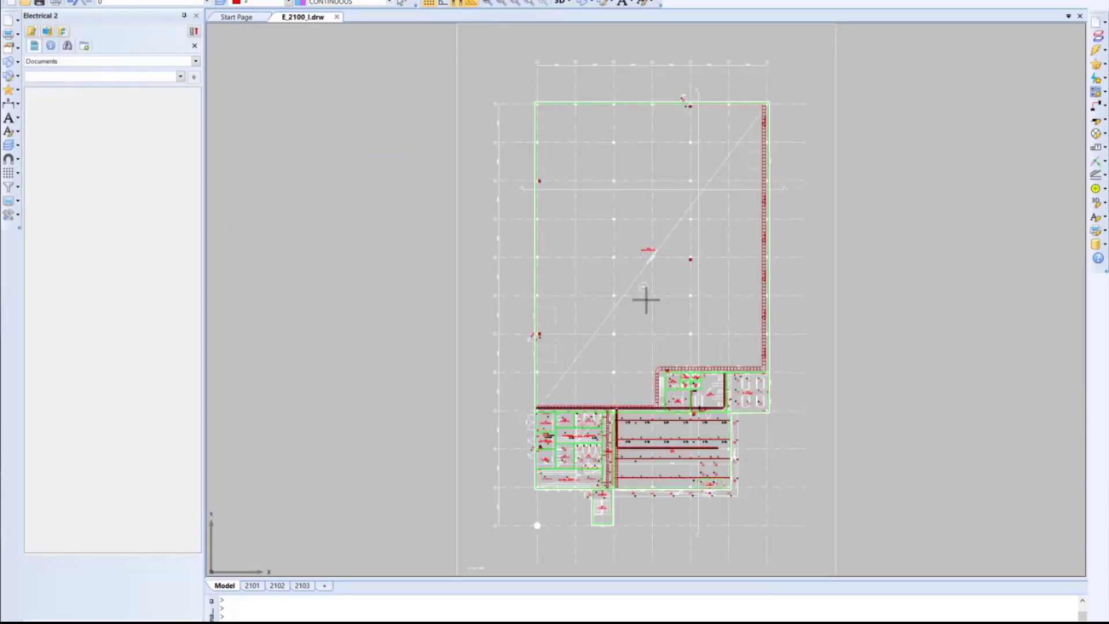
pyautogui.rightClick(93, 162)
pyautogui.click(151, 188)
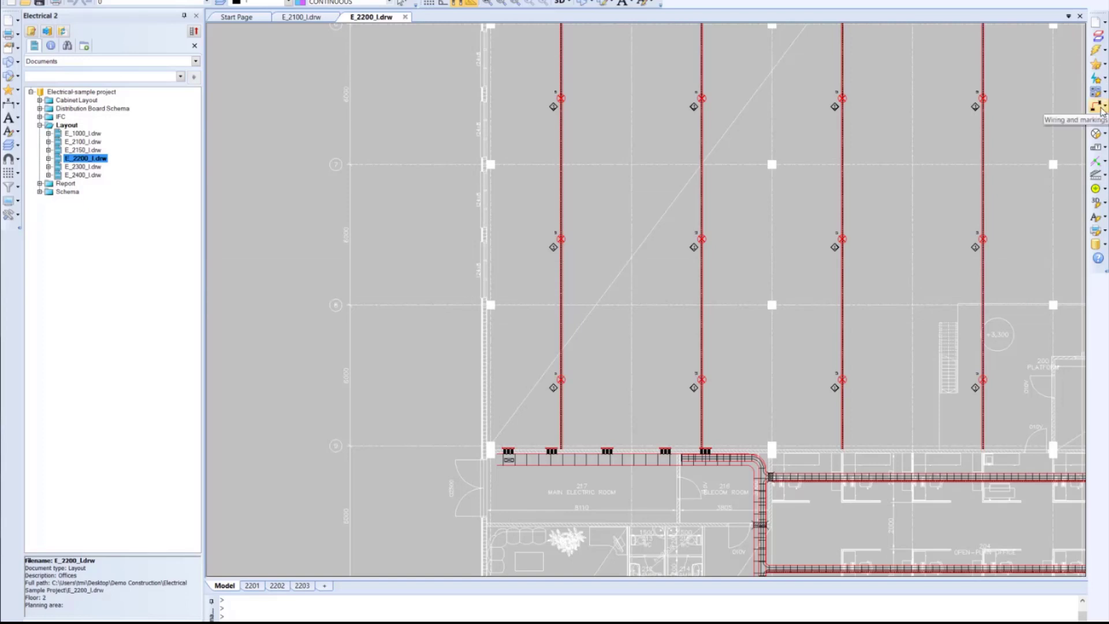
# Start a new distribution board in Distribution Board and Group management and give it the ID DB102
pyautogui.click(1100, 121)
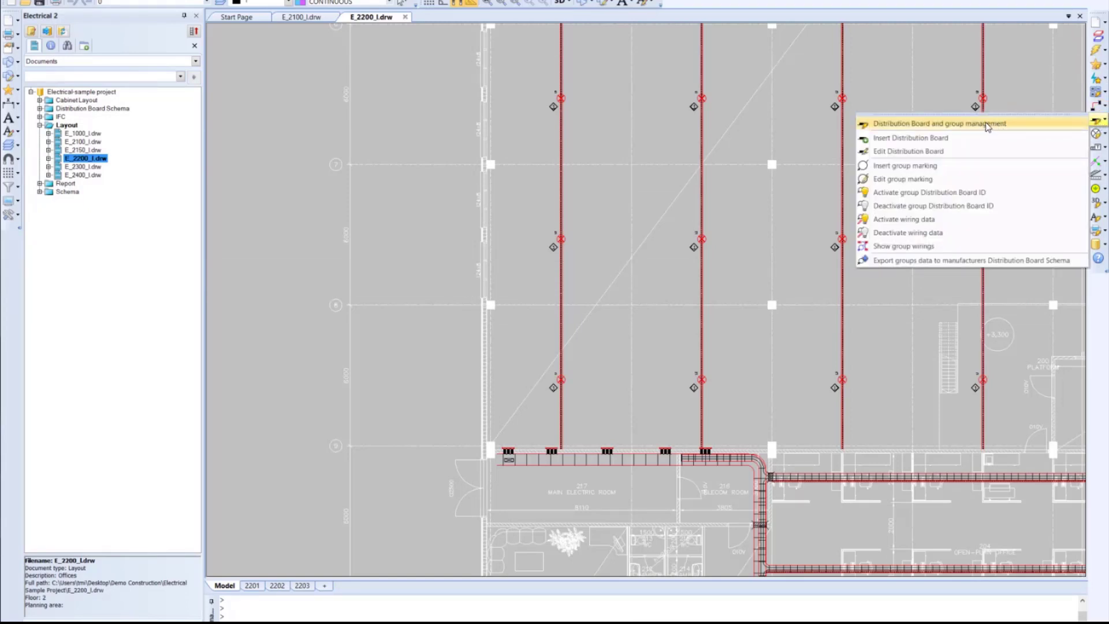
pyautogui.click(987, 125)
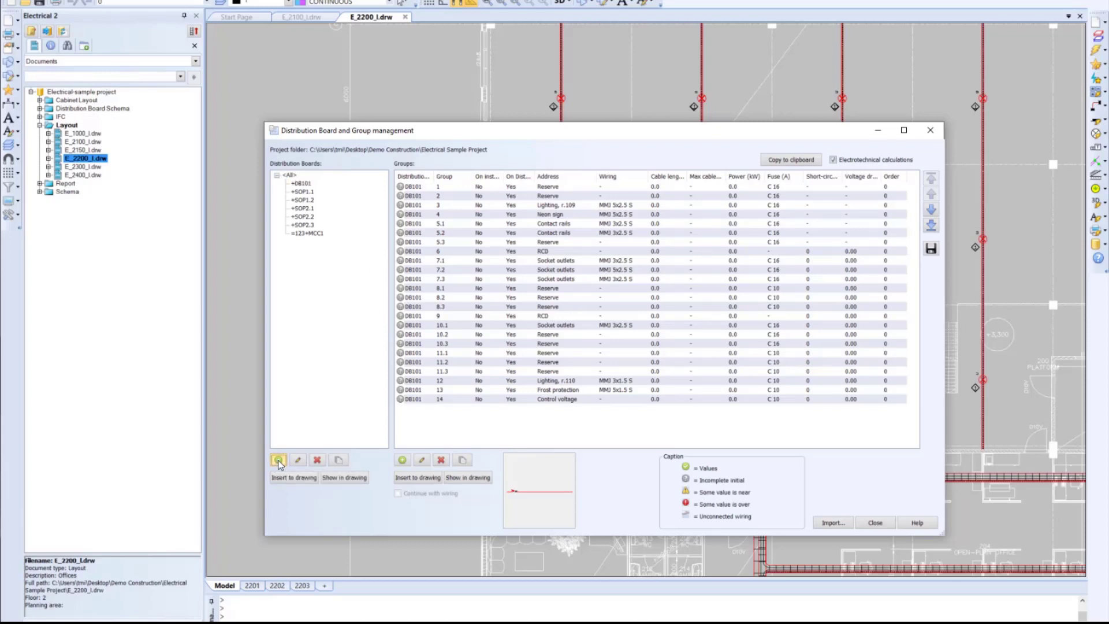
pyautogui.click(279, 460)
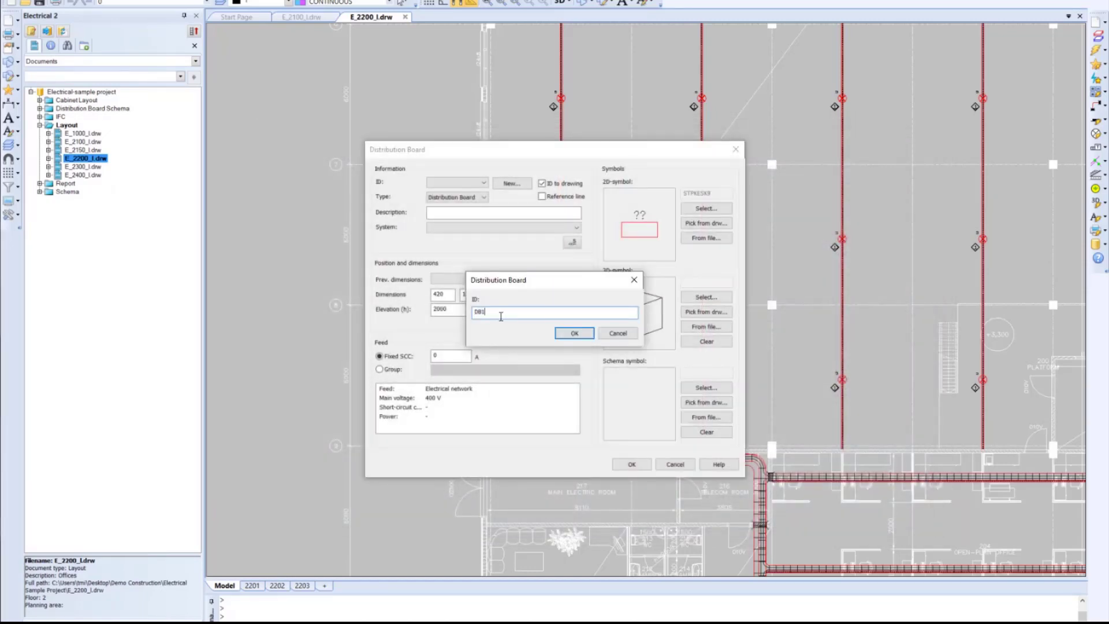
pyautogui.click(575, 334)
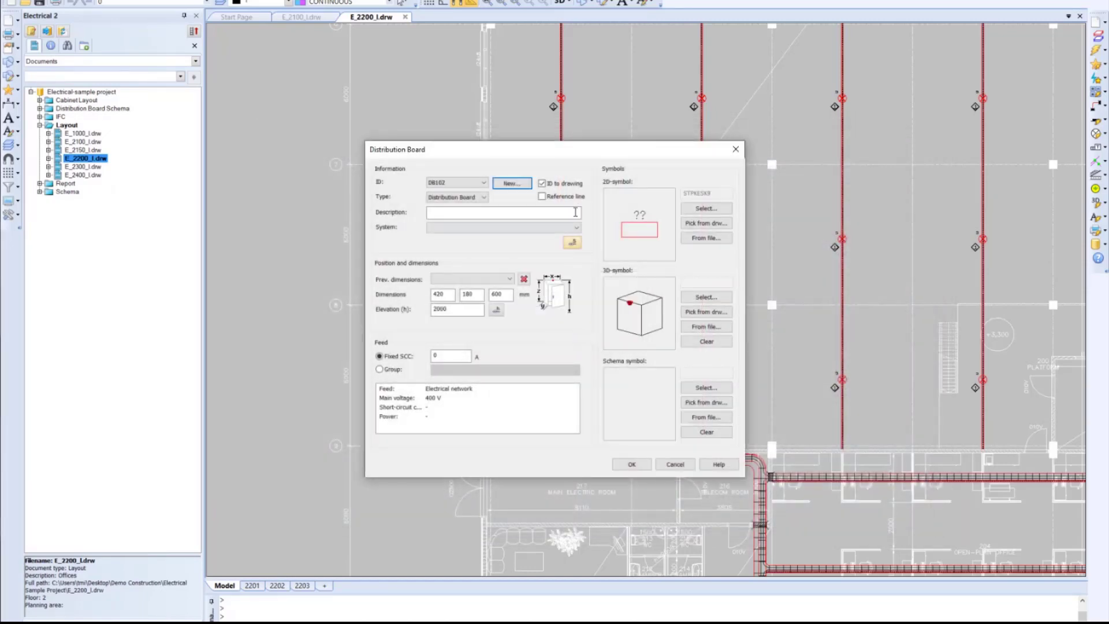
# Assign system S2, Electrical distribution and connected loads, to distribution board DB102 and save the board
pyautogui.click(577, 228)
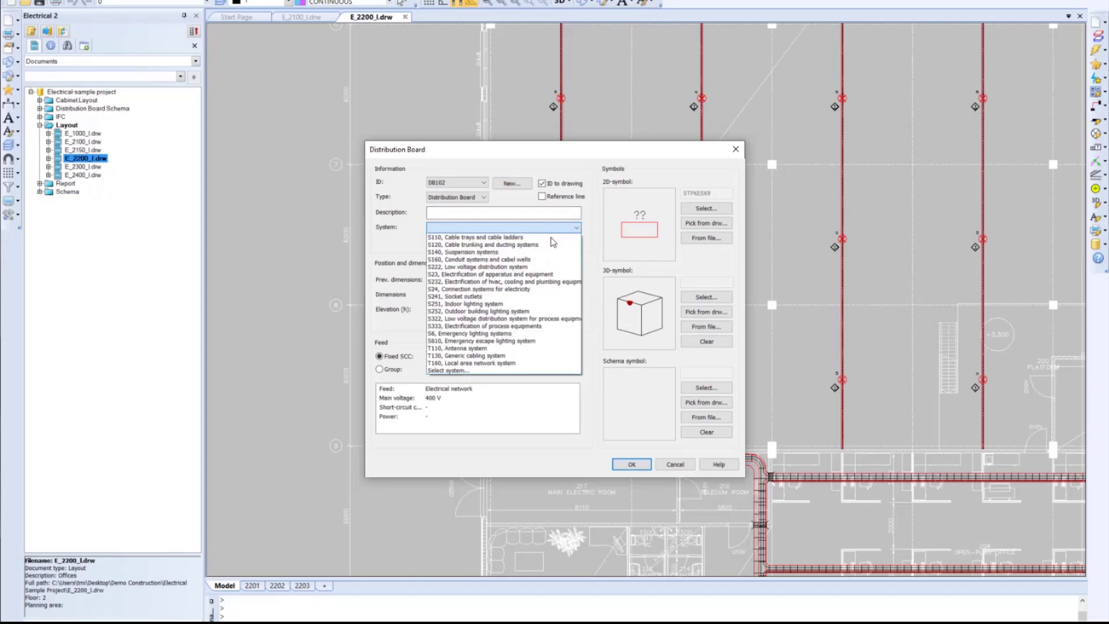
pyautogui.click(474, 371)
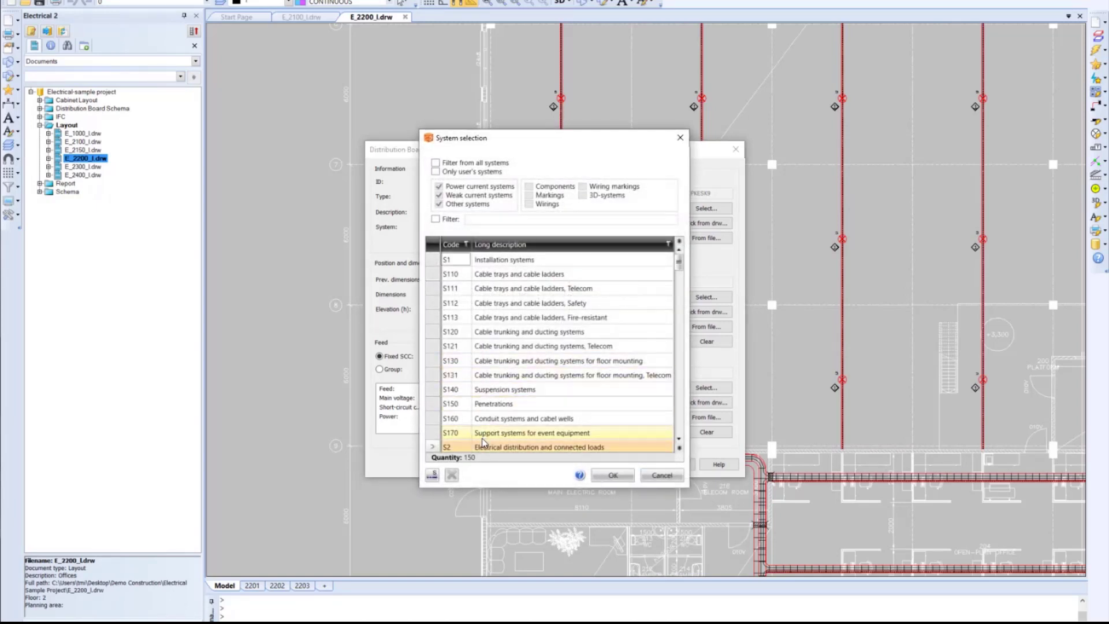
pyautogui.click(532, 444)
pyautogui.click(603, 472)
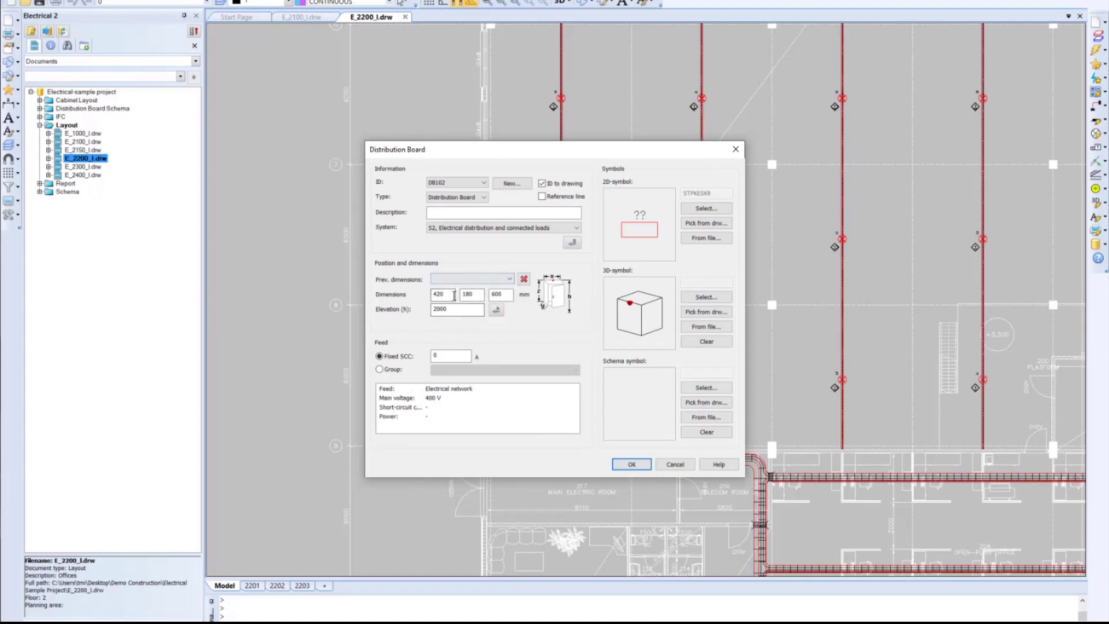
pyautogui.click(632, 465)
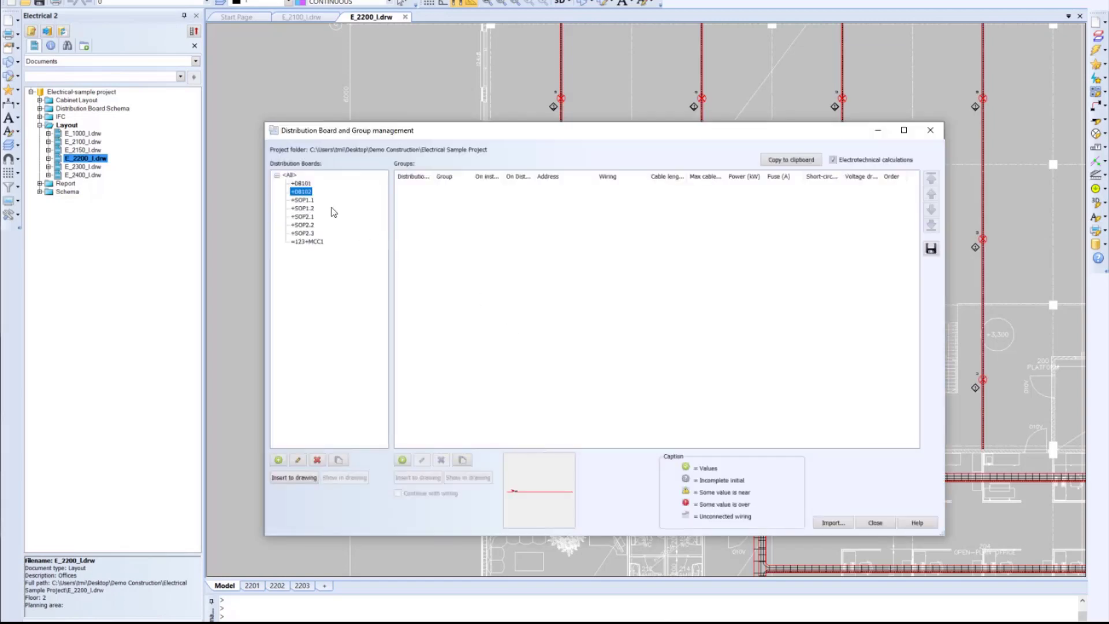
# Insert distribution board DB102 into the drawing against the column at the outer wall and close the group management
pyautogui.click(291, 479)
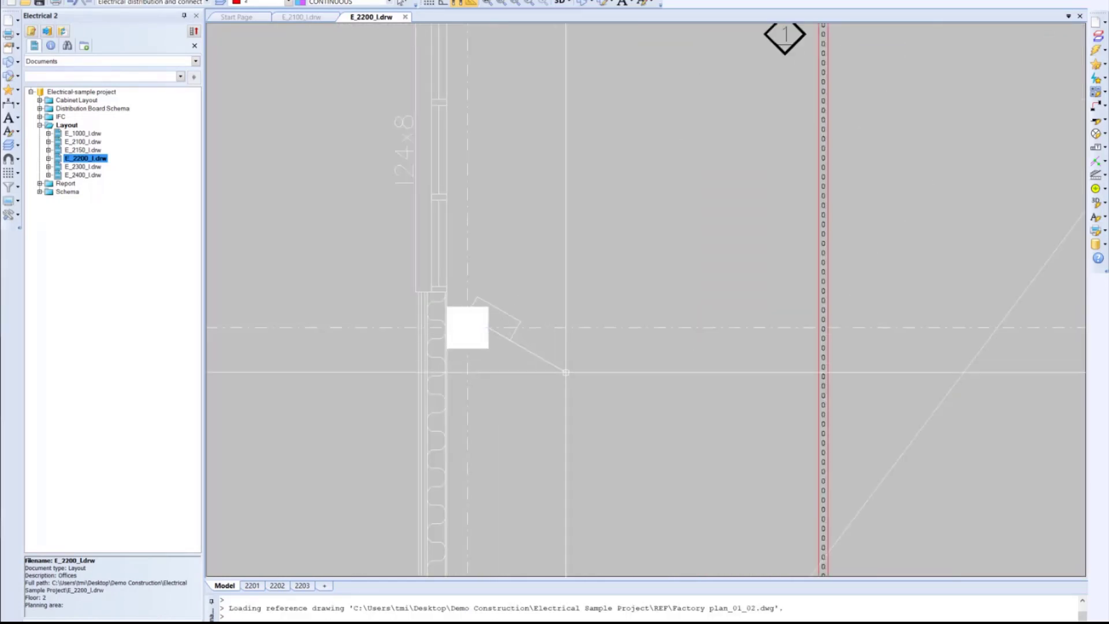
pyautogui.click(572, 373)
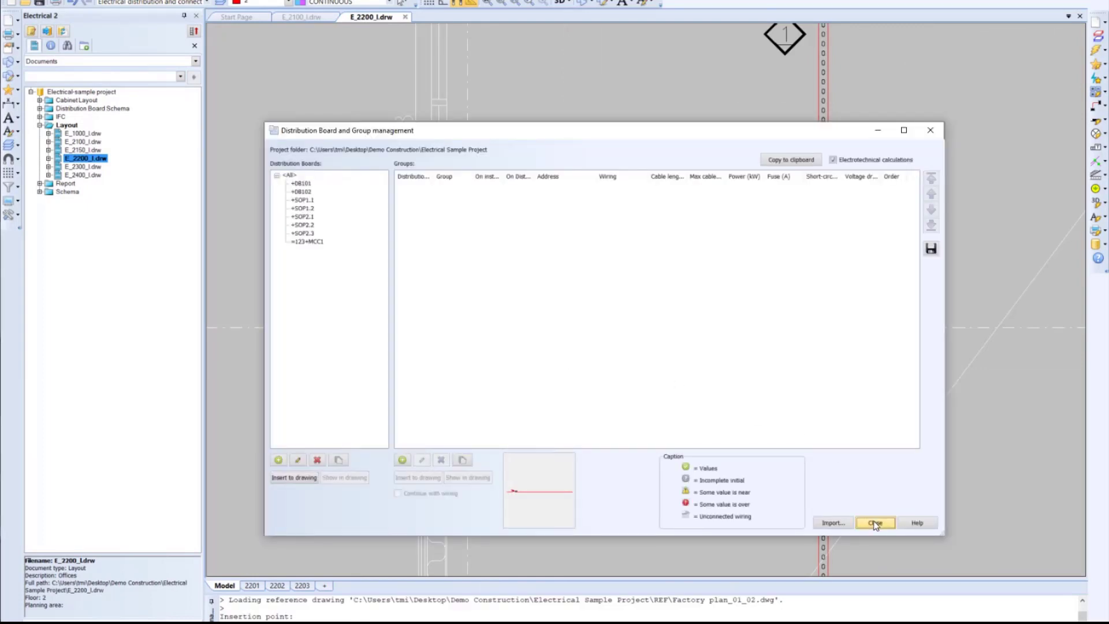
pyautogui.click(875, 523)
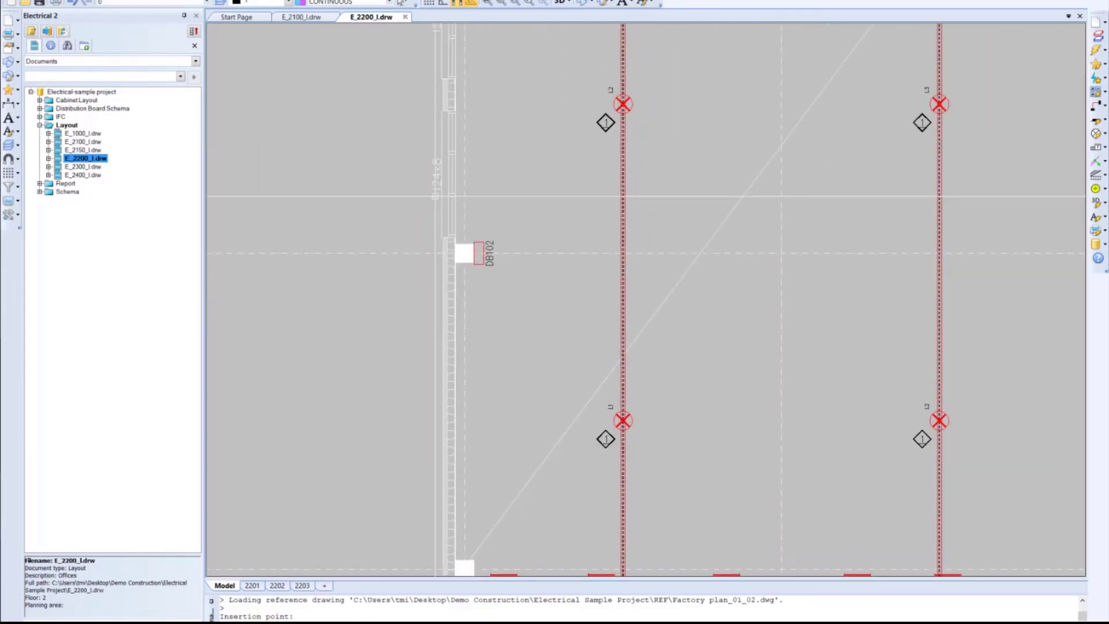
# Show the project's Distribution Boards and Groups in the Electrical project tree
pyautogui.click(134, 610)
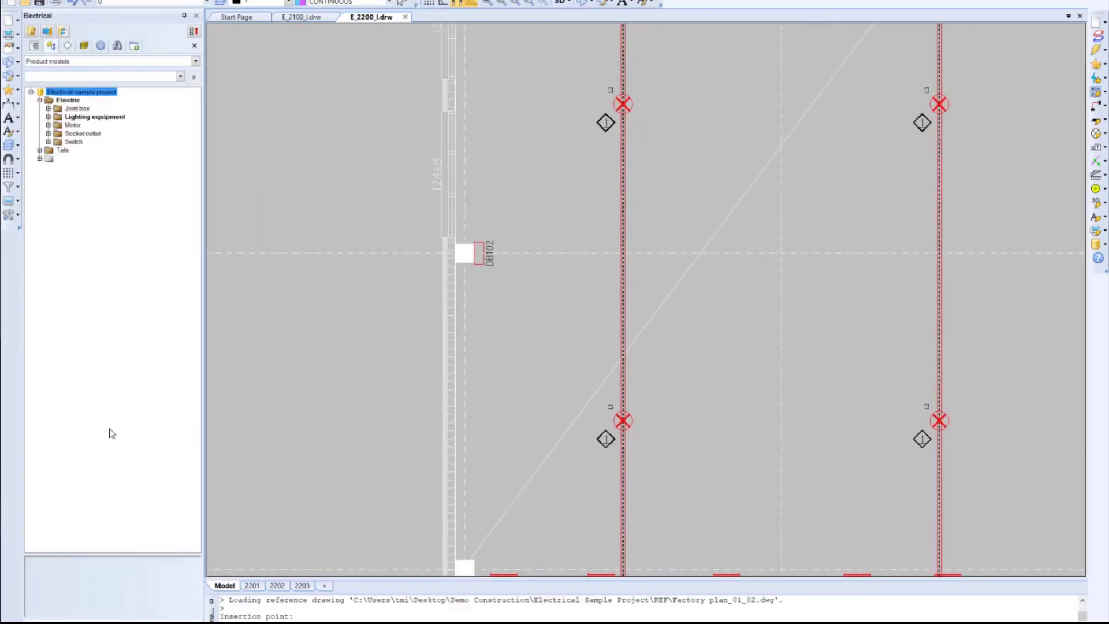
pyautogui.click(77, 61)
pyautogui.click(60, 99)
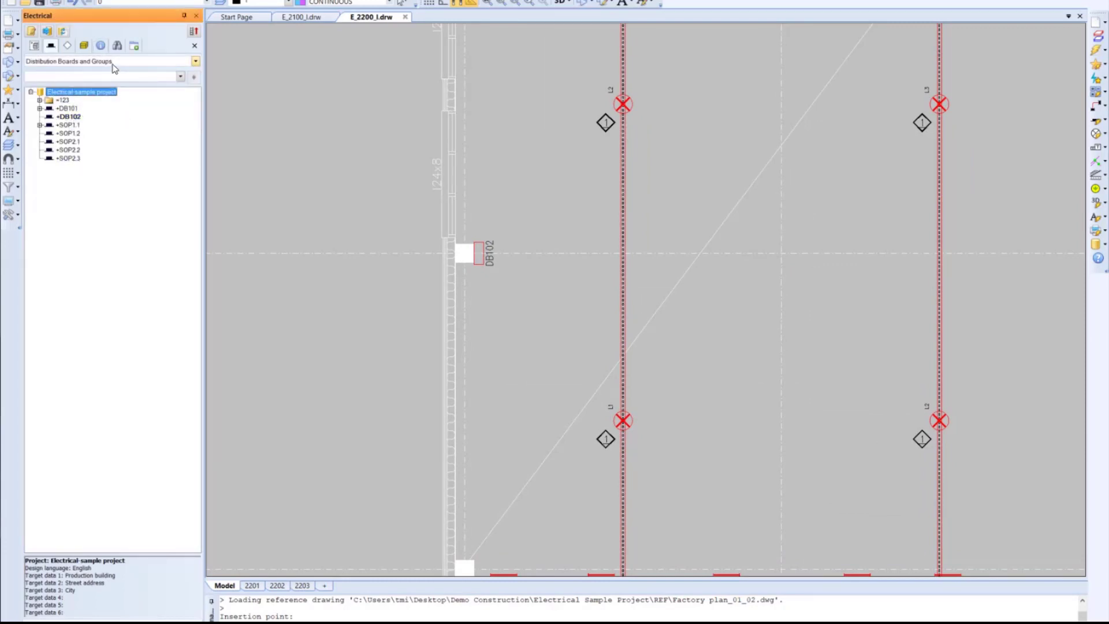
# Draw continuous wiring with MMJ 3x1.5 S cable from distribution board DB102 to the nearest luminaire L1 and define a group for it
pyautogui.click(1099, 106)
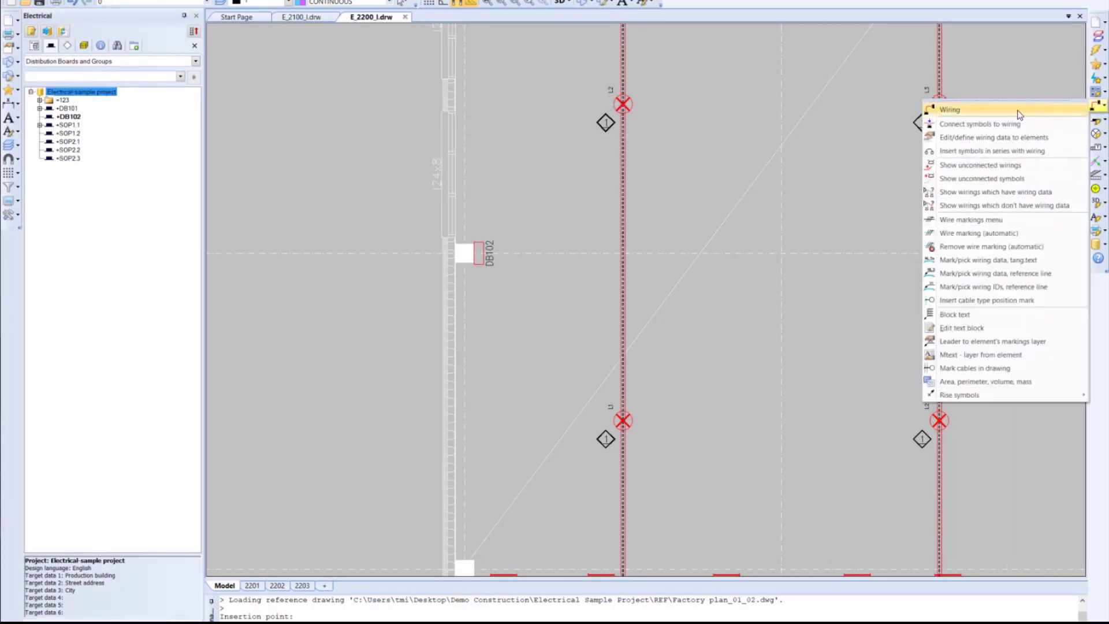
pyautogui.click(982, 110)
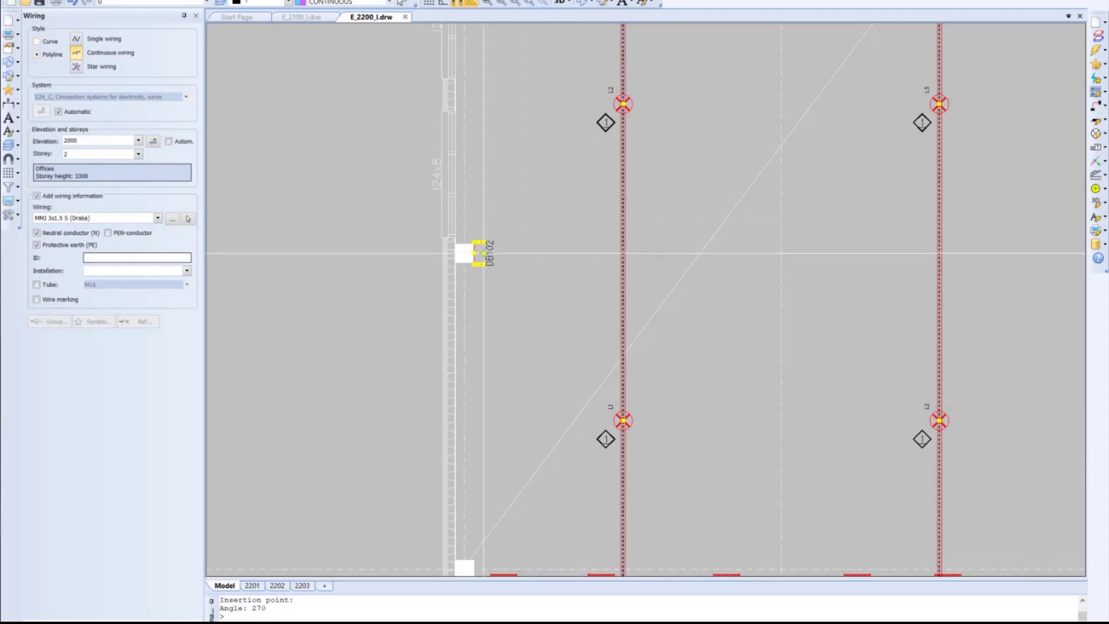
pyautogui.click(483, 253)
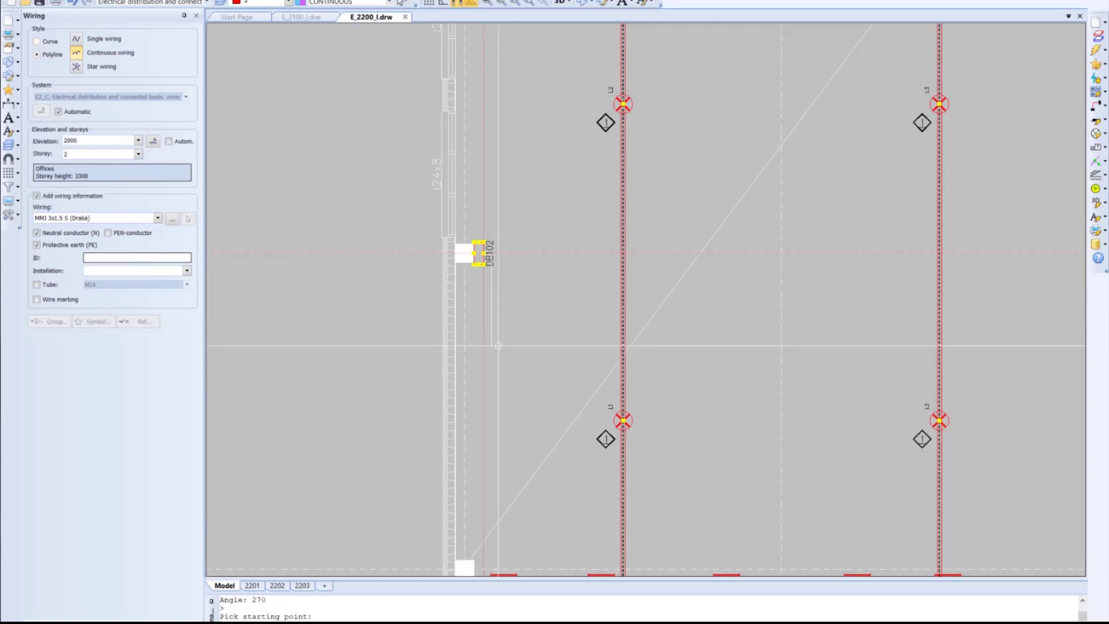
pyautogui.click(623, 420)
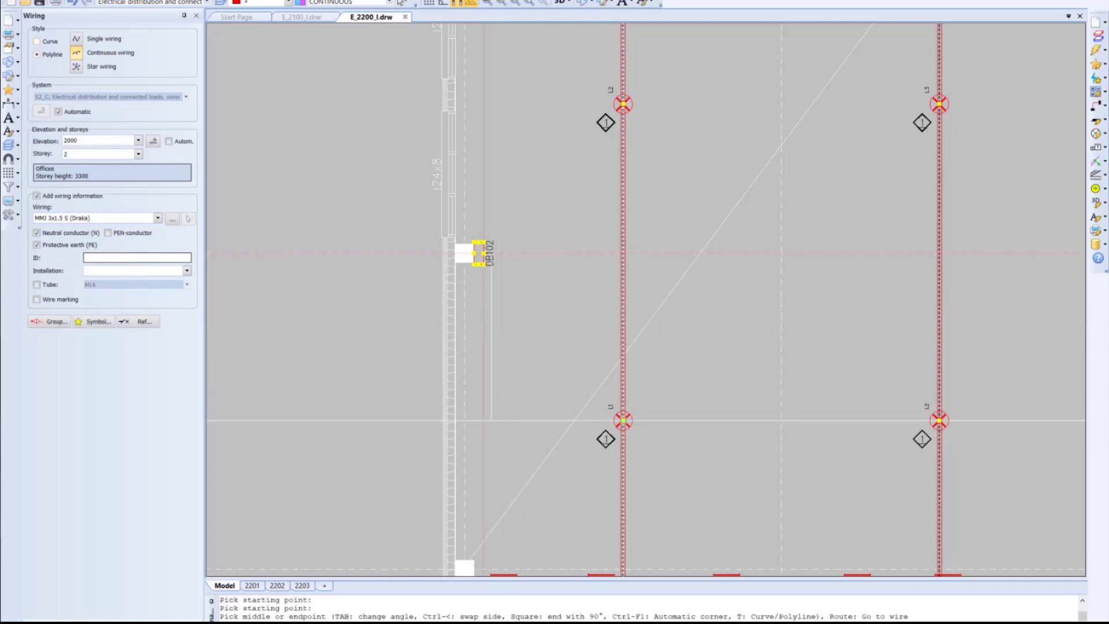
pyautogui.click(623, 420)
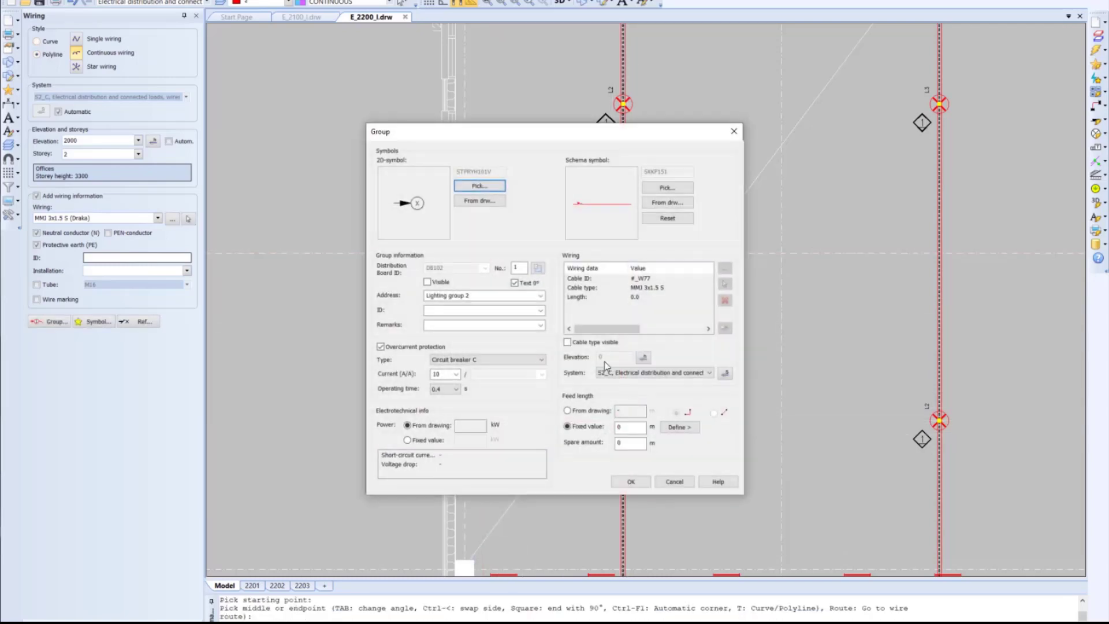
# Set the address of DB102 group 1 to Lighting group 1, save it and list the groups under DB102
pyautogui.moveTo(502, 139); pyautogui.dragTo(795, 116)
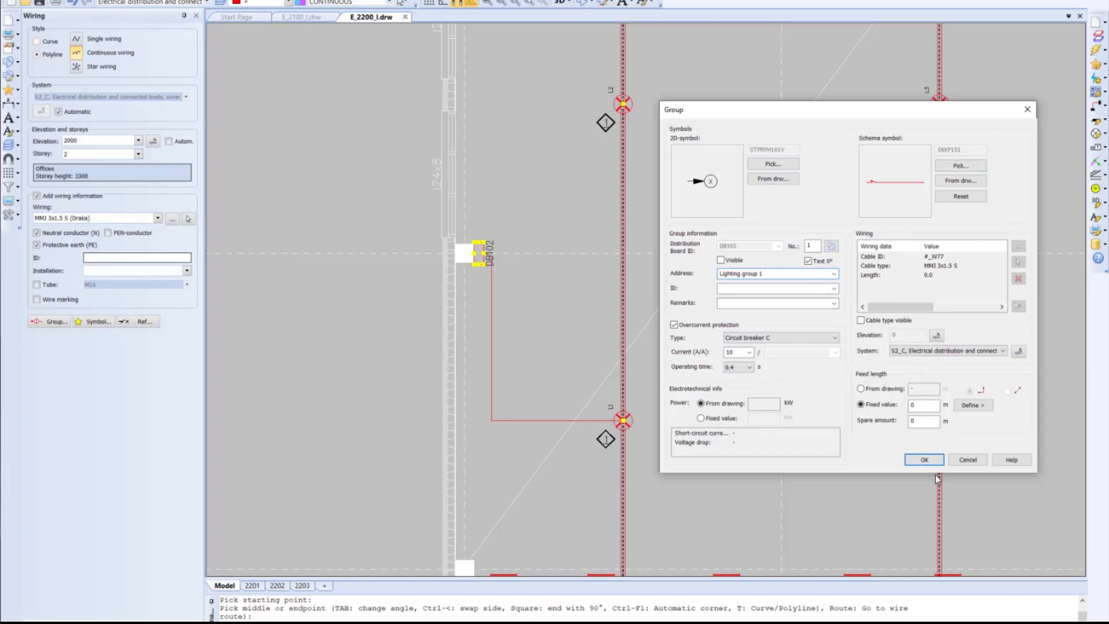
pyautogui.click(923, 460)
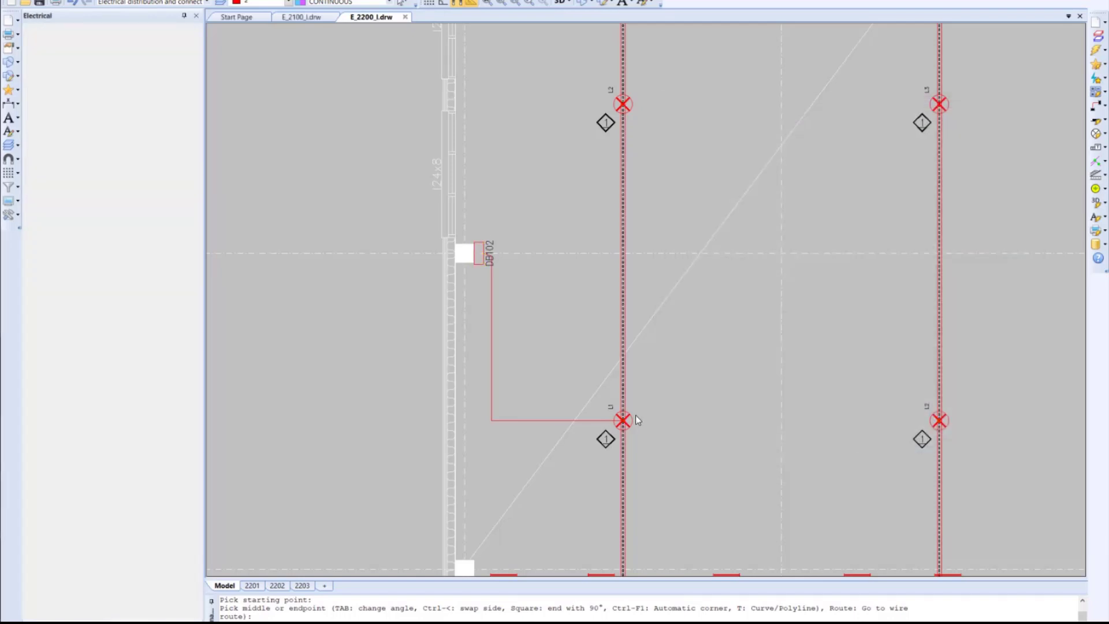
pyautogui.click(39, 116)
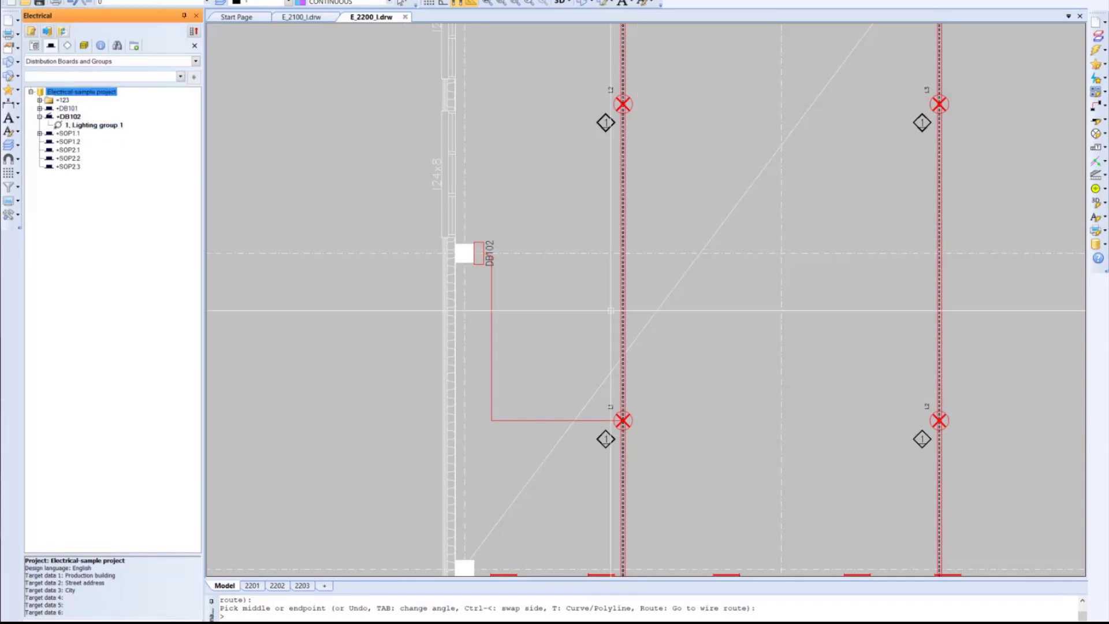
# Draw wiring of the same kind as the Lighting group 1 feed between the first two luminaires of the first row
pyautogui.click(590, 421)
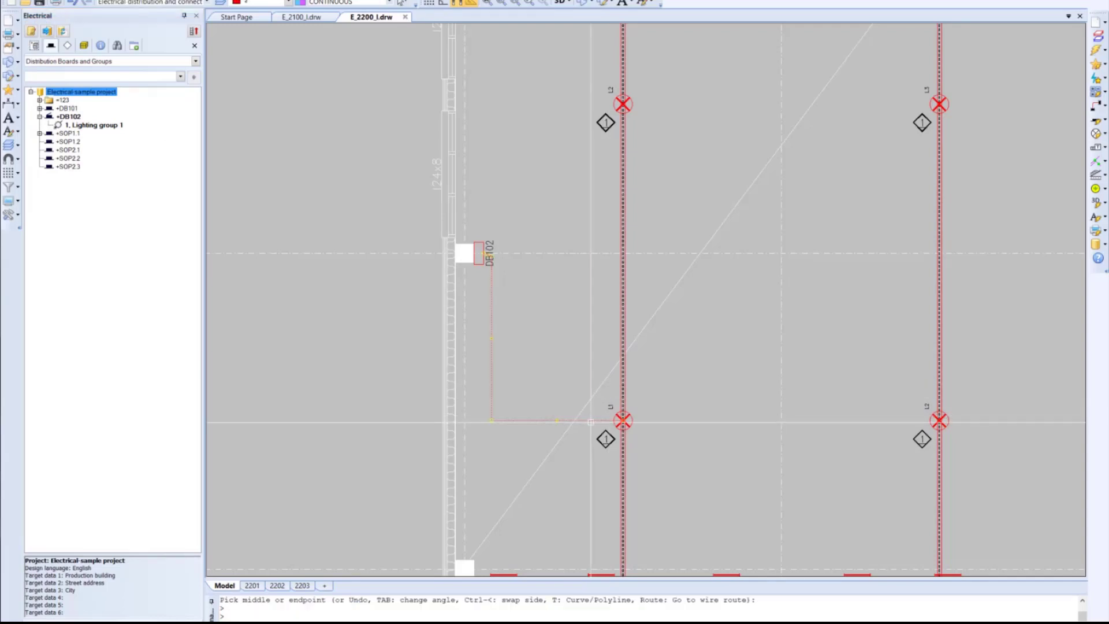
pyautogui.rightClick(590, 422)
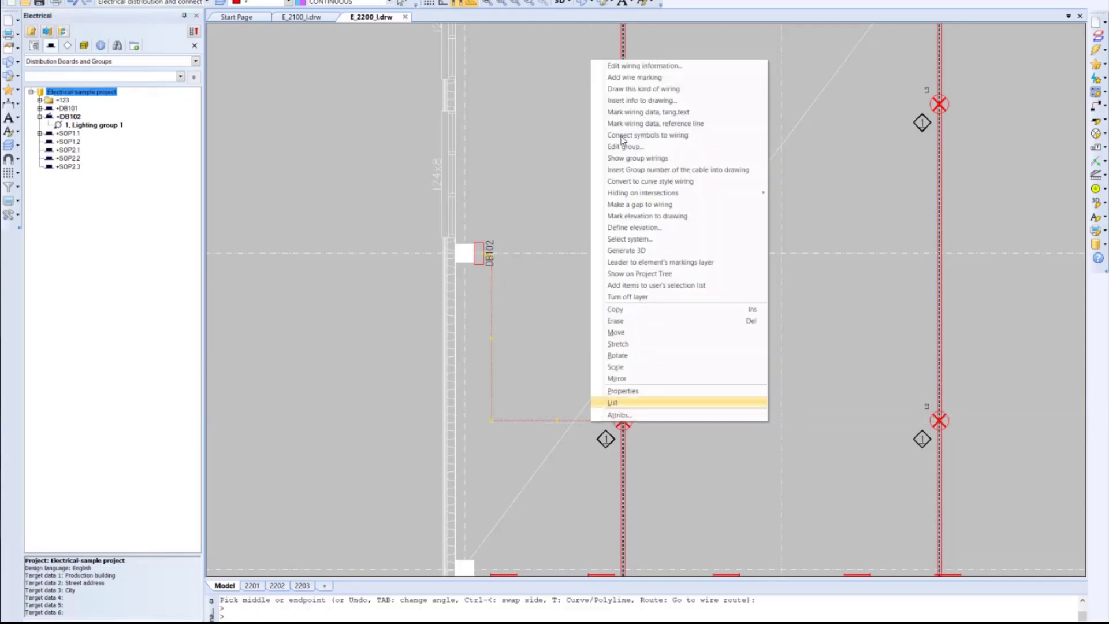
pyautogui.click(652, 89)
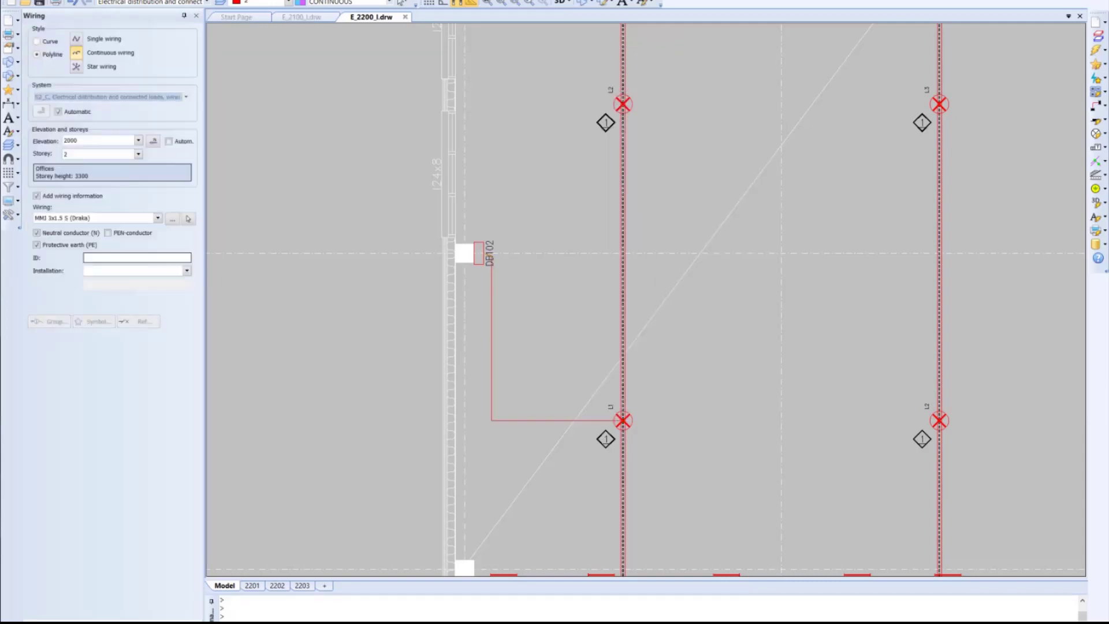
pyautogui.click(623, 420)
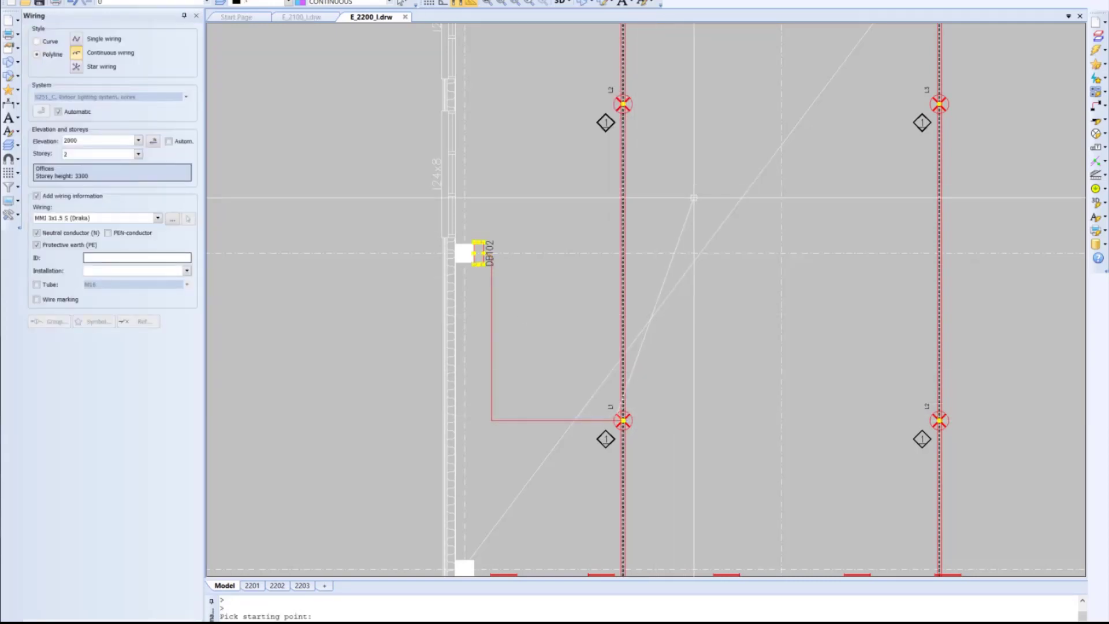
pyautogui.click(630, 104)
# Continue the wiring luminaire by luminaire along the first row to its last luminaire at the far wall and end it
pyautogui.moveTo(644, 93)
pyautogui.mouseDown(button='middle')
pyautogui.moveTo(607, 266)
pyautogui.moveTo(575, 553)
pyautogui.mouseUp(button='middle')
pyautogui.click(558, 252)
pyautogui.moveTo(588, 171); pyautogui.dragTo(574, 512, button='middle')
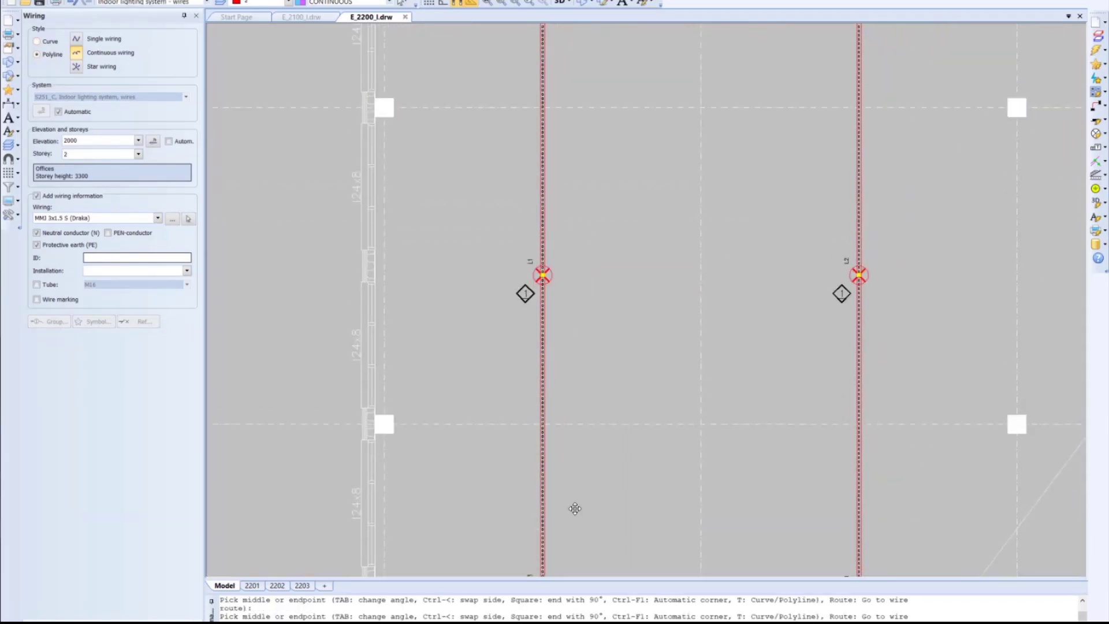
pyautogui.moveTo(596, 223); pyautogui.dragTo(632, 315, button='middle')
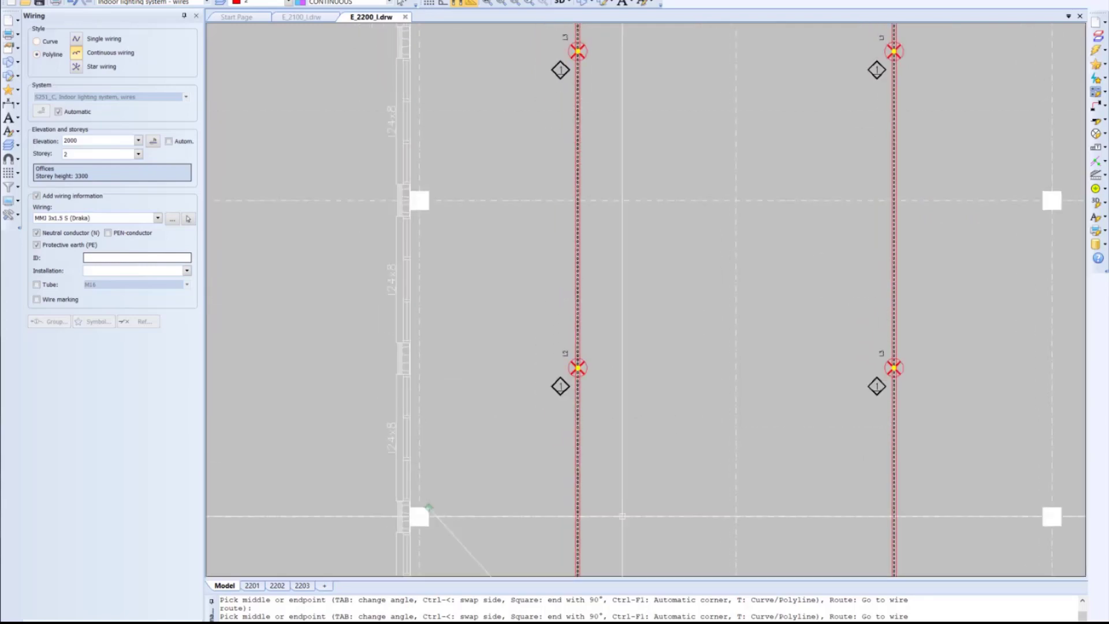
pyautogui.click(578, 367)
pyautogui.moveTo(626, 178); pyautogui.dragTo(572, 100, button='middle')
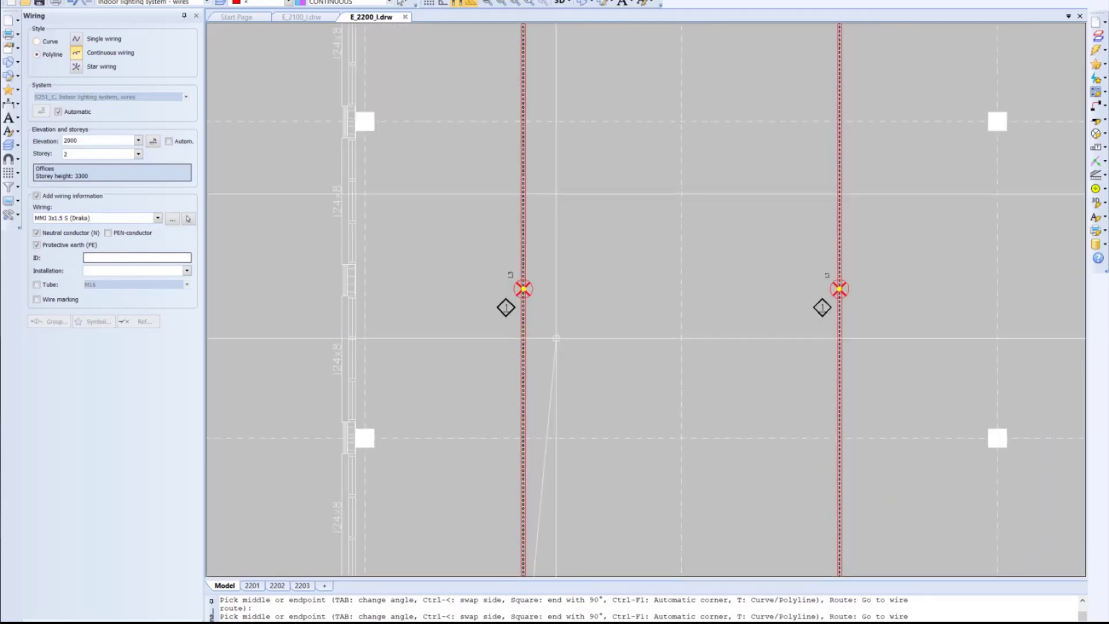
pyautogui.moveTo(609, 133); pyautogui.dragTo(631, 101, button='middle')
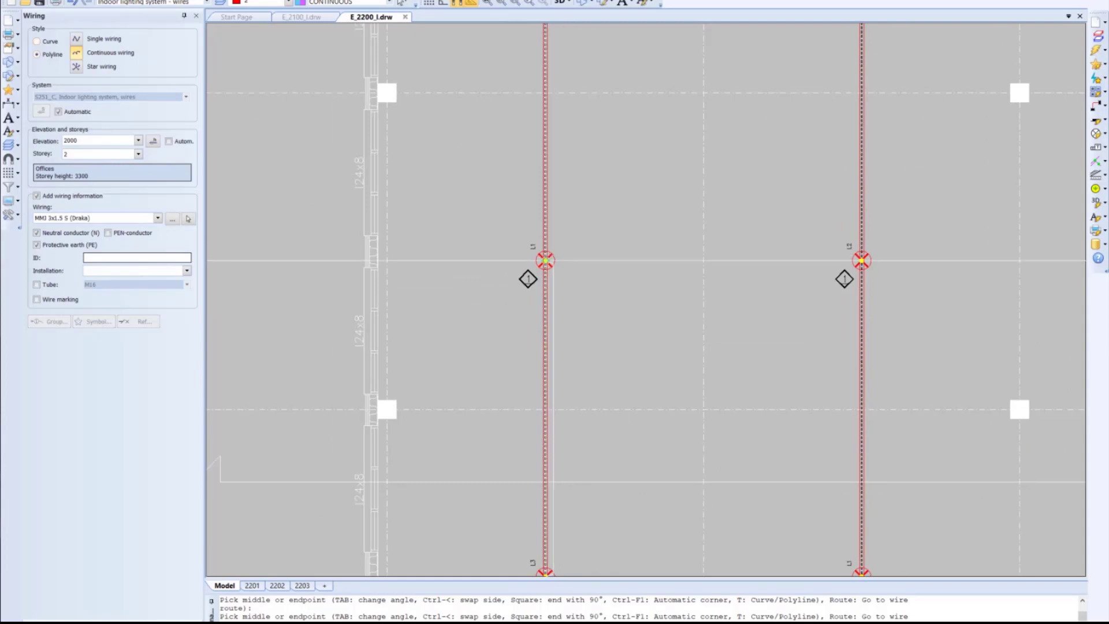
pyautogui.moveTo(583, 169); pyautogui.dragTo(548, 429, button='middle')
pyautogui.click(511, 216)
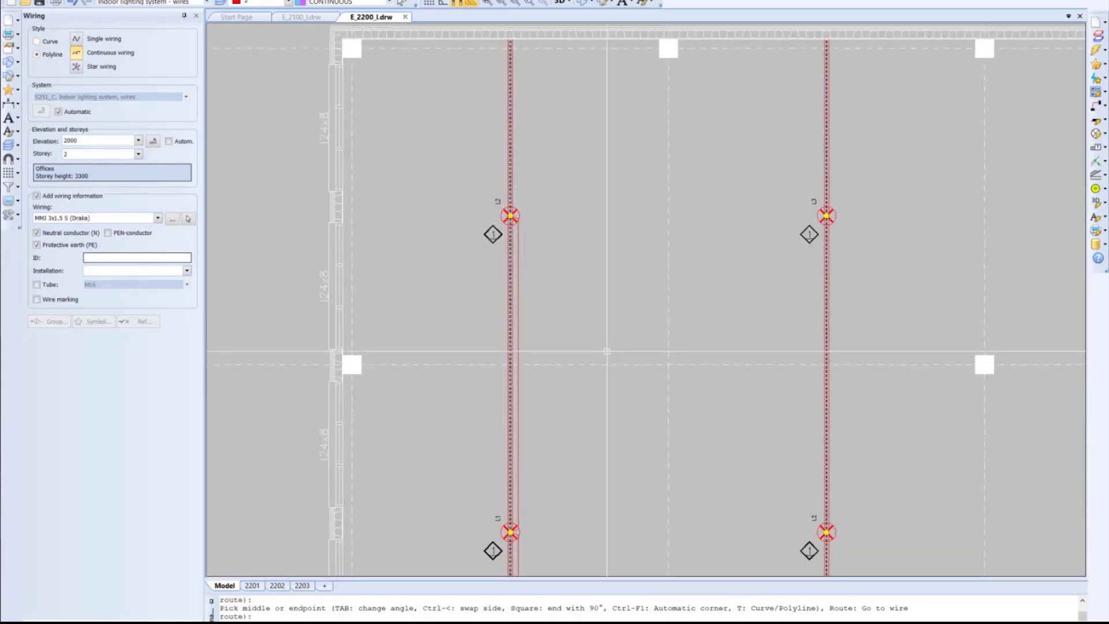
pyautogui.press('Escape')
pyautogui.press('Escape')
# Wire DB102 to the first luminaire of the second row with MMJ 3x1.5 S cable and save it as group 2, Lighting group 2
pyautogui.scroll(-3, 614, 365)
pyautogui.moveTo(607, 383); pyautogui.dragTo(547, 165, button='middle')
pyautogui.moveTo(590, 471)
pyautogui.mouseDown(button='middle')
pyautogui.moveTo(610, 260)
pyautogui.moveTo(609, 318)
pyautogui.mouseUp(button='middle')
pyautogui.scroll(4, 568, 385)
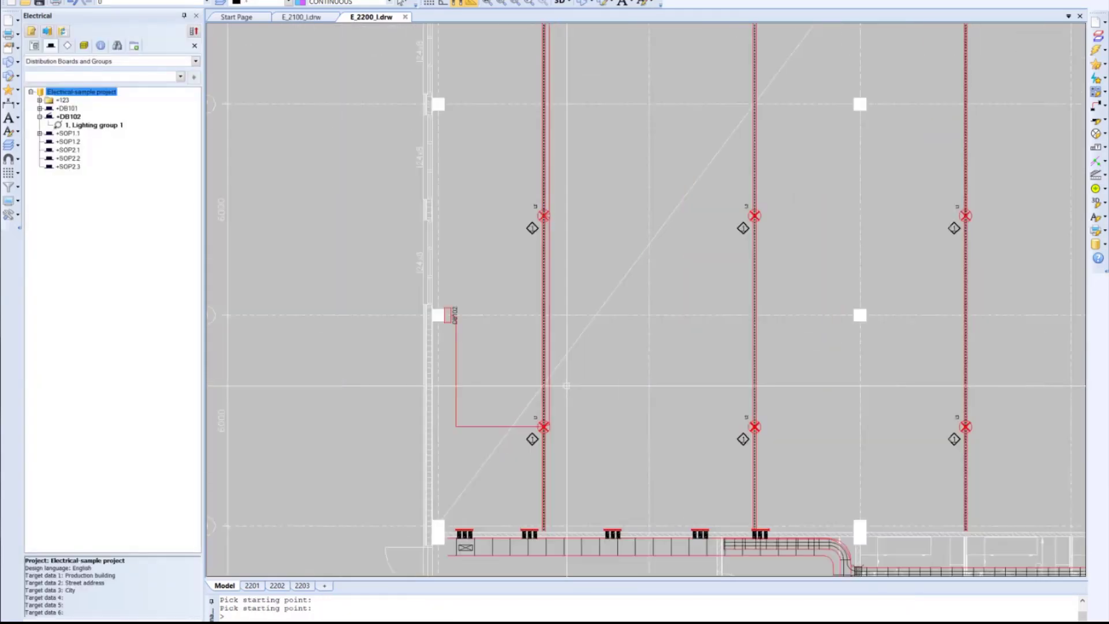
pyautogui.moveTo(576, 385); pyautogui.dragTo(683, 356, button='middle')
pyautogui.scroll(-2, 691, 358)
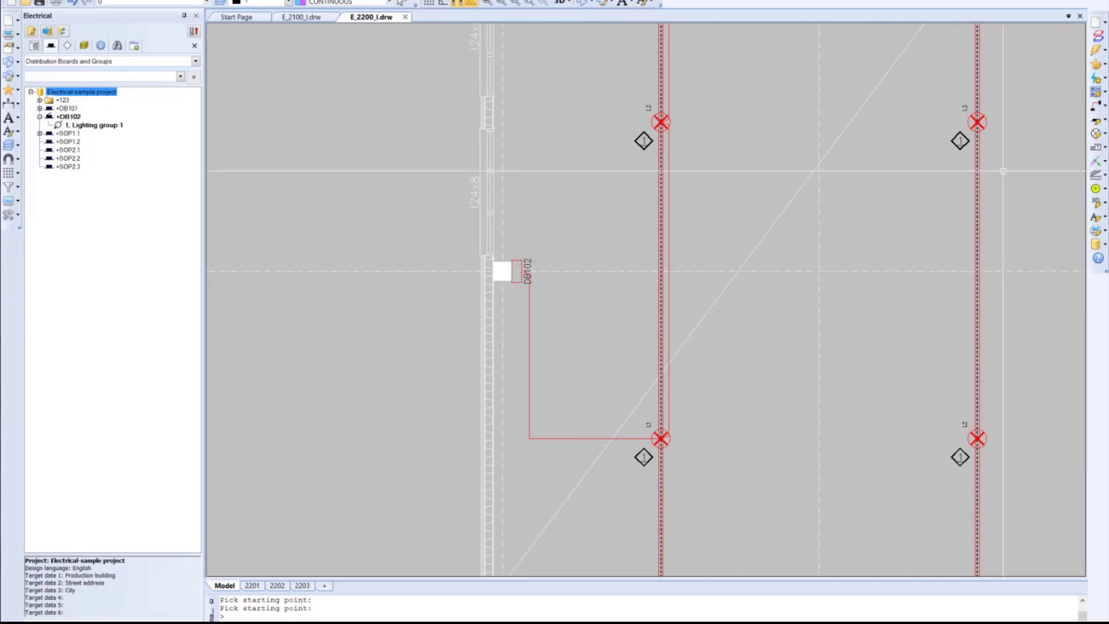
pyautogui.click(1097, 106)
pyautogui.click(1031, 111)
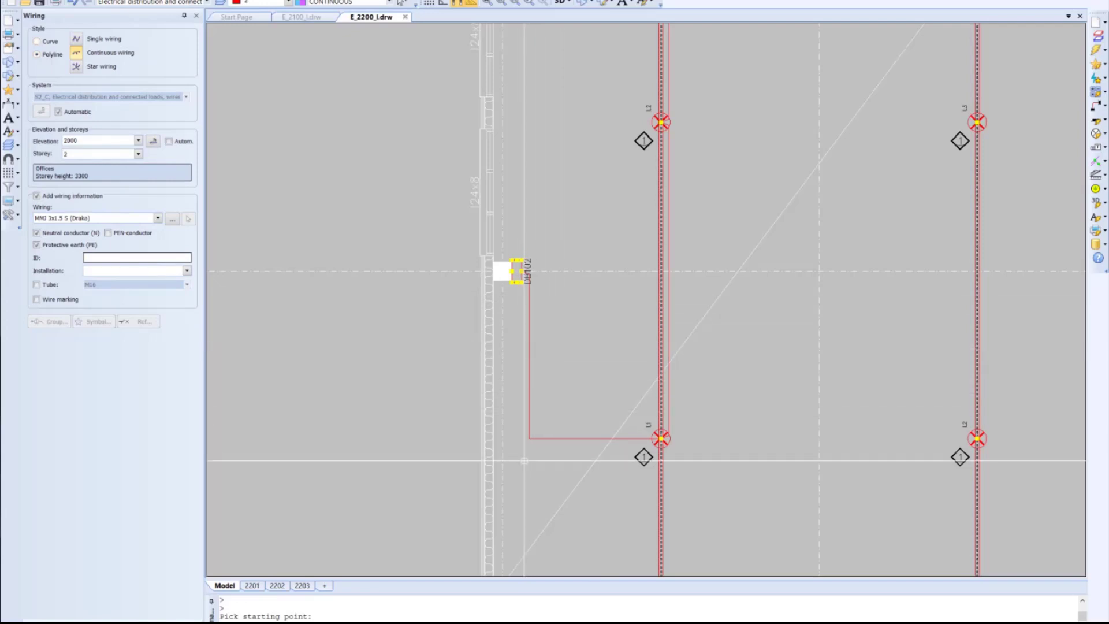
pyautogui.click(524, 475)
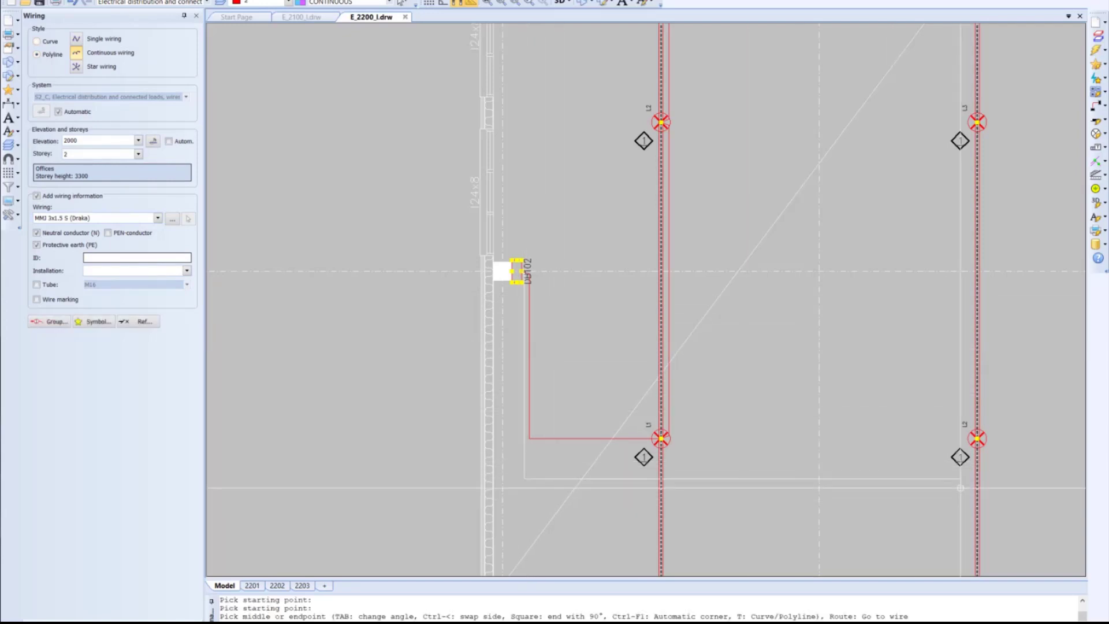
pyautogui.click(660, 438)
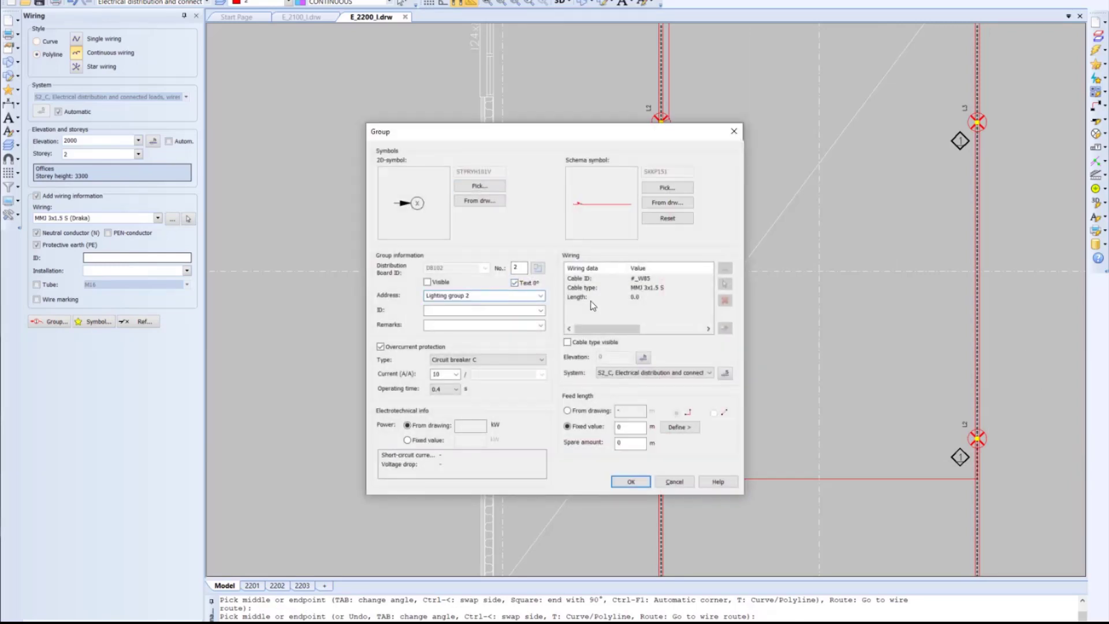
pyautogui.click(643, 483)
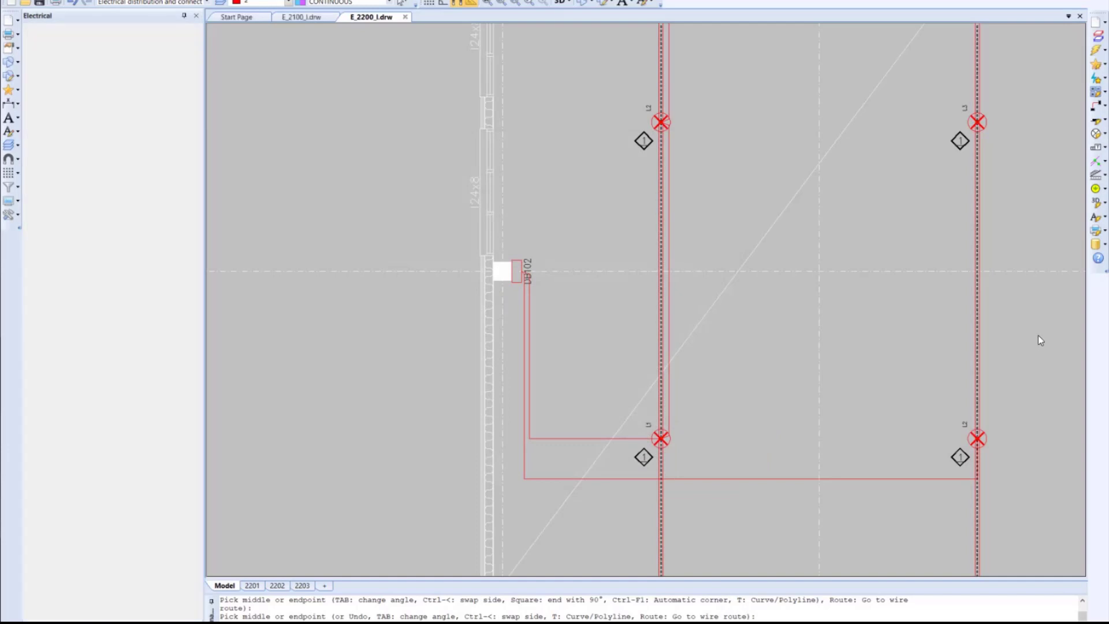
# Draw wiring of the same kind as the Lighting group 2 feed between the first two luminaires of the second row
pyautogui.moveTo(988, 343); pyautogui.dragTo(592, 384, button='middle')
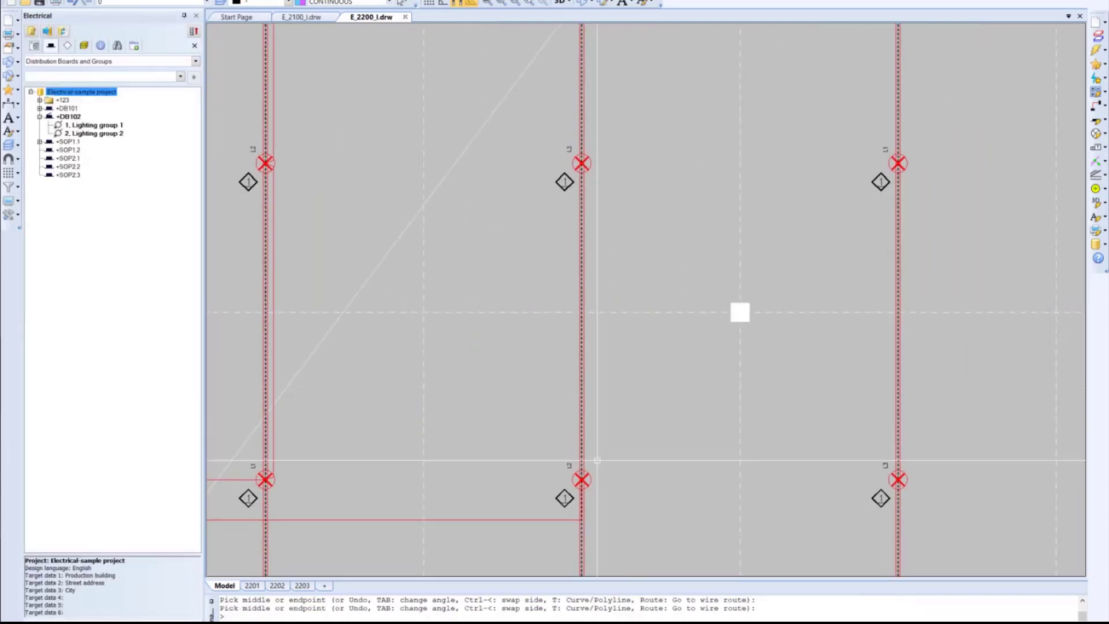
pyautogui.rightClick(552, 521)
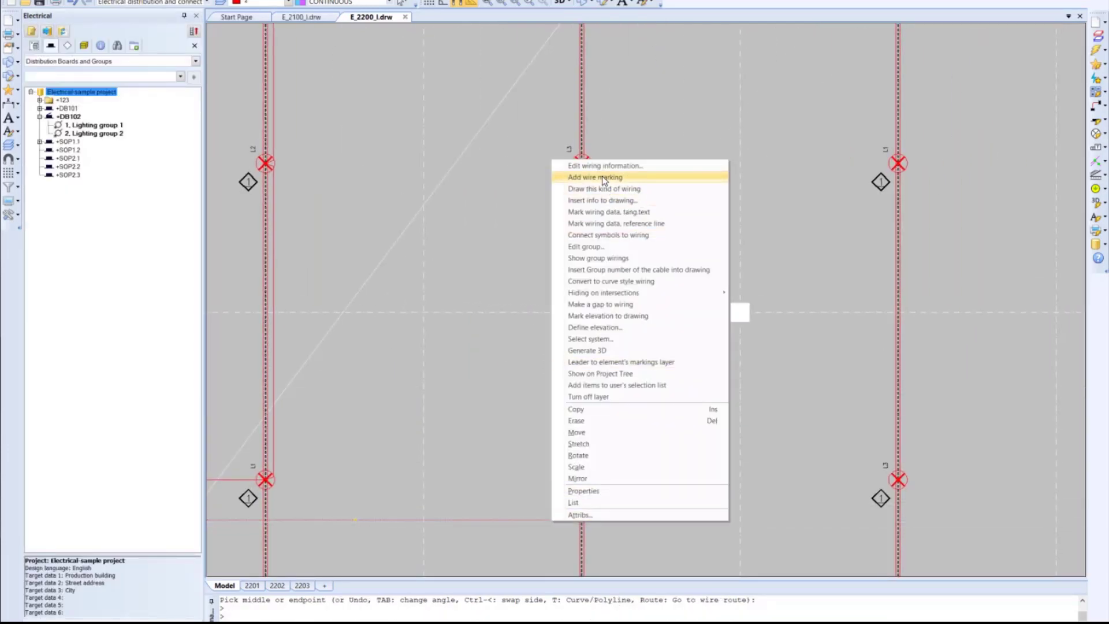
pyautogui.click(598, 189)
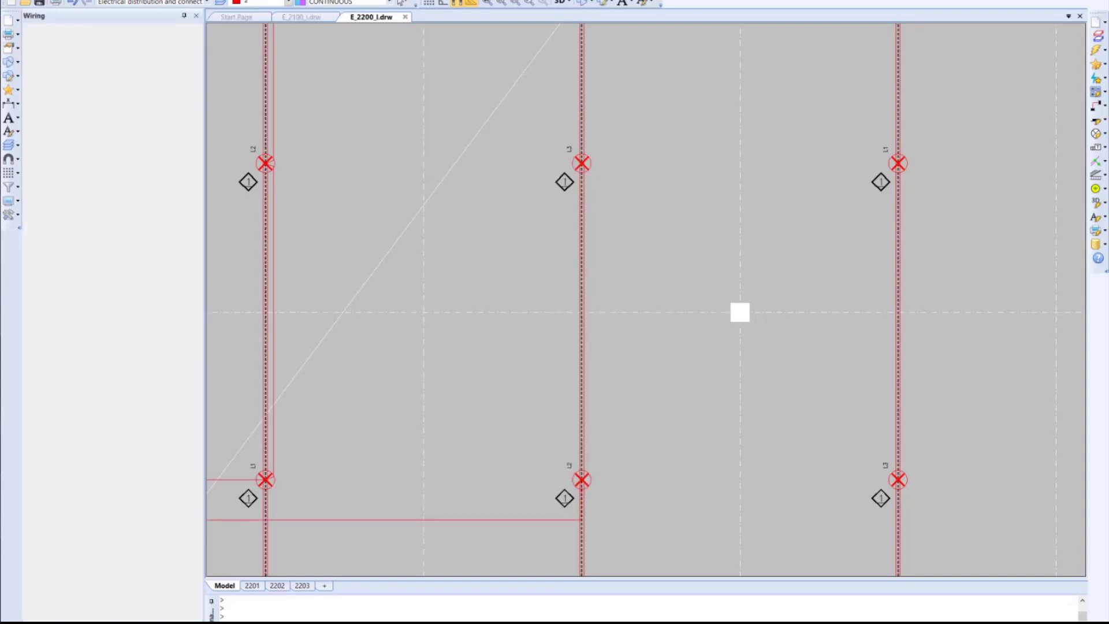
pyautogui.click(581, 479)
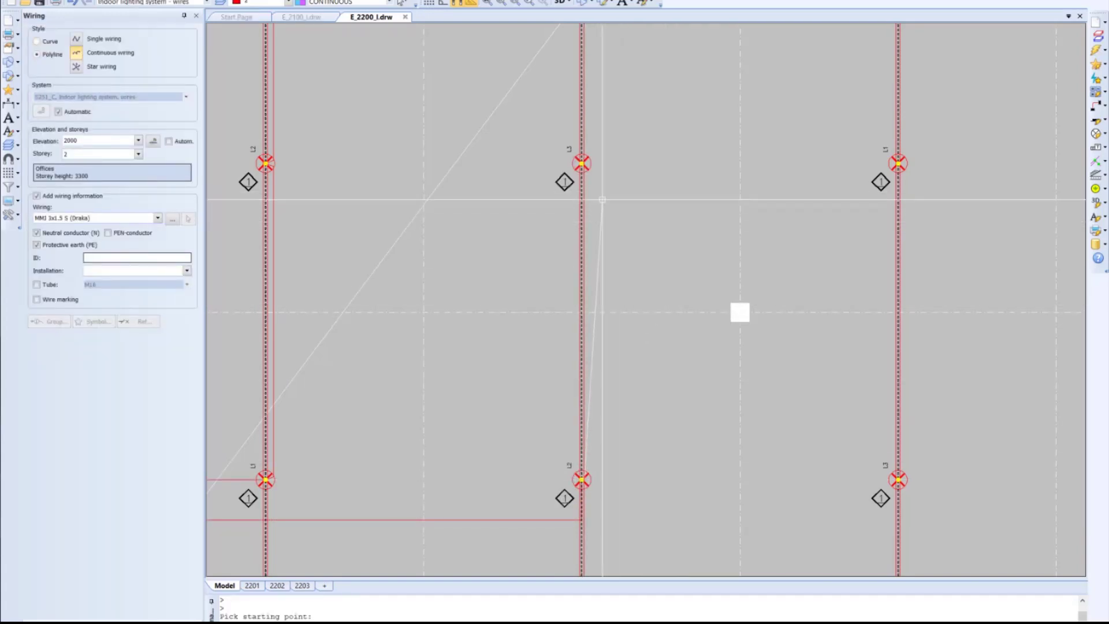
pyautogui.click(581, 164)
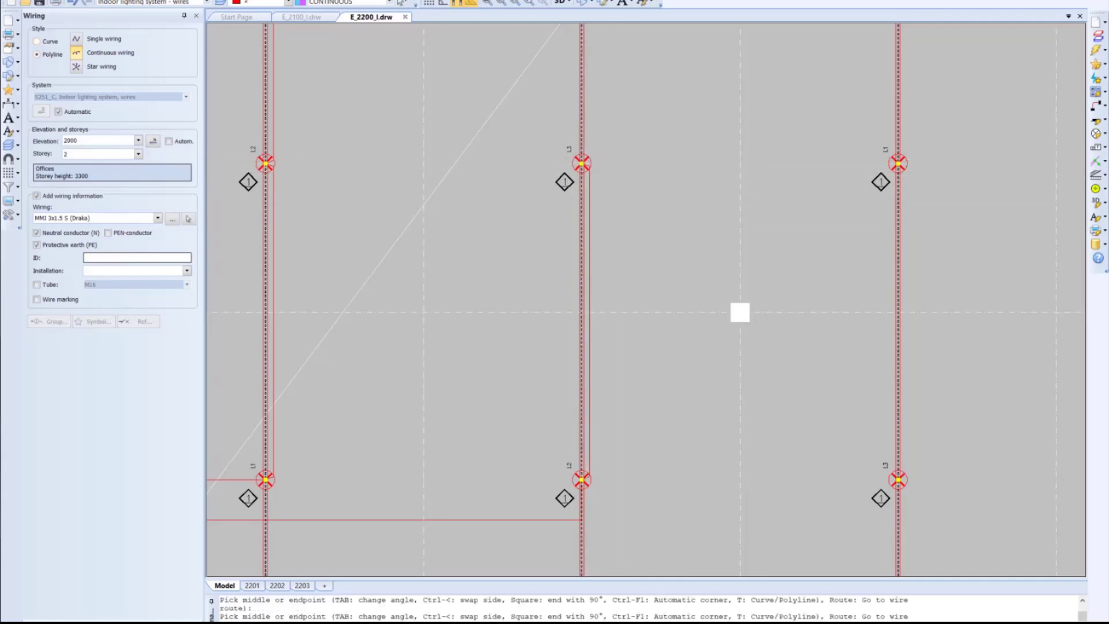
# Extend the wiring luminaire by luminaire along the second row to its last luminaire at the far wall
pyautogui.scroll(-1, 646, 114)
pyautogui.moveTo(645, 114); pyautogui.dragTo(638, 447, button='middle')
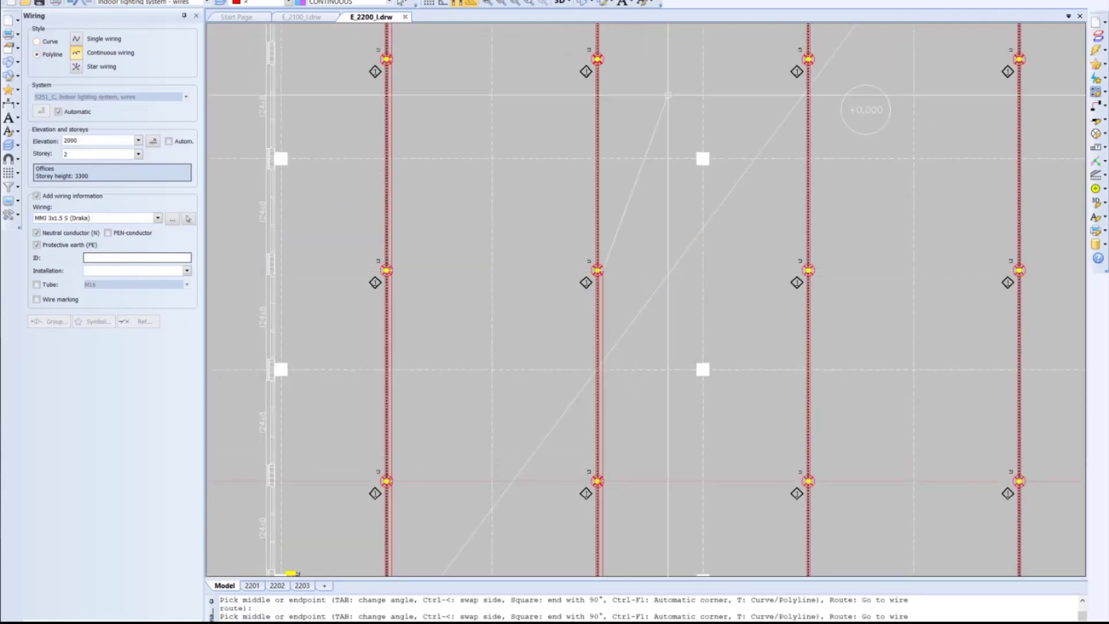
pyautogui.moveTo(597, 270); pyautogui.dragTo(571, 373, button='middle')
pyautogui.click(571, 372)
pyautogui.moveTo(624, 221); pyautogui.dragTo(609, 389, button='middle')
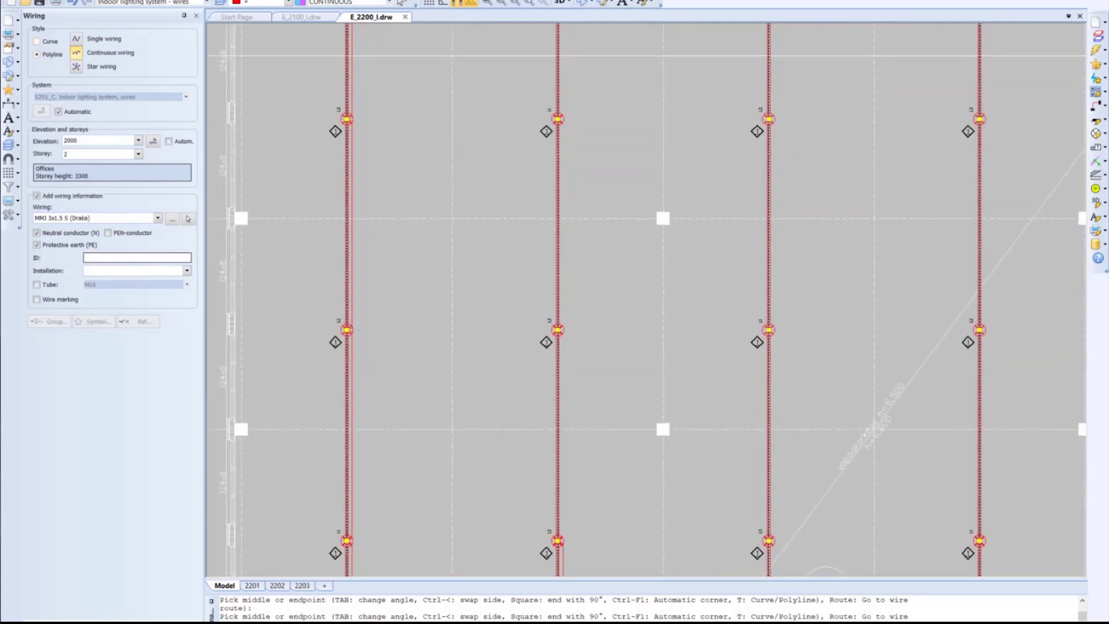
pyautogui.click(556, 329)
pyautogui.moveTo(586, 260); pyautogui.dragTo(573, 464, button='middle')
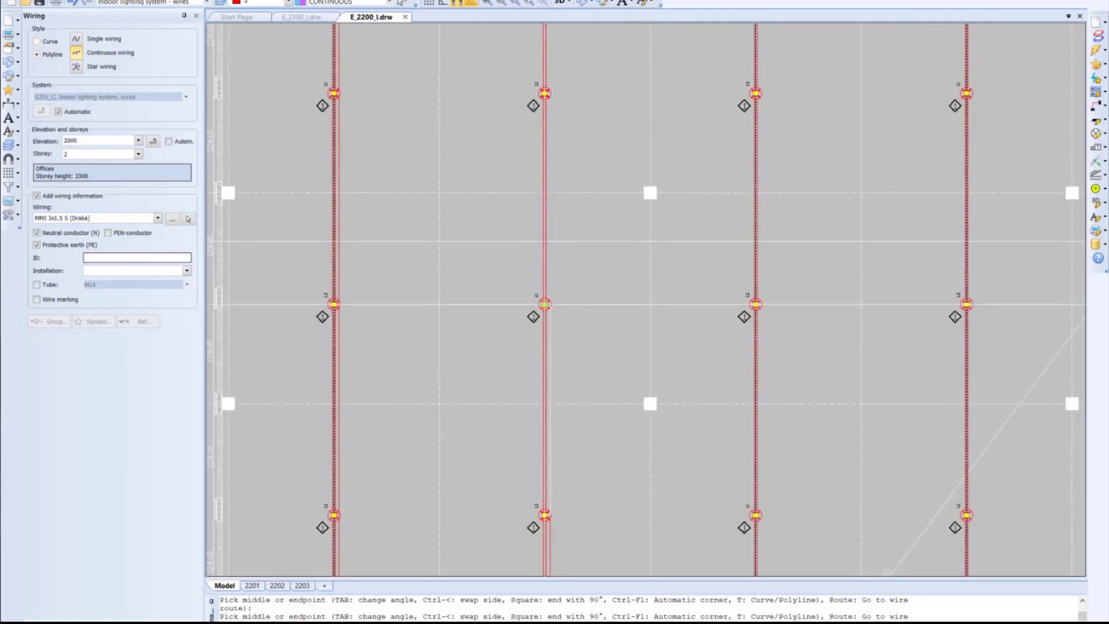
pyautogui.click(556, 302)
pyautogui.moveTo(582, 176); pyautogui.dragTo(578, 423, button='middle')
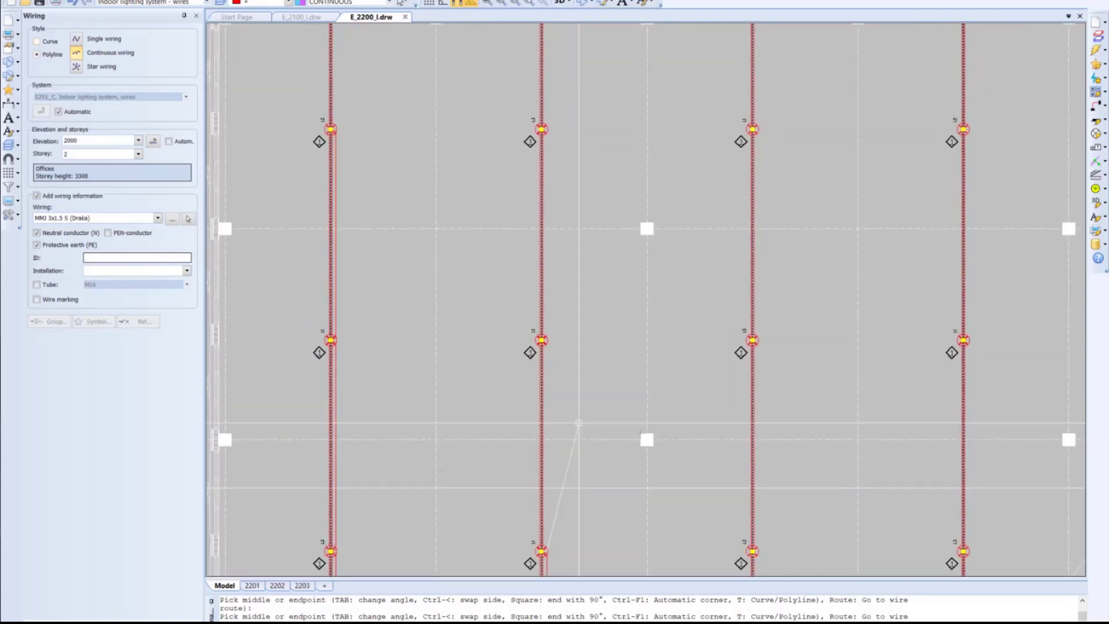
pyautogui.moveTo(579, 211); pyautogui.dragTo(582, 416, button='middle')
pyautogui.click(544, 336)
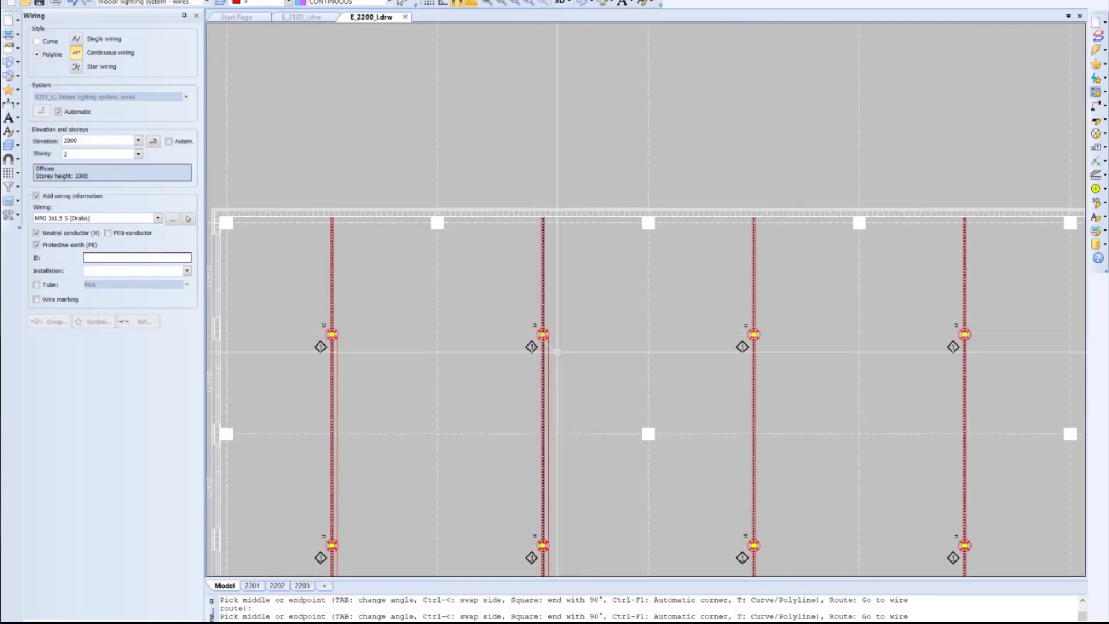
# End the second-row wiring and mark the wiring data of both feeds leaving DB102 with one shared reference line beside the board
pyautogui.press('Escape')
pyautogui.press('Escape')
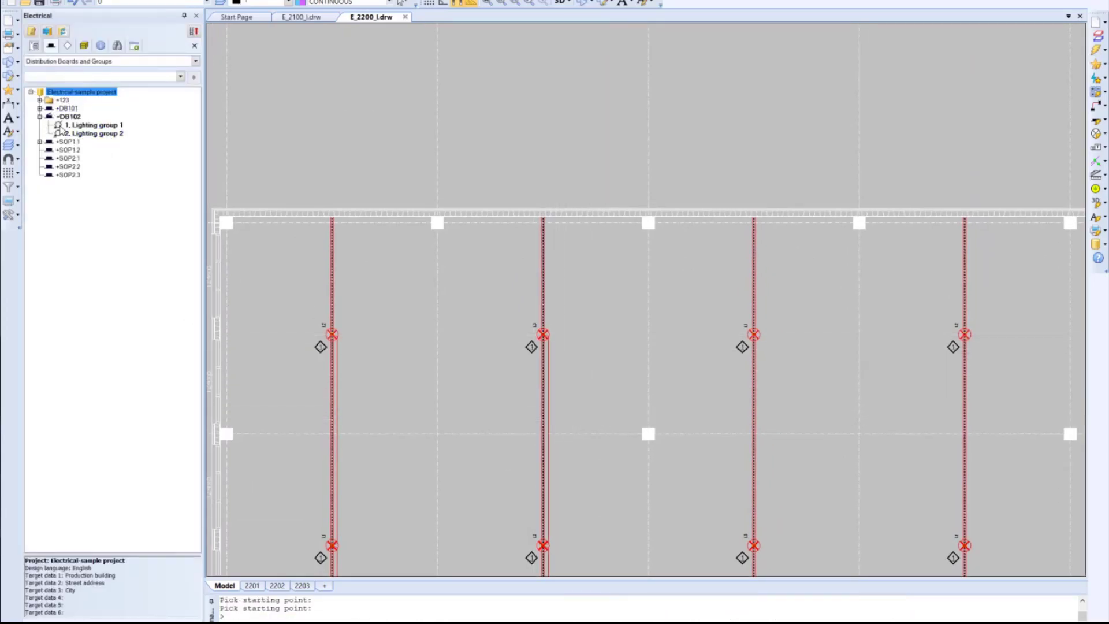
pyautogui.moveTo(297, 451)
pyautogui.mouseDown(button='middle')
pyautogui.moveTo(346, 389)
pyautogui.moveTo(534, 250)
pyautogui.moveTo(523, 313)
pyautogui.moveTo(543, 292)
pyautogui.moveTo(549, 176)
pyautogui.moveTo(537, 188)
pyautogui.moveTo(523, 175)
pyautogui.mouseUp(button='middle')
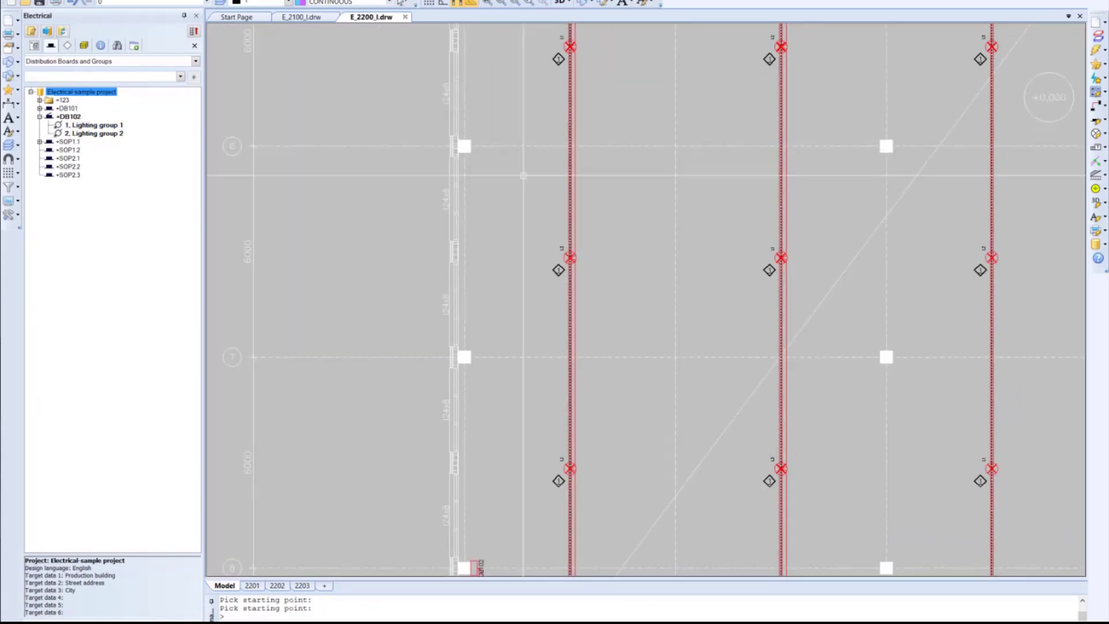
pyautogui.moveTo(522, 428); pyautogui.dragTo(526, 175, button='middle')
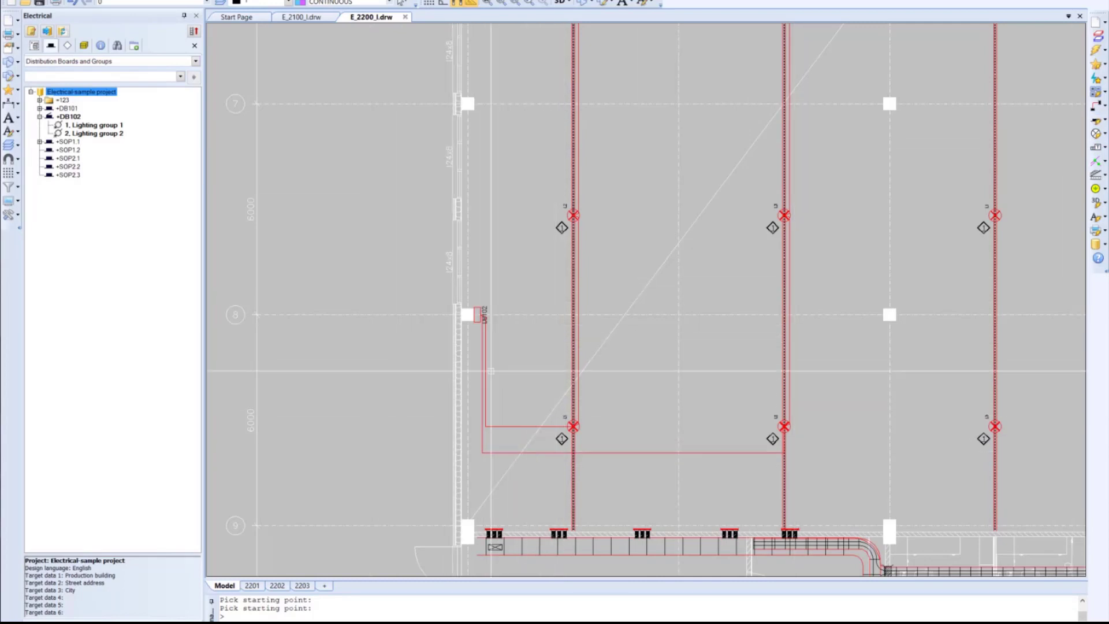
pyautogui.click(1103, 107)
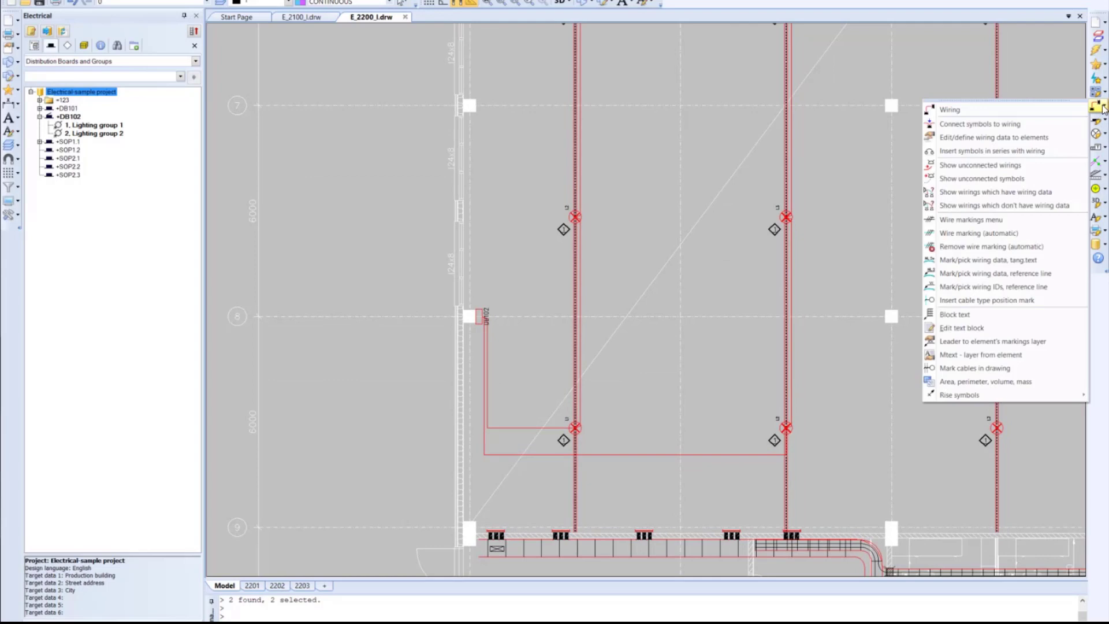
pyautogui.click(1012, 275)
pyautogui.scroll(-1, 470, 351)
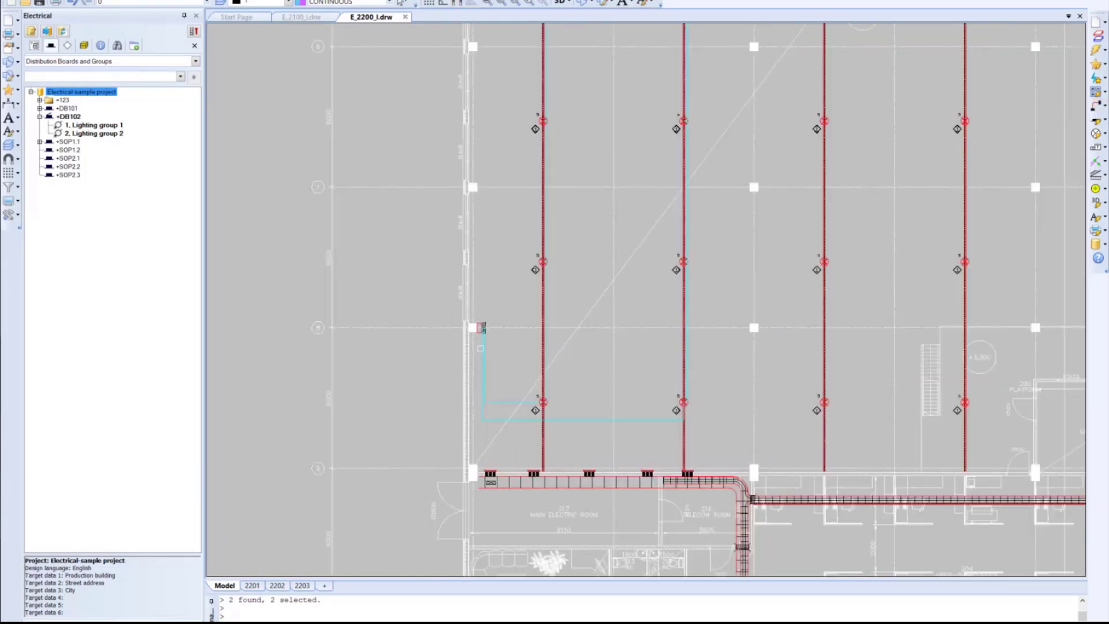
pyautogui.scroll(-1, 484, 355)
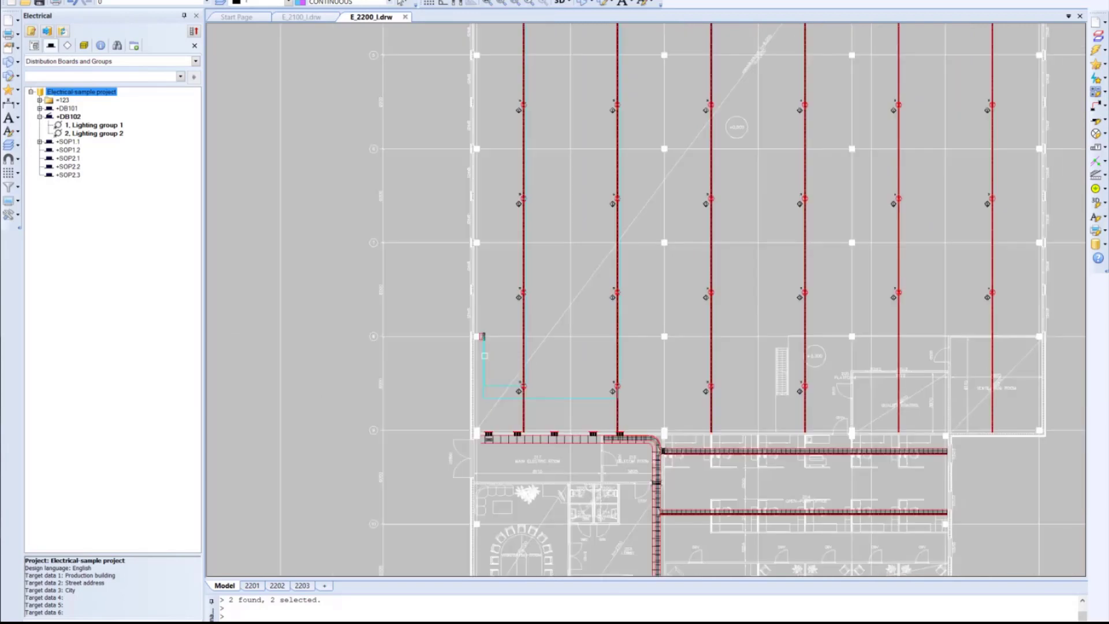
pyautogui.click(484, 355)
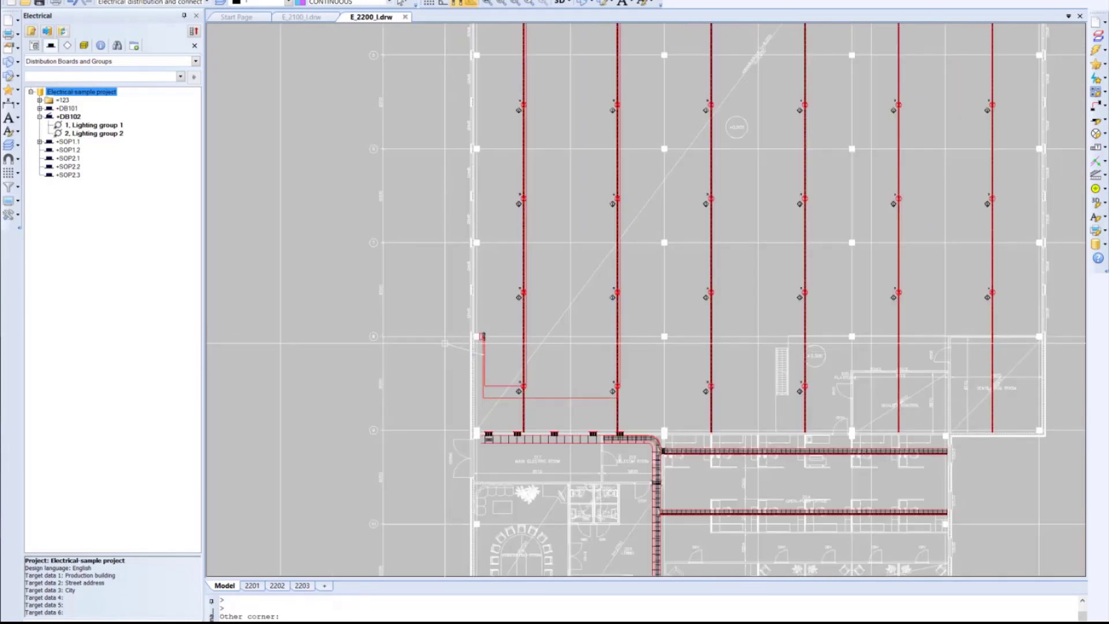
pyautogui.scroll(2, 442, 345)
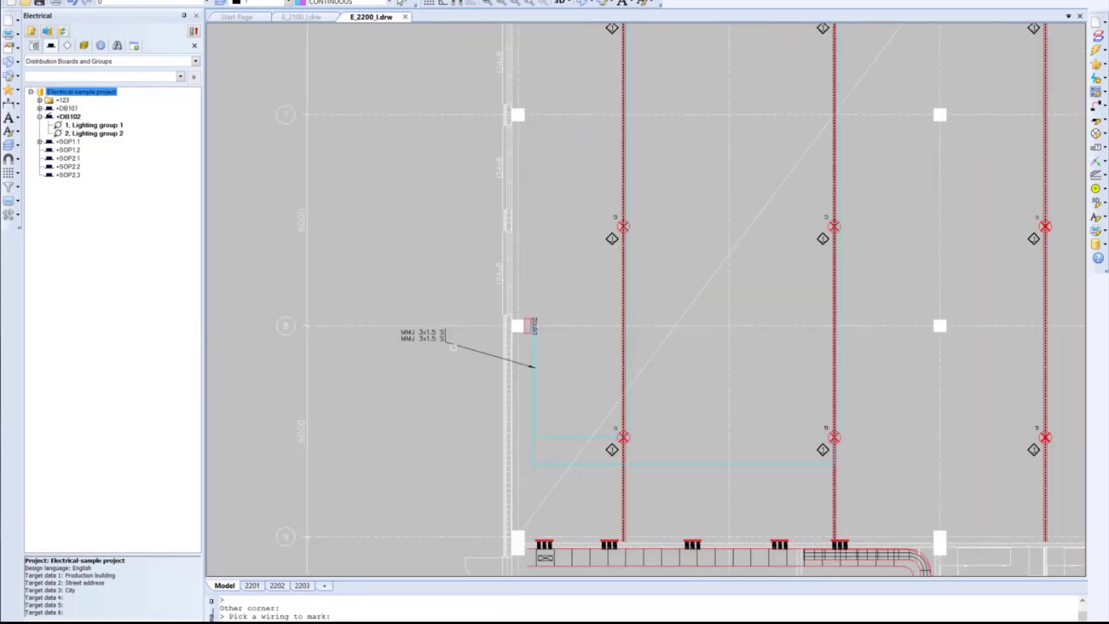
pyautogui.click(532, 388)
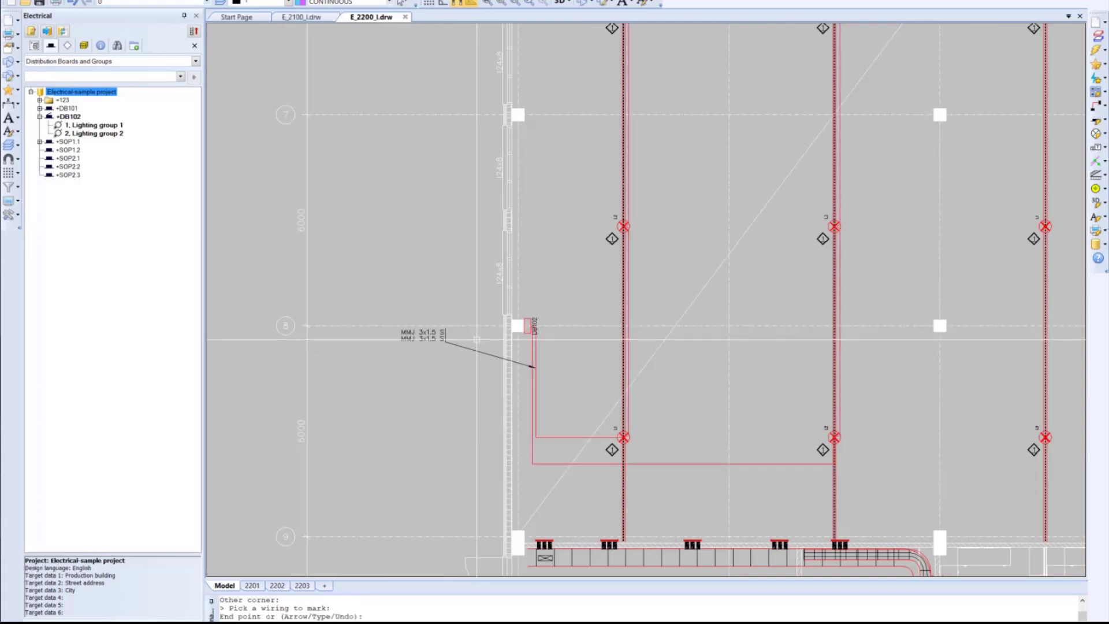
# Change the cable type of the wiring from DB102 to the second luminaire row to MMJ 3x2.5 S
pyautogui.scroll(1, 532, 388)
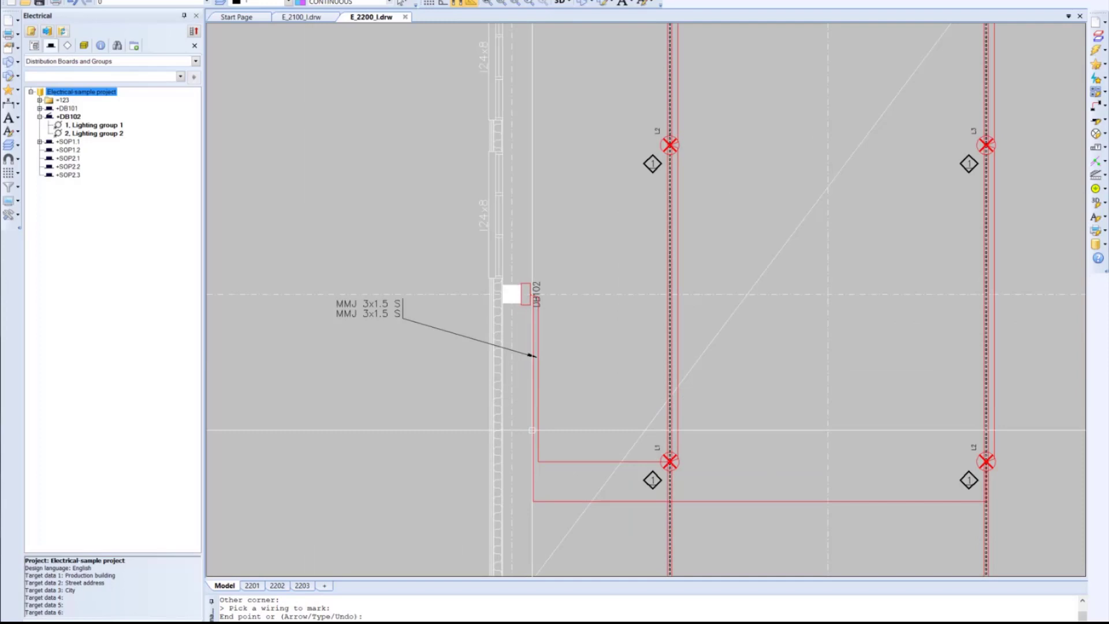
pyautogui.click(532, 430)
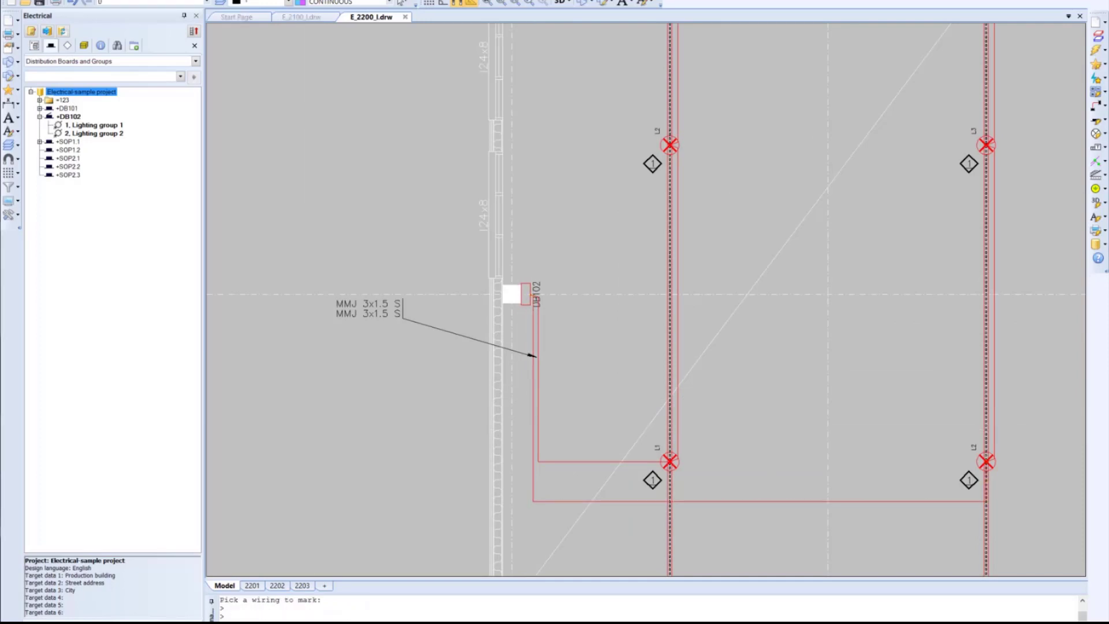
pyautogui.click(513, 350)
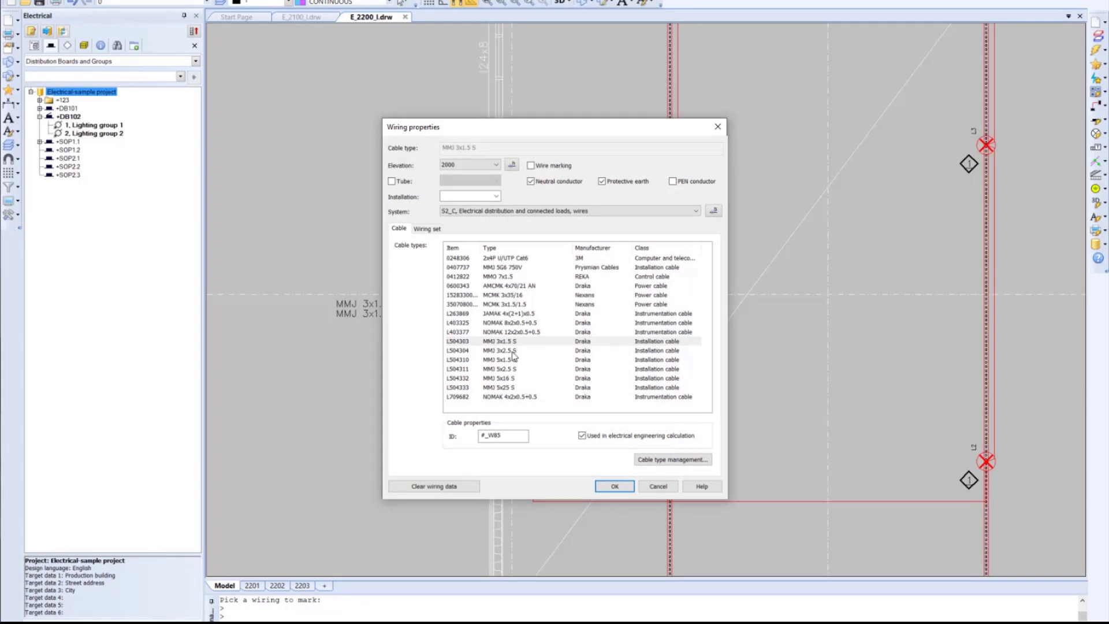
pyautogui.click(512, 351)
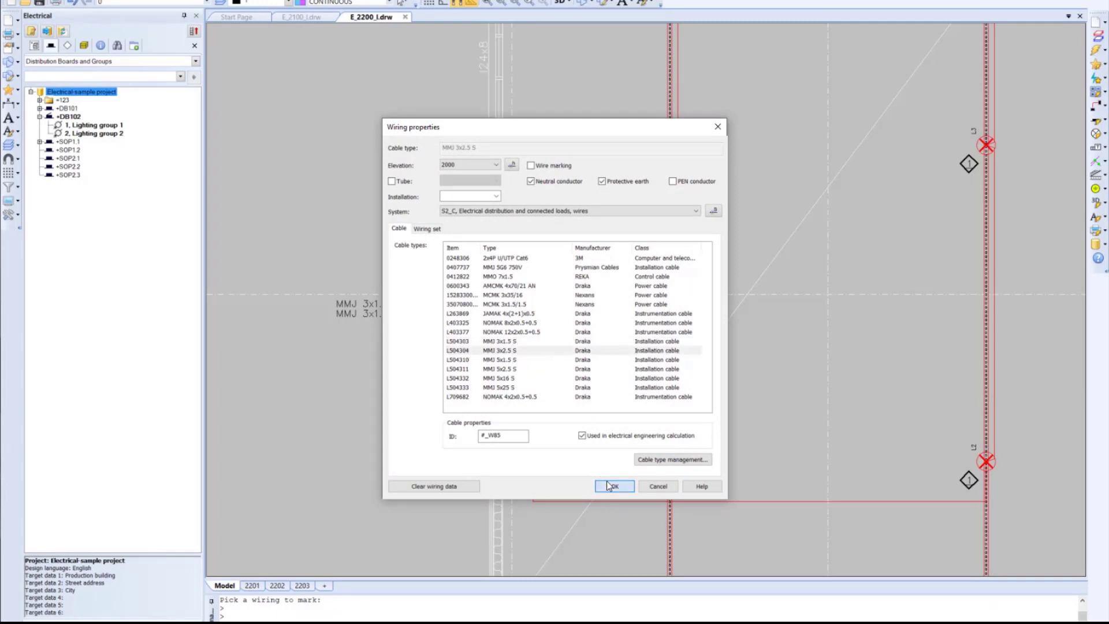
pyautogui.click(614, 485)
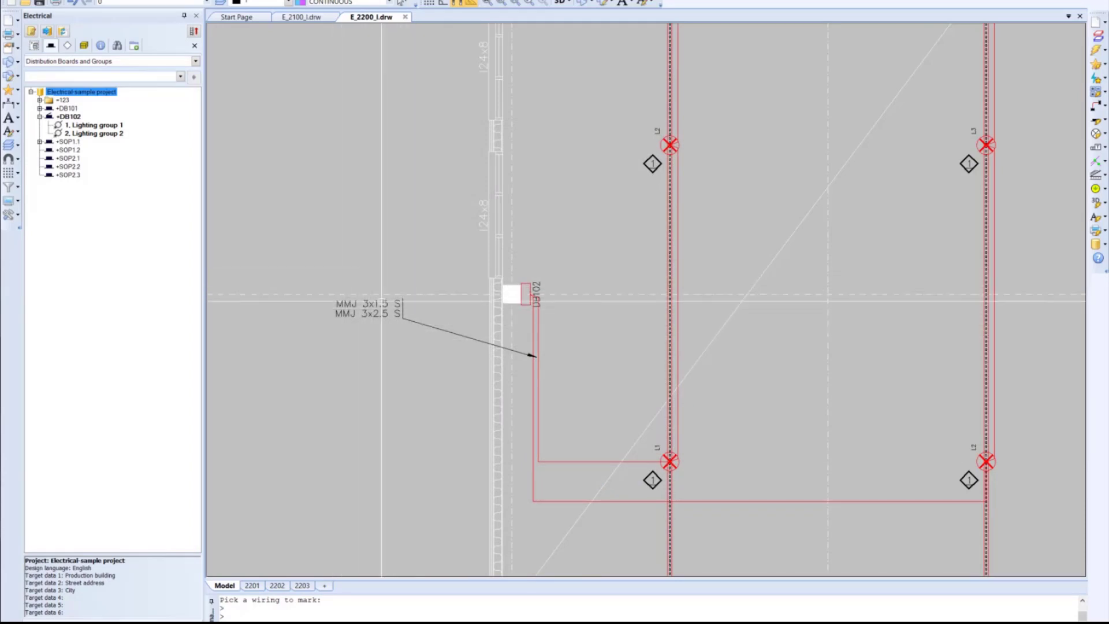
pyautogui.scroll(-1, 398, 302)
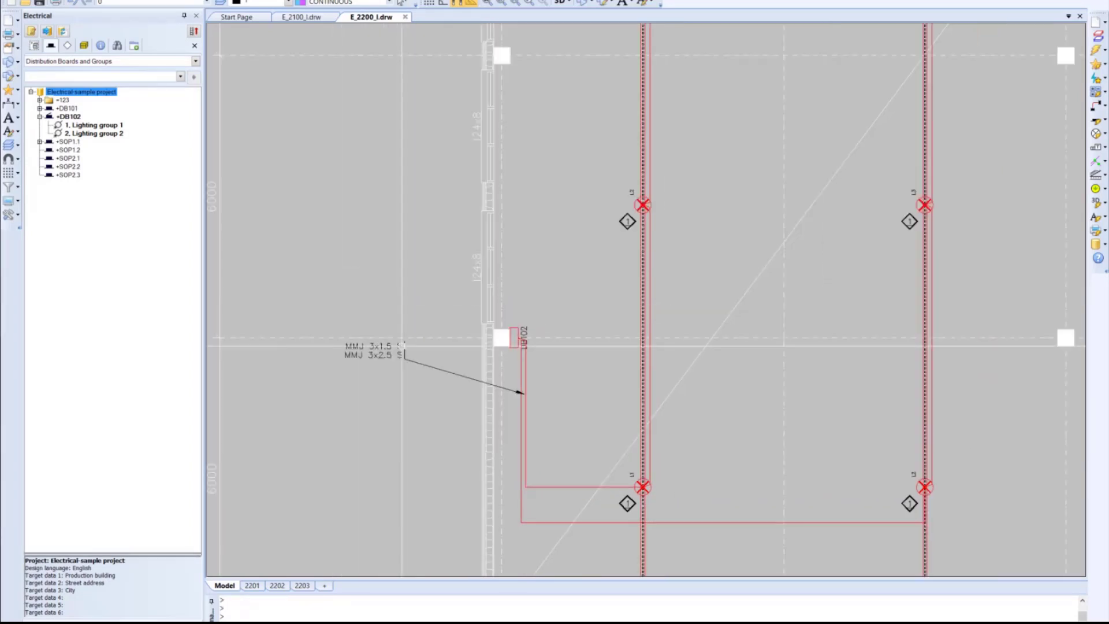
# In the E_2100_I drawing, add Factory plan_IFC.ifc from the project's IFC folder as an external IFC model
pyautogui.click(304, 16)
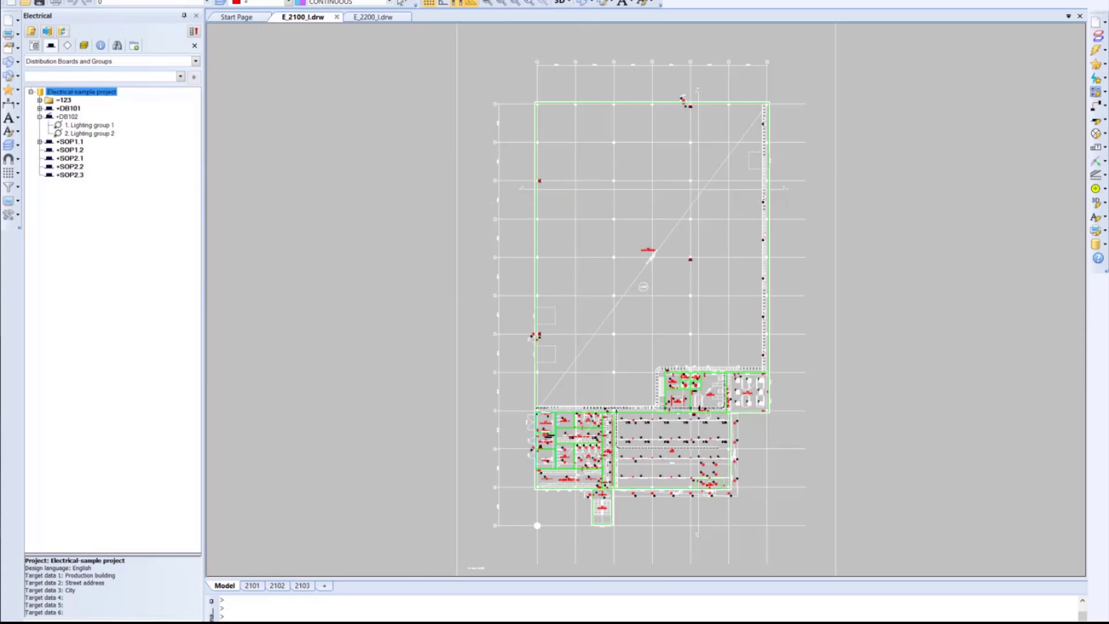
pyautogui.click(87, 621)
pyautogui.rightClick(54, 79)
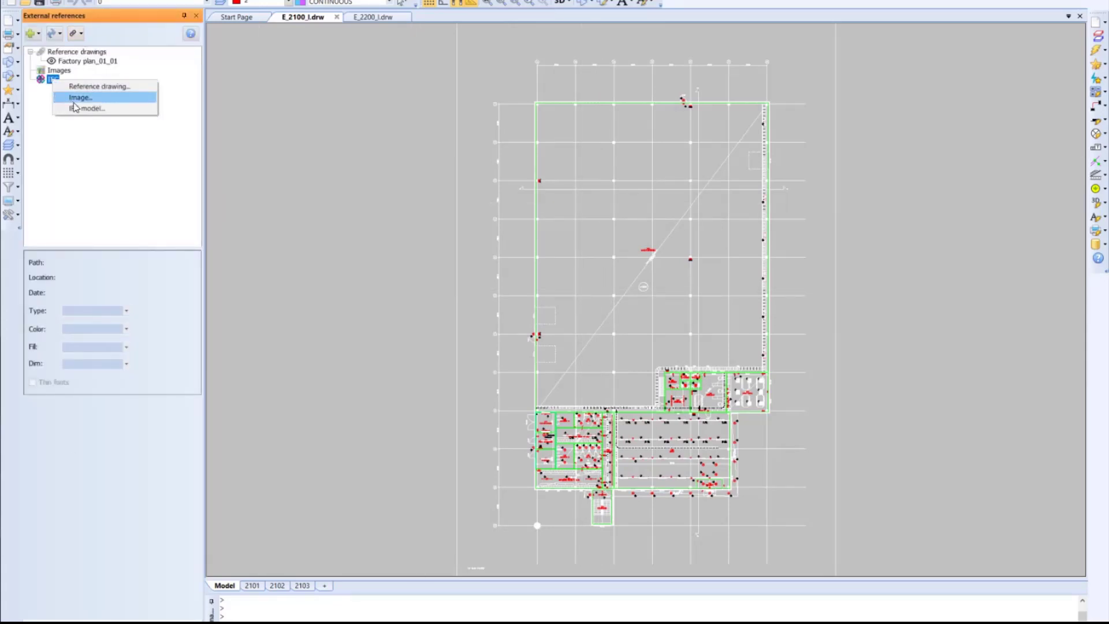
pyautogui.click(81, 108)
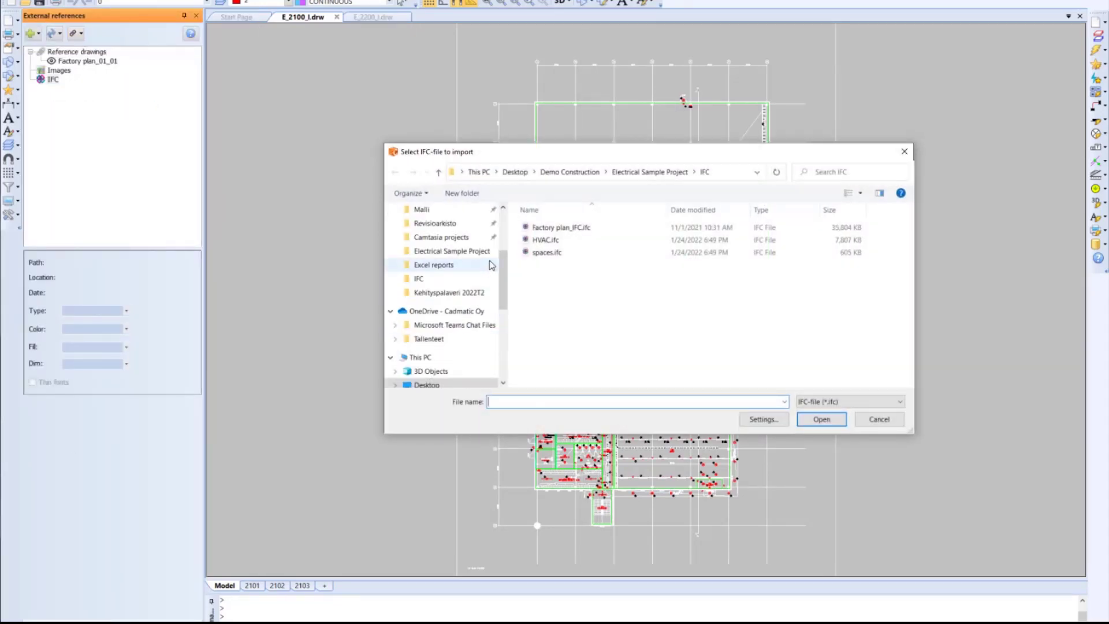
pyautogui.doubleClick(565, 227)
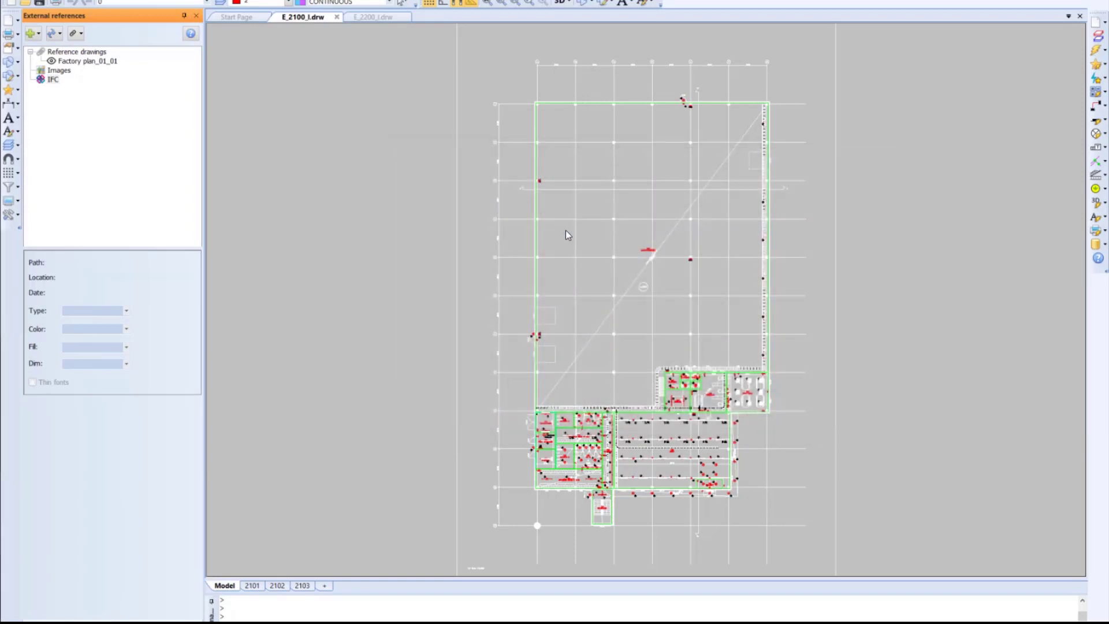
# Import only storey 1 of the Factory building, using the storey elevation and the IFC model's object colors
pyautogui.click(336, 220)
pyautogui.click(404, 217)
pyautogui.click(392, 234)
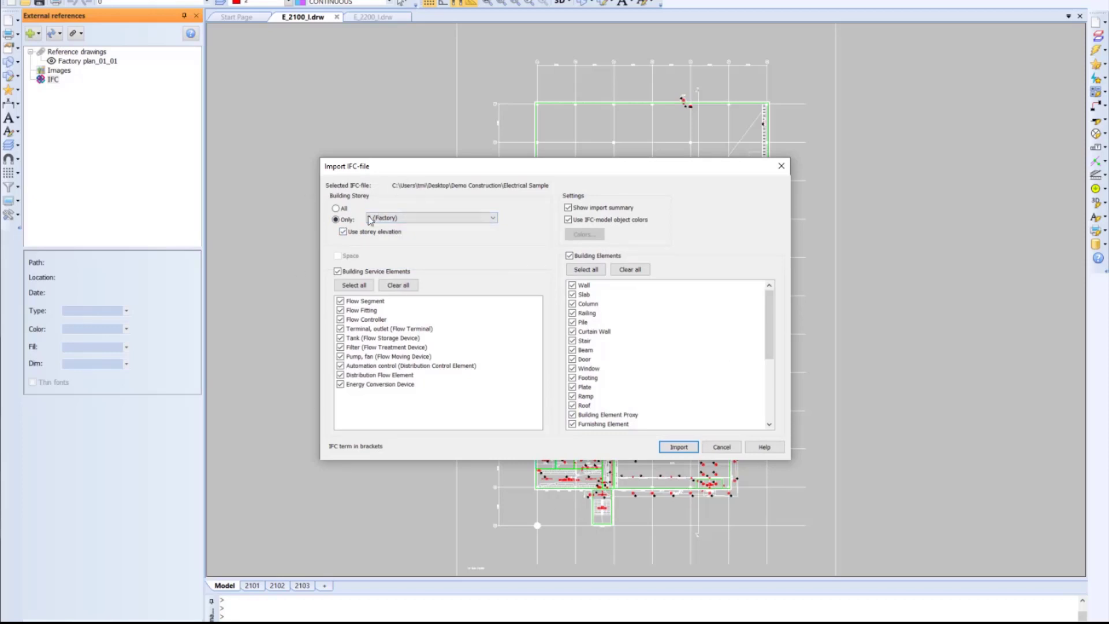
pyautogui.click(673, 448)
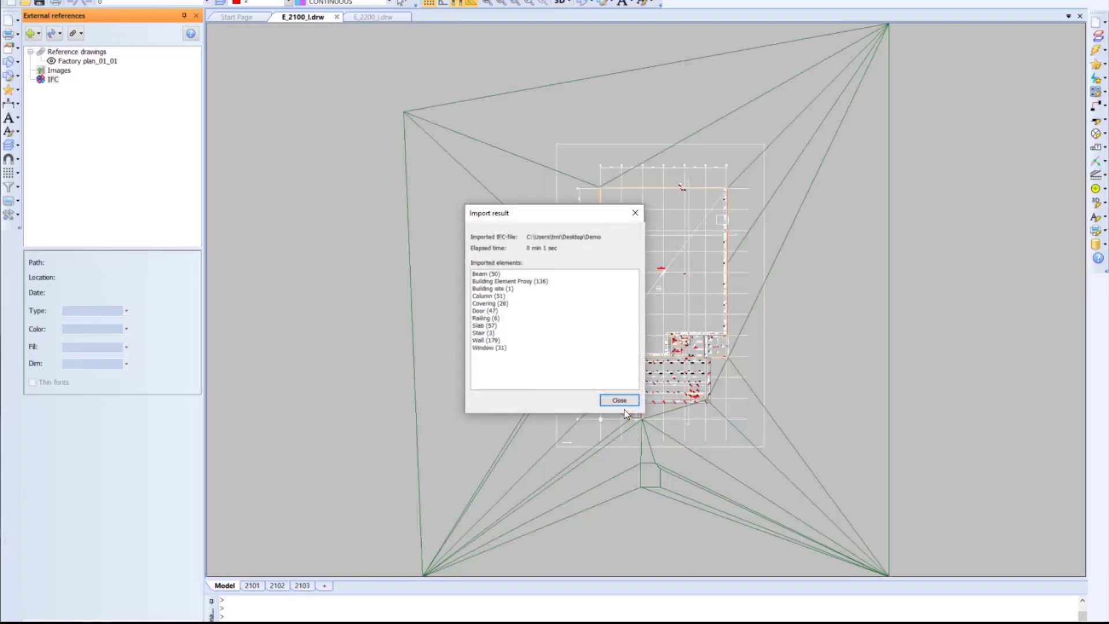
pyautogui.click(618, 401)
# Show the drawing with the imported building from the south-west and turn on shading
pyautogui.click(570, 4)
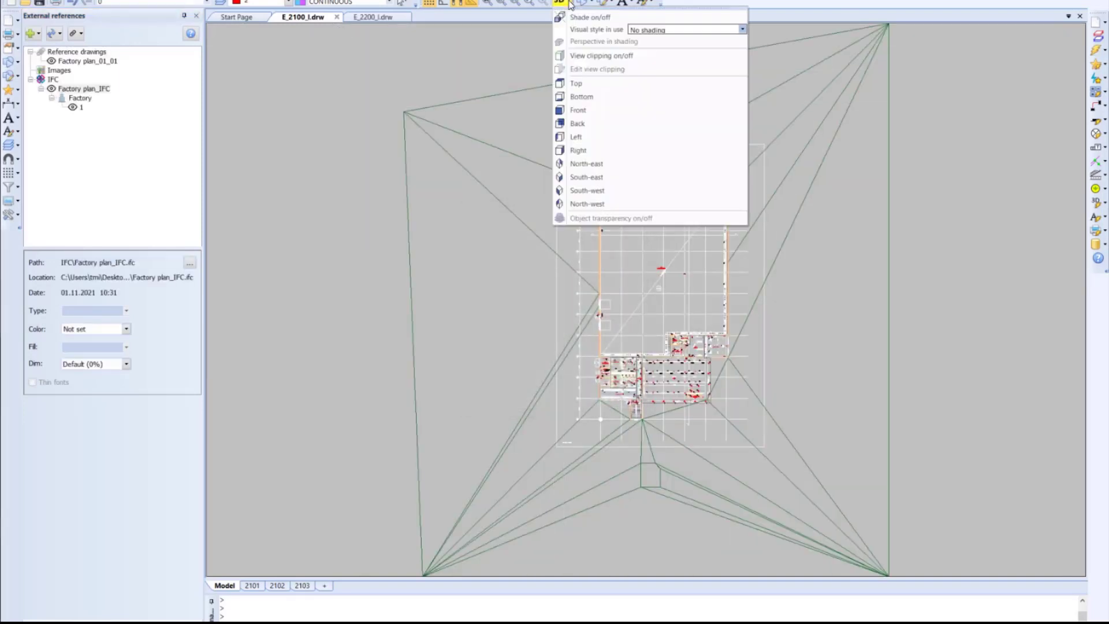
pyautogui.click(584, 190)
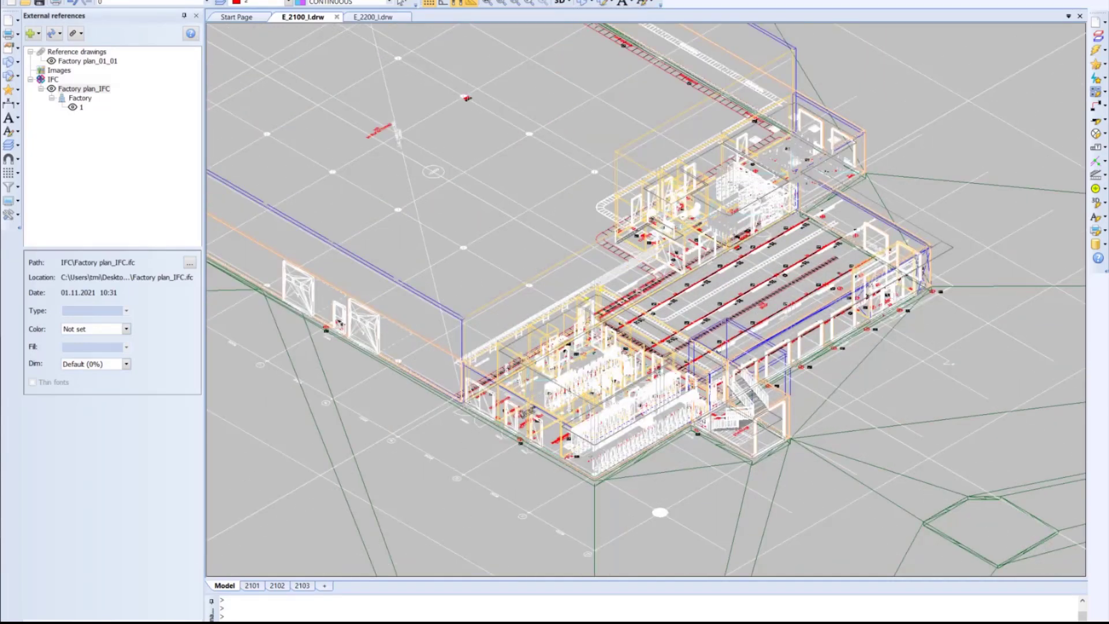
pyautogui.click(1096, 203)
pyautogui.moveTo(1071, 198); pyautogui.dragTo(764, 30)
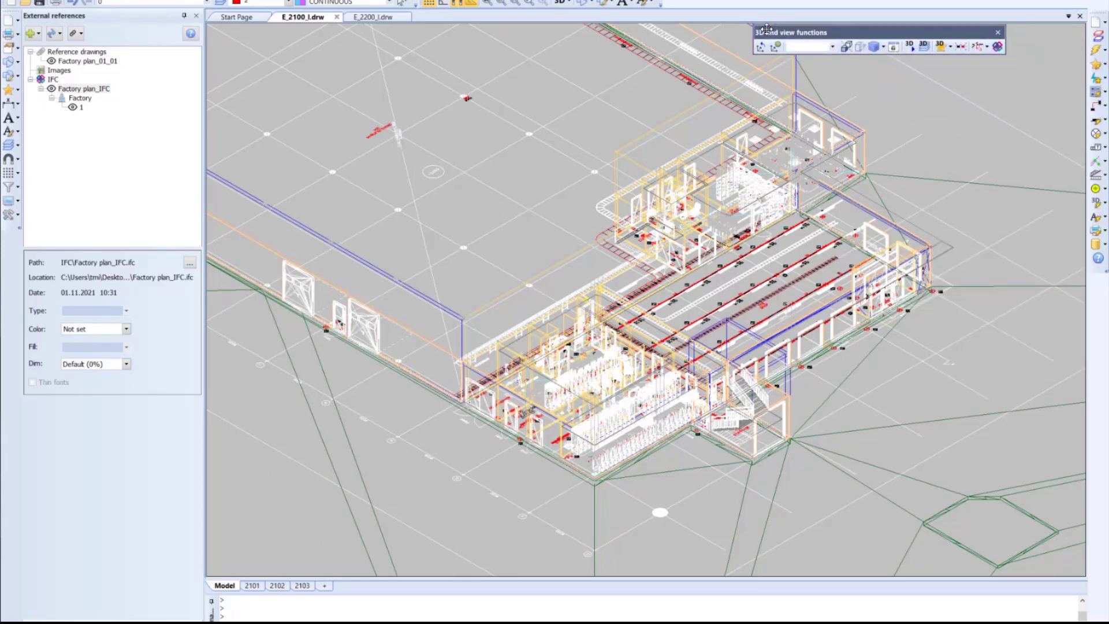
pyautogui.click(845, 49)
pyautogui.scroll(-3, 820, 218)
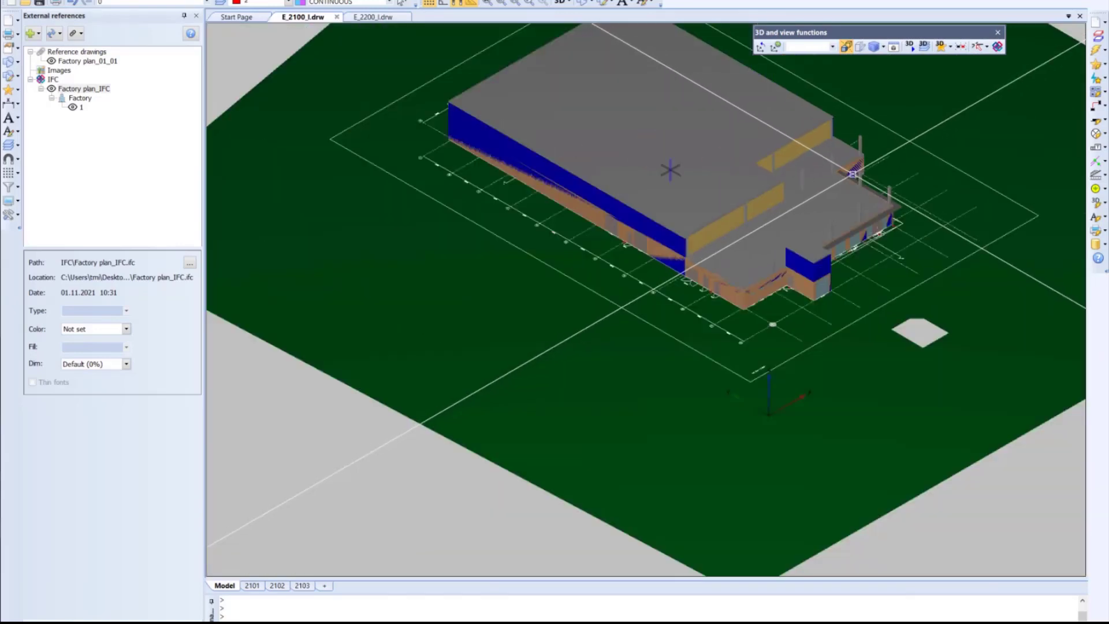
pyautogui.moveTo(820, 217); pyautogui.dragTo(816, 221, button='middle')
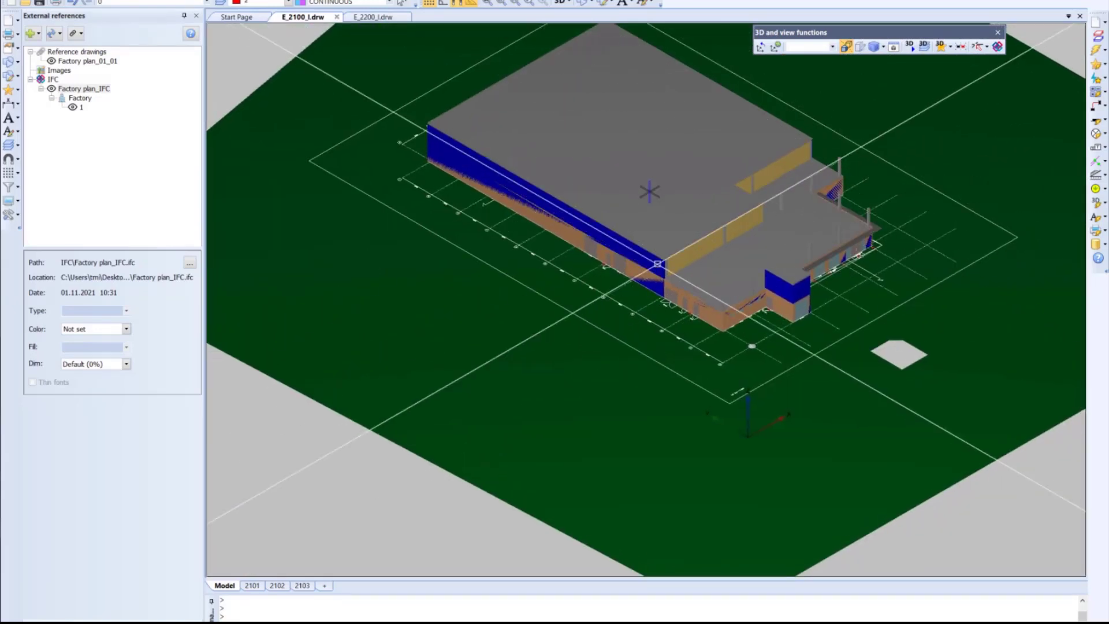
# Toggle the visibility of the Factory plan_IFC model to compare the drawing with and without the building
pyautogui.click(52, 89)
pyautogui.click(51, 90)
pyautogui.click(52, 90)
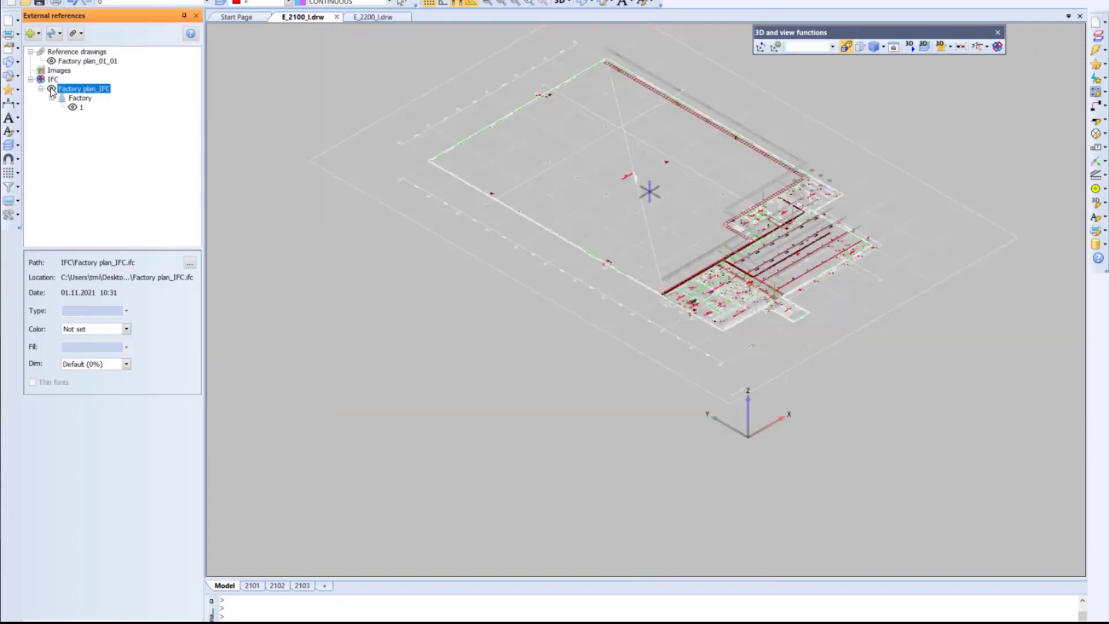
pyautogui.click(51, 90)
pyautogui.click(52, 91)
pyautogui.click(51, 90)
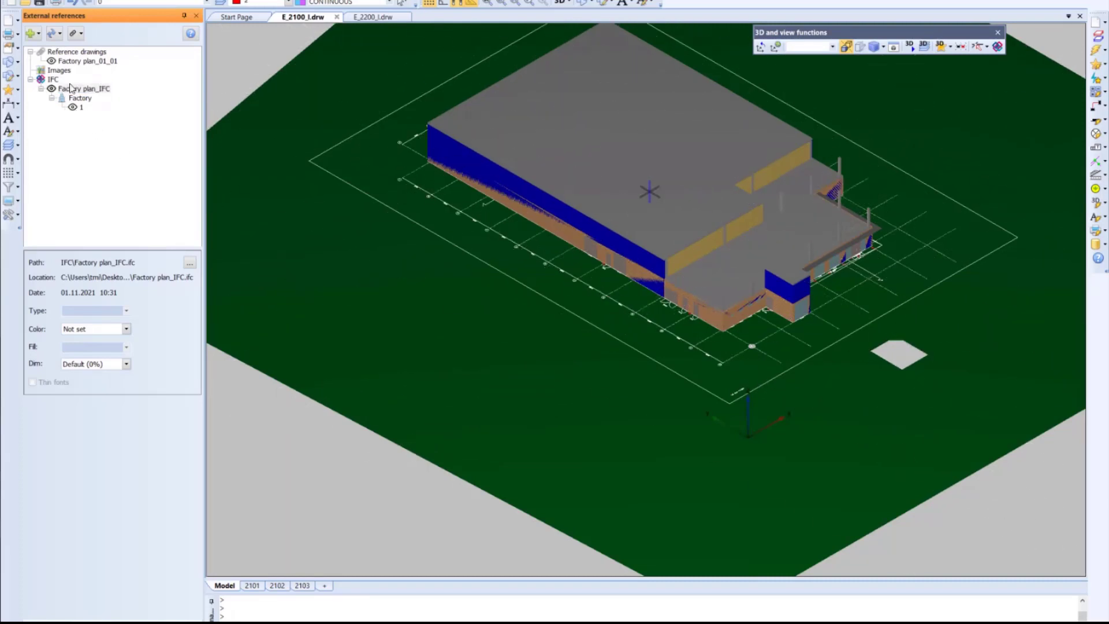
# Hide the green site terrain around the building in the Factory plan_IFC model
pyautogui.rightClick(70, 90)
pyautogui.click(105, 207)
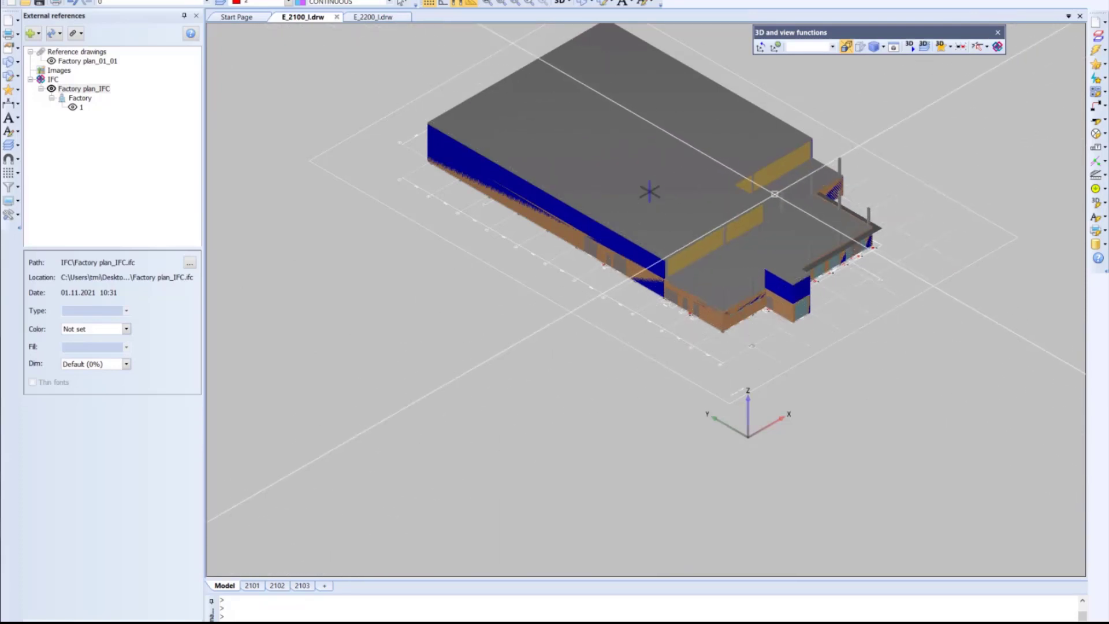
# Remove the three saved design views and save the current shaded south-west view of the building as a new one
pyautogui.click(63, 1)
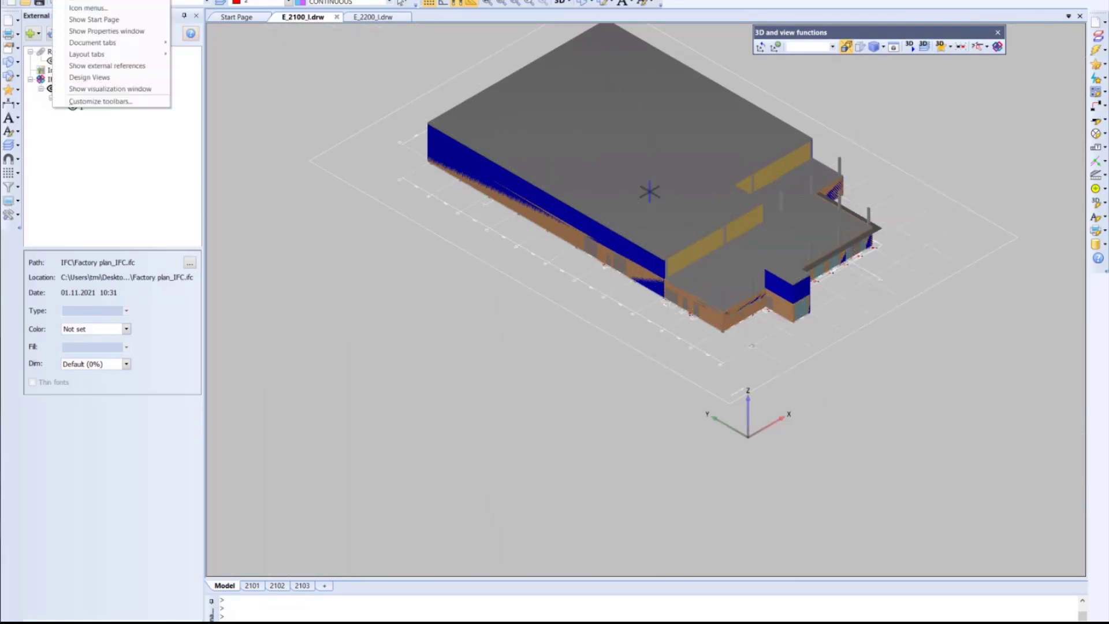
pyautogui.click(101, 80)
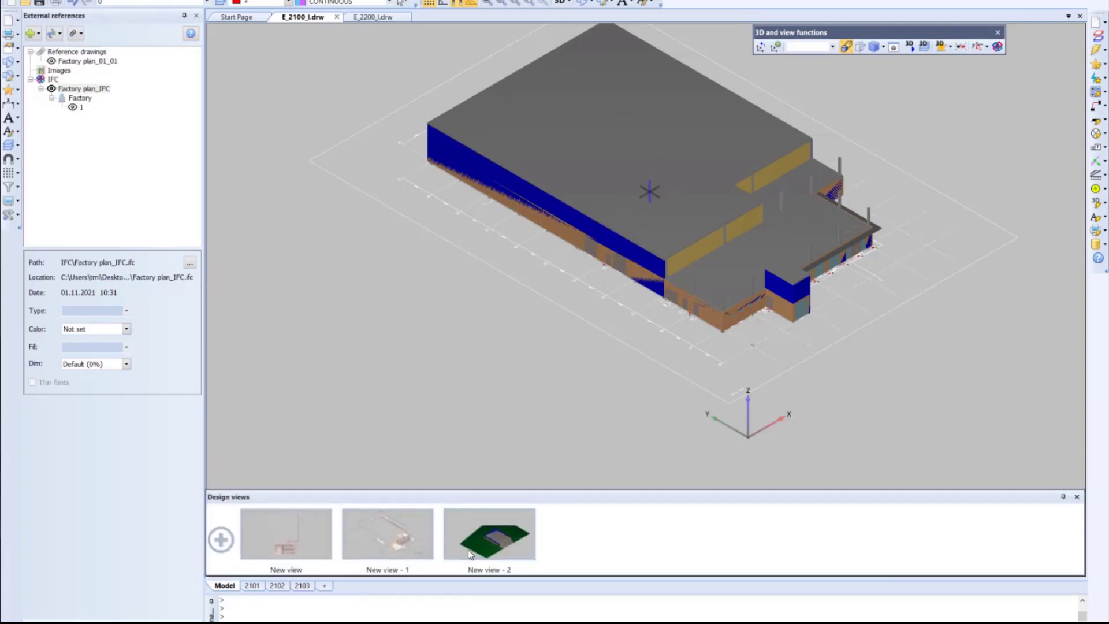
pyautogui.rightClick(498, 534)
pyautogui.click(542, 582)
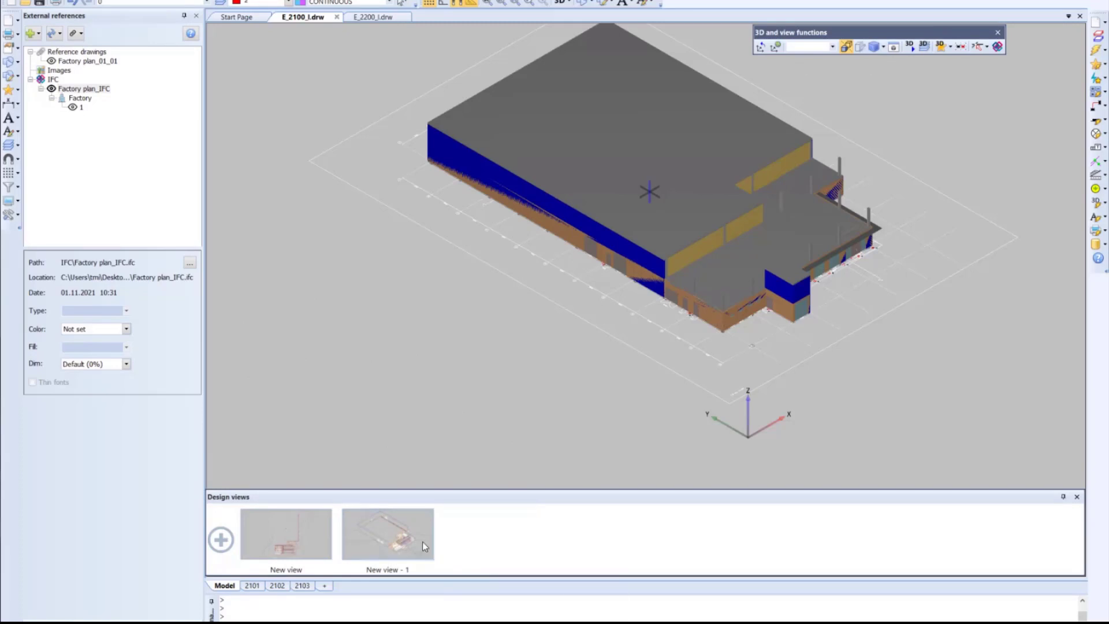
pyautogui.rightClick(437, 552)
pyautogui.click(462, 583)
pyautogui.rightClick(344, 551)
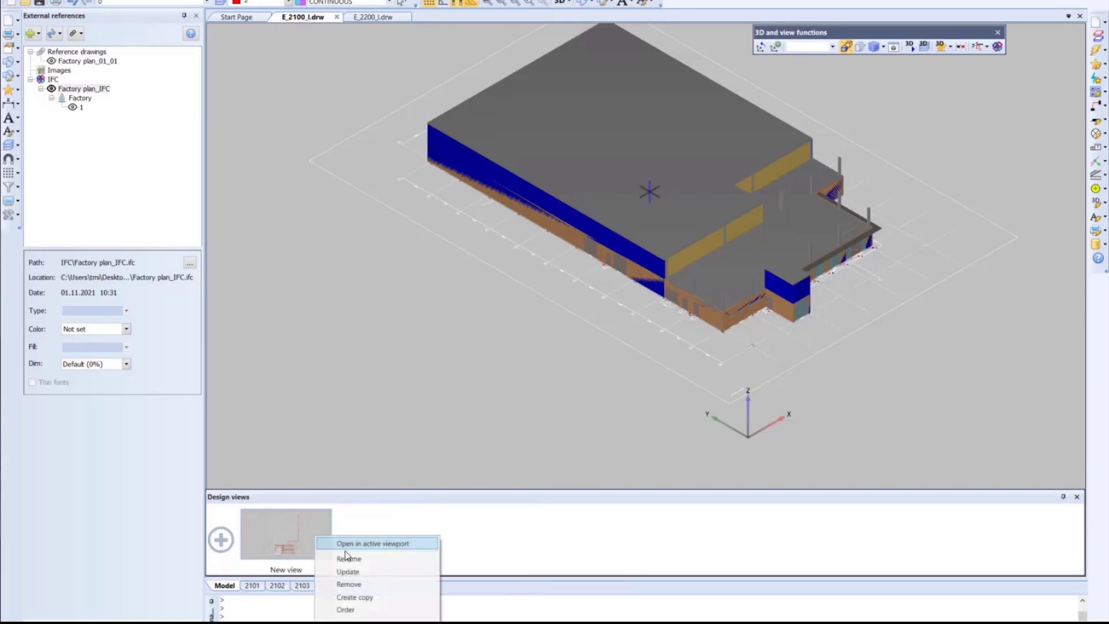
pyautogui.click(349, 584)
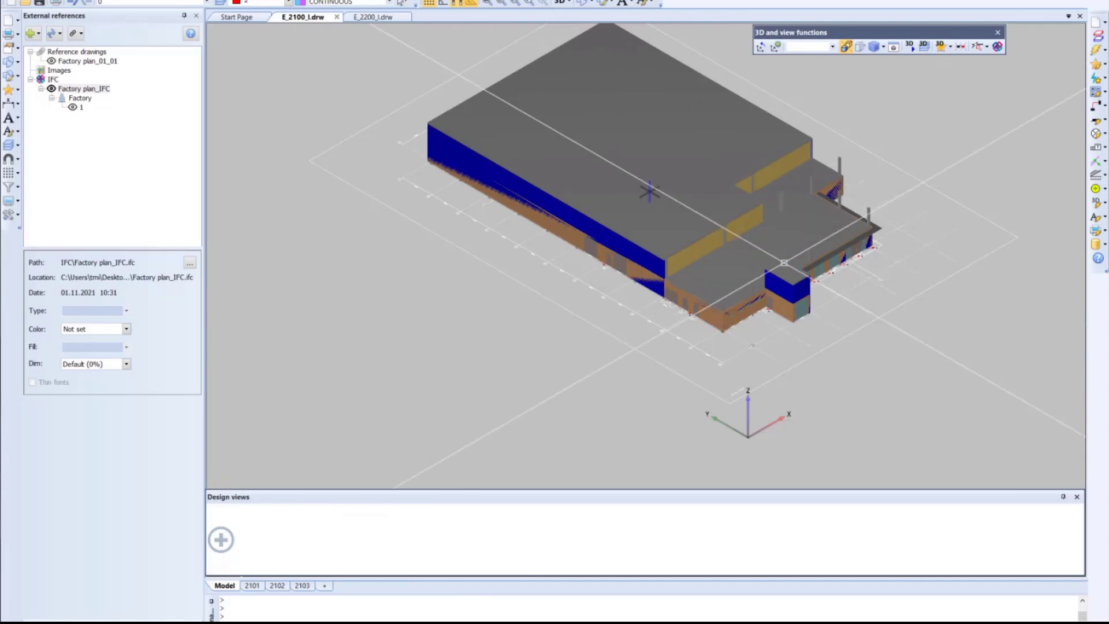
pyautogui.click(220, 542)
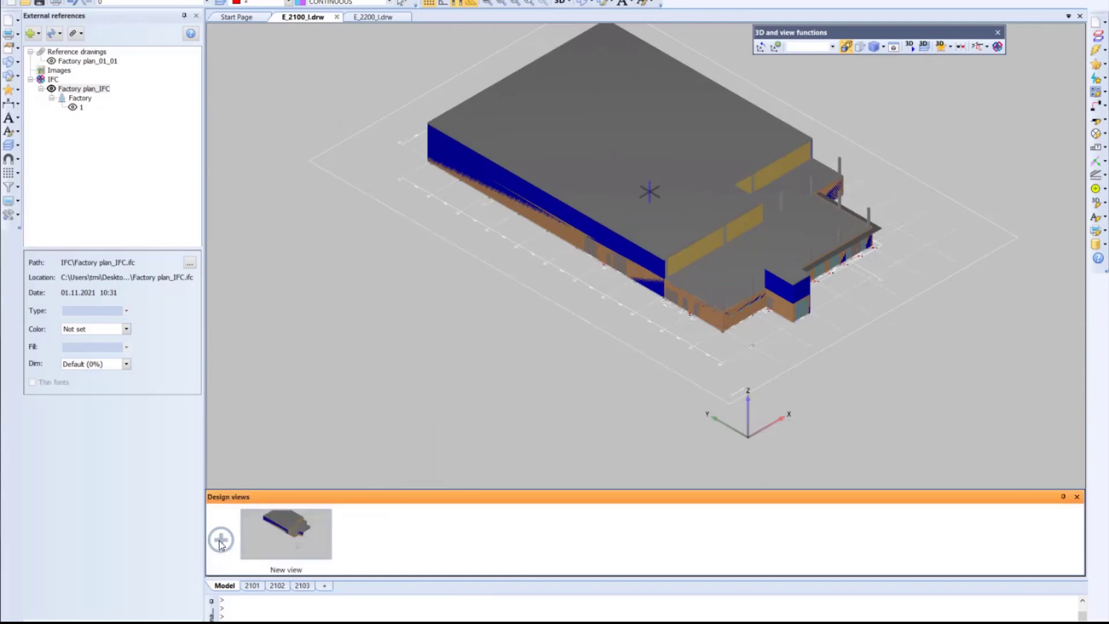
# Hide the Factory plan_IFC model, switch to the top view and save the plain plan as a new design view
pyautogui.click(51, 89)
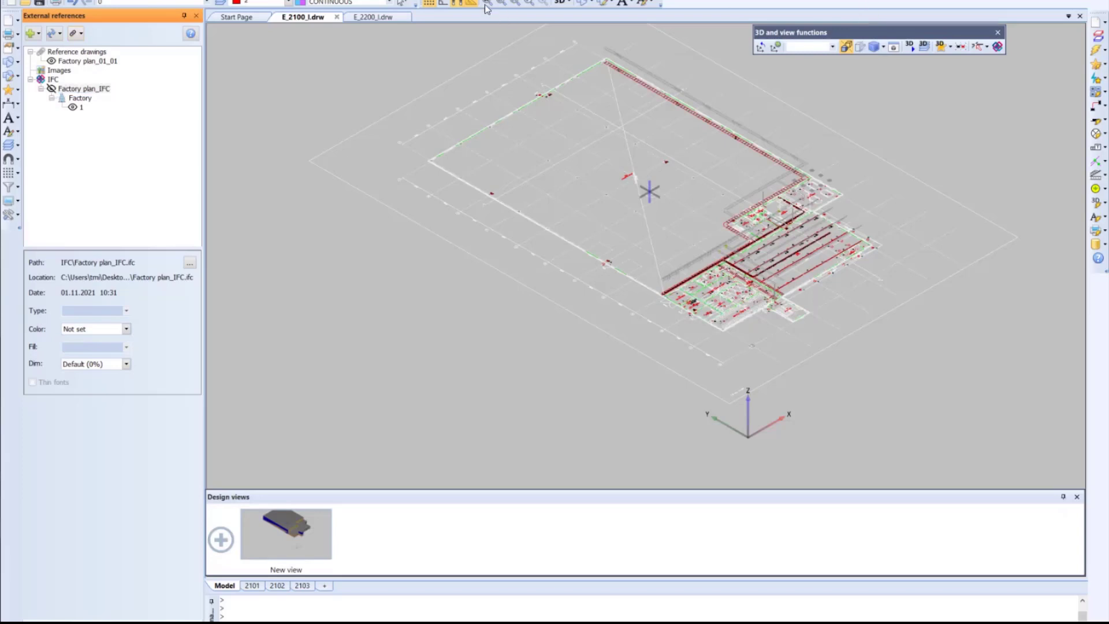
pyautogui.click(562, 2)
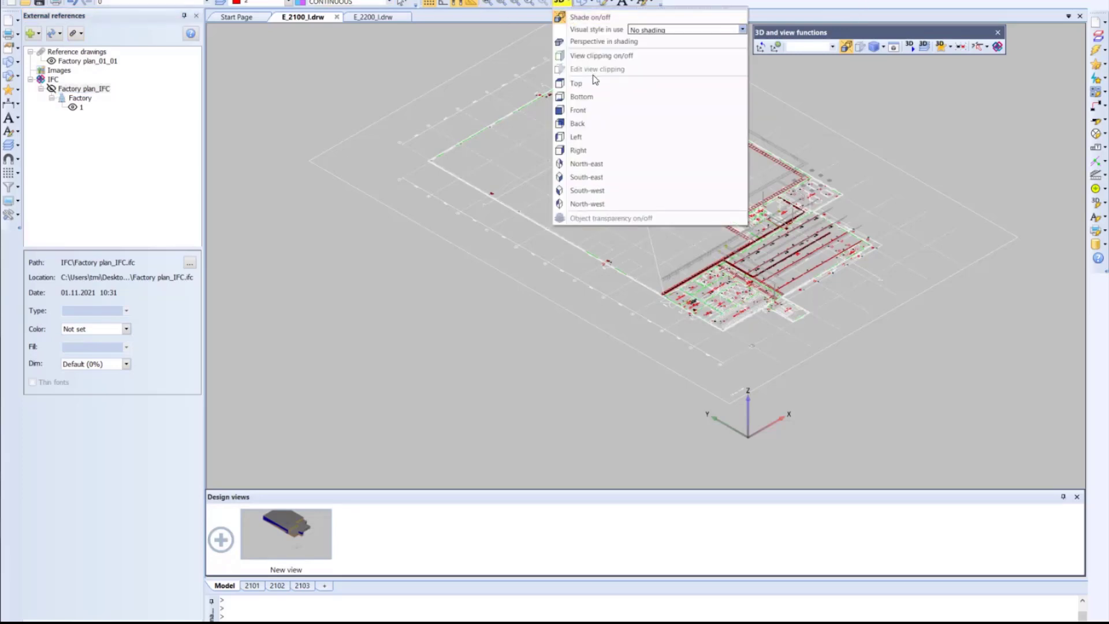
pyautogui.click(595, 81)
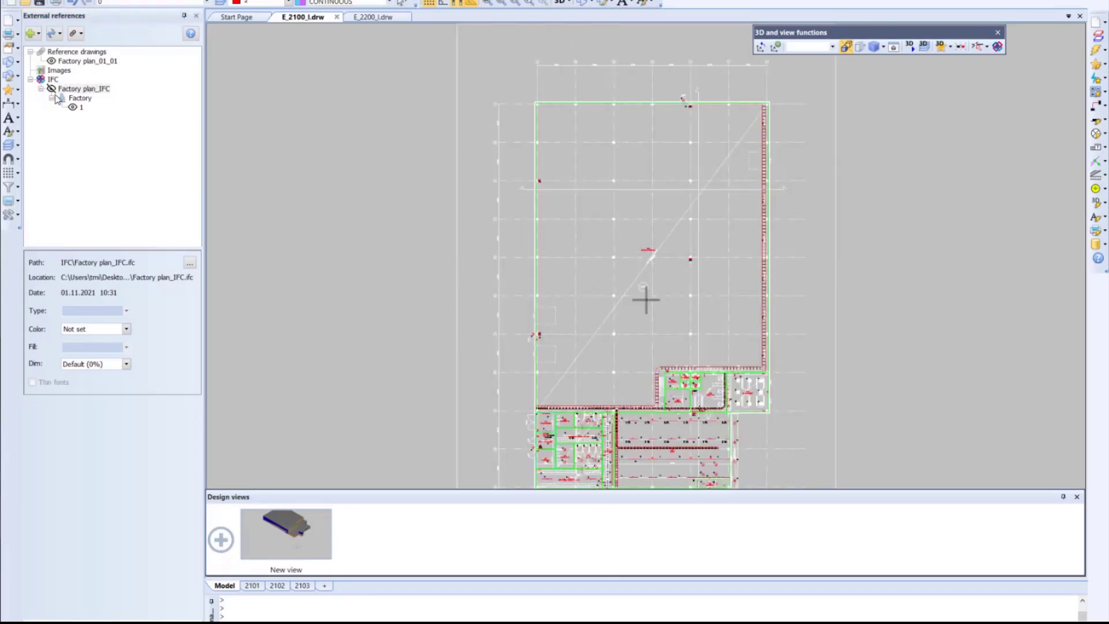
pyautogui.click(220, 539)
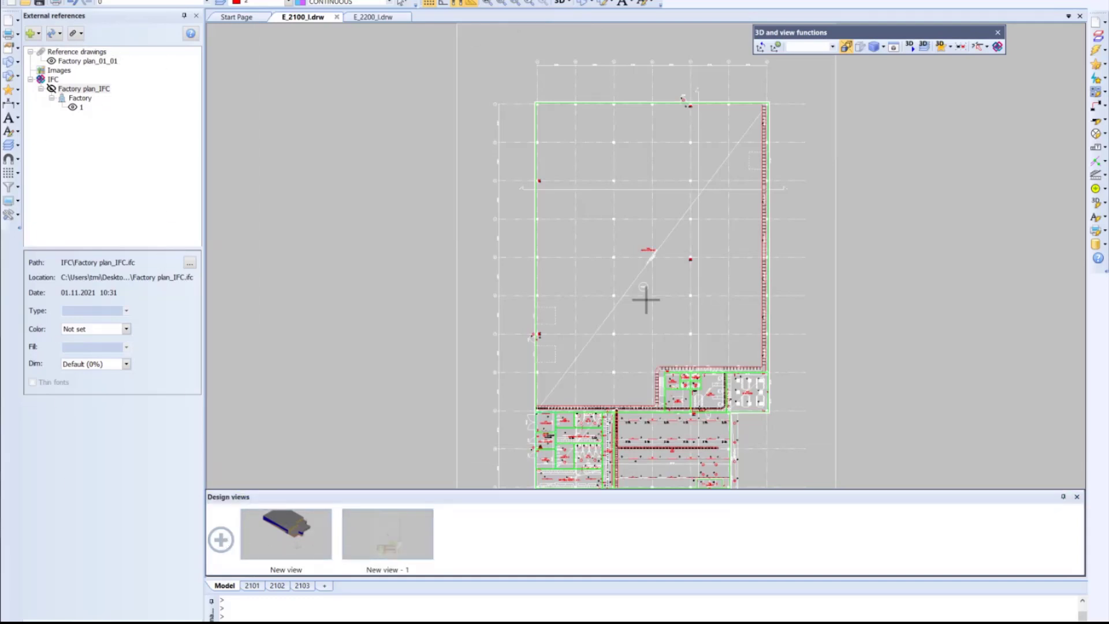
# Return to the south-west view direction and show the Factory plan_IFC model again
pyautogui.click(571, 3)
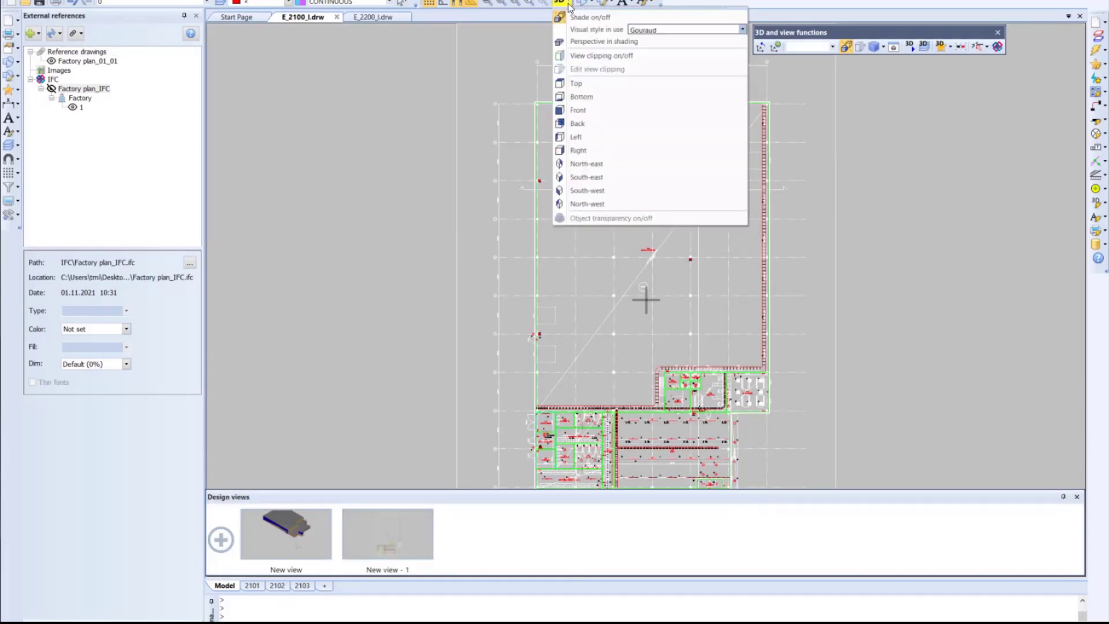
pyautogui.click(587, 190)
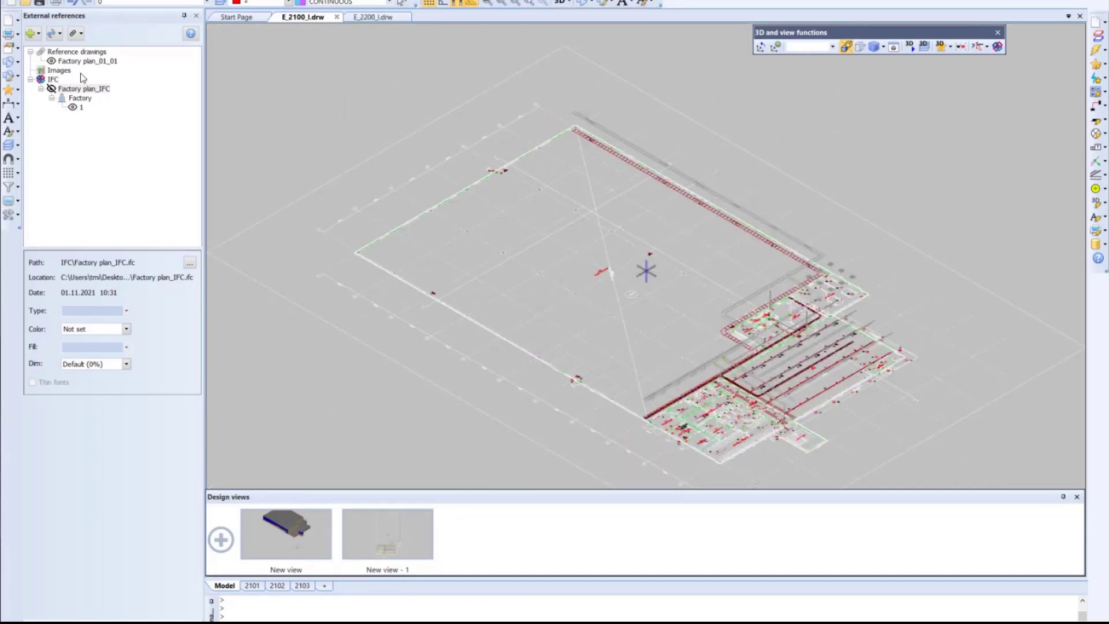
pyautogui.click(51, 88)
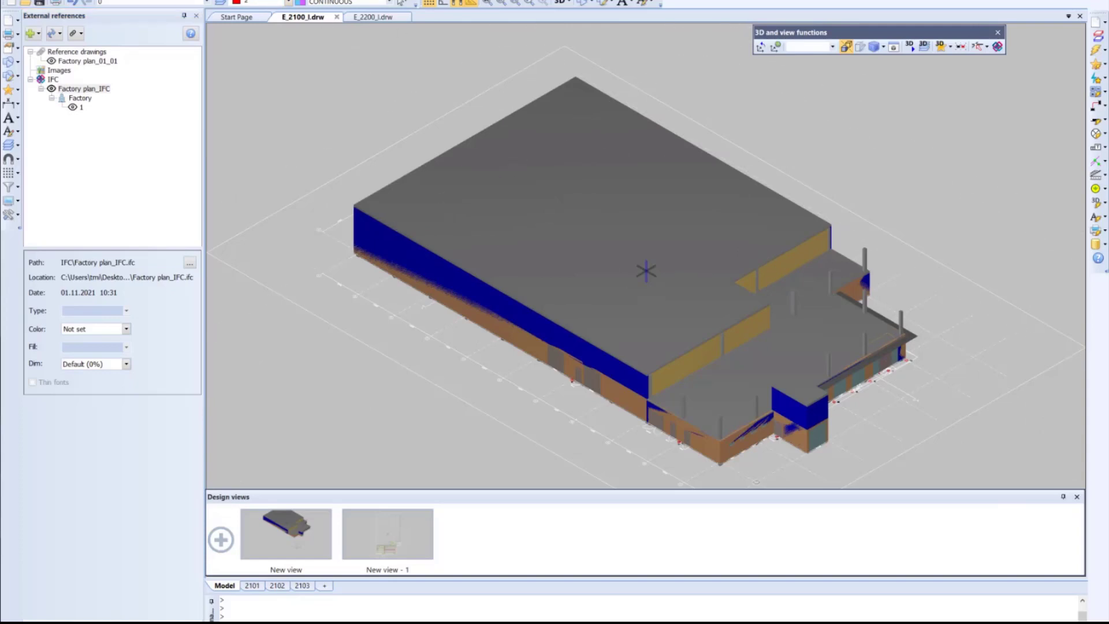
# Turn on view clipping, lower the clipping box to cut off the hall's roof, and save the clipped model as a new design view
pyautogui.click(132, 0)
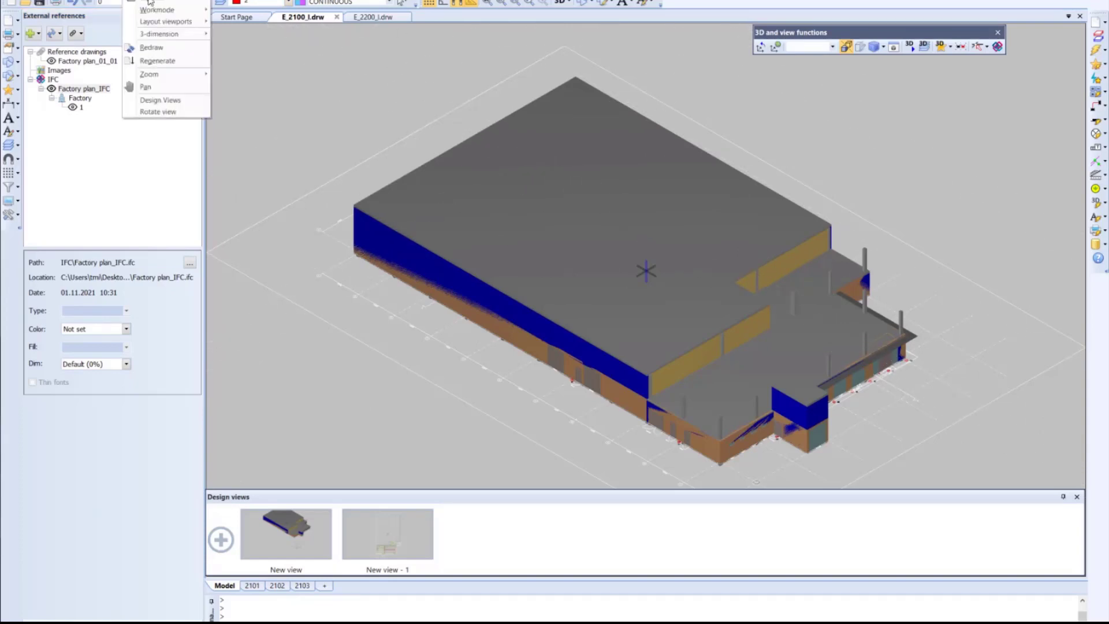
pyautogui.moveTo(156, 22)
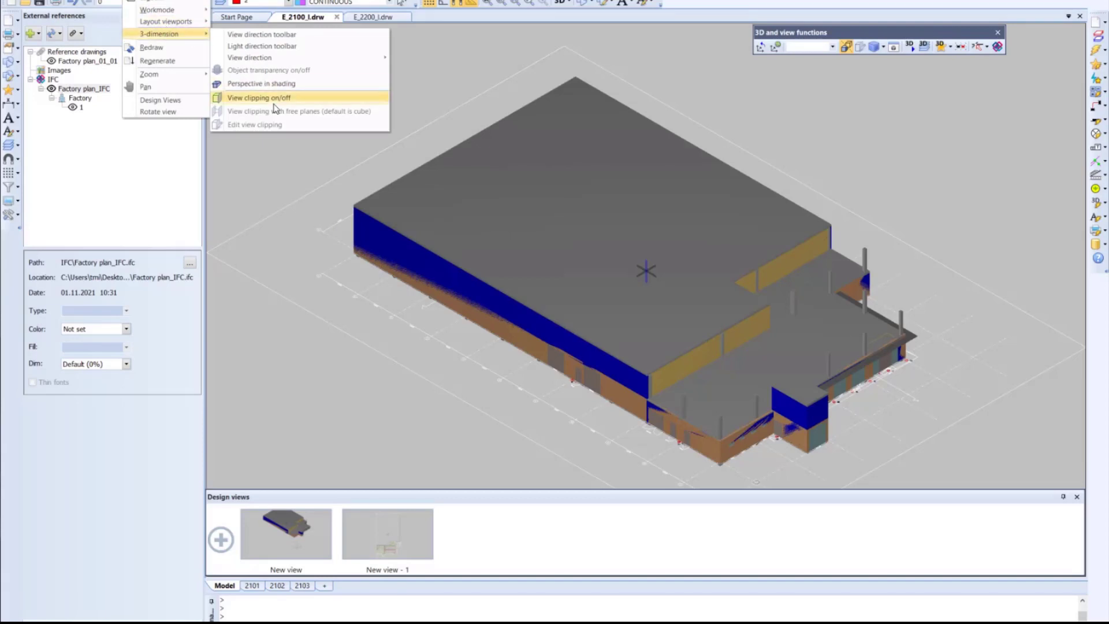
pyautogui.click(263, 35)
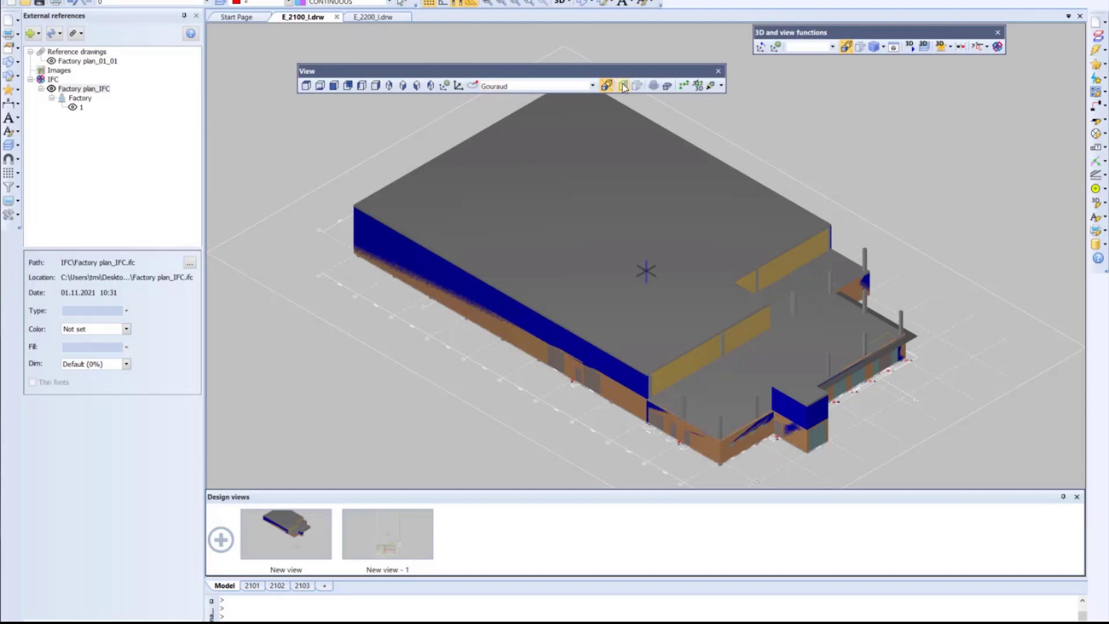
pyautogui.click(623, 87)
pyautogui.click(637, 86)
pyautogui.moveTo(860, 409); pyautogui.dragTo(683, 292)
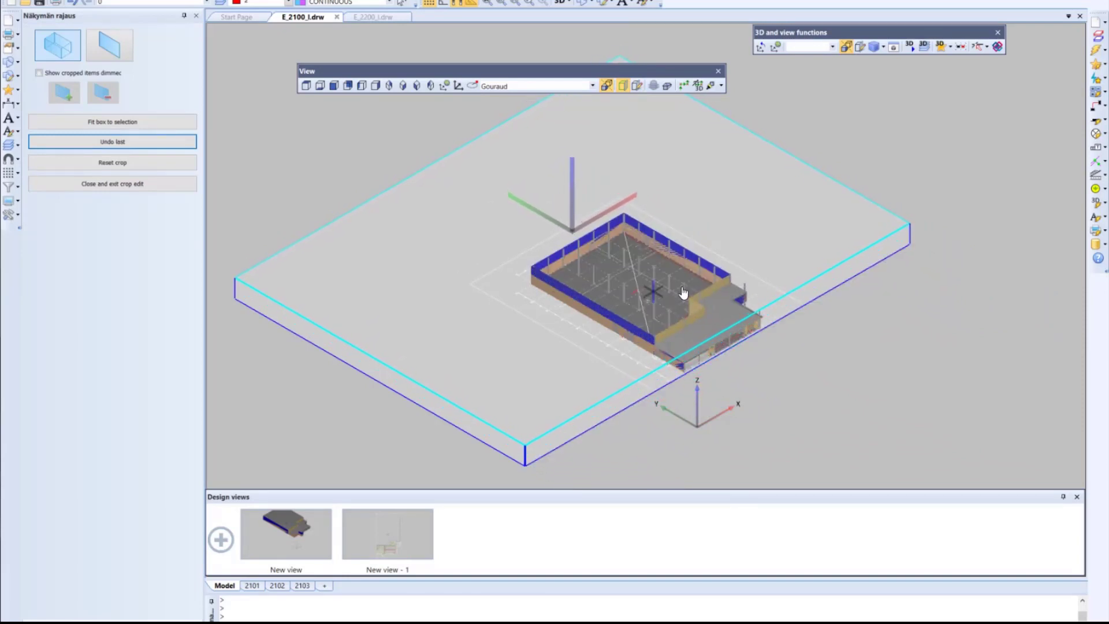
pyautogui.click(125, 184)
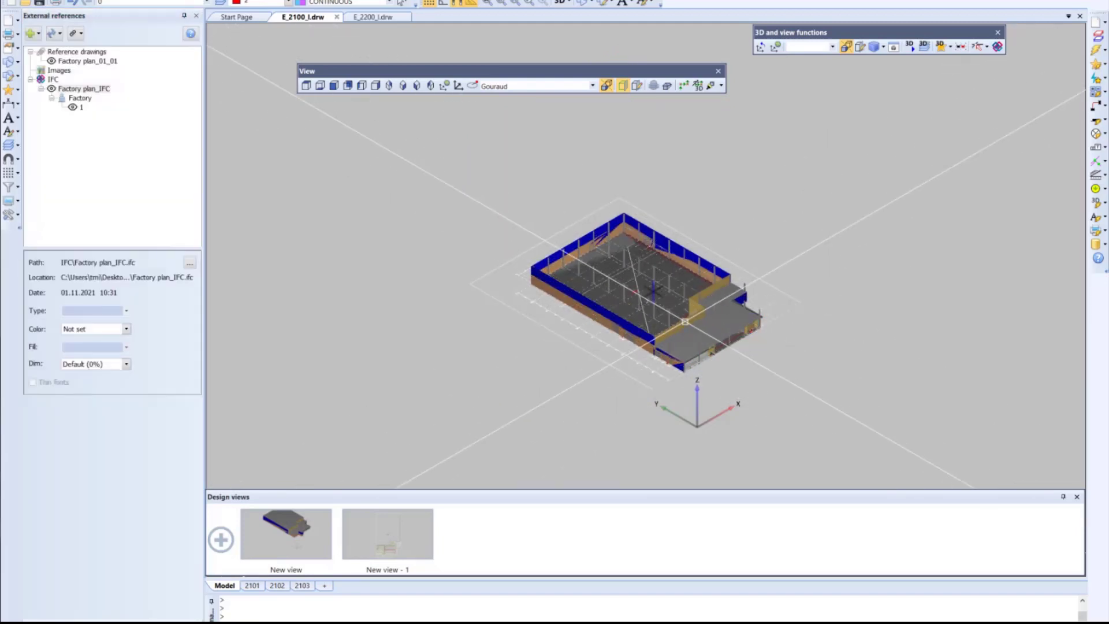
pyautogui.click(221, 539)
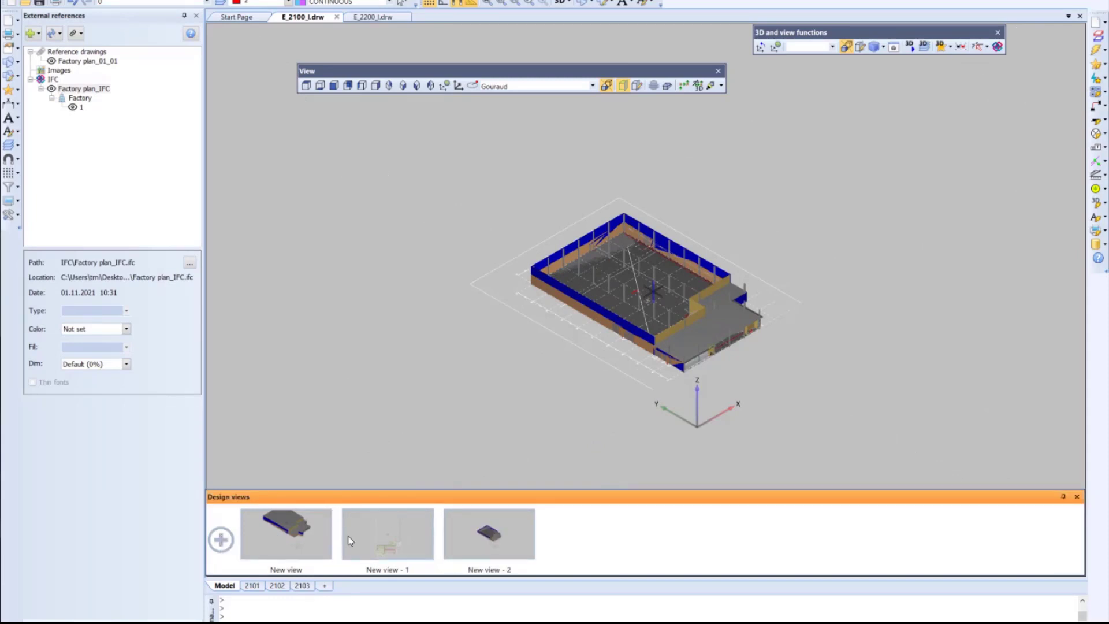
# Open the saved design views in turn to compare the full building, plan and clipped views, ending on New view - 2
pyautogui.click(387, 537)
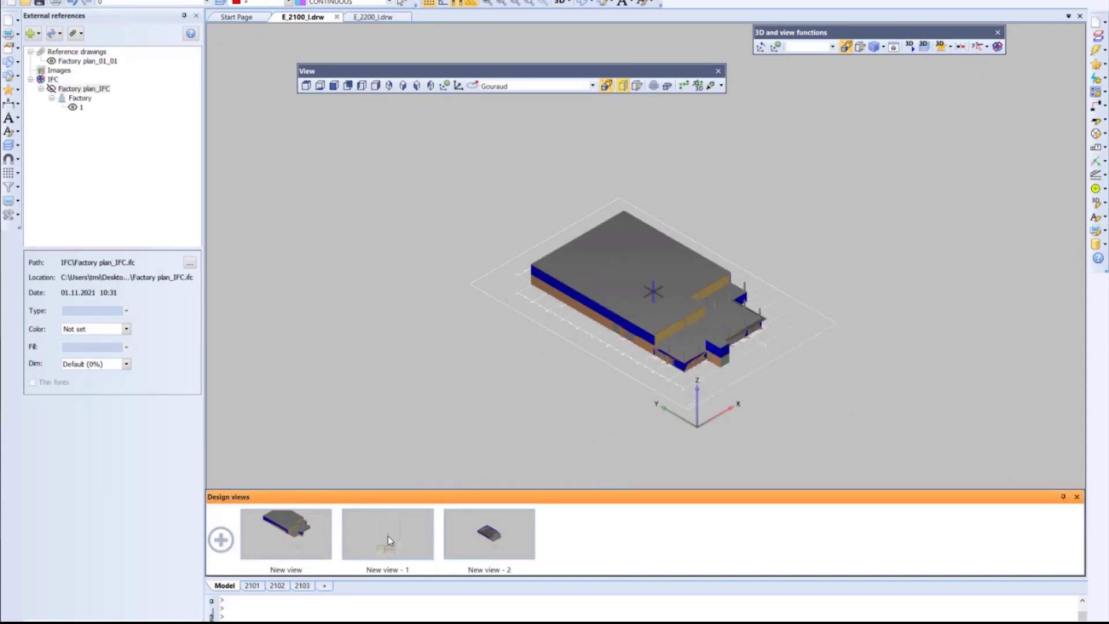
pyautogui.click(304, 539)
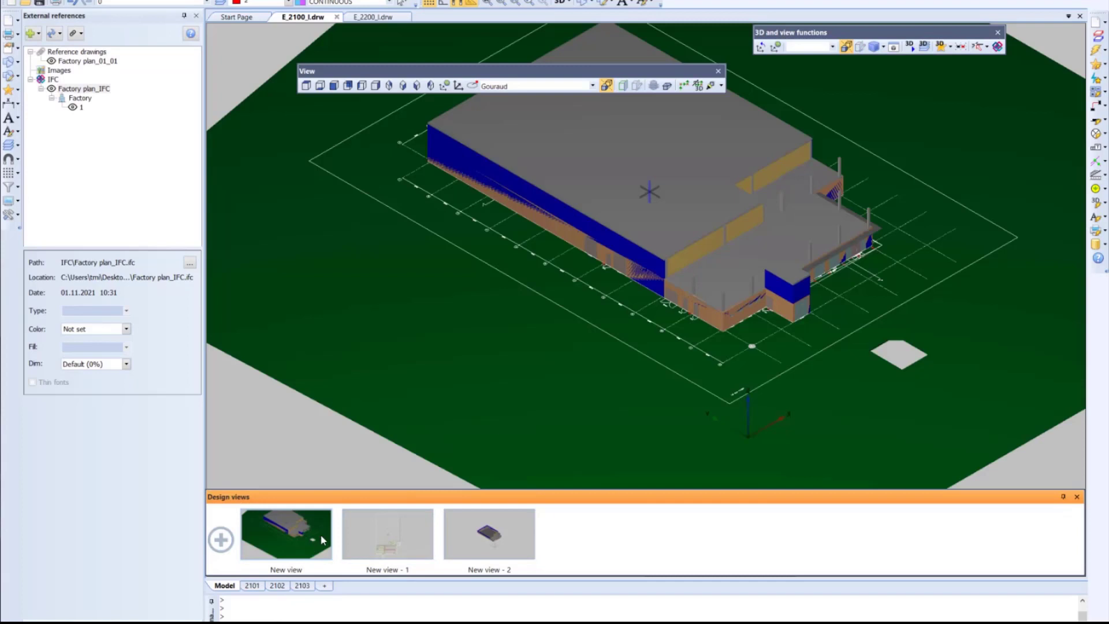
pyautogui.click(476, 538)
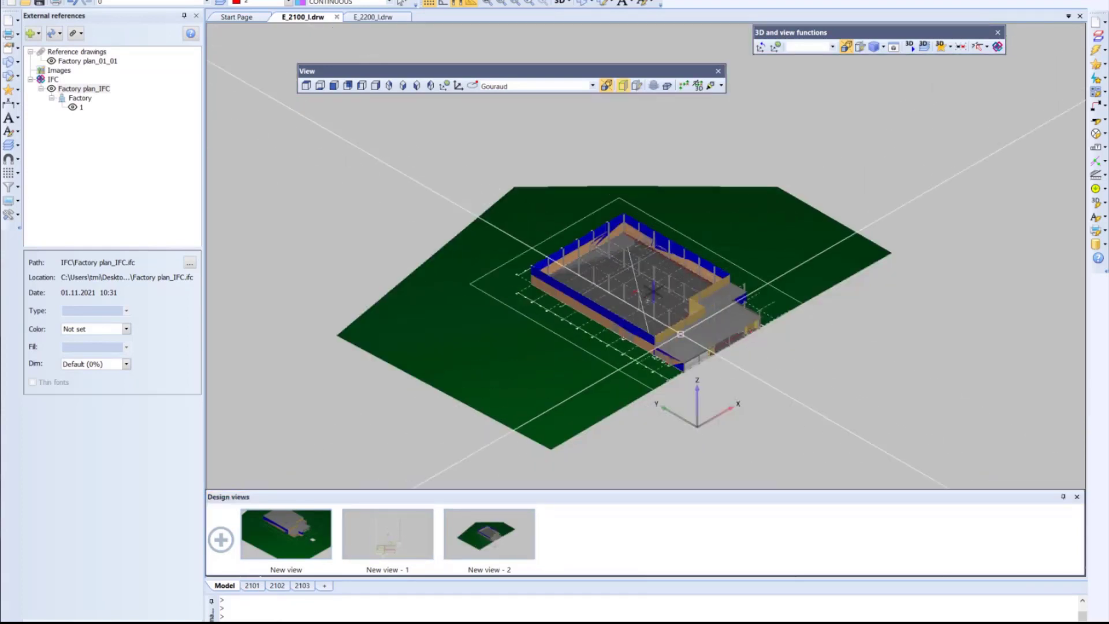
pyautogui.click(294, 534)
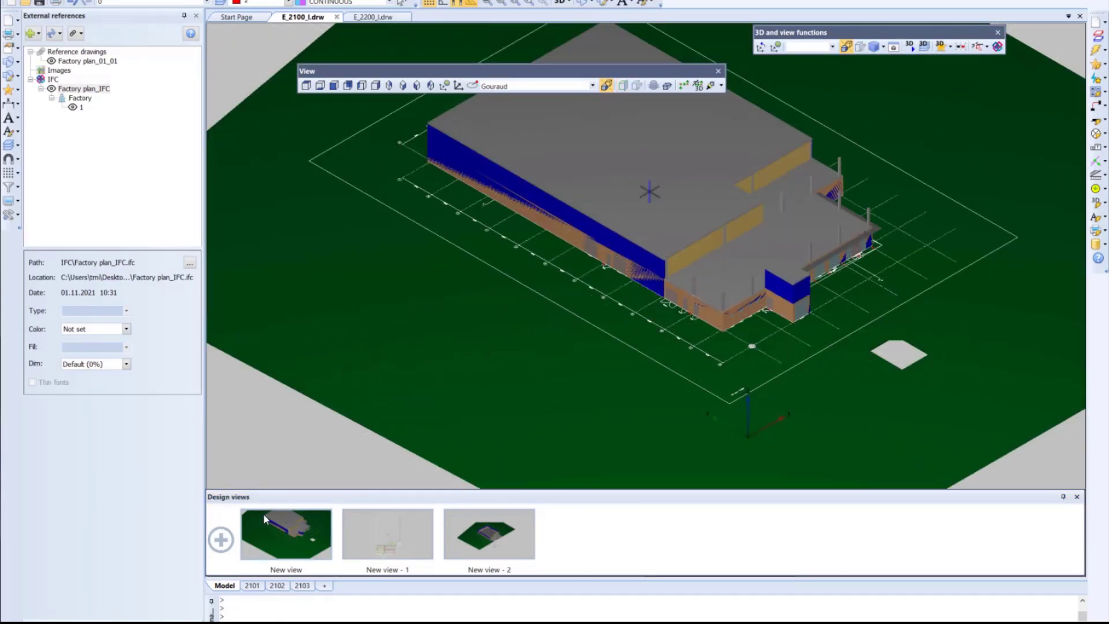
pyautogui.click(385, 529)
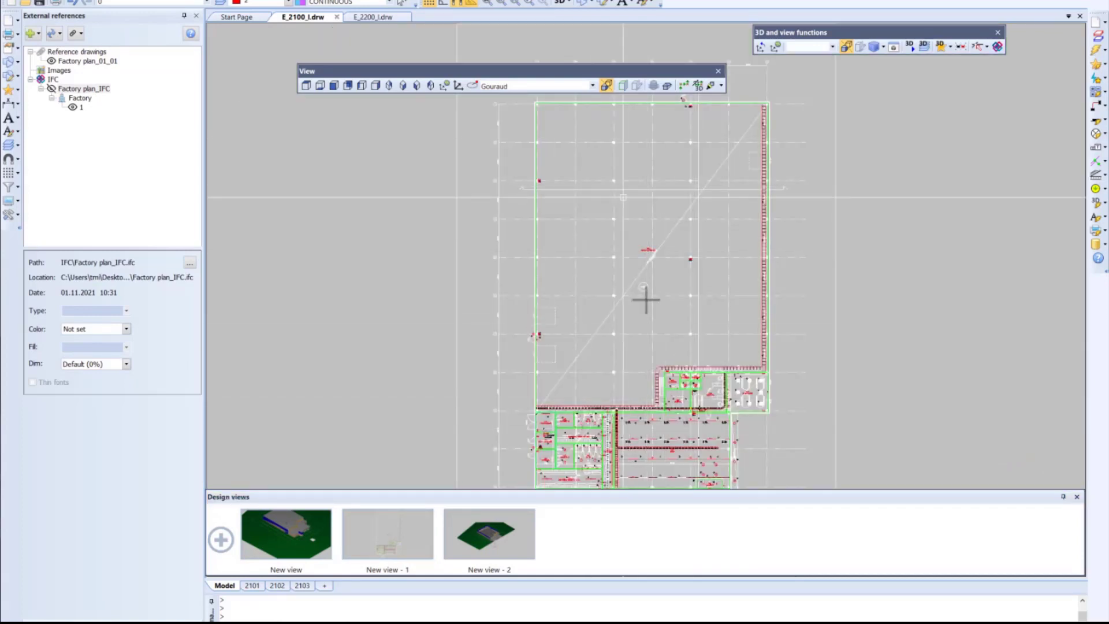
pyautogui.rightClick(491, 537)
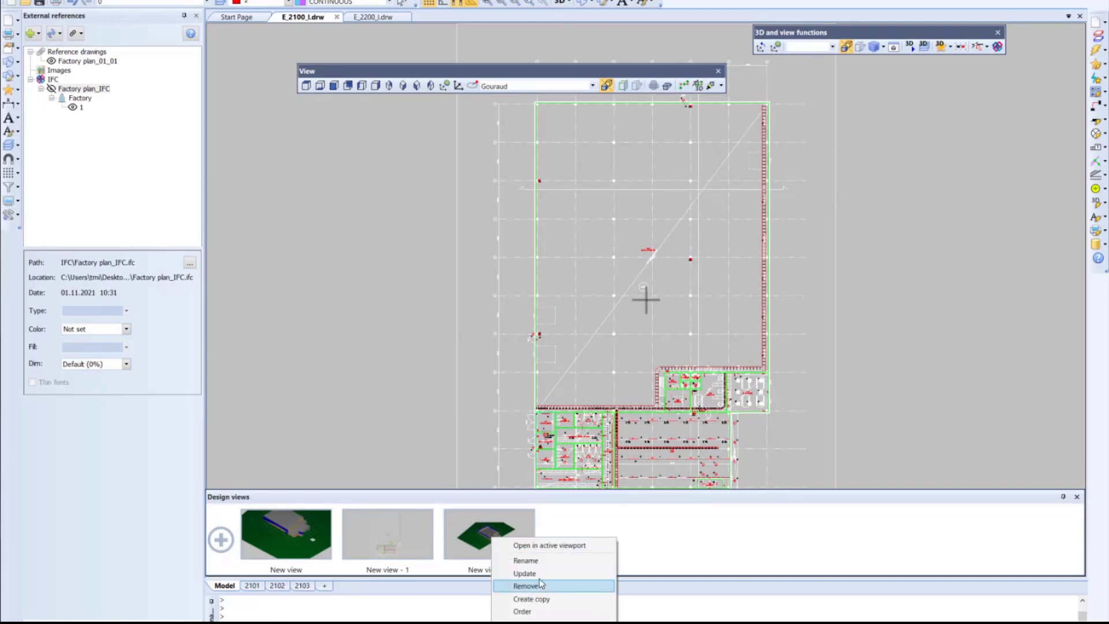
pyautogui.click(628, 530)
pyautogui.doubleClick(492, 547)
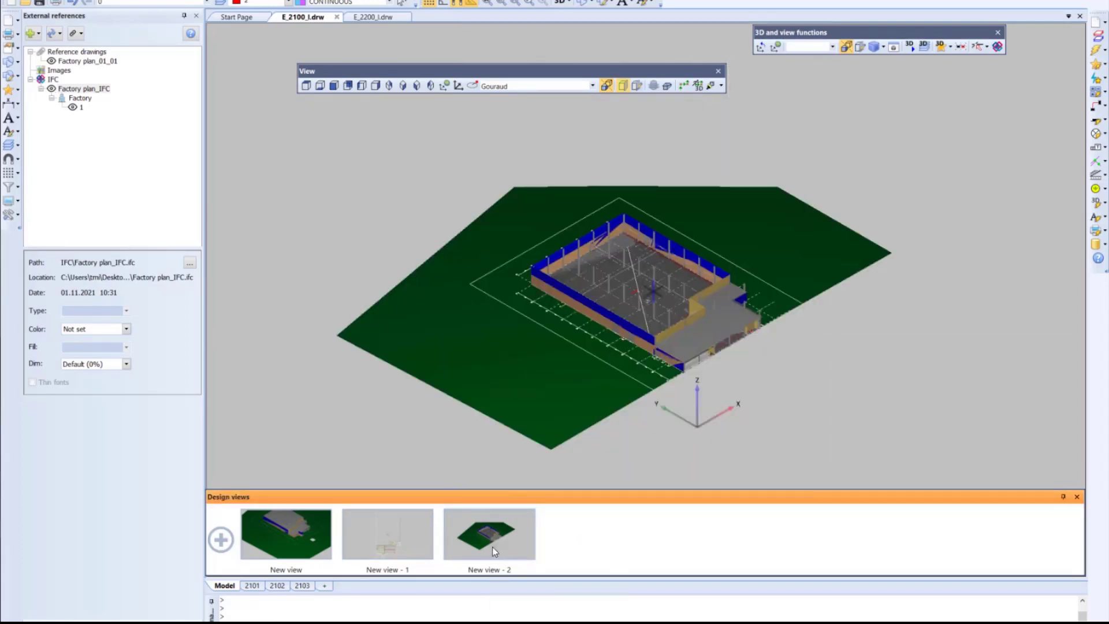
# Generate the 3D parts of all listed types for all objects in the drawing
pyautogui.scroll(2, 675, 391)
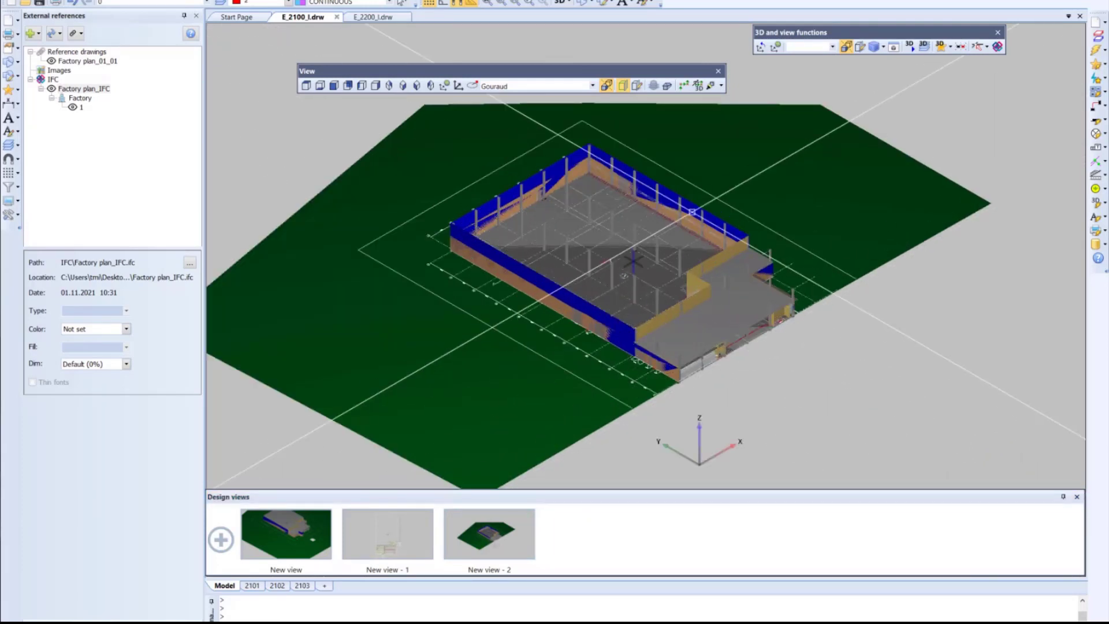
pyautogui.click(1103, 206)
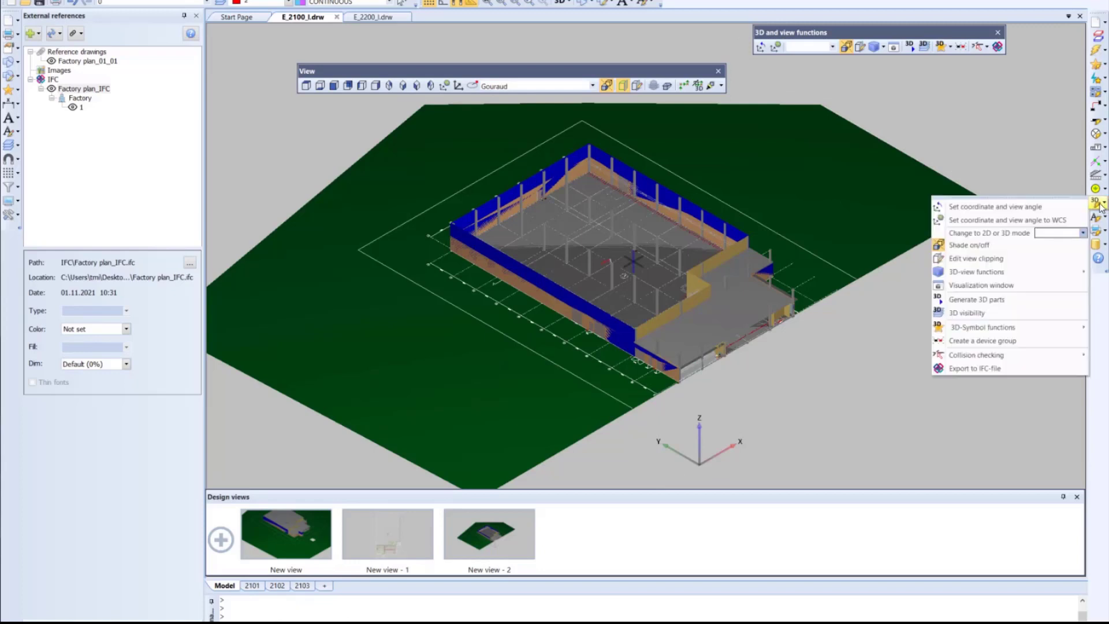
pyautogui.click(986, 300)
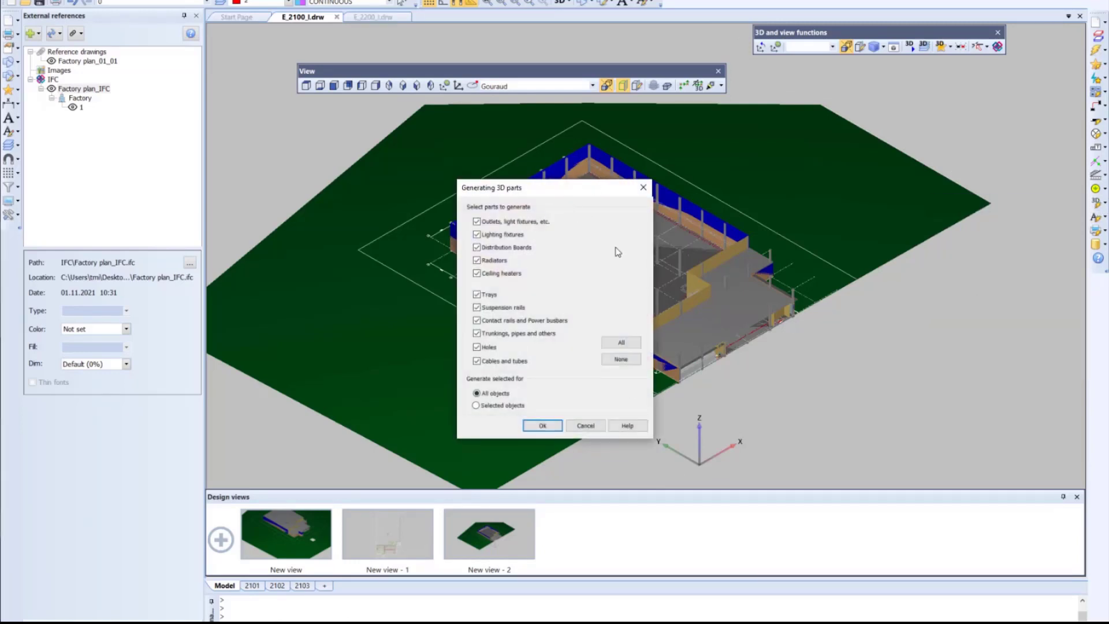
pyautogui.click(542, 425)
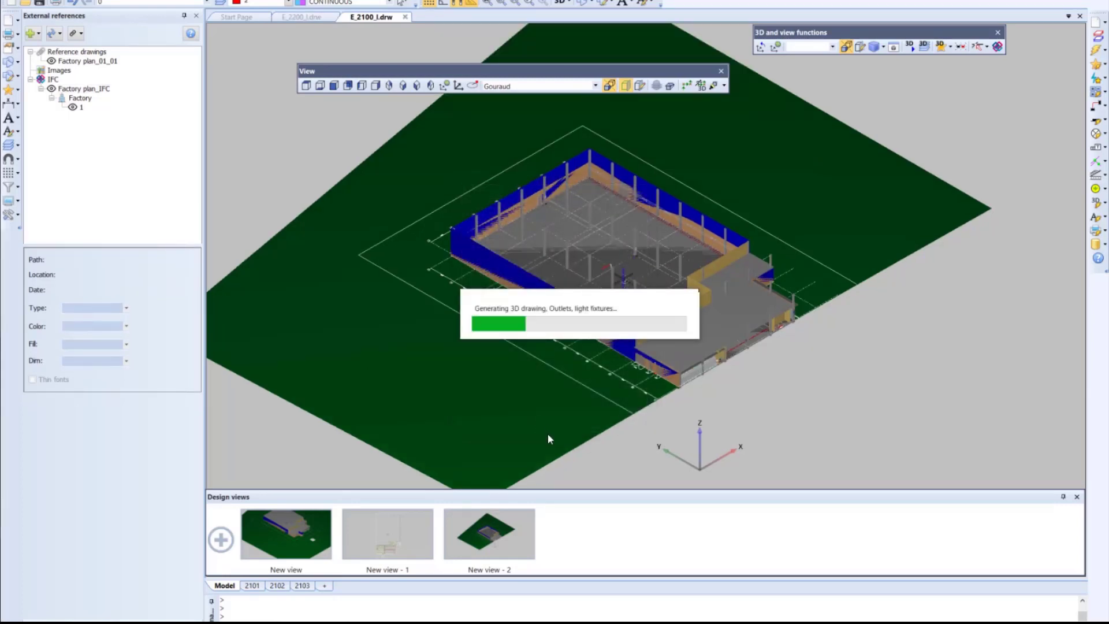
# Examine the generated 3D cable trays along the long wall of the factory hall
pyautogui.scroll(10, 641, 254)
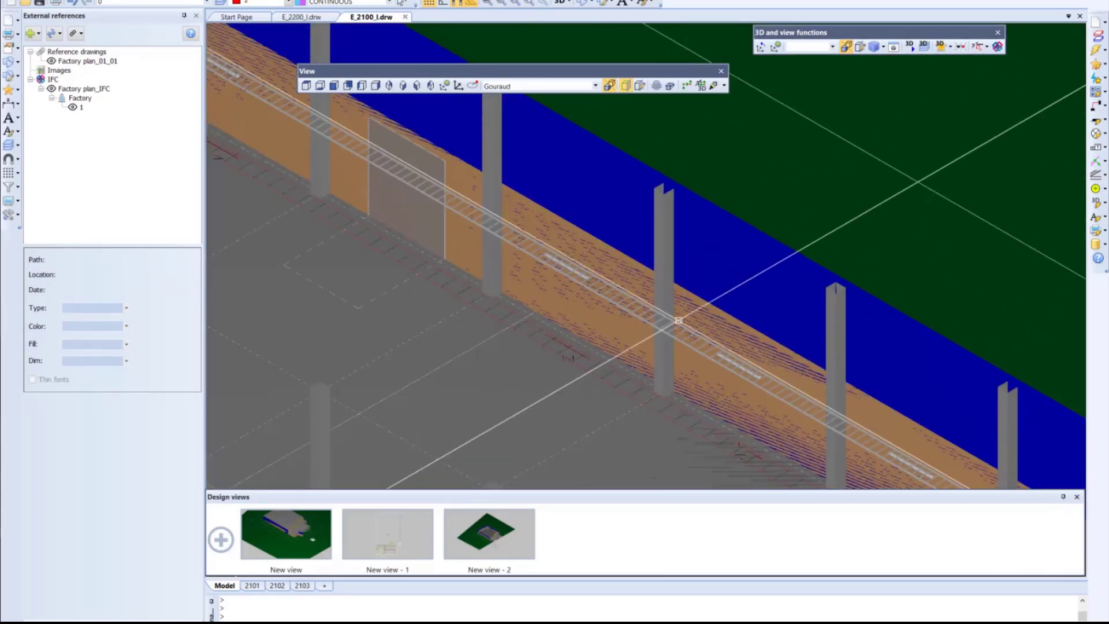
pyautogui.scroll(3, 714, 360)
pyautogui.scroll(-3, 714, 359)
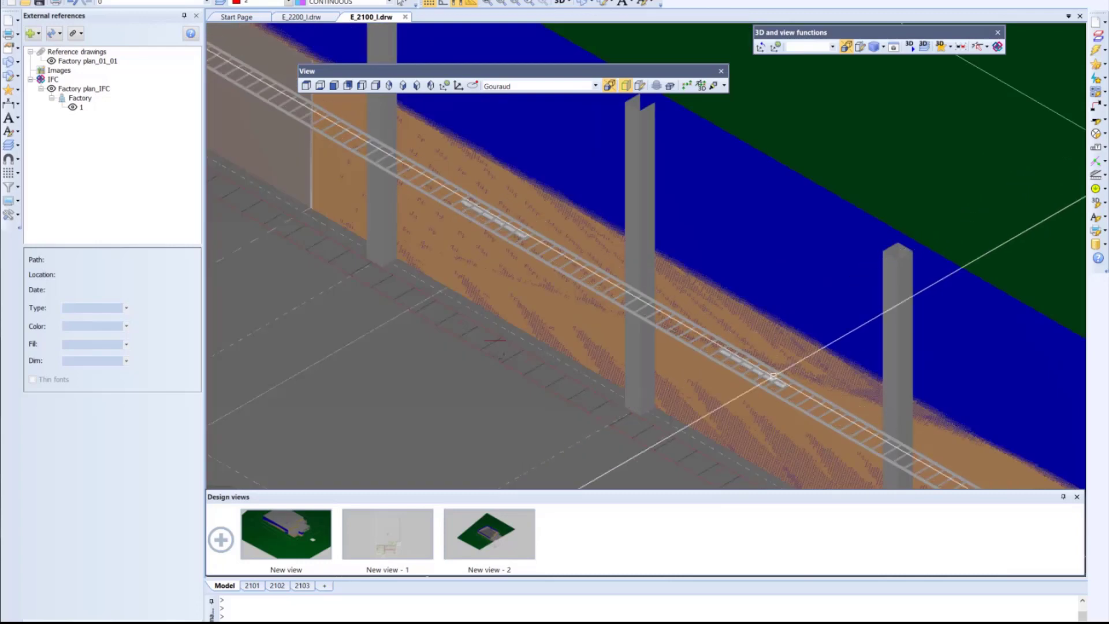
pyautogui.scroll(-2, 751, 369)
pyautogui.scroll(-4, 762, 379)
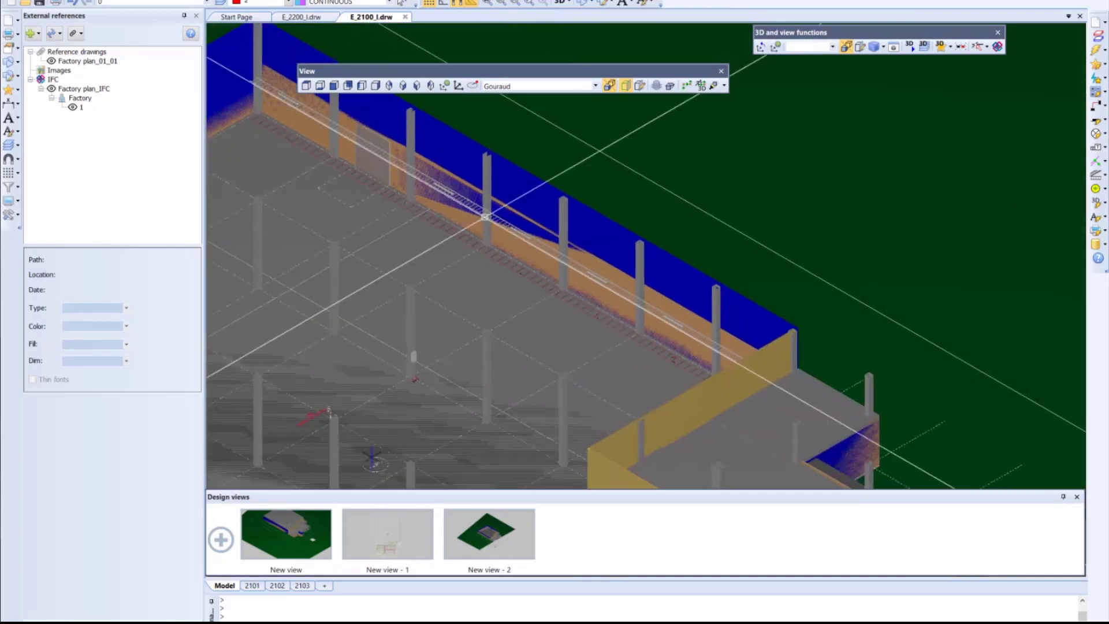
# Move the 3D symbol of the white wall-mounted distribution board vertically down to an elevation of about 1650
pyautogui.keyDown('shift'); pyautogui.moveTo(599, 368); pyautogui.dragTo(582, 377, button='middle'); pyautogui.keyUp('shift')
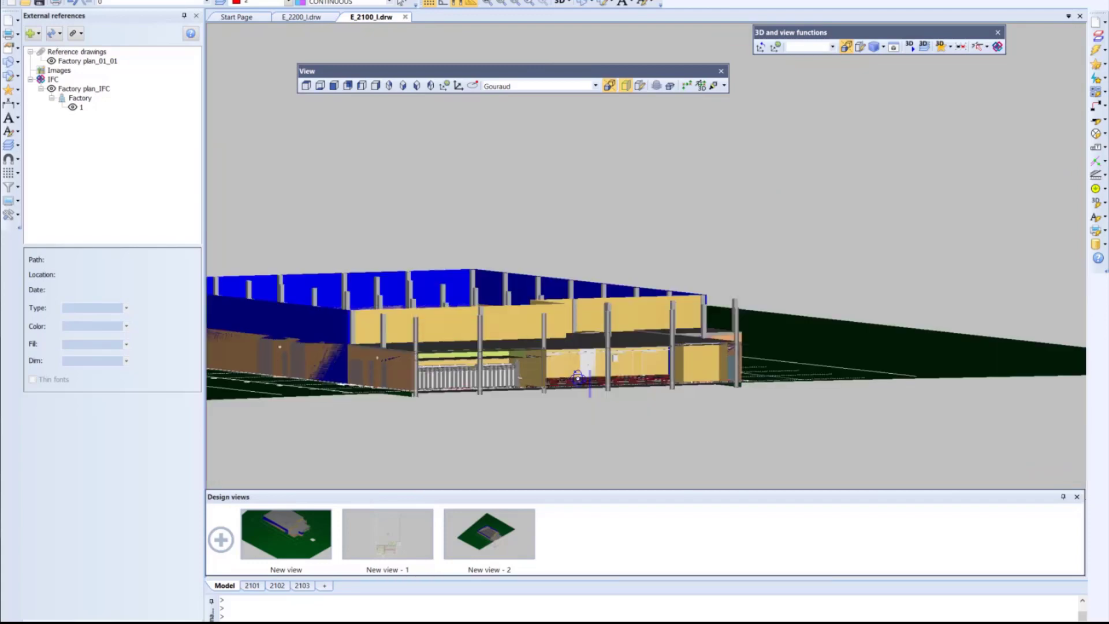
pyautogui.scroll(3, 584, 373)
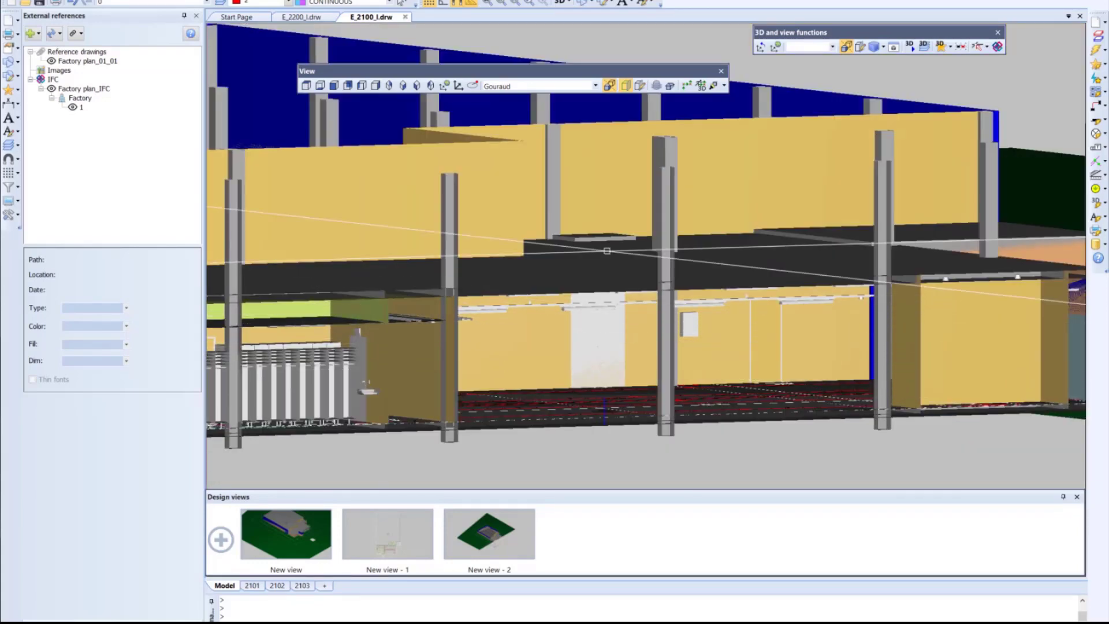
pyautogui.moveTo(662, 342); pyautogui.dragTo(599, 345, button='middle')
pyautogui.scroll(5, 595, 344)
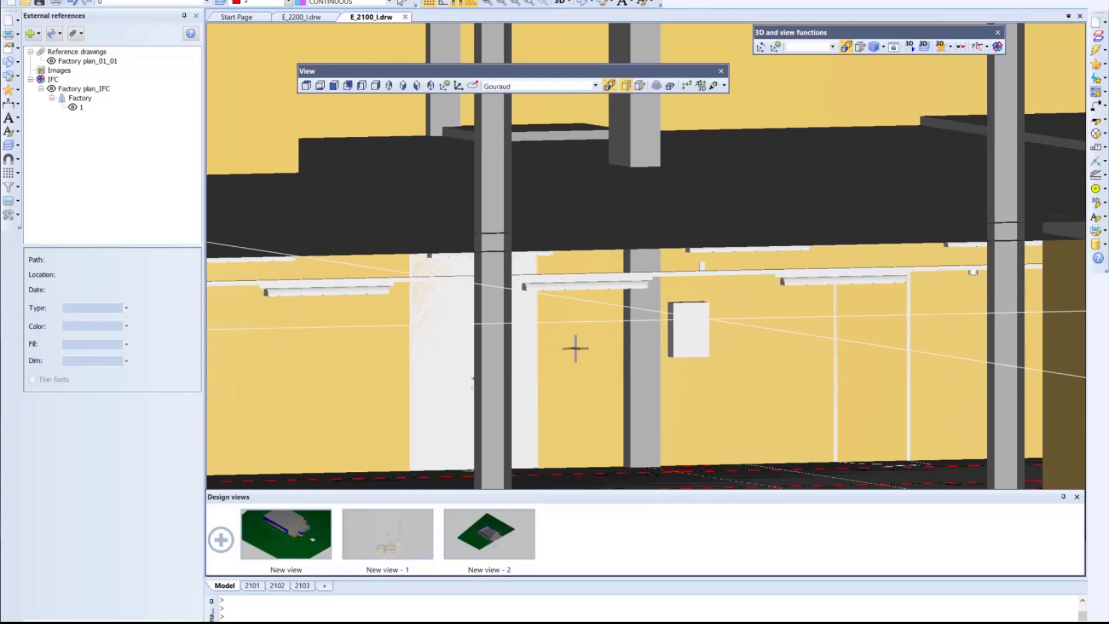
pyautogui.doubleClick(703, 317)
pyautogui.rightClick(704, 323)
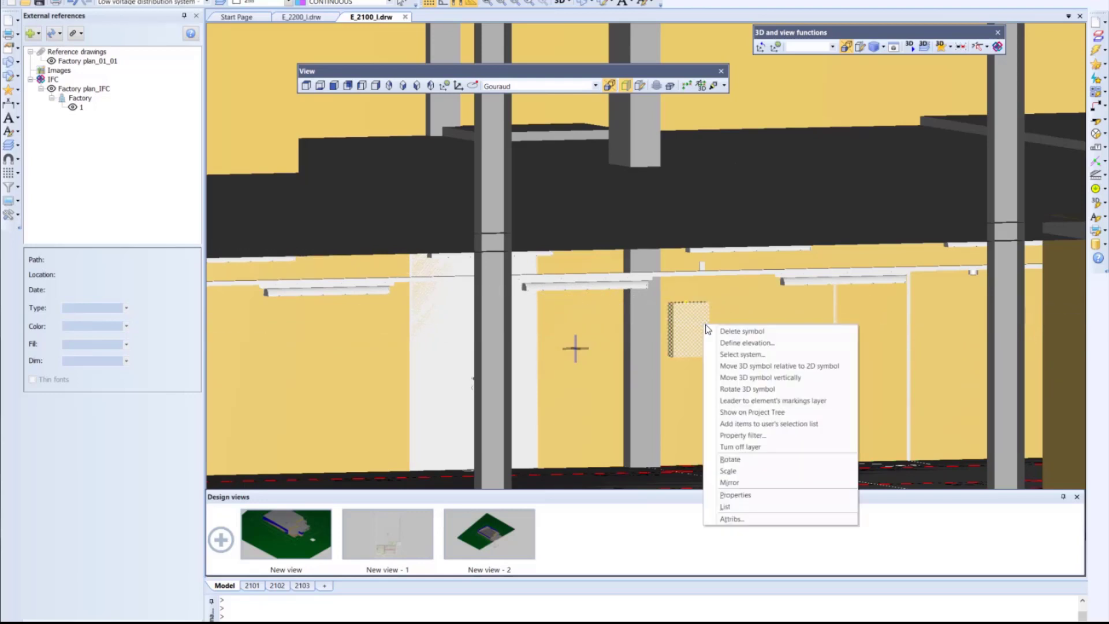
pyautogui.click(745, 378)
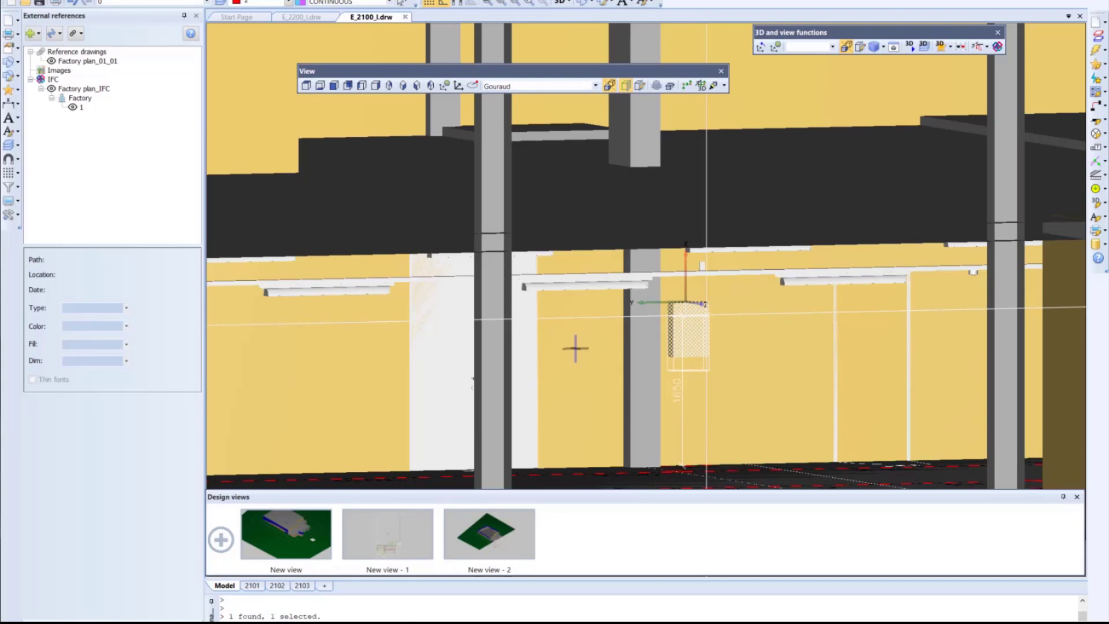
pyautogui.click(575, 348)
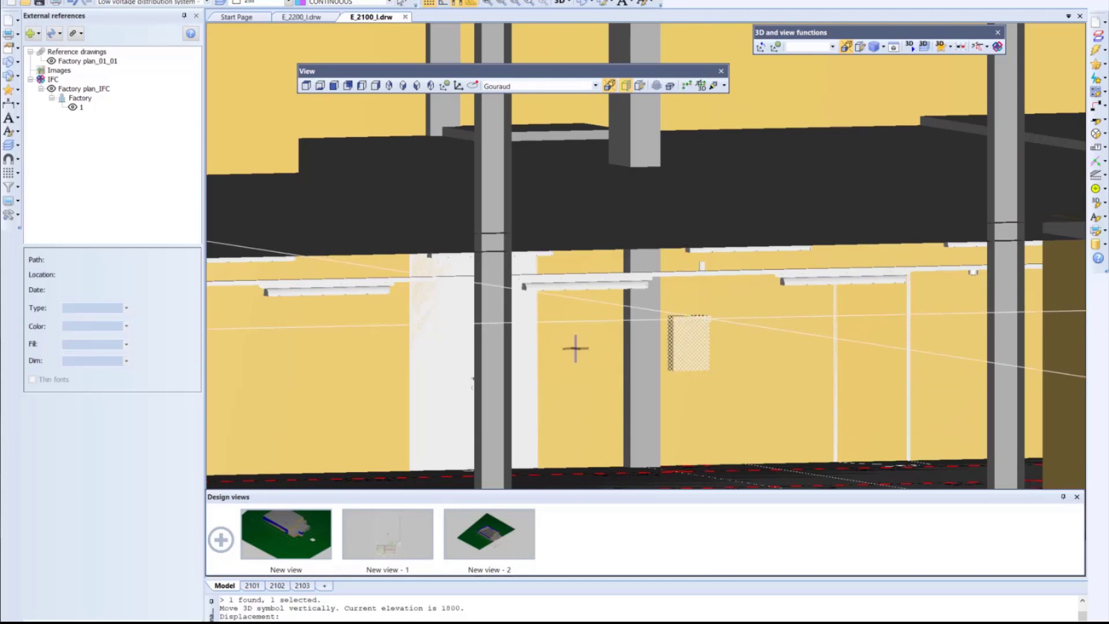
# Move the 3D symbol of the white distribution board relative to its 2D symbol, sideways along the wall away from the column
pyautogui.rightClick(706, 319)
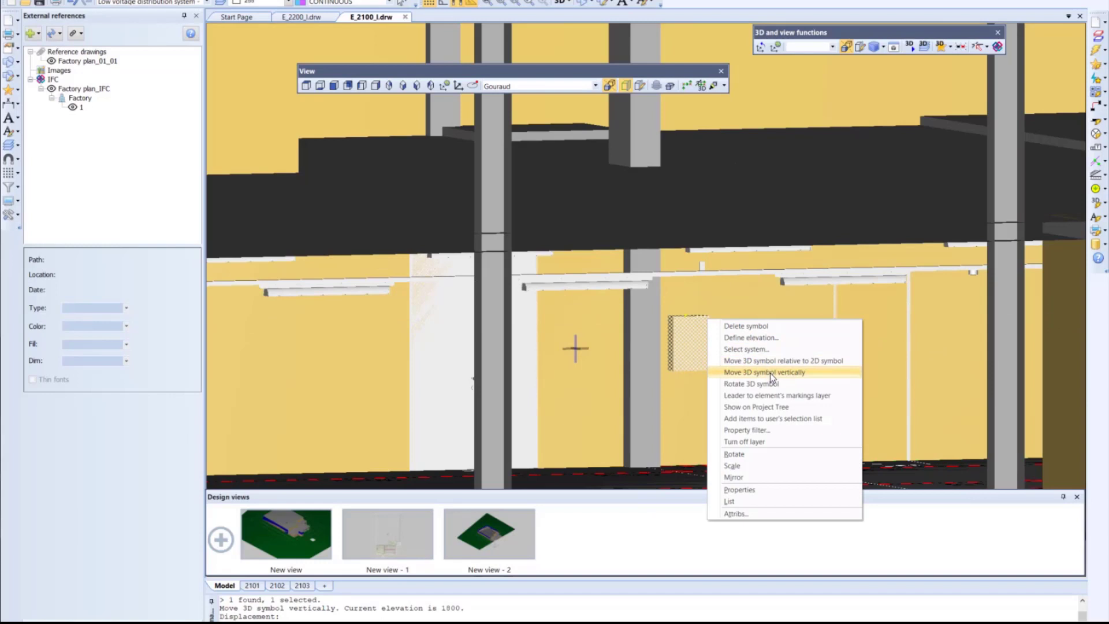
pyautogui.click(773, 359)
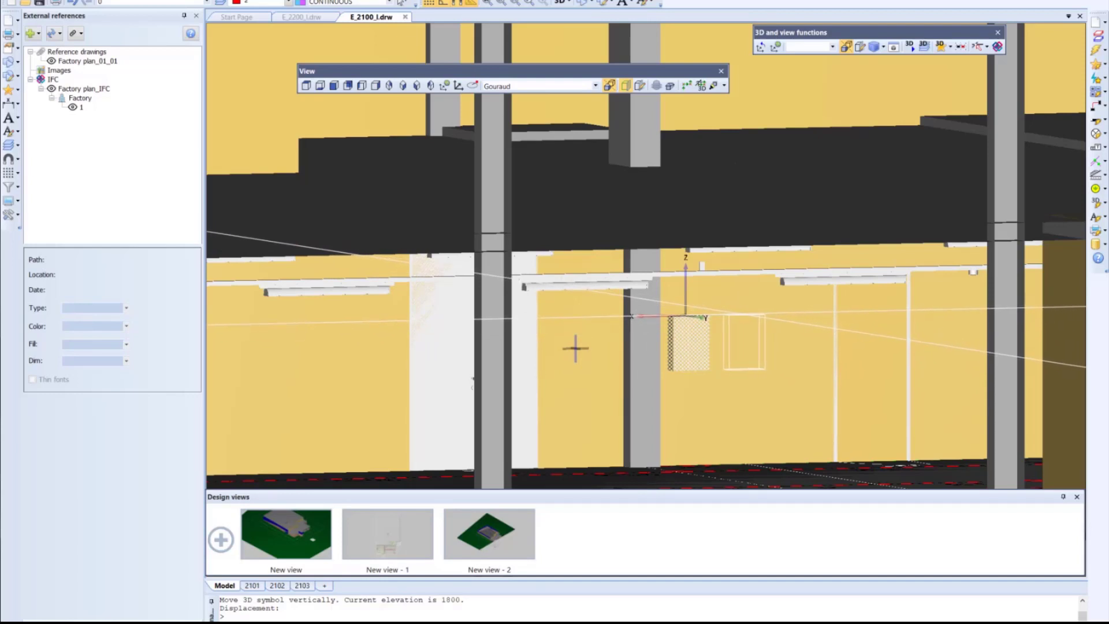
pyautogui.press('Return')
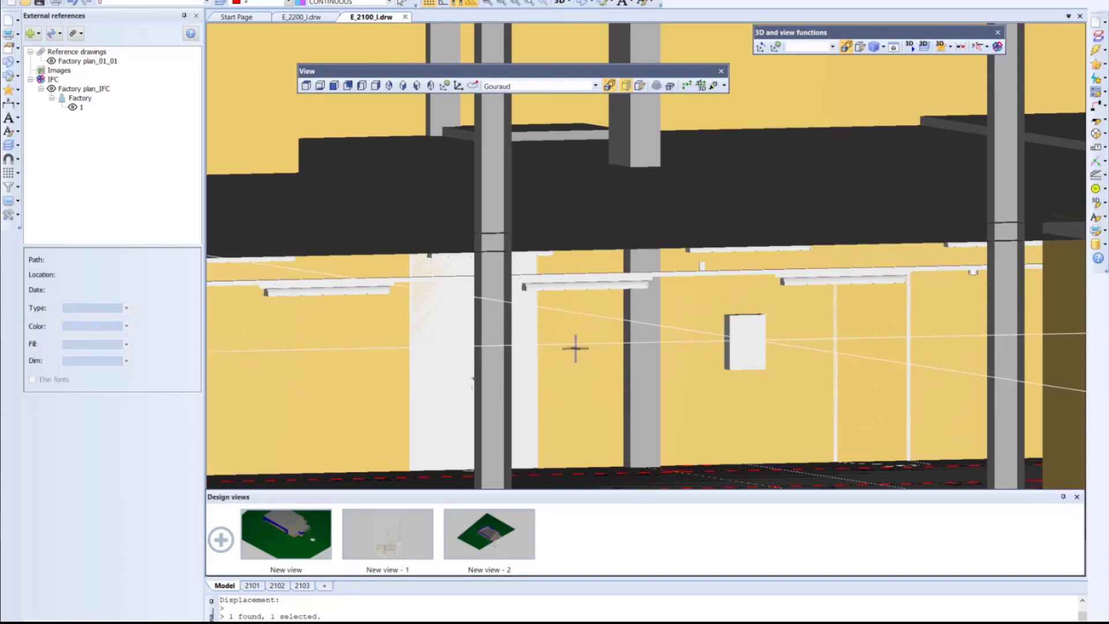
# Set the elevation of the outermost suspension rail under the ceiling slab to 2800
pyautogui.scroll(-3, 636, 344)
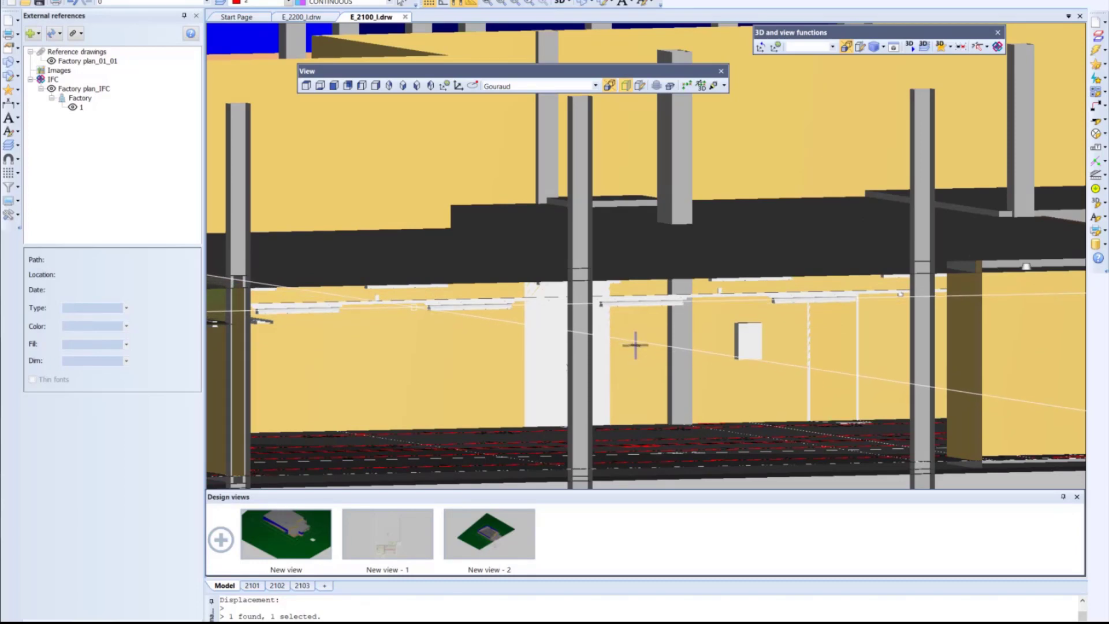
pyautogui.moveTo(410, 307)
pyautogui.mouseDown(button='middle')
pyautogui.moveTo(381, 307)
pyautogui.moveTo(411, 305)
pyautogui.moveTo(507, 382)
pyautogui.moveTo(559, 401)
pyautogui.mouseUp(button='middle')
pyautogui.moveTo(393, 326); pyautogui.dragTo(653, 435, button='middle')
pyautogui.moveTo(499, 425); pyautogui.dragTo(538, 409, button='middle')
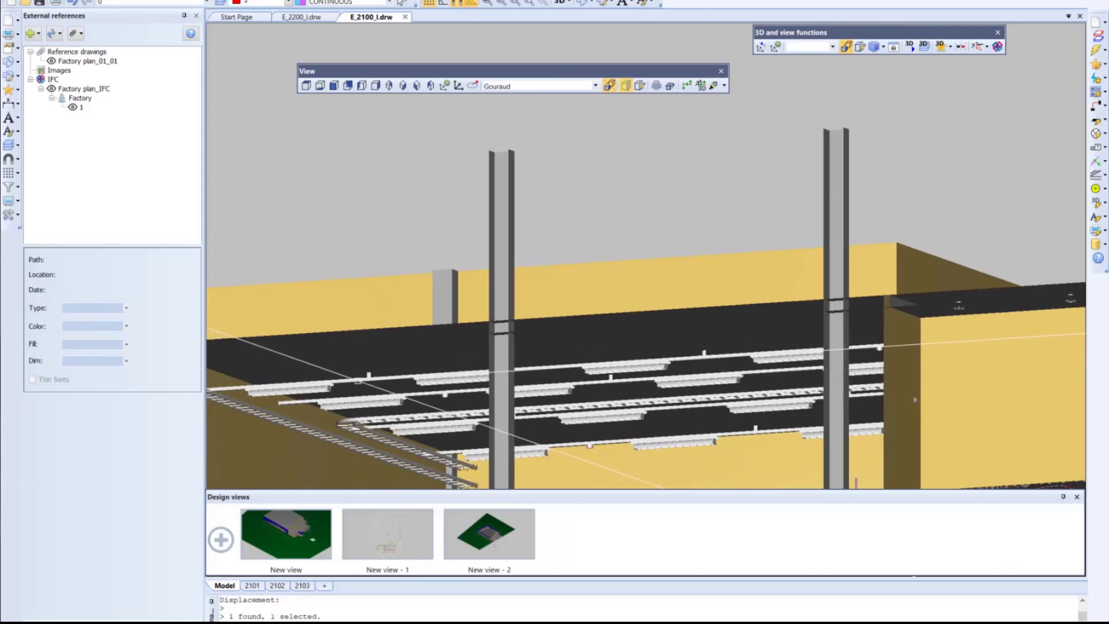
pyautogui.click(381, 380)
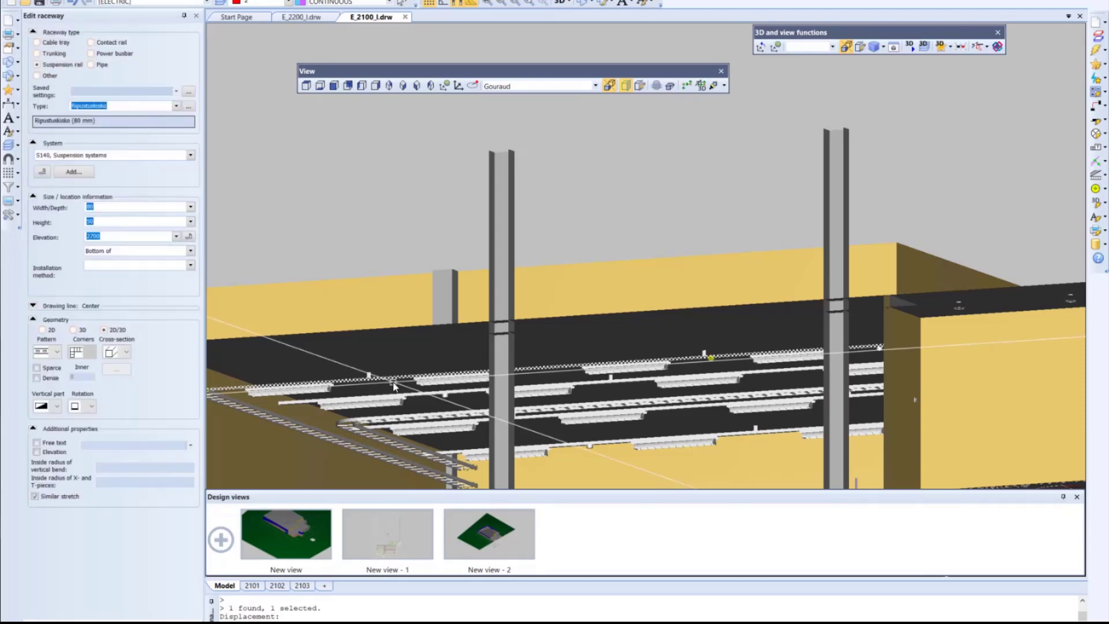
pyautogui.click(113, 236)
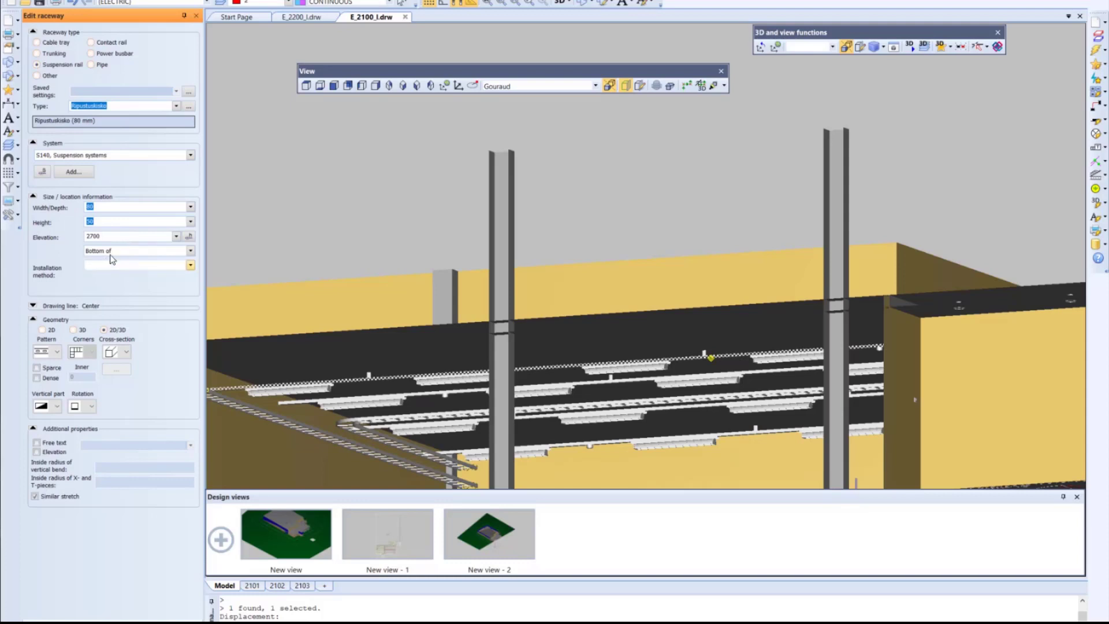
pyautogui.click(105, 233)
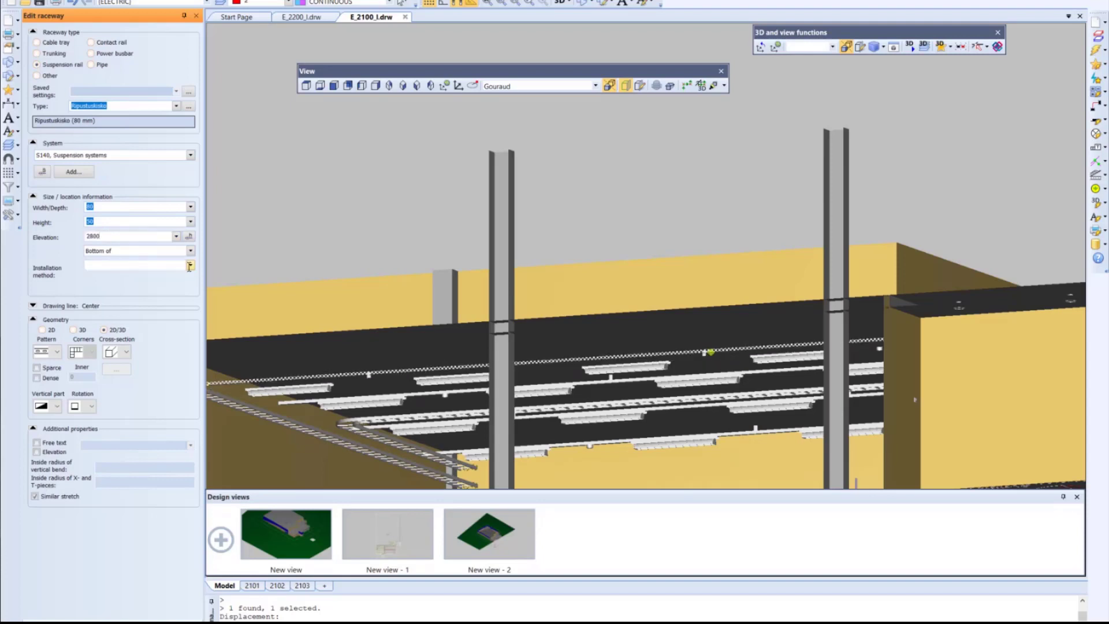
pyautogui.press('Return')
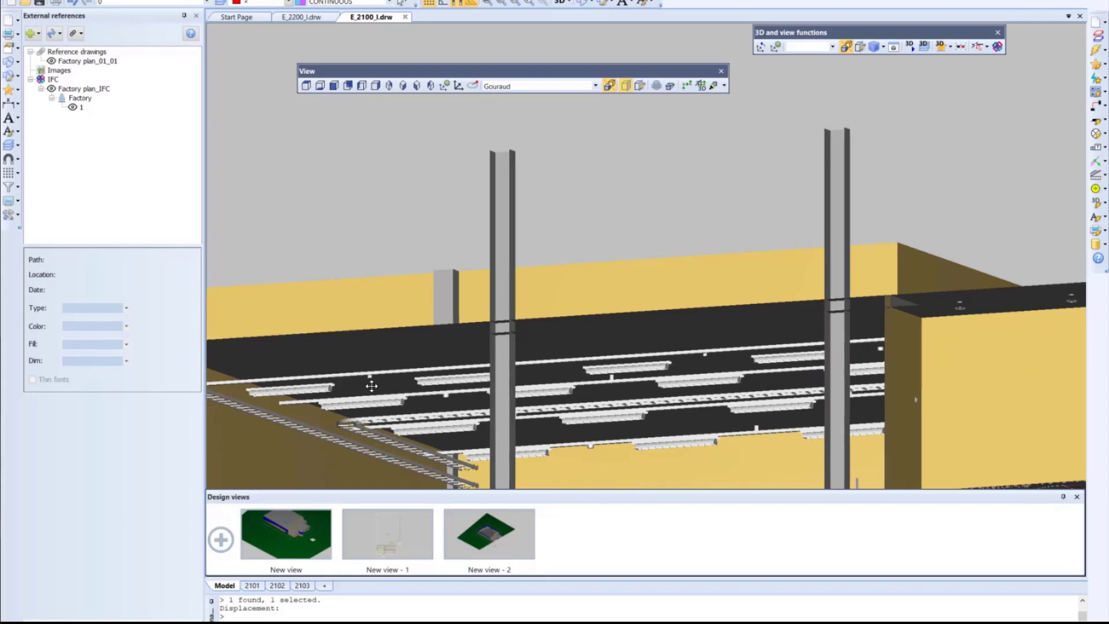
# Start moving the four luminaires below the raised suspension rail to the elevation of found 3D objects, selecting the elevation from a list
pyautogui.moveTo(368, 384); pyautogui.dragTo(392, 385, button='middle')
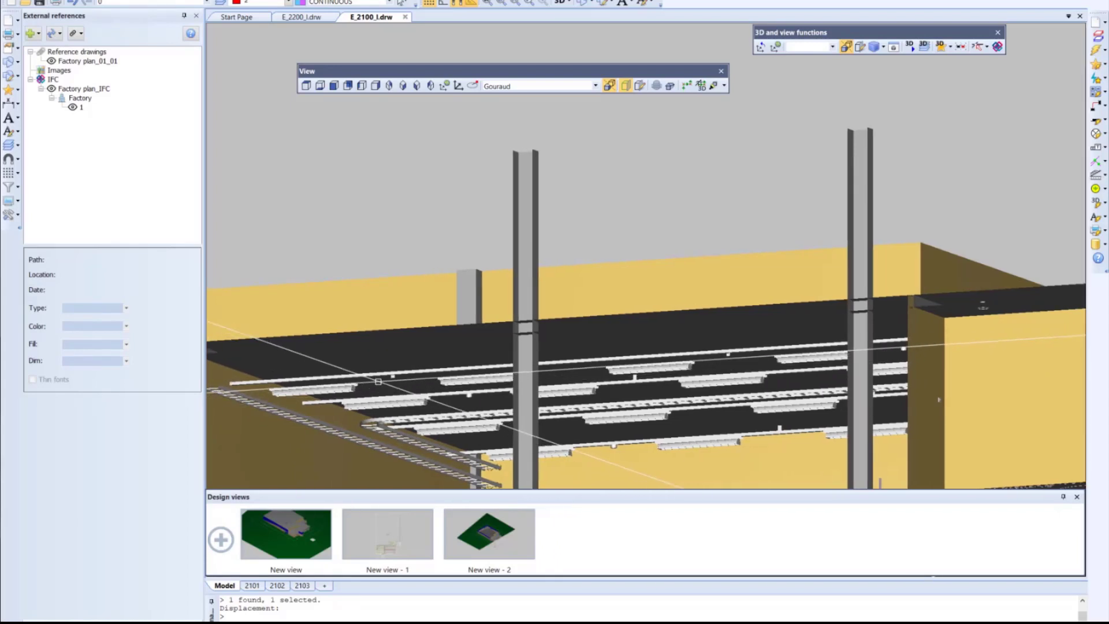
pyautogui.click(1097, 50)
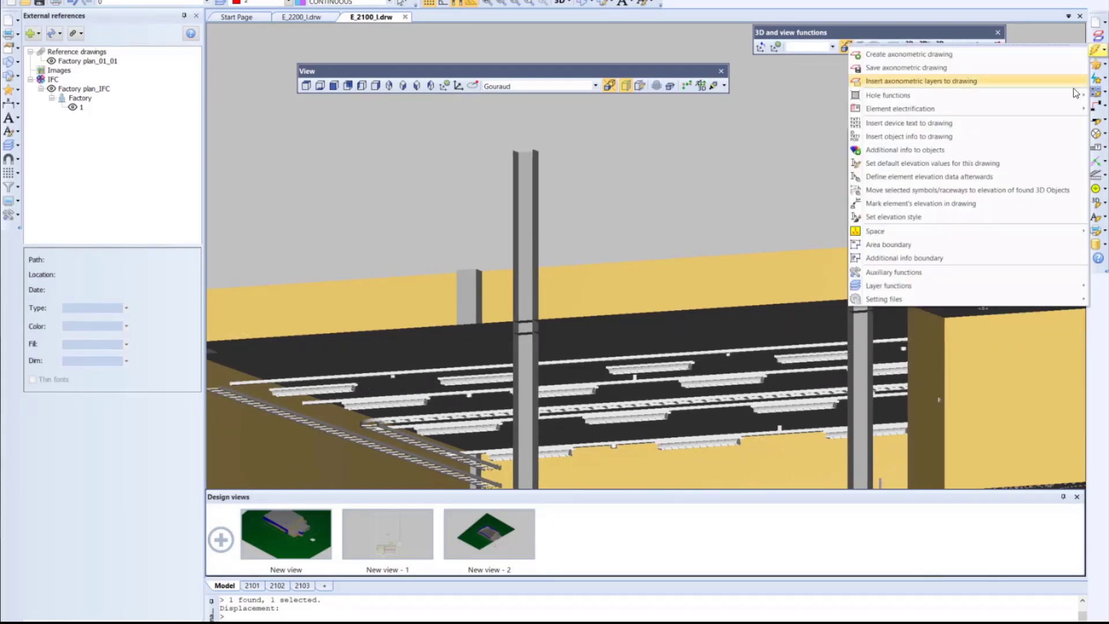
pyautogui.click(957, 195)
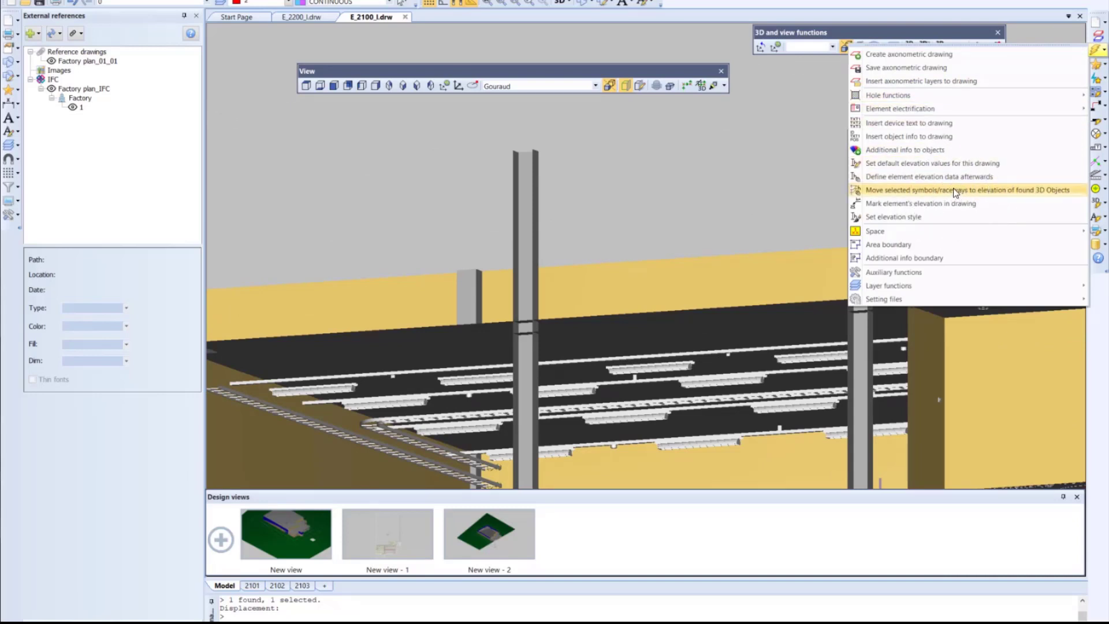
pyautogui.click(956, 190)
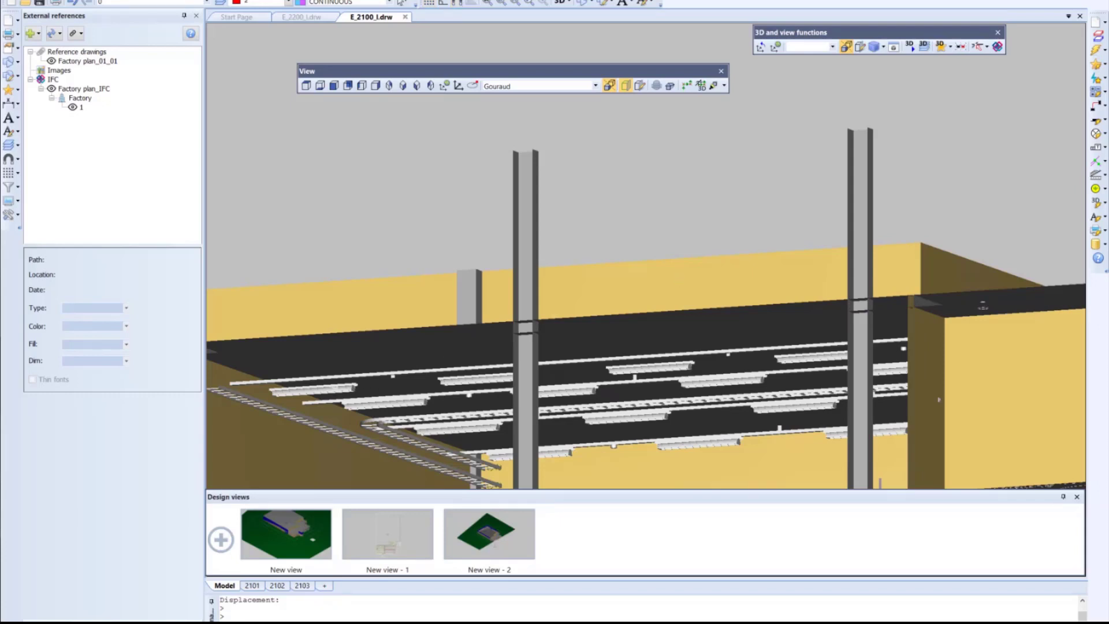
pyautogui.click(339, 387)
pyautogui.click(478, 376)
pyautogui.click(654, 365)
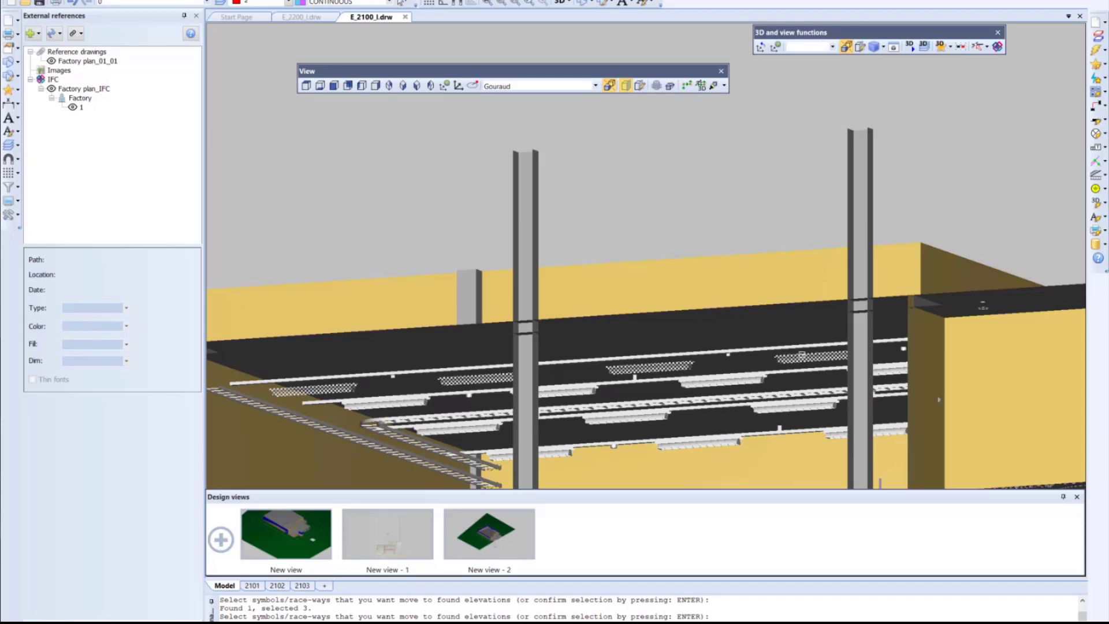
pyautogui.click(802, 354)
pyautogui.press('Return')
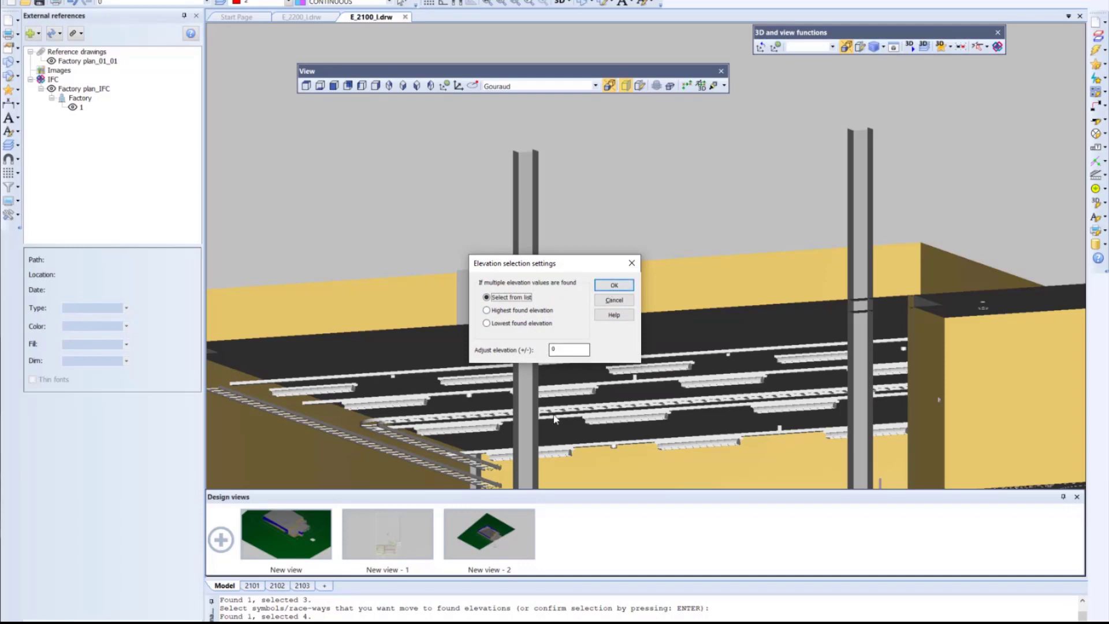
pyautogui.click(613, 284)
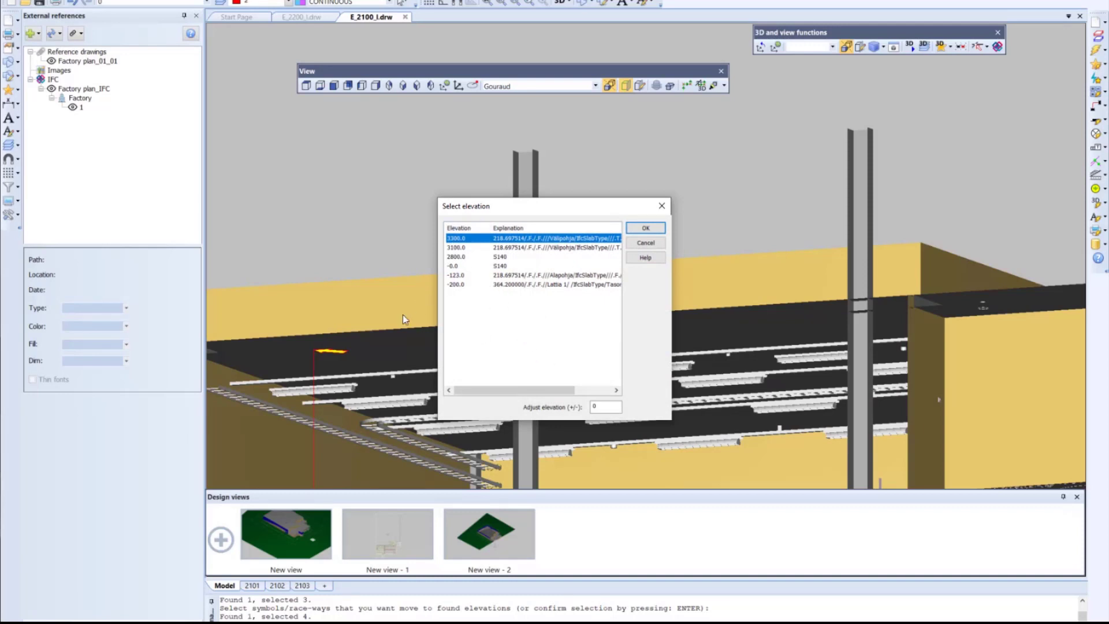
# Compare the found elevations for the first luminaire and assign it the S140 suspension rail's elevation of 2800.0
pyautogui.click(318, 393)
pyautogui.click(553, 248)
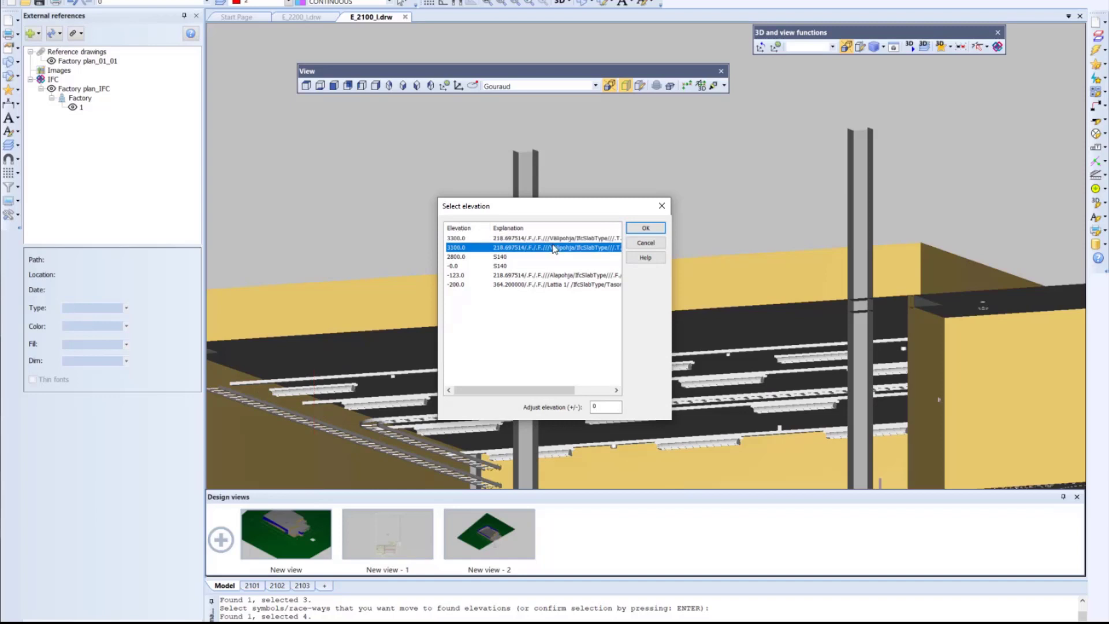
pyautogui.click(517, 257)
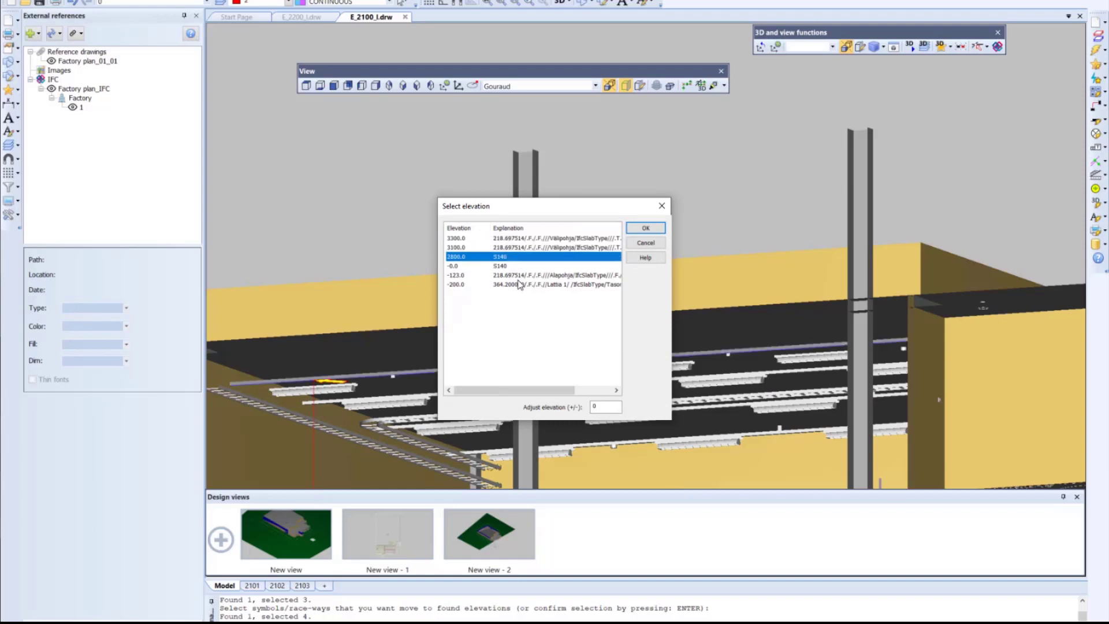
pyautogui.click(505, 265)
pyautogui.click(501, 254)
pyautogui.click(525, 248)
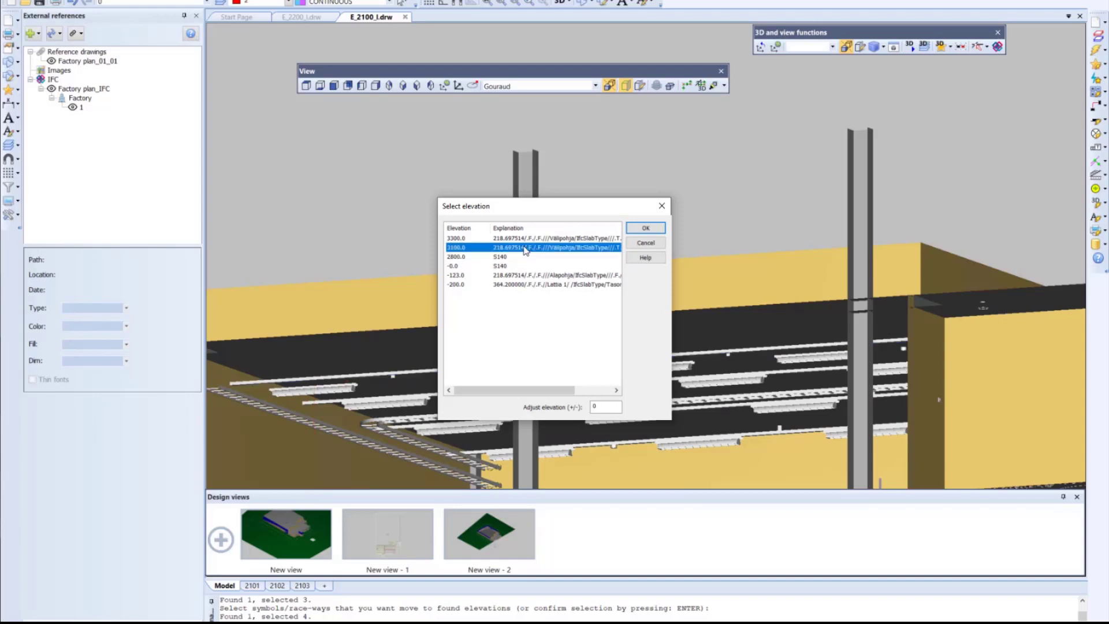
pyautogui.click(523, 238)
pyautogui.click(528, 249)
pyautogui.click(494, 257)
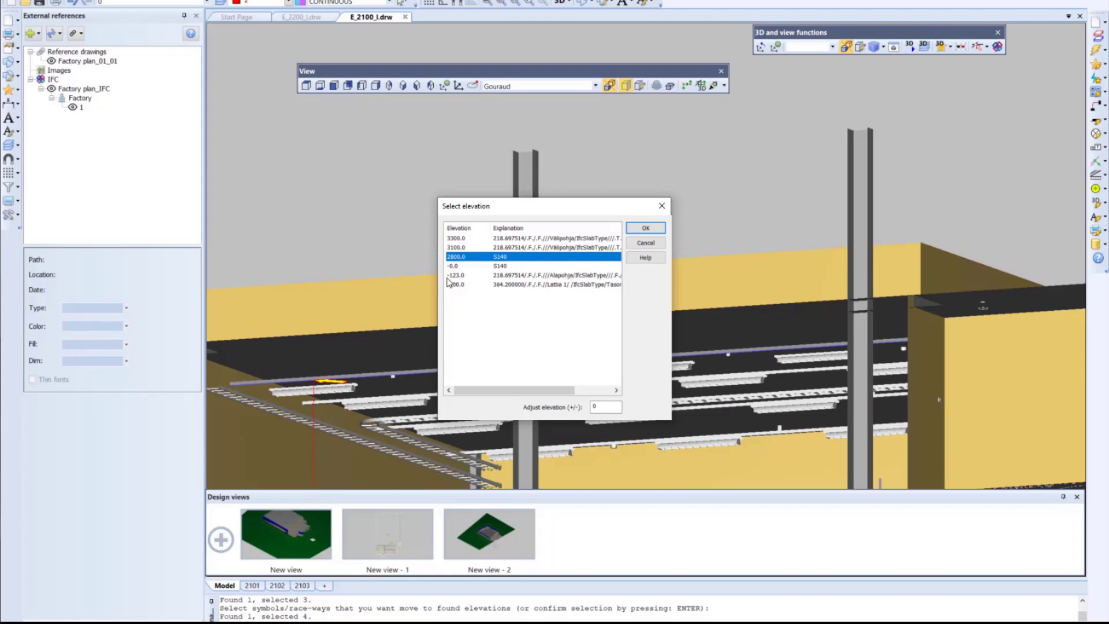
pyautogui.click(646, 228)
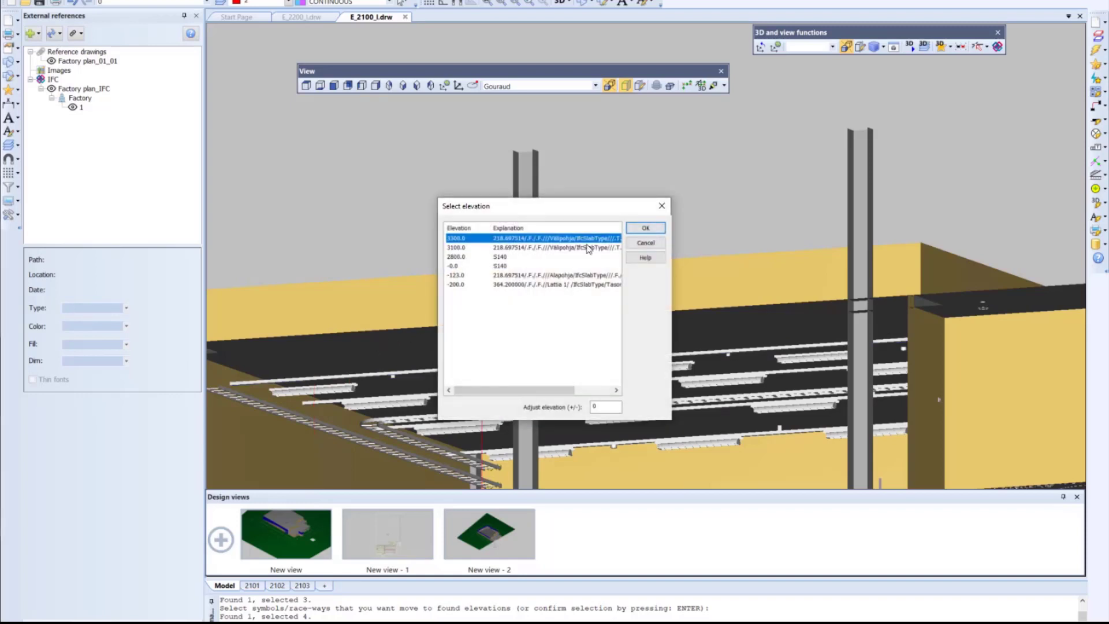
# Assign the S140 rail elevation of 2800.0 to each of the remaining three luminaires
pyautogui.click(508, 257)
pyautogui.moveTo(547, 208); pyautogui.dragTo(773, 135)
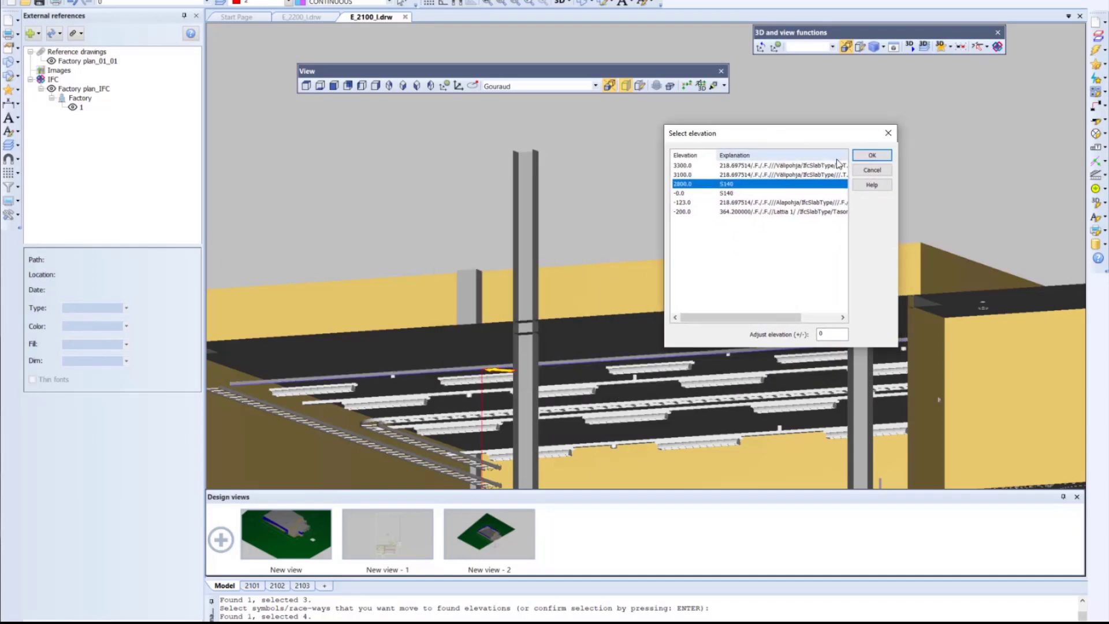
pyautogui.click(871, 156)
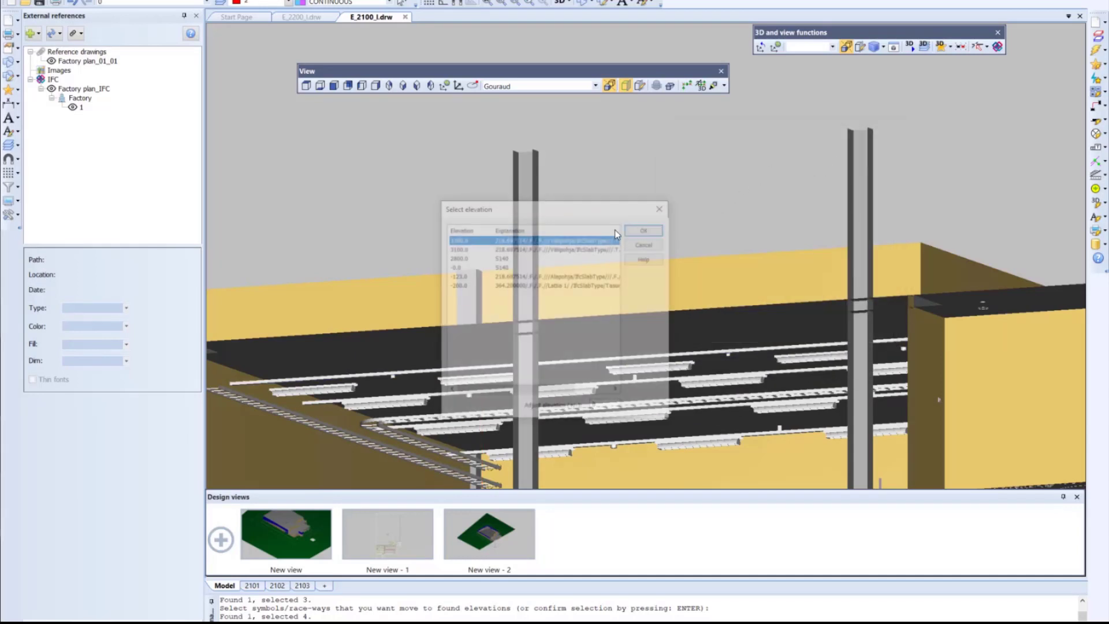
pyautogui.click(381, 260)
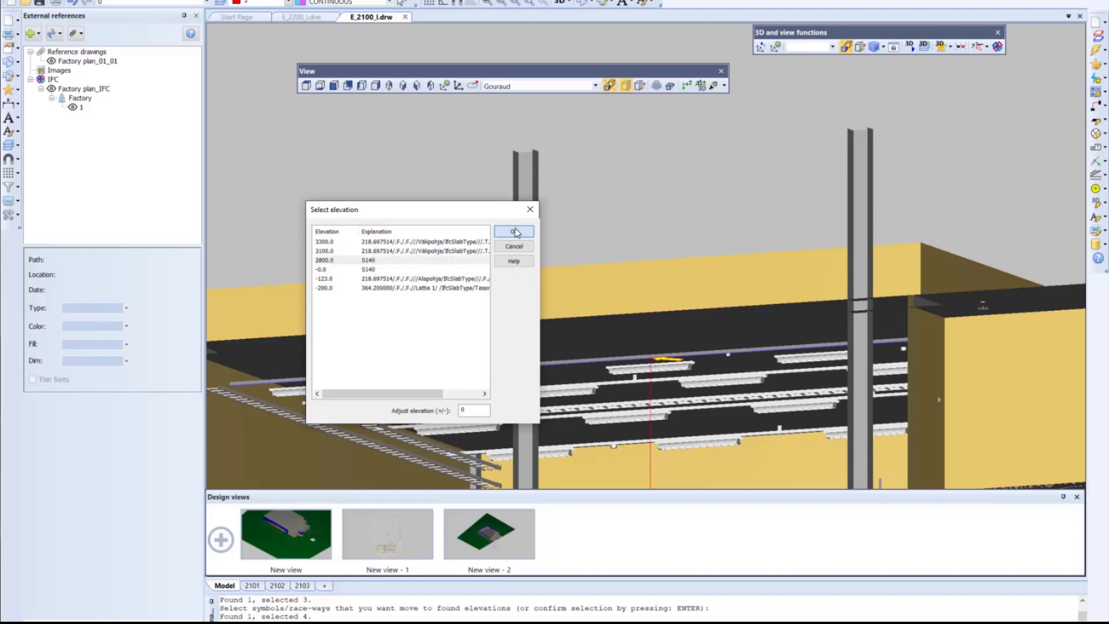
pyautogui.click(513, 231)
pyautogui.click(460, 258)
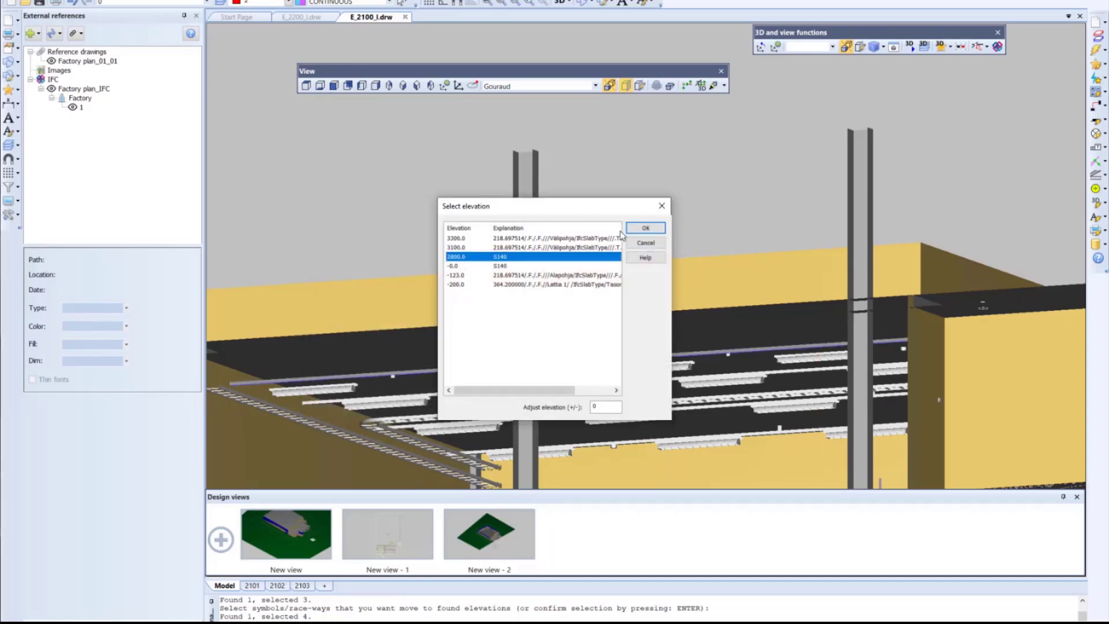
pyautogui.click(645, 228)
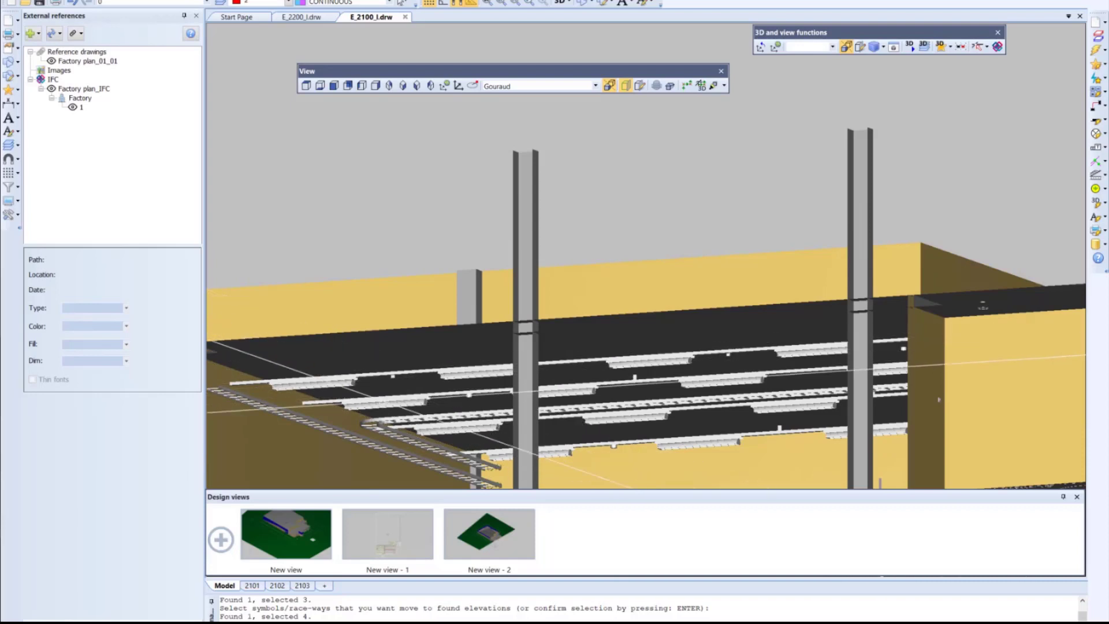
# Open the New view - 2 design view with the newly added layers shown
pyautogui.scroll(-3, 345, 389)
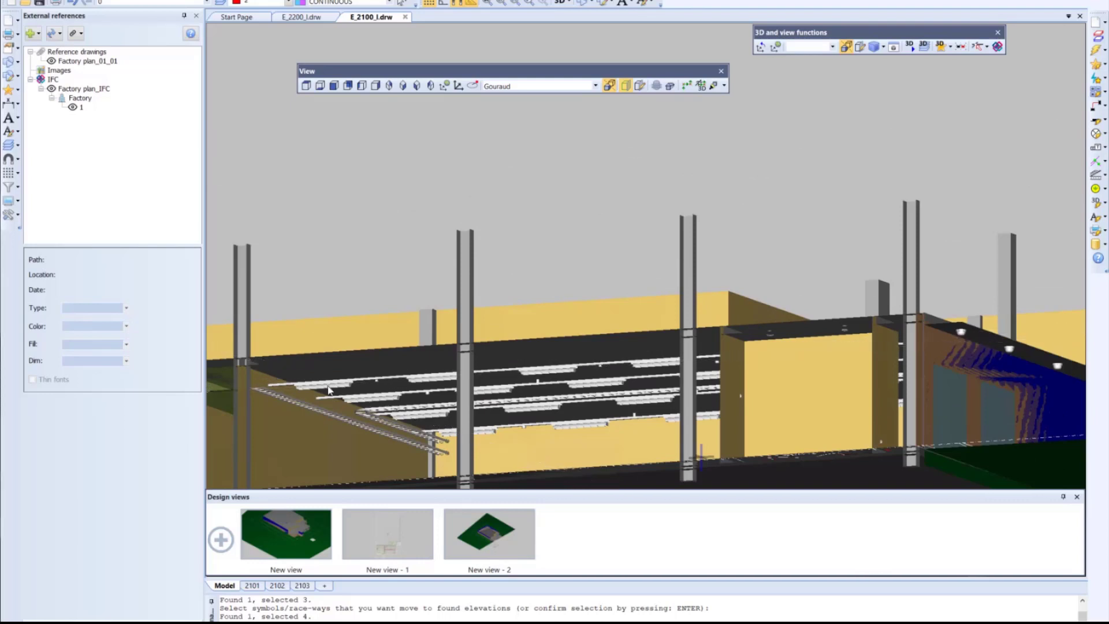
pyautogui.doubleClick(486, 535)
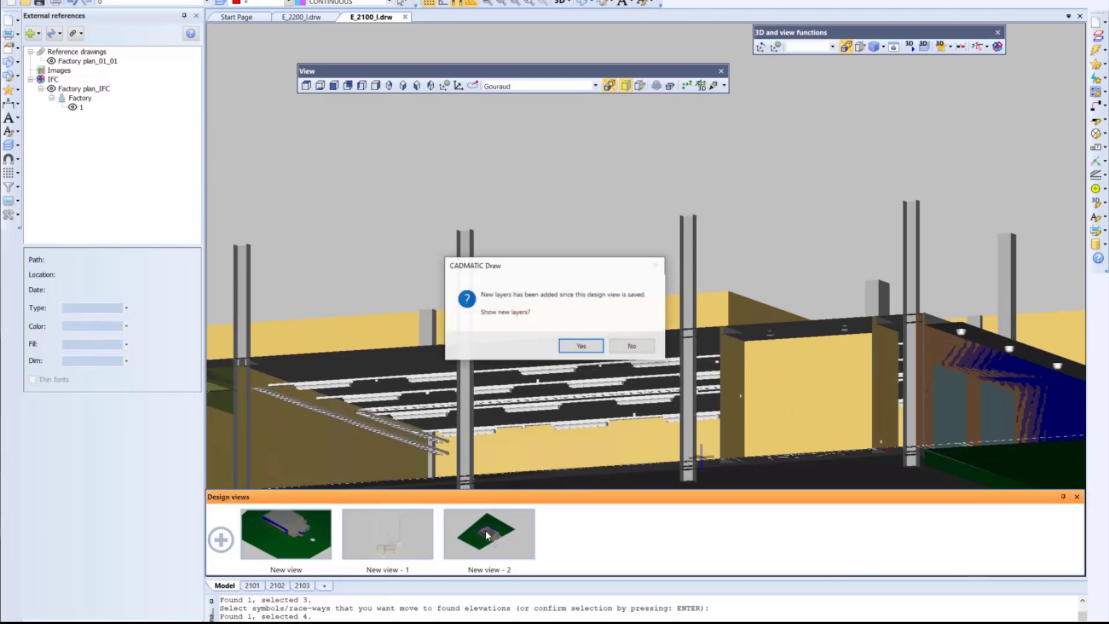
pyautogui.click(581, 346)
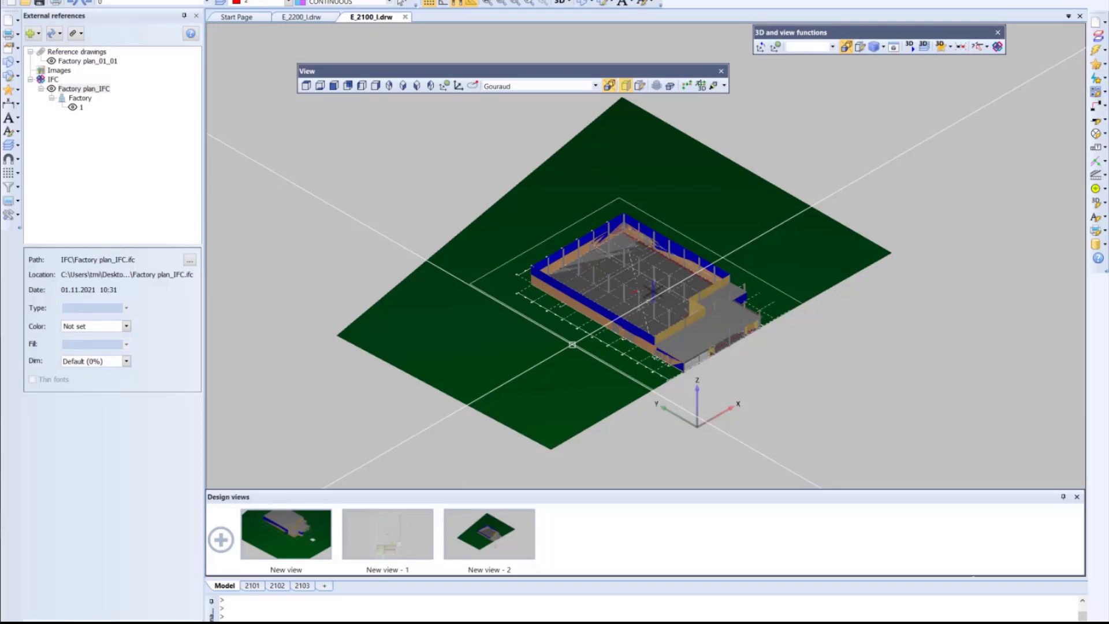
# Show the Factory plan_IFC model without shading in the New view - 1 plan view
pyautogui.click(377, 546)
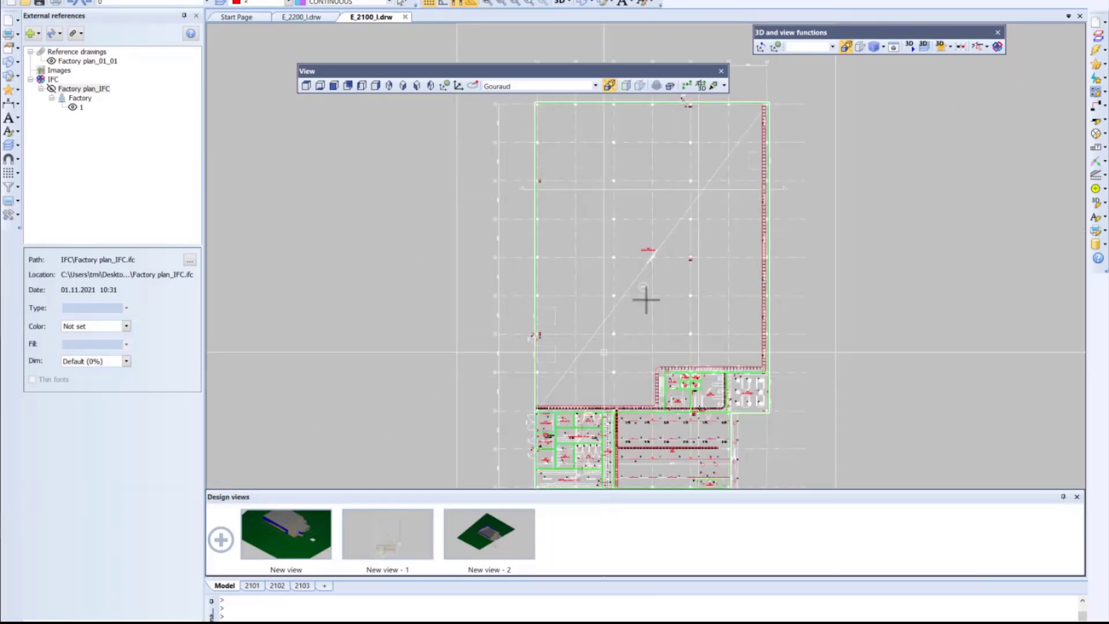
pyautogui.click(51, 90)
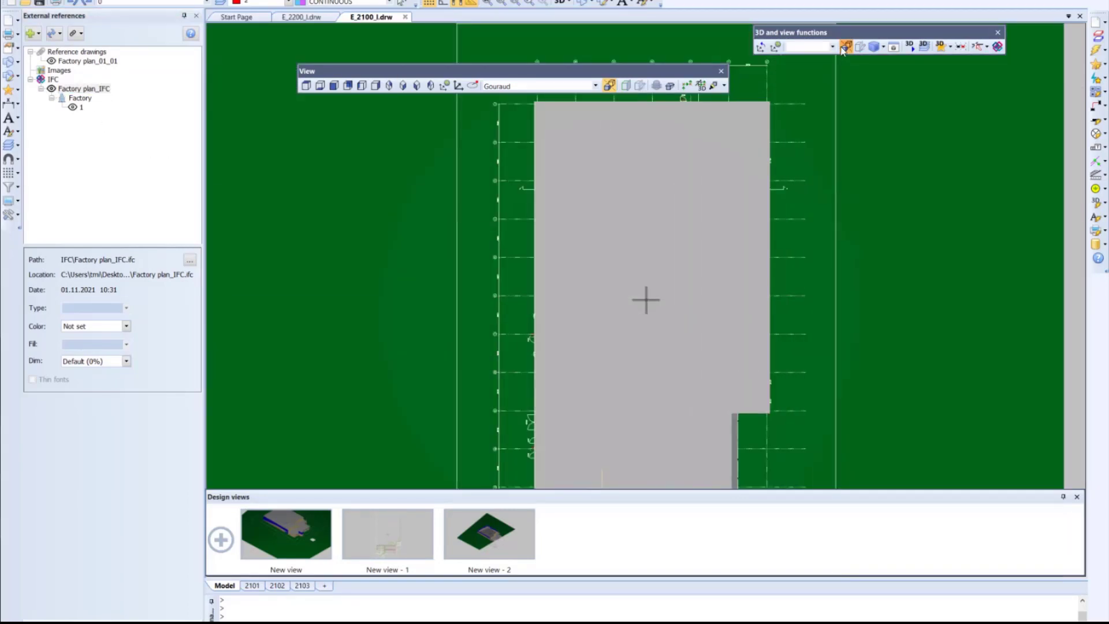
pyautogui.click(844, 48)
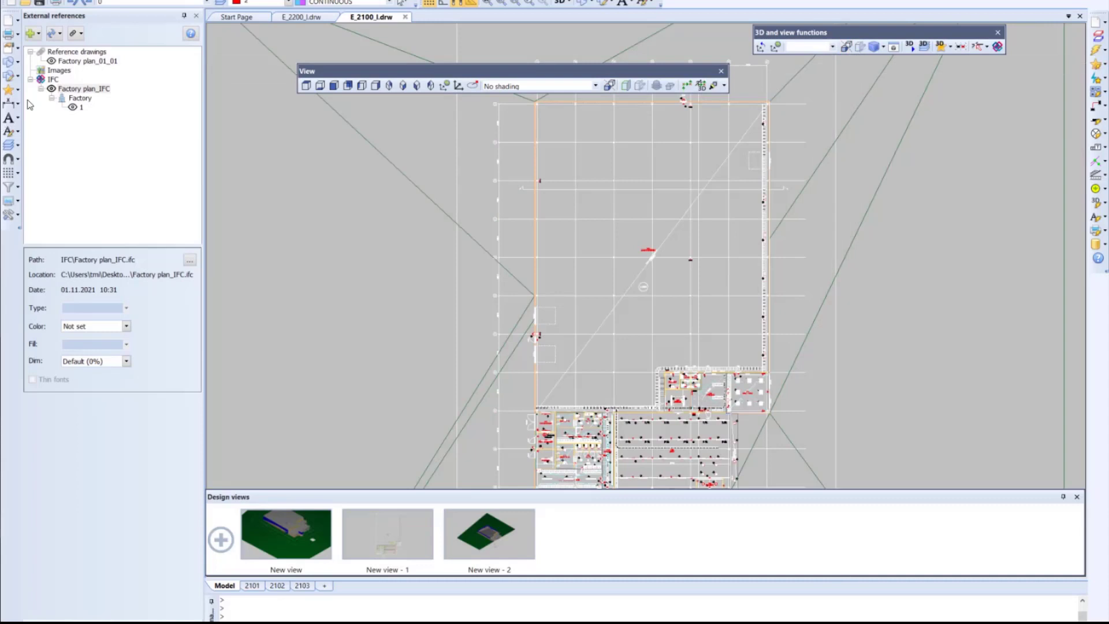
# Hide the building site (IfcSite) of the Factory plan_IFC reference
pyautogui.rightClick(76, 89)
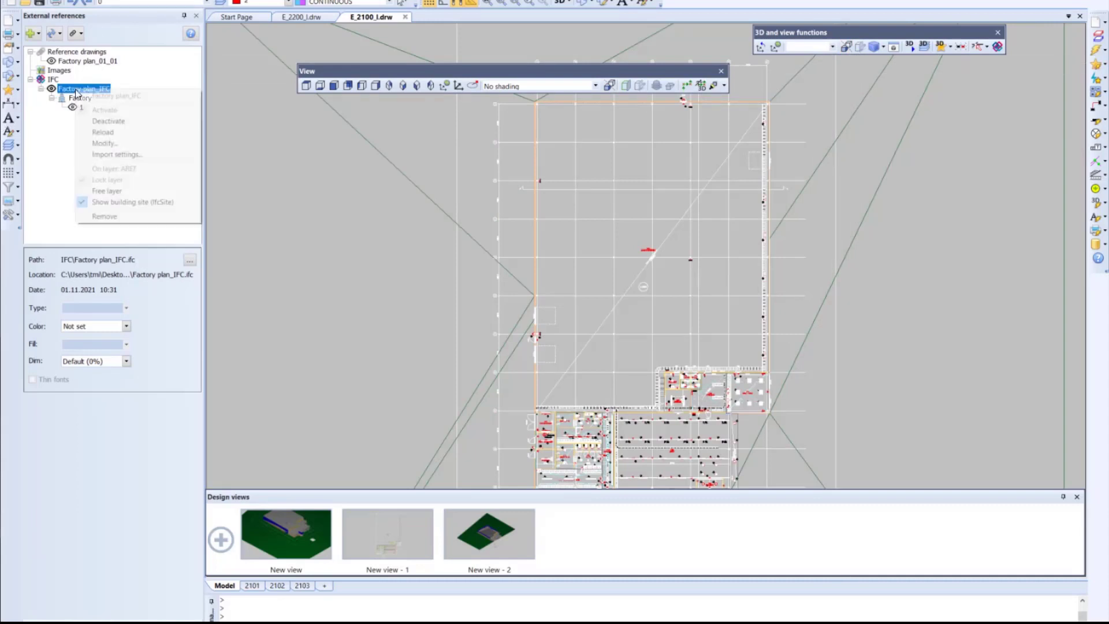
pyautogui.click(113, 203)
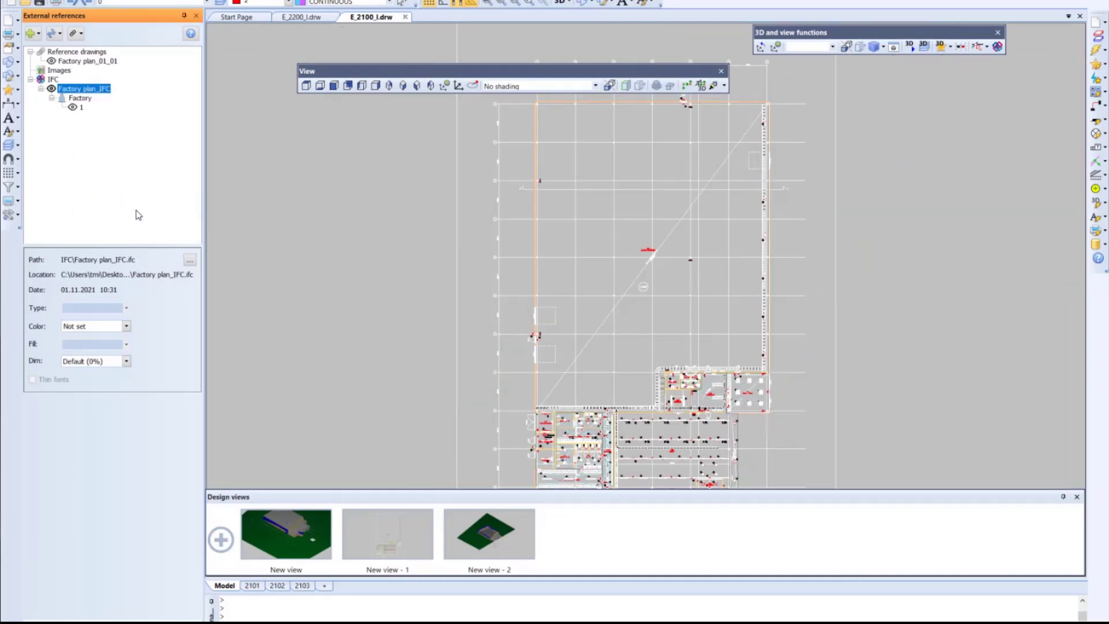
pyautogui.moveTo(689, 209); pyautogui.dragTo(664, 201, button='middle')
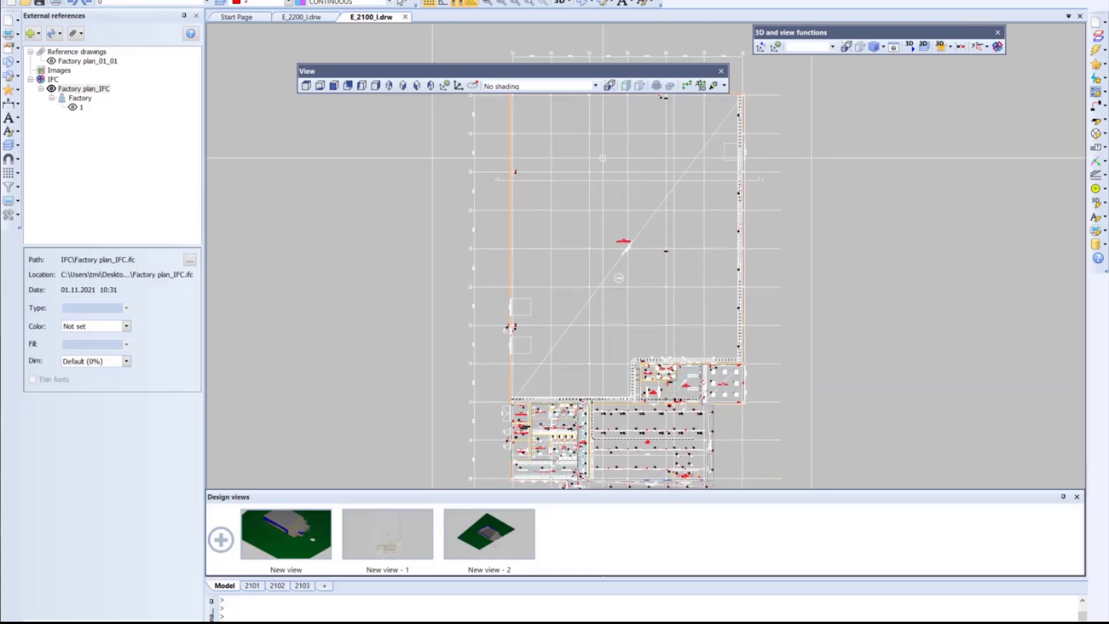
# Open the RENDER2D system variable for editing, confirm its value, and close the system variables list
pyautogui.click(85, 0)
pyautogui.moveTo(110, 0)
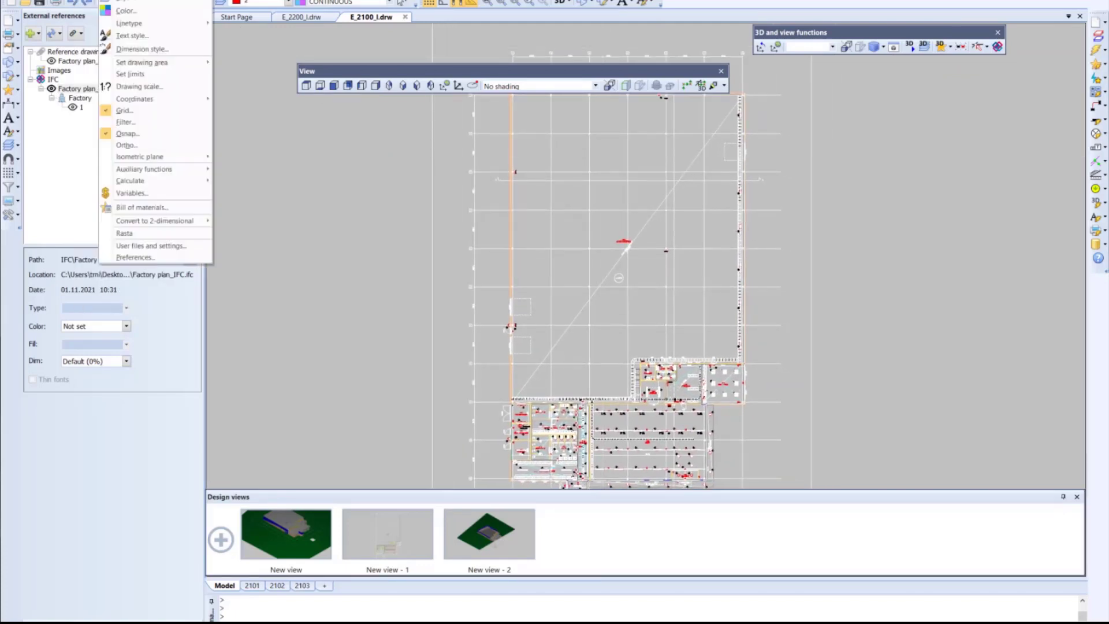
pyautogui.click(135, 193)
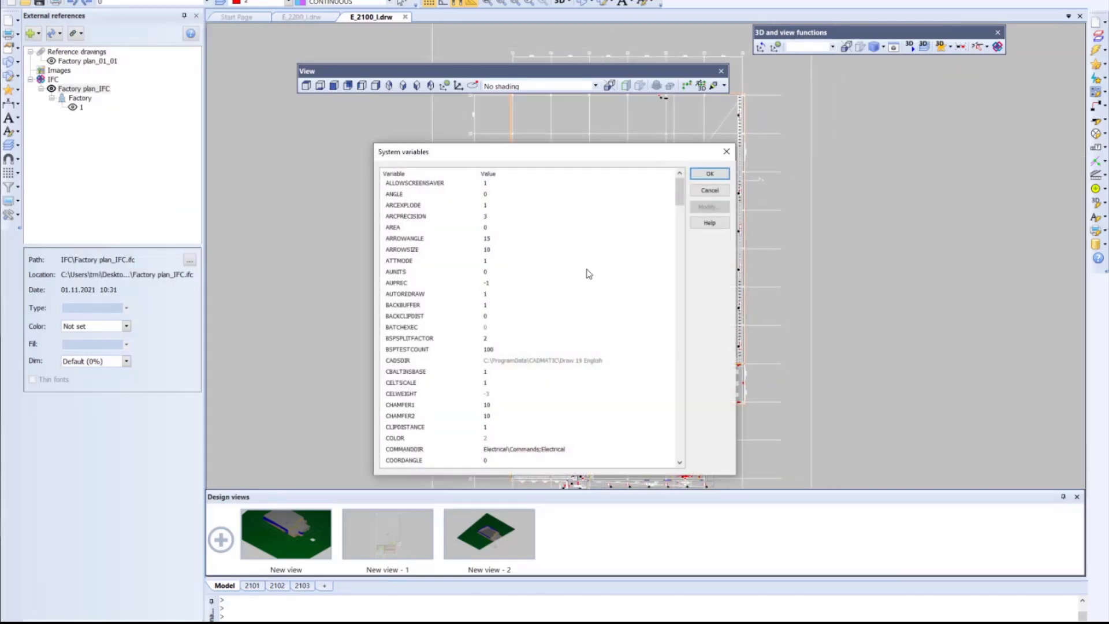
pyautogui.scroll(-20, 578, 266)
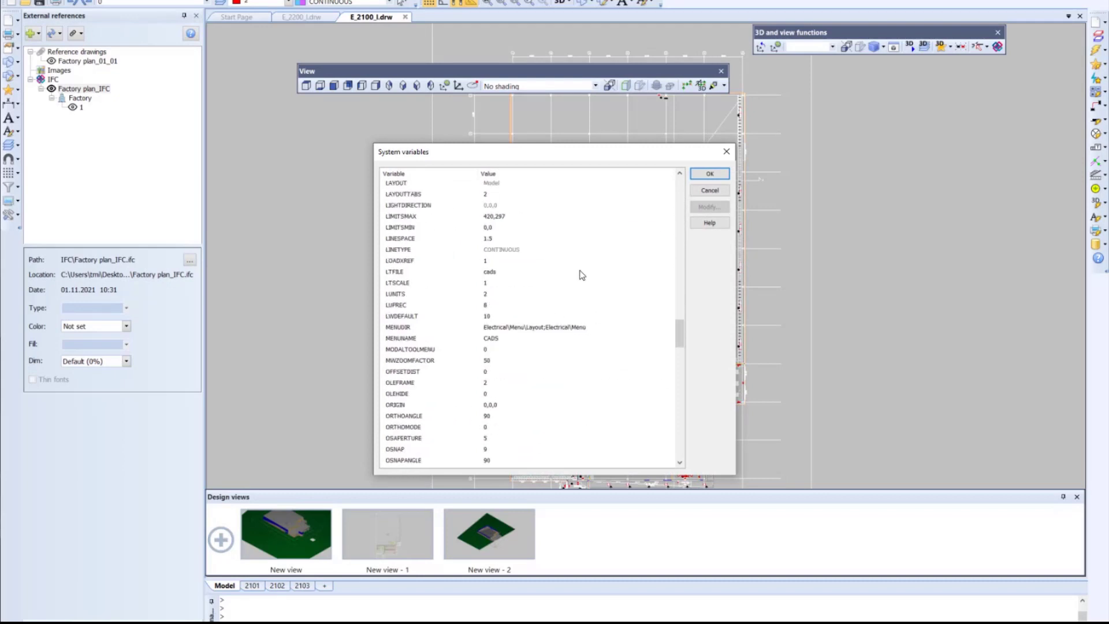
pyautogui.scroll(-7, 576, 276)
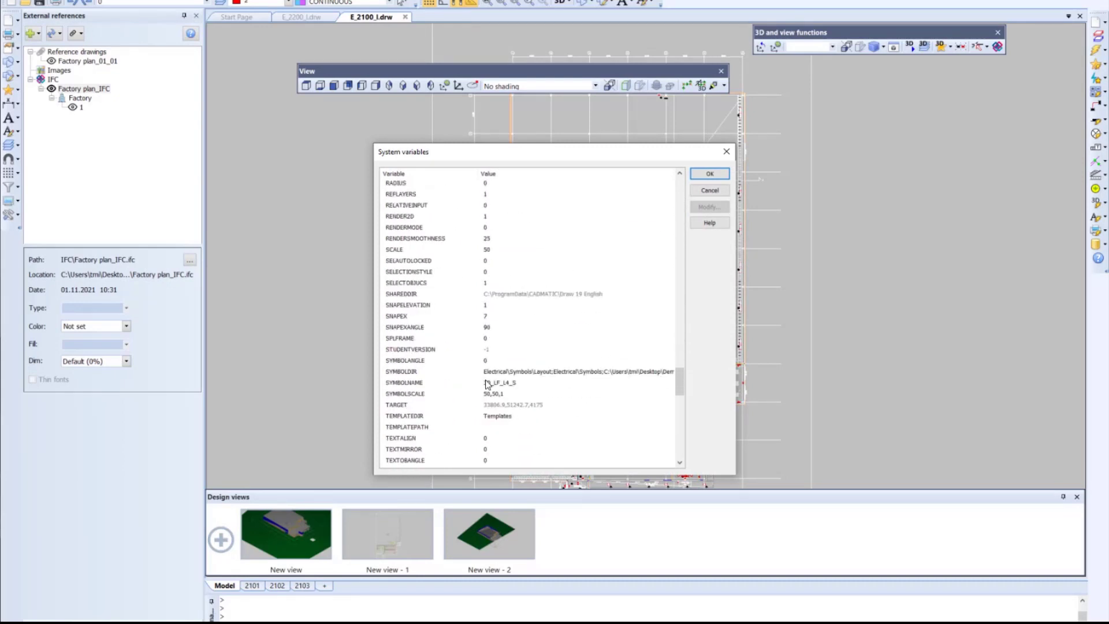
pyautogui.doubleClick(491, 217)
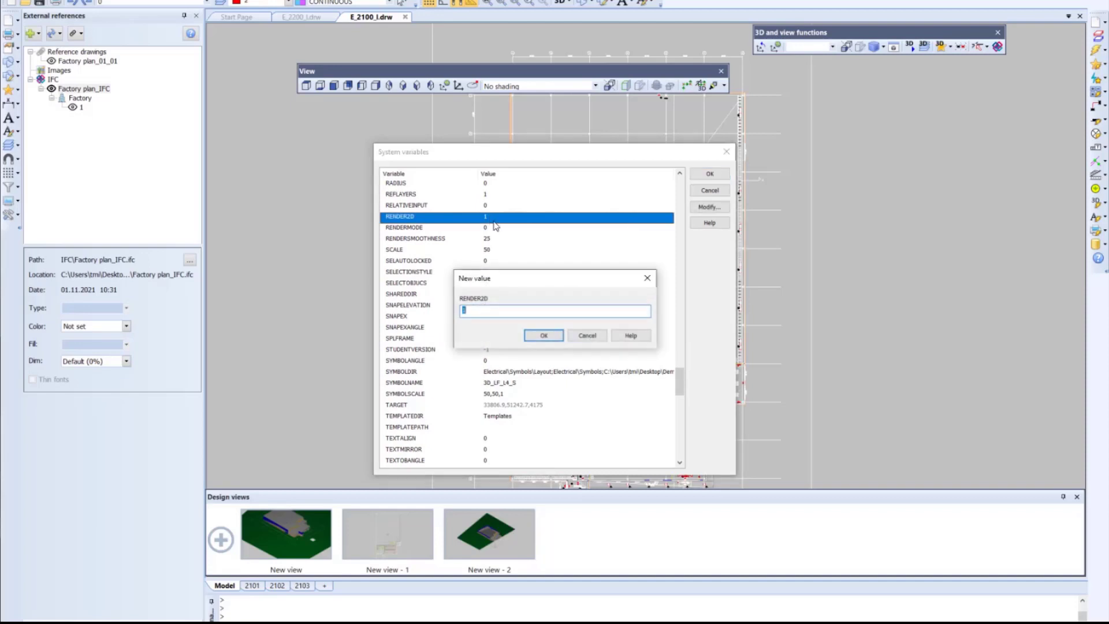
pyautogui.click(526, 340)
pyautogui.click(709, 174)
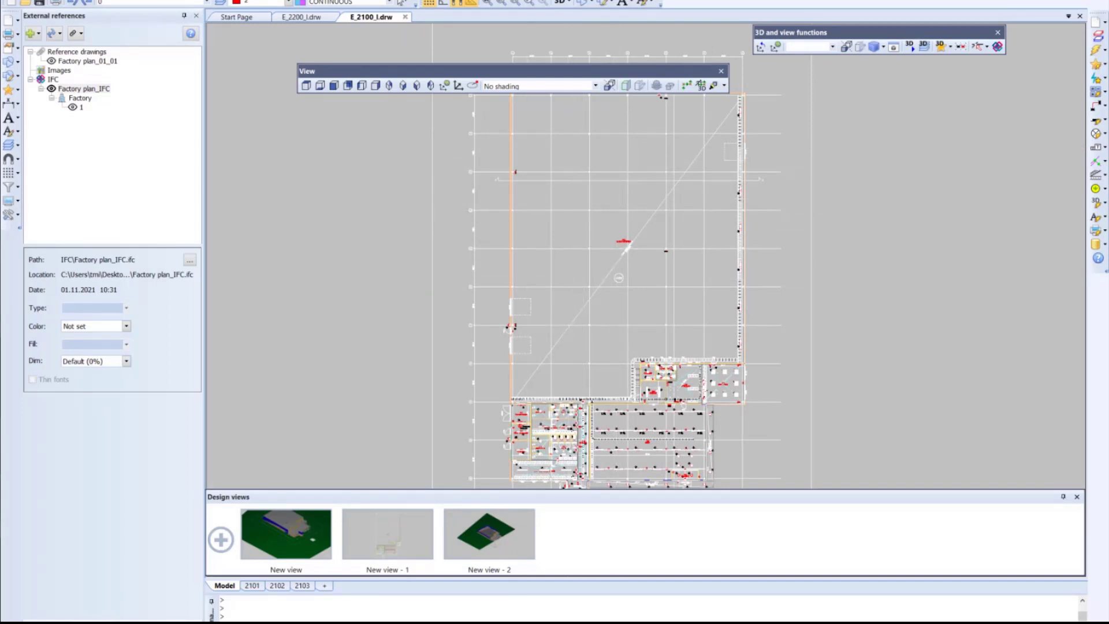
# Open the visualization window over the plan and show the model shaded from the south-west
pyautogui.click(61, 0)
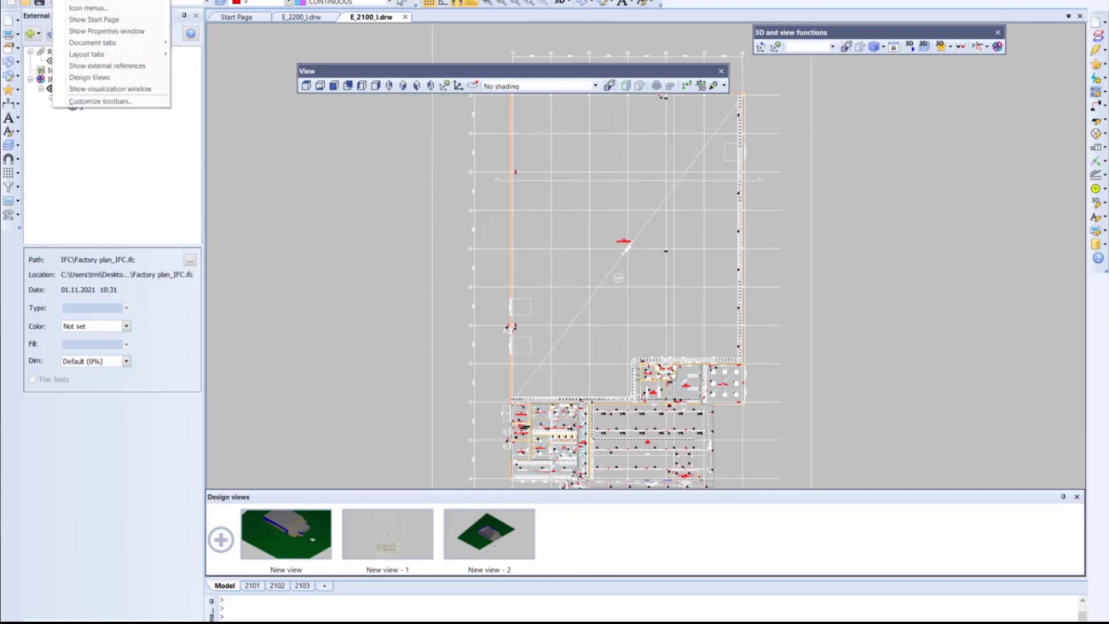
pyautogui.click(97, 90)
pyautogui.moveTo(949, 322); pyautogui.dragTo(559, 187)
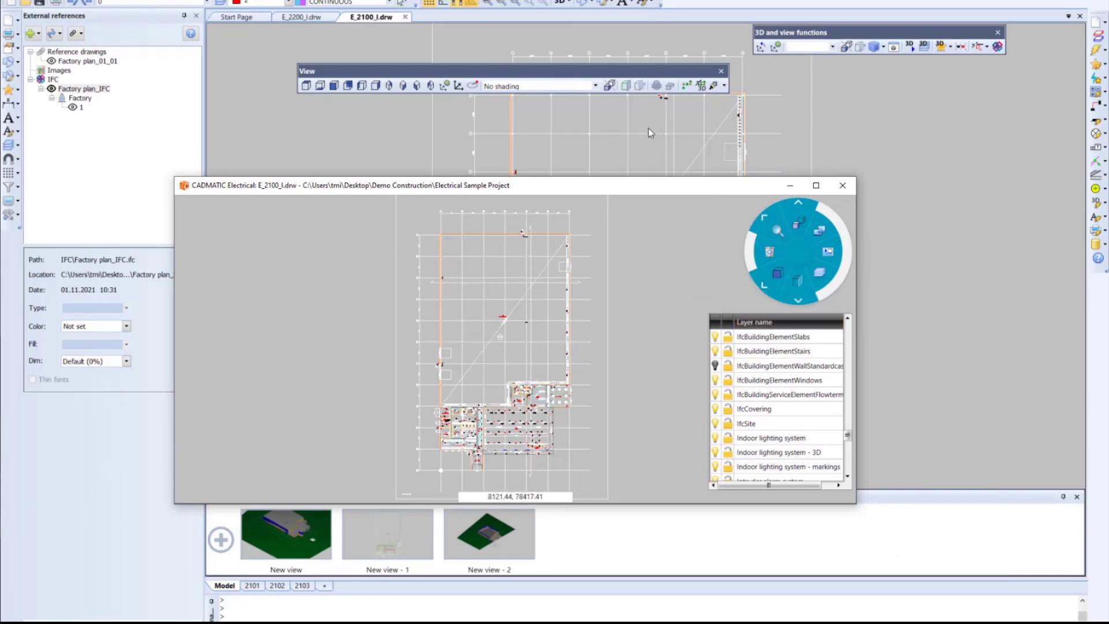
pyautogui.click(777, 273)
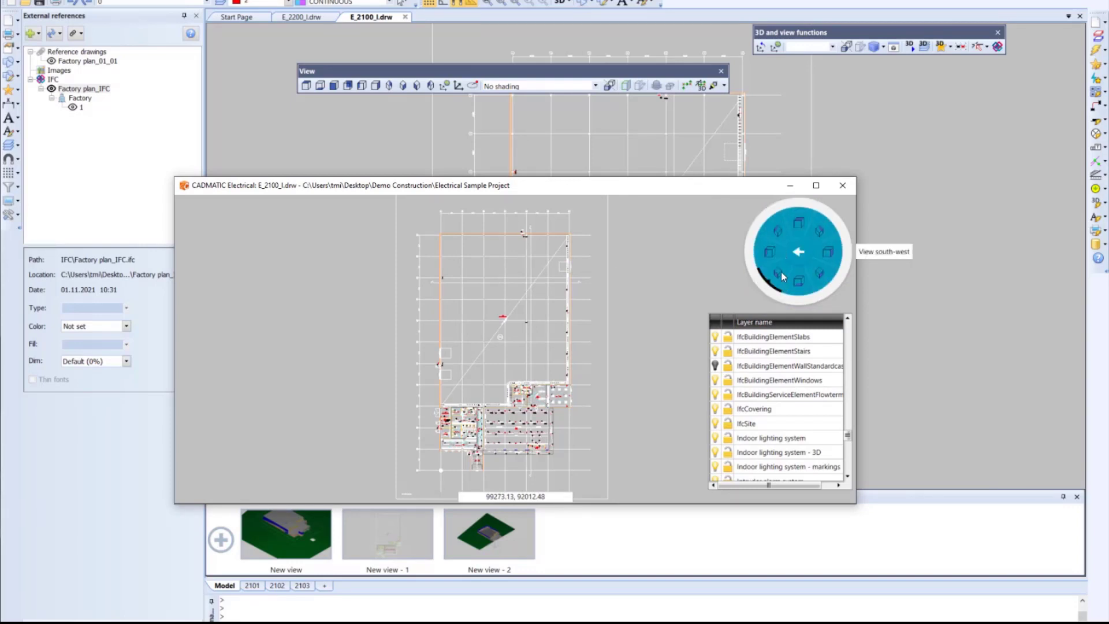
pyautogui.click(780, 272)
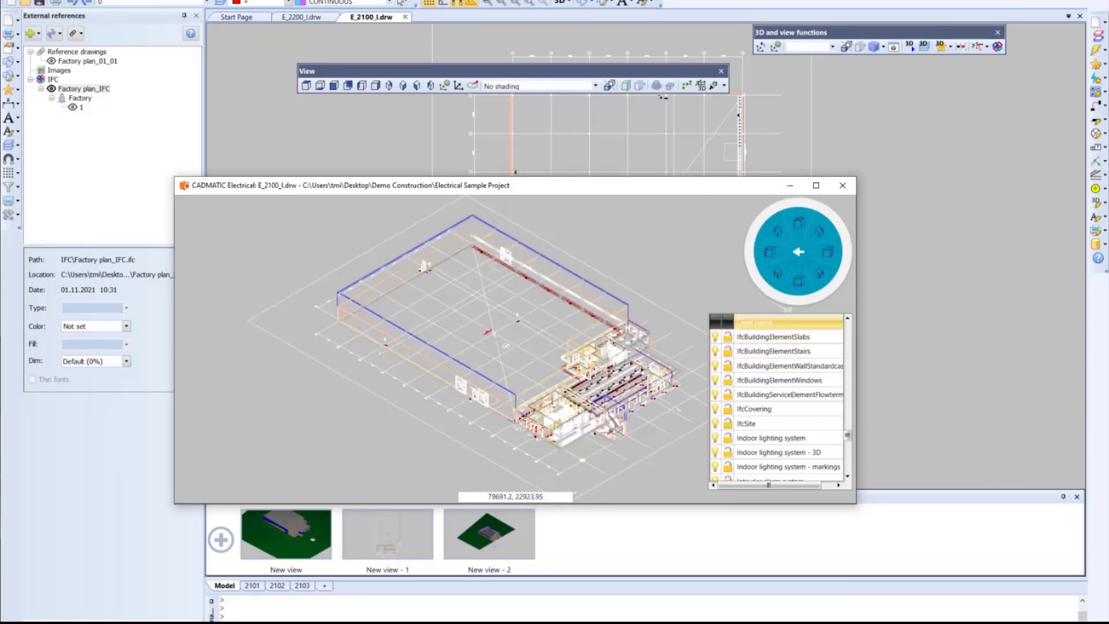
pyautogui.click(799, 252)
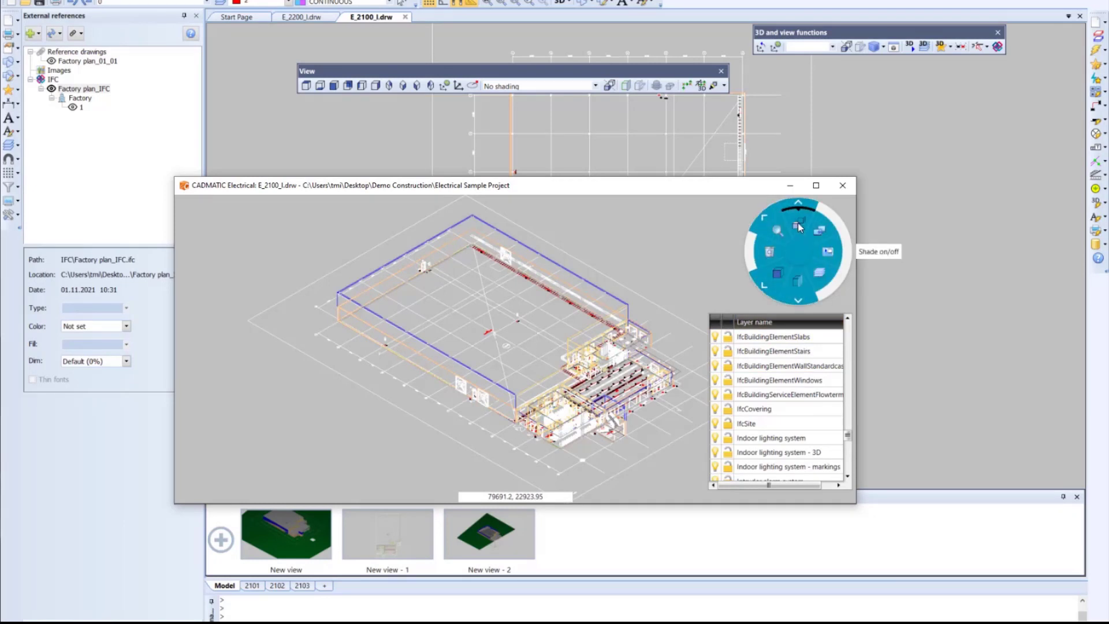
pyautogui.click(799, 226)
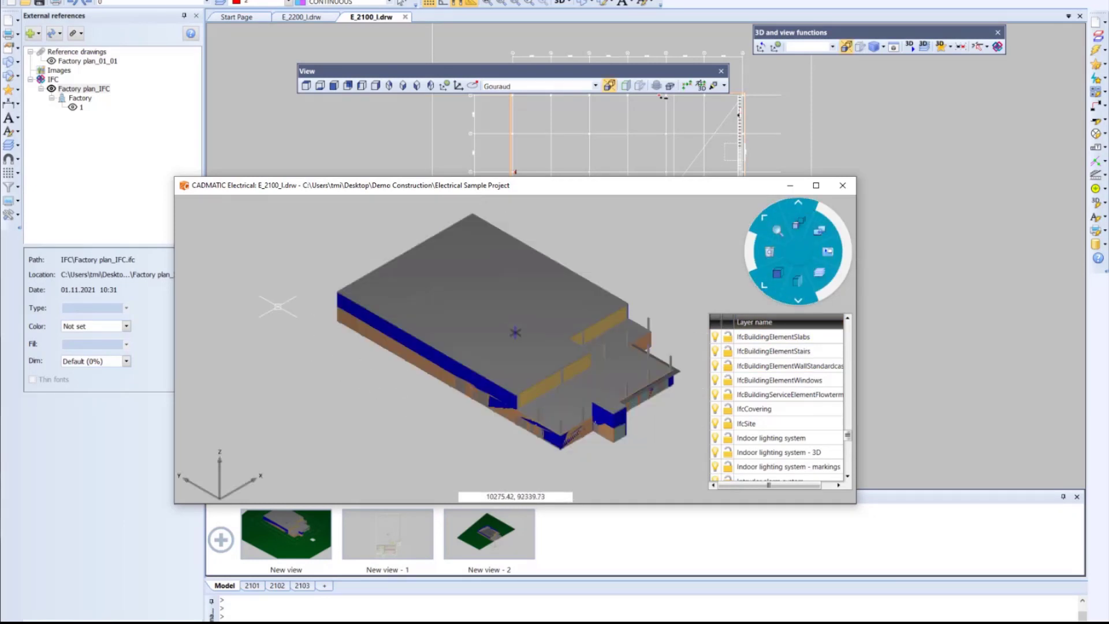
# Hide the IfcBuildingElementWallStandardcase layer in the visualization window and bring the cable ladders inside the building into close view
pyautogui.click(715, 365)
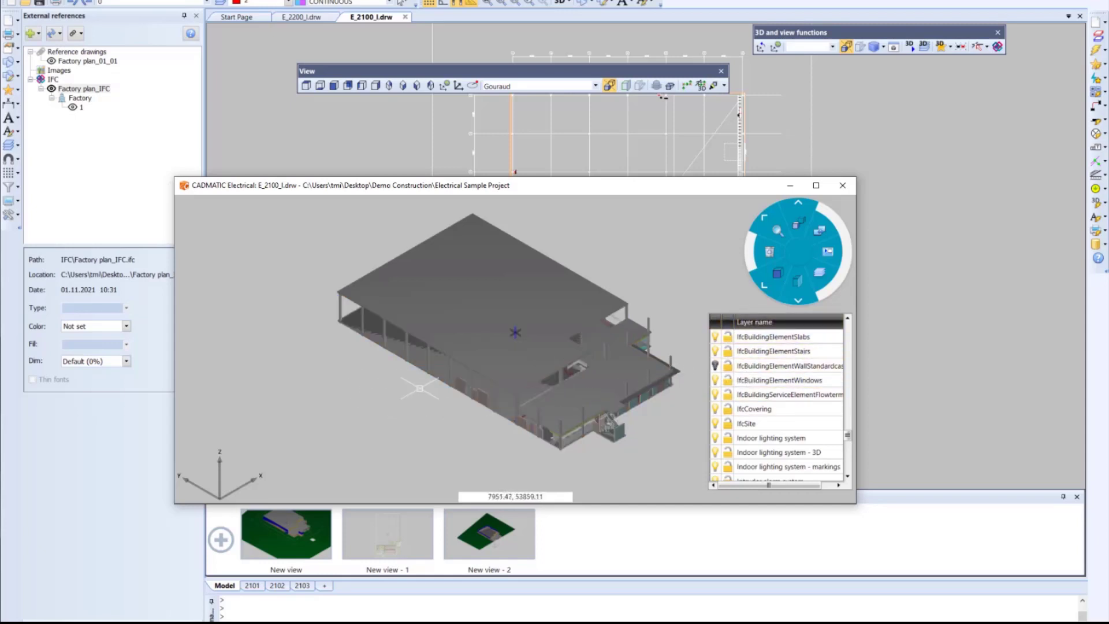
pyautogui.moveTo(470, 366); pyautogui.dragTo(537, 369, button='middle')
pyautogui.scroll(3, 670, 381)
pyautogui.moveTo(436, 365); pyautogui.dragTo(498, 363, button='middle')
pyautogui.scroll(5, 498, 361)
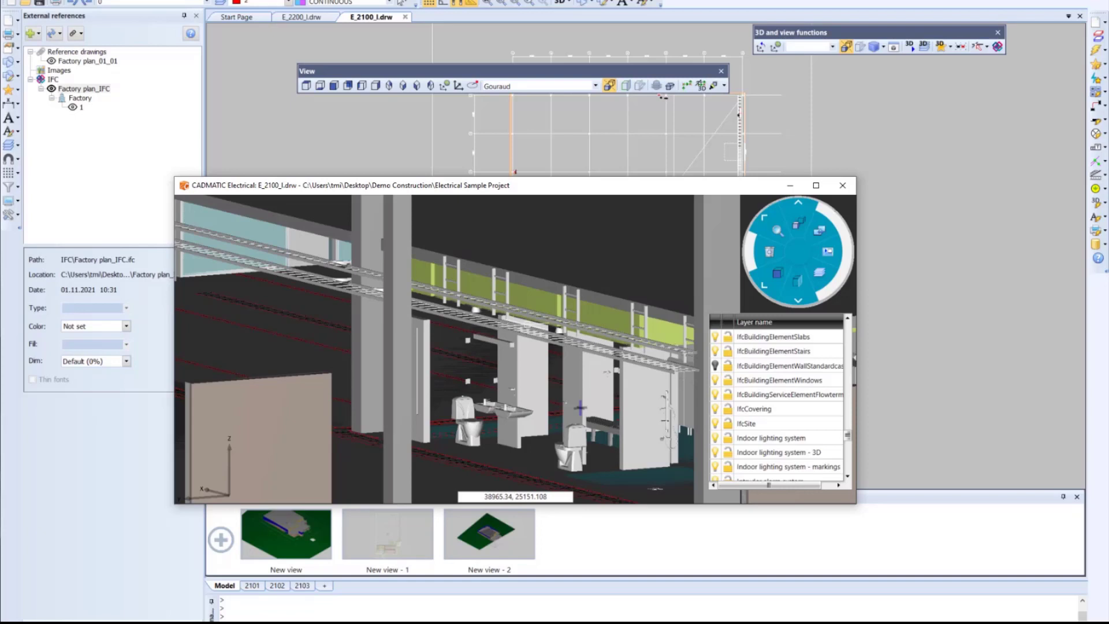
# Move the visualization window away from the drawing area so the plan is free for editing
pyautogui.click(527, 325)
pyautogui.press('Escape')
pyautogui.moveTo(572, 186); pyautogui.dragTo(0, 173)
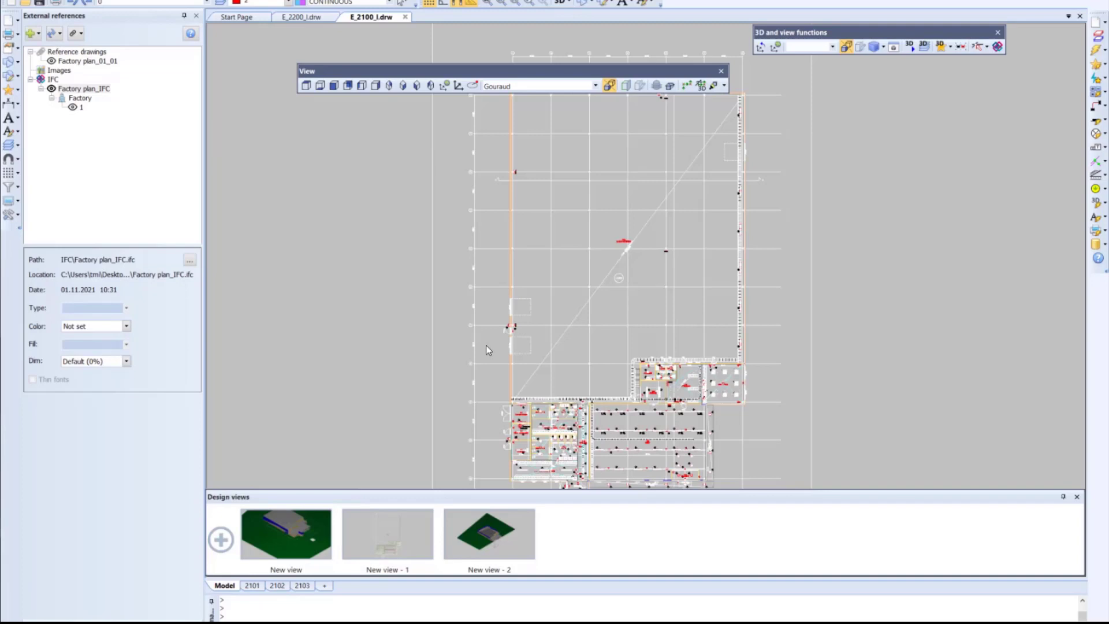
# Insert three new LED-luminaire IP67 1550 mm devices along the horizontal cable ladder, using the ladder's bottom elevation and the by-element angle
pyautogui.scroll(3, 489, 341)
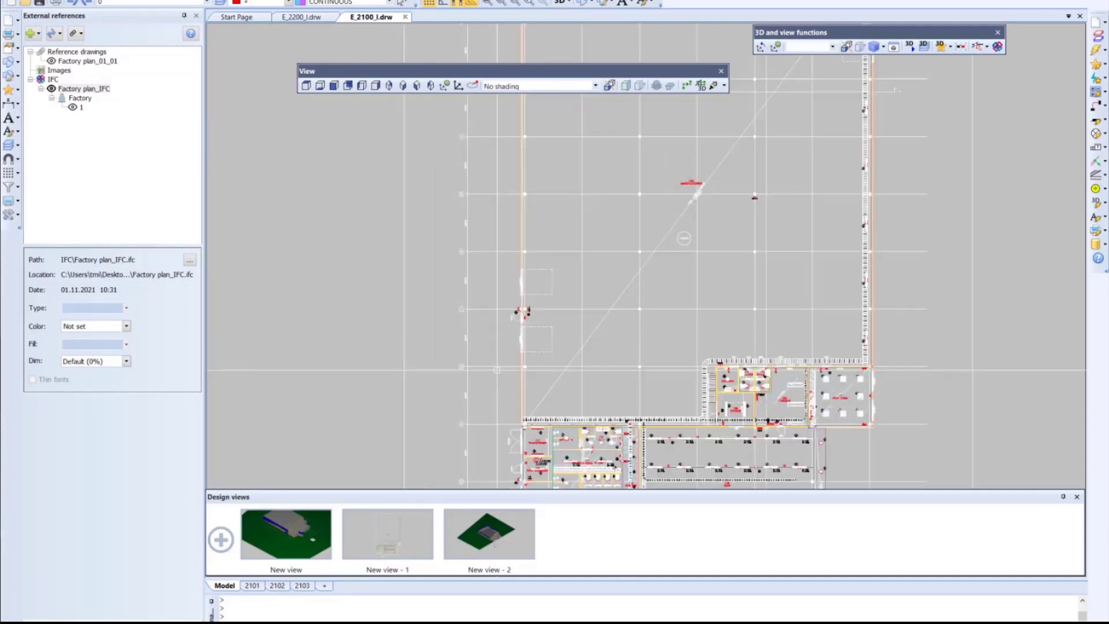
pyautogui.moveTo(584, 412); pyautogui.dragTo(535, 389, button='middle')
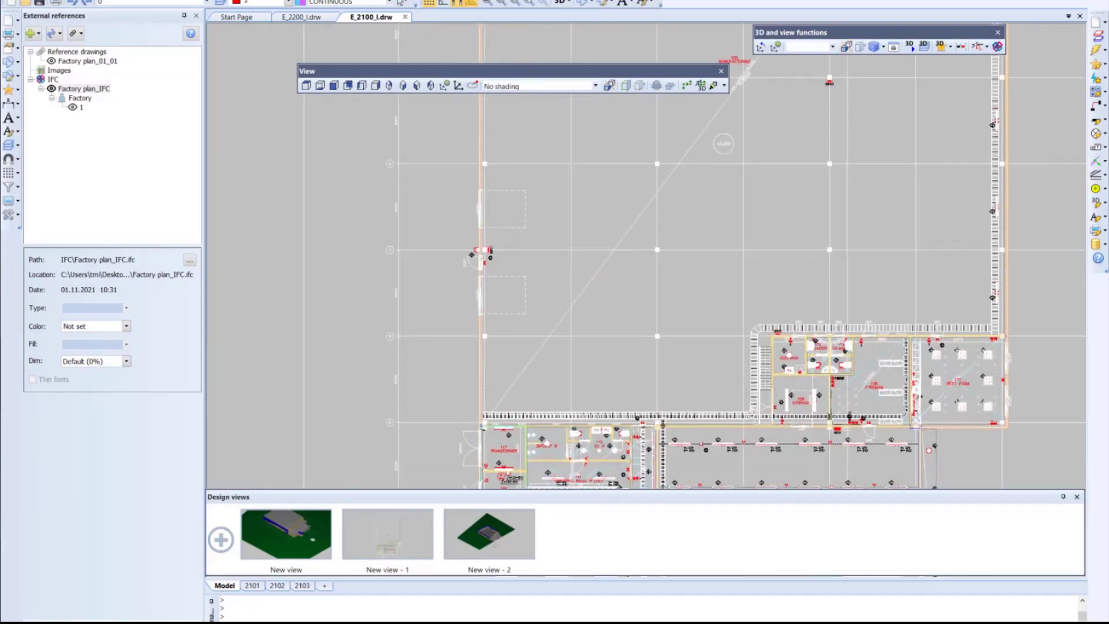
pyautogui.click(116, 621)
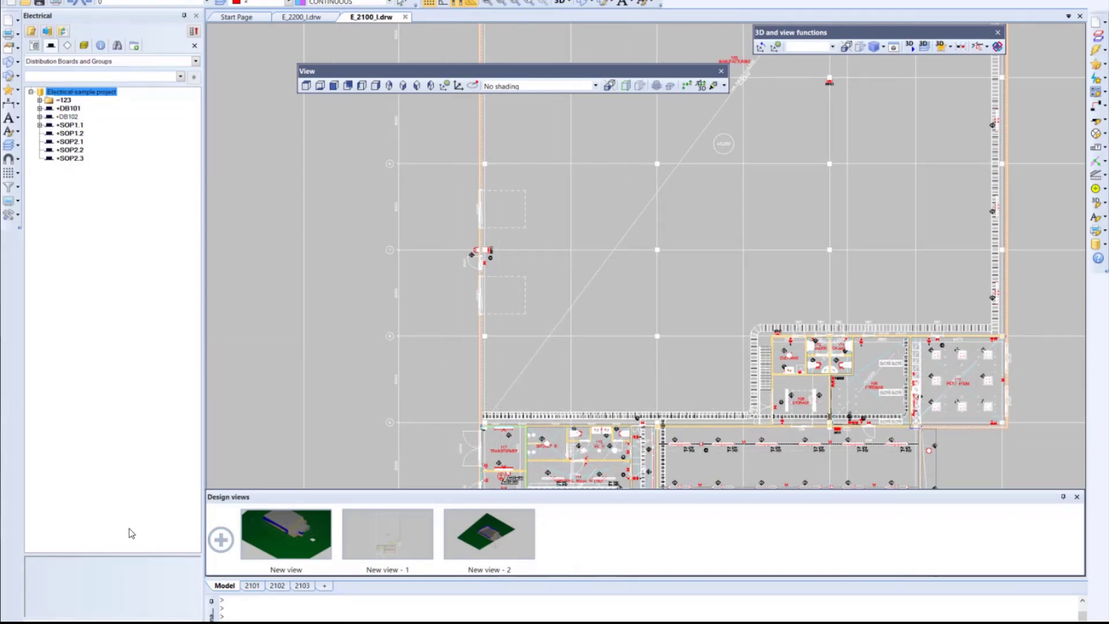
pyautogui.click(67, 45)
pyautogui.click(107, 126)
pyautogui.rightClick(108, 129)
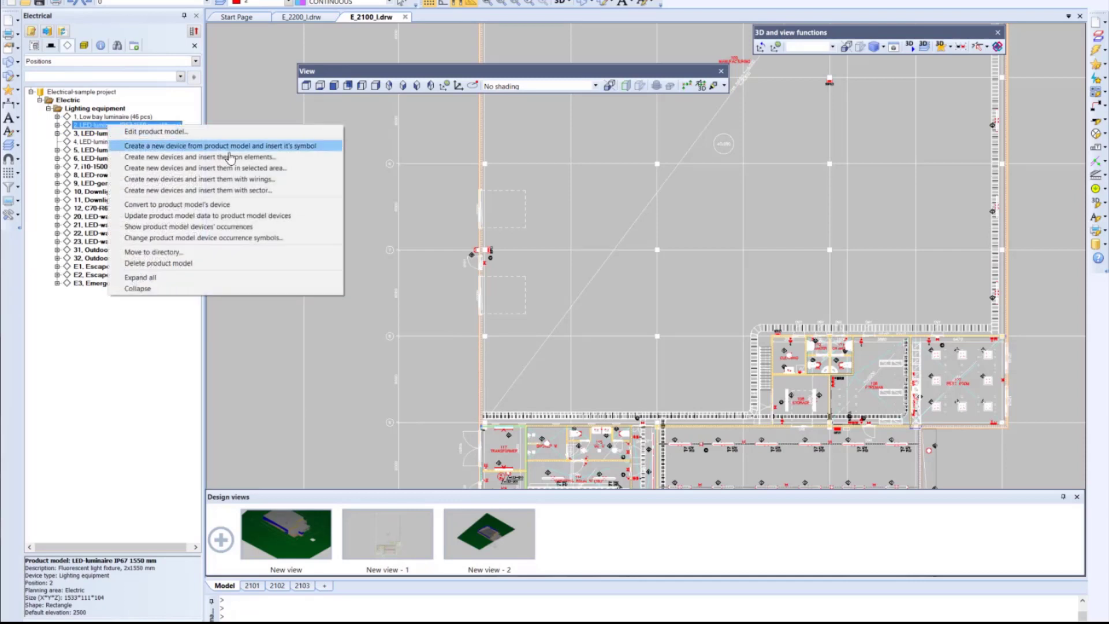
pyautogui.click(259, 163)
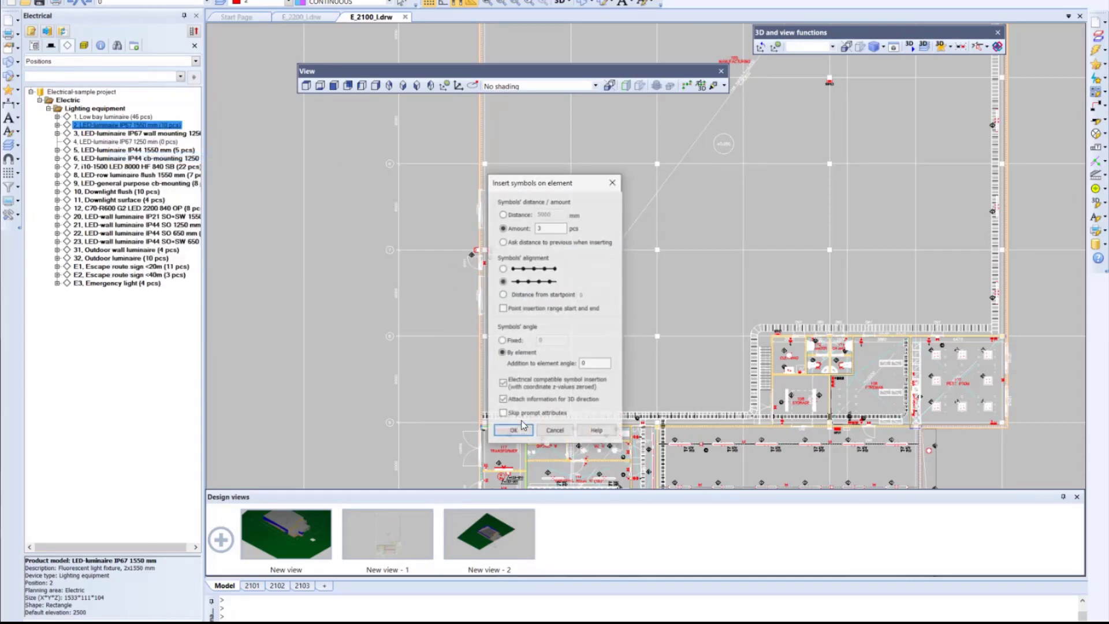
pyautogui.click(523, 432)
pyautogui.scroll(2, 522, 413)
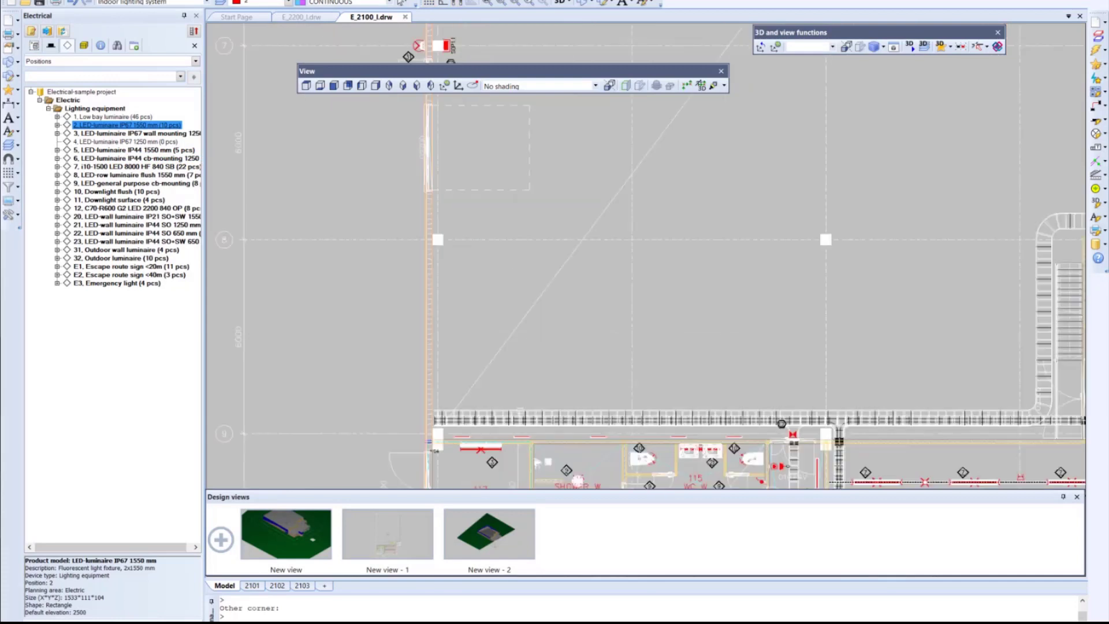
pyautogui.click(518, 415)
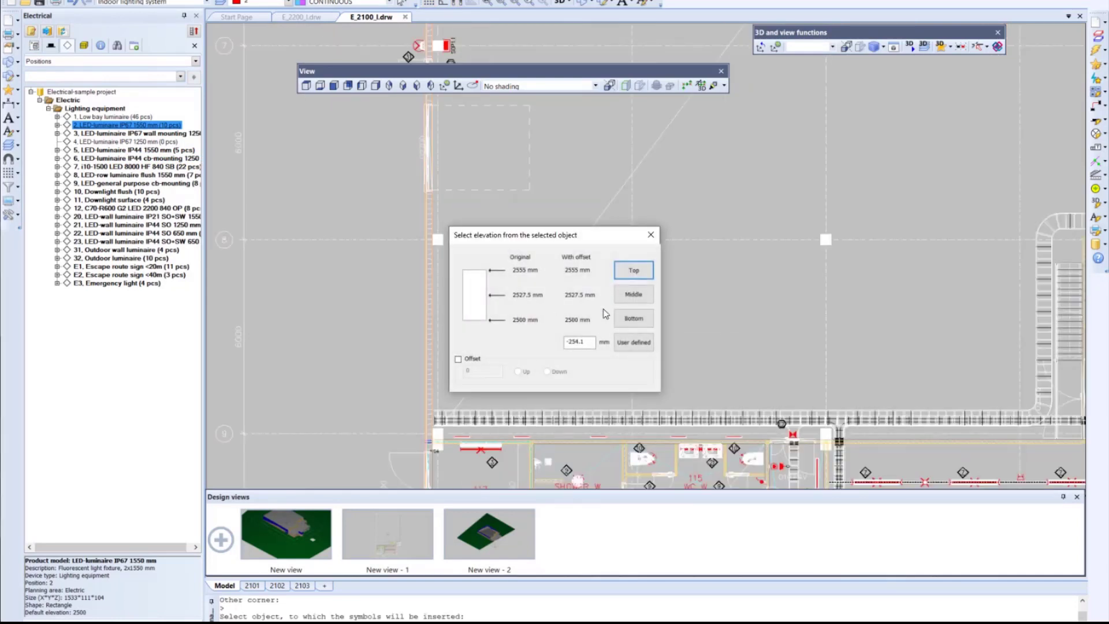
pyautogui.click(624, 319)
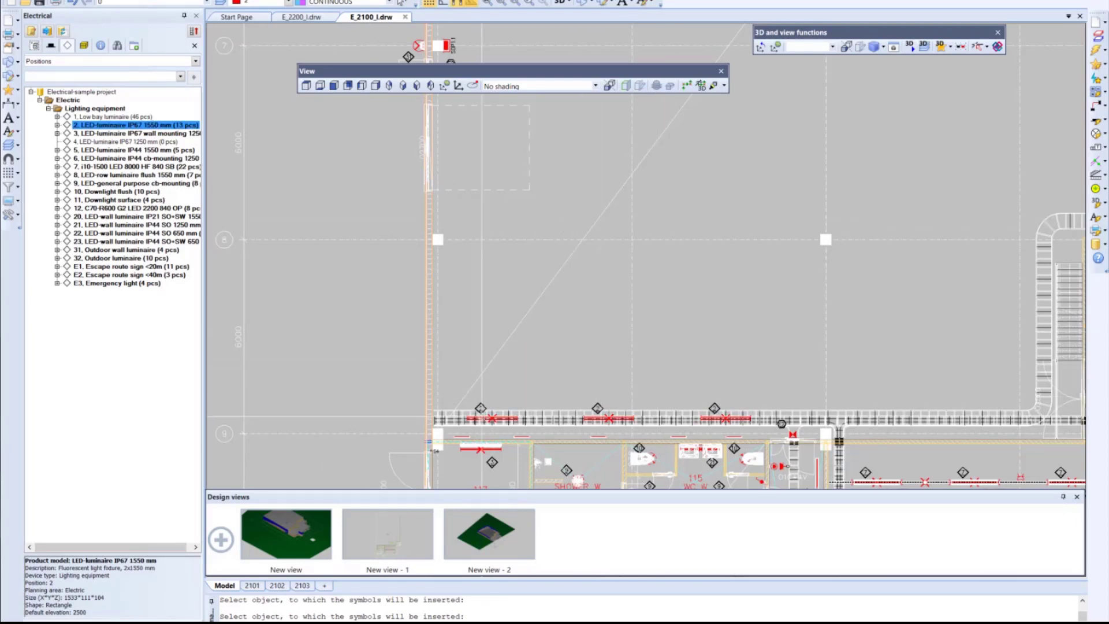
# Generate 3D parts for the three new luminaires on the cable ladder
pyautogui.scroll(2, 483, 417)
pyautogui.click(491, 417)
pyautogui.click(757, 417)
pyautogui.click(1021, 417)
pyautogui.rightClick(1016, 412)
pyautogui.click(938, 431)
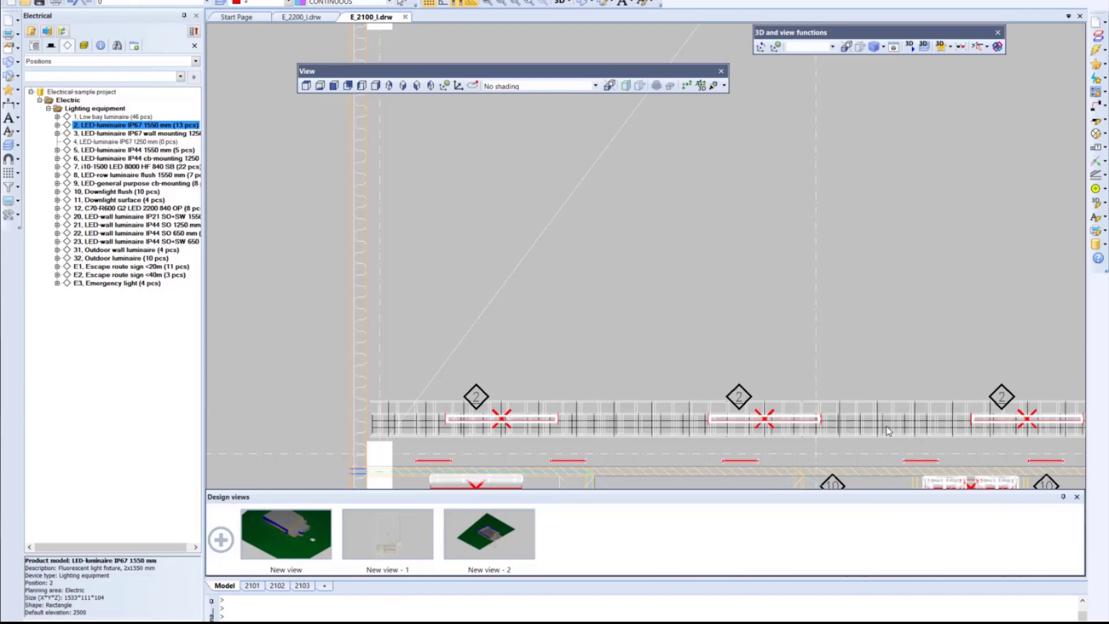
# Bring back the visualization window, inspect the luminaires under the cable ladder in 3D, and close the window
pyautogui.moveTo(0, 114); pyautogui.dragTo(586, 148)
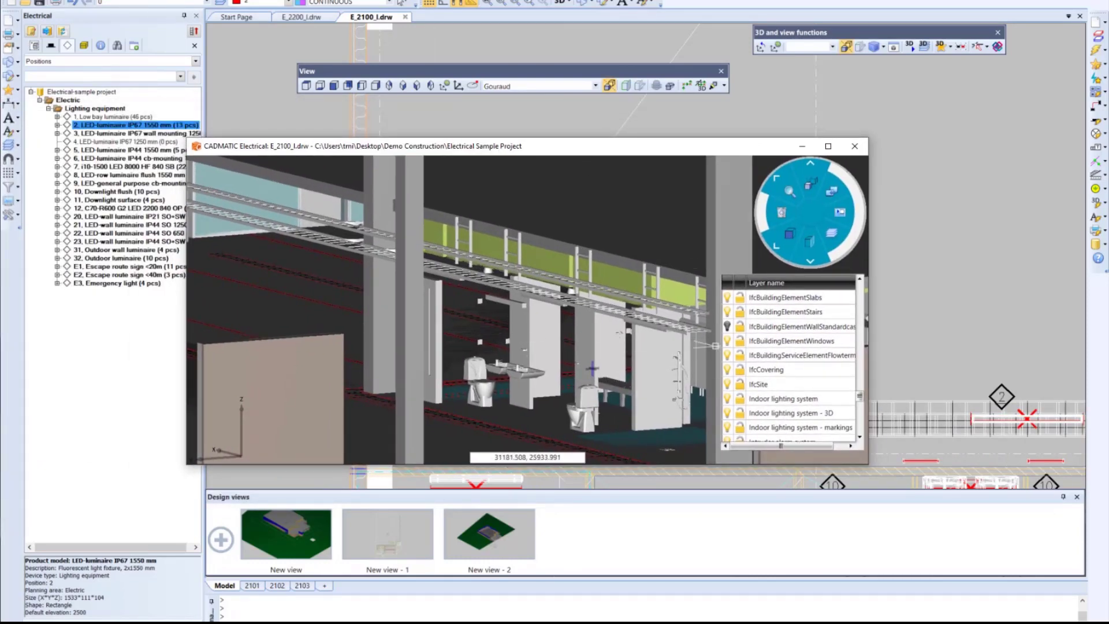
pyautogui.scroll(5, 641, 314)
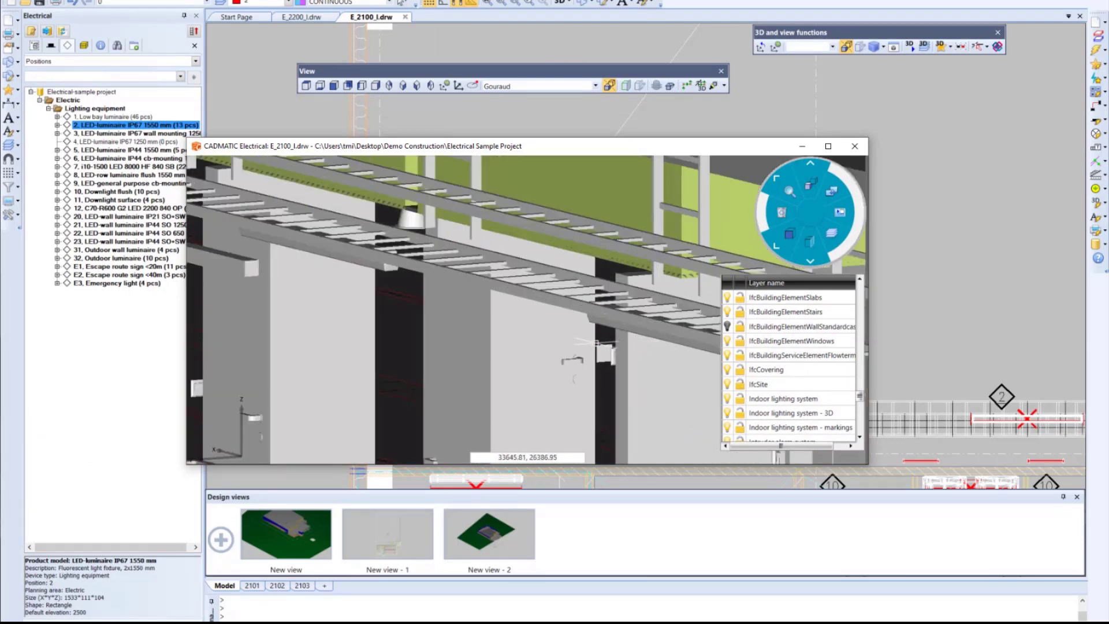
pyautogui.scroll(-4, 596, 343)
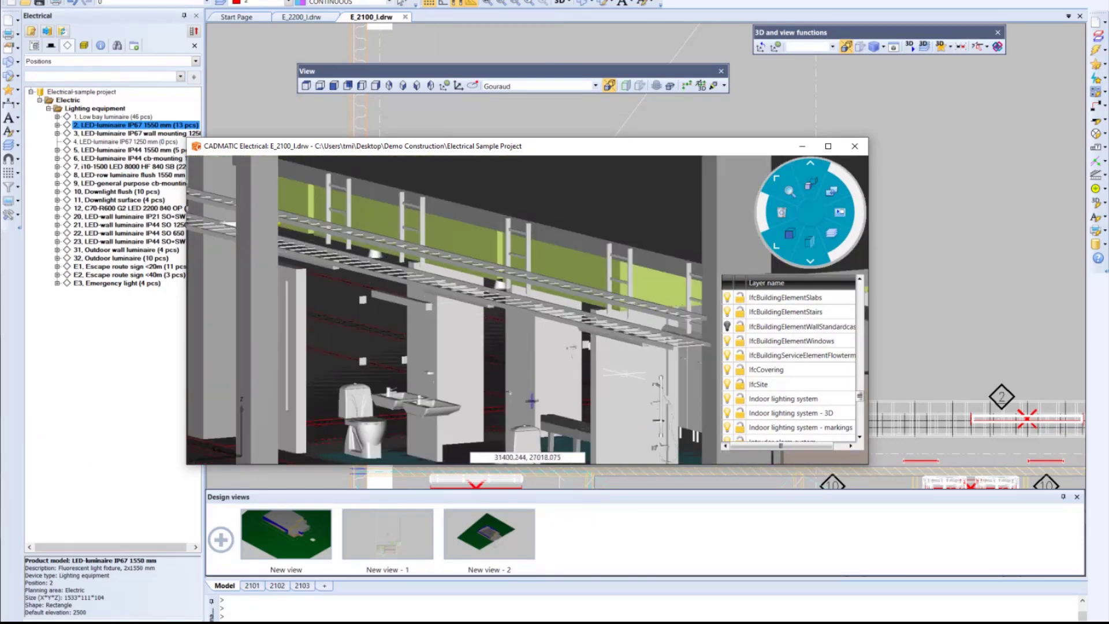
pyautogui.scroll(-4, 559, 364)
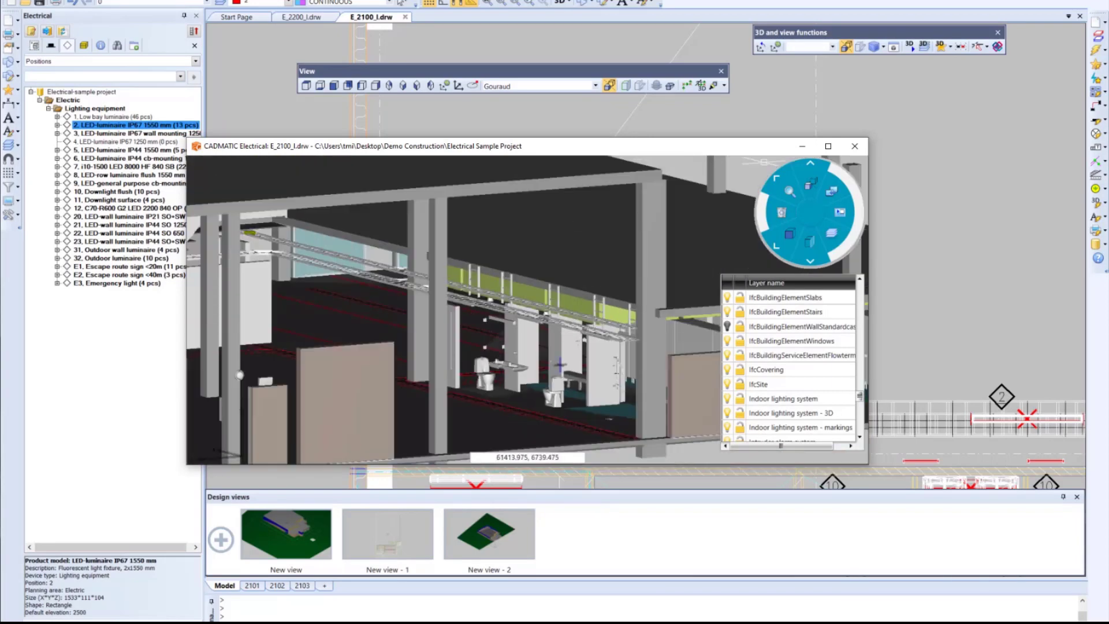
pyautogui.click(856, 146)
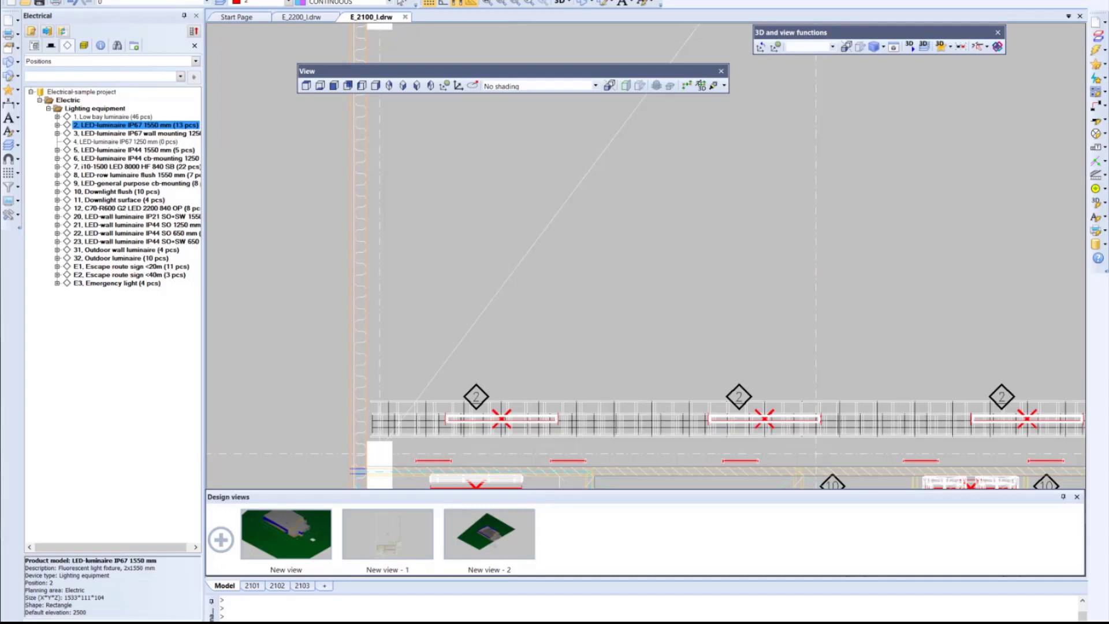
# Check the layout option for inserting 3D symbols together with 2D symbols in the electrical settings
pyautogui.click(216, 0)
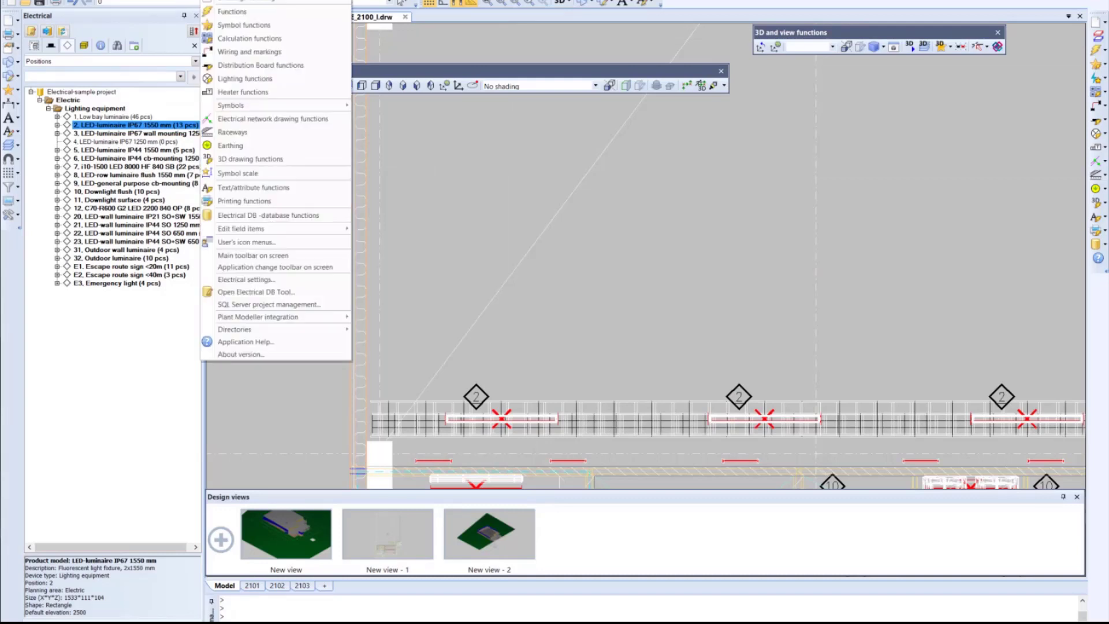
pyautogui.click(260, 280)
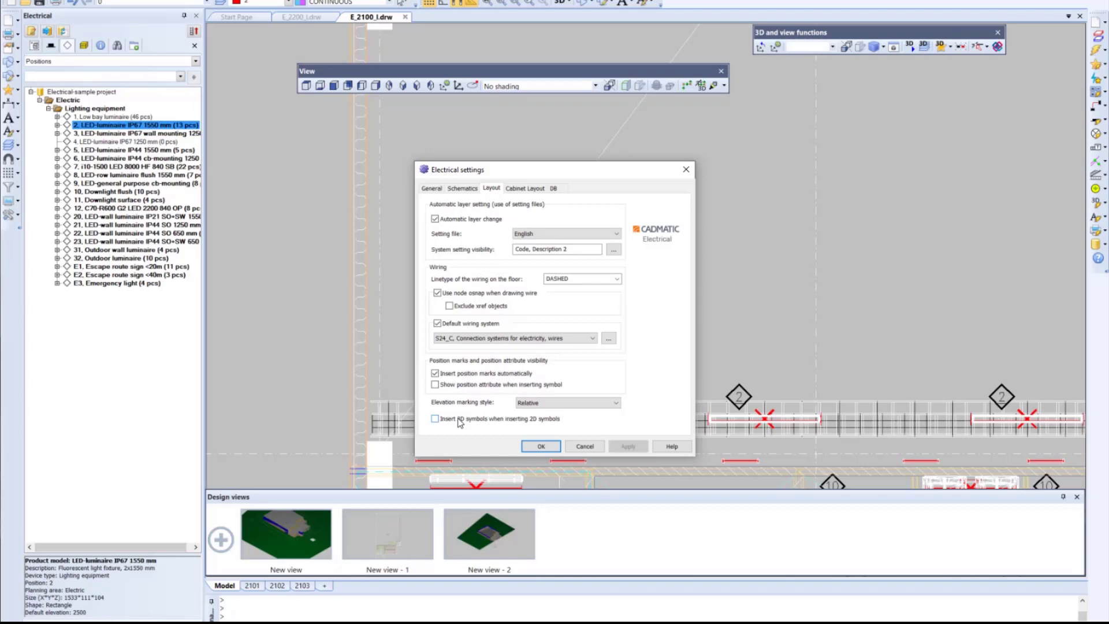
pyautogui.press('Return')
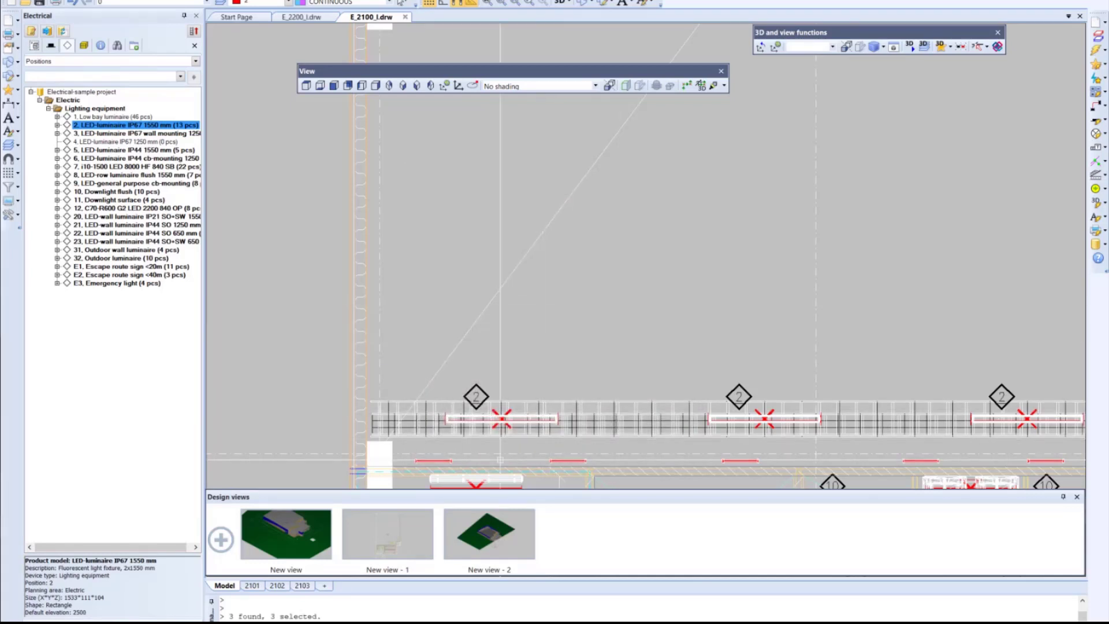
# Show the saved design view New view - 2, start the IFC export, and enable adding the IFC file to the project documents
pyautogui.doubleClick(460, 542)
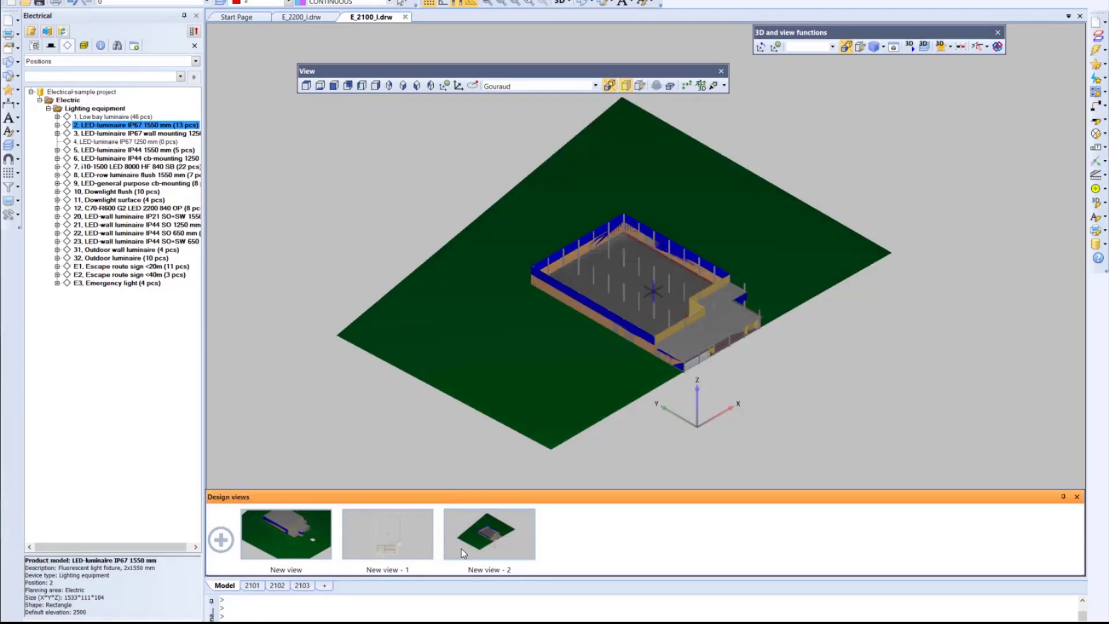
pyautogui.click(1099, 208)
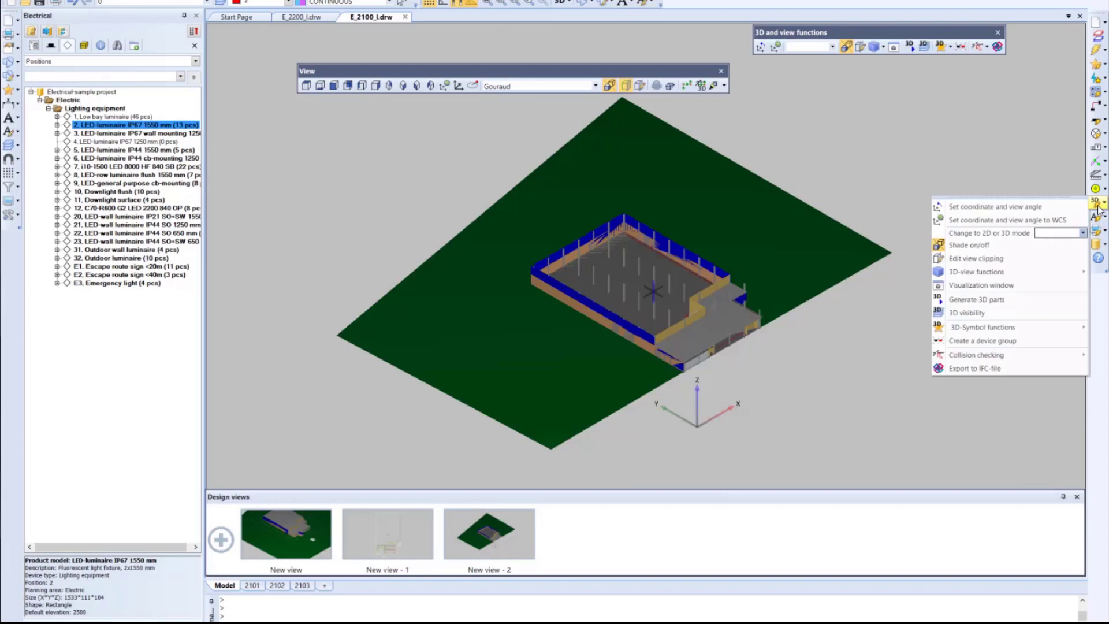
pyautogui.click(987, 370)
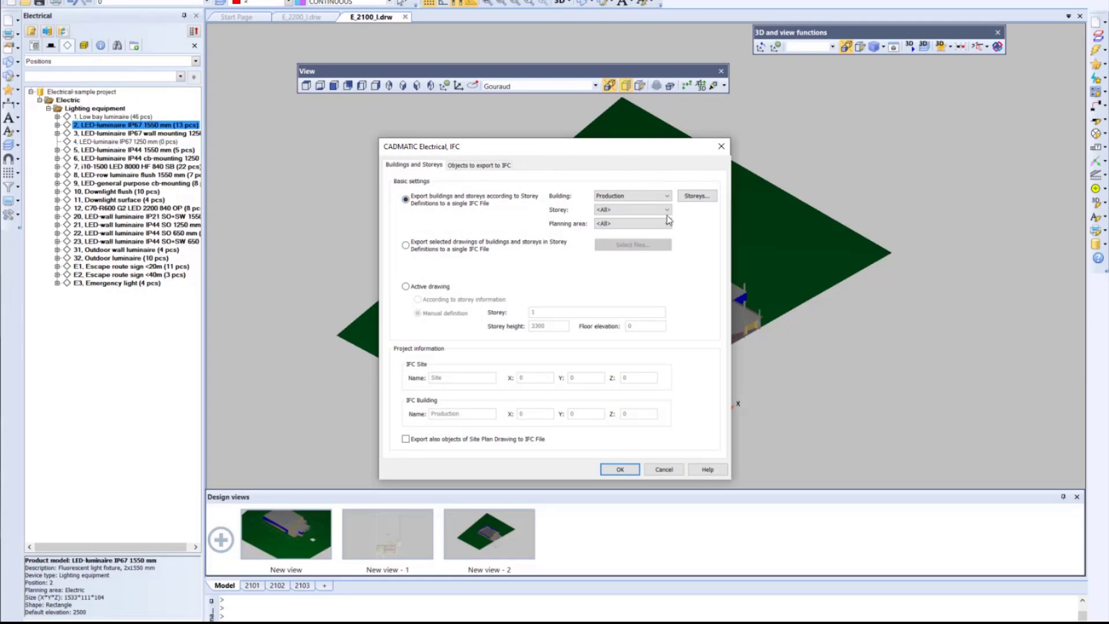
pyautogui.click(468, 165)
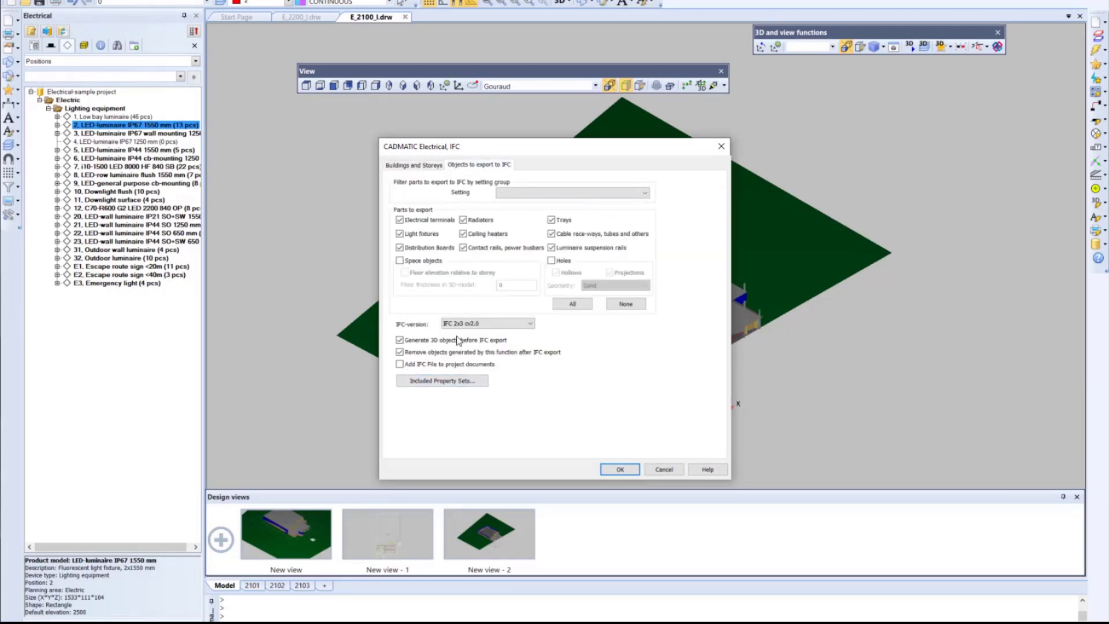
pyautogui.click(438, 366)
# Open the included property sets and their management, examine the properties in the Lighting Property Set, and close the management window
pyautogui.click(458, 383)
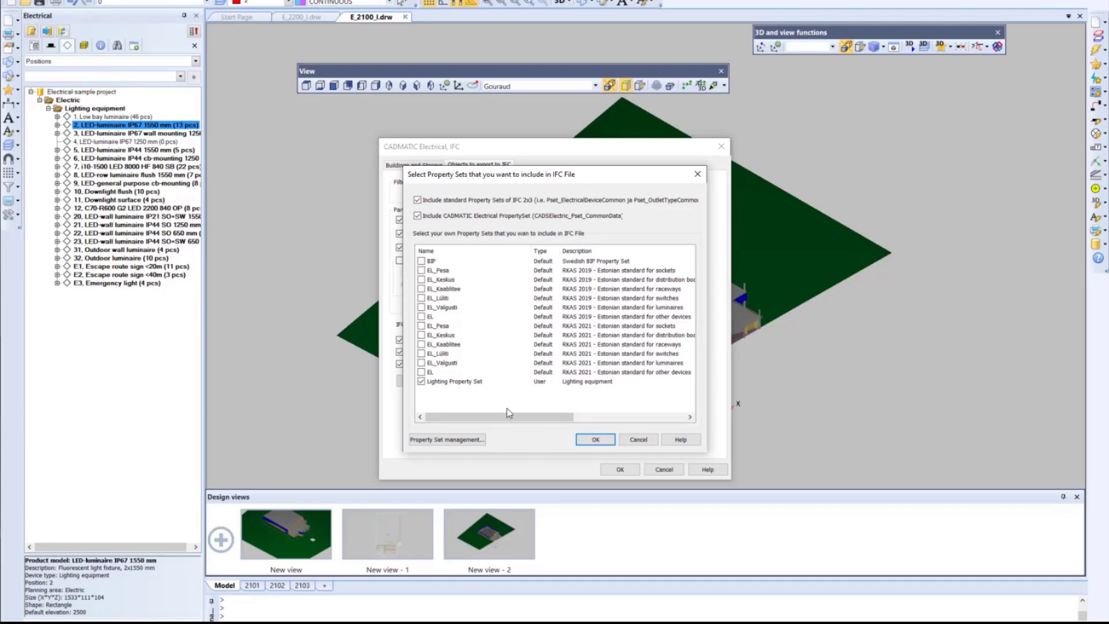
pyautogui.click(442, 439)
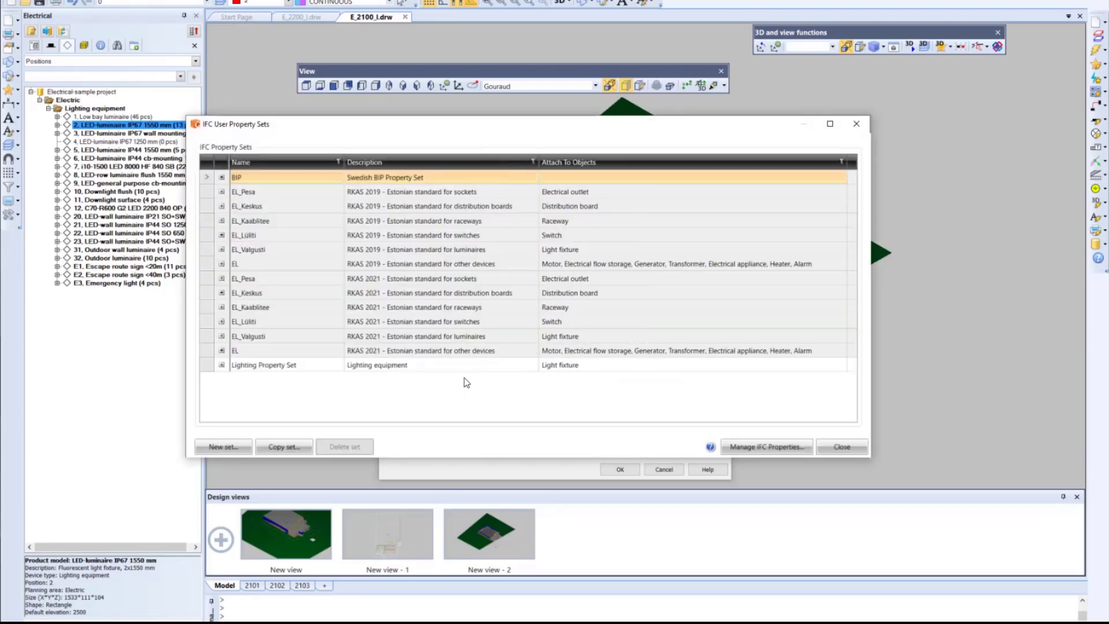
pyautogui.click(221, 365)
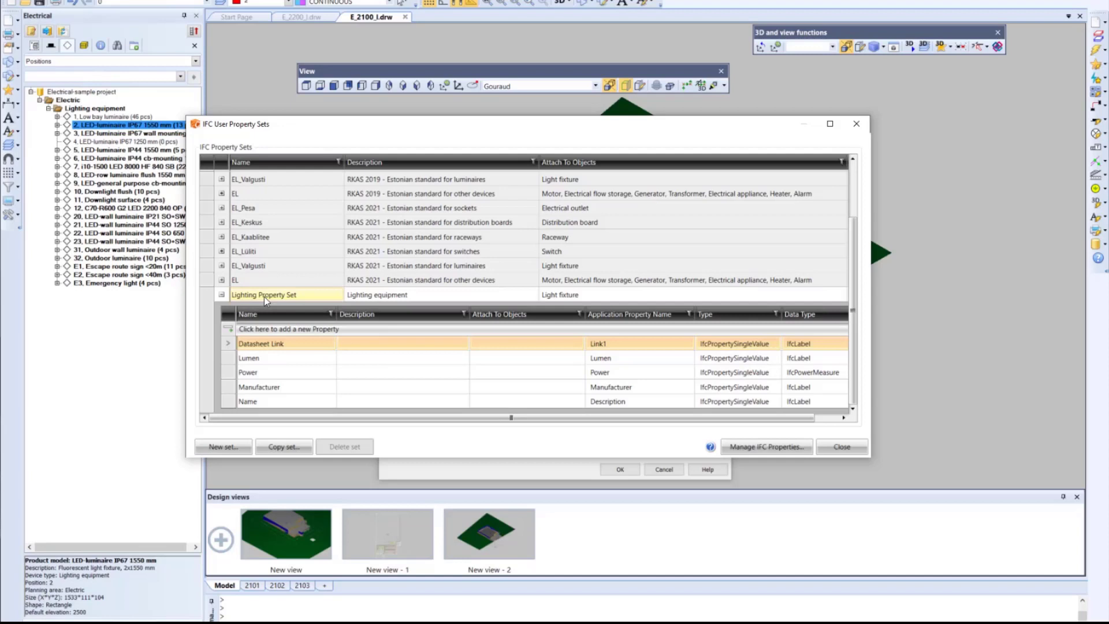
pyautogui.click(221, 295)
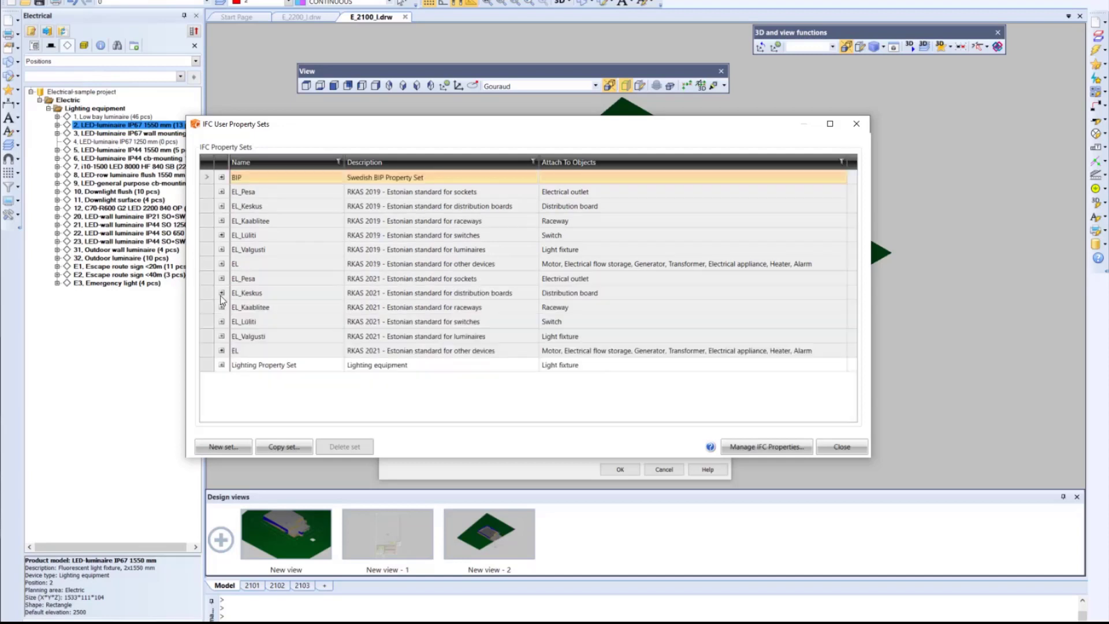
pyautogui.click(842, 447)
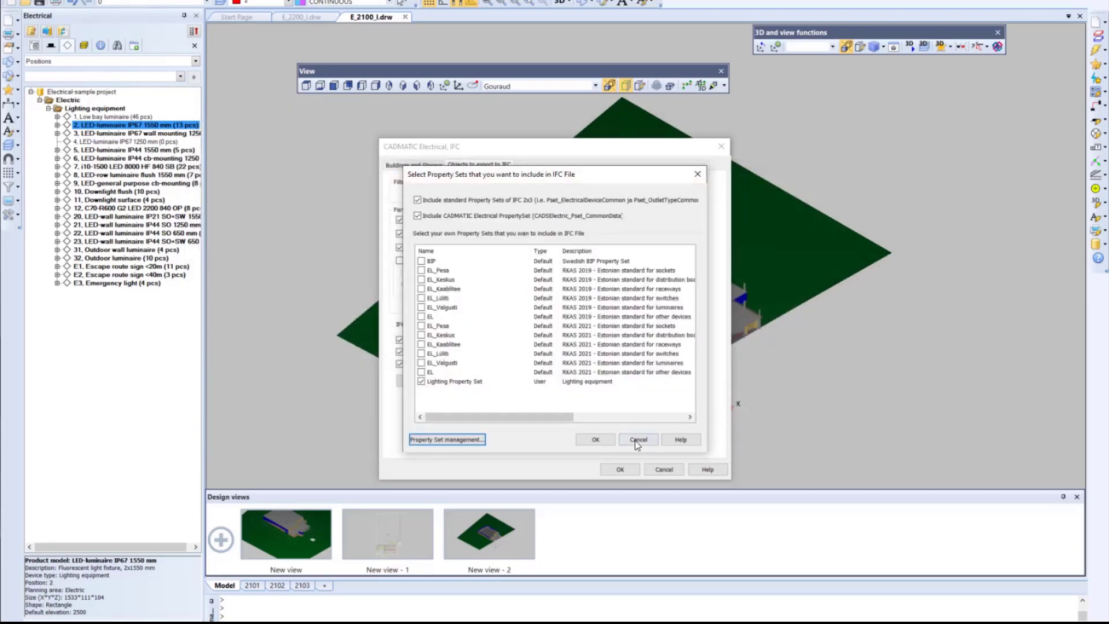
# Accept the included property sets and export all storeys of the Production building to an IFC file
pyautogui.click(595, 440)
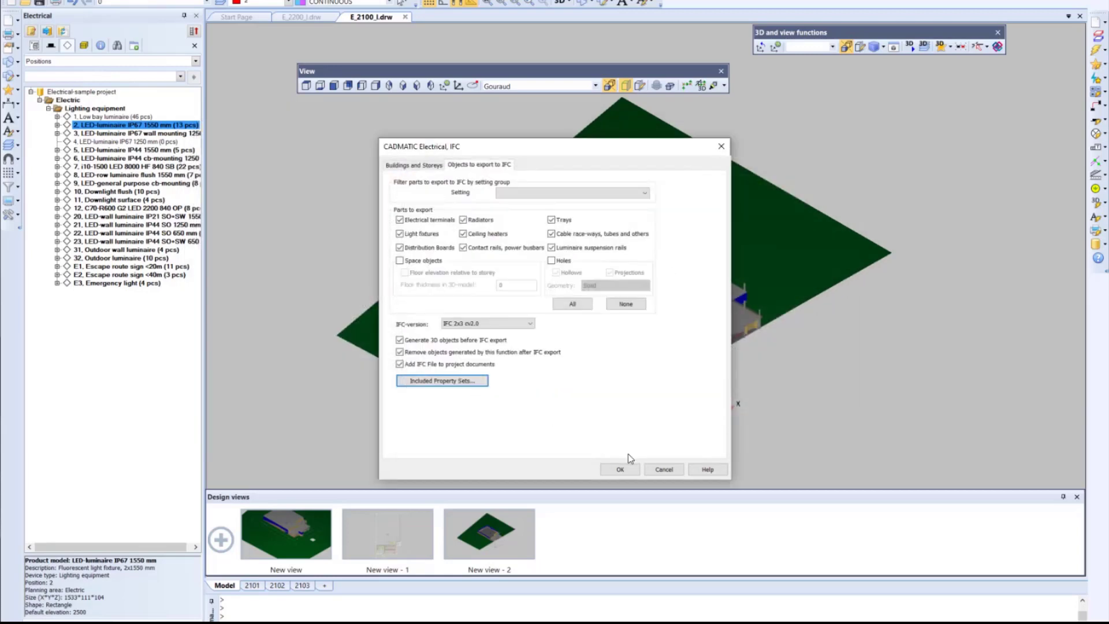
pyautogui.click(629, 469)
pyautogui.click(624, 431)
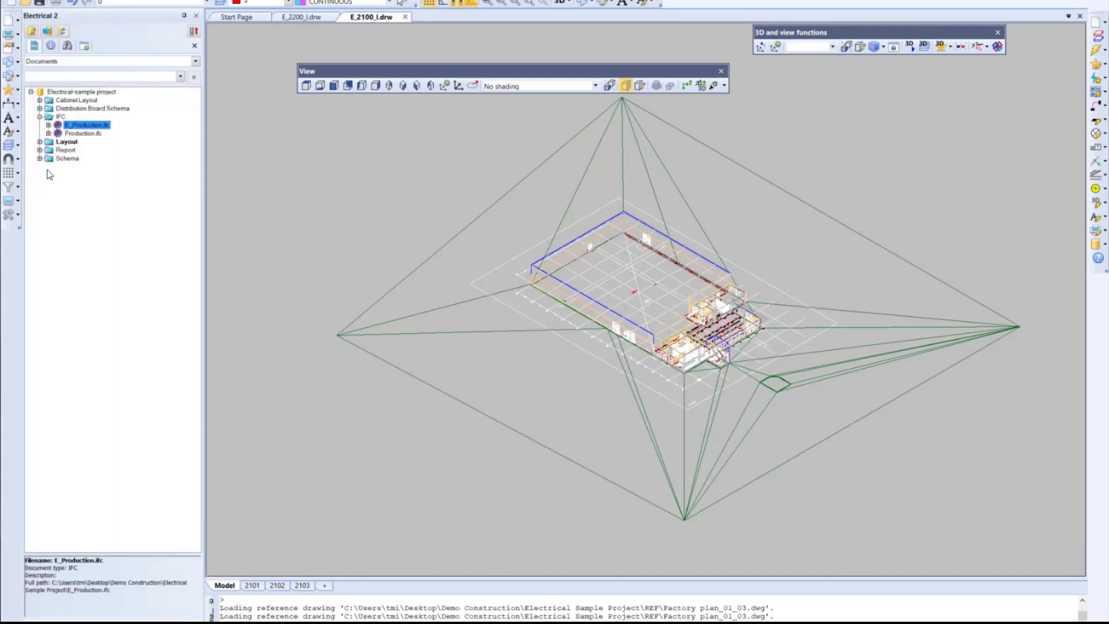
# Open Production.ifc from the project's IFC documents in the external model viewer
pyautogui.click(91, 134)
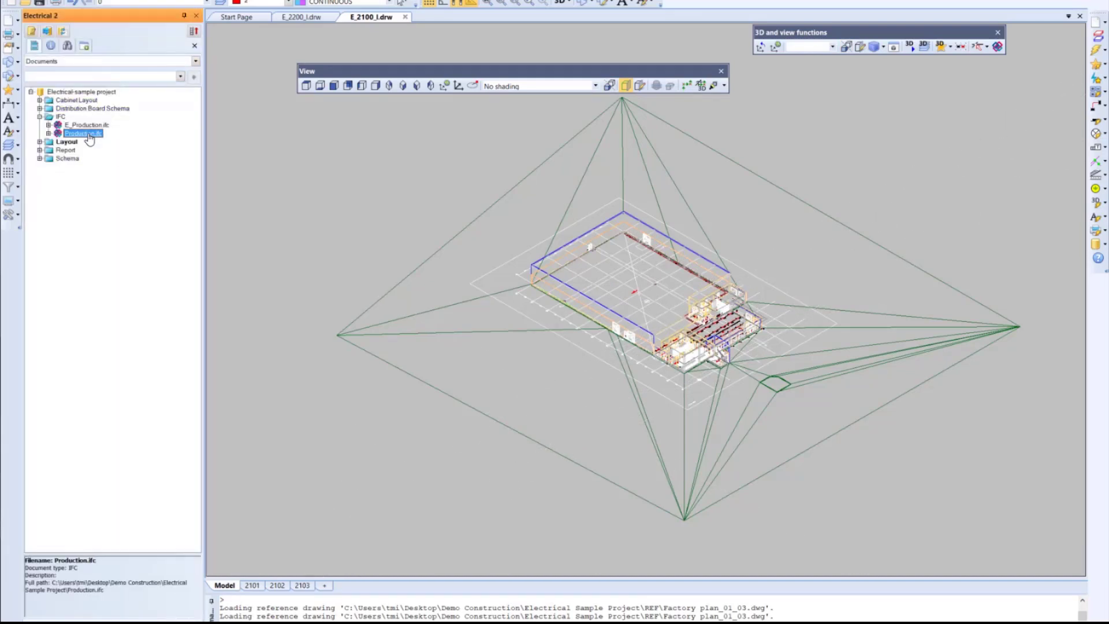
pyautogui.rightClick(91, 134)
pyautogui.click(129, 141)
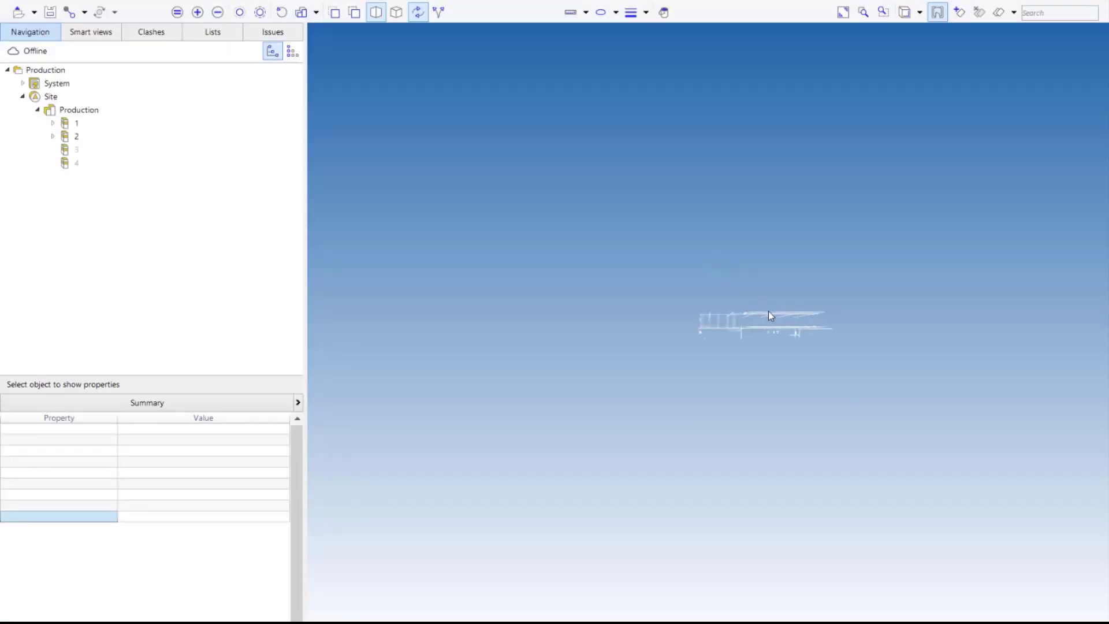
# Inspect the exported model in 3D and show the Lighting Property Set of one light fixture beside the cable ladders
pyautogui.scroll(5, 768, 311)
pyautogui.moveTo(633, 300); pyautogui.dragTo(803, 378)
pyautogui.moveTo(564, 288); pyautogui.dragTo(469, 332)
pyautogui.scroll(4, 635, 307)
pyautogui.moveTo(626, 310); pyautogui.dragTo(705, 283)
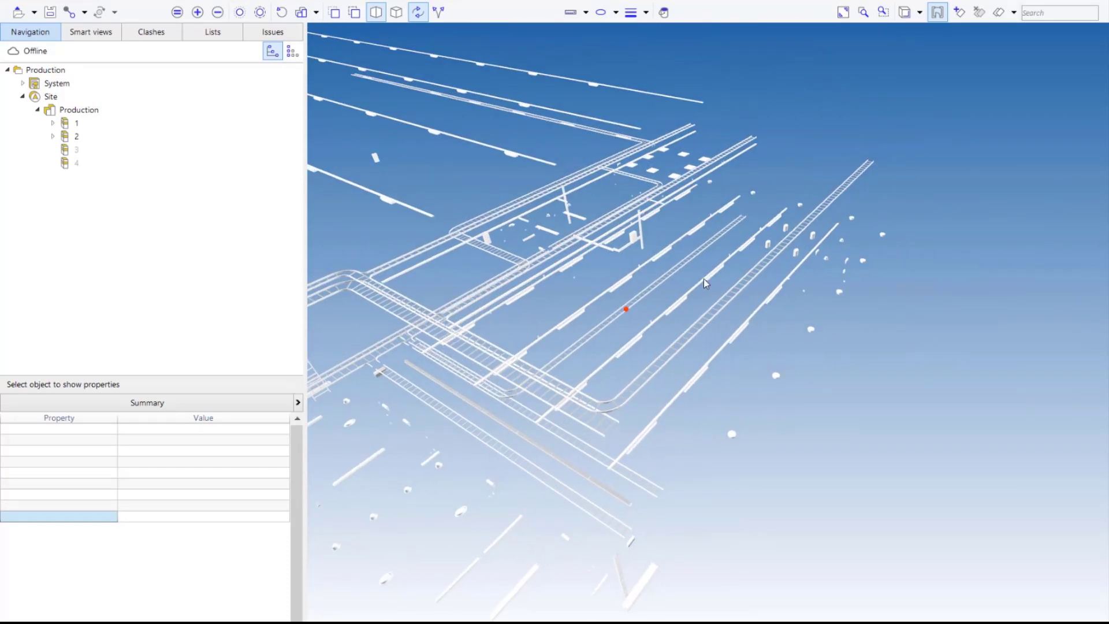
pyautogui.click(682, 301)
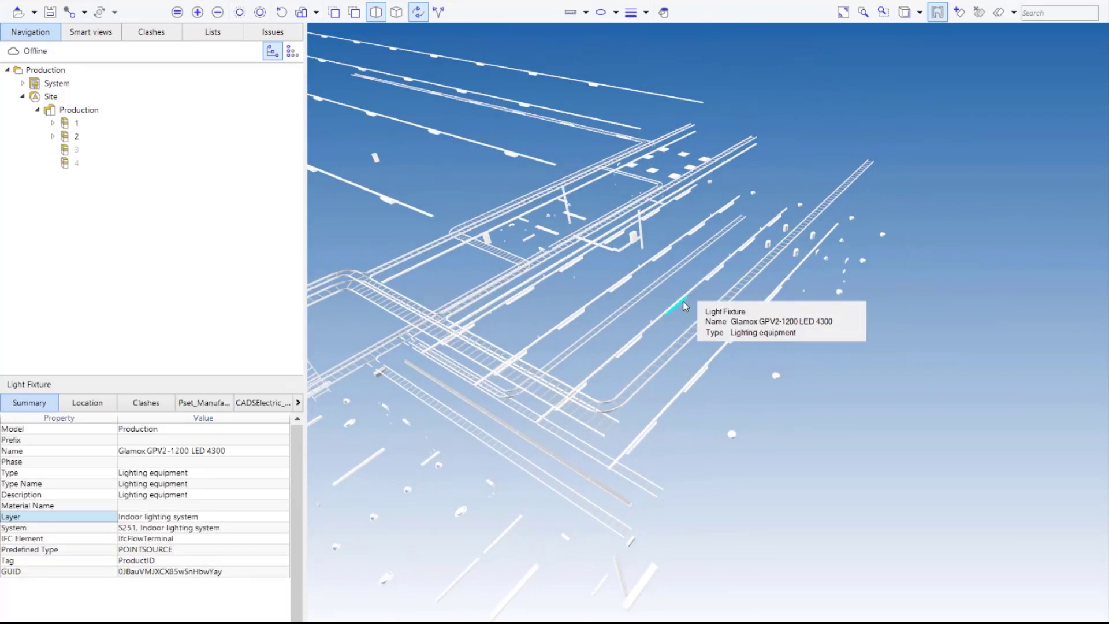
pyautogui.click(298, 403)
pyautogui.click(350, 559)
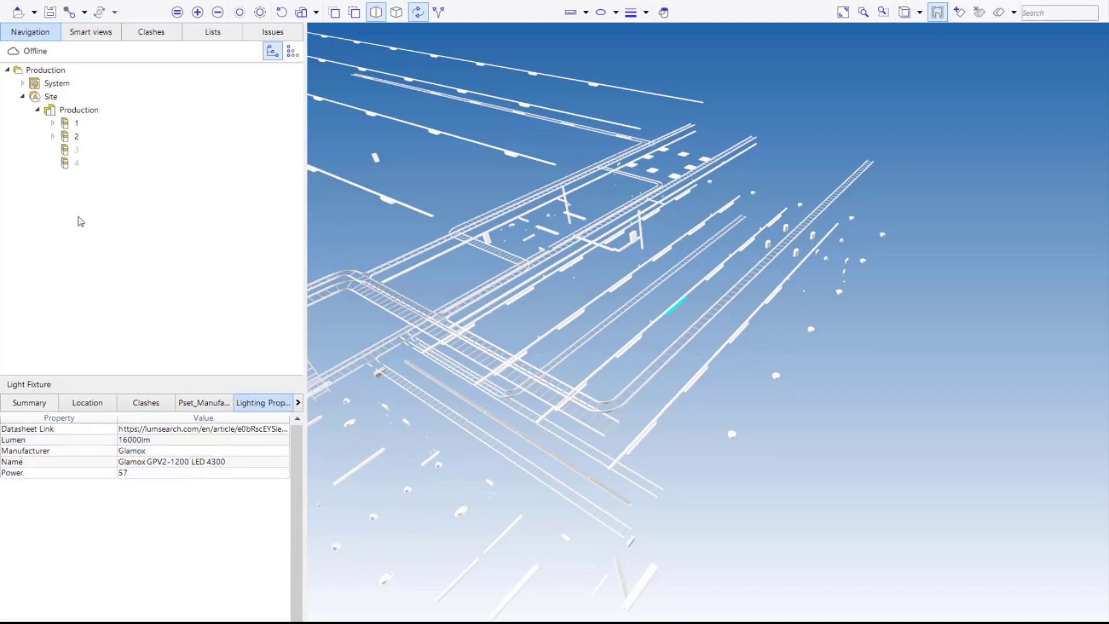
# Add the Factory plan_IFC model from the project's IFC folder to the open viewer project
pyautogui.click(20, 12)
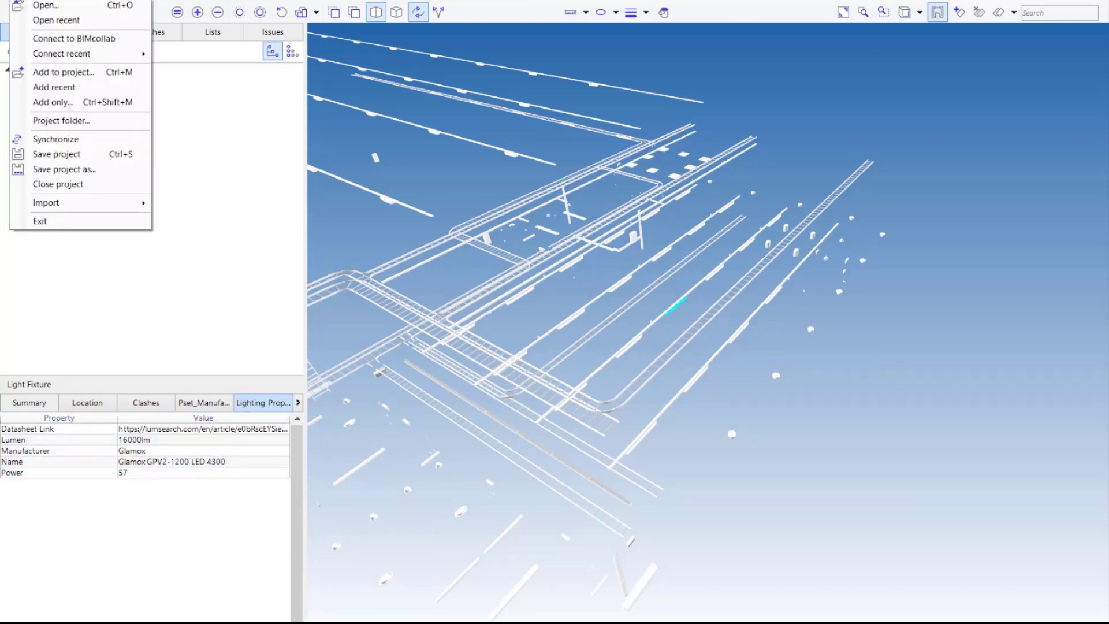
pyautogui.click(73, 76)
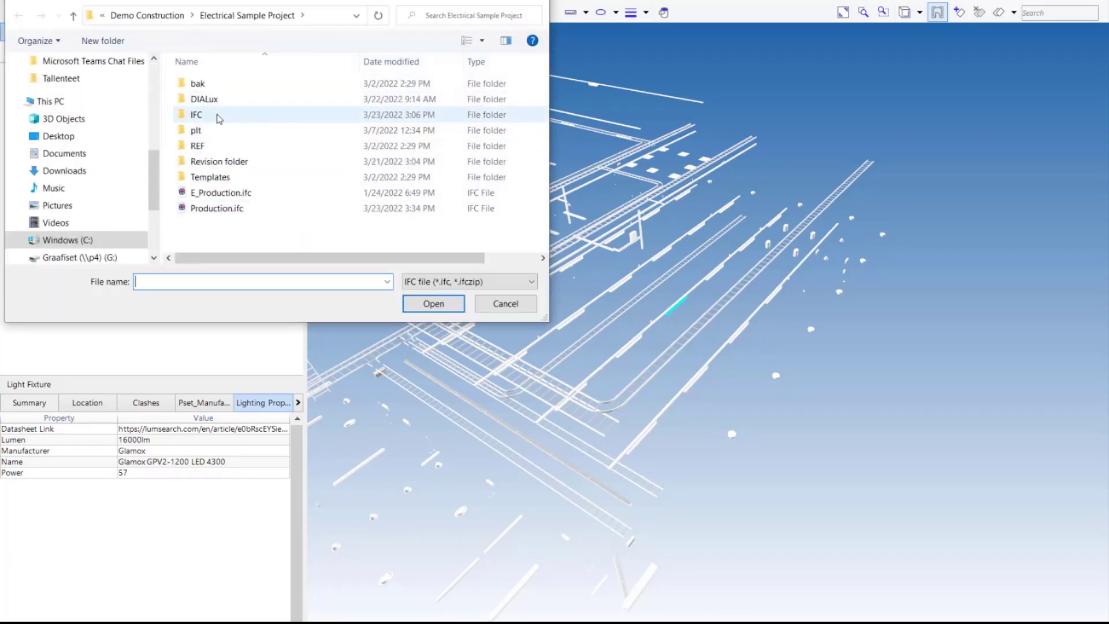
pyautogui.doubleClick(220, 117)
pyautogui.doubleClick(240, 101)
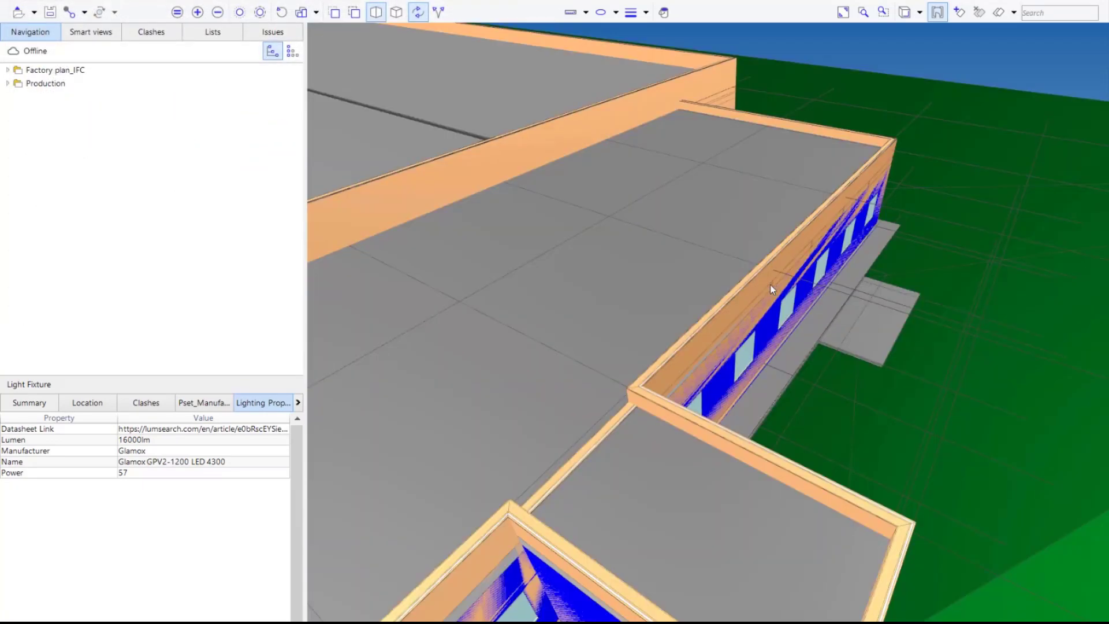
# Hide the ground-floor outer wall and its Outer wall 1 assembly along the row of windows beside the entrance
pyautogui.moveTo(770, 284); pyautogui.dragTo(610, 268)
pyautogui.moveTo(739, 387); pyautogui.dragTo(689, 188)
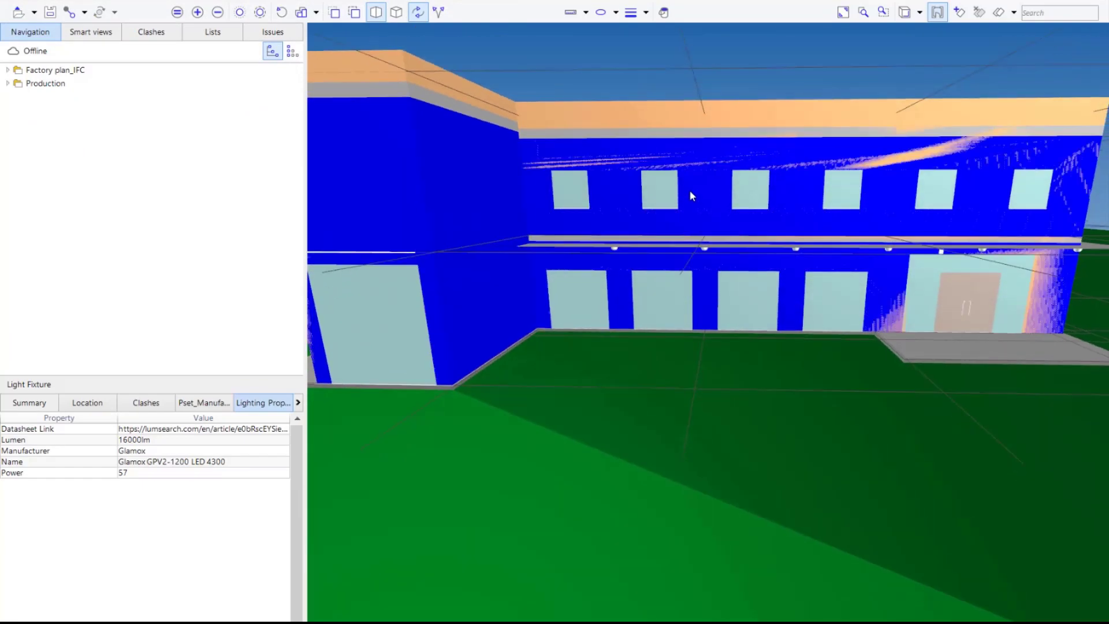
pyautogui.rightClick(705, 262)
pyautogui.click(741, 289)
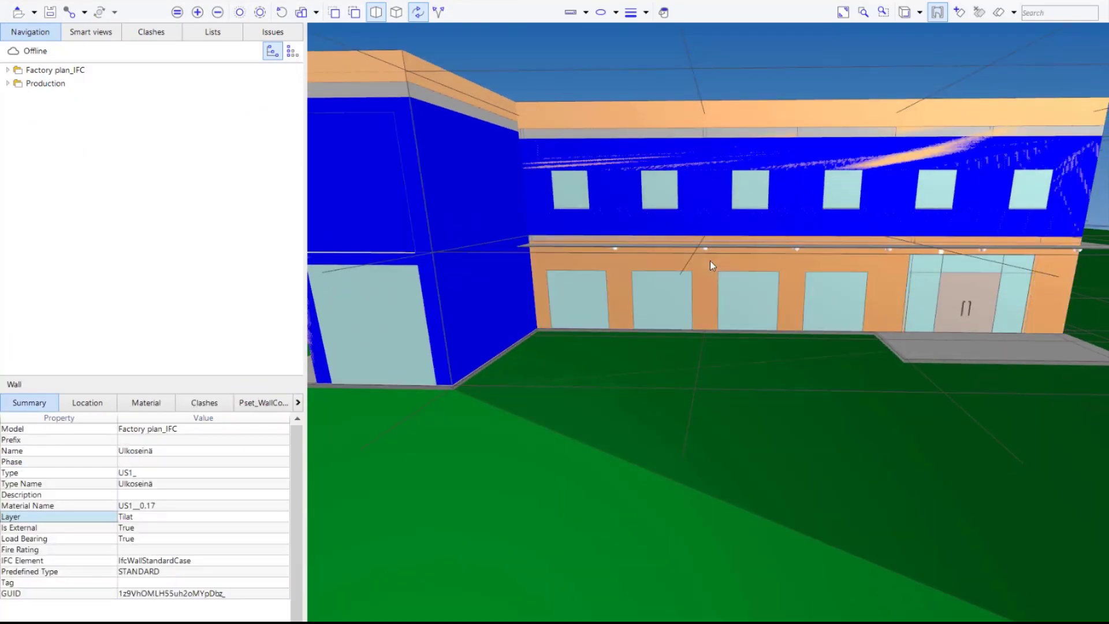
pyautogui.rightClick(709, 262)
pyautogui.click(744, 290)
# Go inside the building through the opened facade and examine the luminaires and distribution board along the yellow wall
pyautogui.moveTo(703, 265); pyautogui.dragTo(634, 260)
pyautogui.scroll(4, 691, 246)
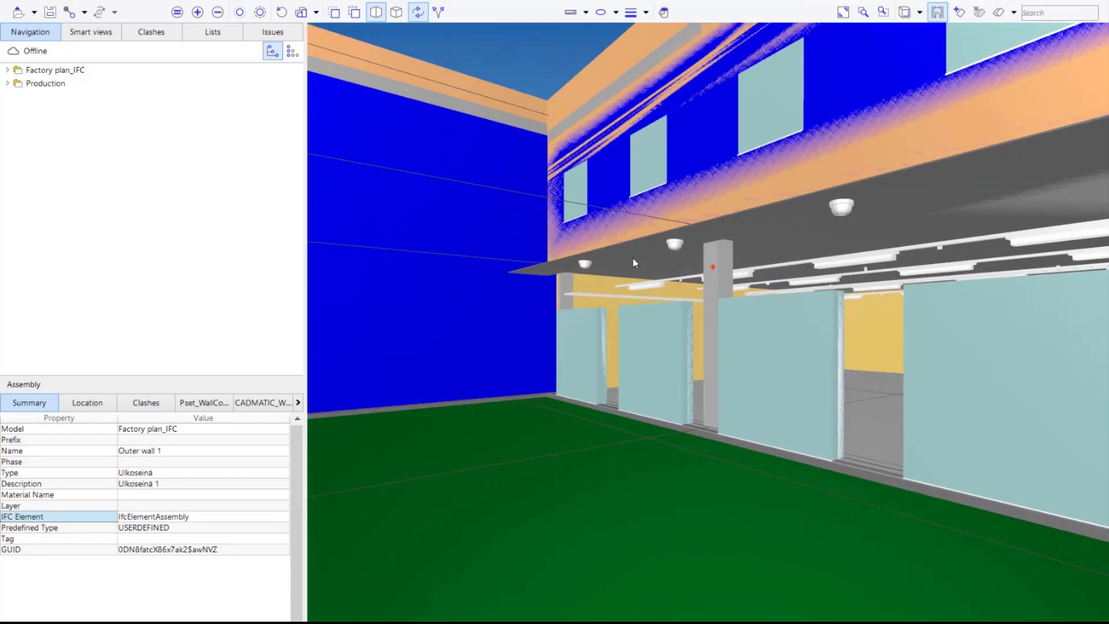
pyautogui.scroll(8, 882, 228)
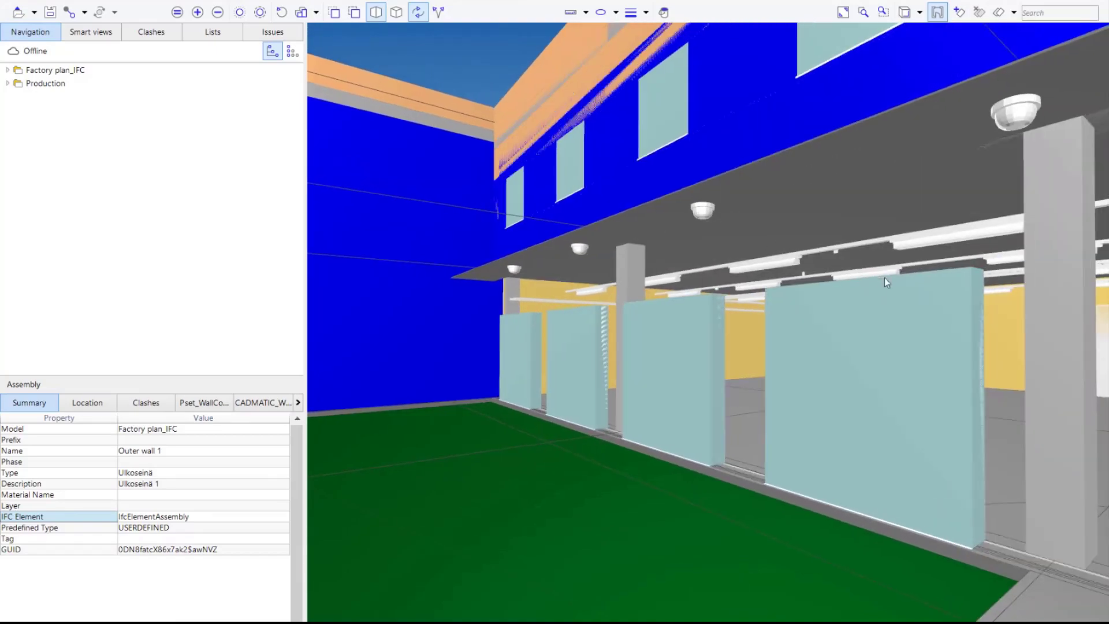
pyautogui.scroll(5, 936, 335)
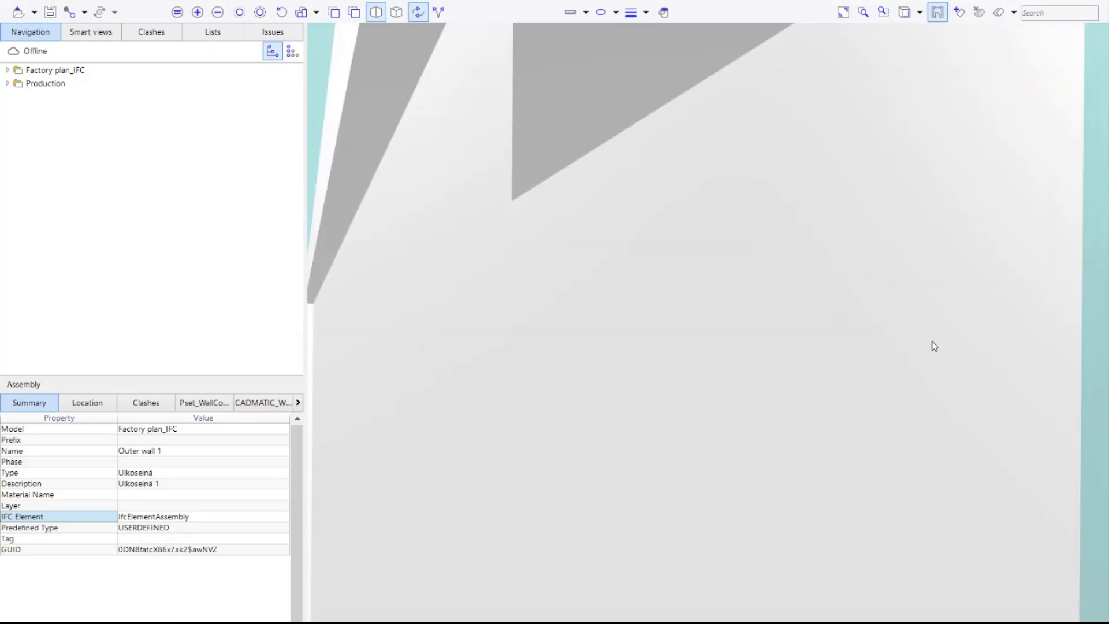
pyautogui.moveTo(924, 365); pyautogui.dragTo(1090, 395)
pyautogui.scroll(8, 846, 332)
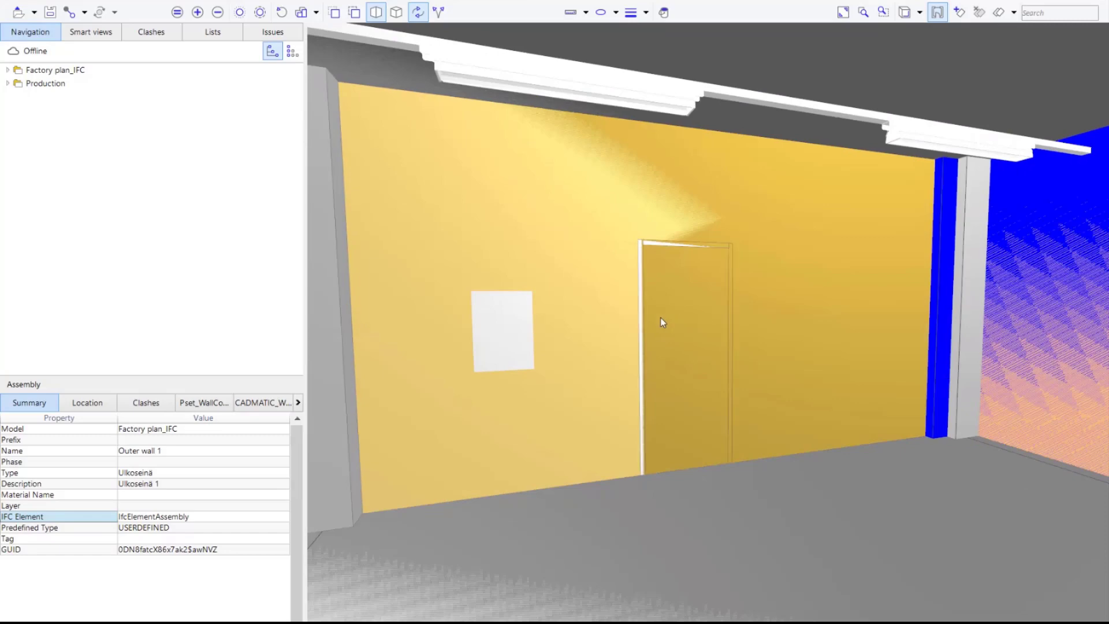
pyautogui.moveTo(661, 317)
pyautogui.mouseDown()
pyautogui.moveTo(487, 321)
pyautogui.moveTo(538, 331)
pyautogui.mouseUp()
pyautogui.moveTo(537, 330); pyautogui.dragTo(747, 339, button='middle')
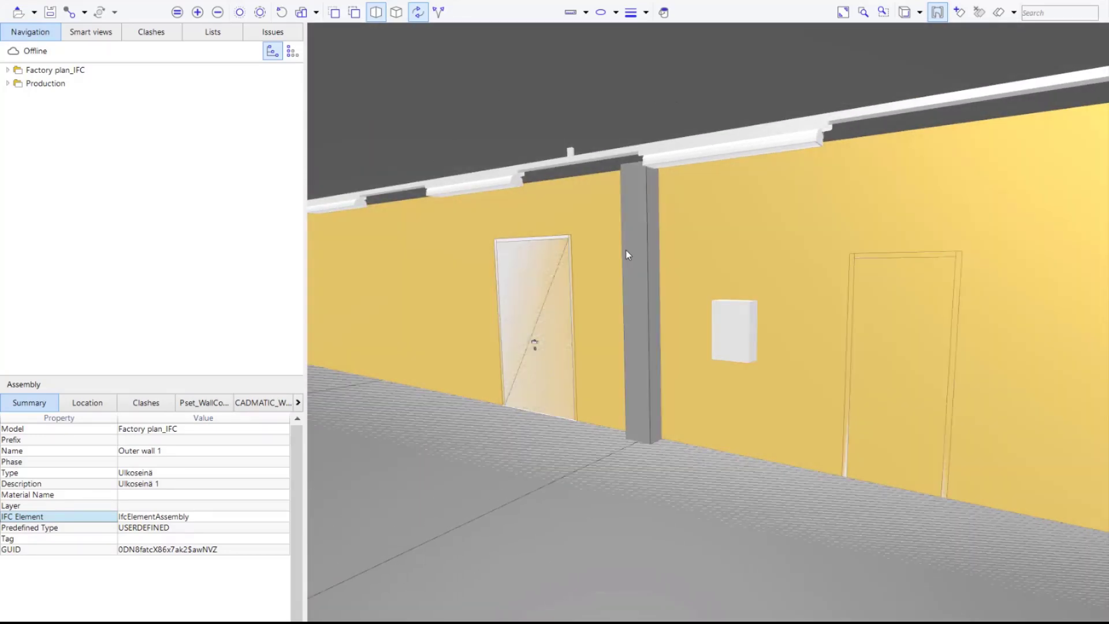
pyautogui.moveTo(625, 249)
pyautogui.mouseDown()
pyautogui.moveTo(721, 258)
pyautogui.moveTo(760, 243)
pyautogui.moveTo(770, 196)
pyautogui.mouseUp()
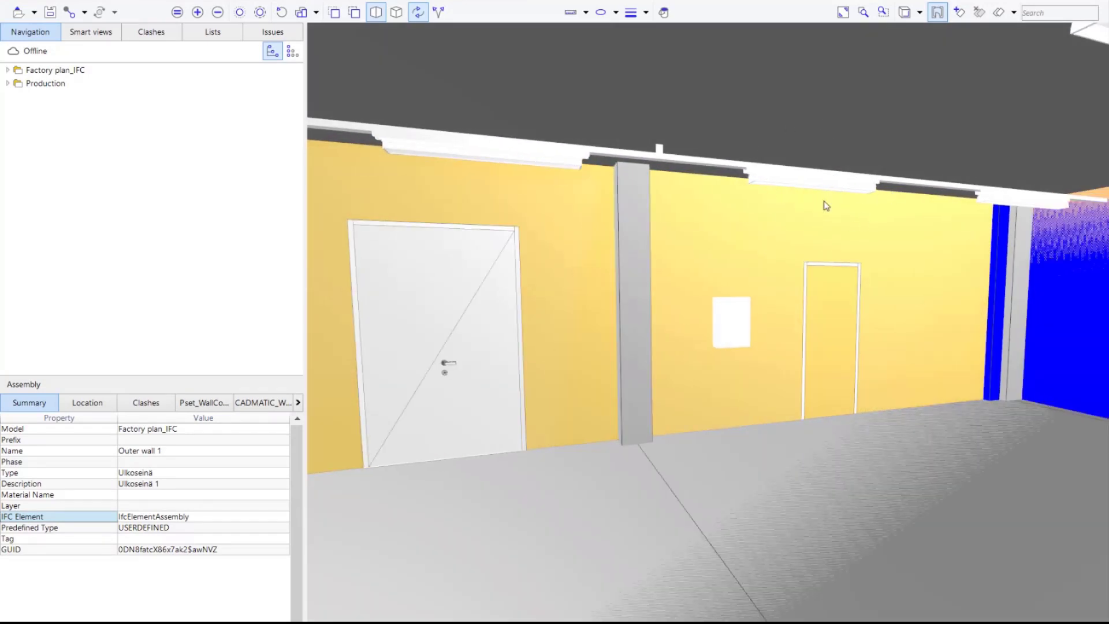
pyautogui.moveTo(691, 134)
# Close the model viewer, return to the CAD drawing, and check the update option for the Production.ifc document
pyautogui.click(1095, 1)
pyautogui.click(599, 371)
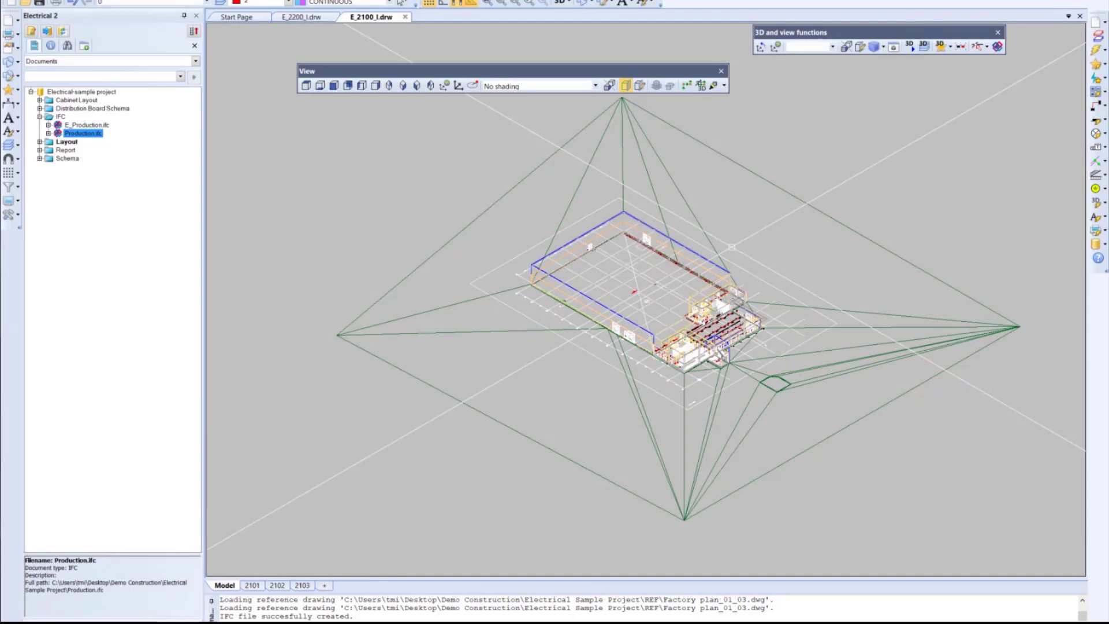
pyautogui.rightClick(82, 133)
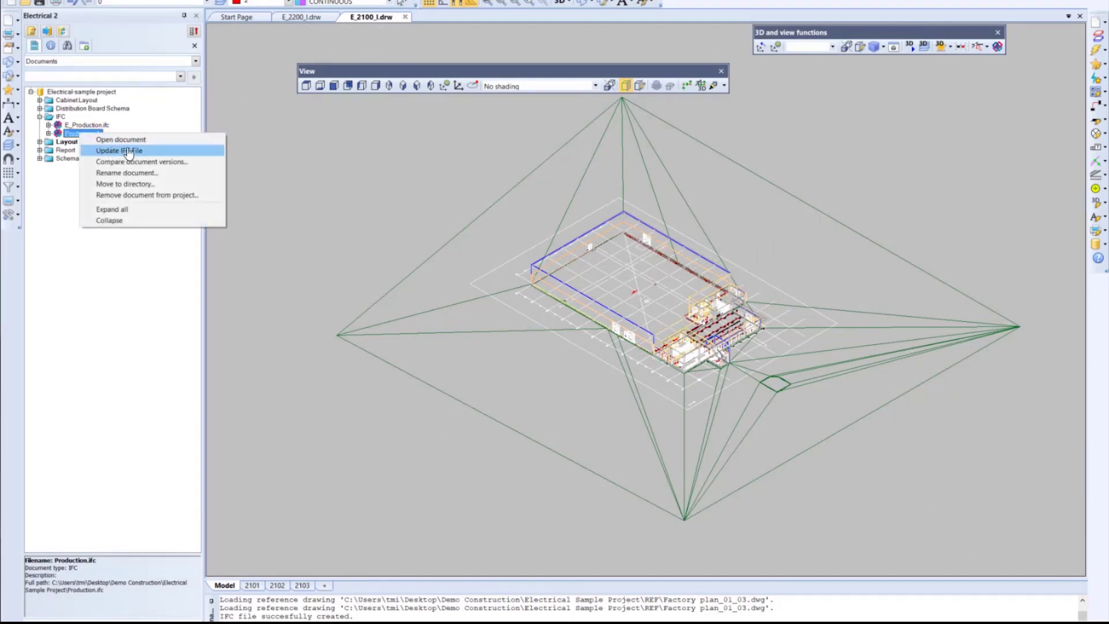
pyautogui.click(352, 123)
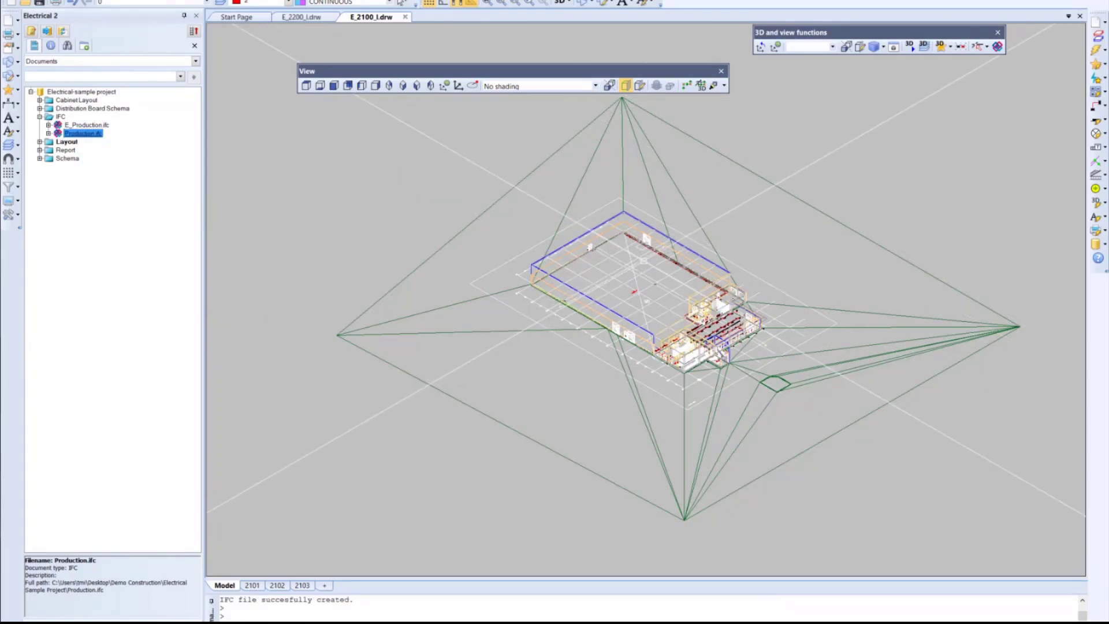
pyautogui.scroll(5, 655, 308)
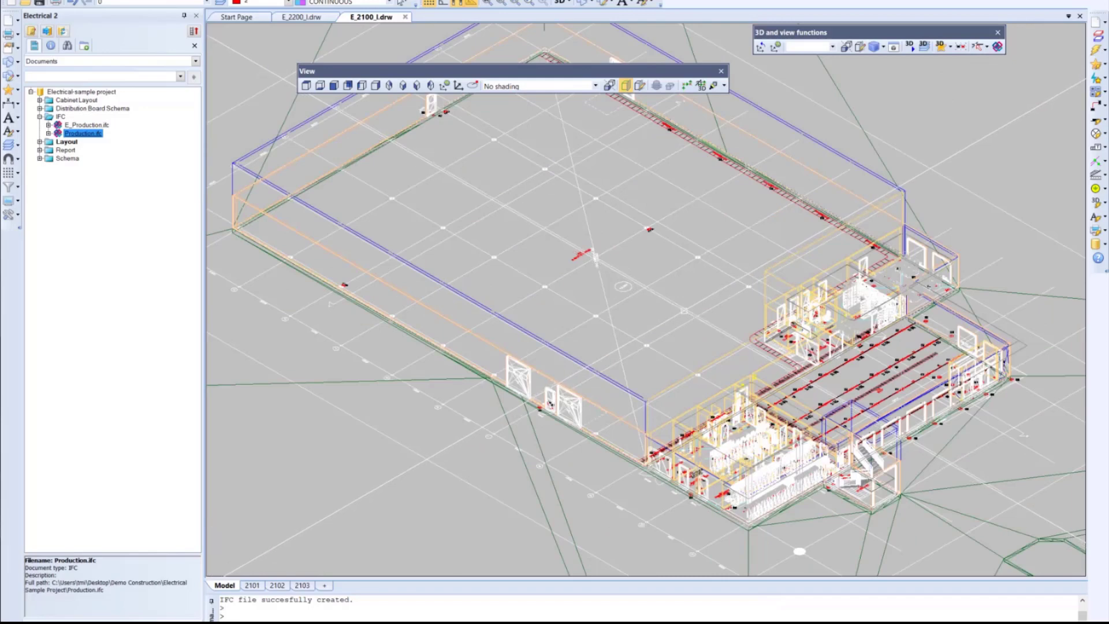
pyautogui.scroll(-2, 685, 309)
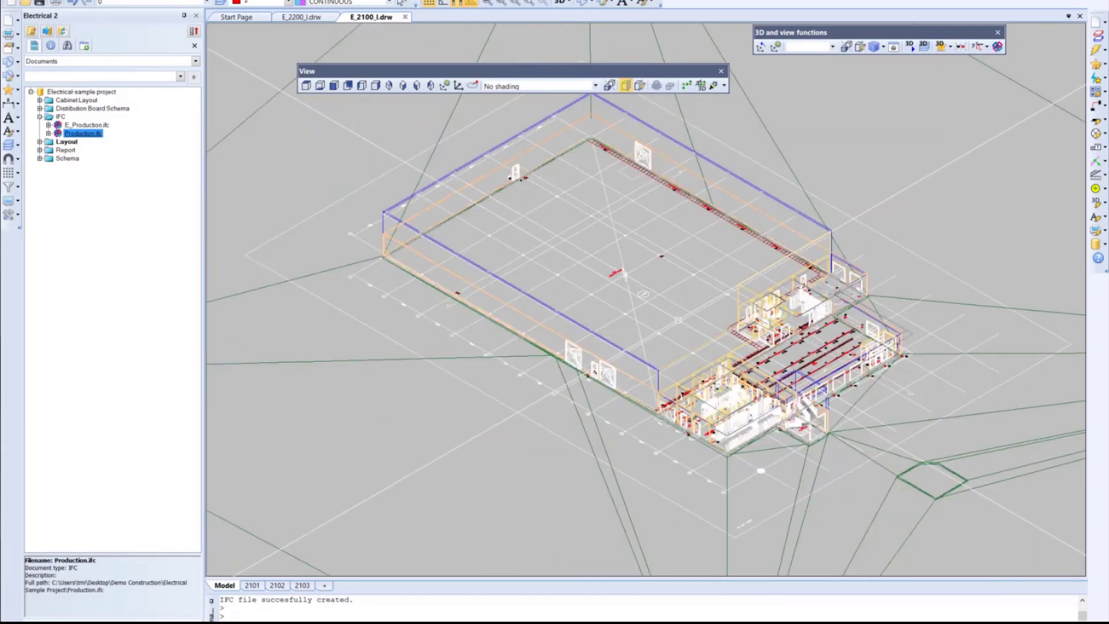
pyautogui.press('Escape')
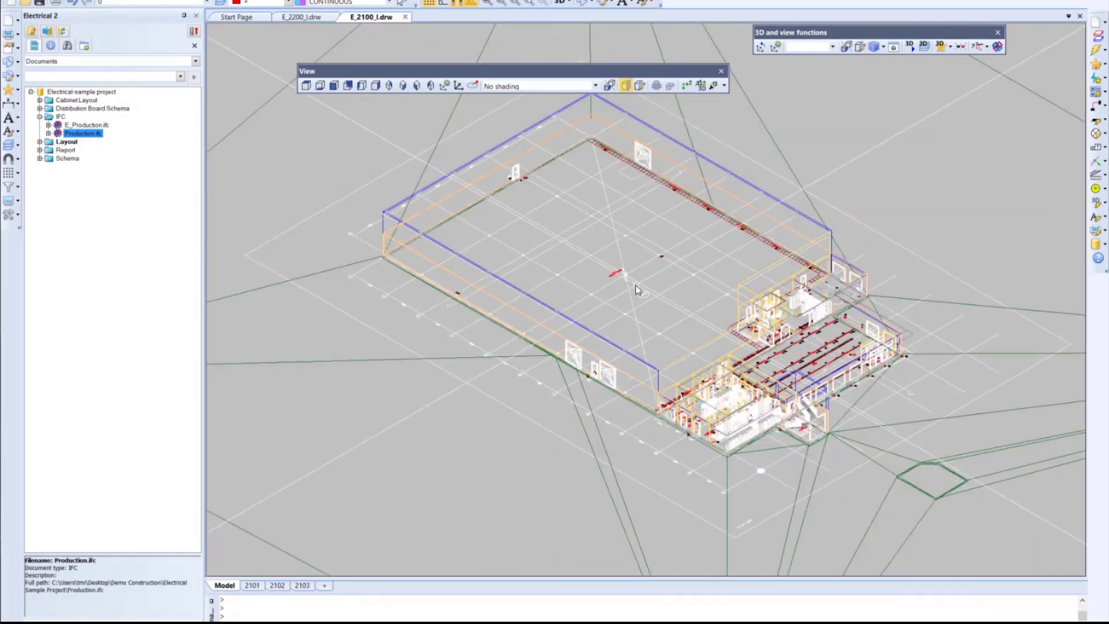